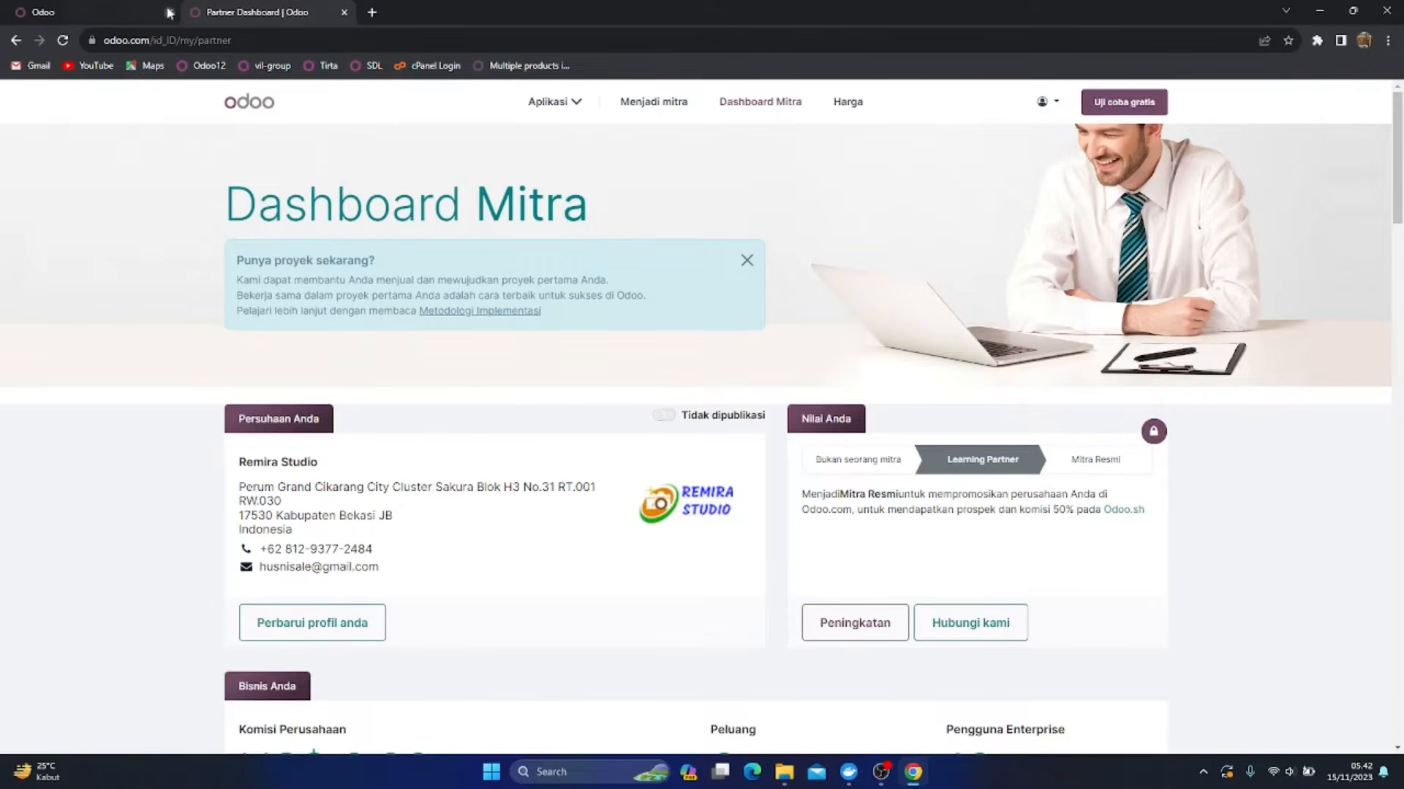
Switch to the local Odoo instance, check its running container in Docker Desktop, and return to Odoo
left_click(53, 7)
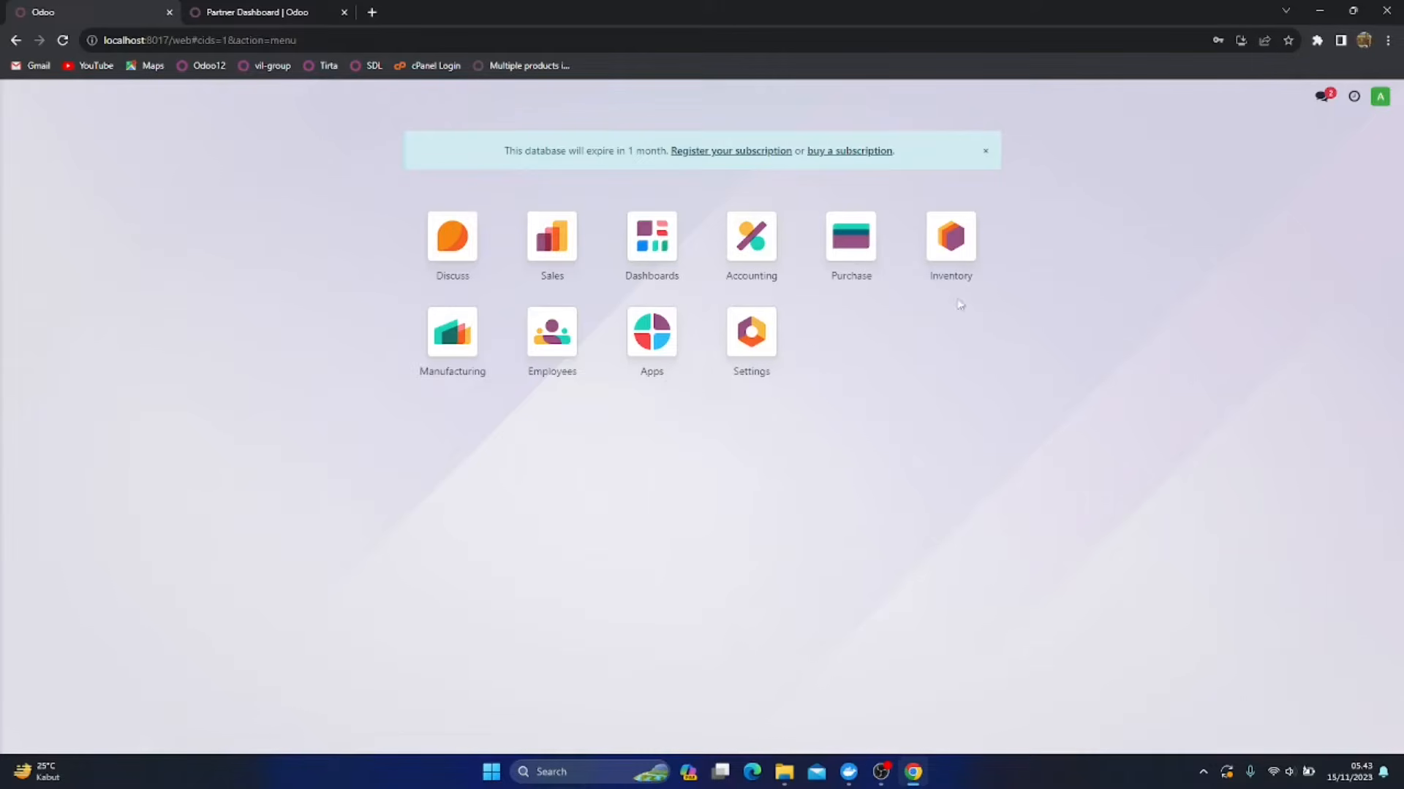
left_click(848, 772)
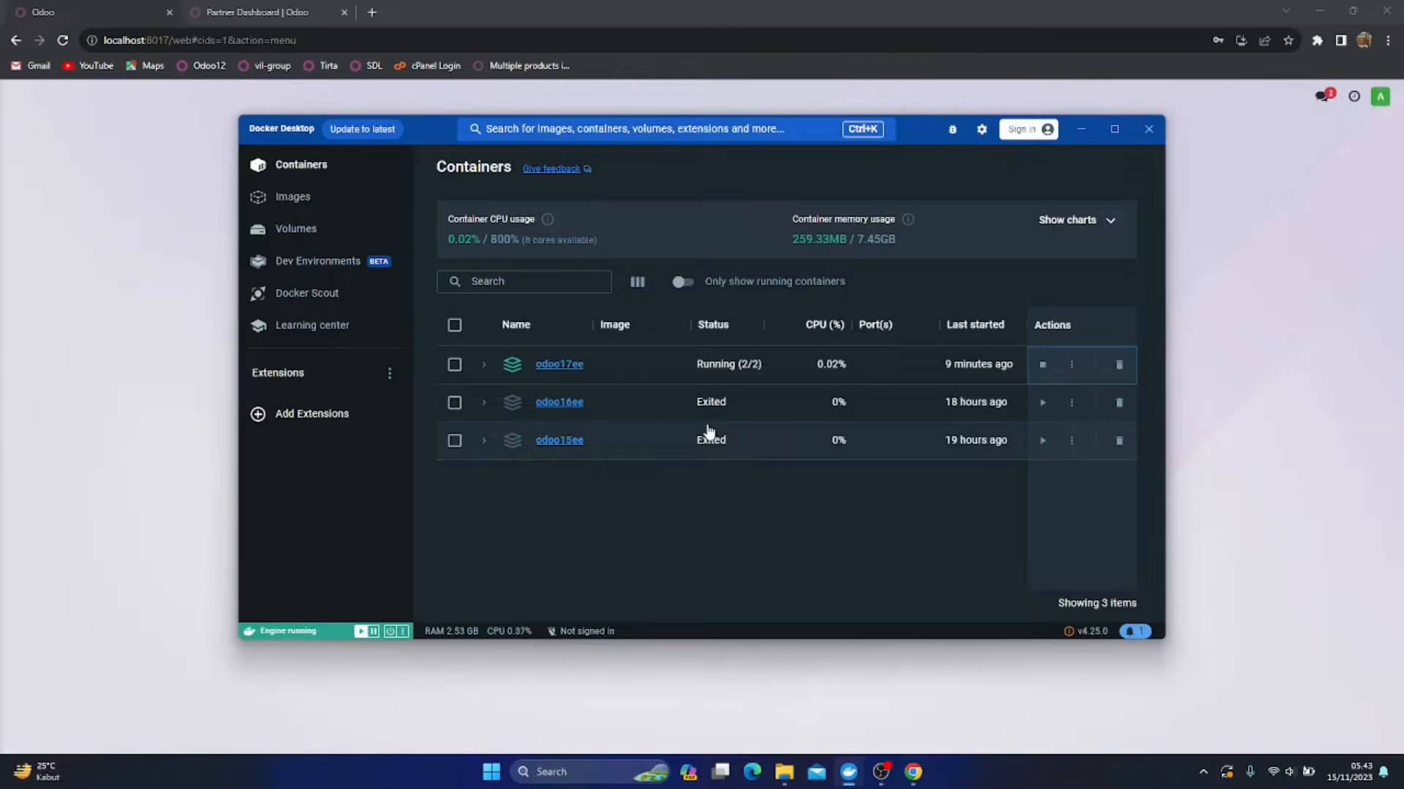
left_click(110, 446)
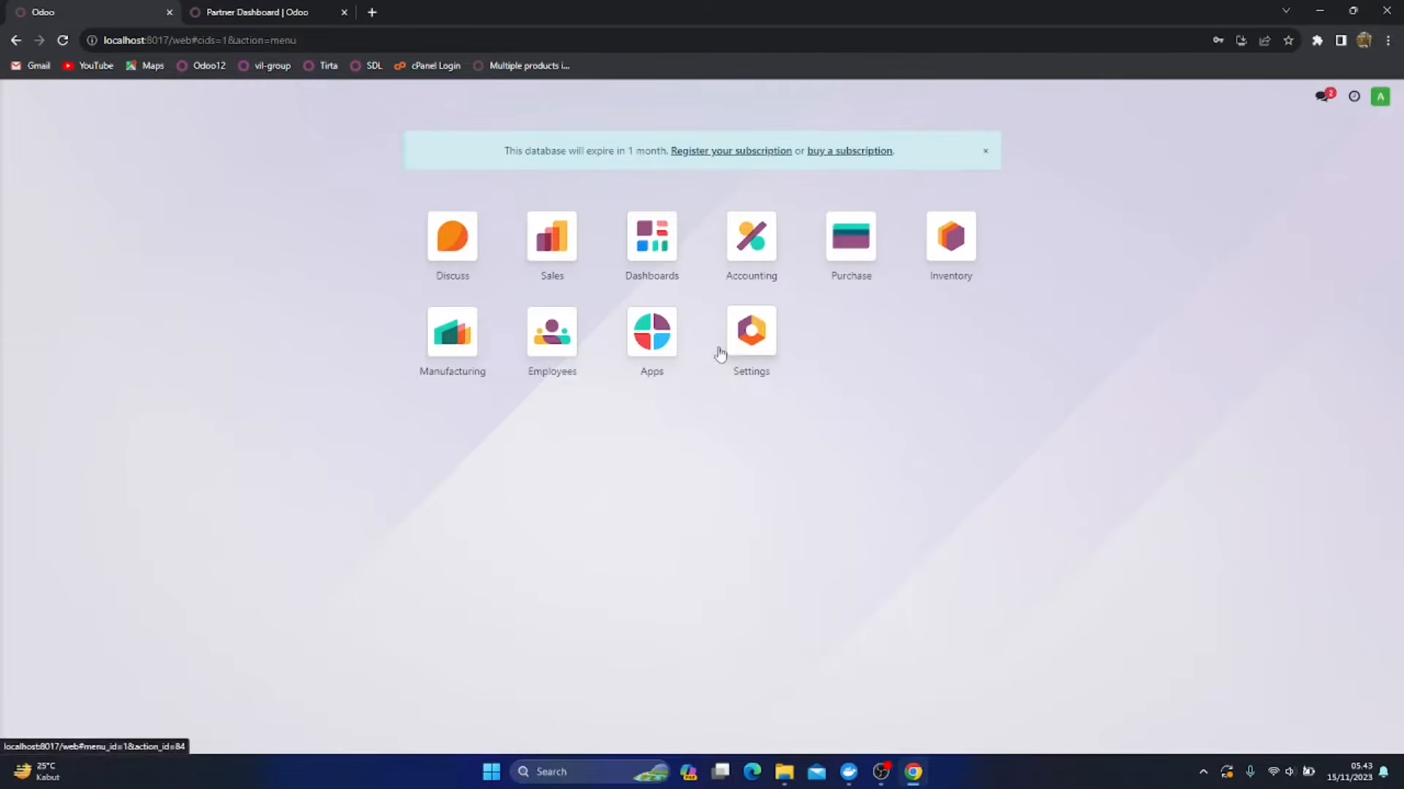
Open the REMIRA STUDIO company information form from the general settings
left_click(757, 342)
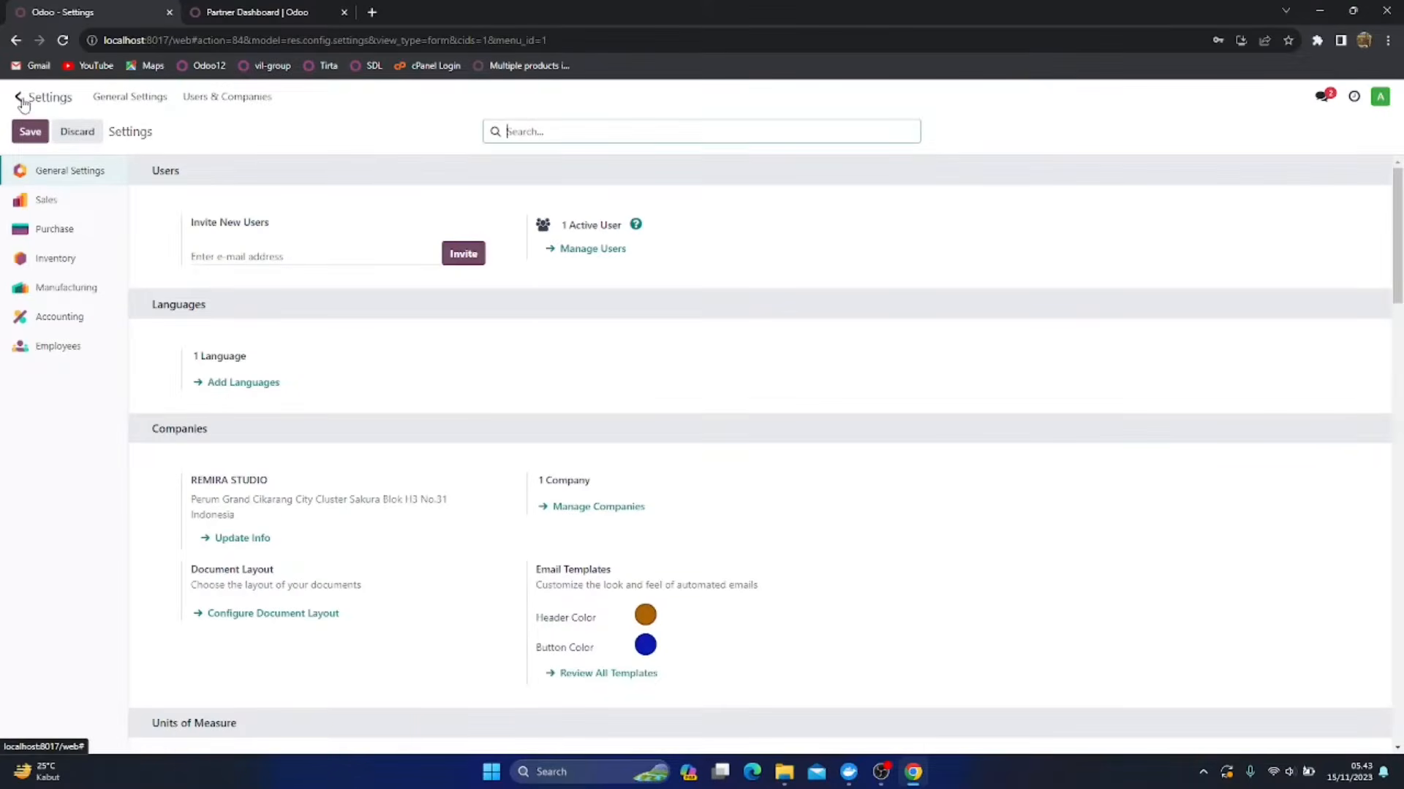
left_click(21, 101)
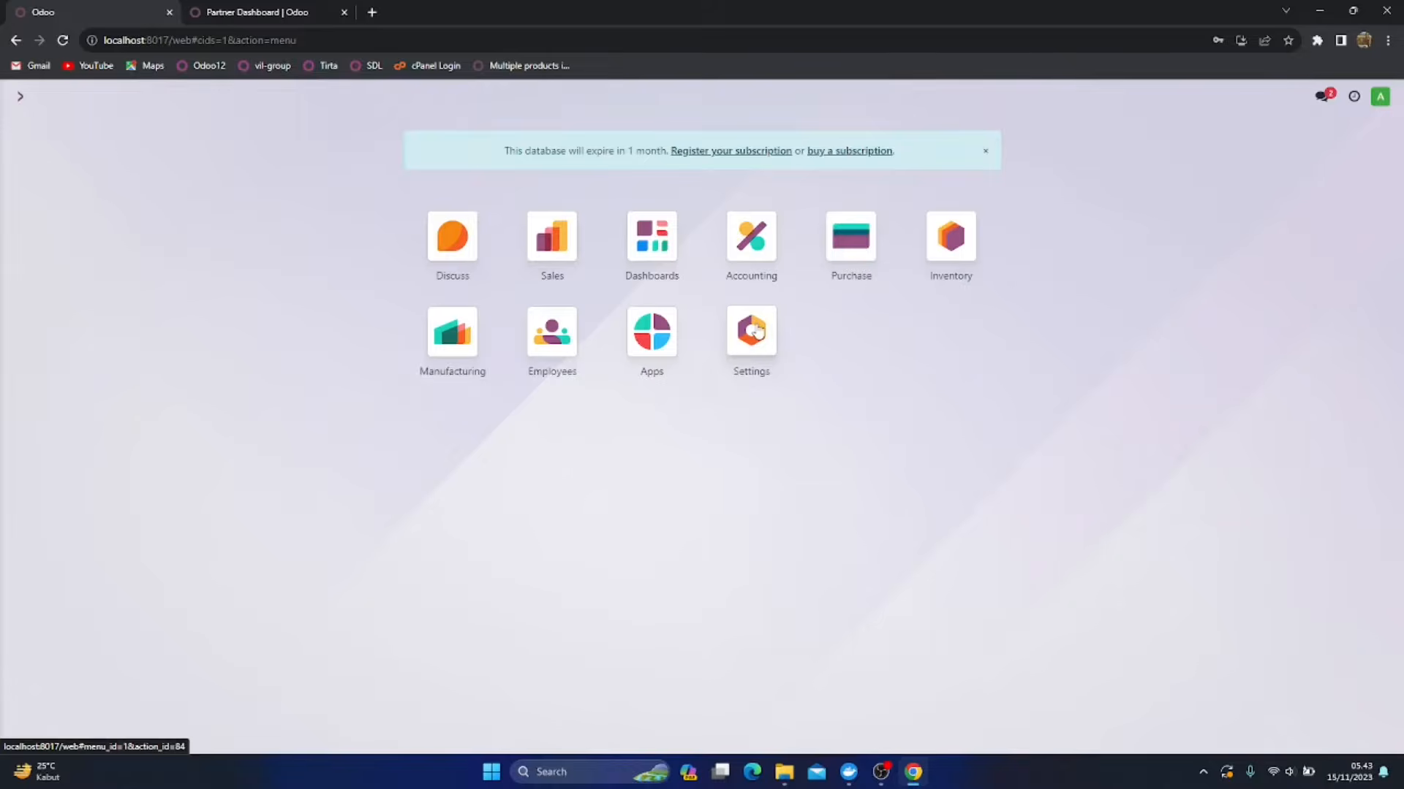
left_click(758, 332)
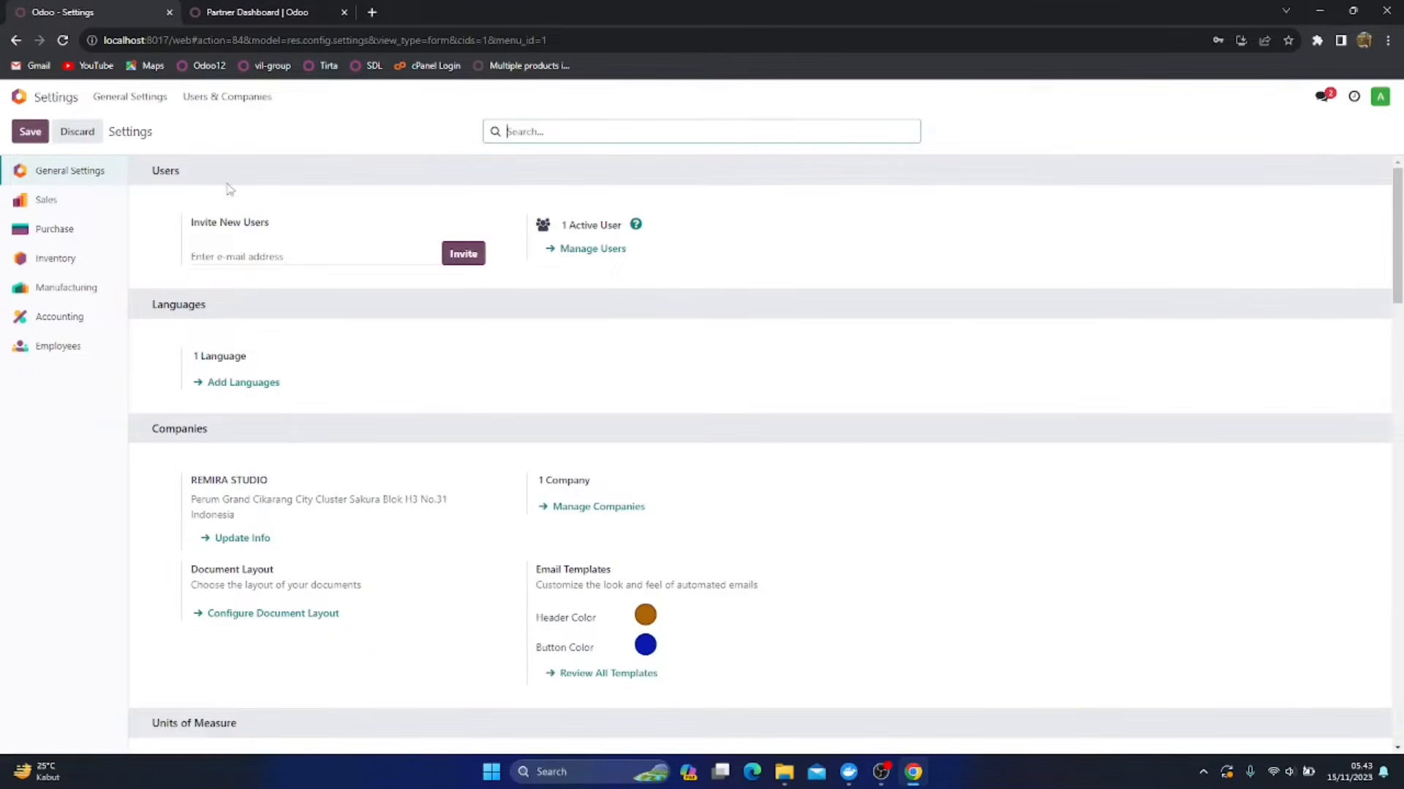
left_click(248, 540)
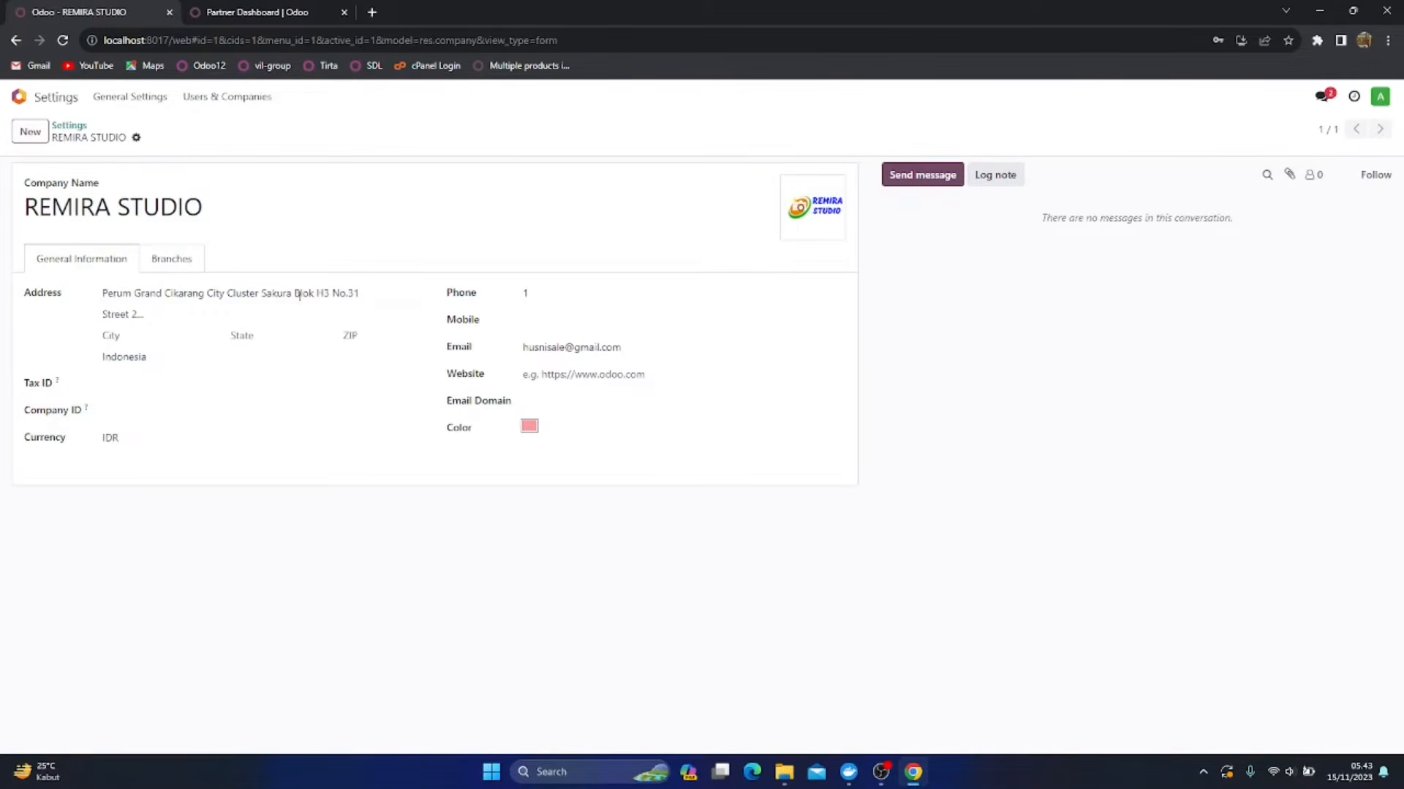
Fill in the second street line of the company's address with its neighbourhood and district details
left_click(196, 319)
type("RT.0")
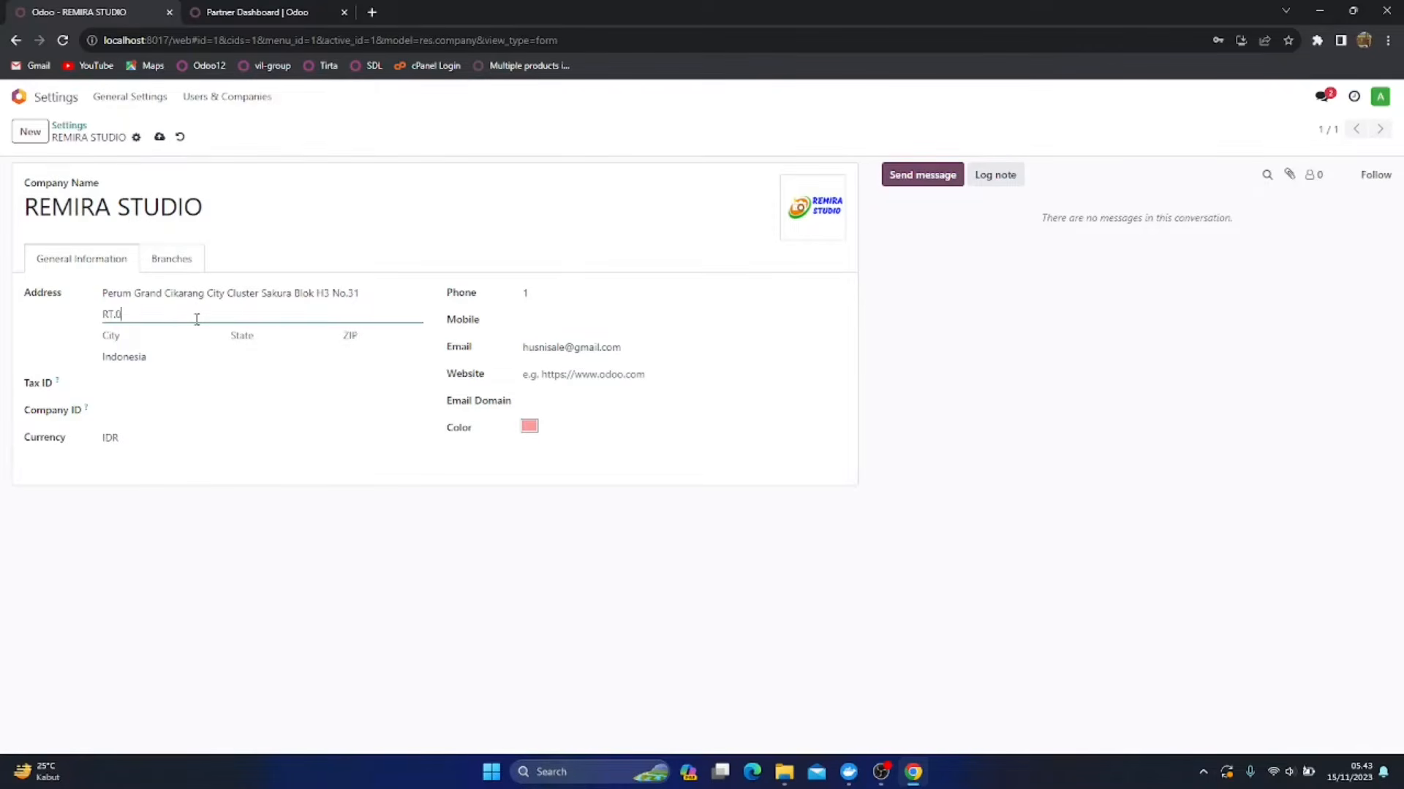
type("01 RW.030 Kelurahan")
type(" Krang")
key("BackSpace")
key("BackSpace")
key("BackSpace")
key("BackSpace")
type("arangrahaja, Cikarang Utara")
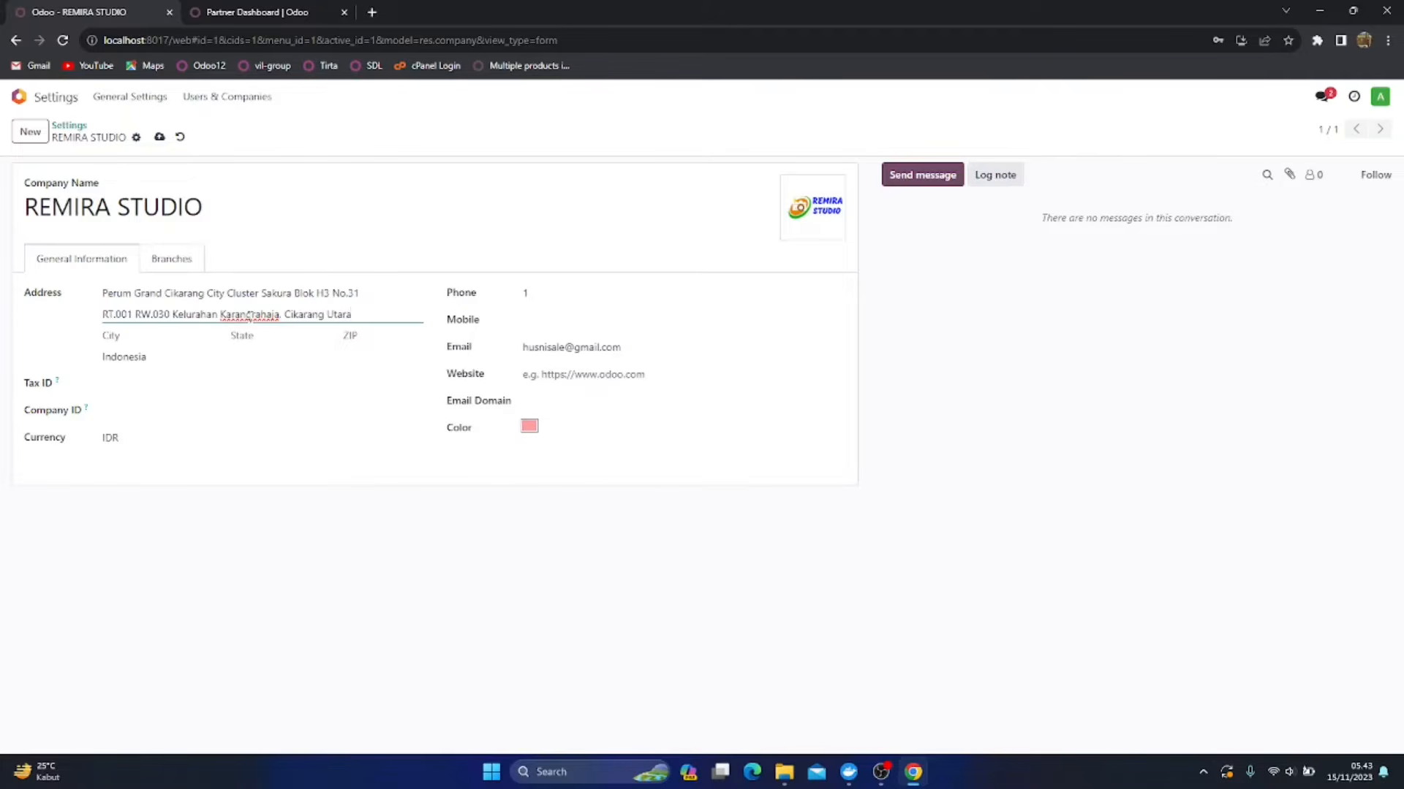
Fill in the company's city, replace its phone number, and save the company record
left_click(151, 336)
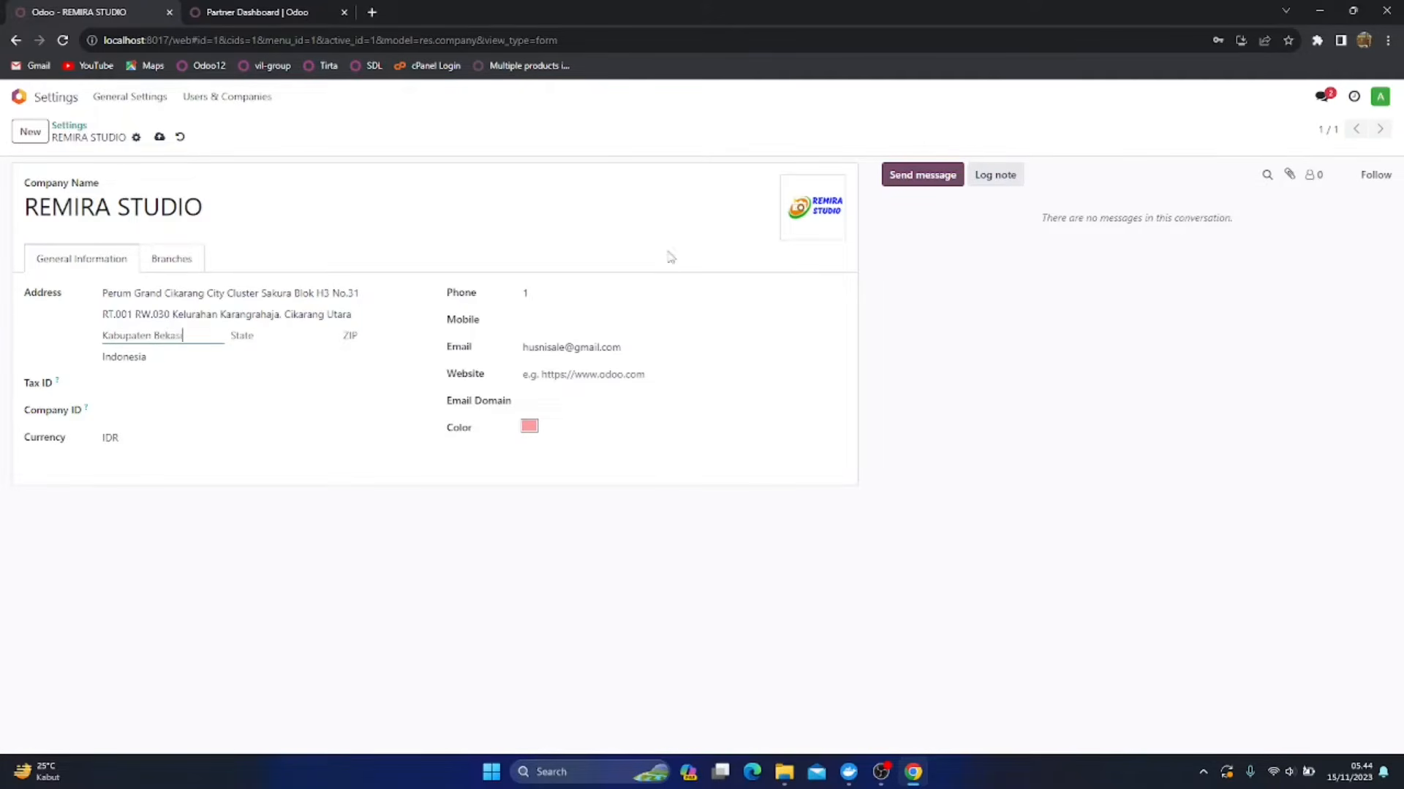
double_click(568, 293)
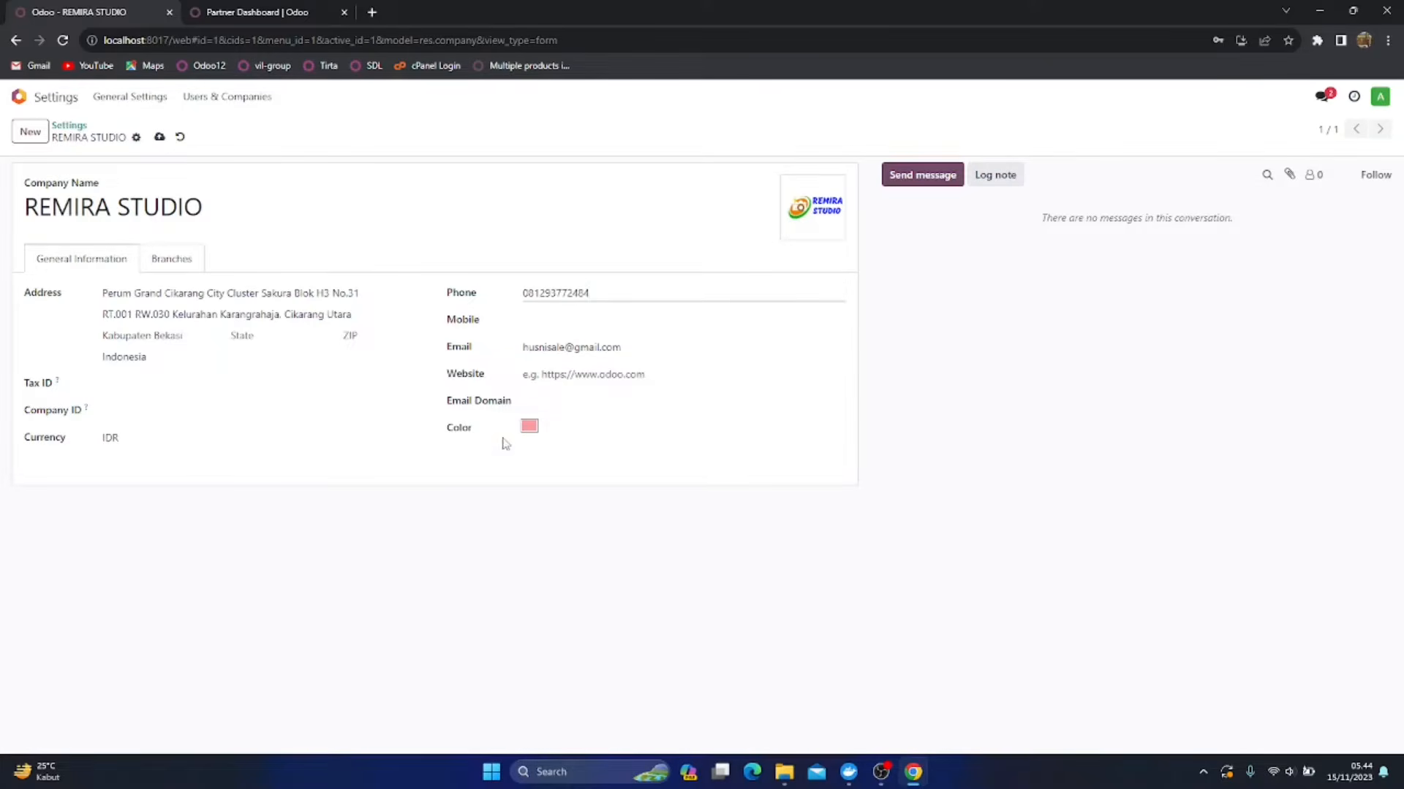
left_click(159, 138)
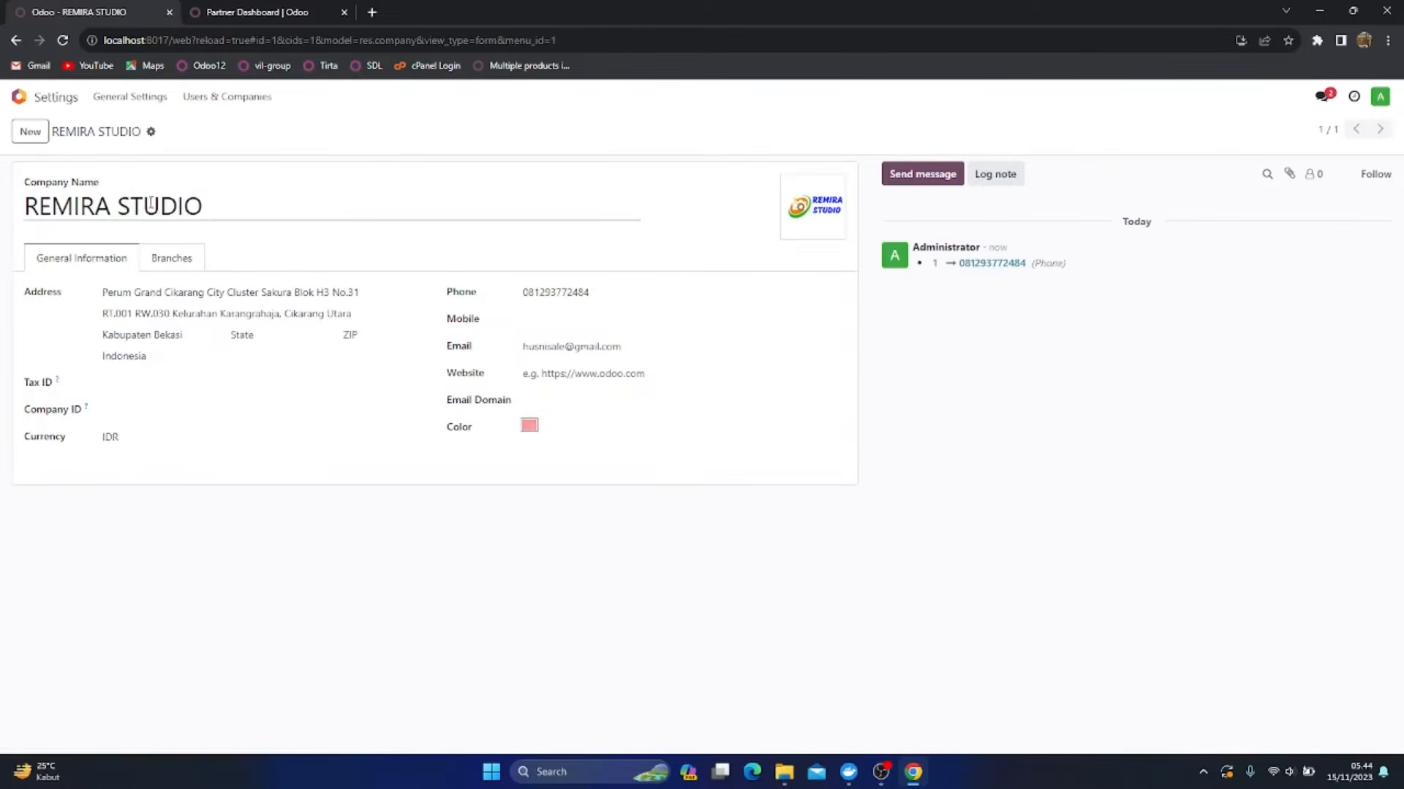
Configure the company's document layout: compare the layout styles, choose Boxed, and set the layout background to Geometric
left_click(65, 103)
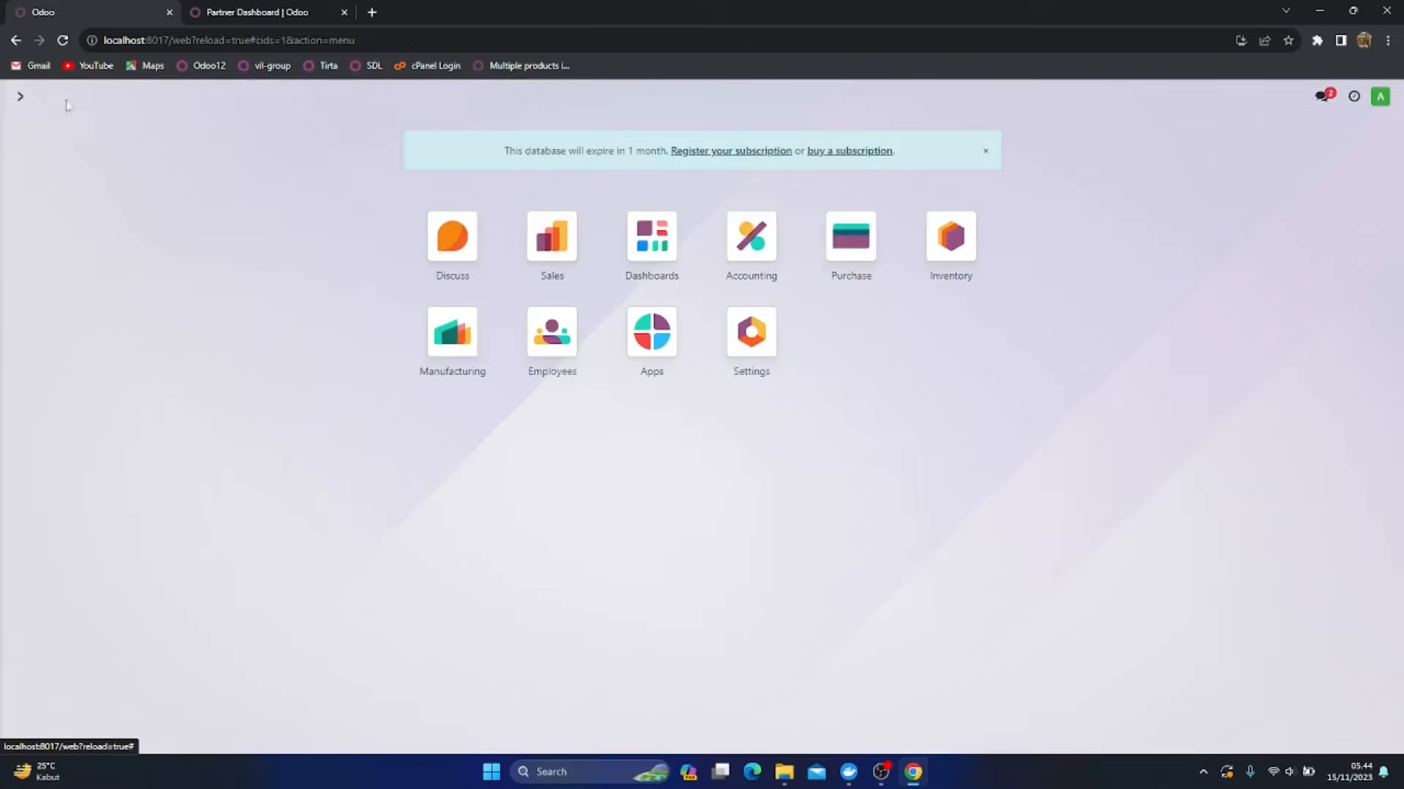
left_click(752, 336)
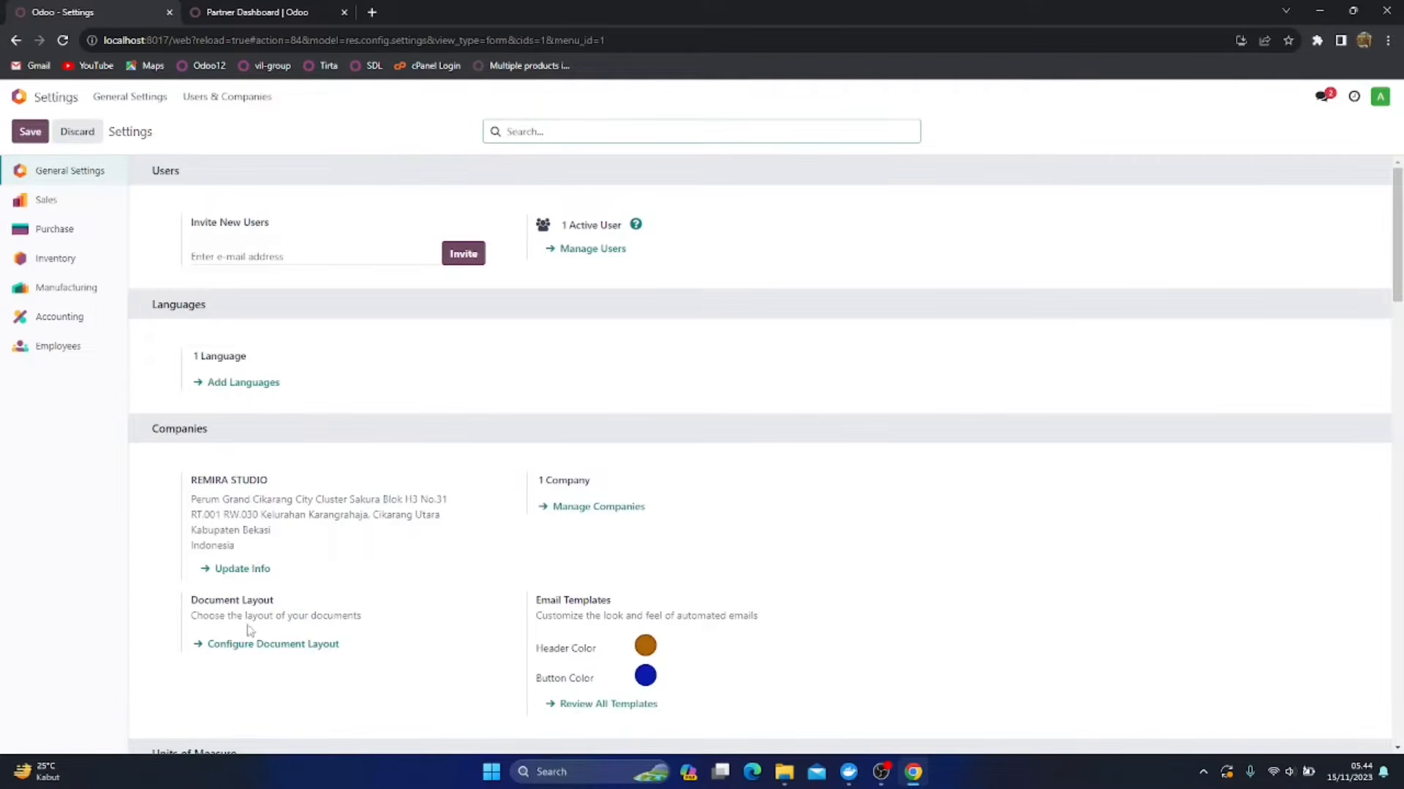
left_click(255, 644)
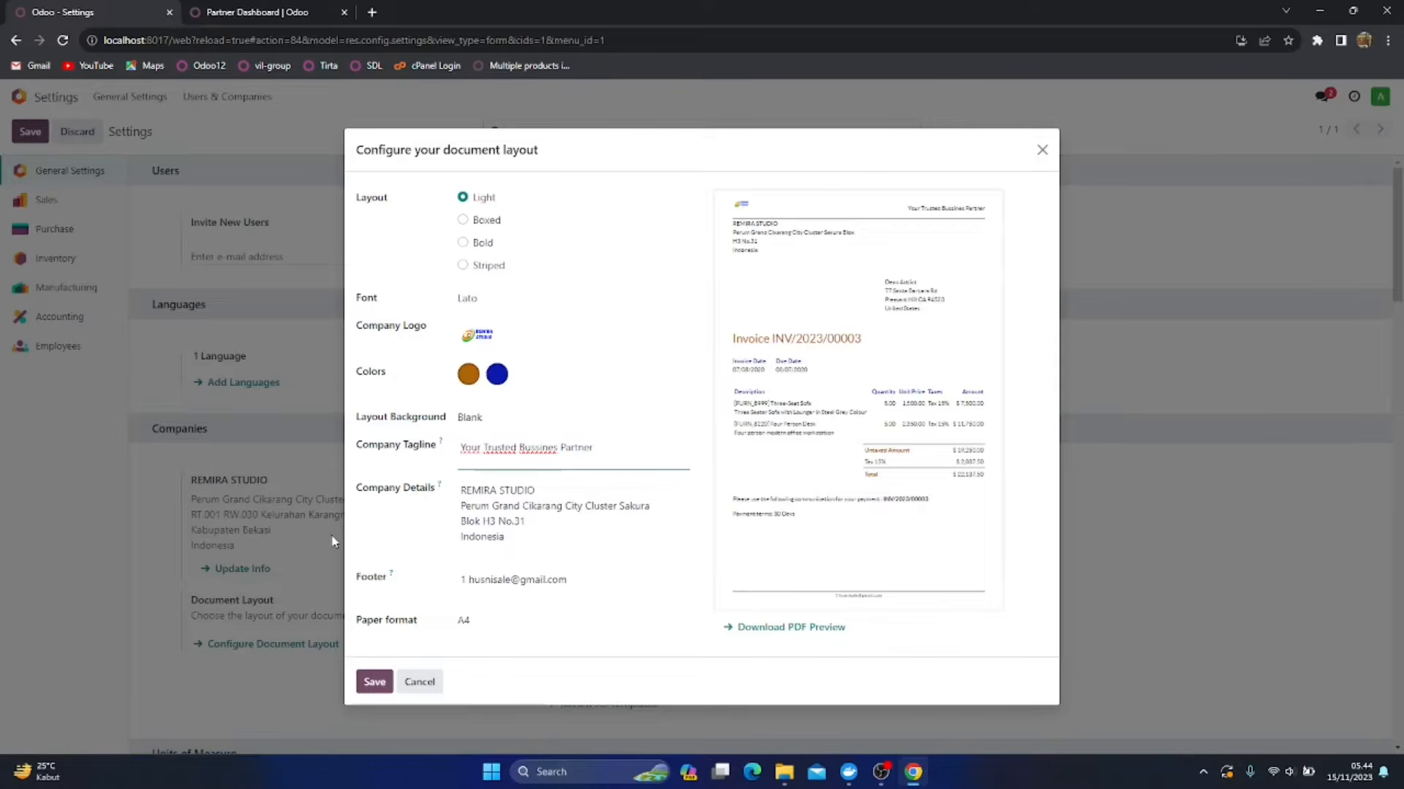
left_click(485, 221)
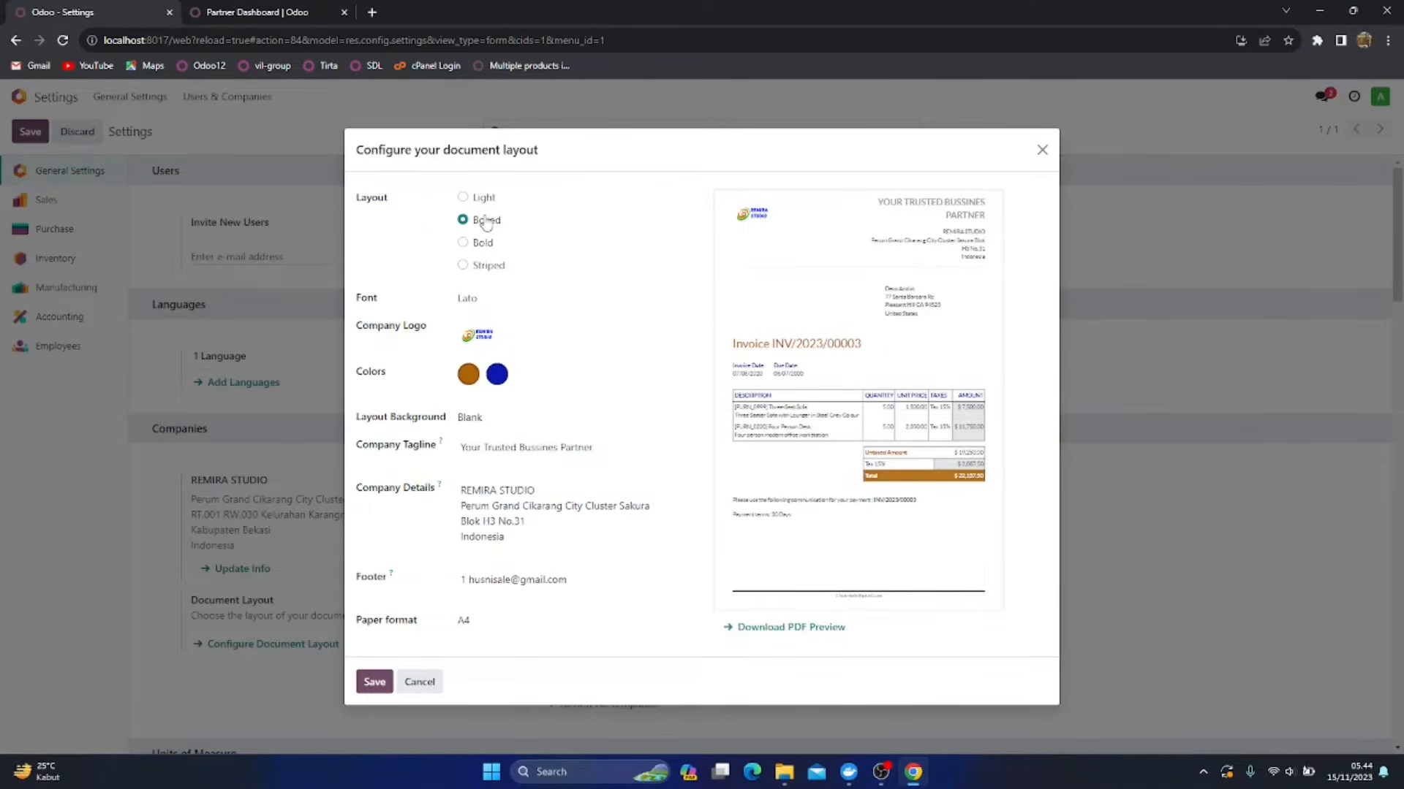
left_click(474, 247)
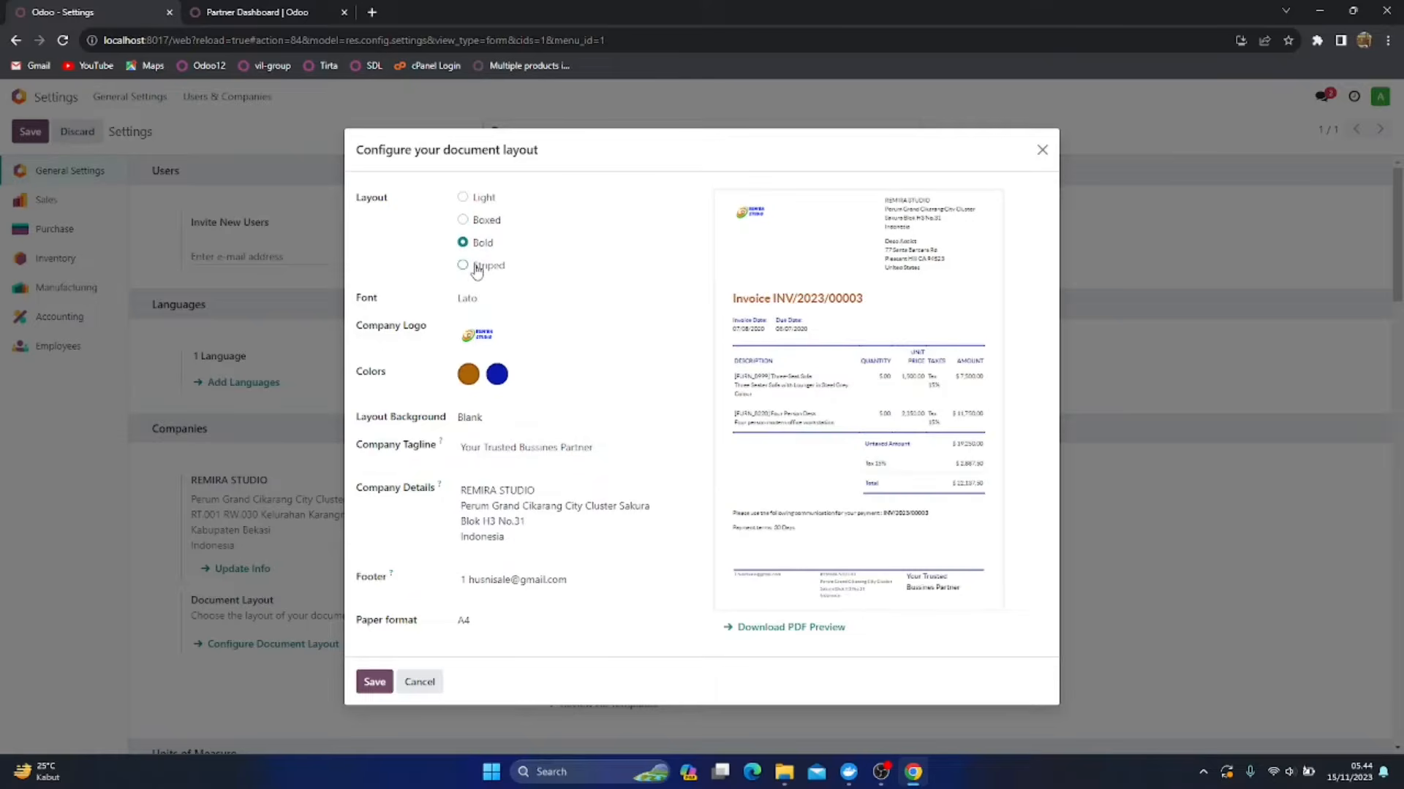
left_click(477, 268)
left_click(475, 222)
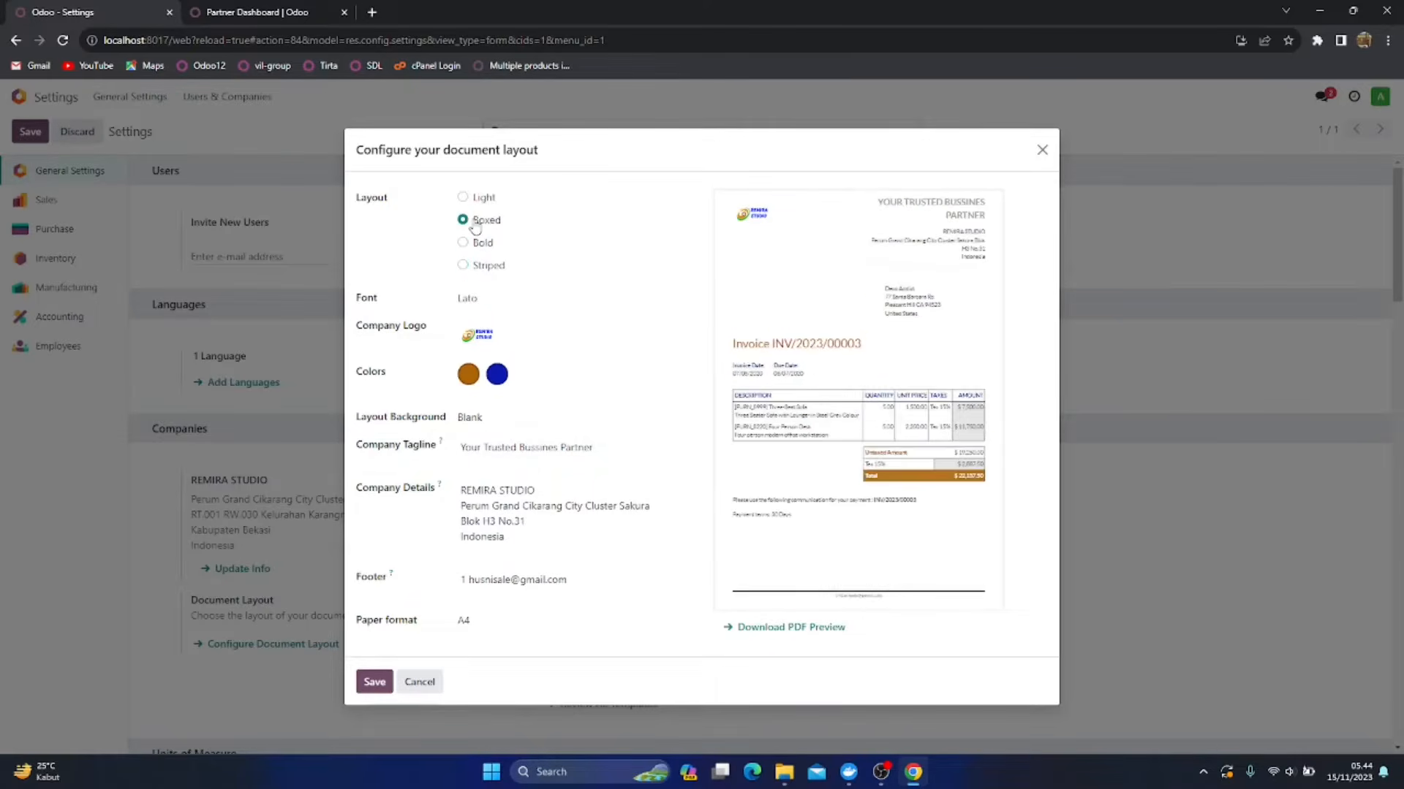
left_click(508, 423)
left_click(507, 442)
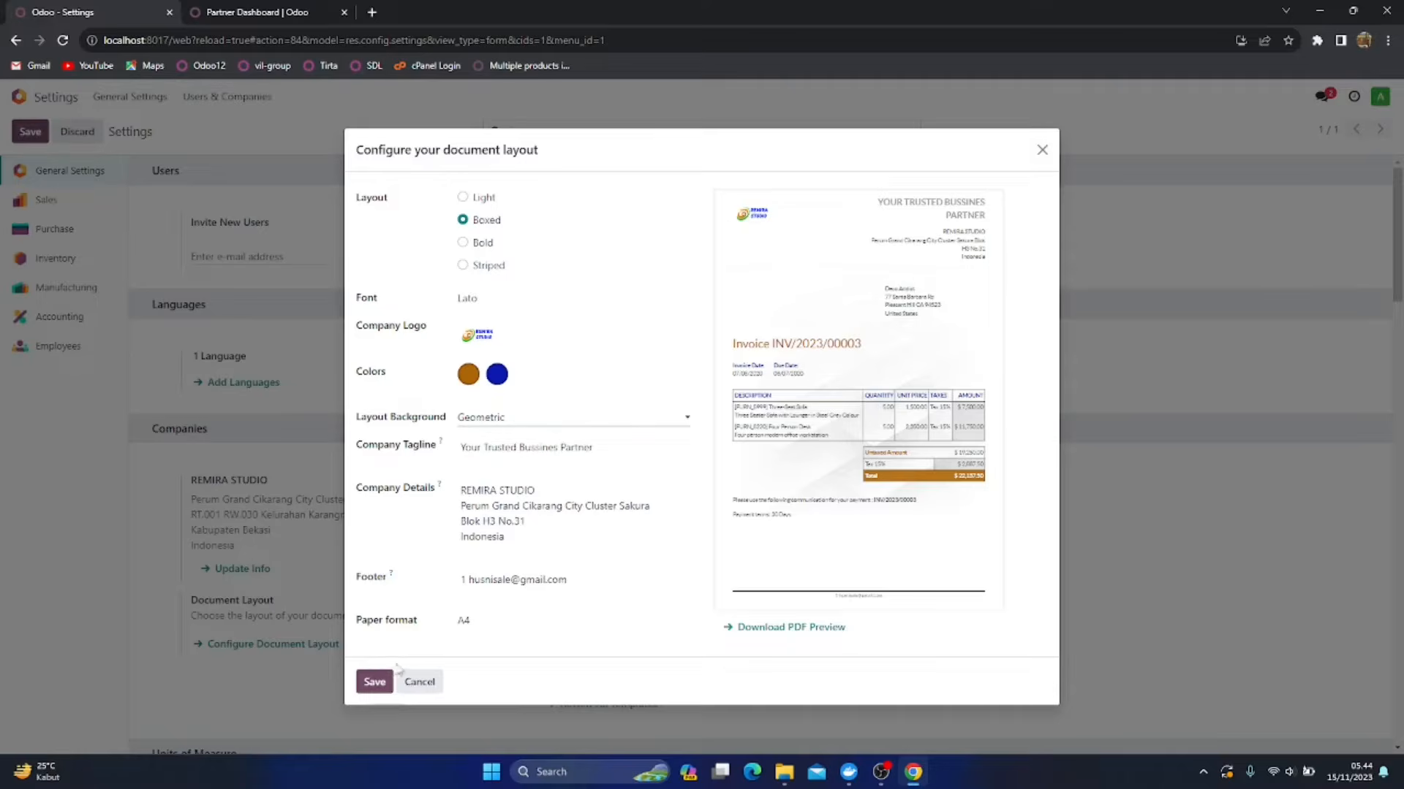
Download and view the PDF preview of the report layout, close it, and save the document layout
left_click(813, 633)
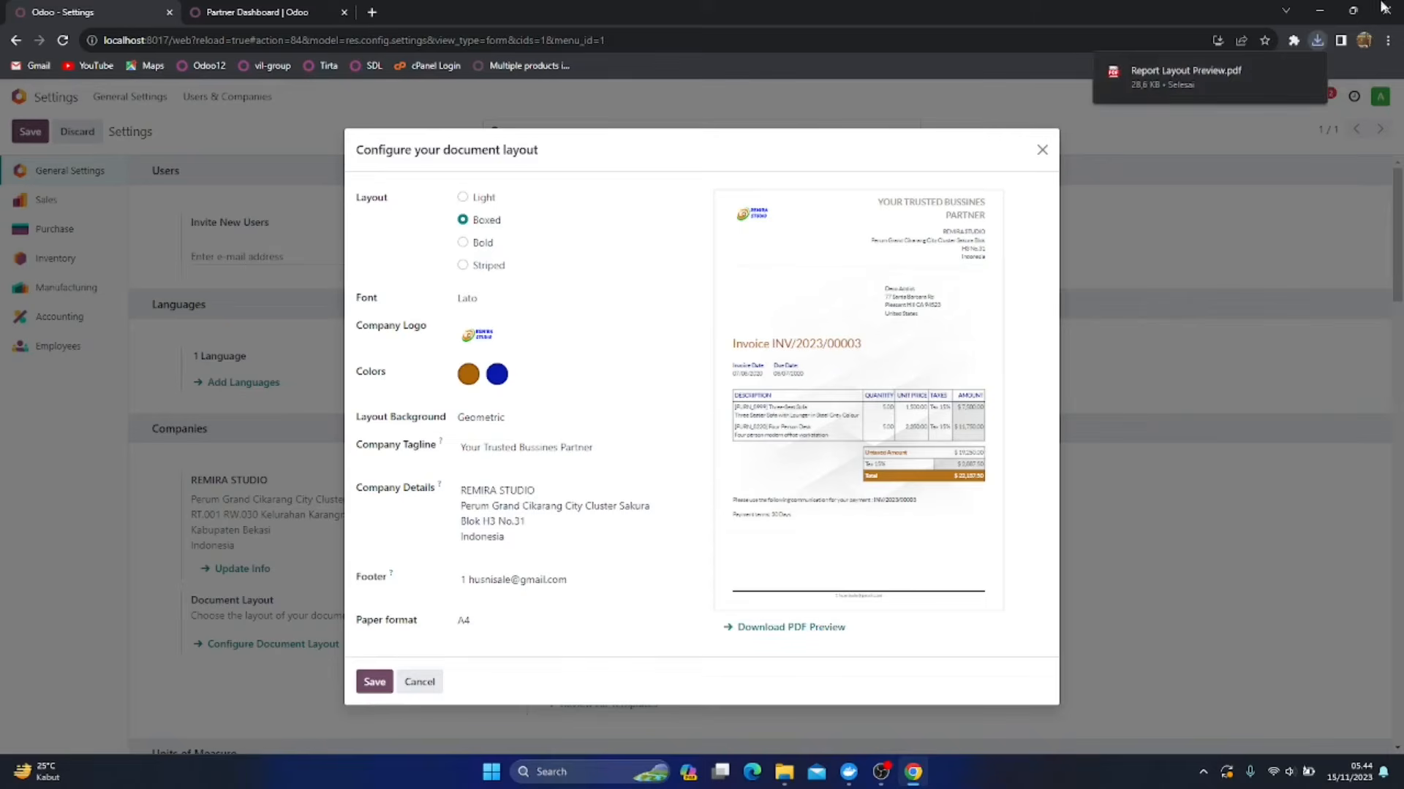
left_click(1243, 70)
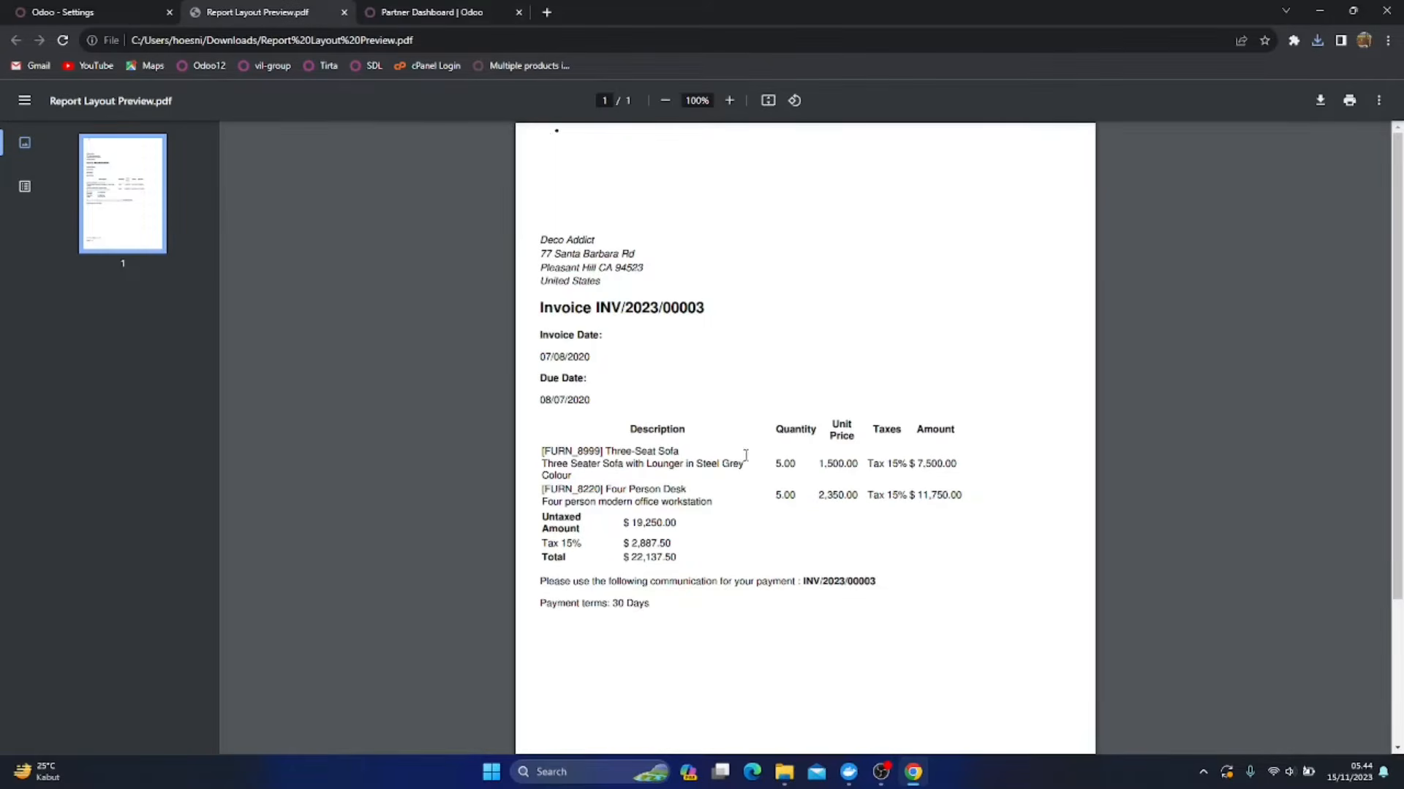
left_click(344, 12)
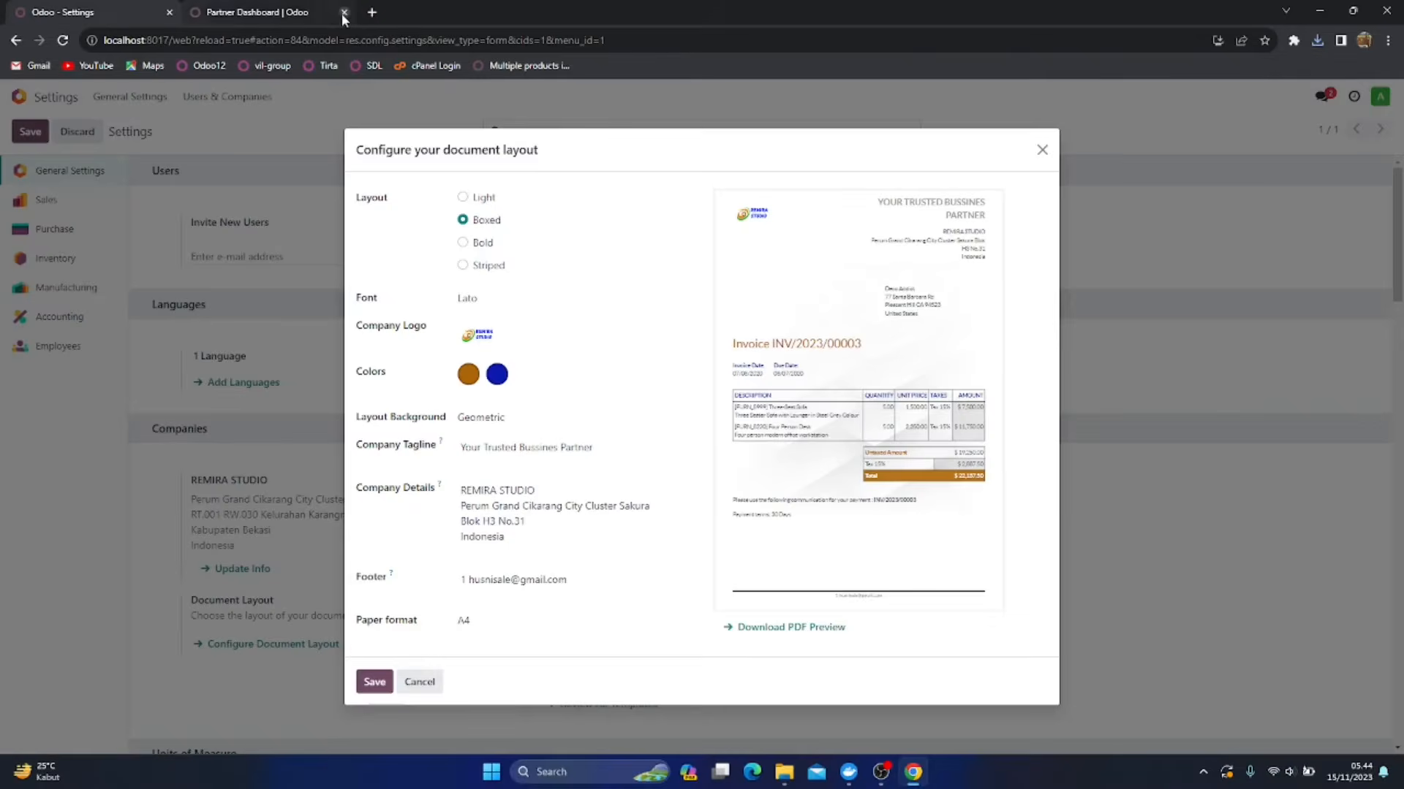
left_click(374, 682)
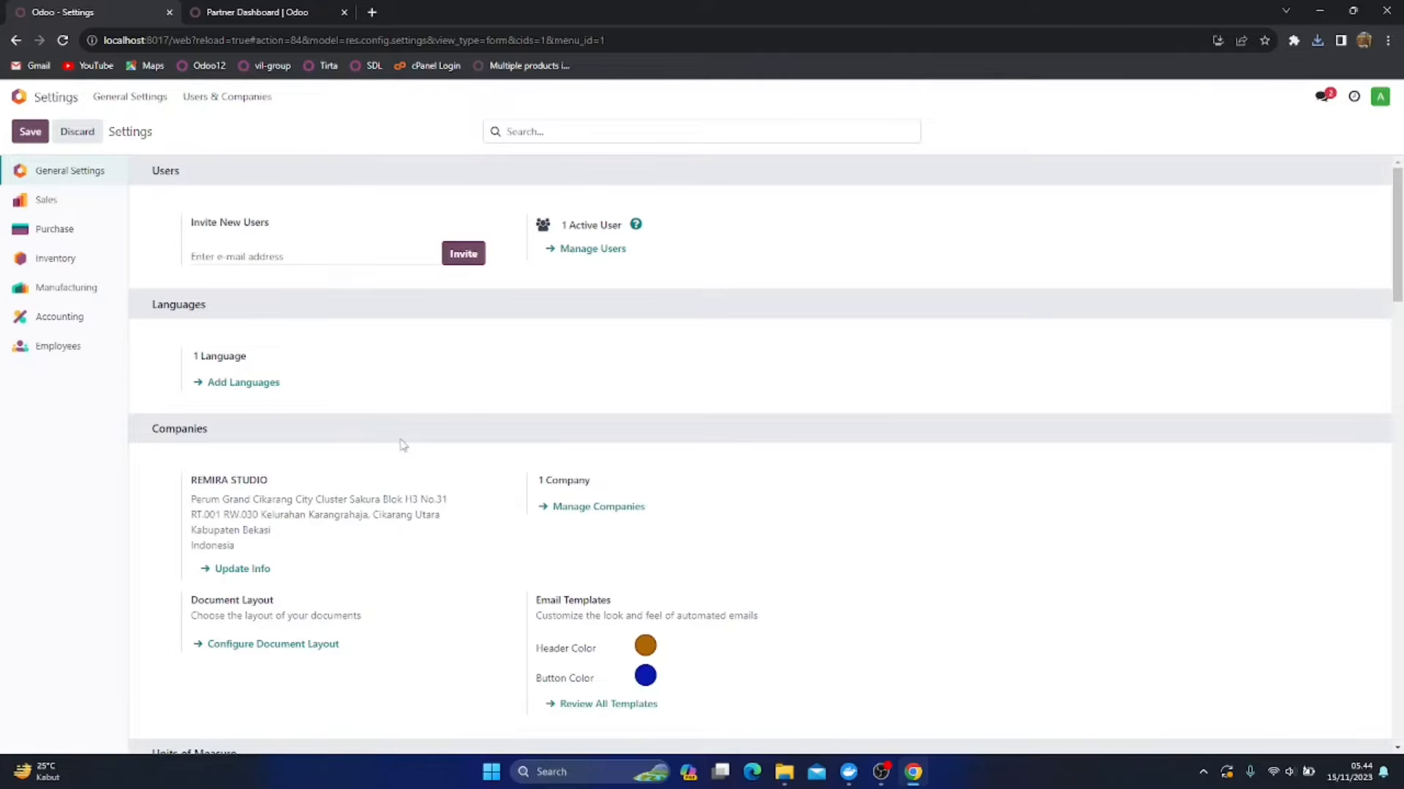
Activate the developer mode from the Developer Tools section of the general settings
left_click(19, 98)
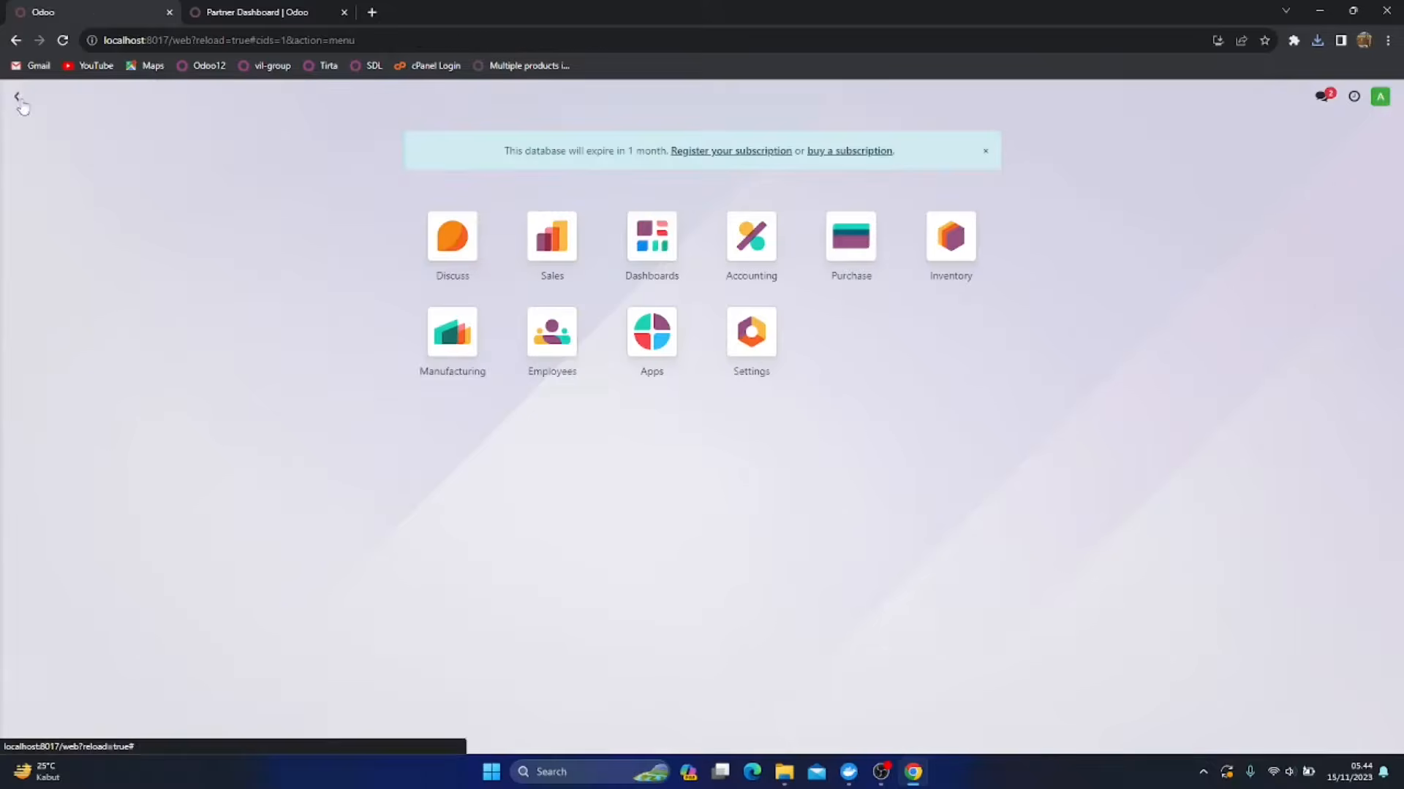
left_click(761, 342)
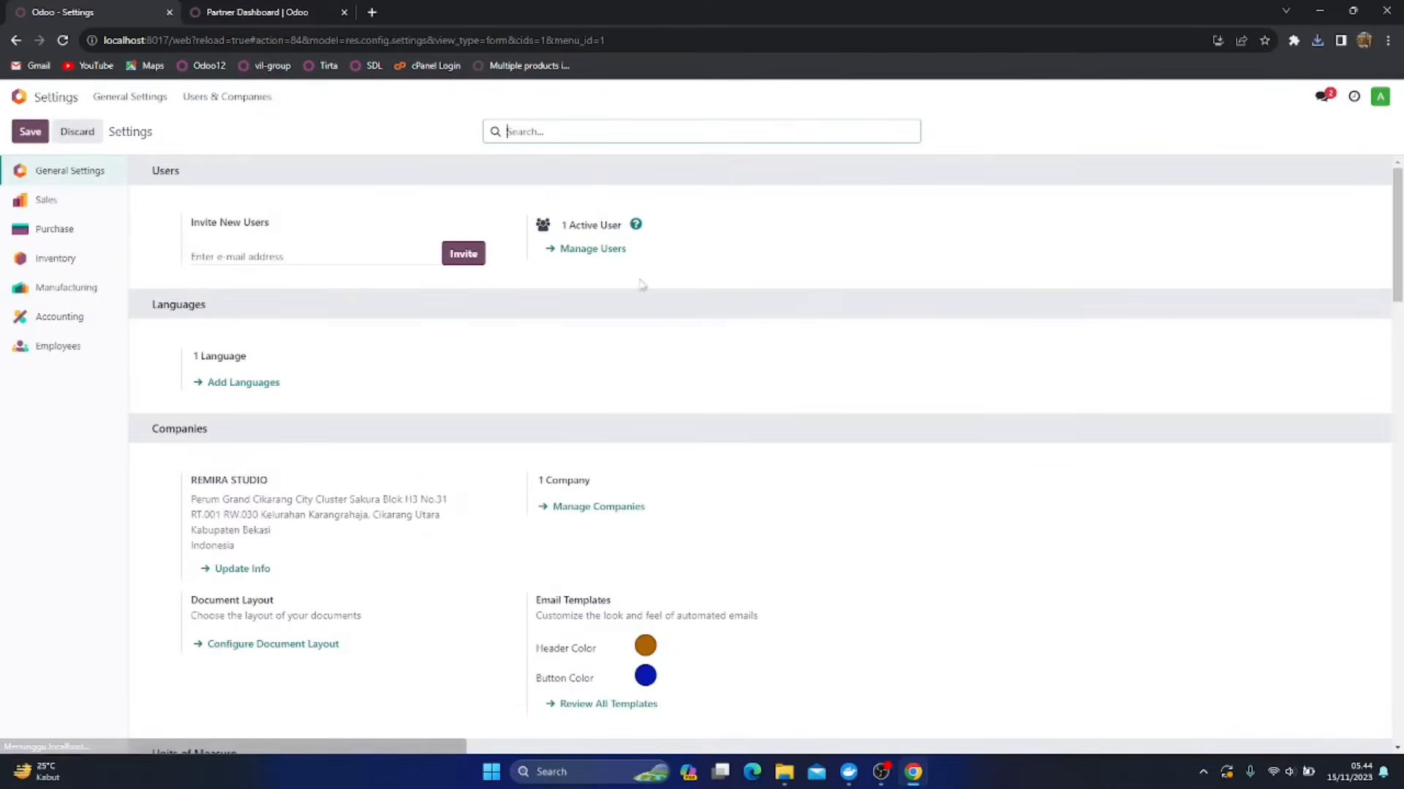
scroll(359, 510, "down", 20)
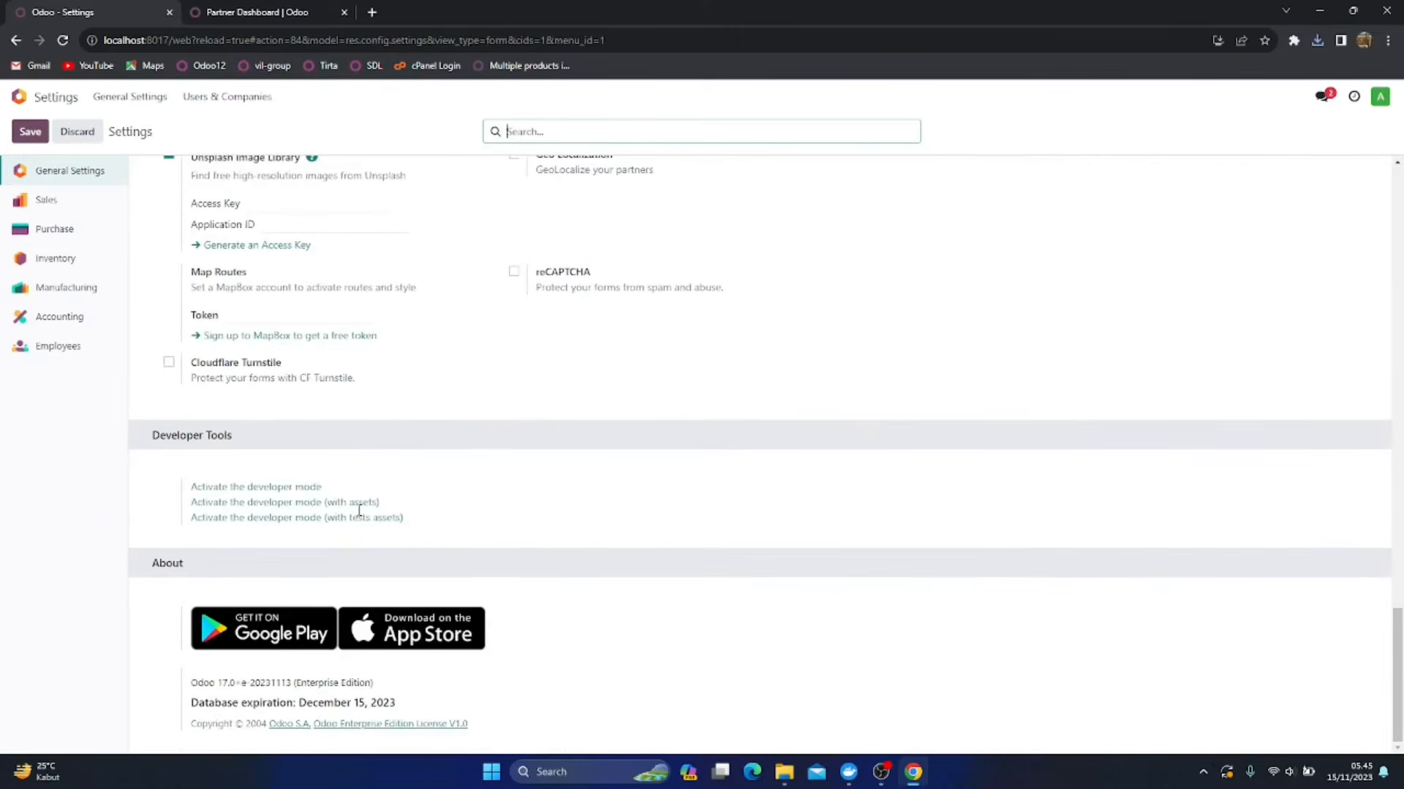
left_click(273, 487)
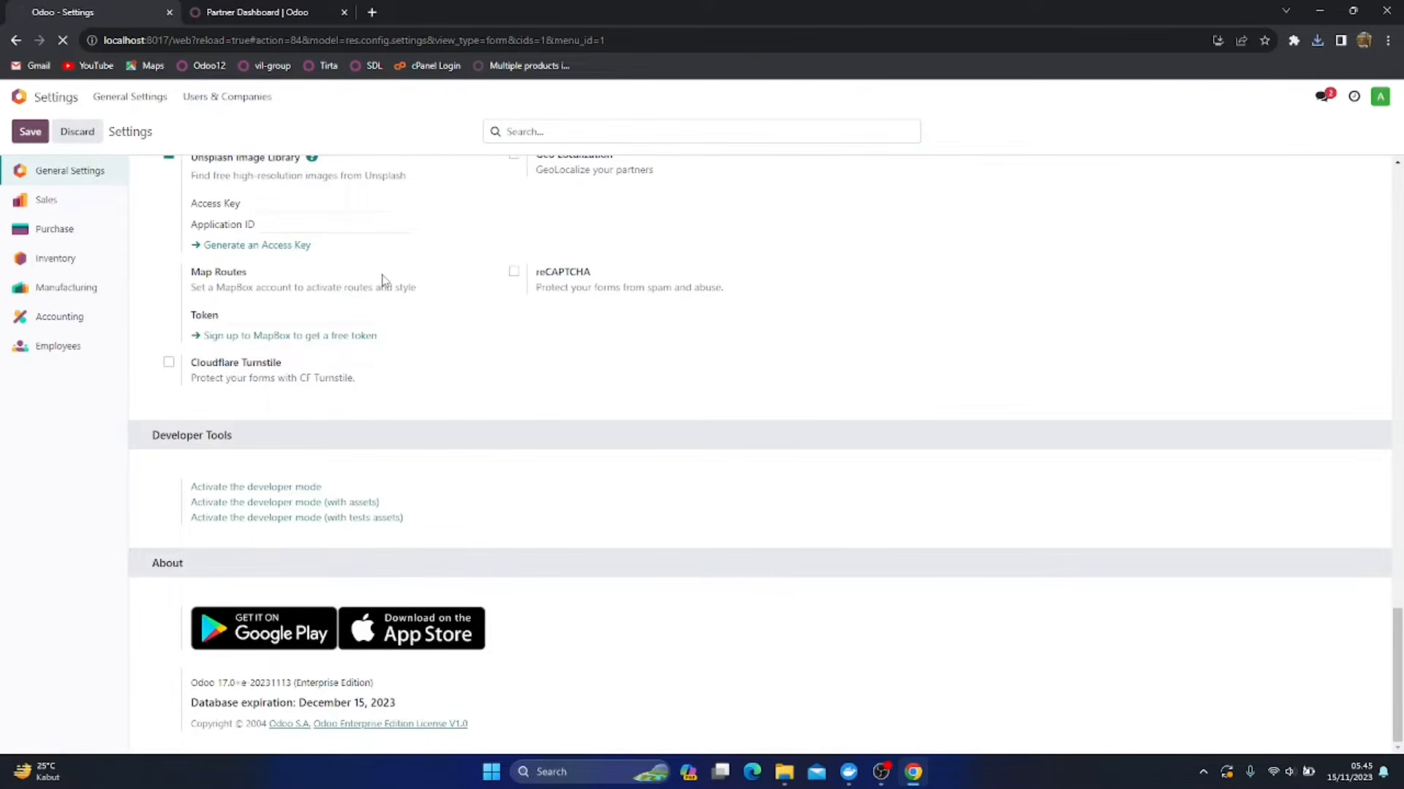
scroll(381, 280, "up", 10)
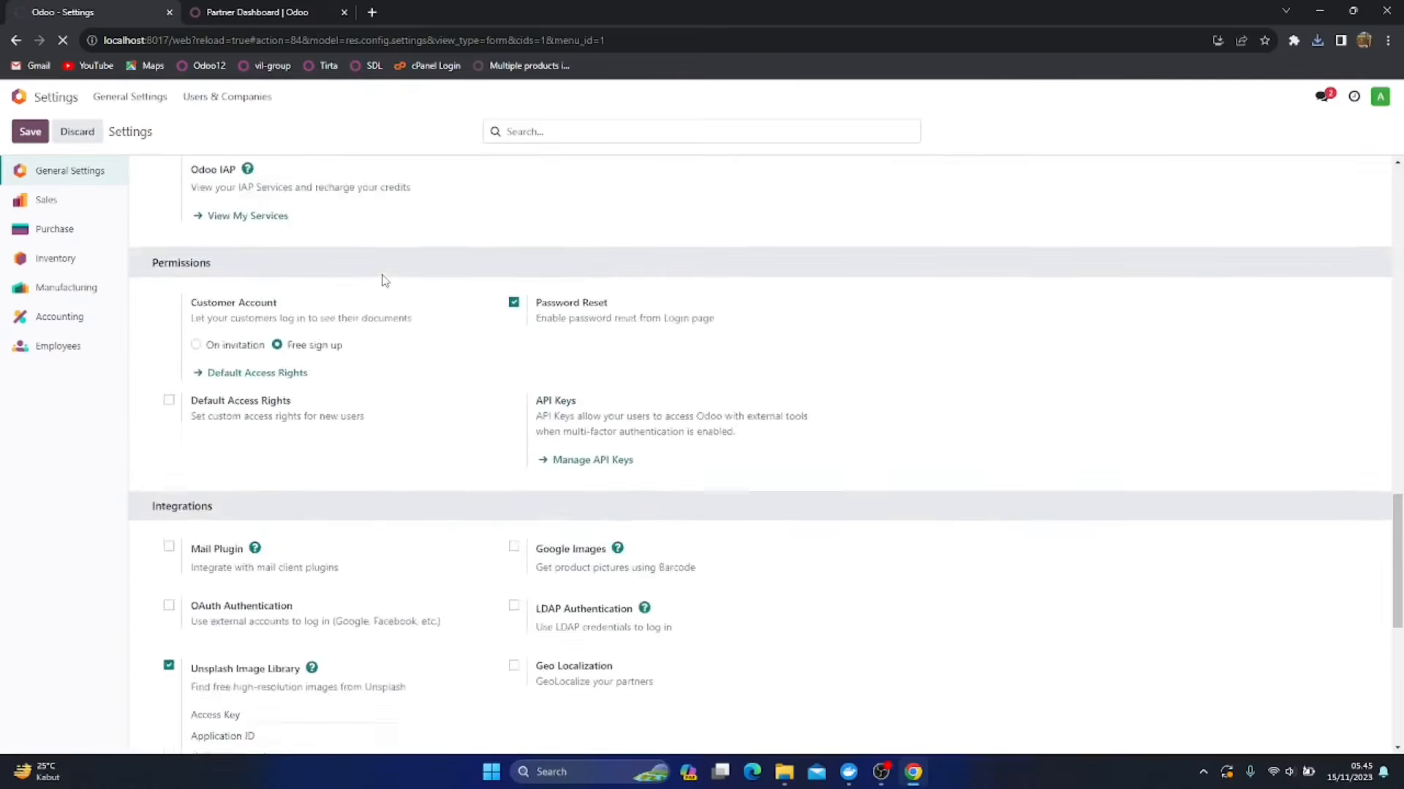
scroll(381, 280, "up", 15)
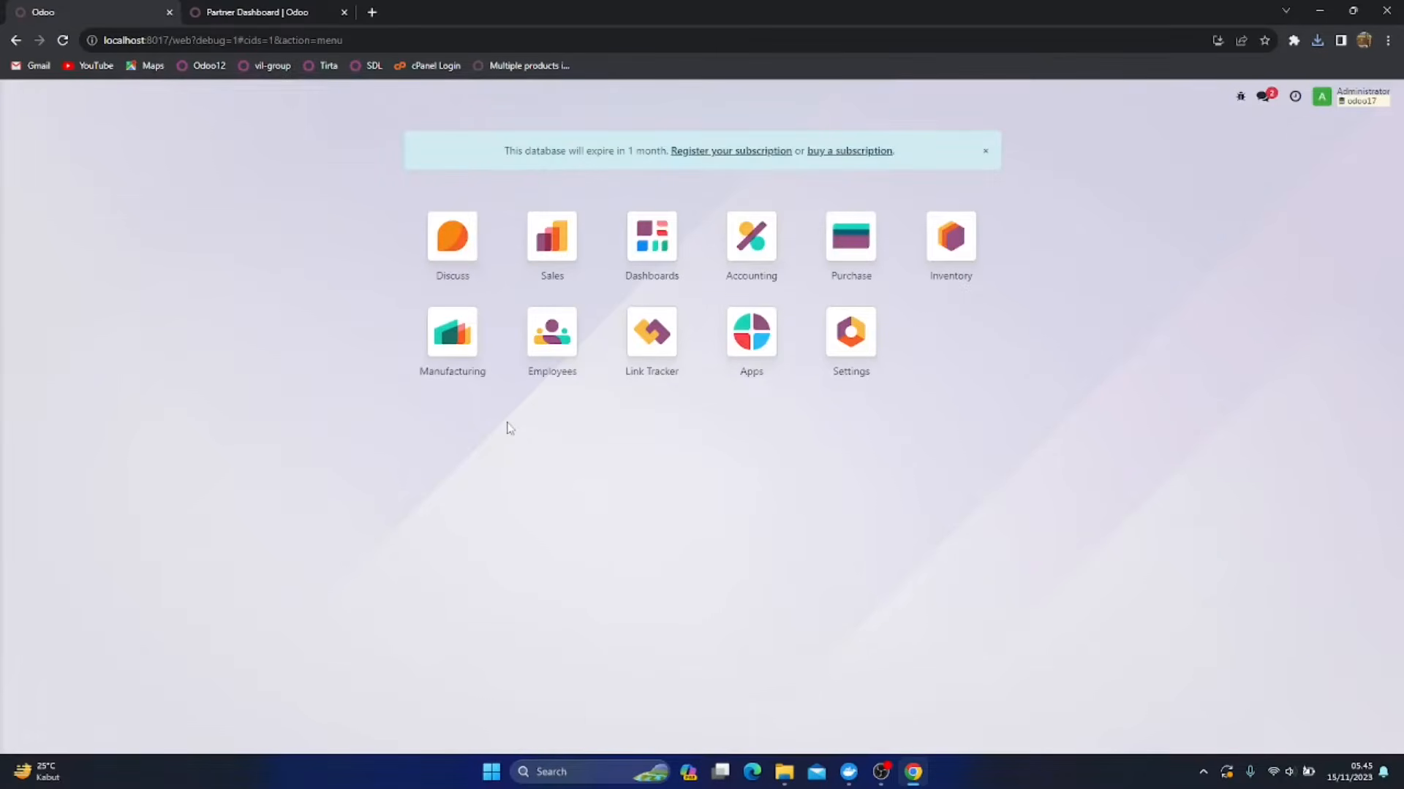
Open the System Parameters list in the technical settings
left_click(846, 327)
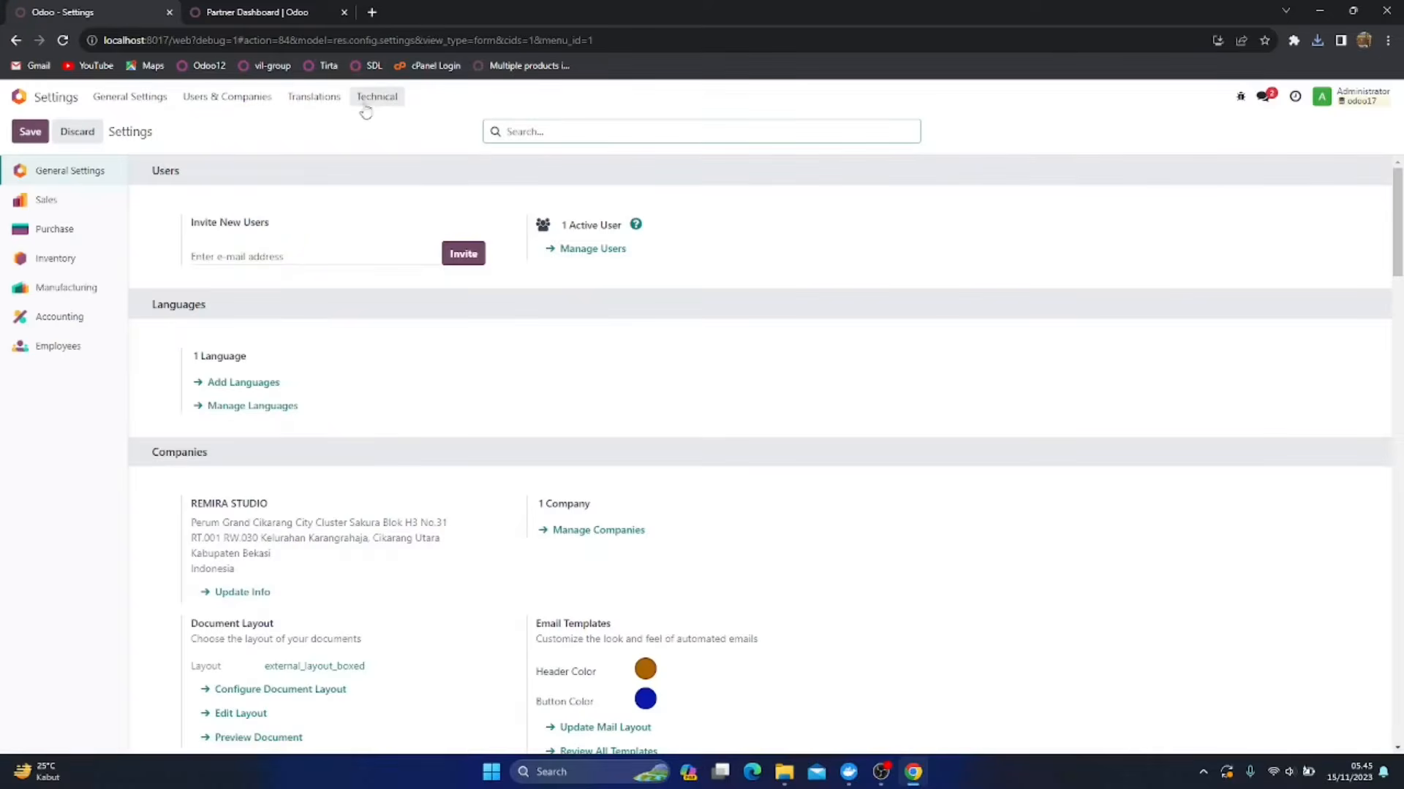
left_click(377, 96)
scroll(446, 344, "down", 10)
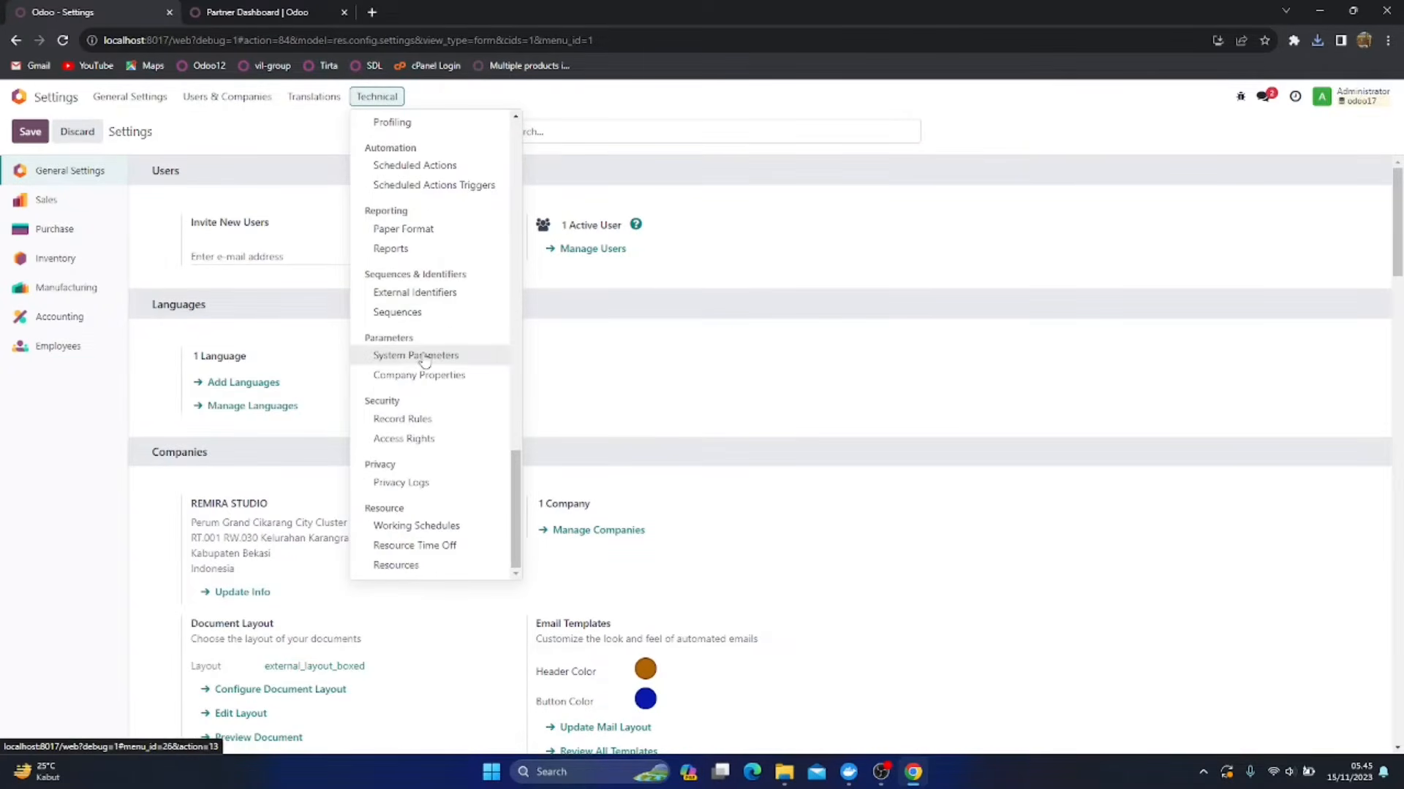
left_click(425, 359)
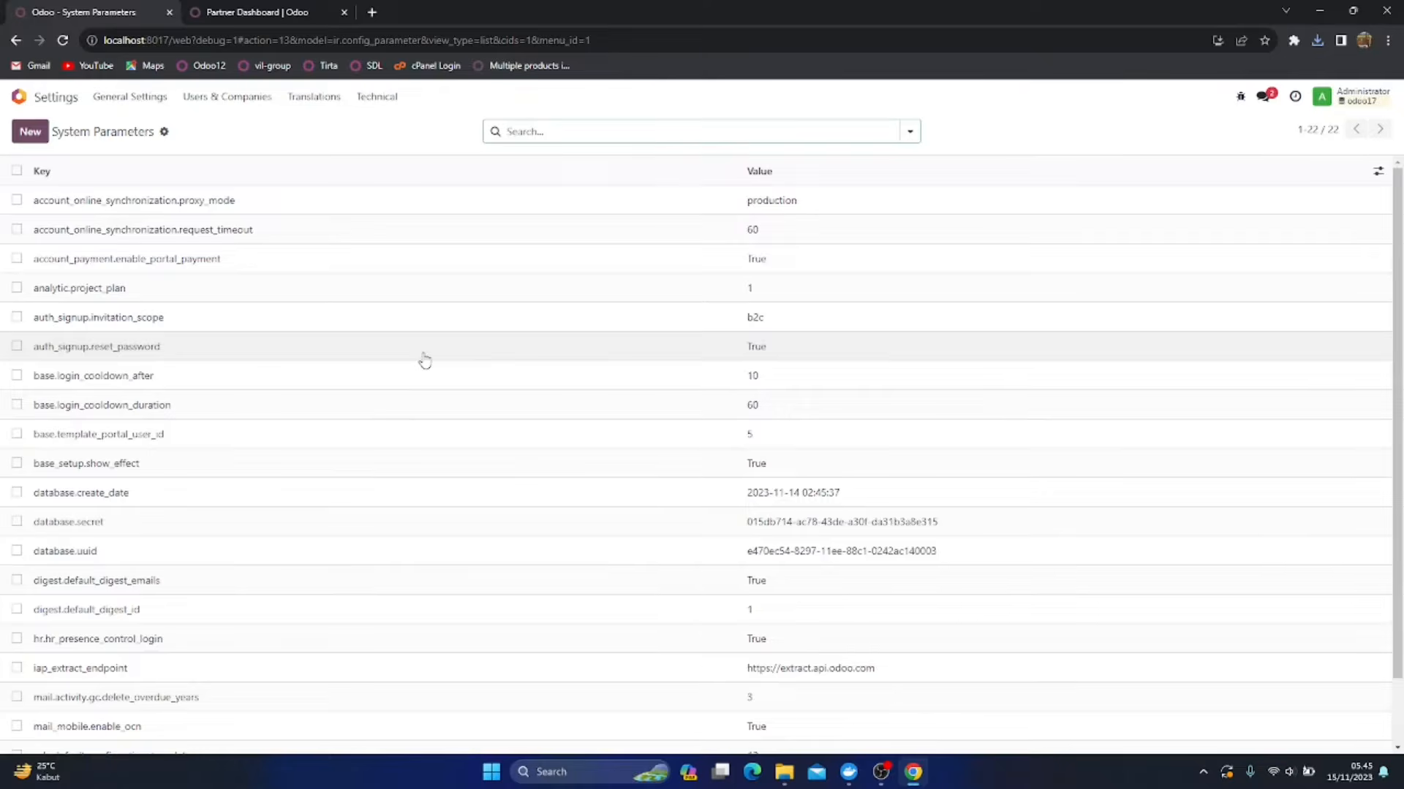
Open the web.base.url system parameter and examine its value
scroll(425, 358, "down", 1)
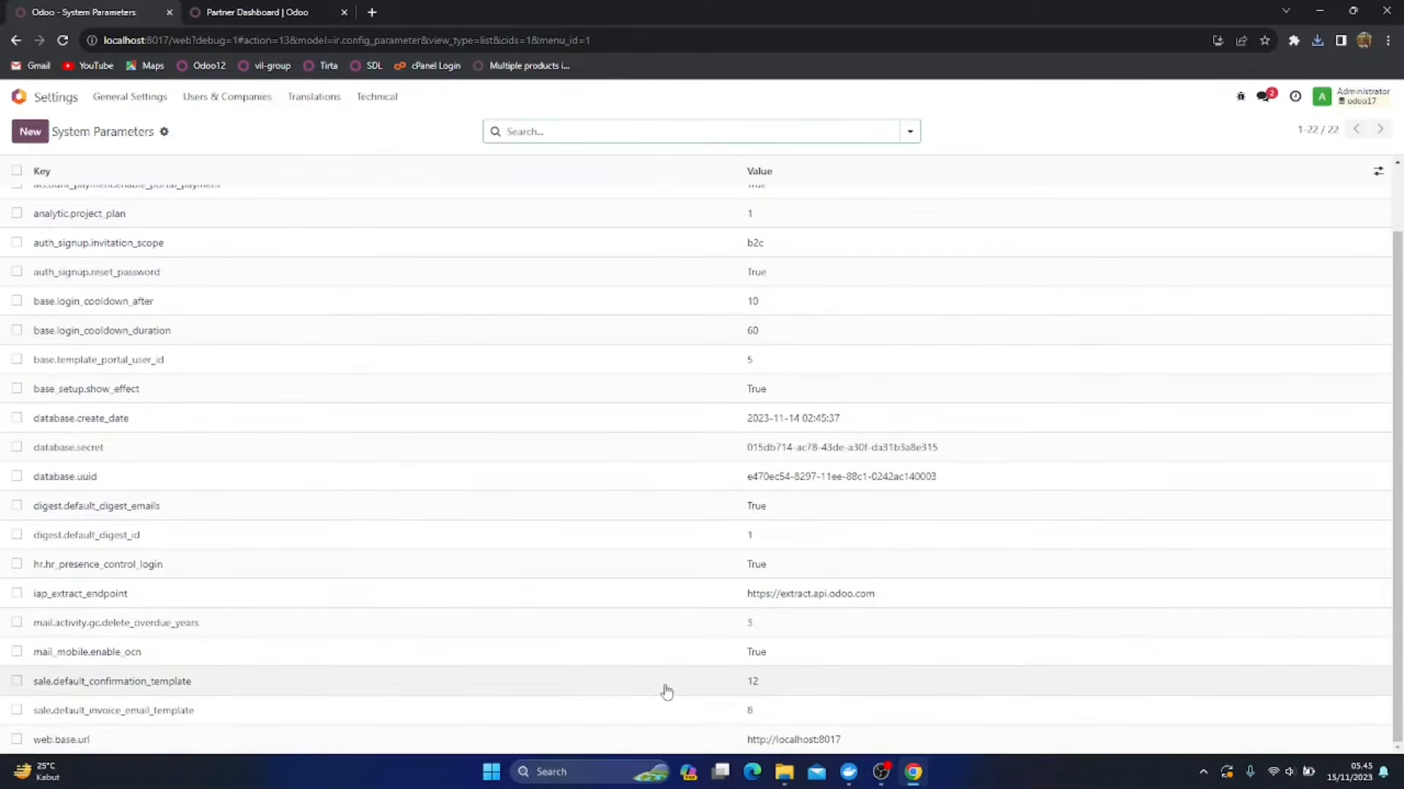
left_click(760, 737)
left_click_drag(196, 211, 65, 210)
key("ctrl+c")
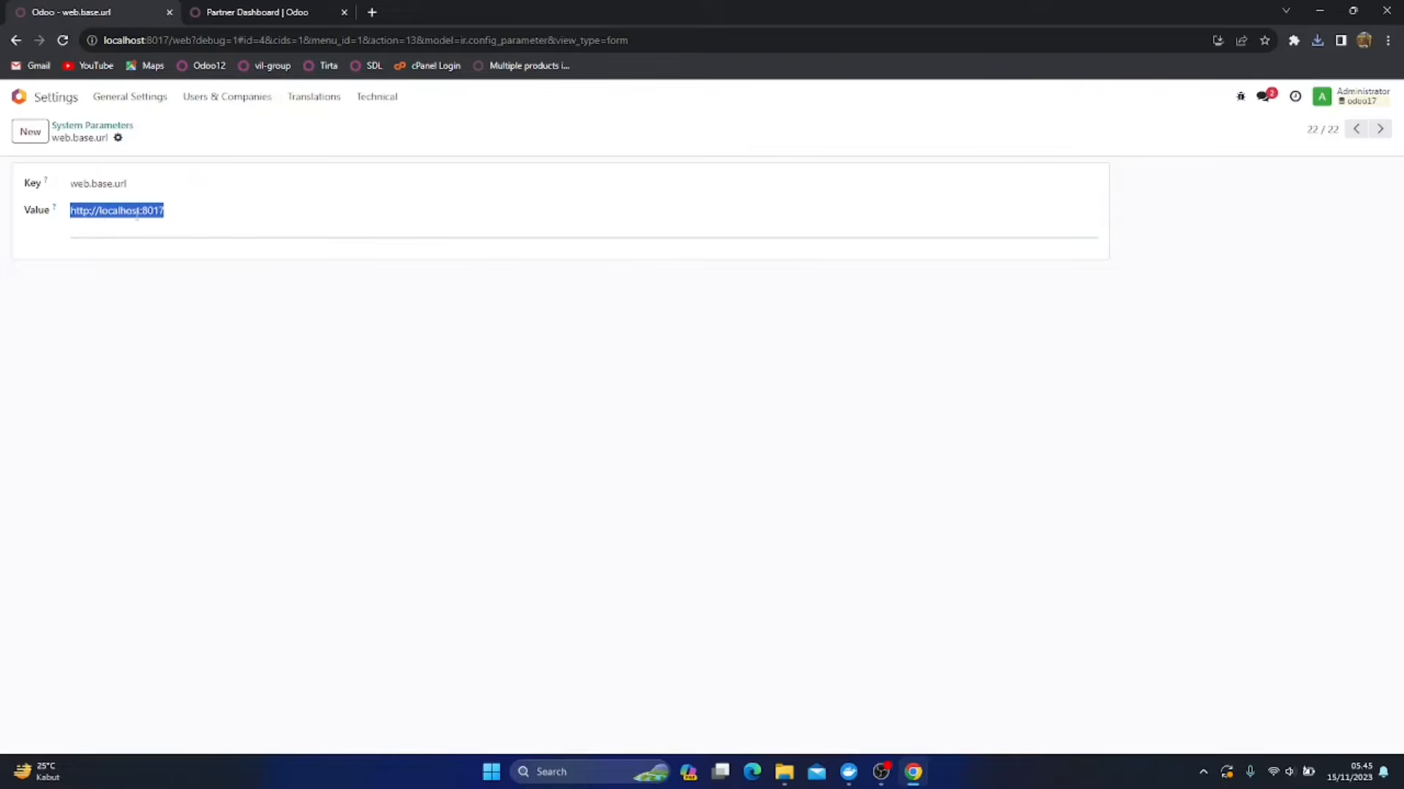
left_click(134, 391)
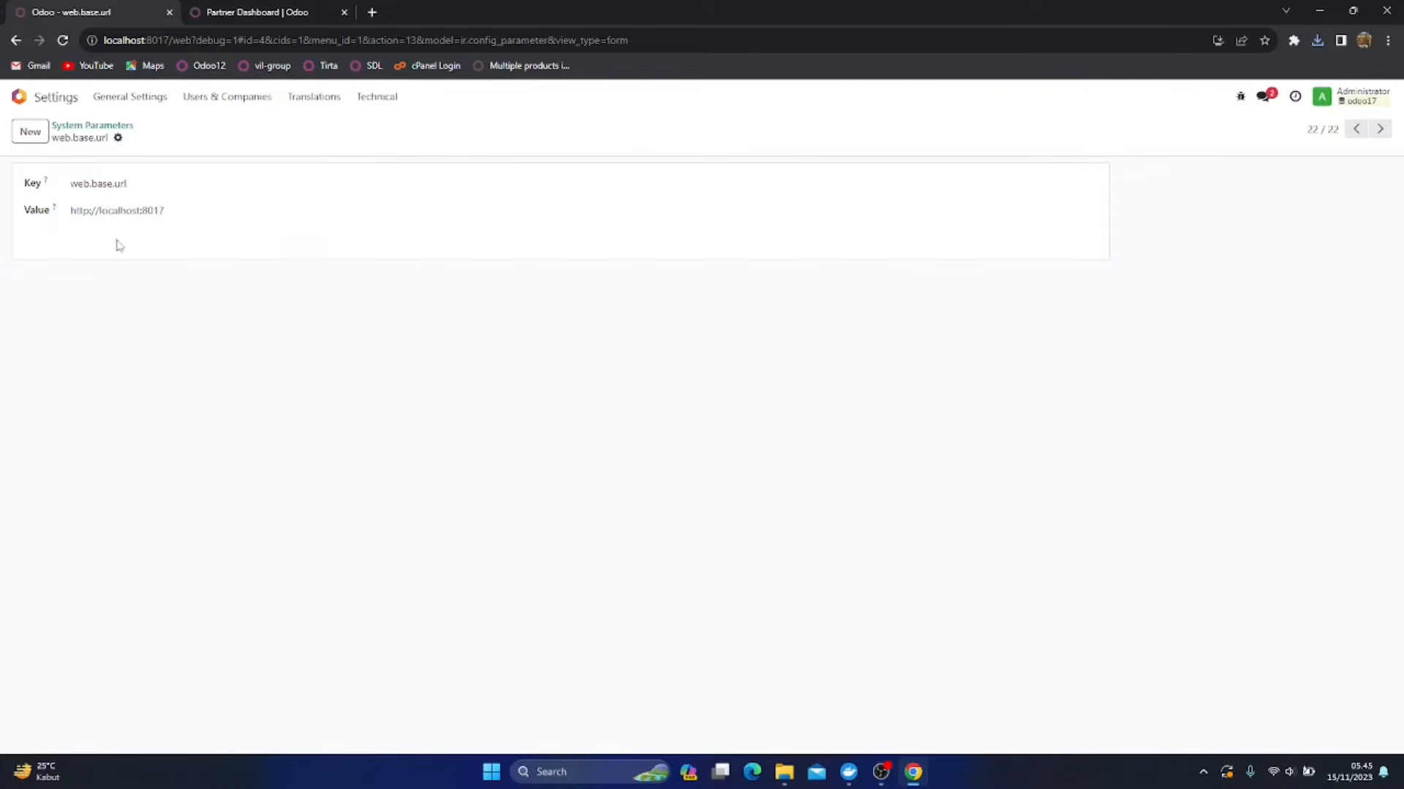
left_click(29, 134)
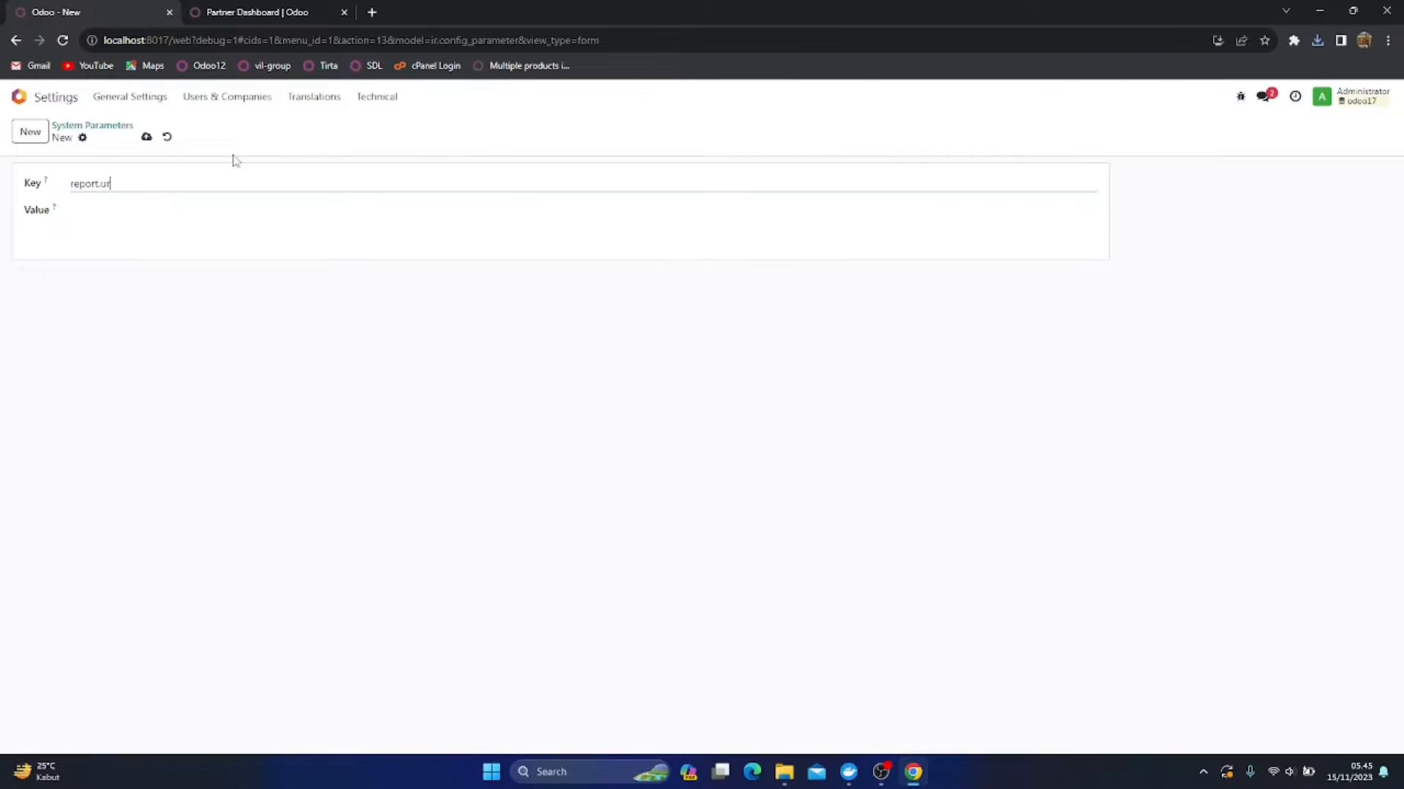
type("report.url")
left_click(134, 217)
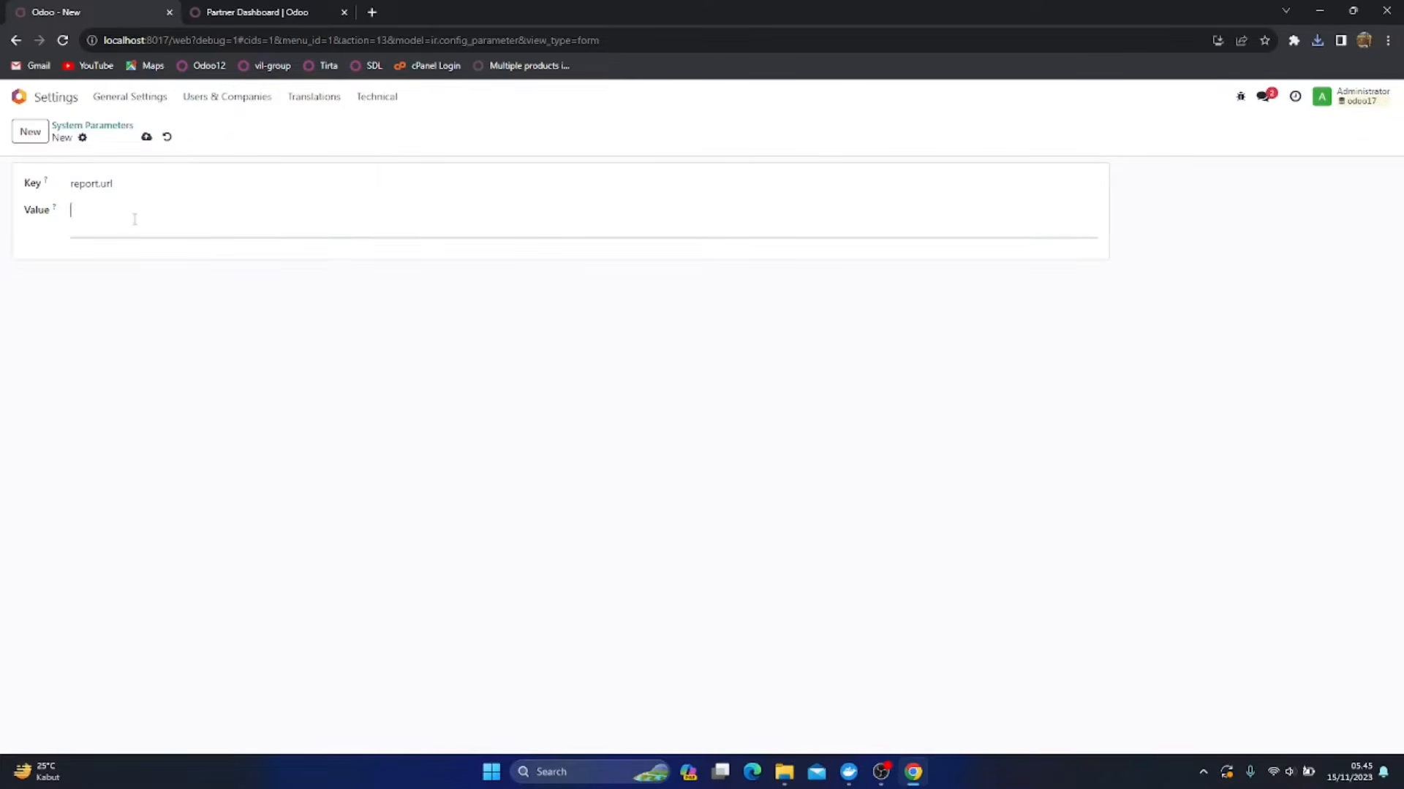
key("ctrl+v")
Open the Windows Command Prompt and display the network configuration with ipconfig
key("super+r")
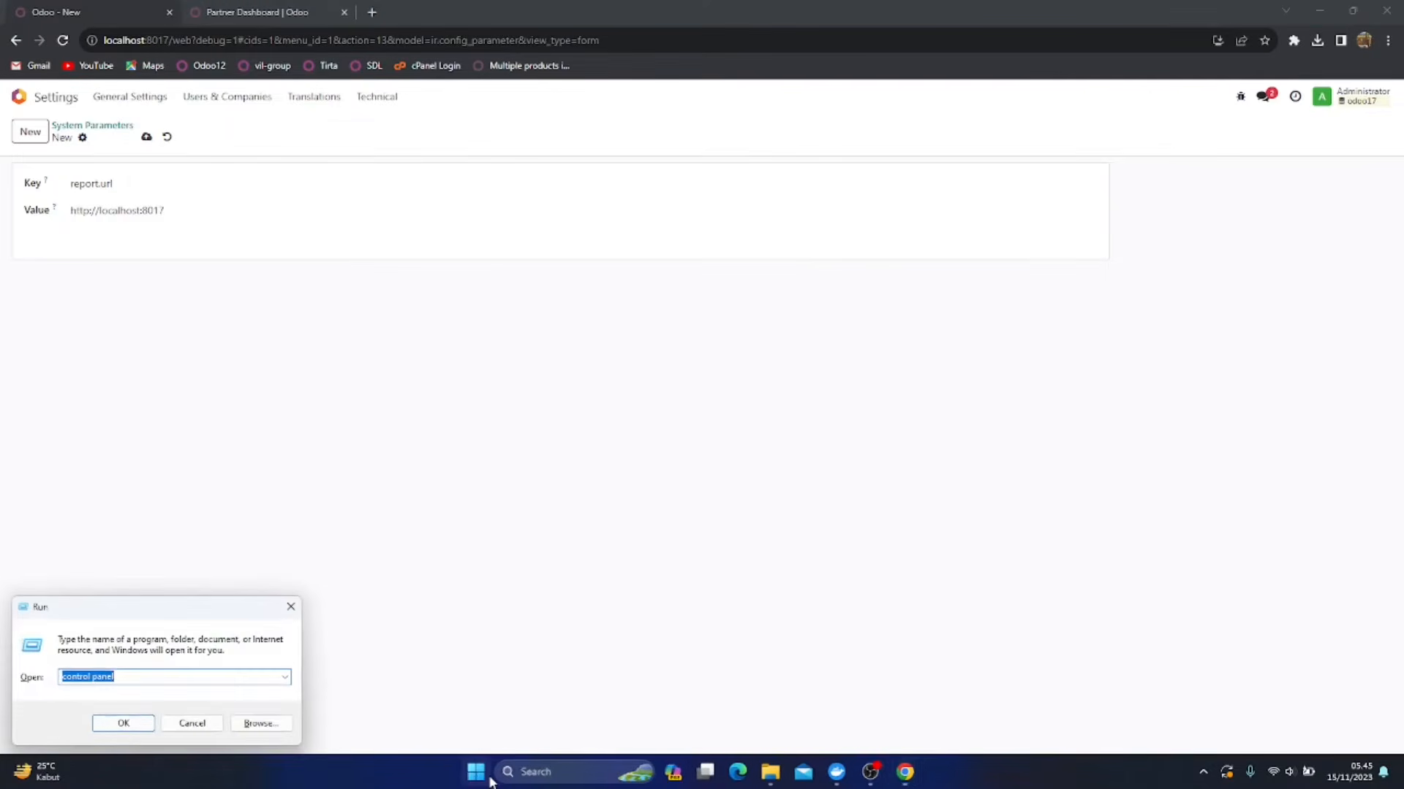
type("cmd")
key("Return")
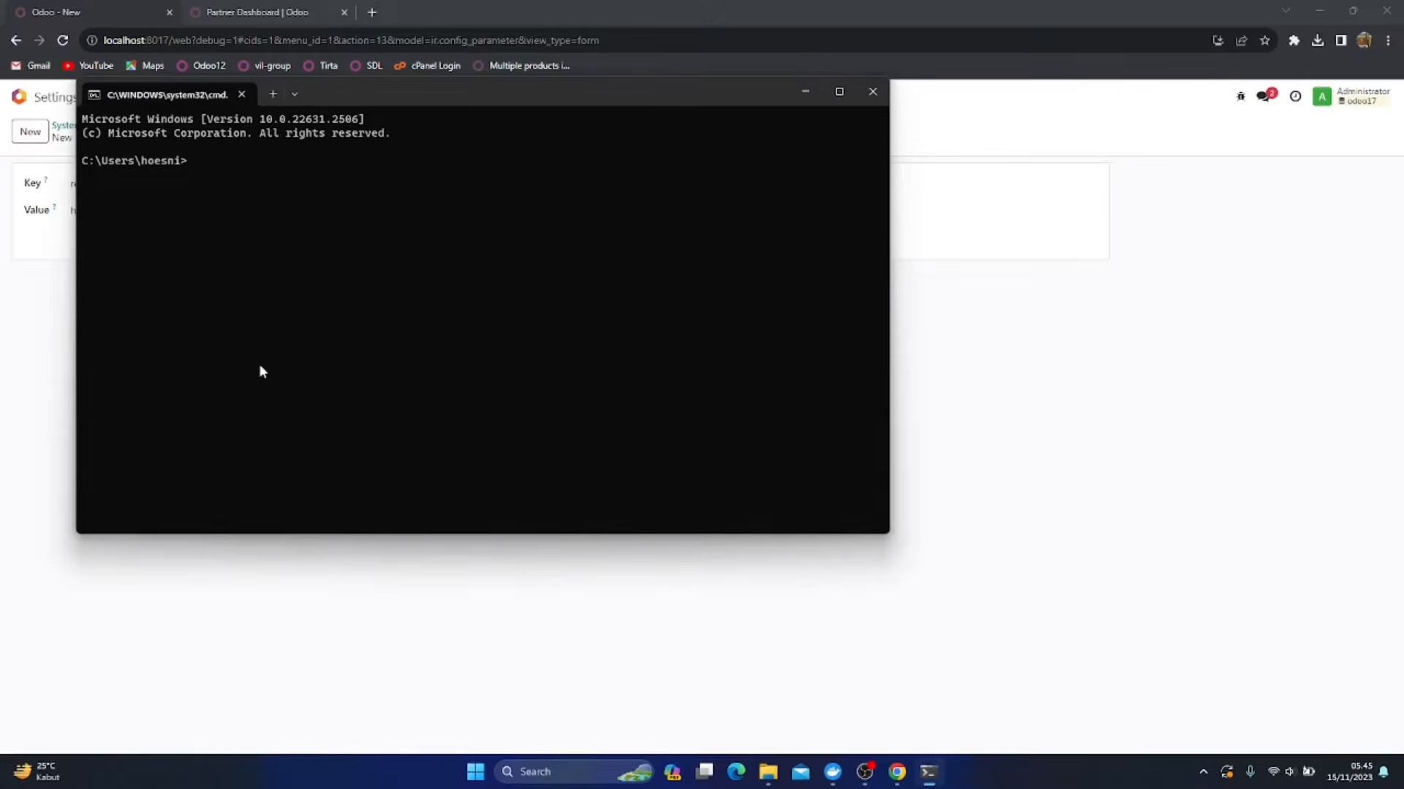
type("ipconfig")
key("Return")
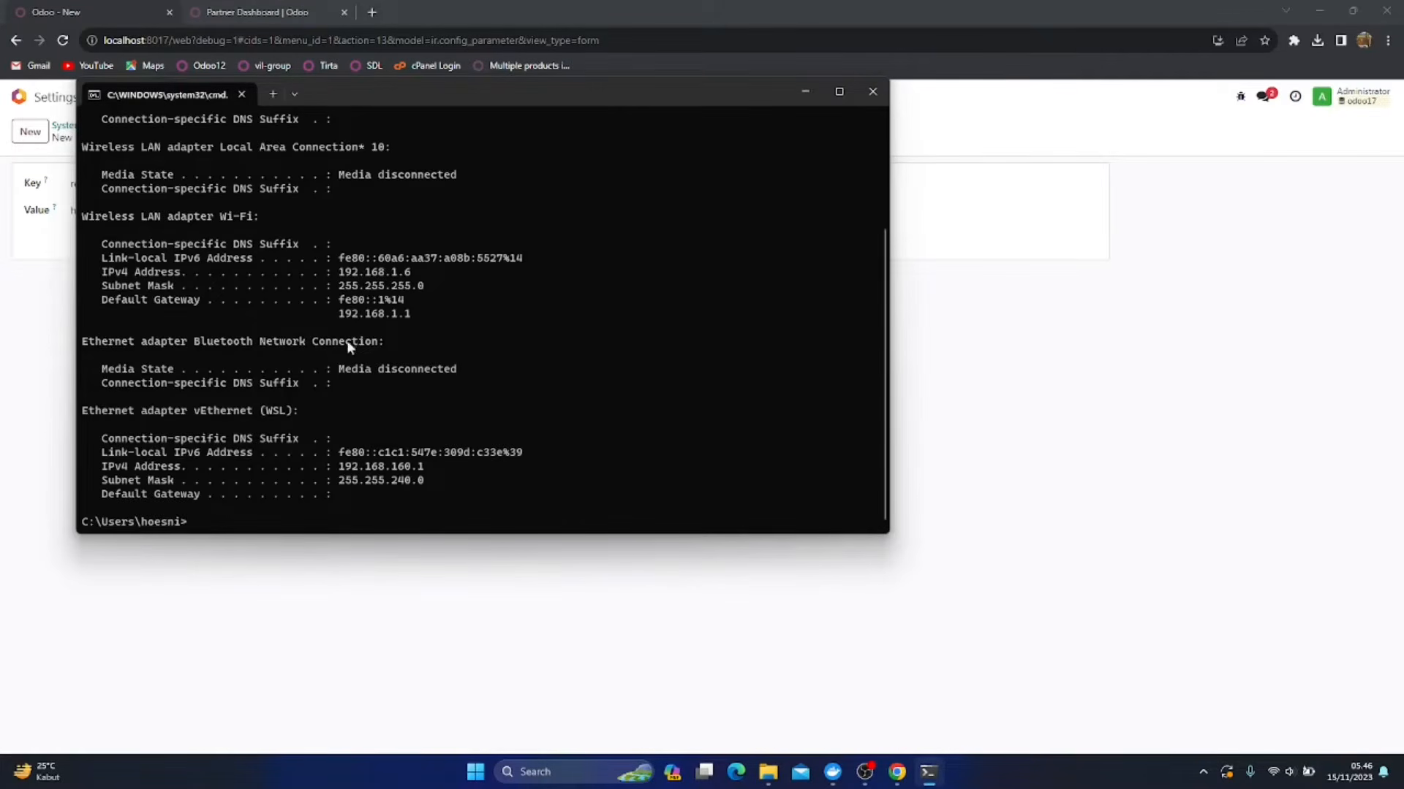
Copy the IPv4 address of the Wi-Fi adapter from the ipconfig output
scroll(384, 293, "up", 3)
scroll(387, 297, "down", 3)
left_click_drag(334, 272, 407, 275)
left_click(348, 275)
key("ctrl+c")
left_click_drag(337, 275, 410, 273)
left_click(344, 275)
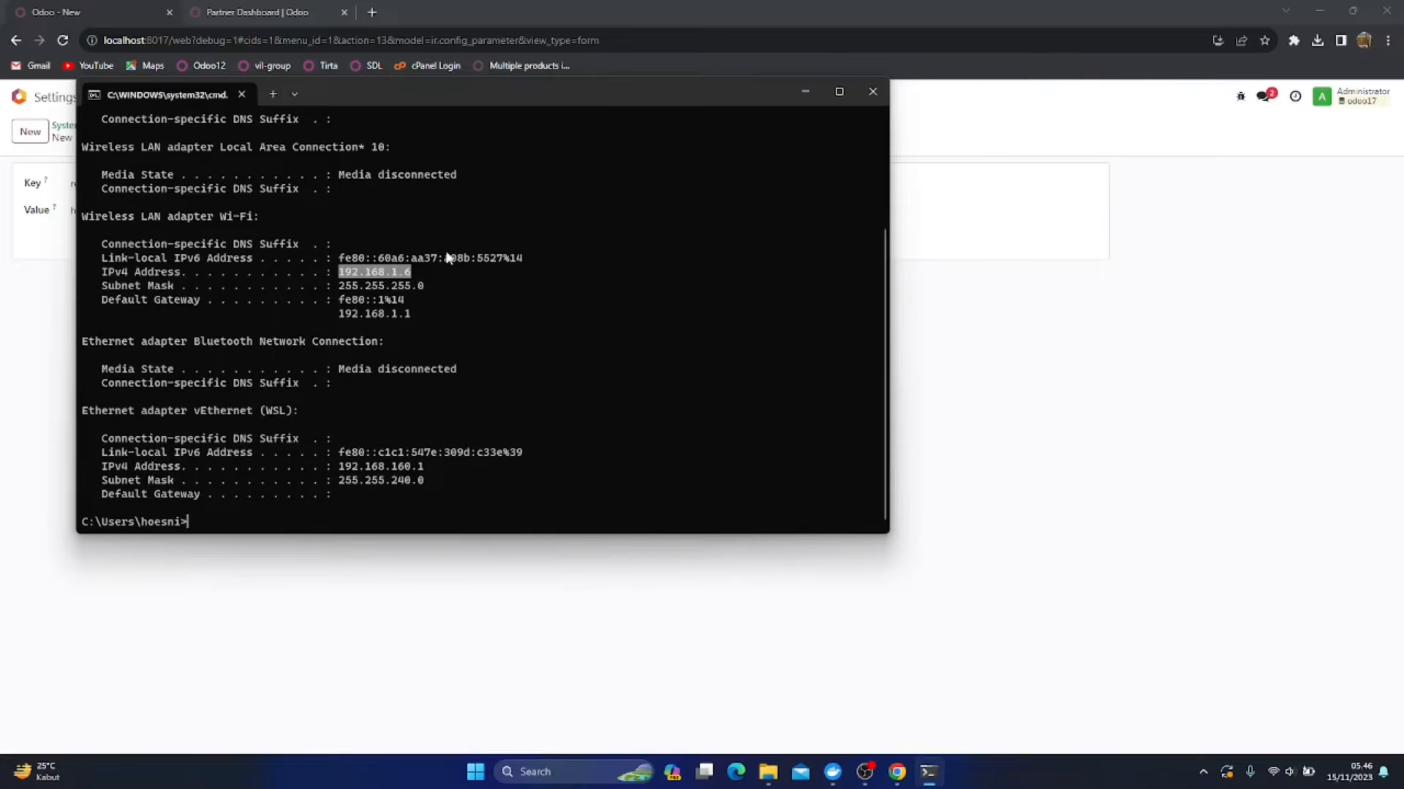
key("ctrl+c")
left_click(1071, 449)
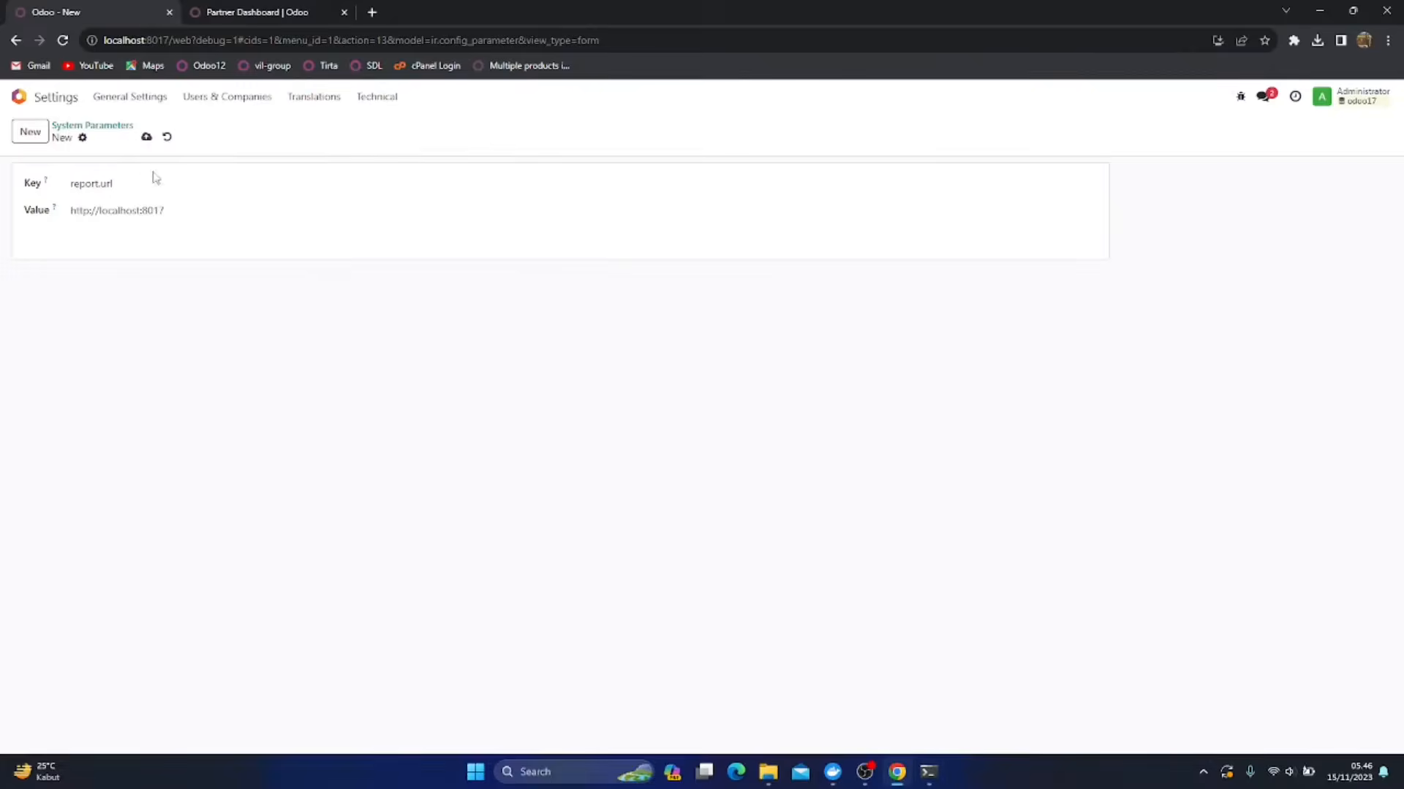
double_click(121, 210)
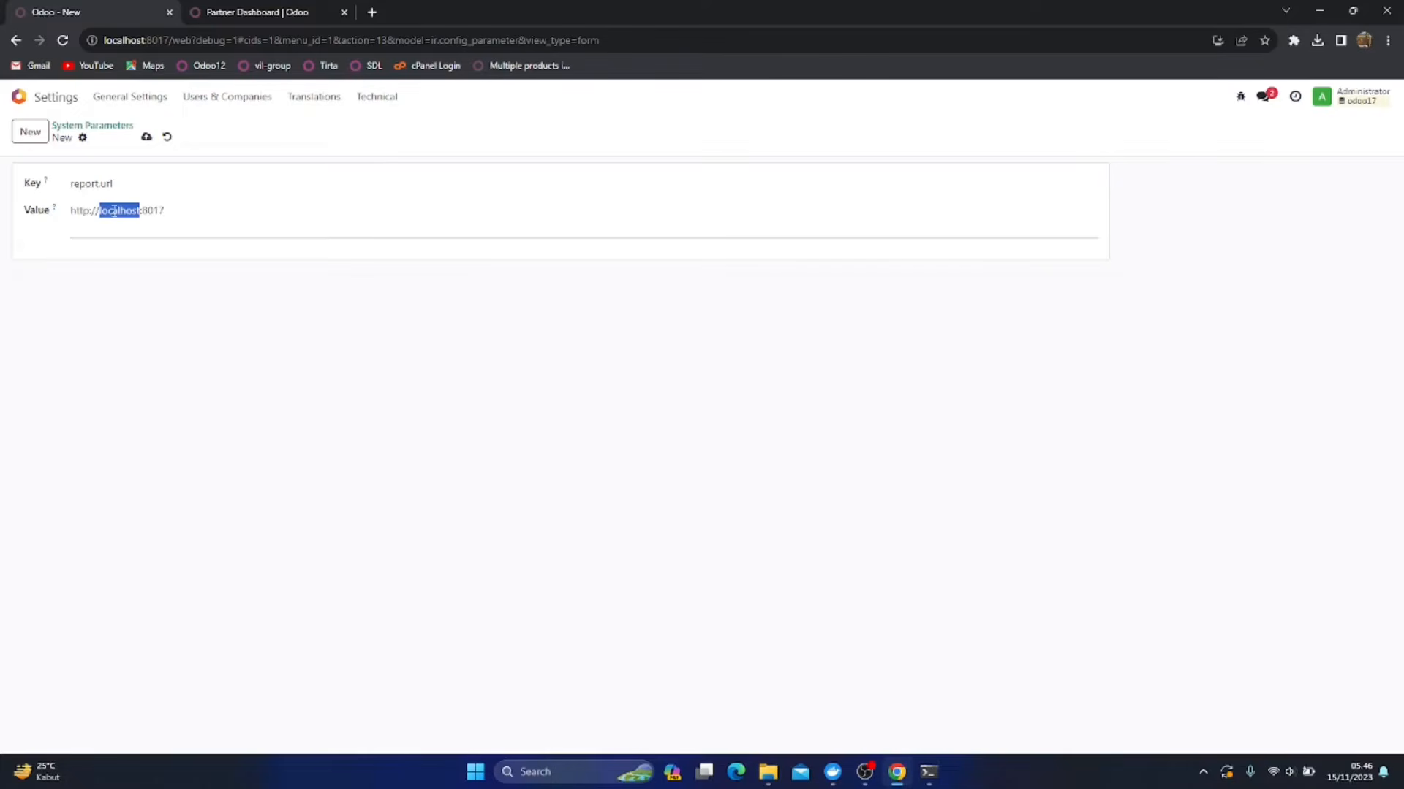
key("ctrl+v")
left_click(146, 137)
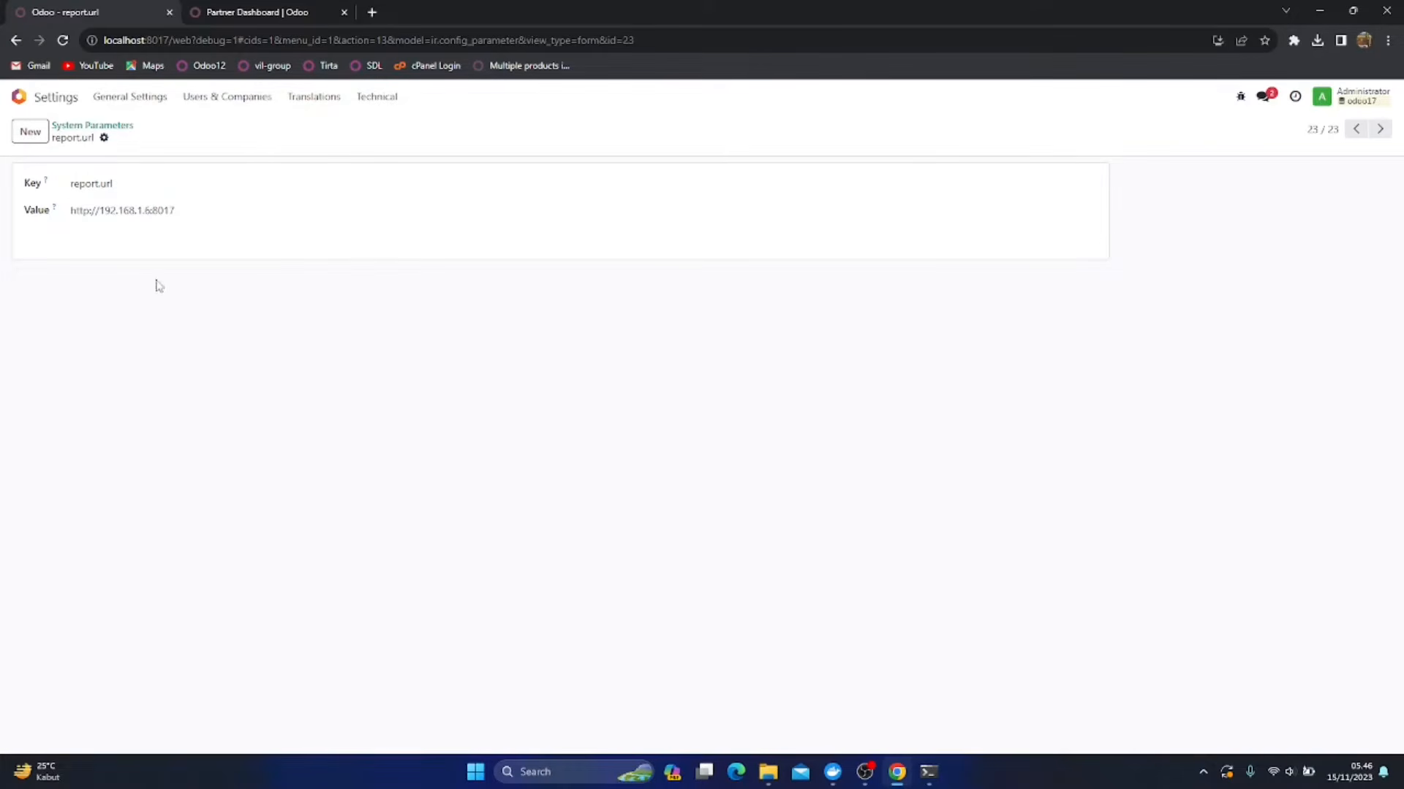
Open the document layout configuration from the Companies section of the general settings
left_click(19, 97)
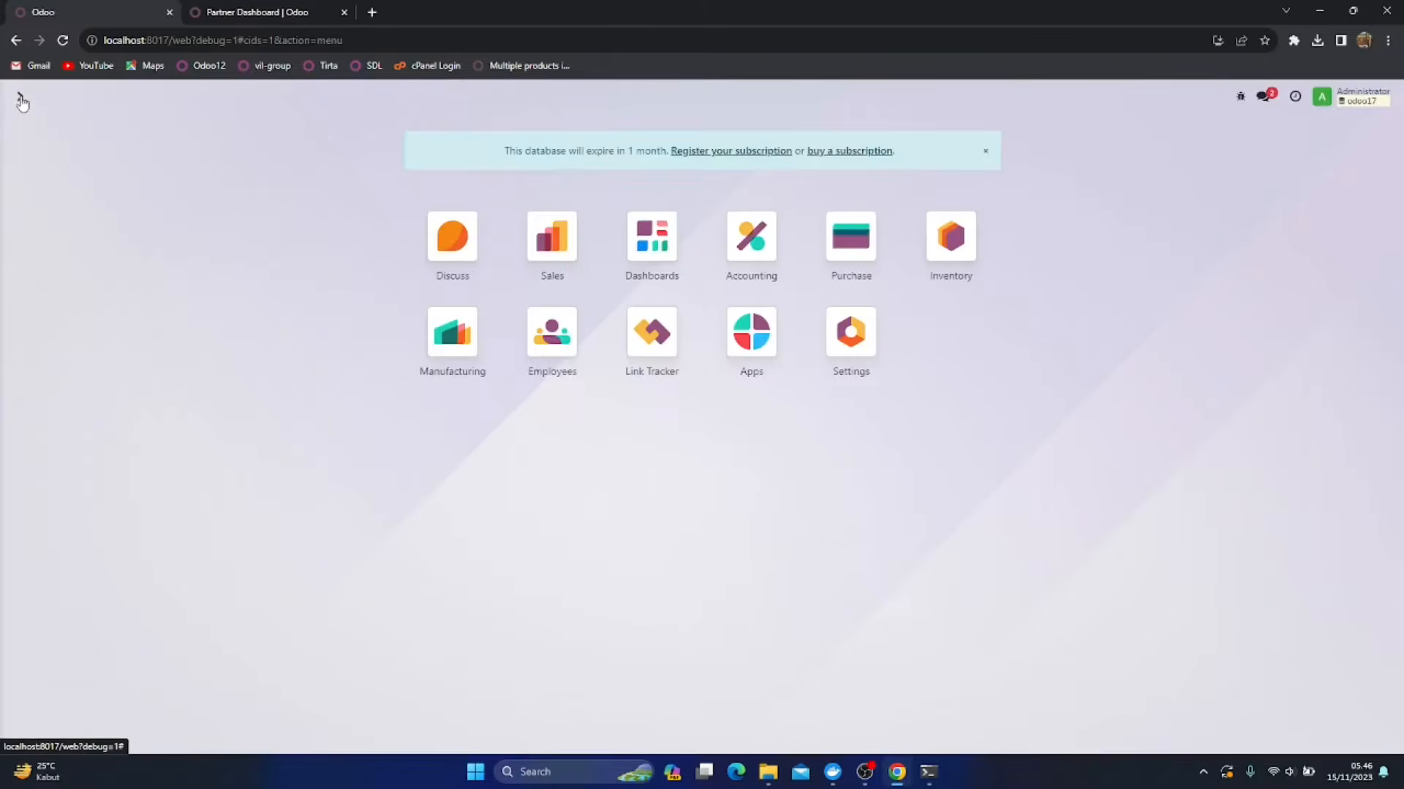
left_click(857, 353)
scroll(393, 428, "down", 2)
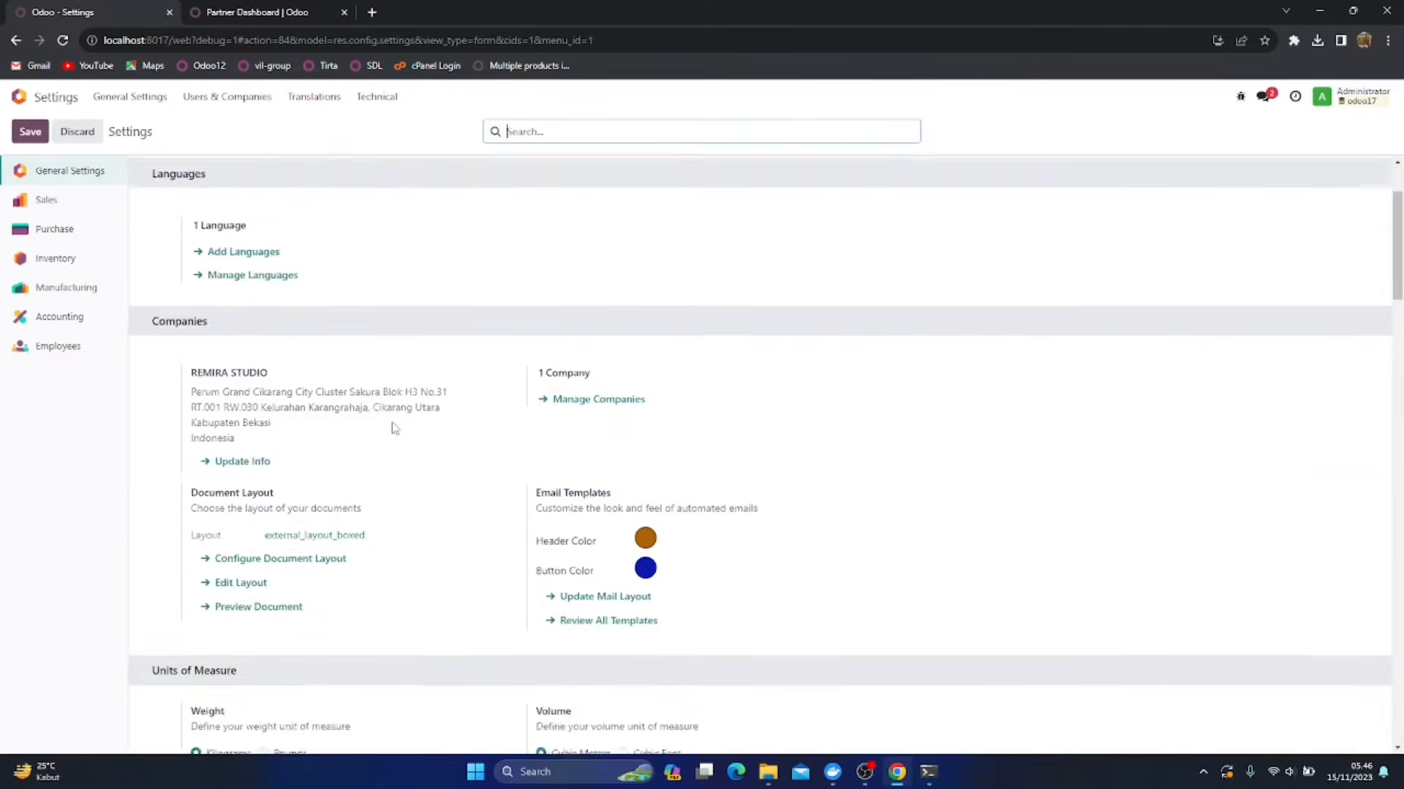
scroll(393, 429, "down", 2)
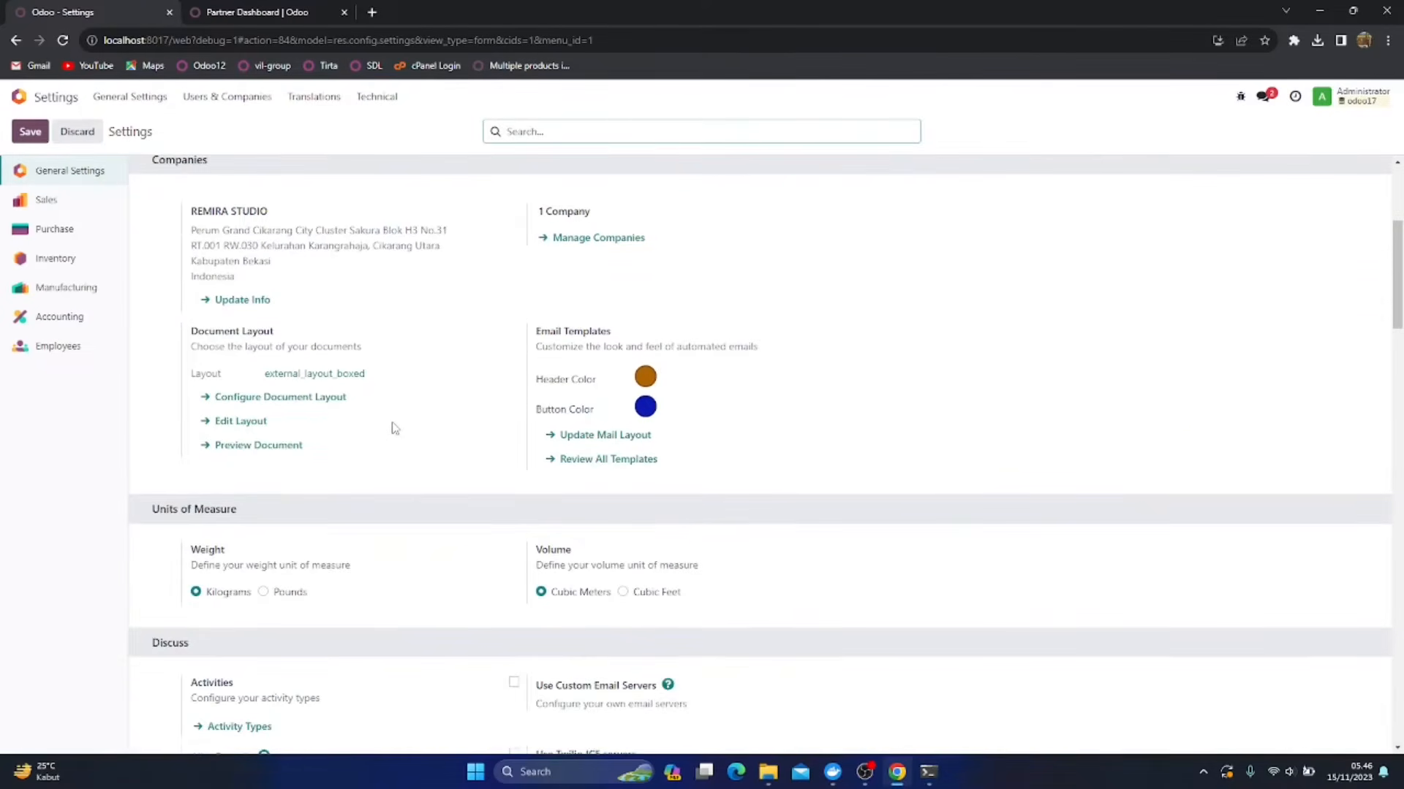
left_click(284, 399)
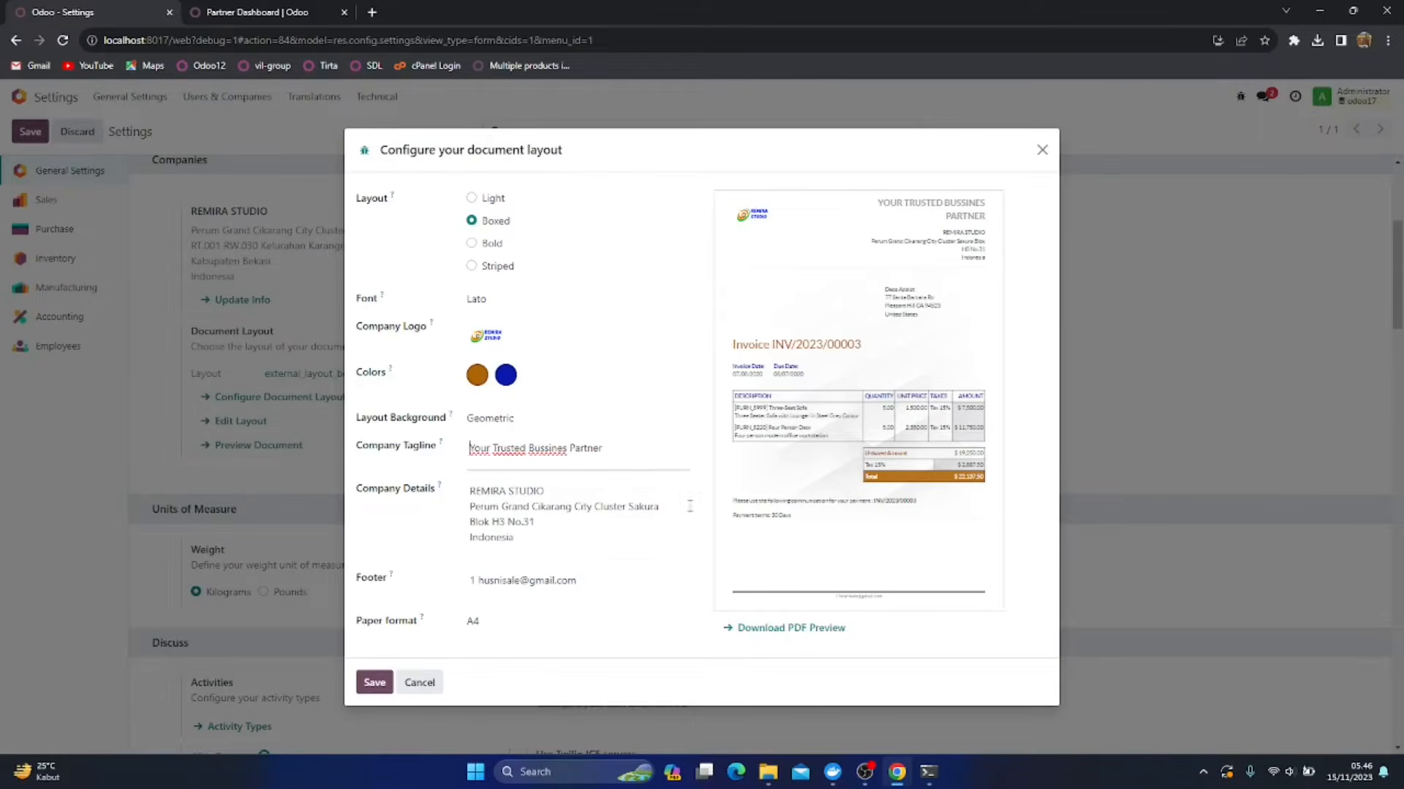
Download the PDF preview of the report layout again, examine and close it, and save the document layout
left_click(776, 630)
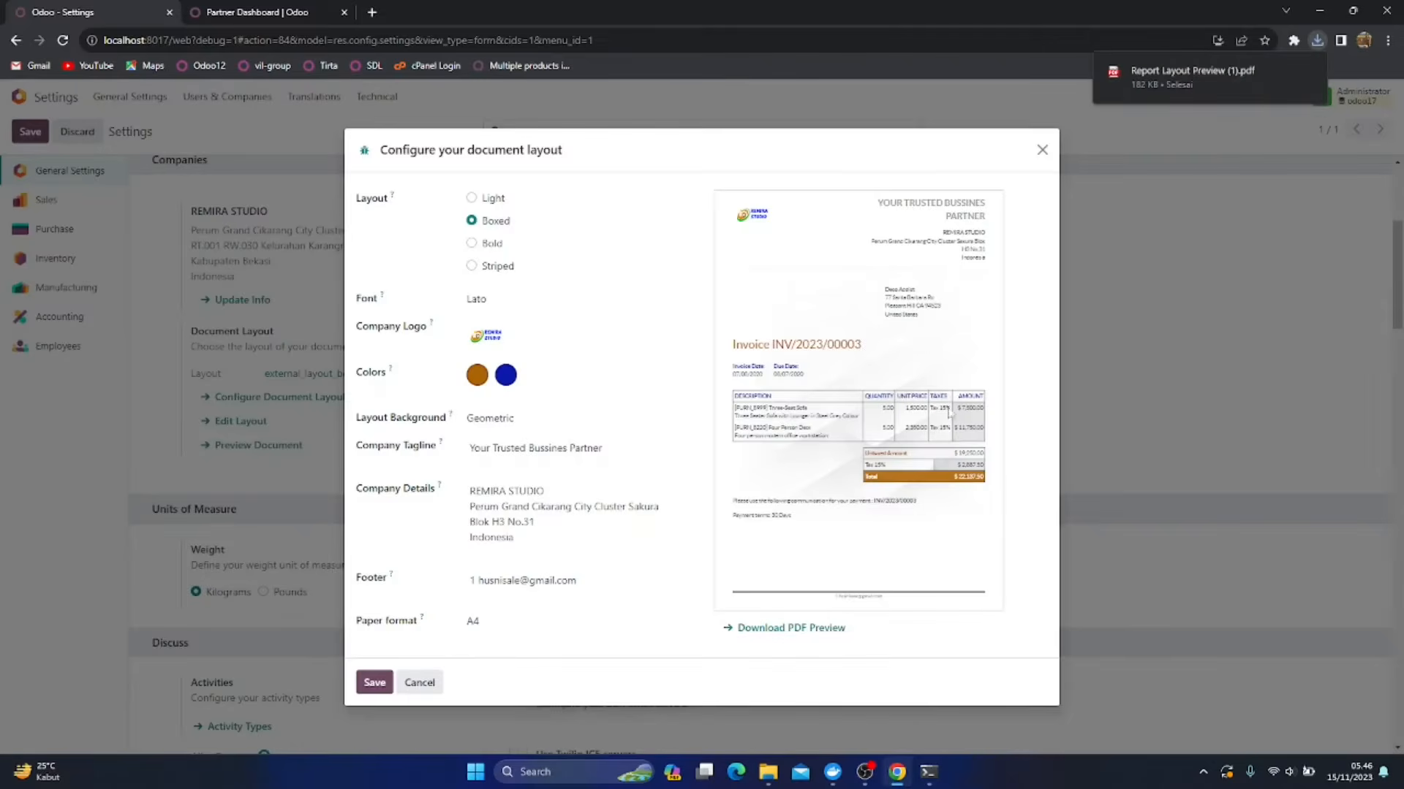
left_click(1218, 73)
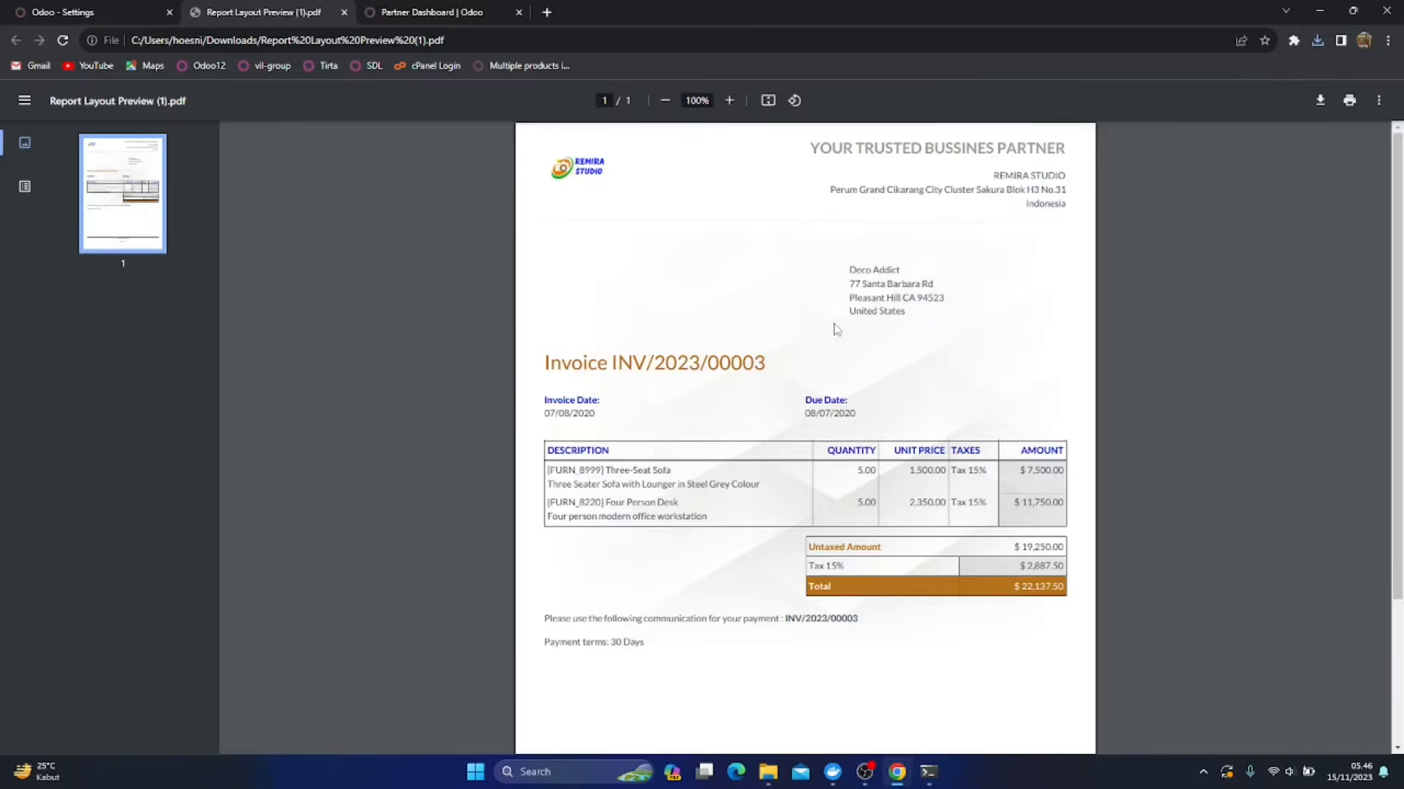
scroll(769, 591, "down", 3)
scroll(770, 591, "up", 3)
left_click(345, 12)
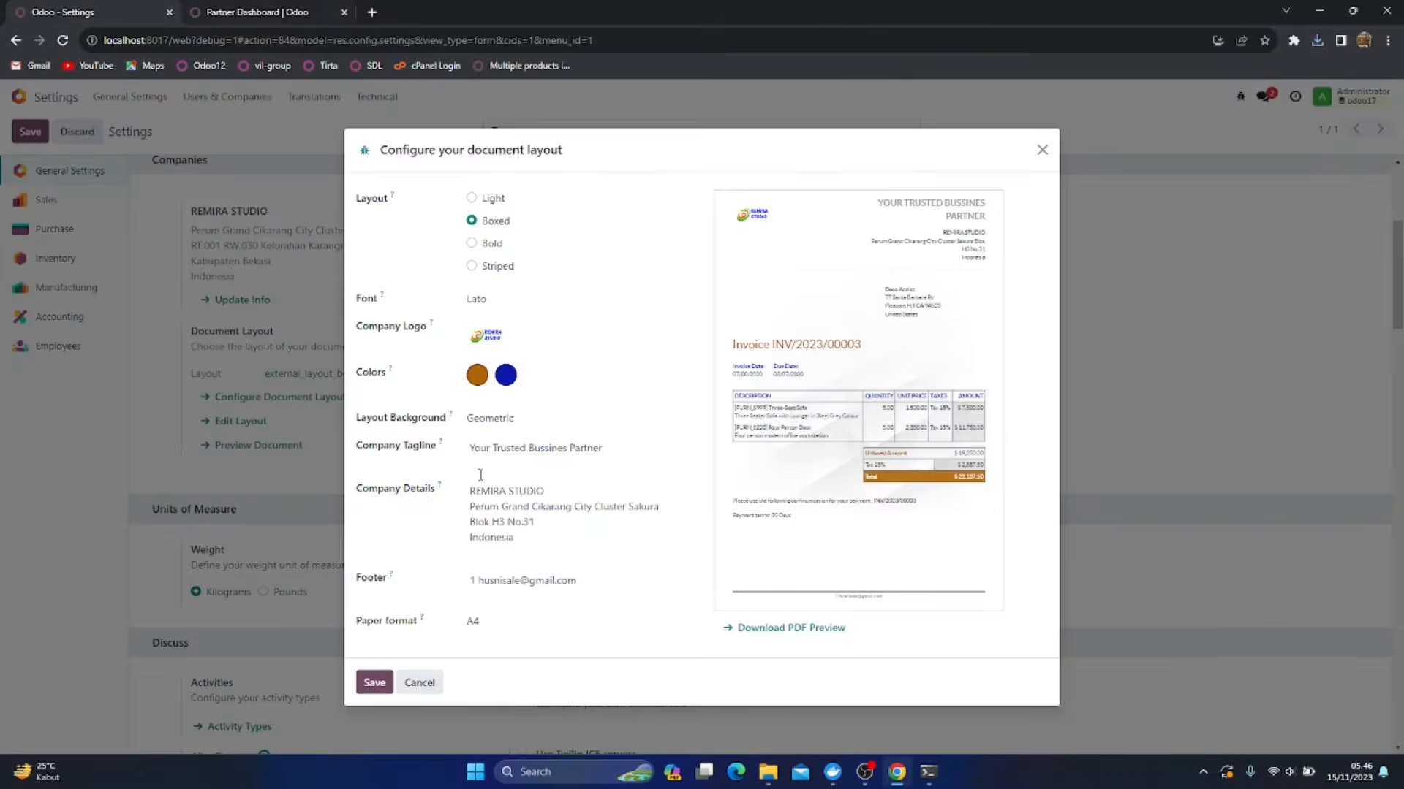
left_click(375, 683)
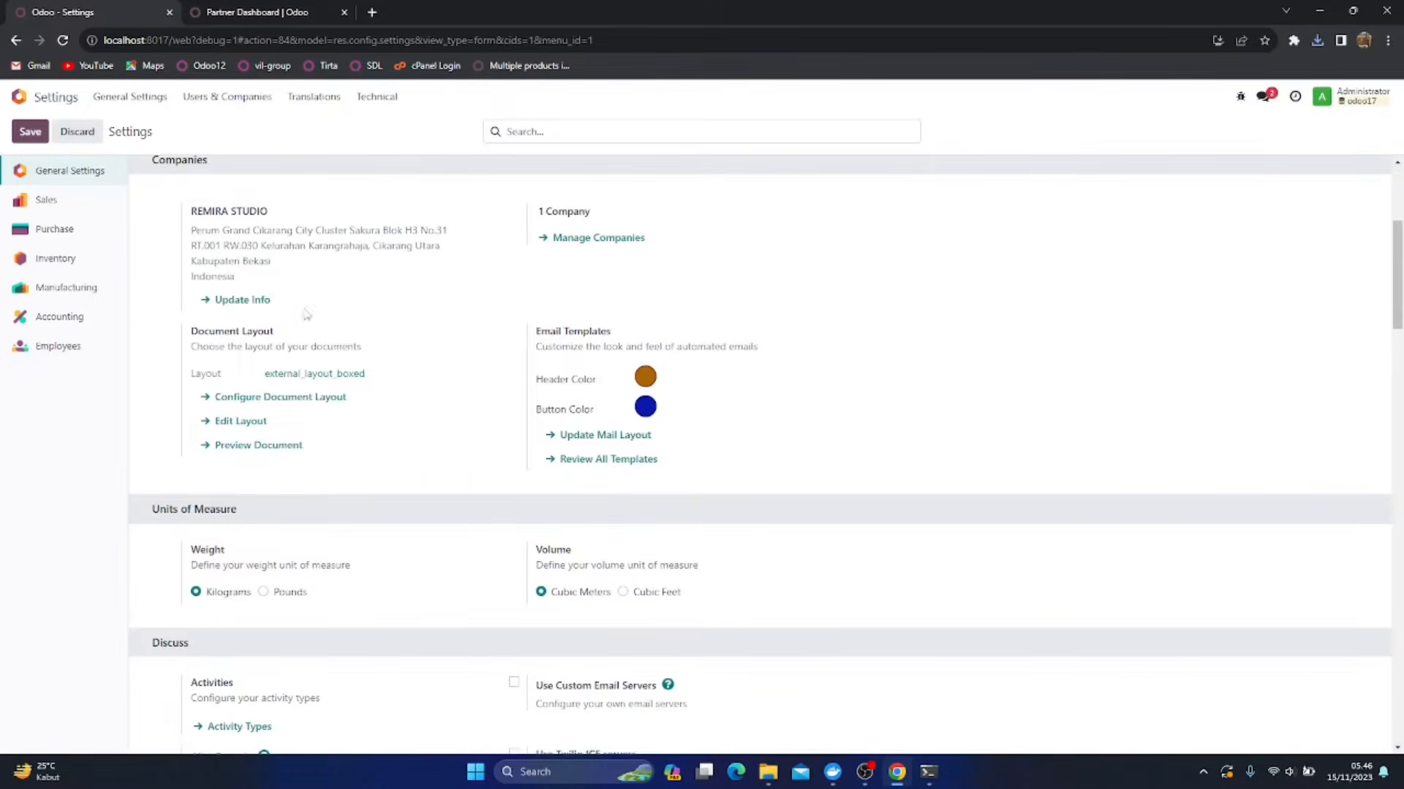
Open the Chart of Accounts in the Accounting app's configuration
left_click(19, 97)
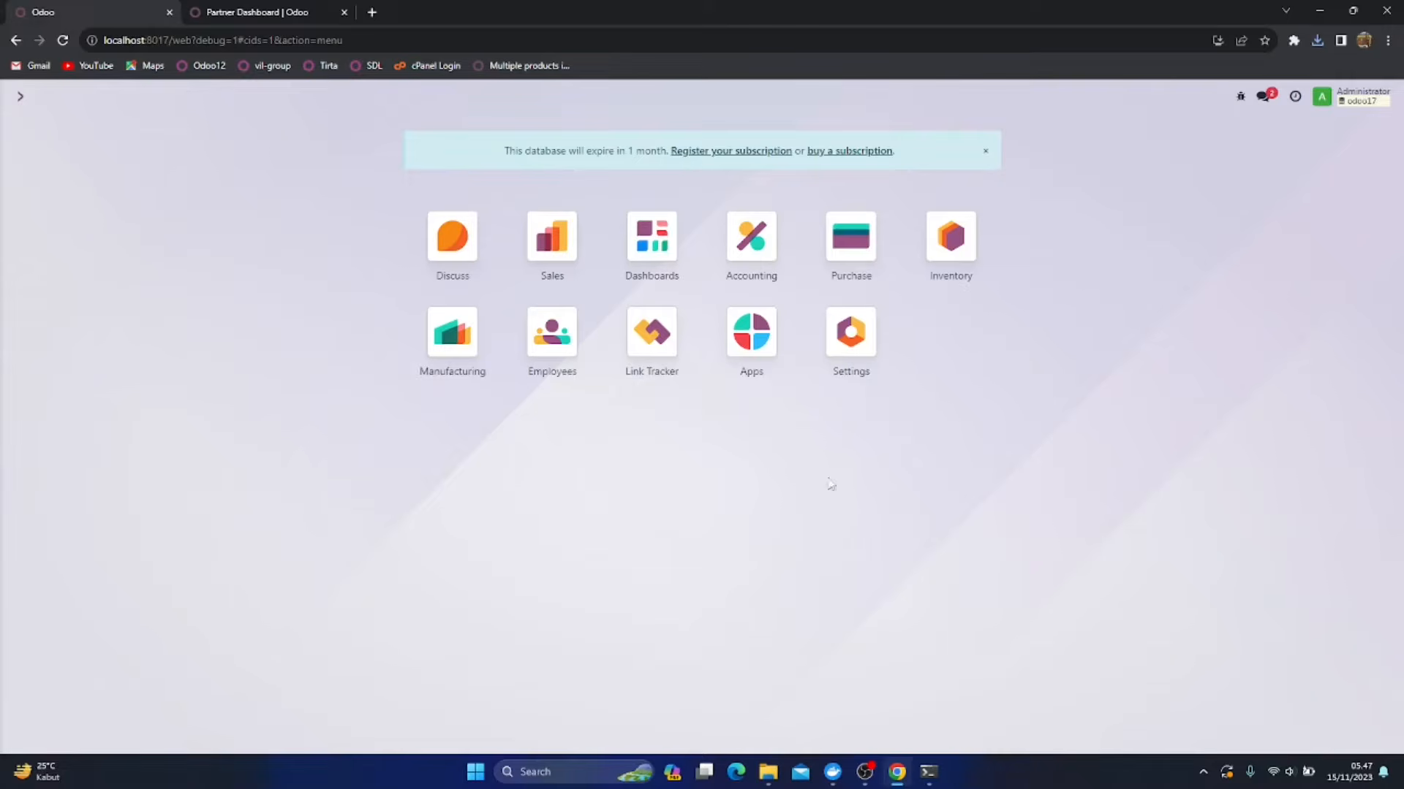
left_click(752, 257)
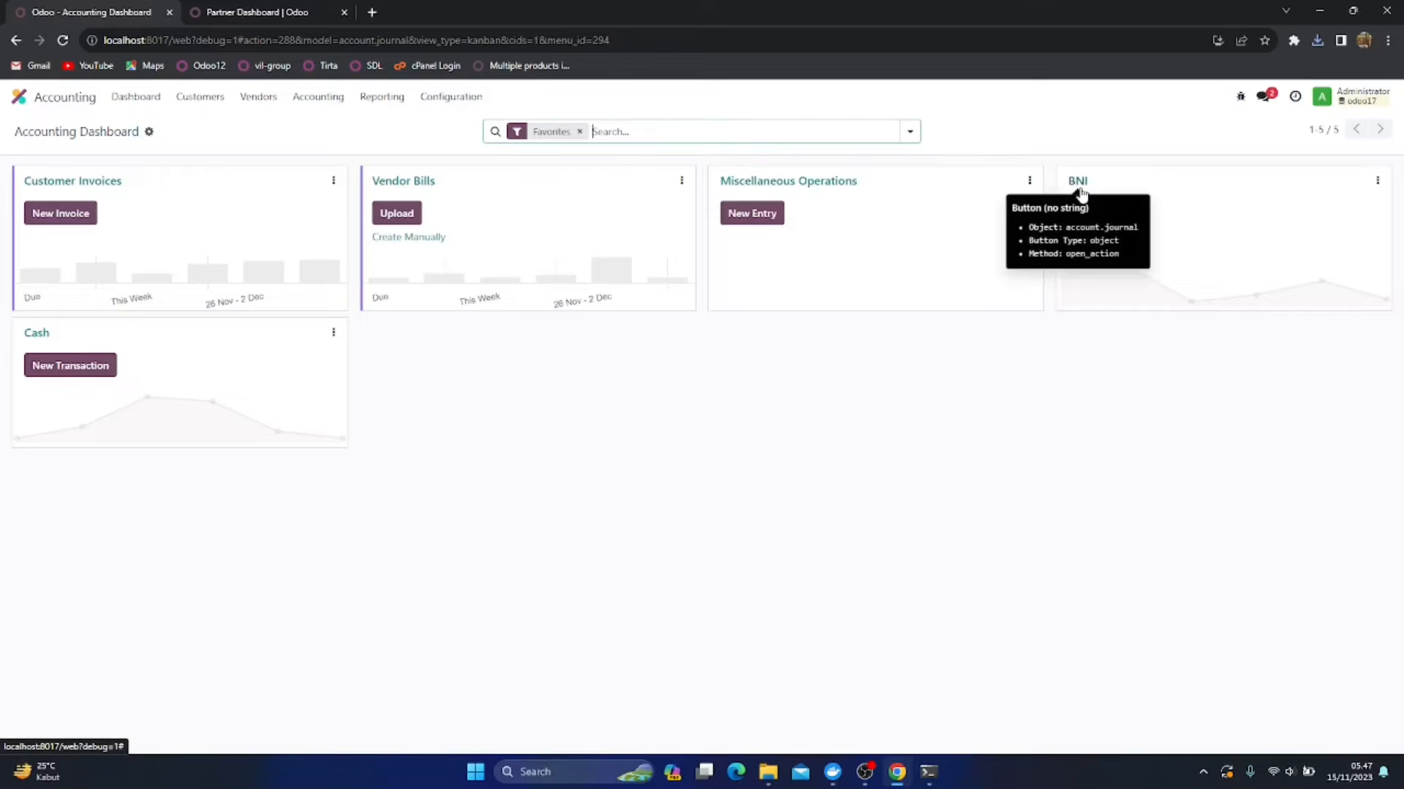
left_click(449, 96)
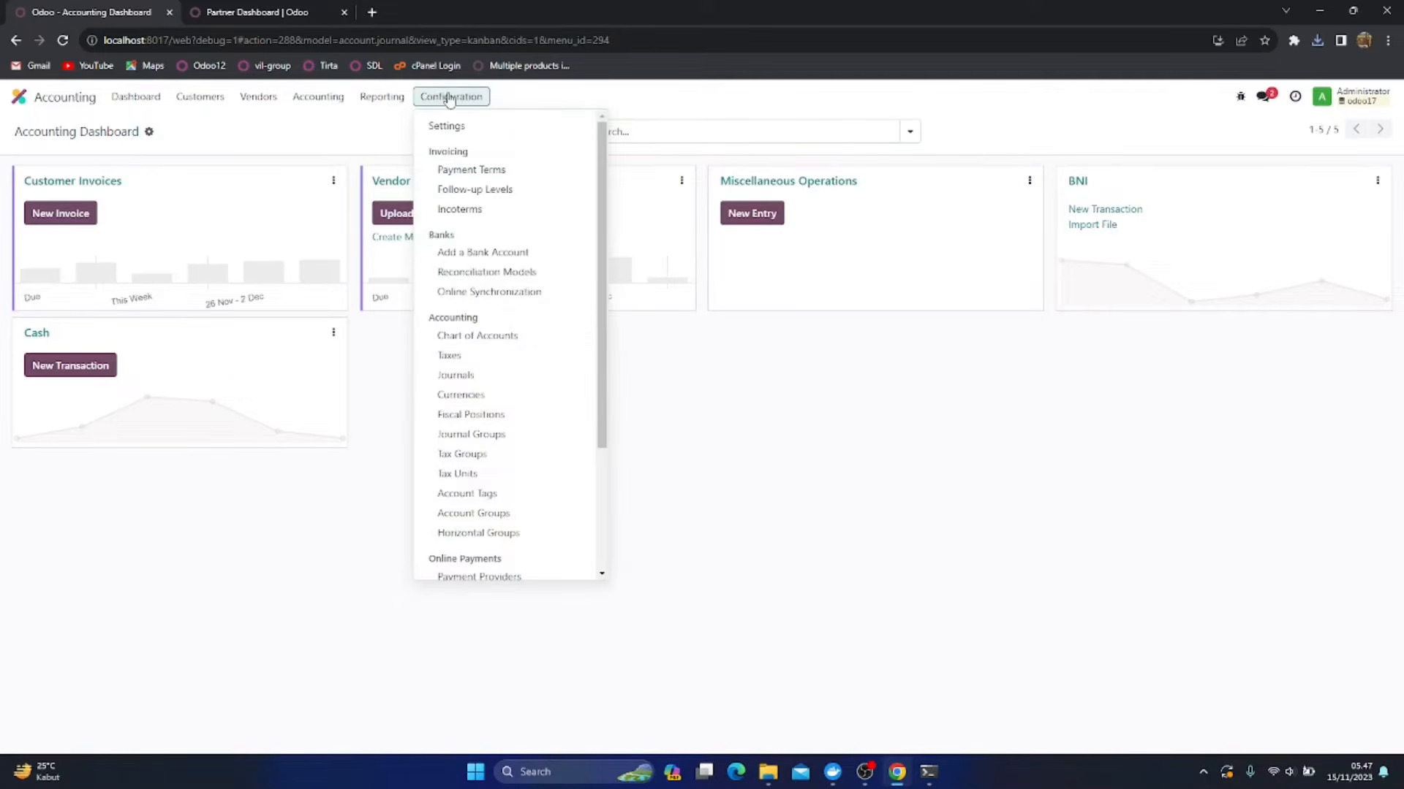
left_click(468, 336)
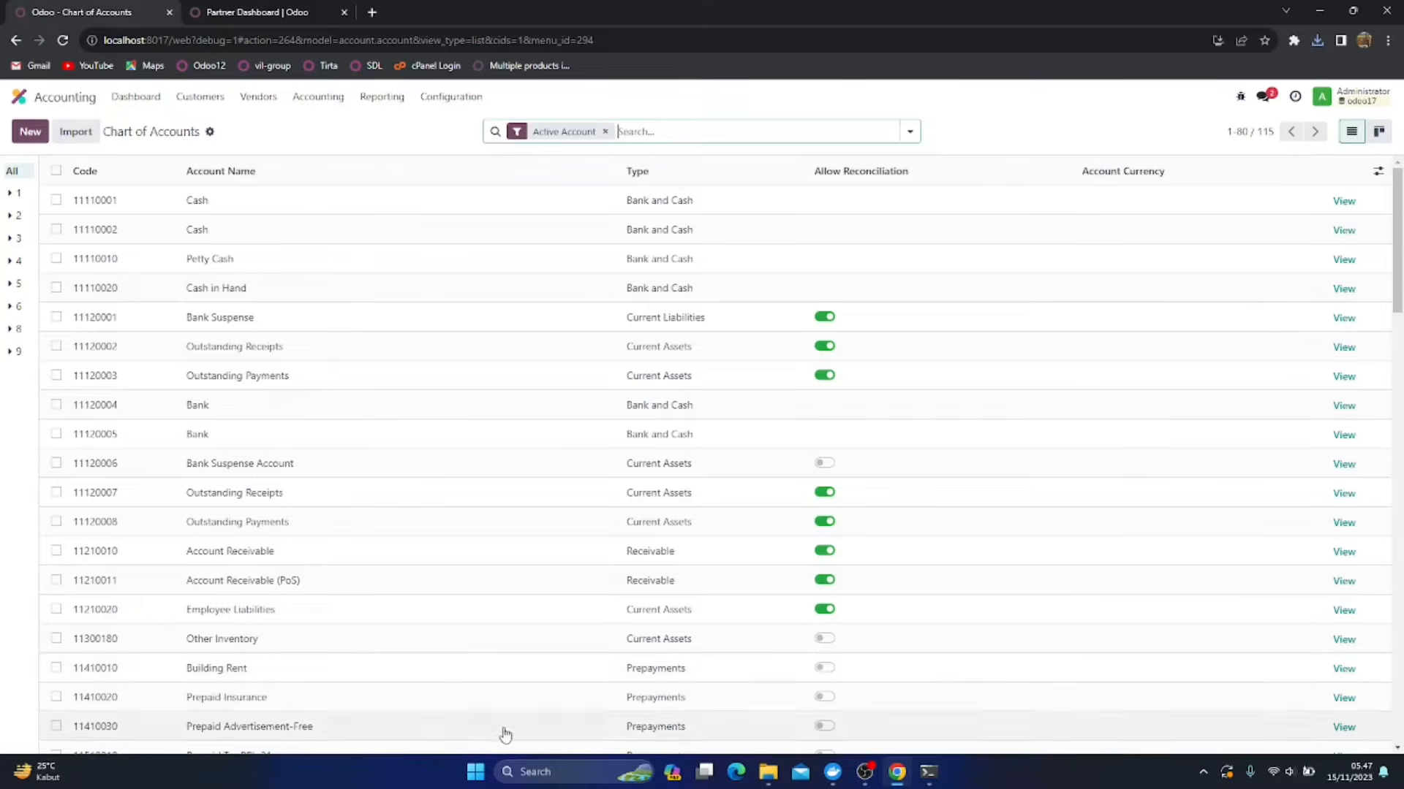
Write in Notepad the heading "Opening Balance perusahan dagang :" and a numbered list of Kategori Makanan, Kategori Minuman and Kategori Makanan Olahan
left_click(530, 772)
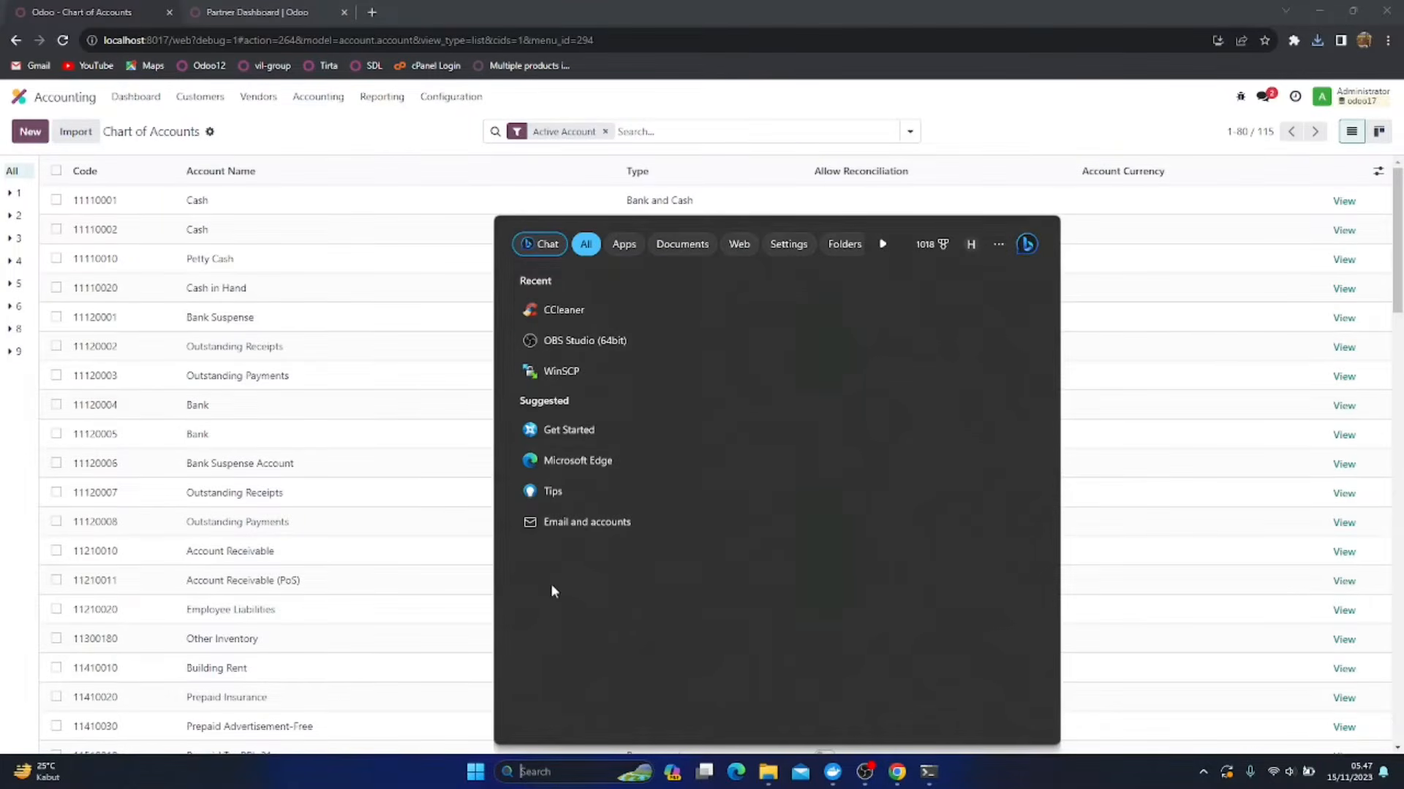
type("notepad")
key("Return")
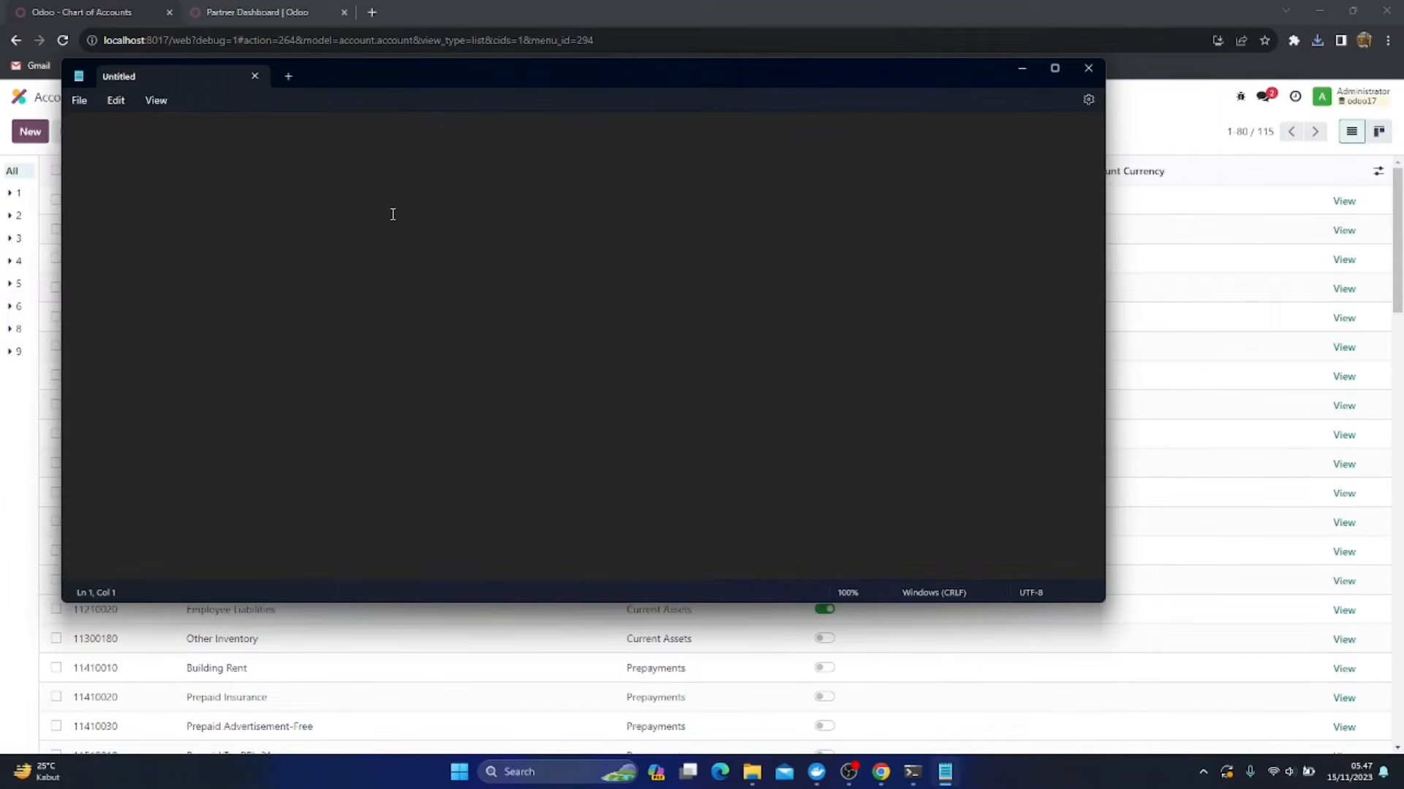
type("Opening Balanc")
type("e perusahan dagang")
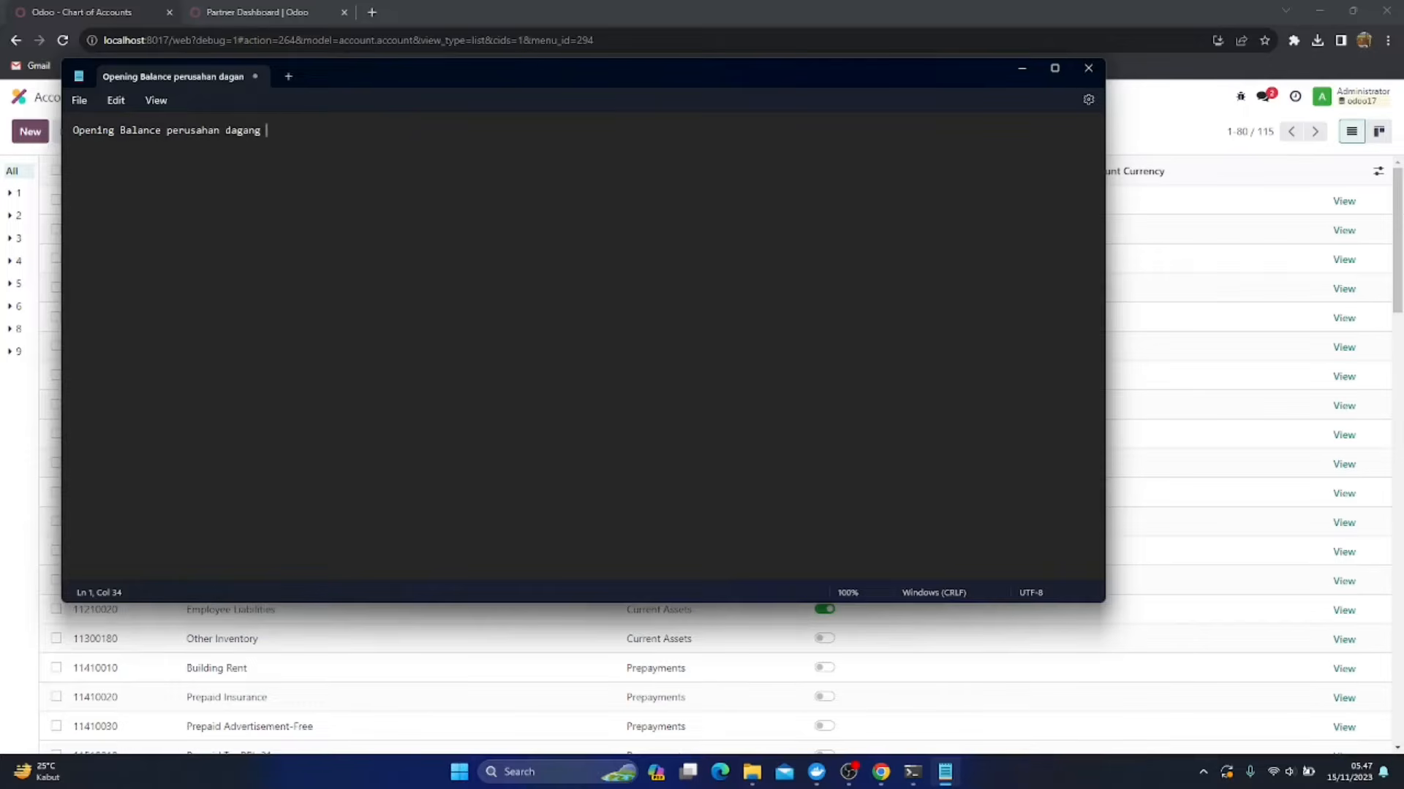
type(" :")
key("Return")
key("Return")
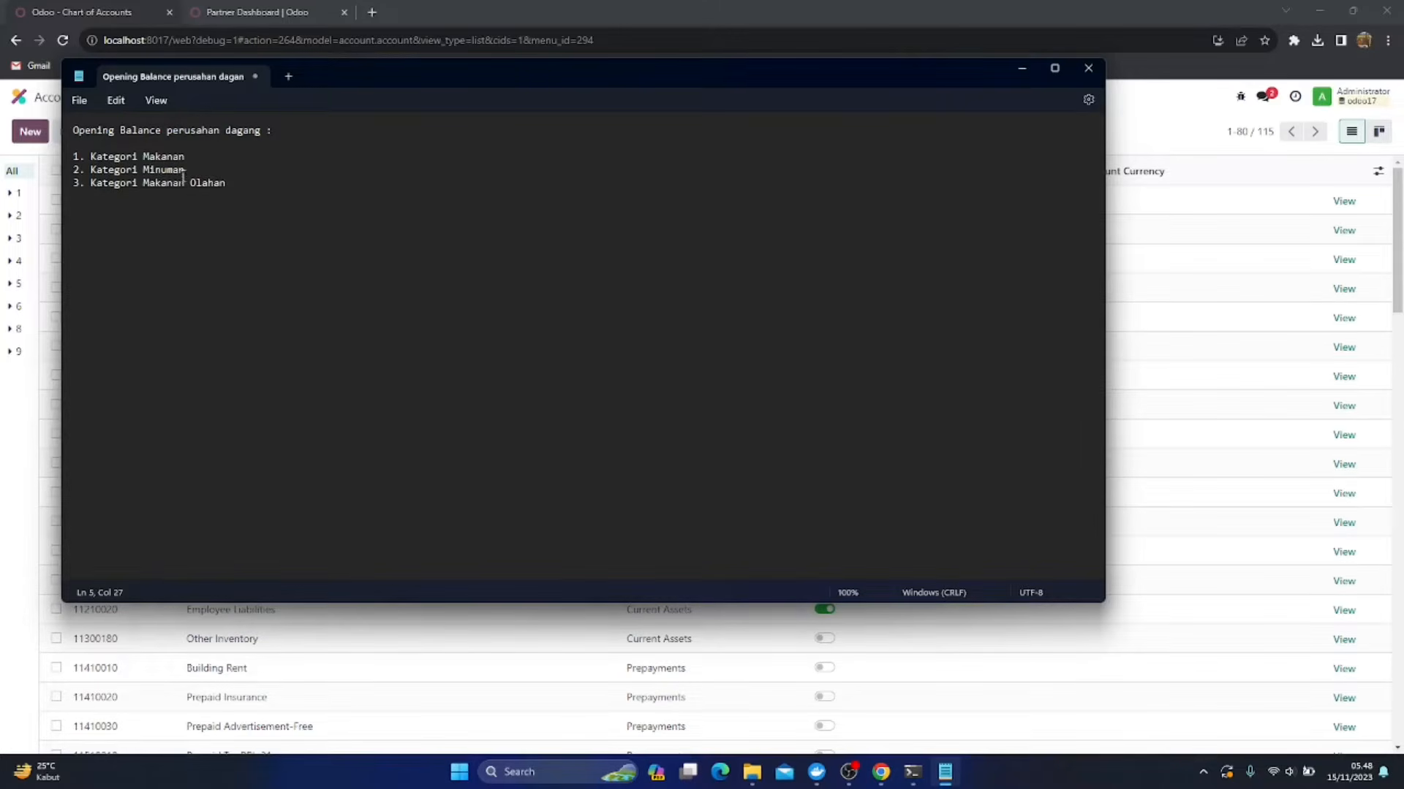
left_click_drag(235, 184, 67, 156)
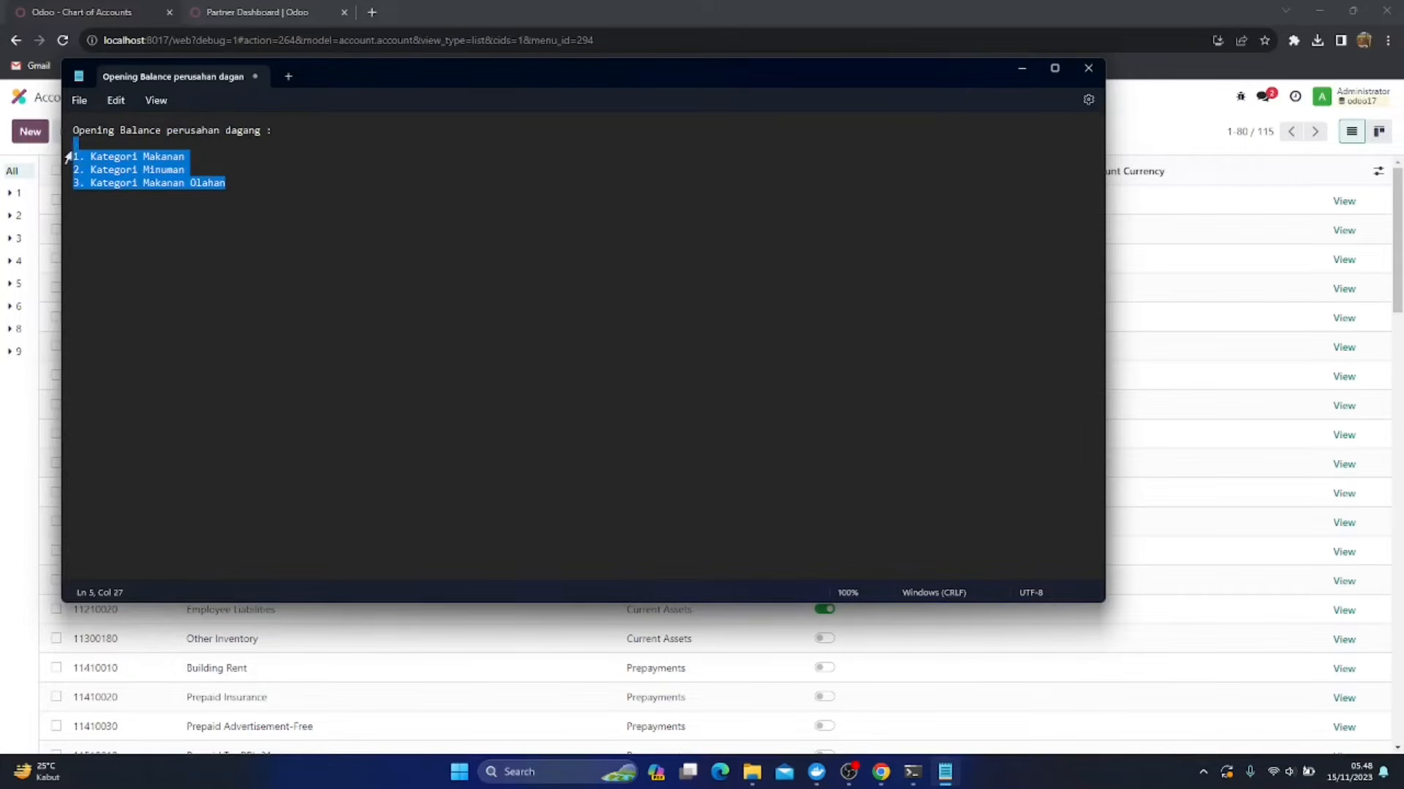
Switch back to the browser, open the accounting Journals in a new tab and return to the Chart of Accounts
left_click(760, 12)
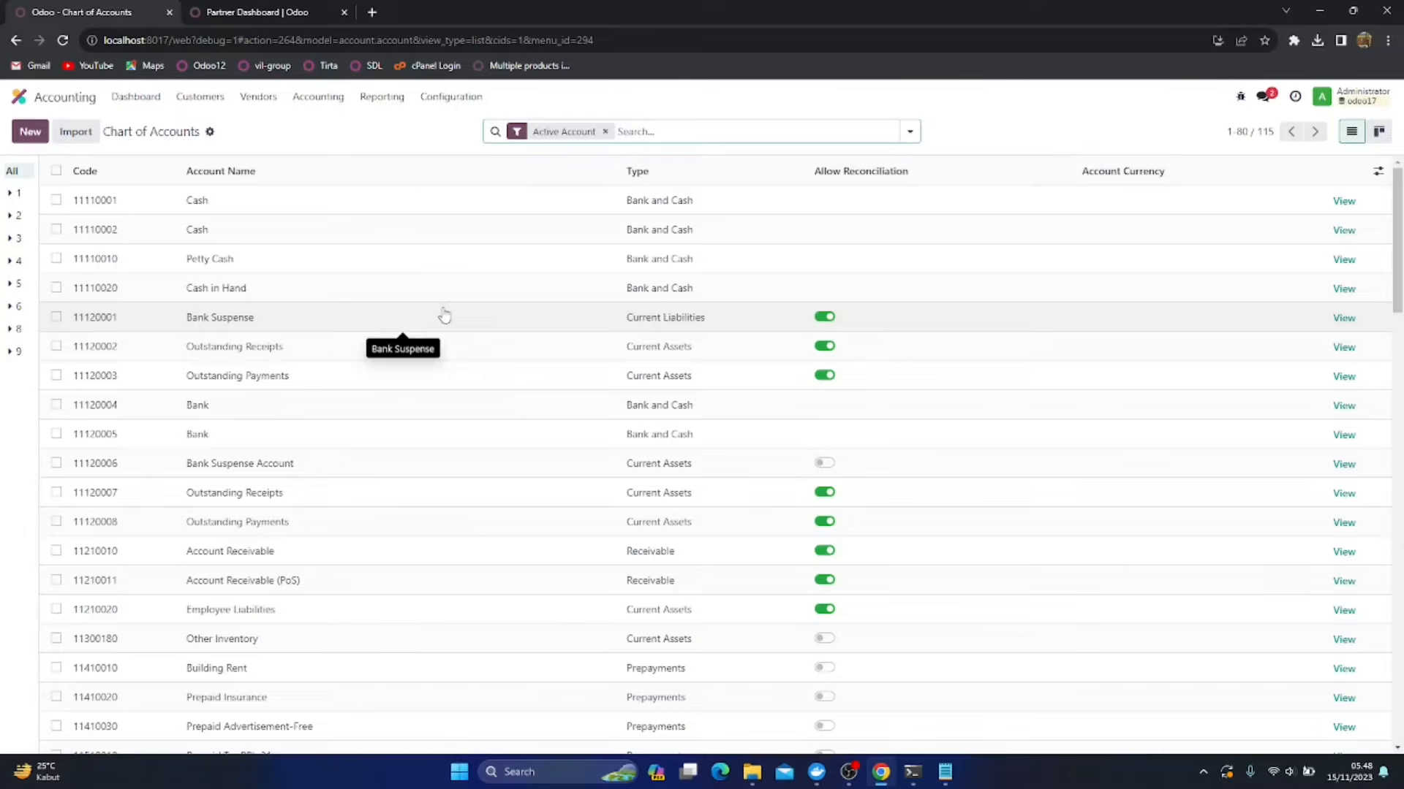
left_click(456, 100)
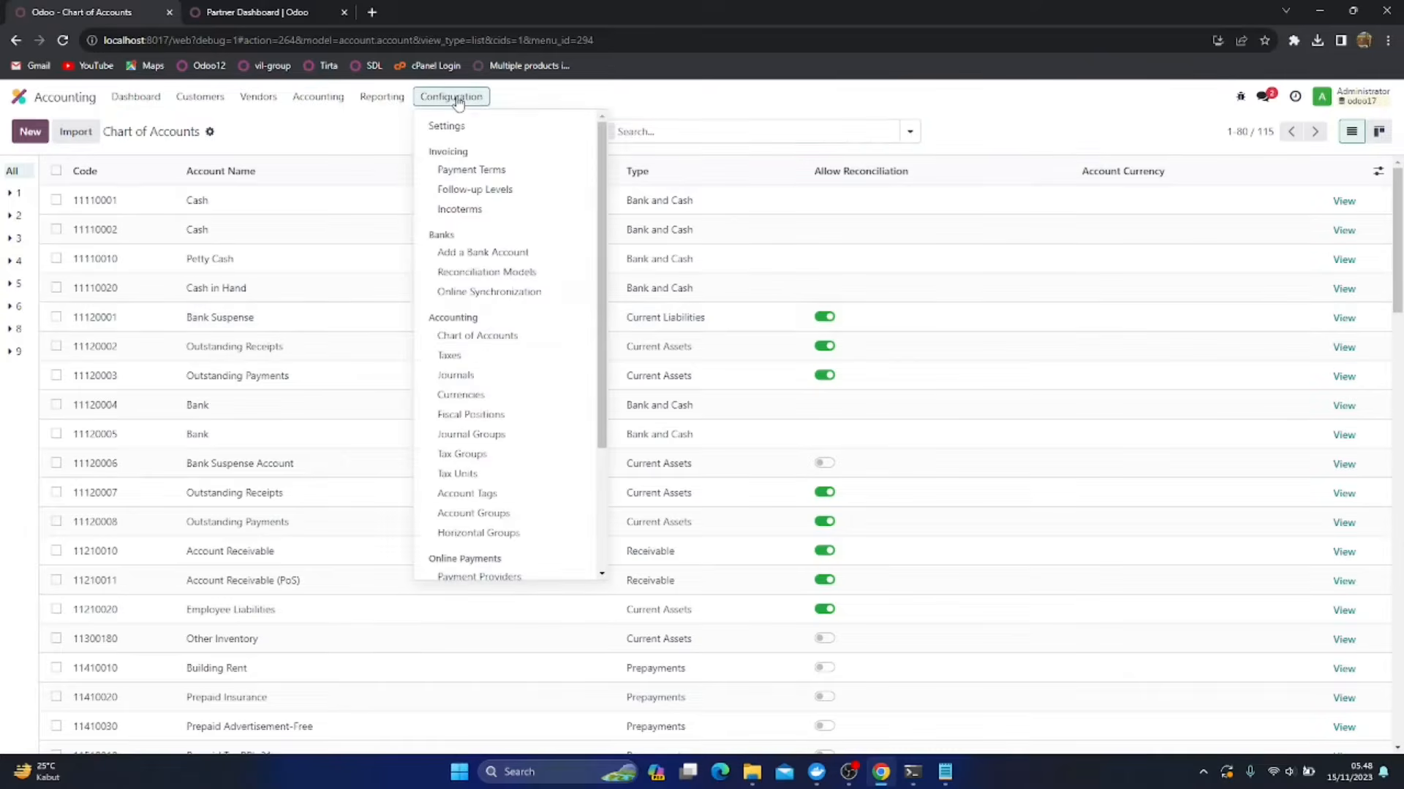
right_click(461, 375)
left_click(570, 388)
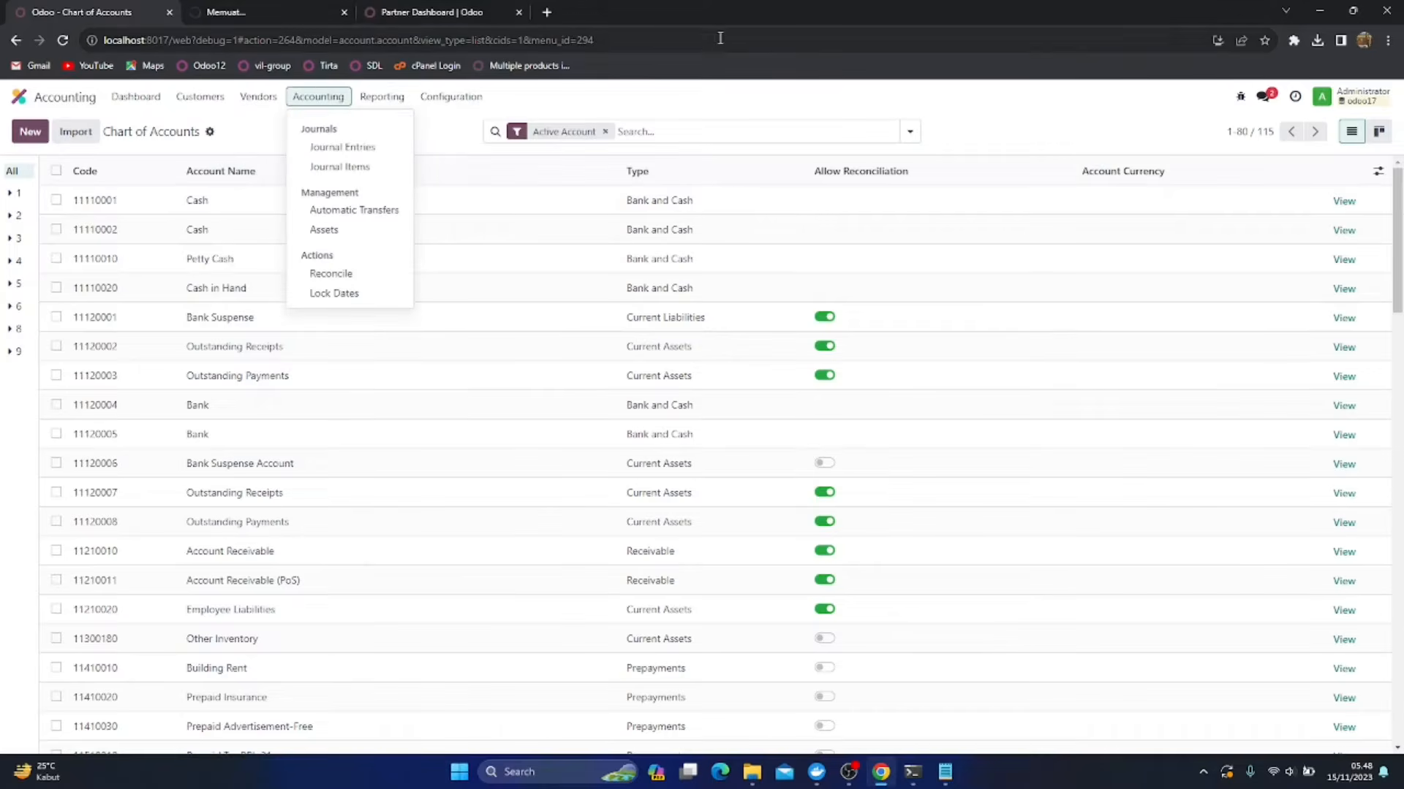
left_click(283, 9)
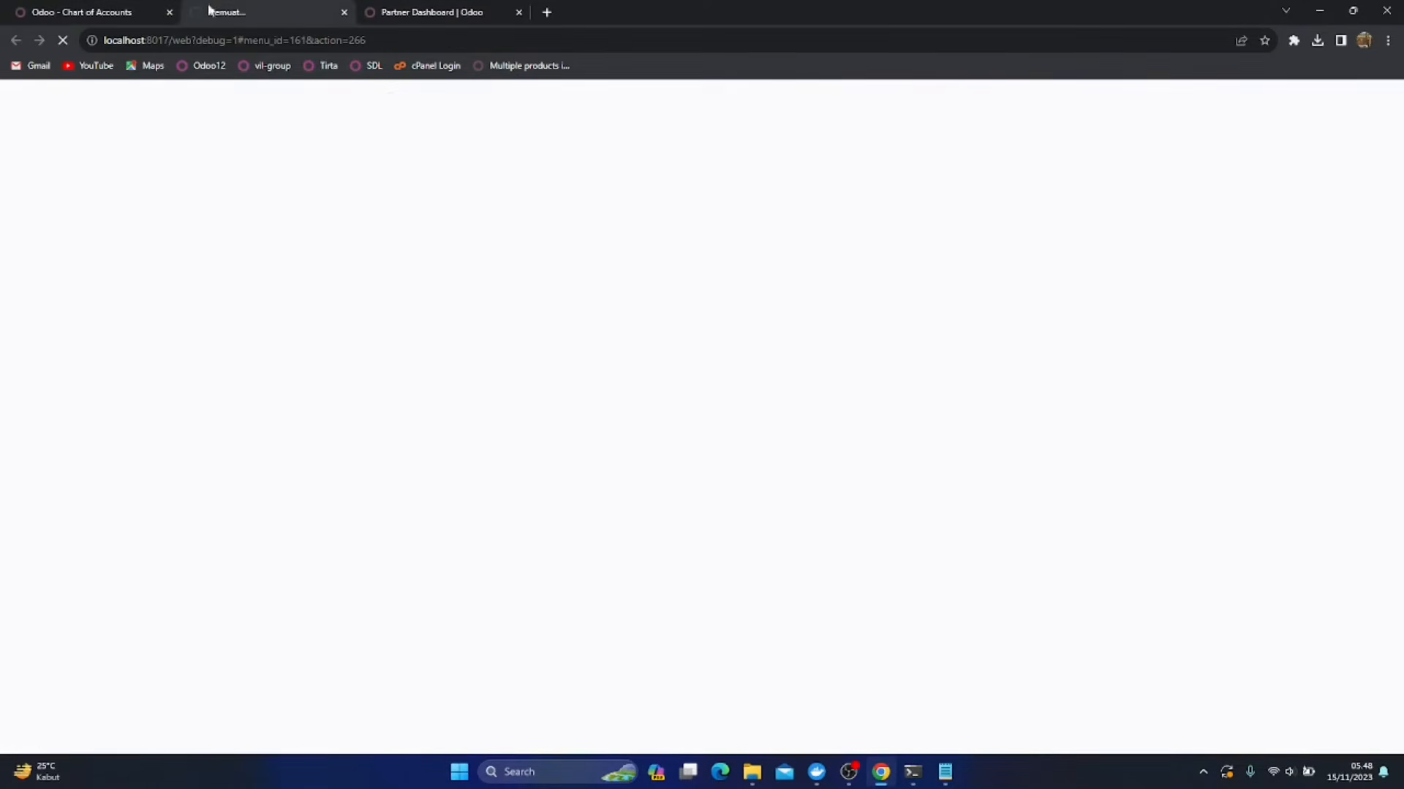
left_click(115, 9)
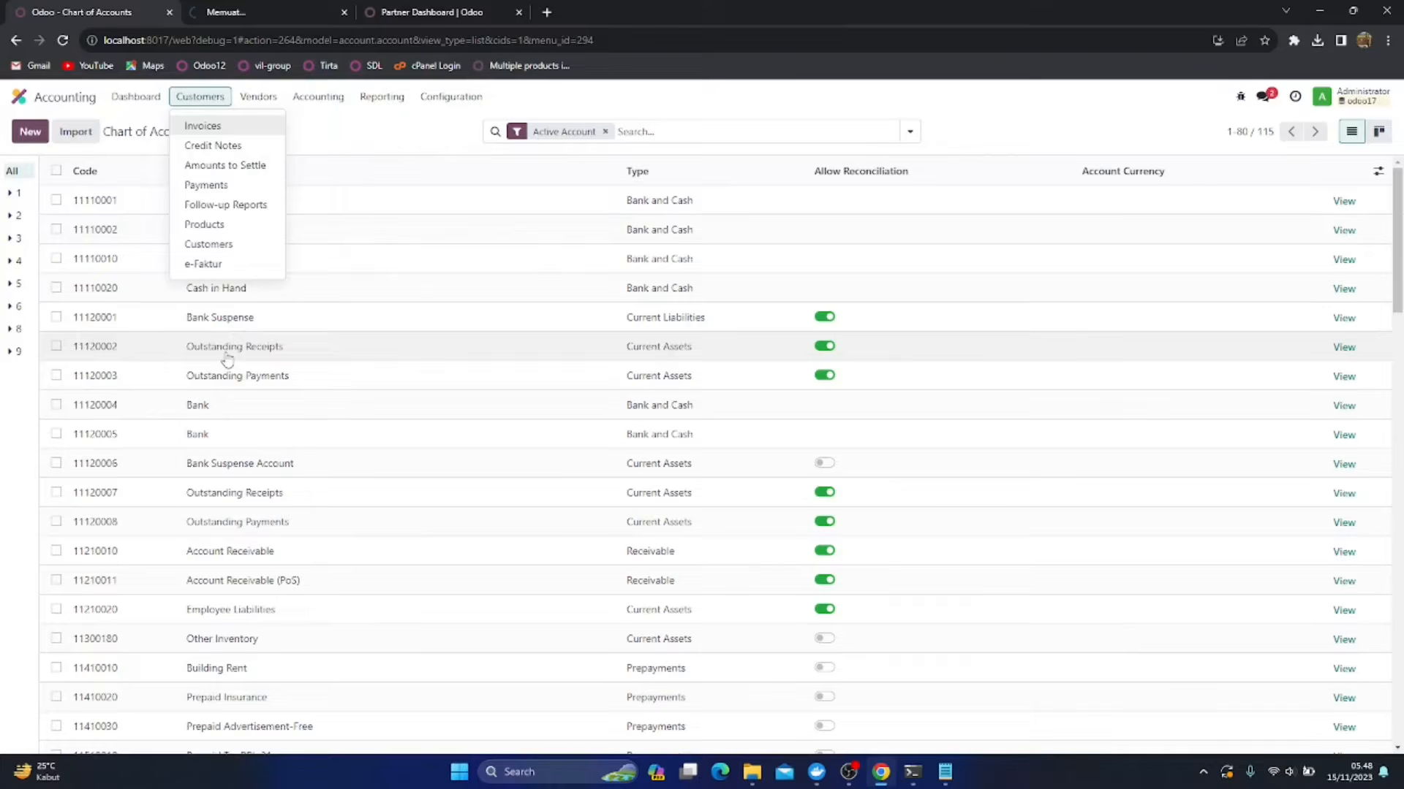
Rename account 11120007 as Bank Outstanding Receipts and account 11120008 as Bank Outstanding Payments
left_click(194, 494)
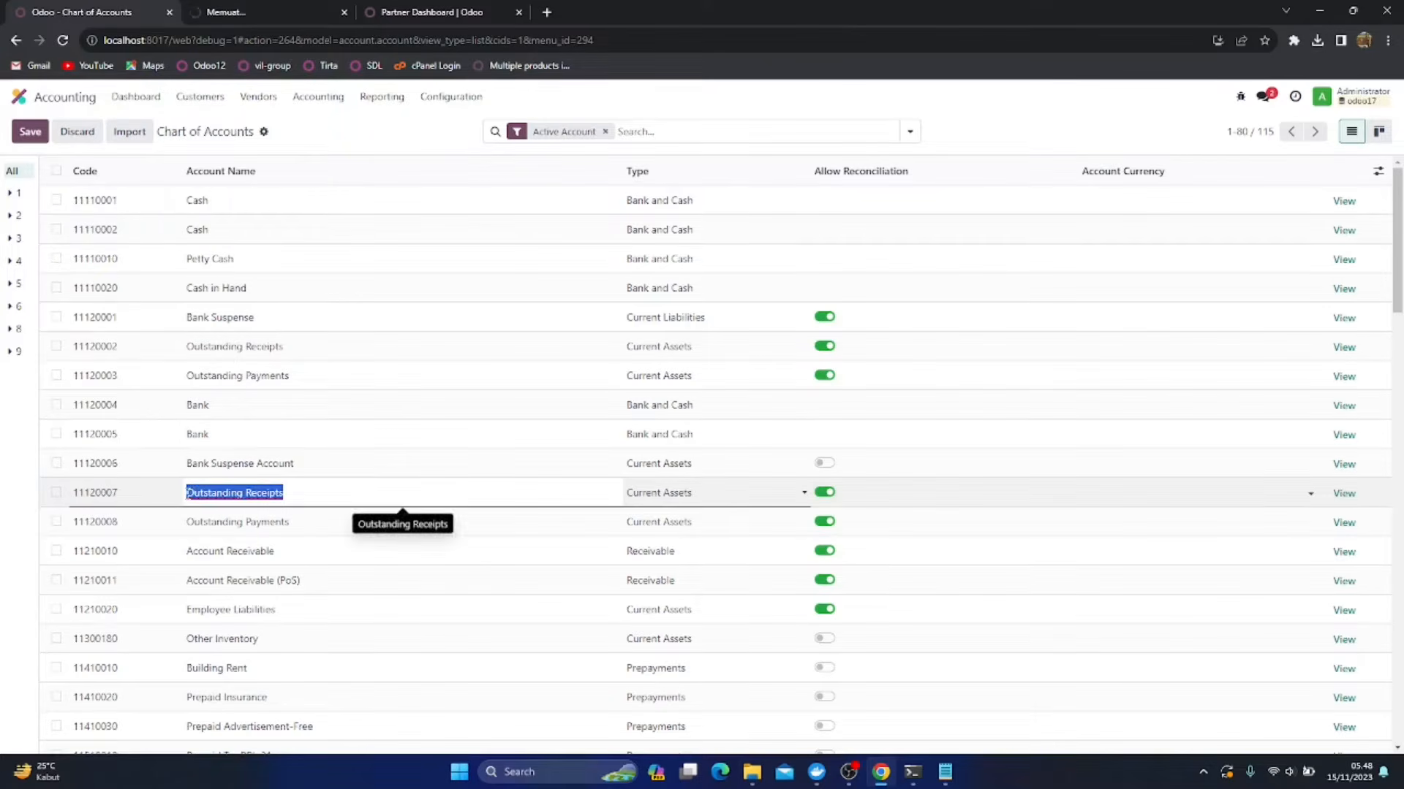
left_click(189, 493)
type("Bank")
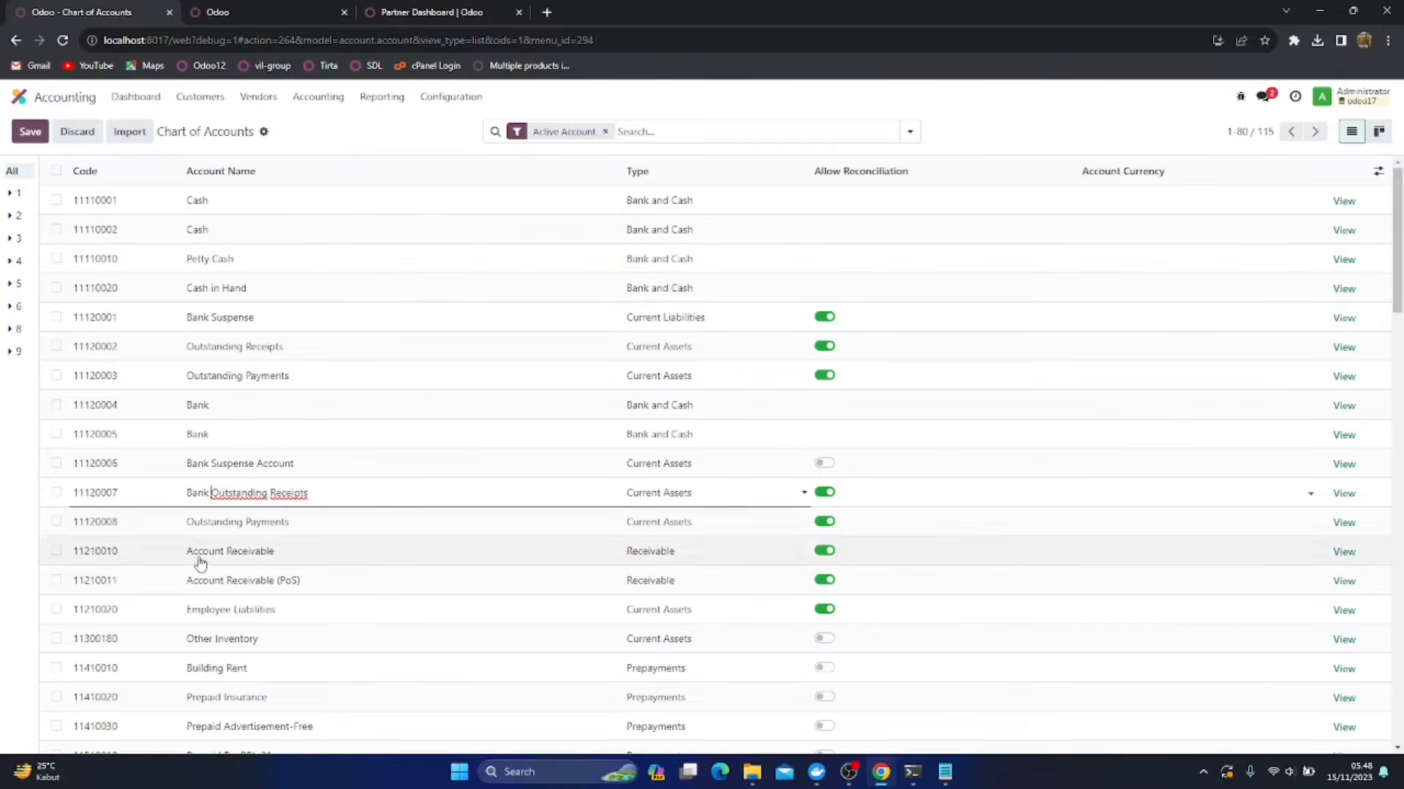
left_click(188, 531)
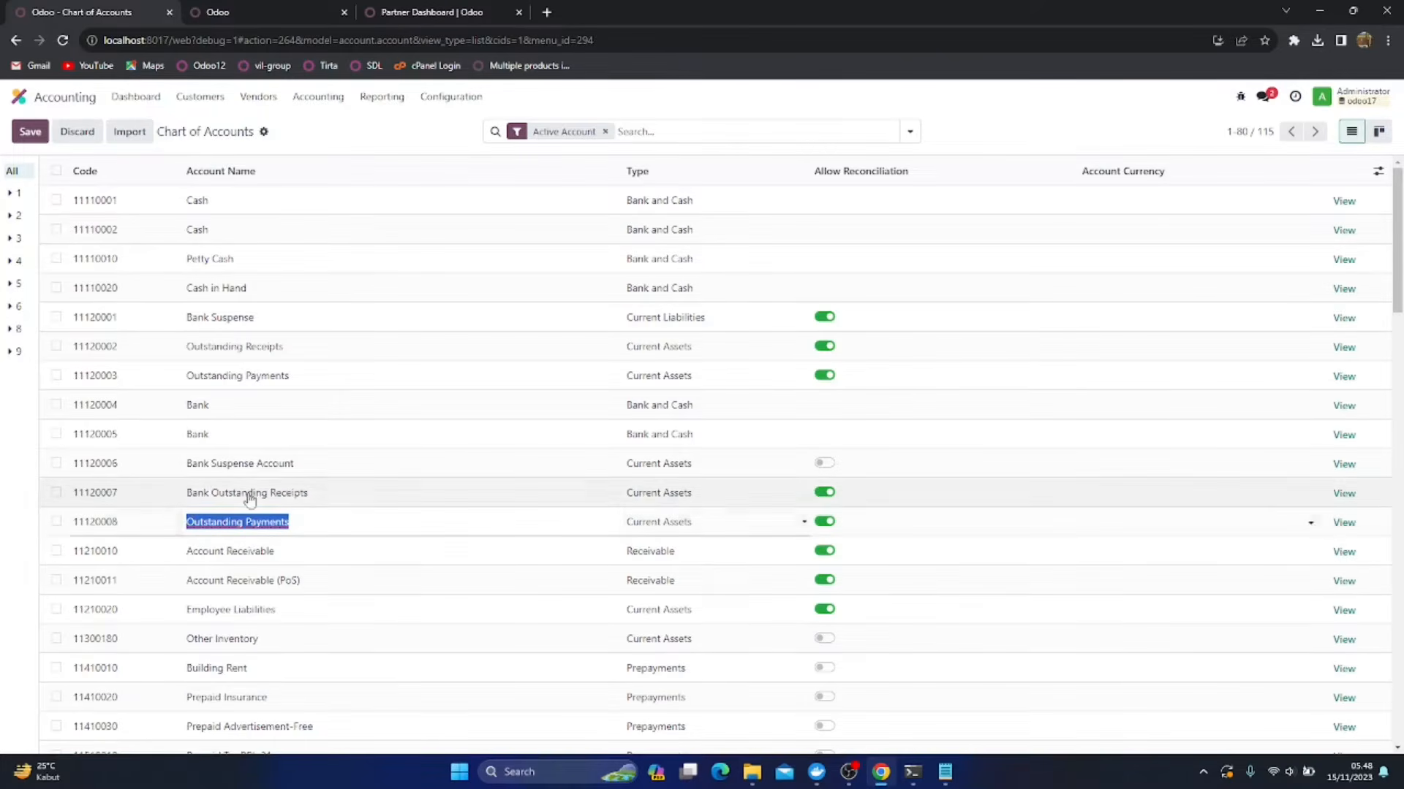
key("Left")
type("Bank")
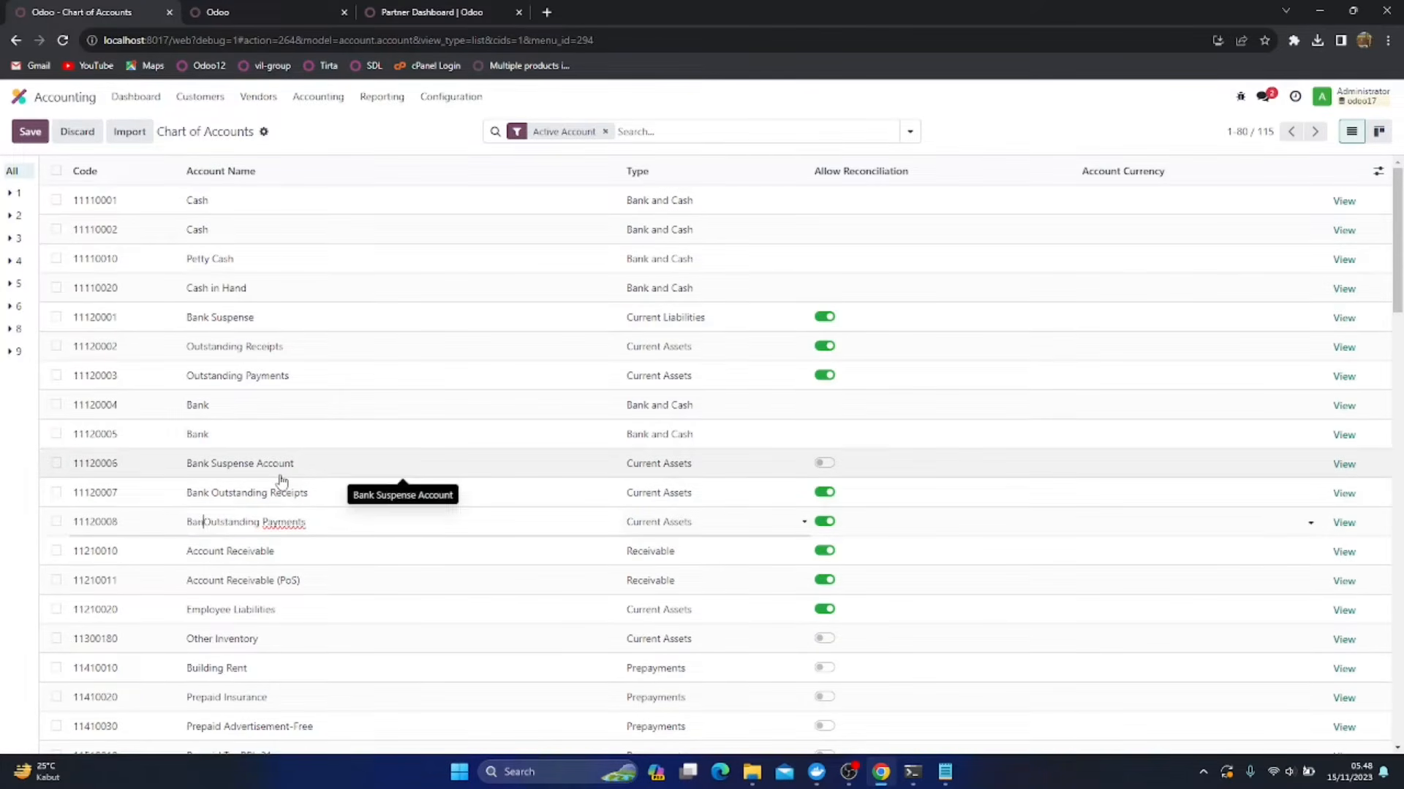
Rename account 11120002 as Cash Outstanding Receipts and account 11120003 as Cash Outstanding Payments, and save the changes
left_click(192, 348)
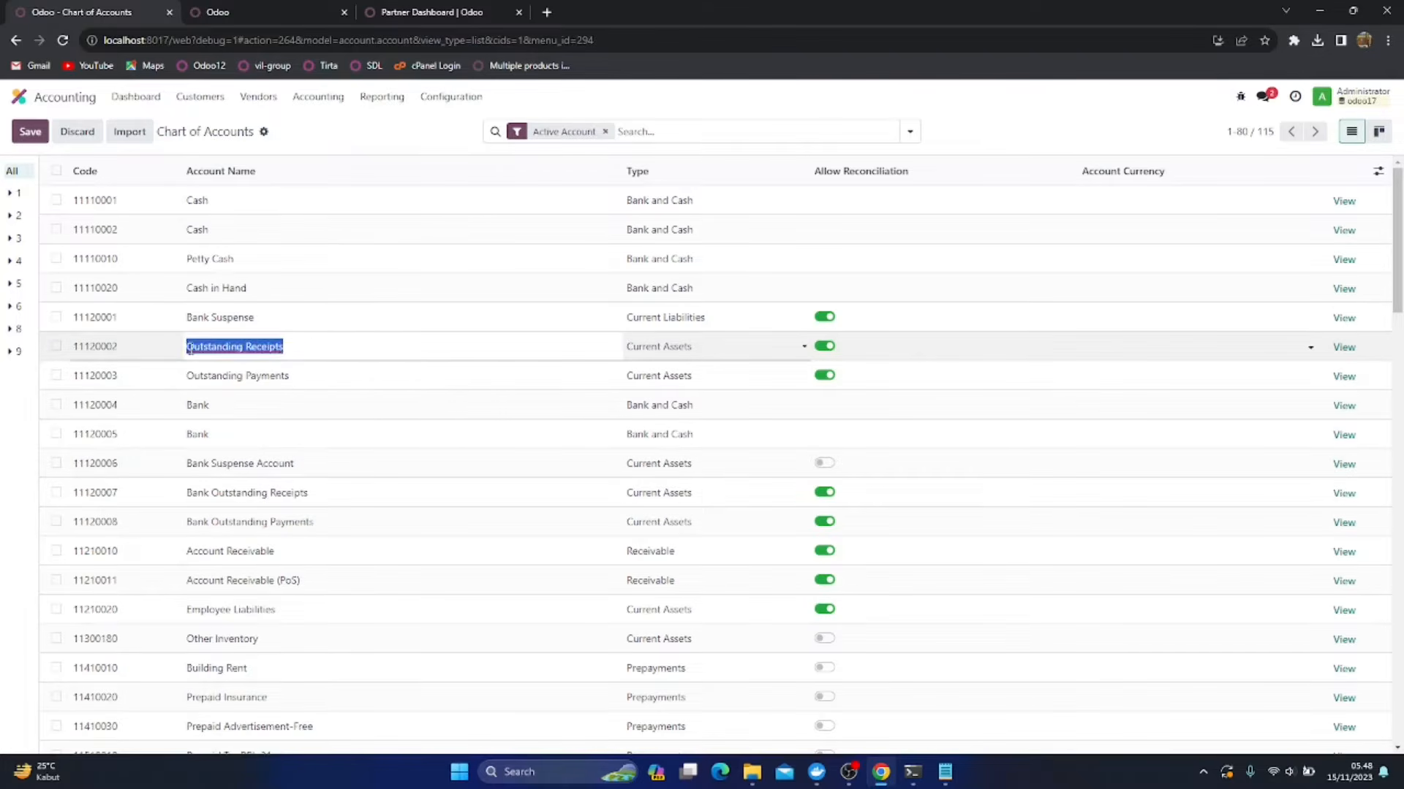
key("Left")
type("Cas")
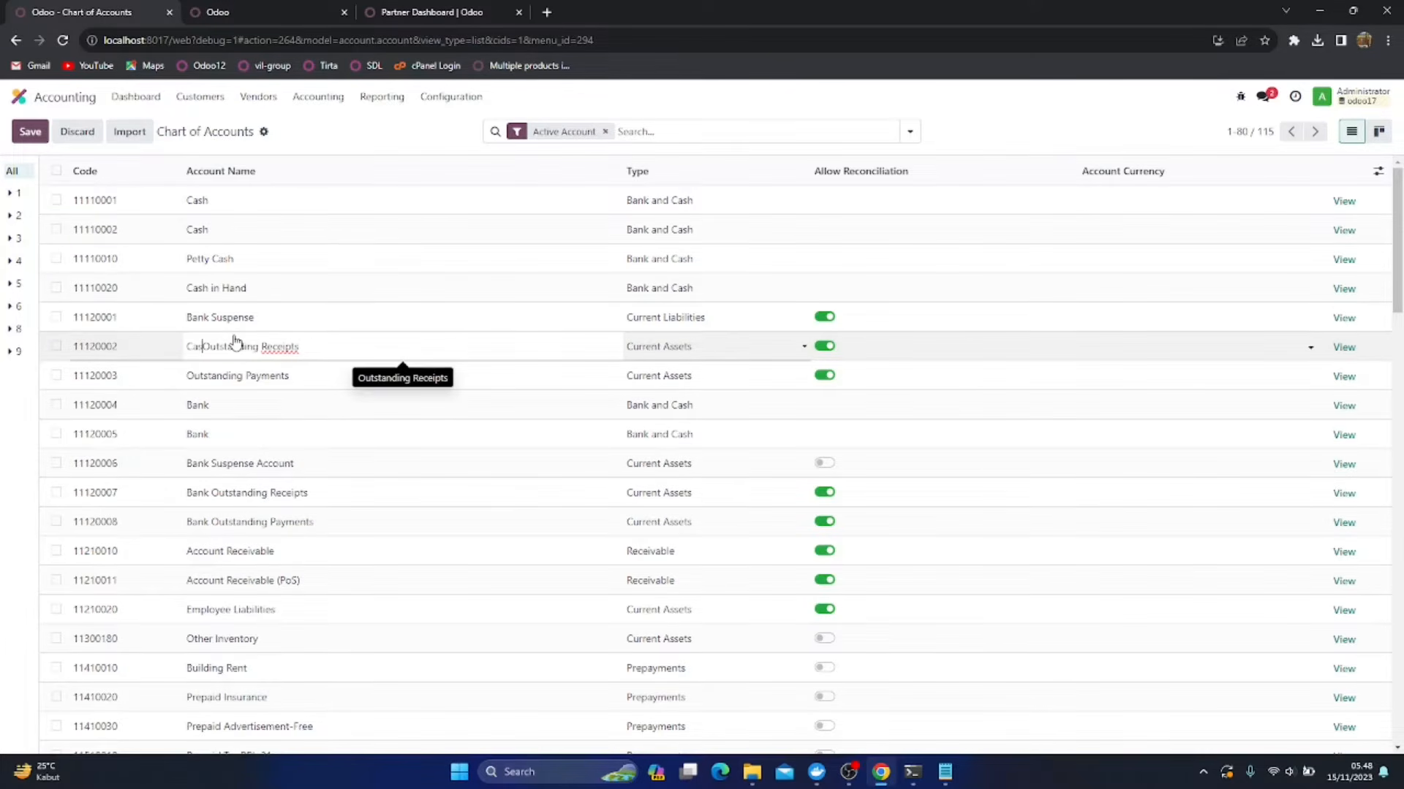
type("h")
left_click(188, 375)
key("Left")
type("Cash")
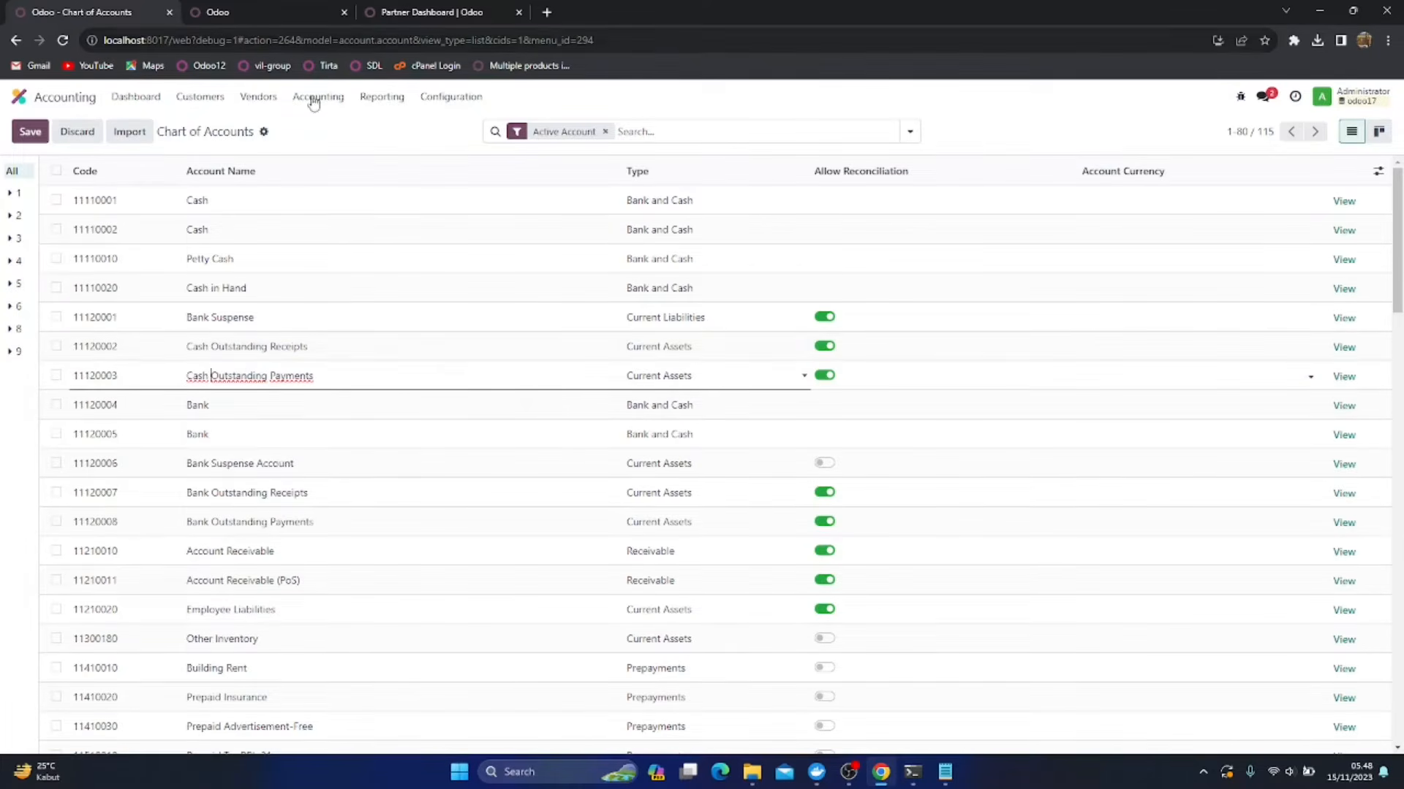
left_click(32, 134)
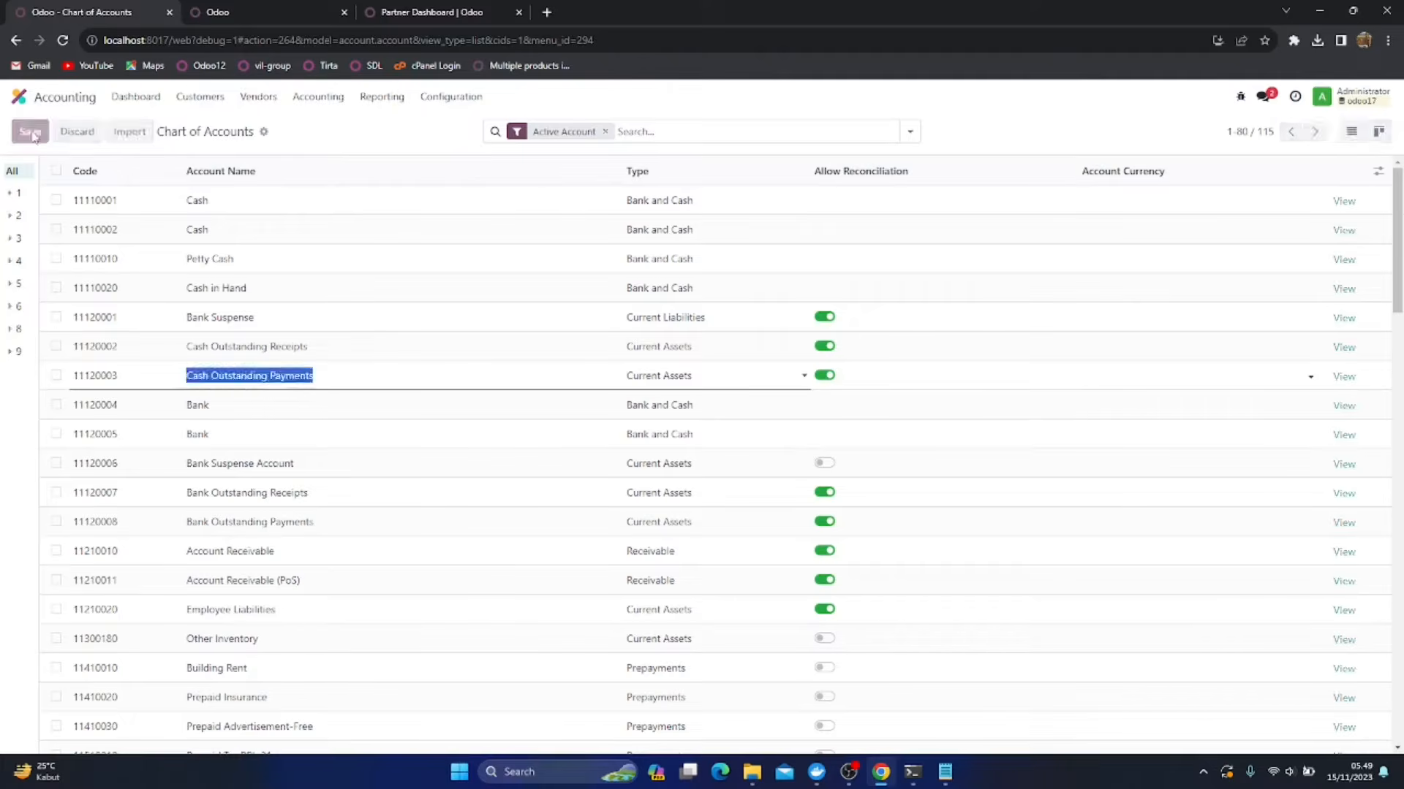
In the Journals list, open the Cash journal, set its cash account to 11110001 Cash and save
left_click(222, 15)
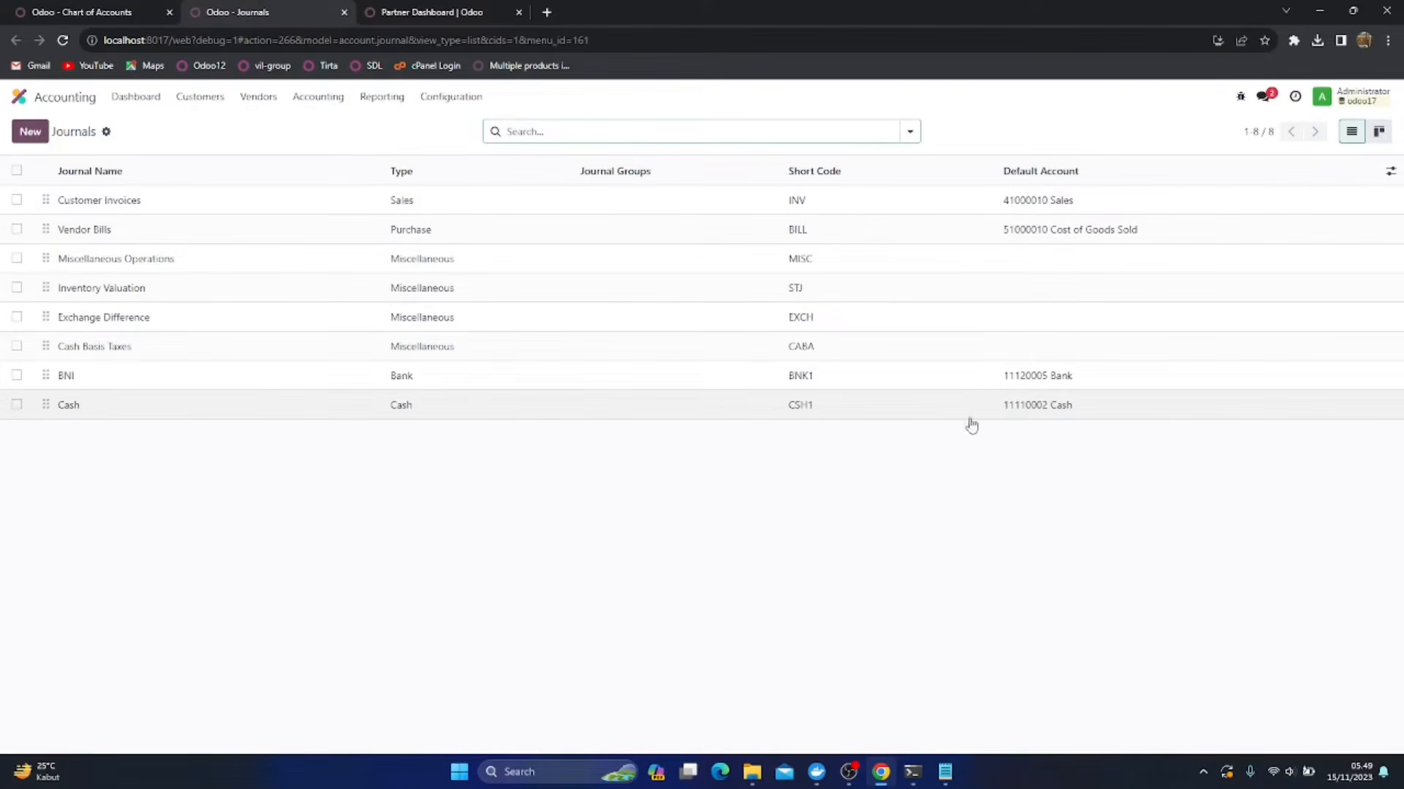
left_click(1028, 408)
left_click(219, 365)
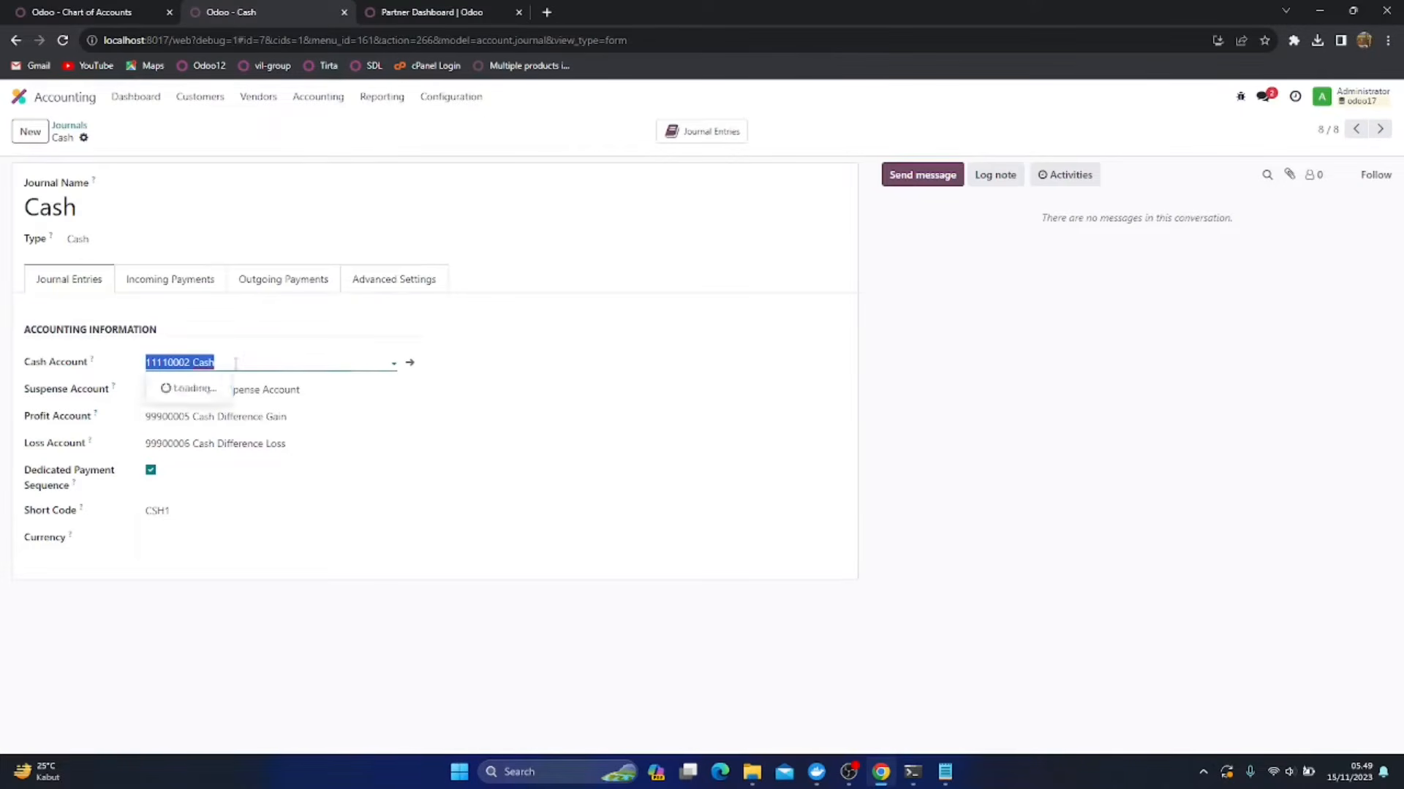
left_click(220, 388)
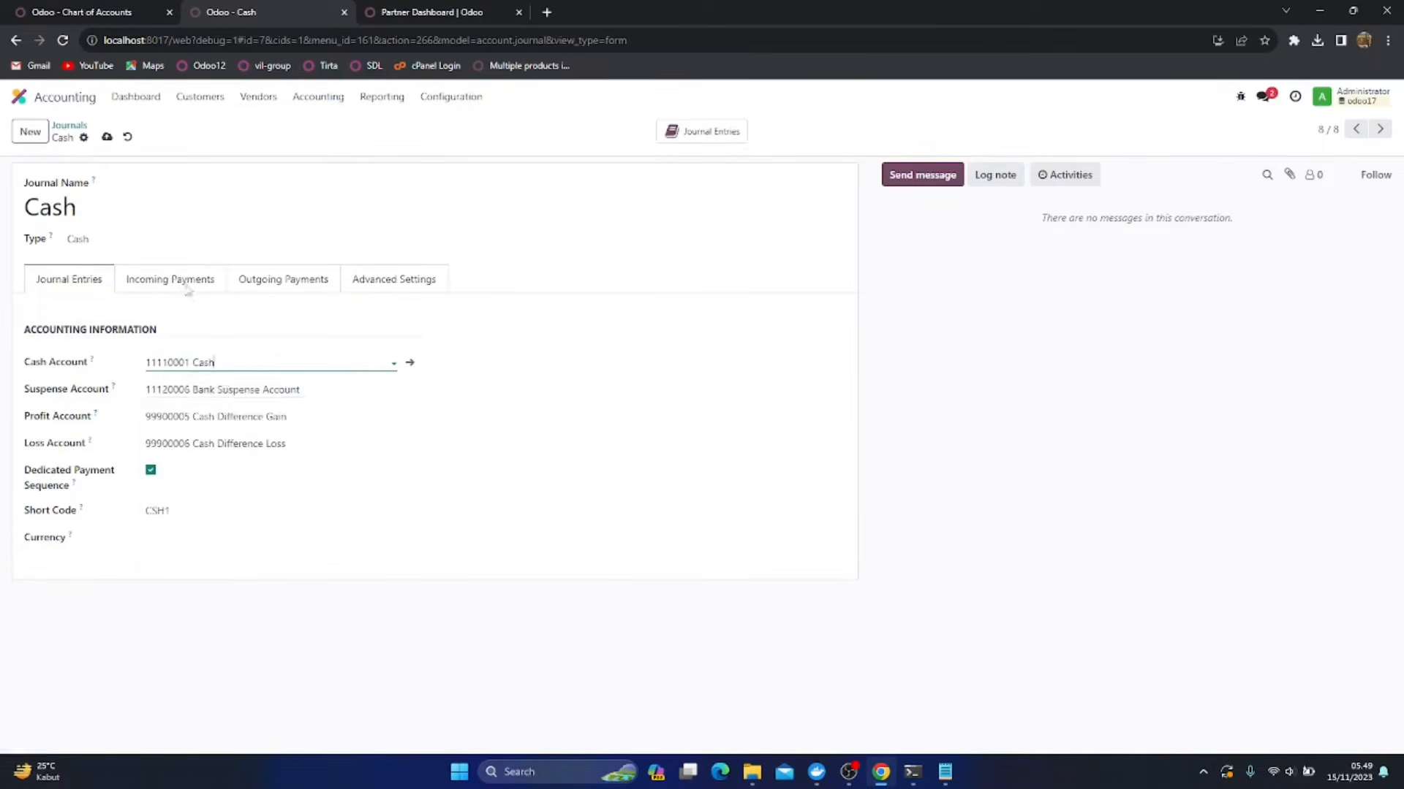
left_click(107, 141)
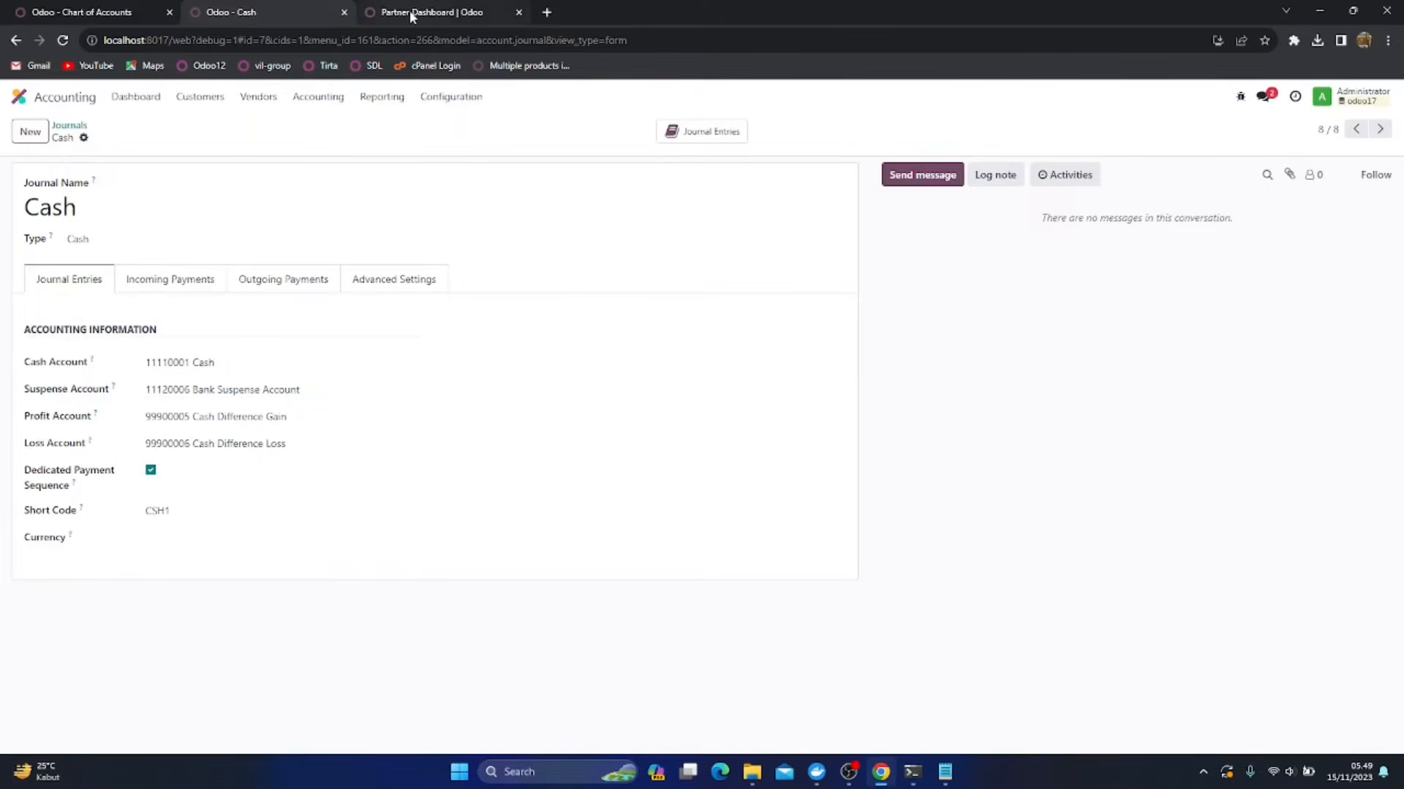
Return to the Chart of Accounts and delete accounts 11110002 Cash and 11110010 Petty Cash
left_click(410, 12)
left_click(80, 12)
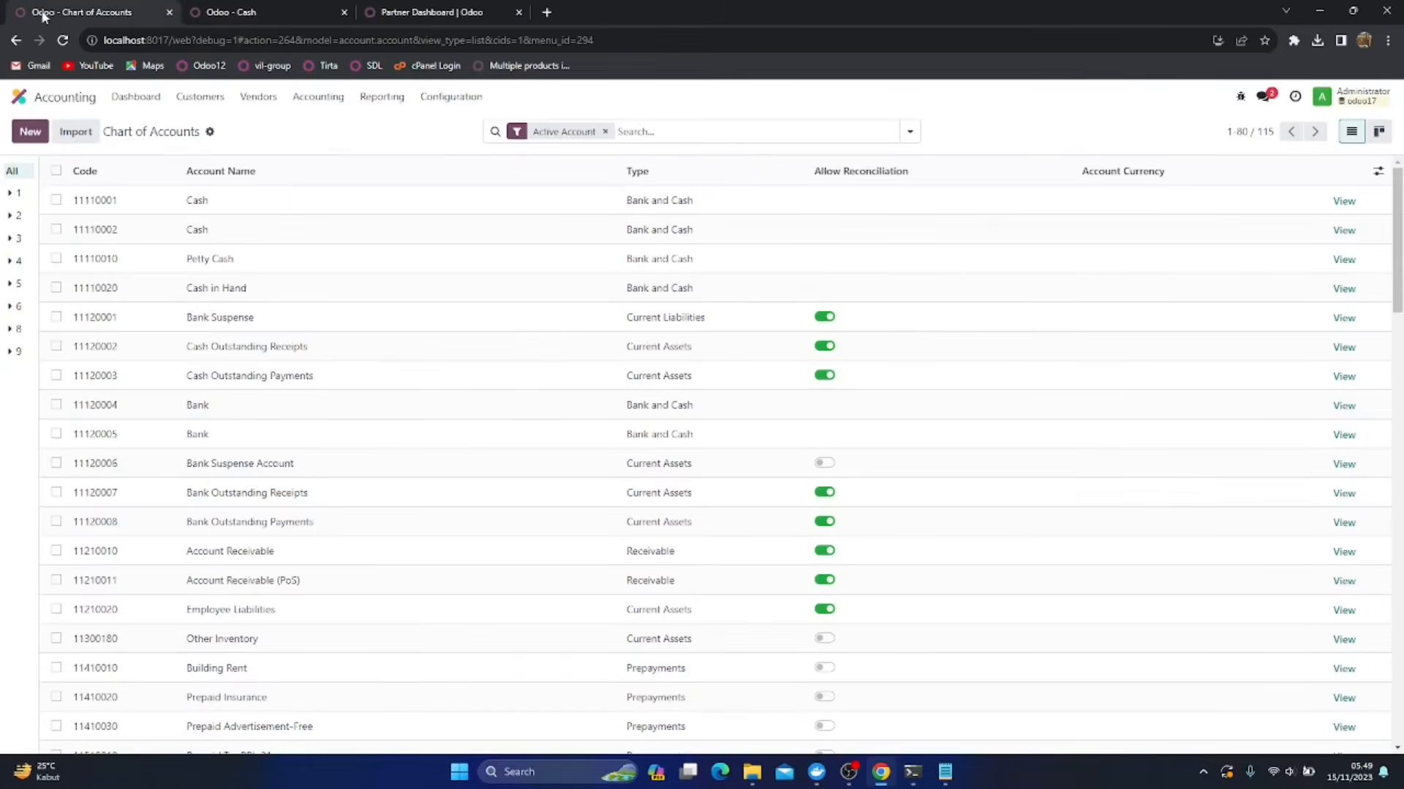
left_click(56, 229)
left_click(57, 258)
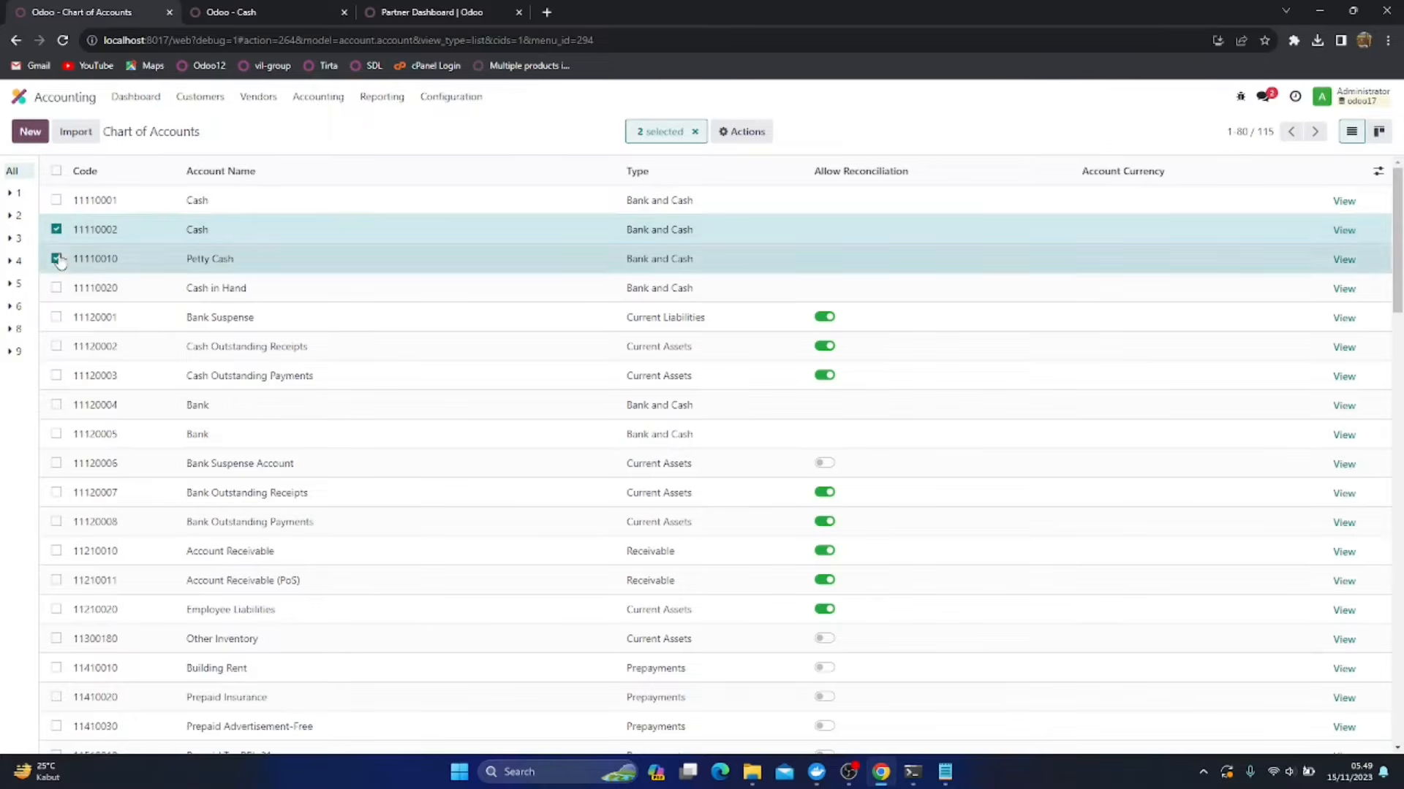
left_click(754, 138)
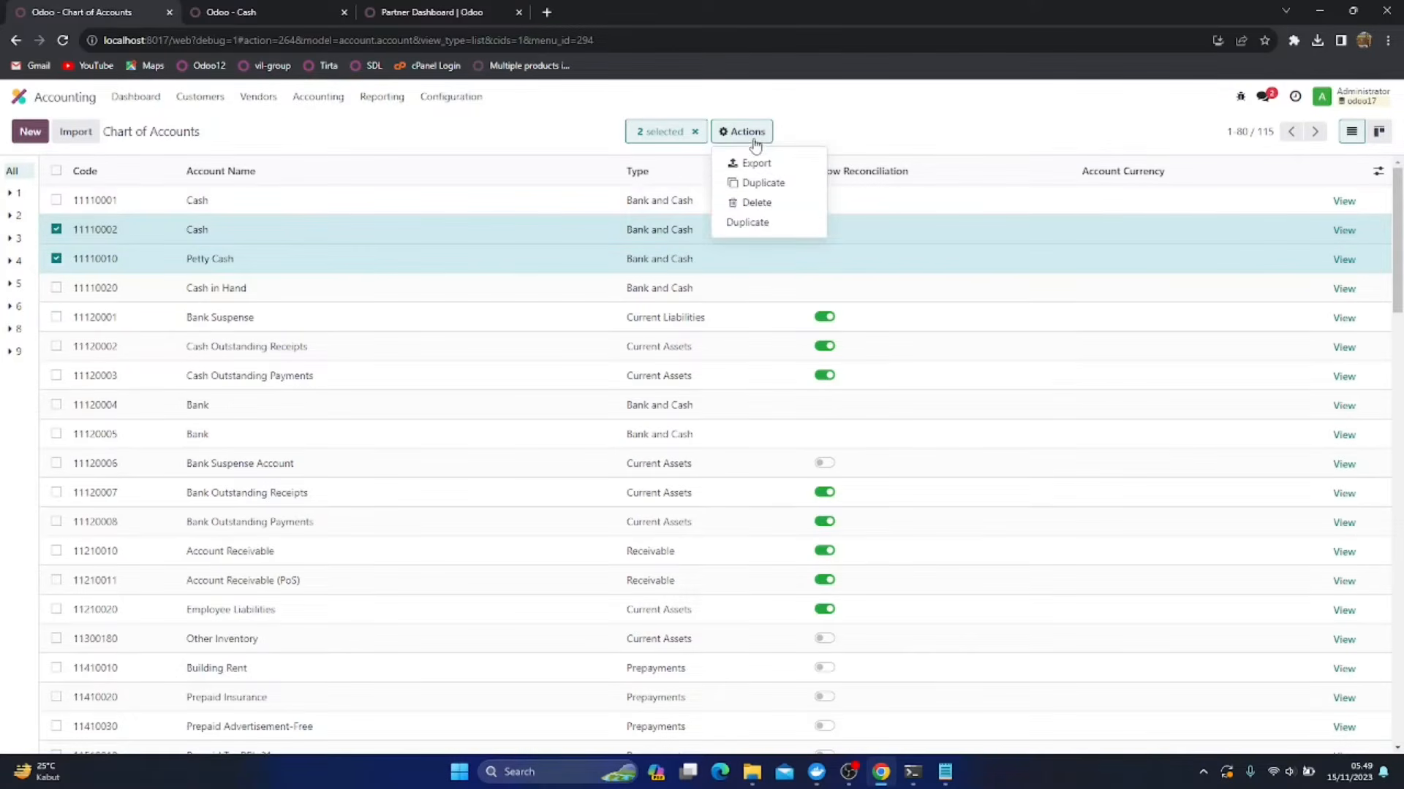
left_click(746, 205)
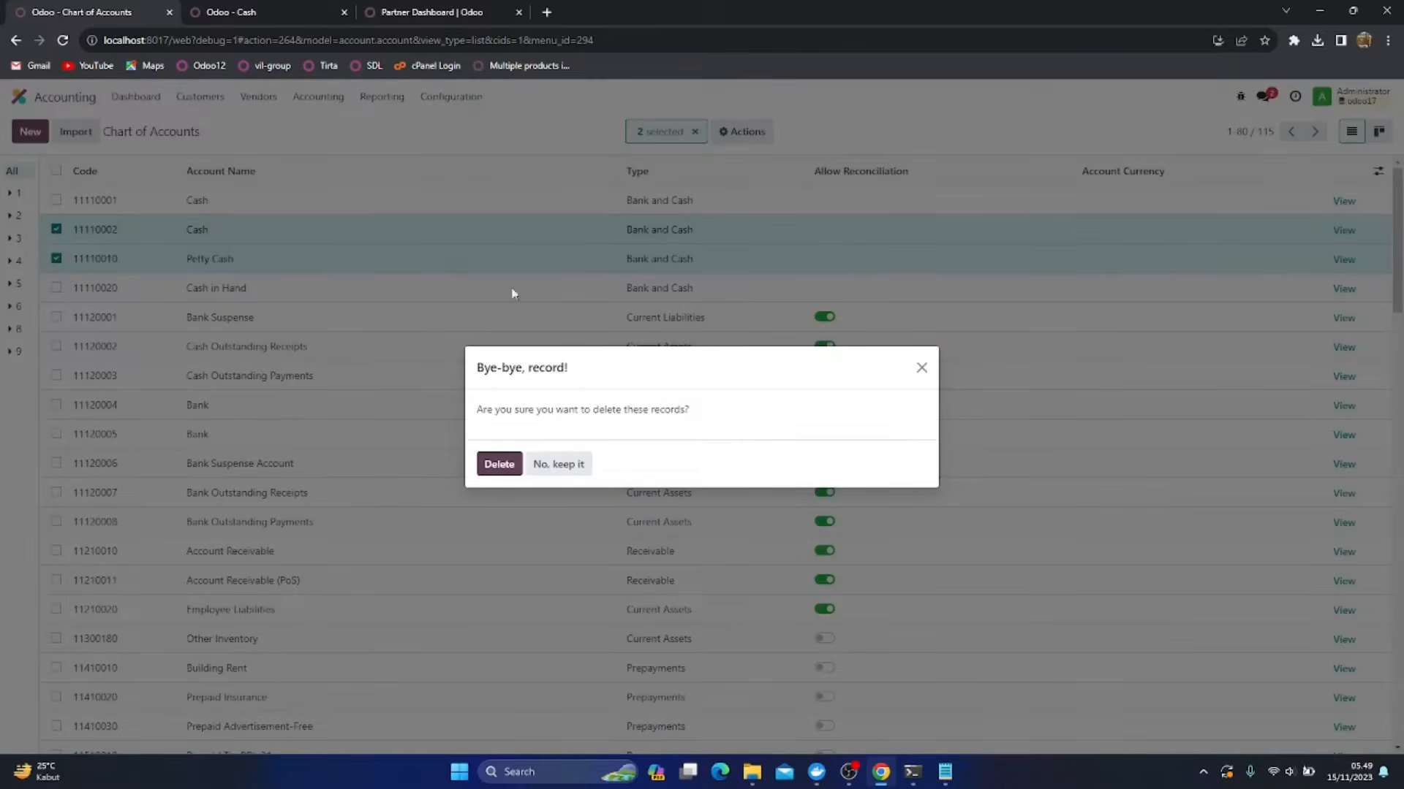
left_click(520, 464)
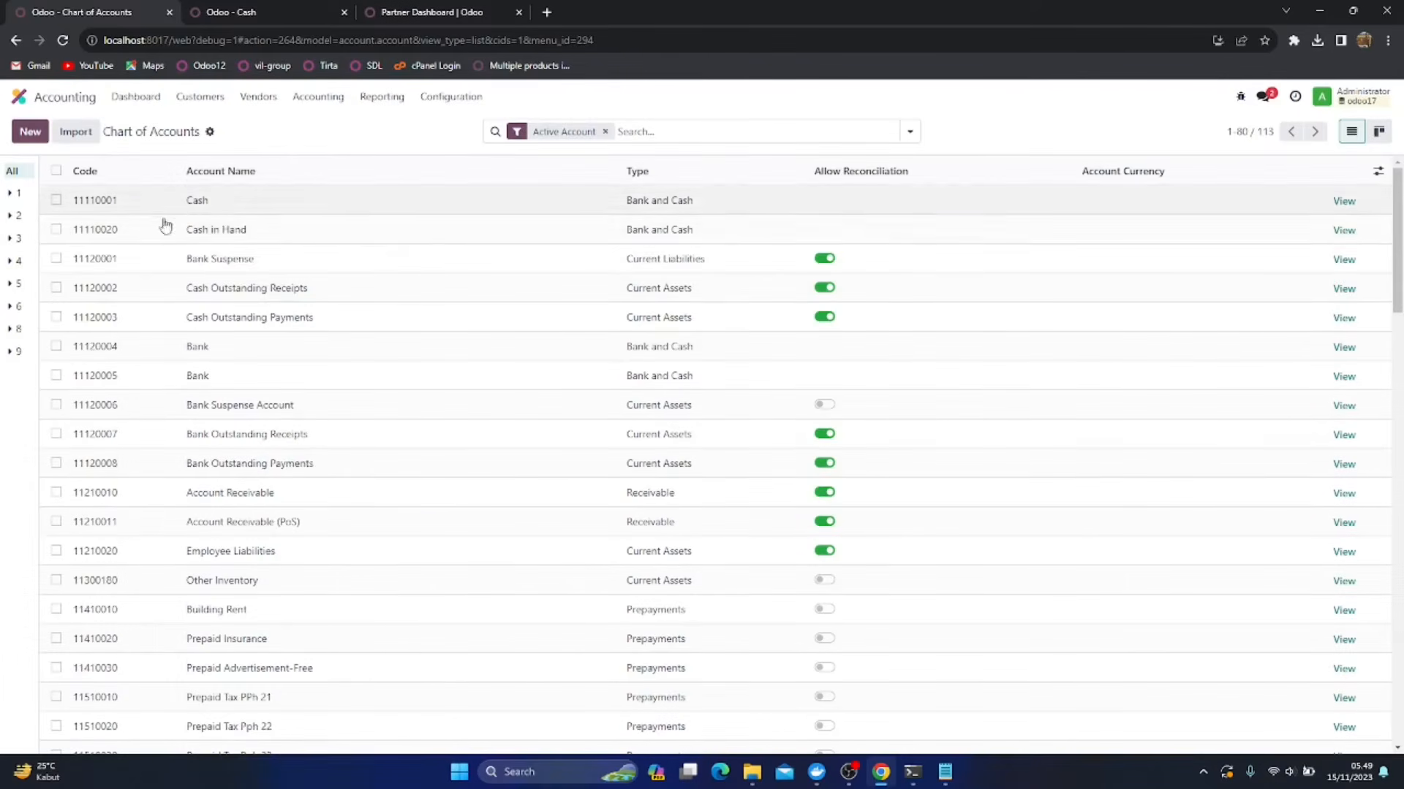
Delete account 11110020 Cash in Hand from the Chart of Accounts
left_click(57, 229)
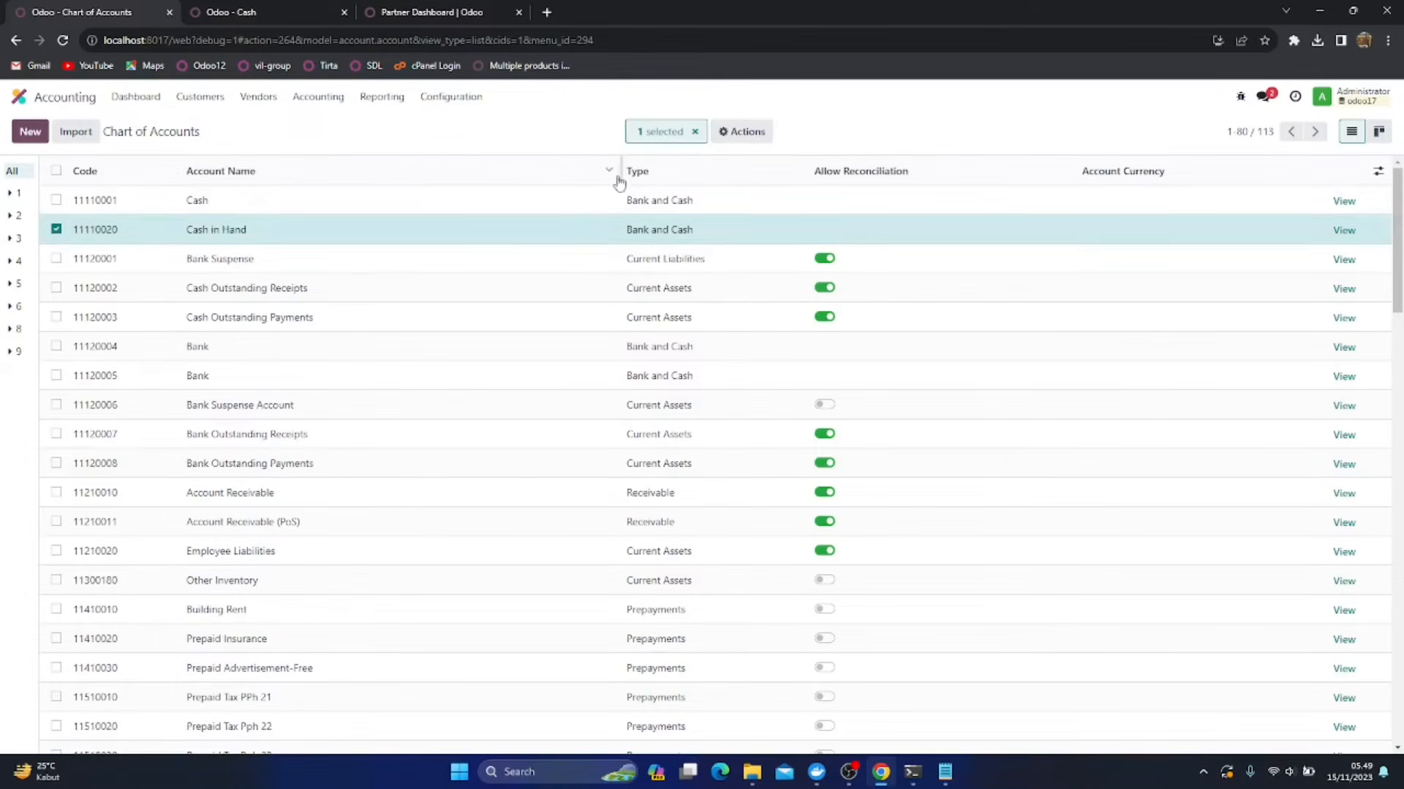
left_click(742, 132)
left_click(761, 210)
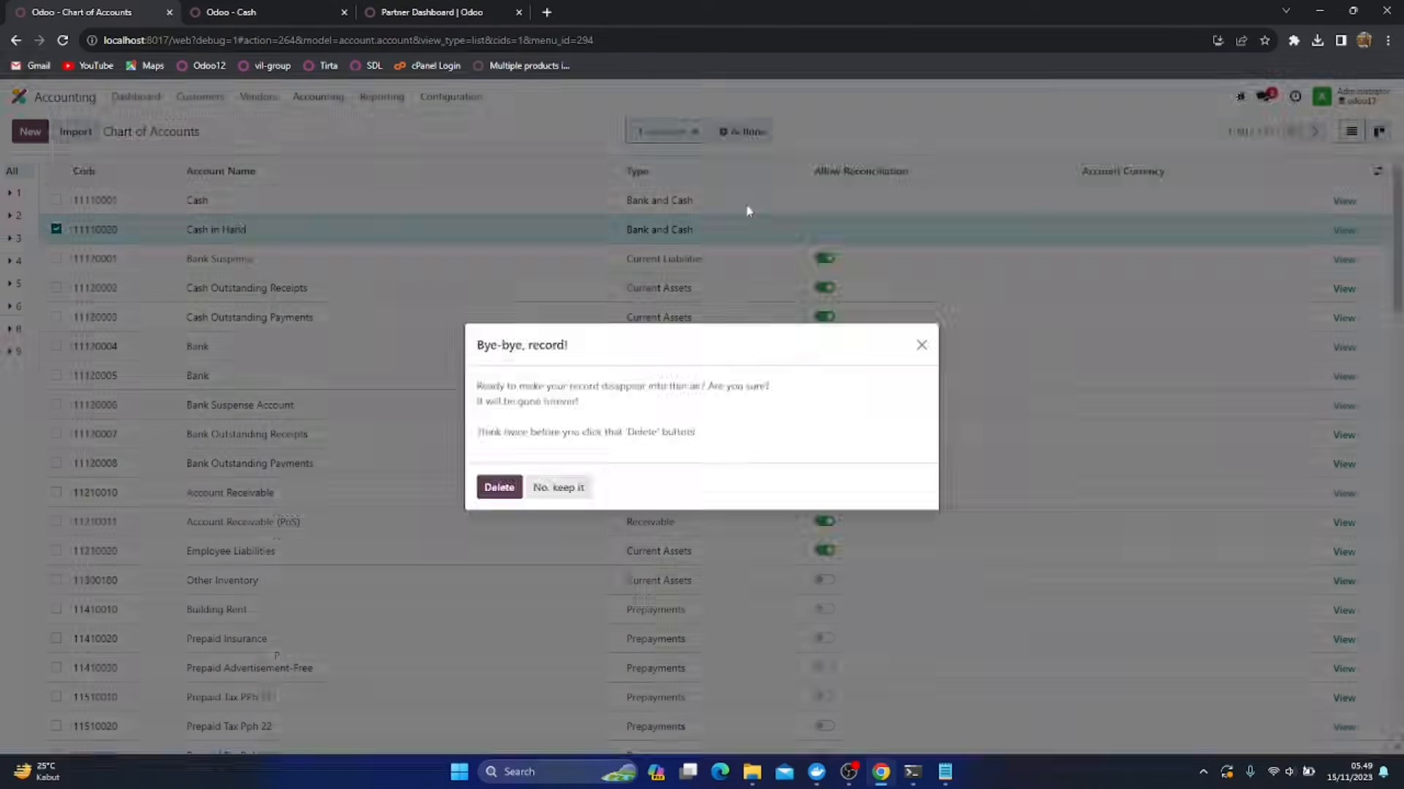
left_click(501, 487)
Rename account 11110001 as Kas Besar and save the change
left_click(237, 200)
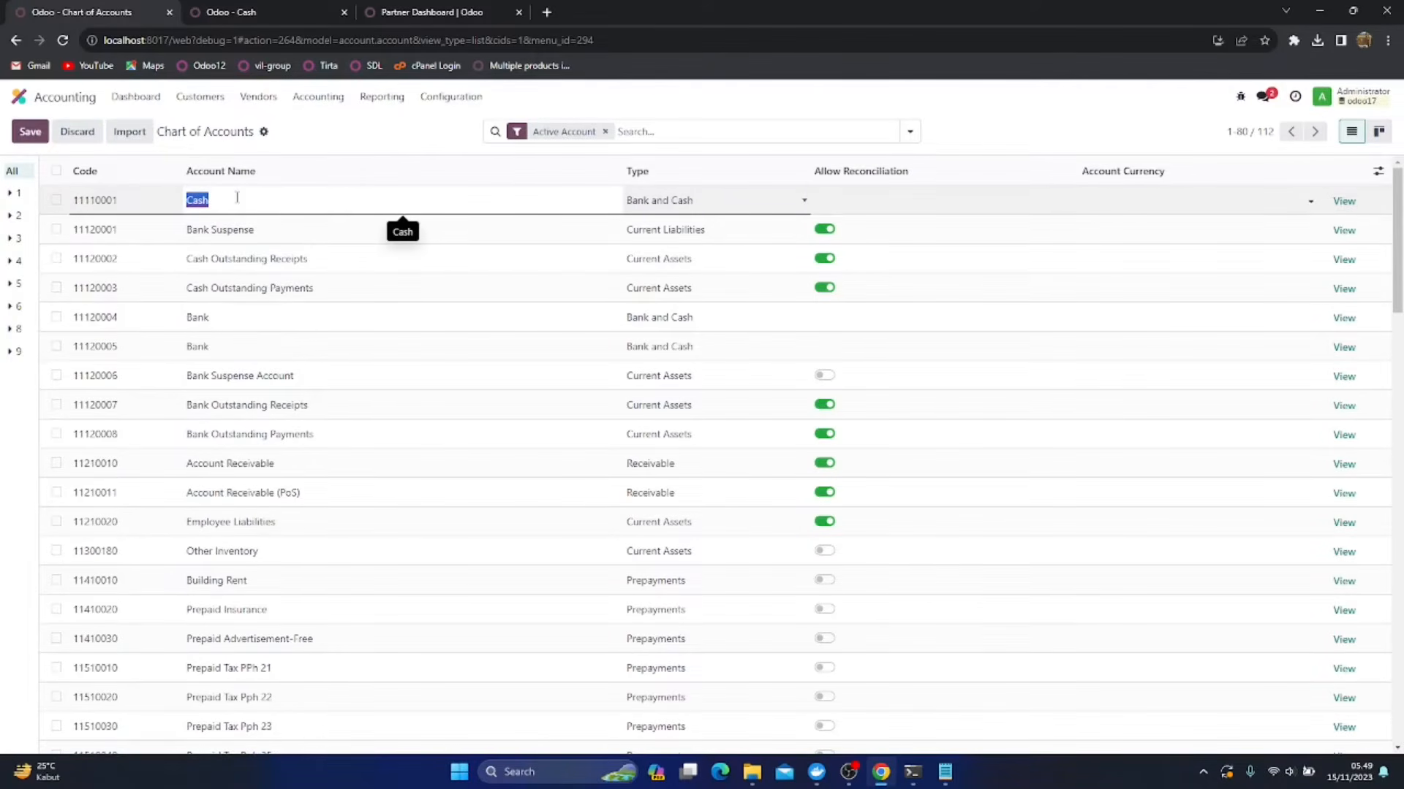
type("Kas Besar")
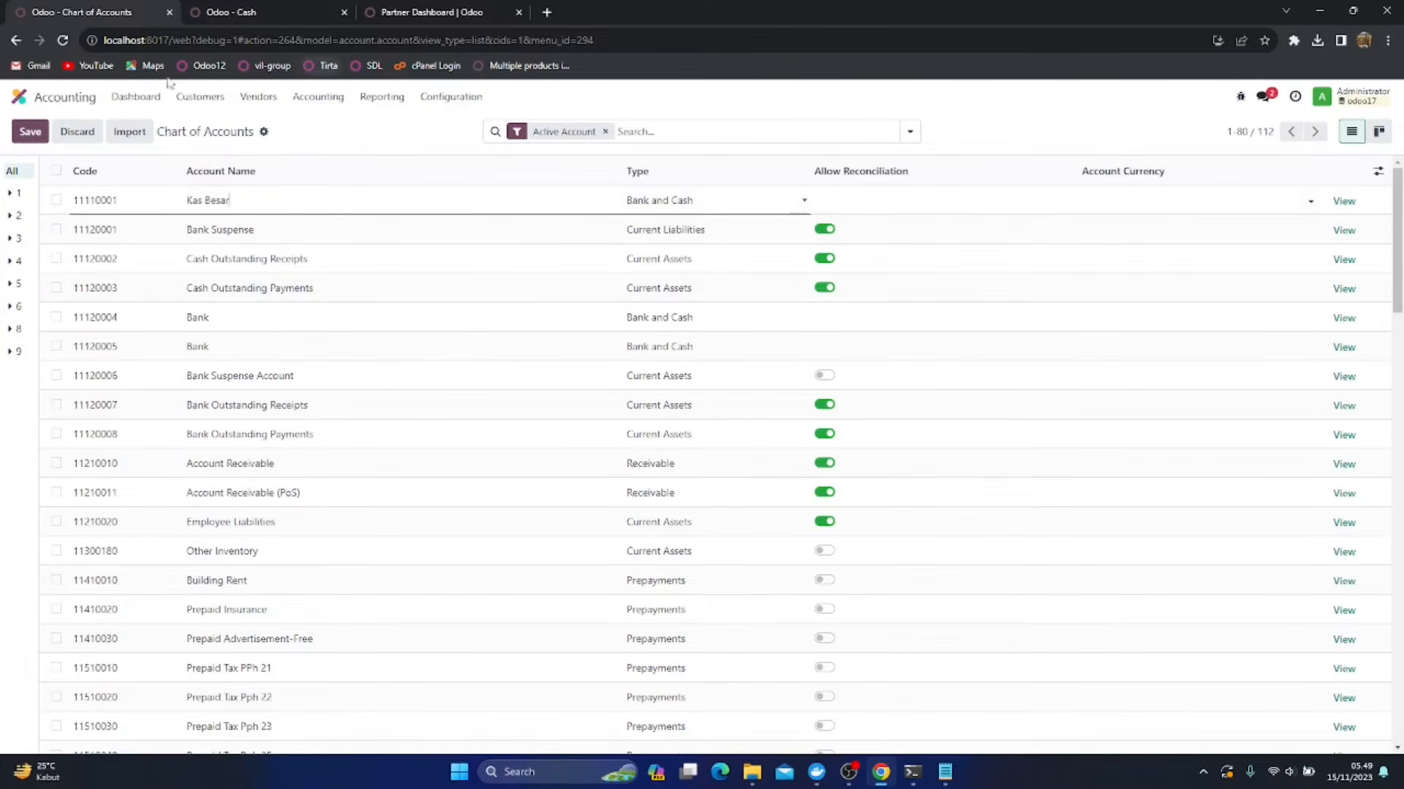
left_click(30, 131)
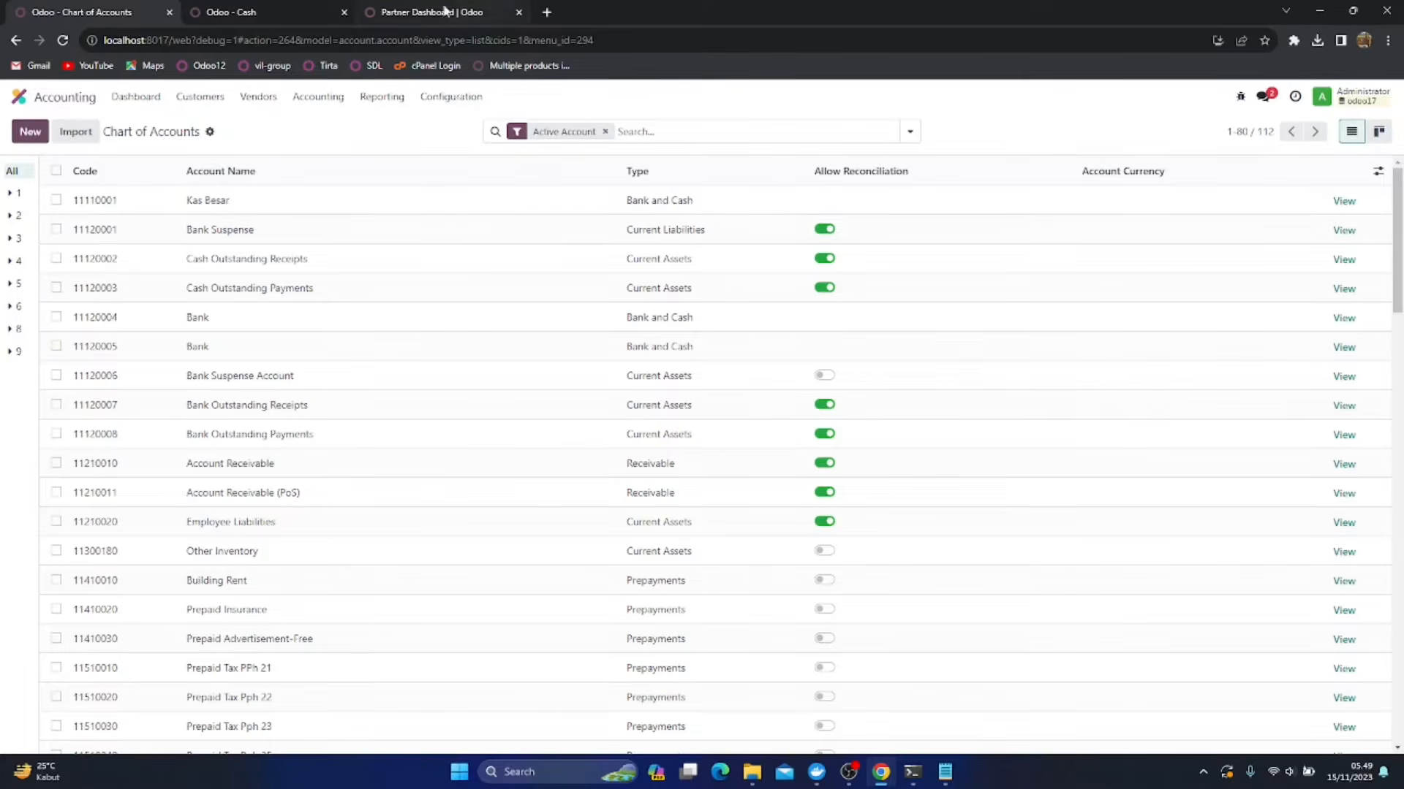
Rename the Cash journal as Kas Besar, save it and return to the Journals list
left_click(242, 12)
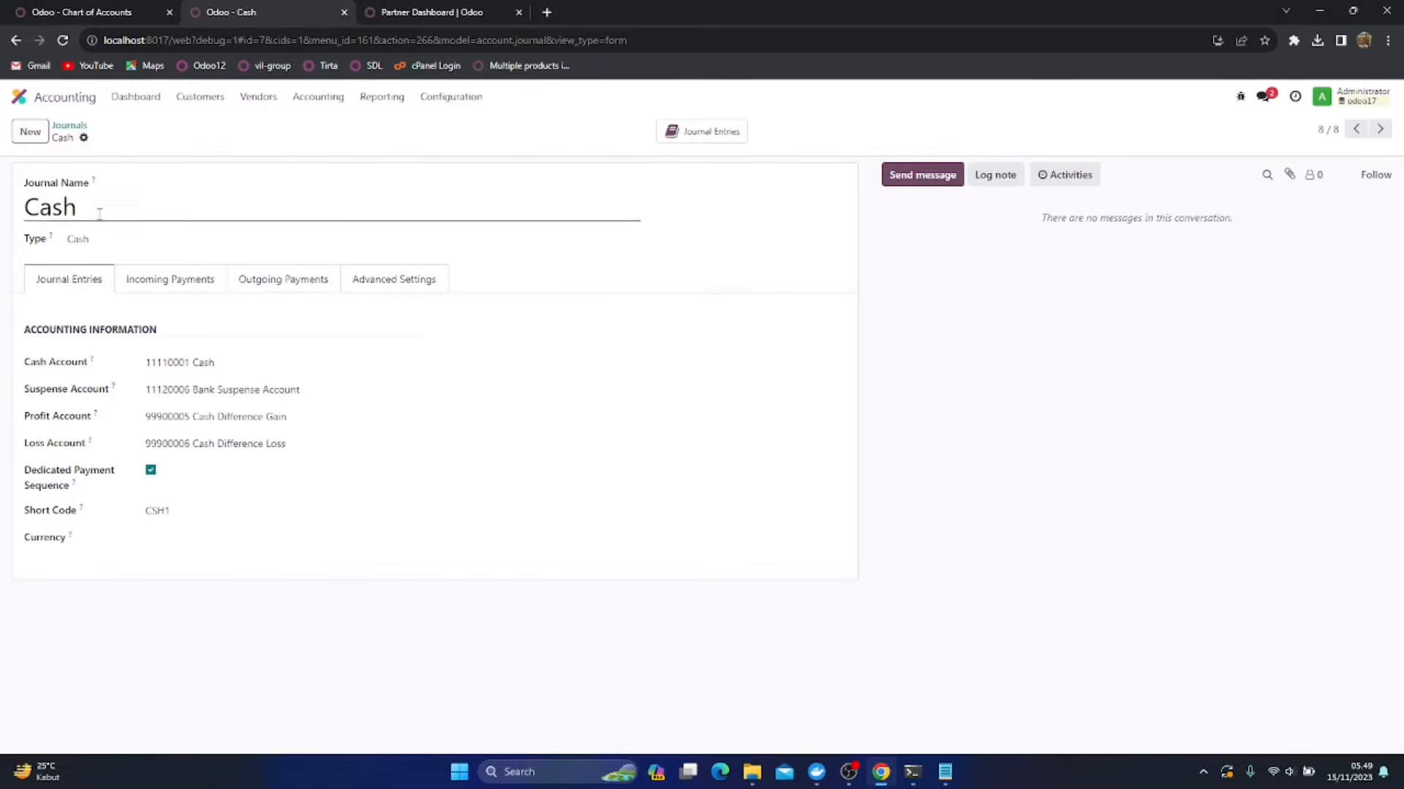
left_click_drag(79, 209, 3, 203)
type("Kas Besar")
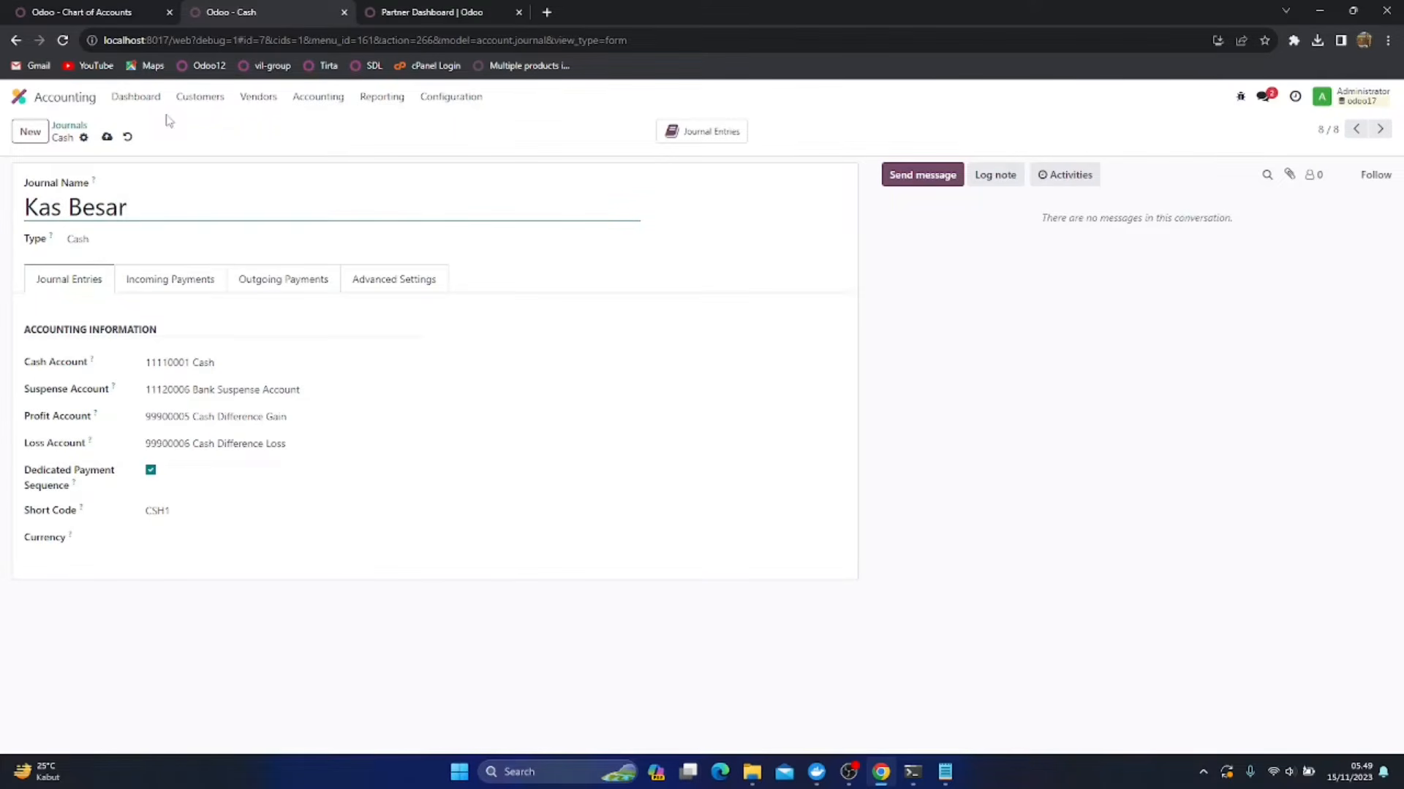
left_click(107, 137)
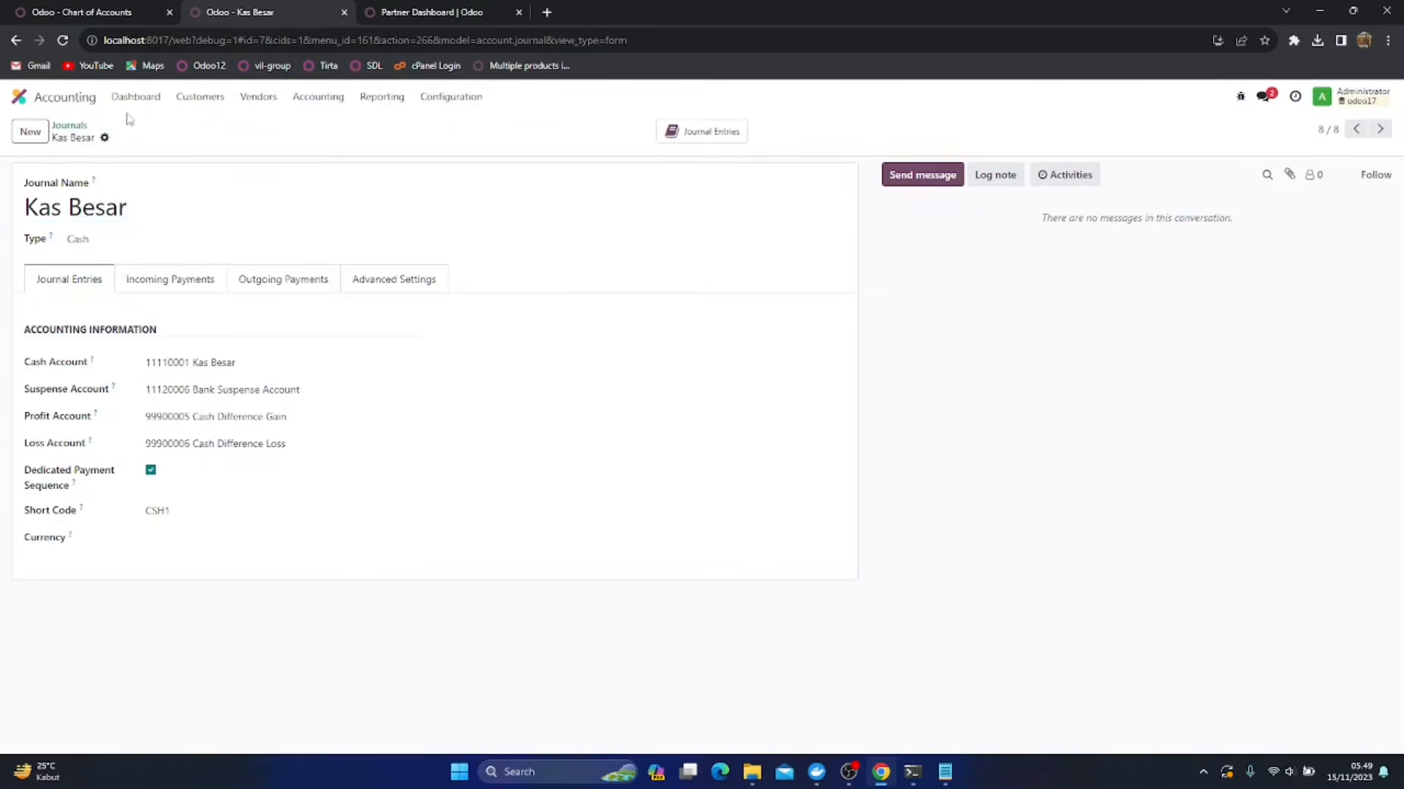
left_click(73, 127)
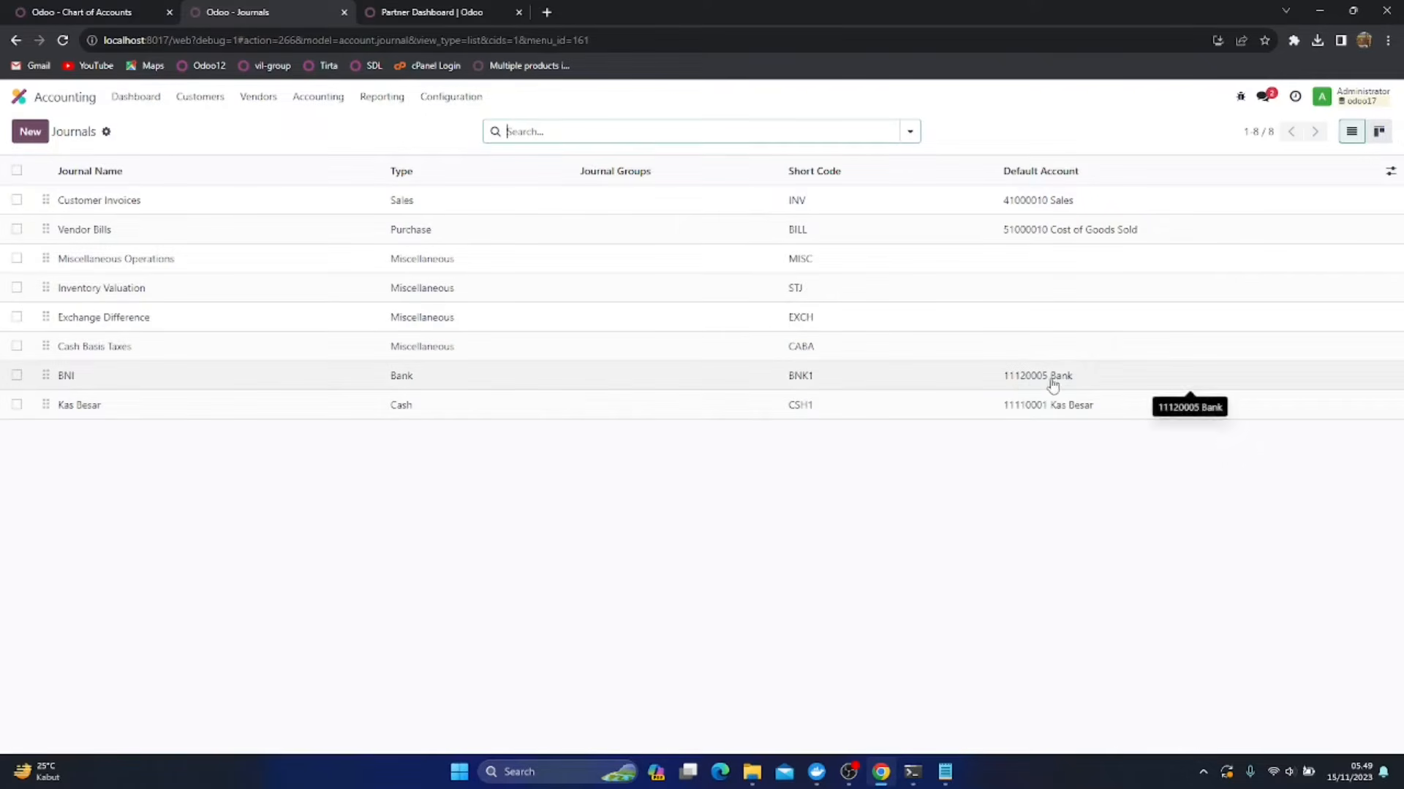
Return to the Chart of Accounts, rename account 11120005 as BNI and save the change
left_click(116, 12)
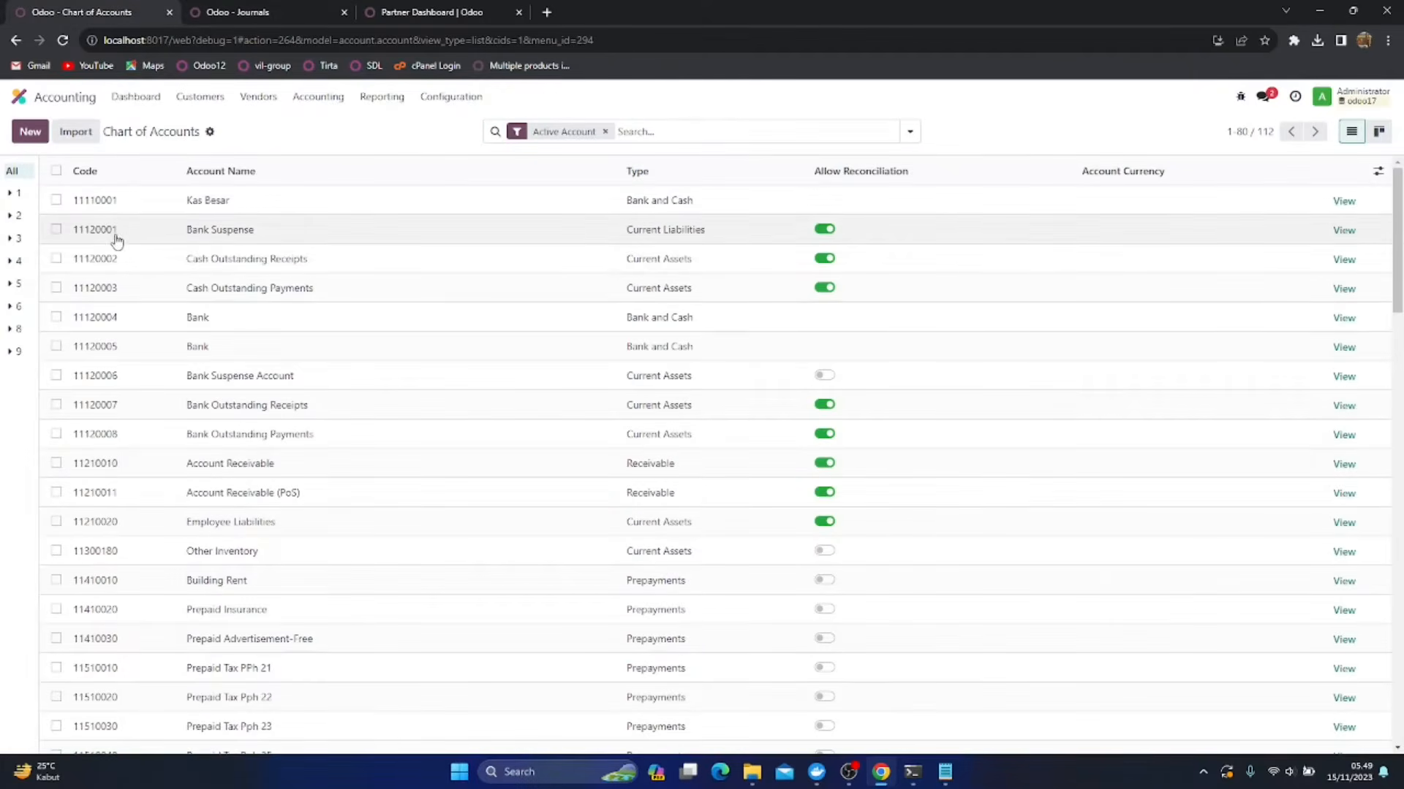
left_click(246, 348)
left_click(246, 349)
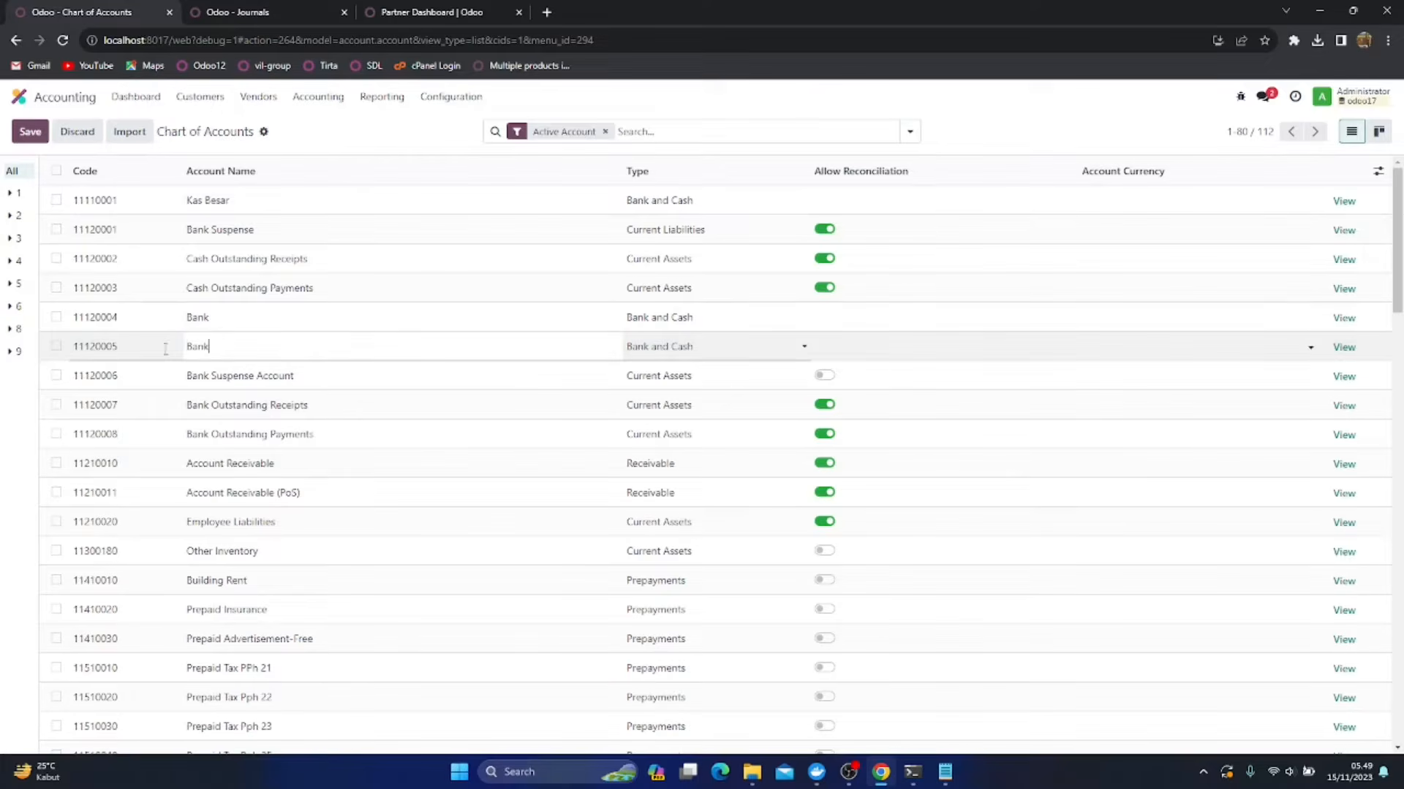
double_click(197, 341)
type("BNI")
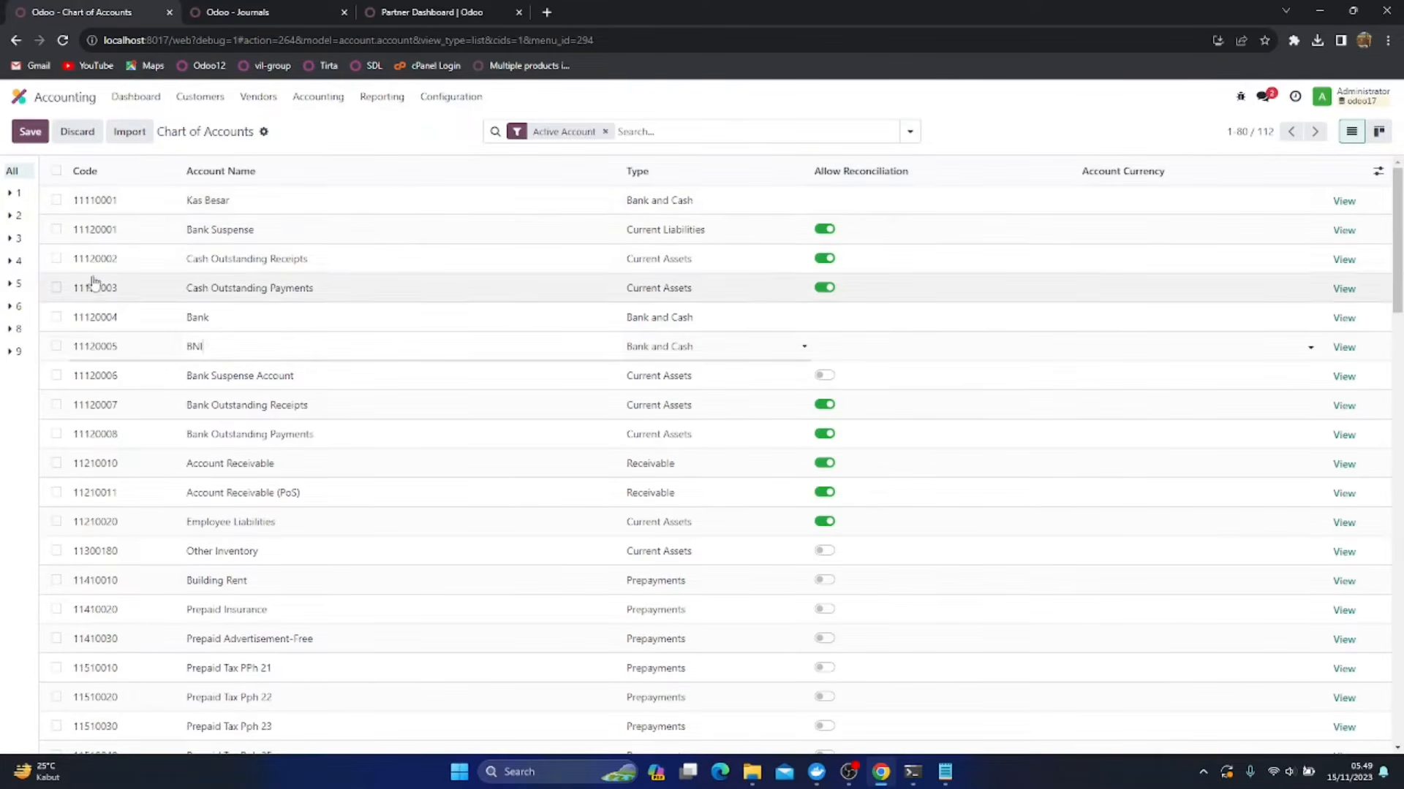
left_click(30, 131)
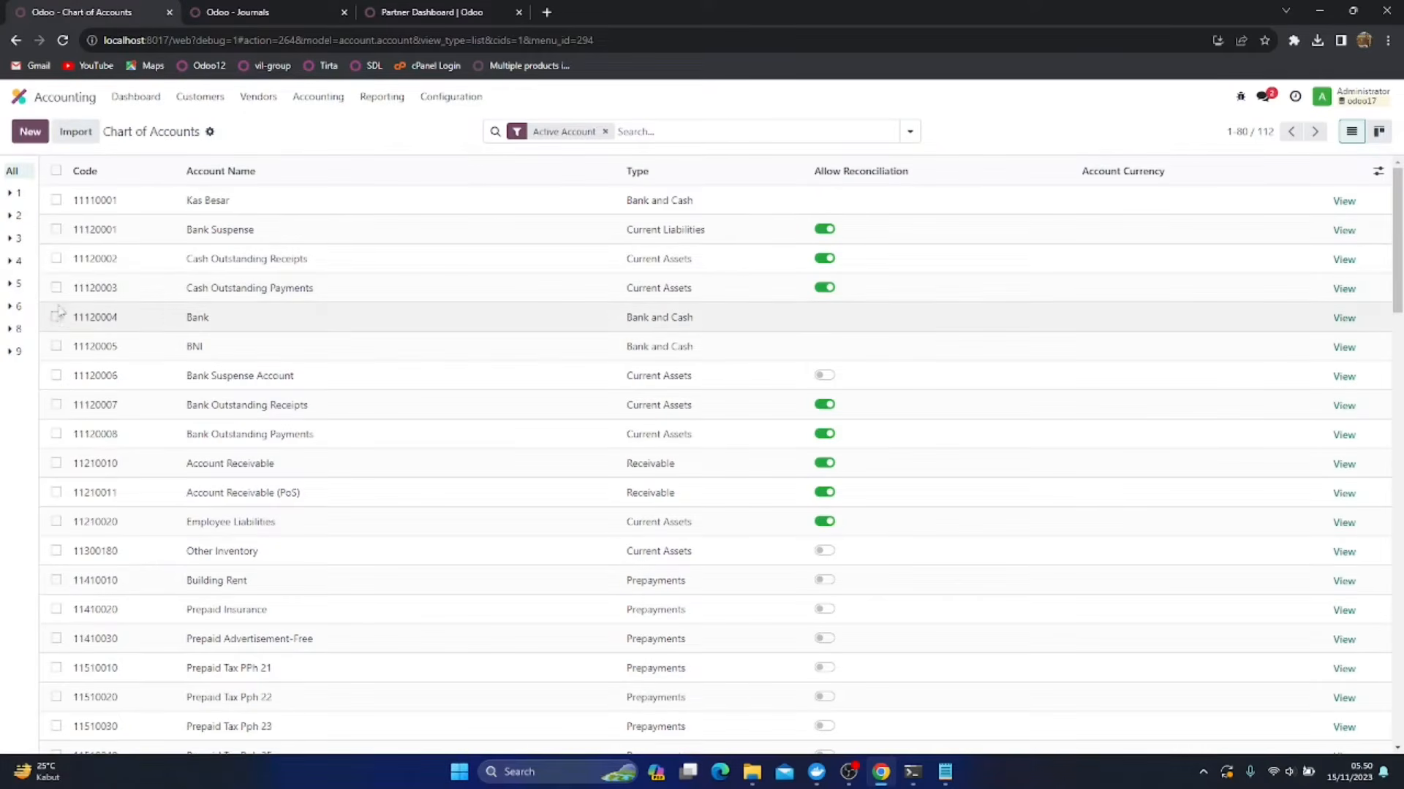
Delete account 11120004 Bank from the Chart of Accounts
left_click(56, 316)
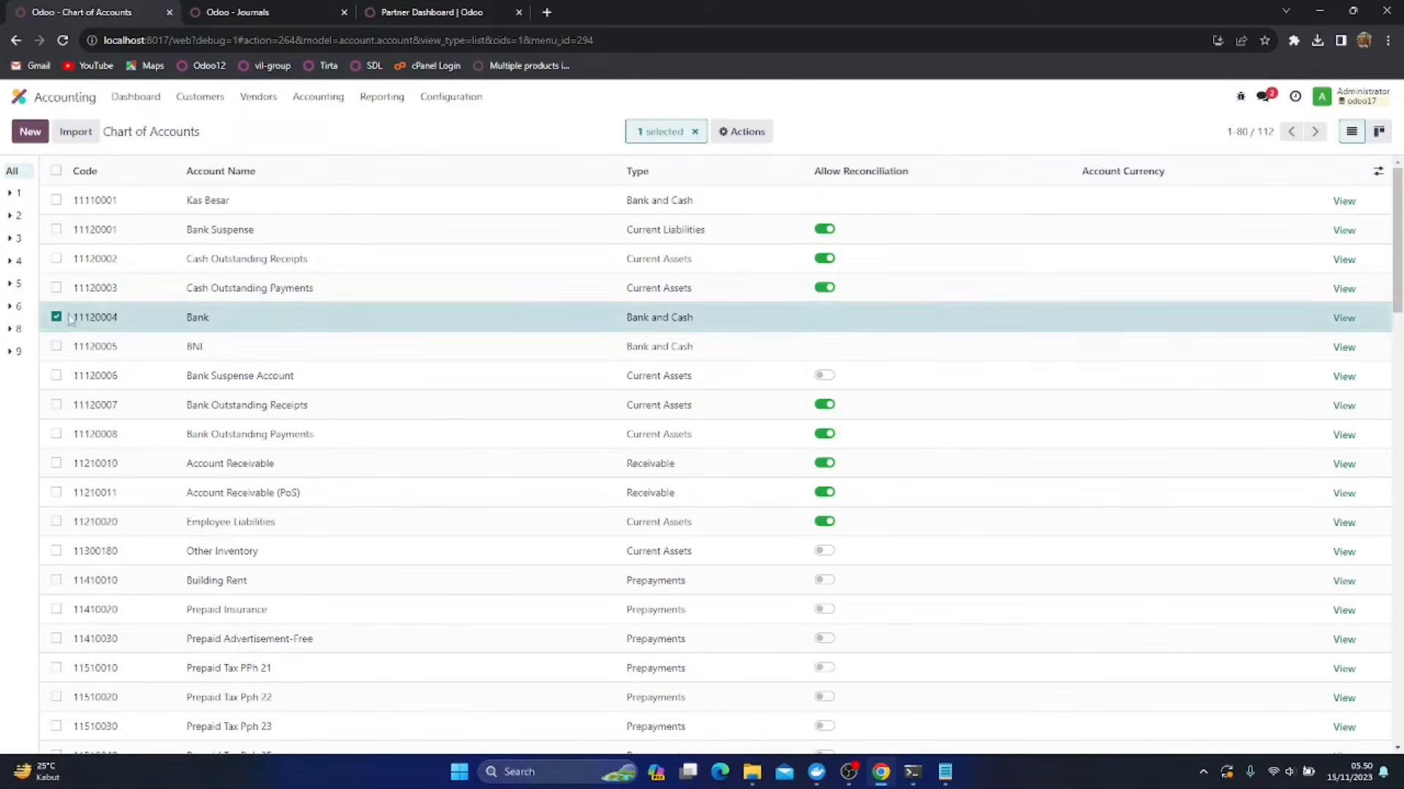
left_click(760, 135)
left_click(749, 212)
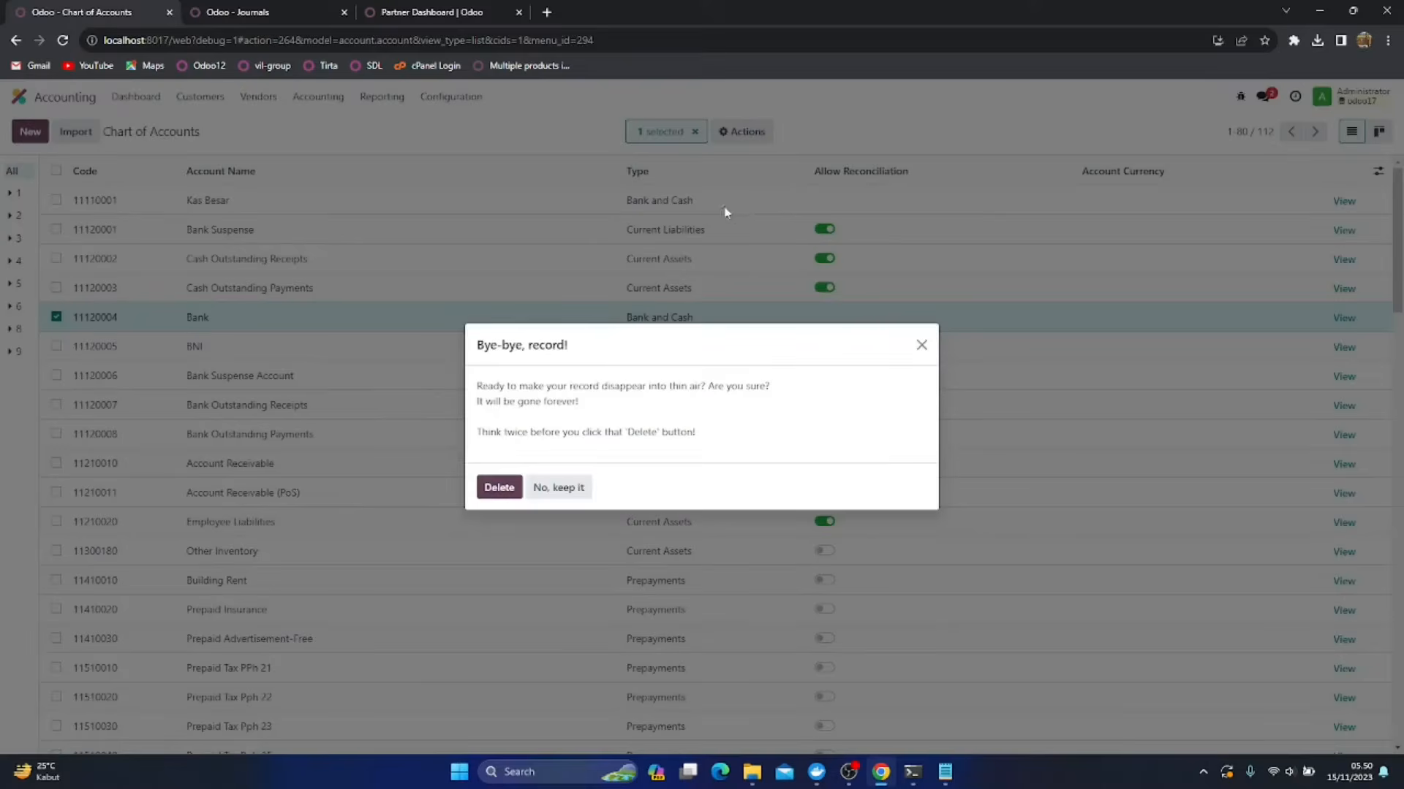
left_click(507, 490)
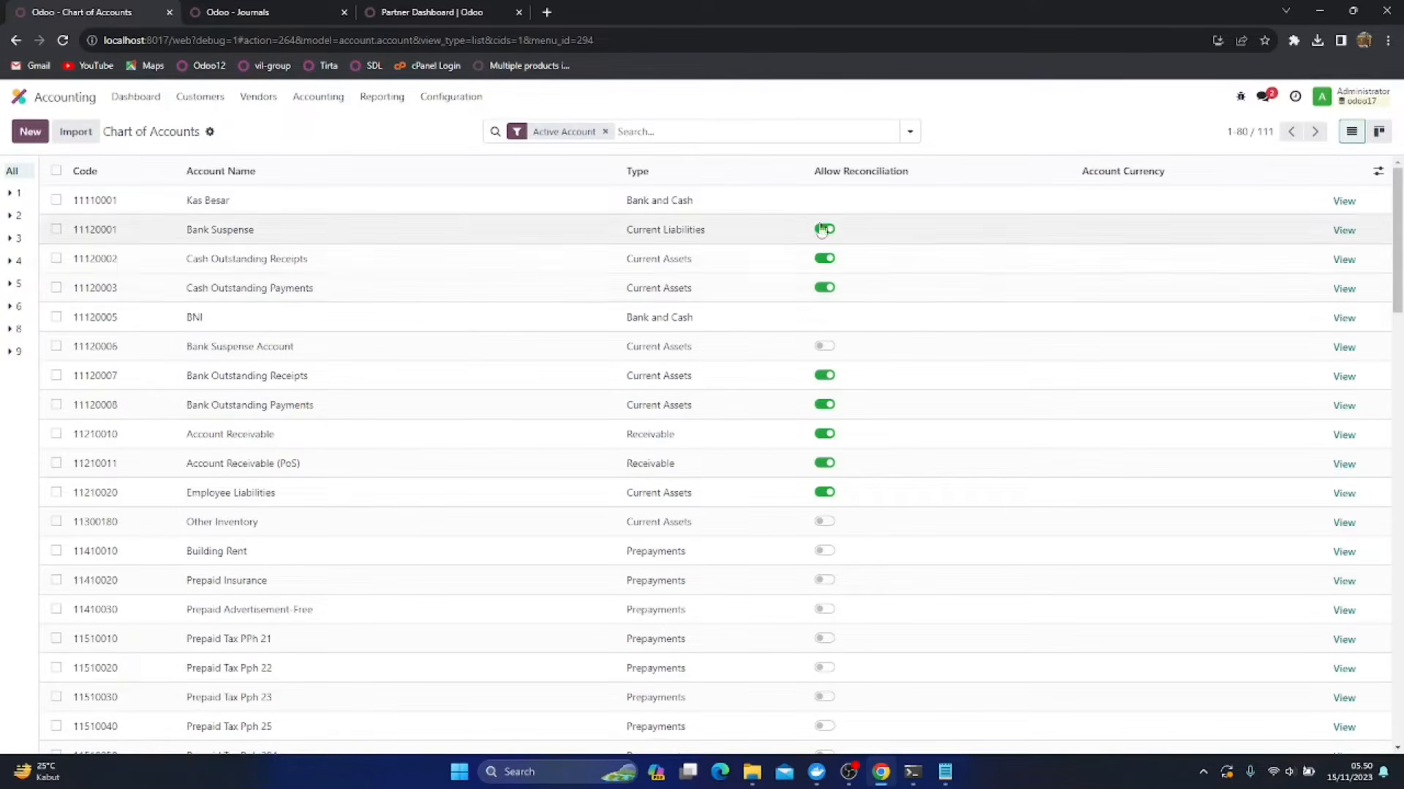
View the BNI account's details, return to the list, and rename account 11210010 as Piutang Dagang, saving the change
left_click(1345, 320)
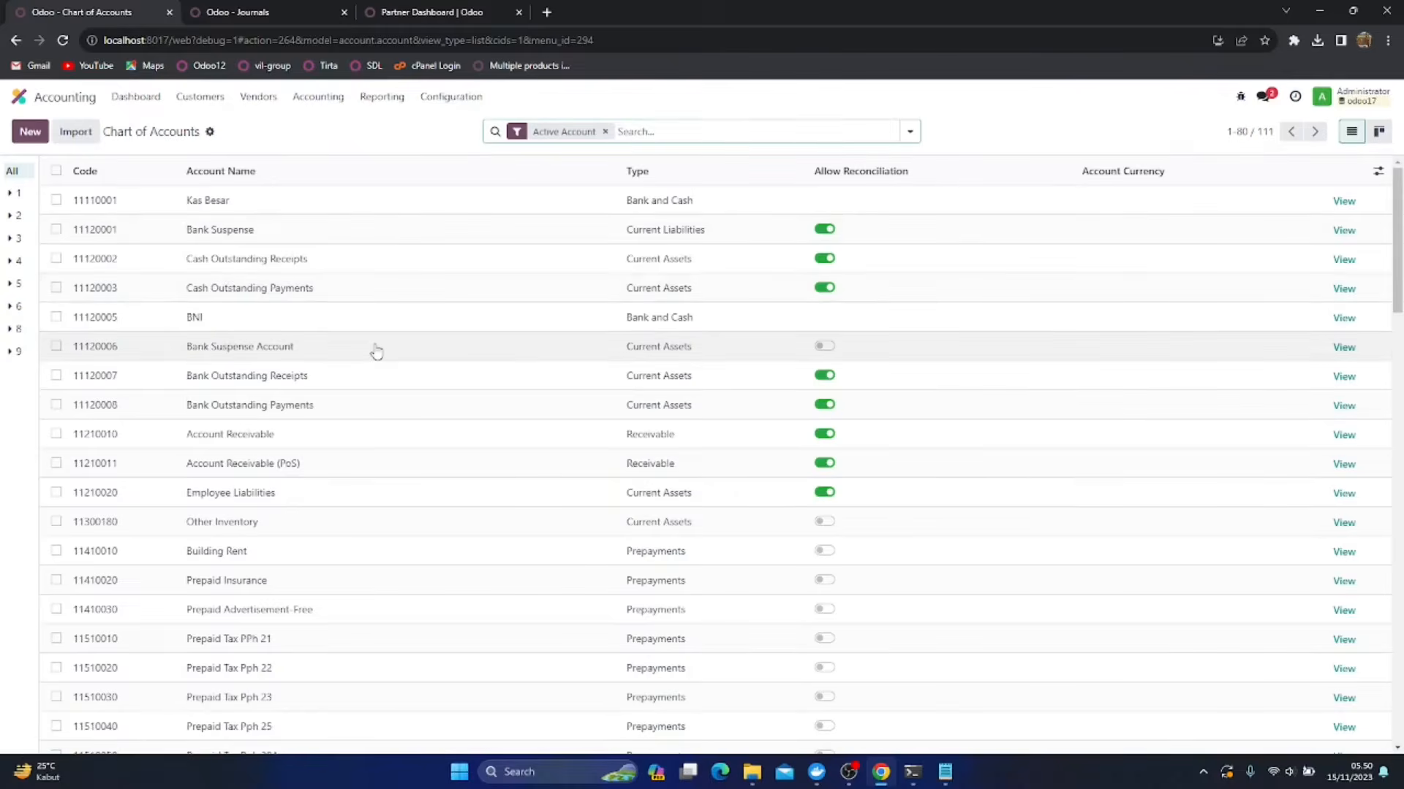
scroll(377, 352, "down", 1)
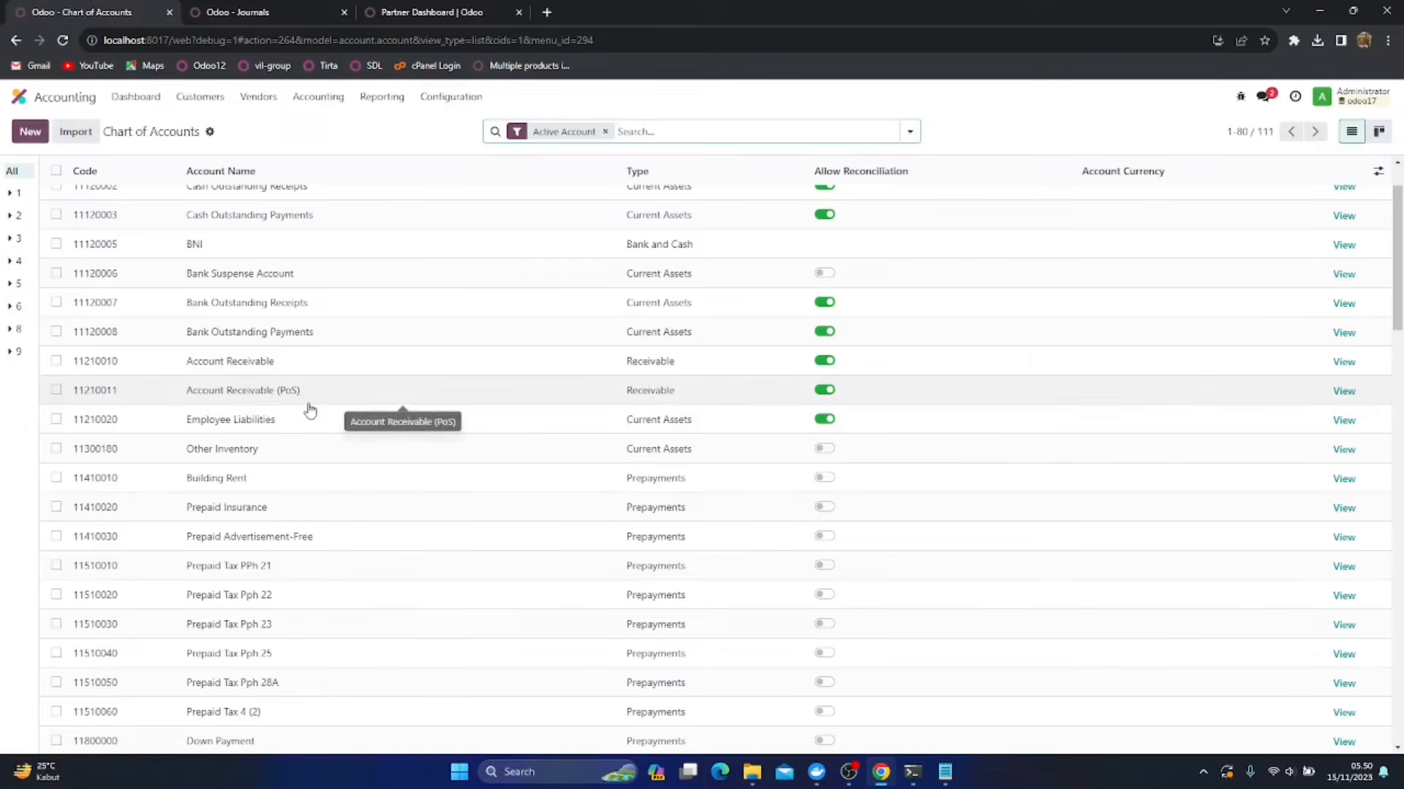
left_click(188, 369)
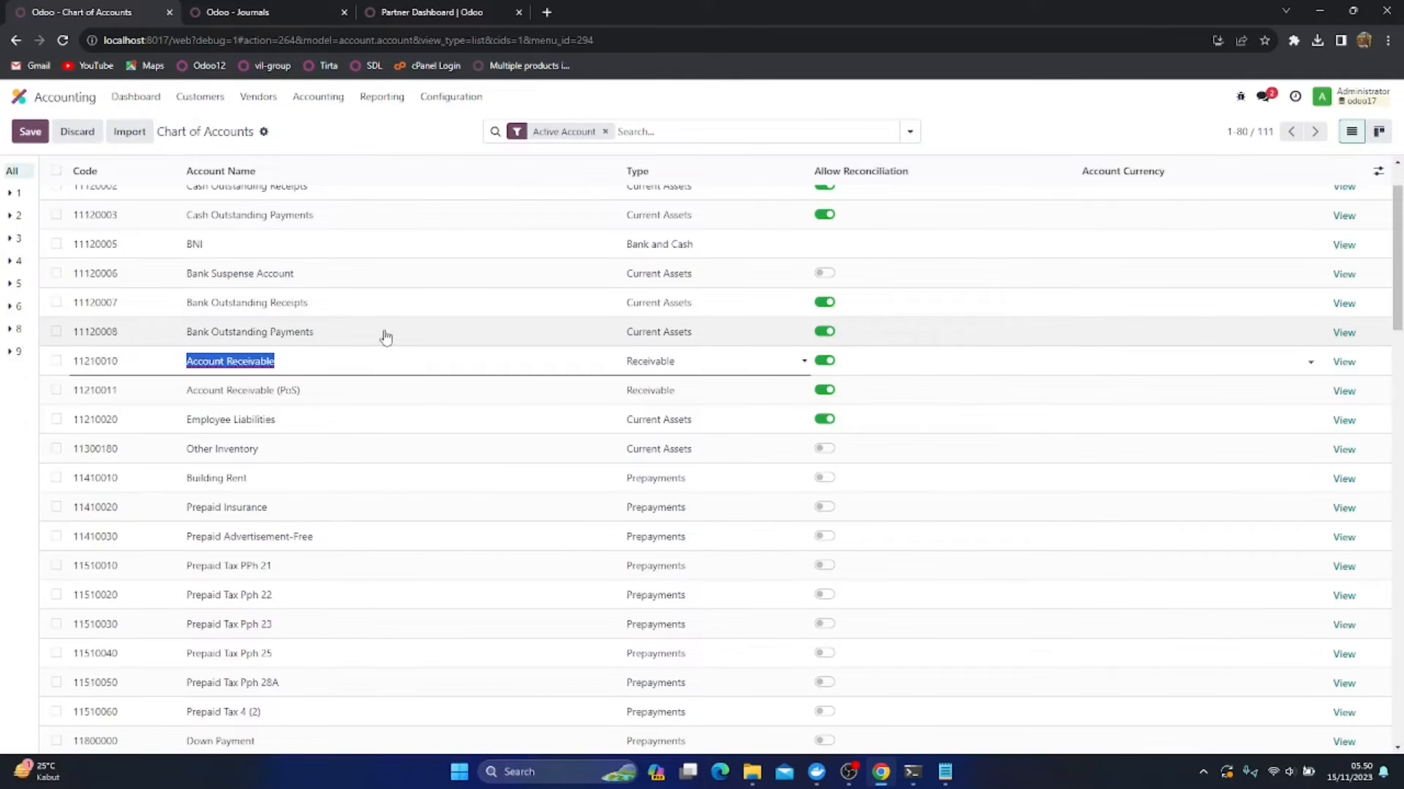
type("Piutang Dagang")
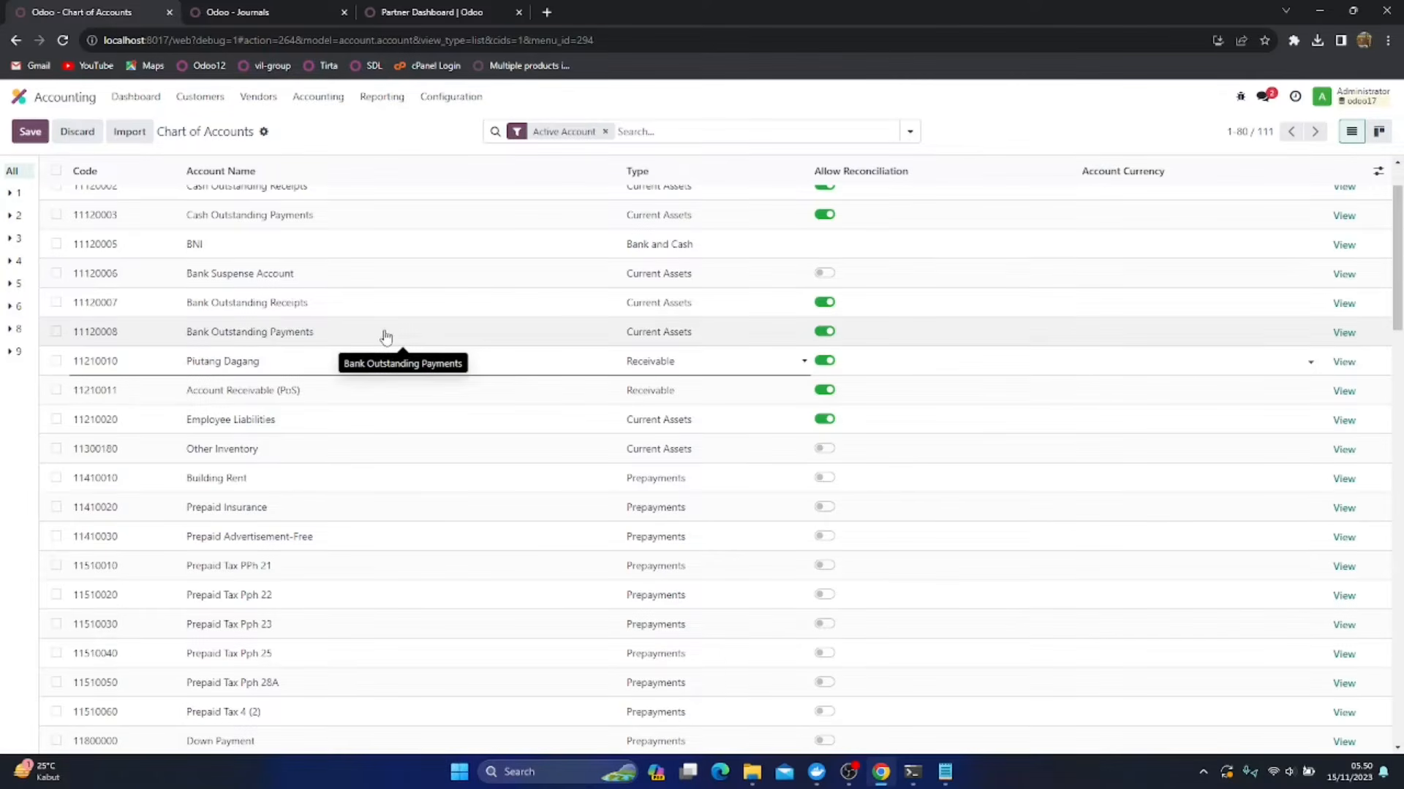
scroll(194, 304, "up", 1)
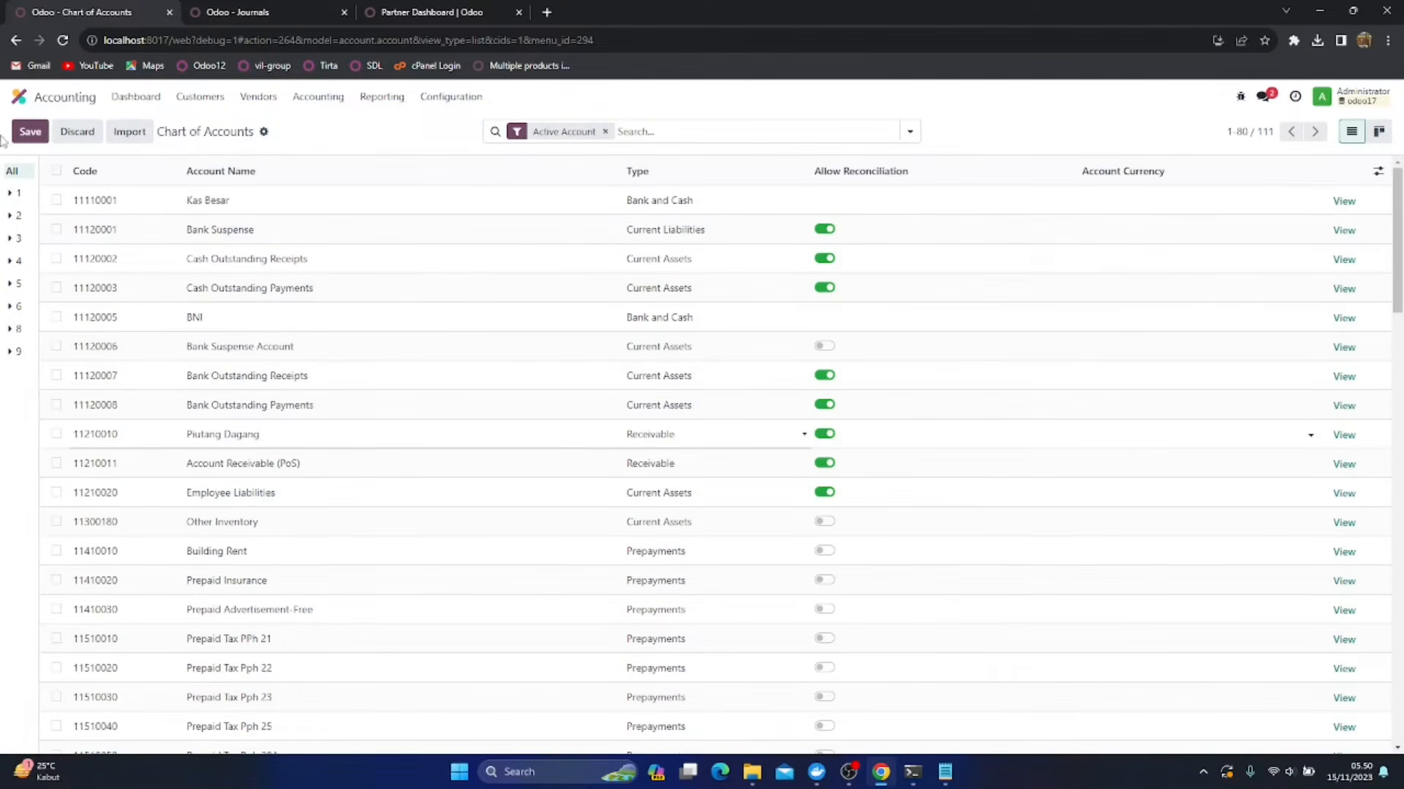
left_click(30, 132)
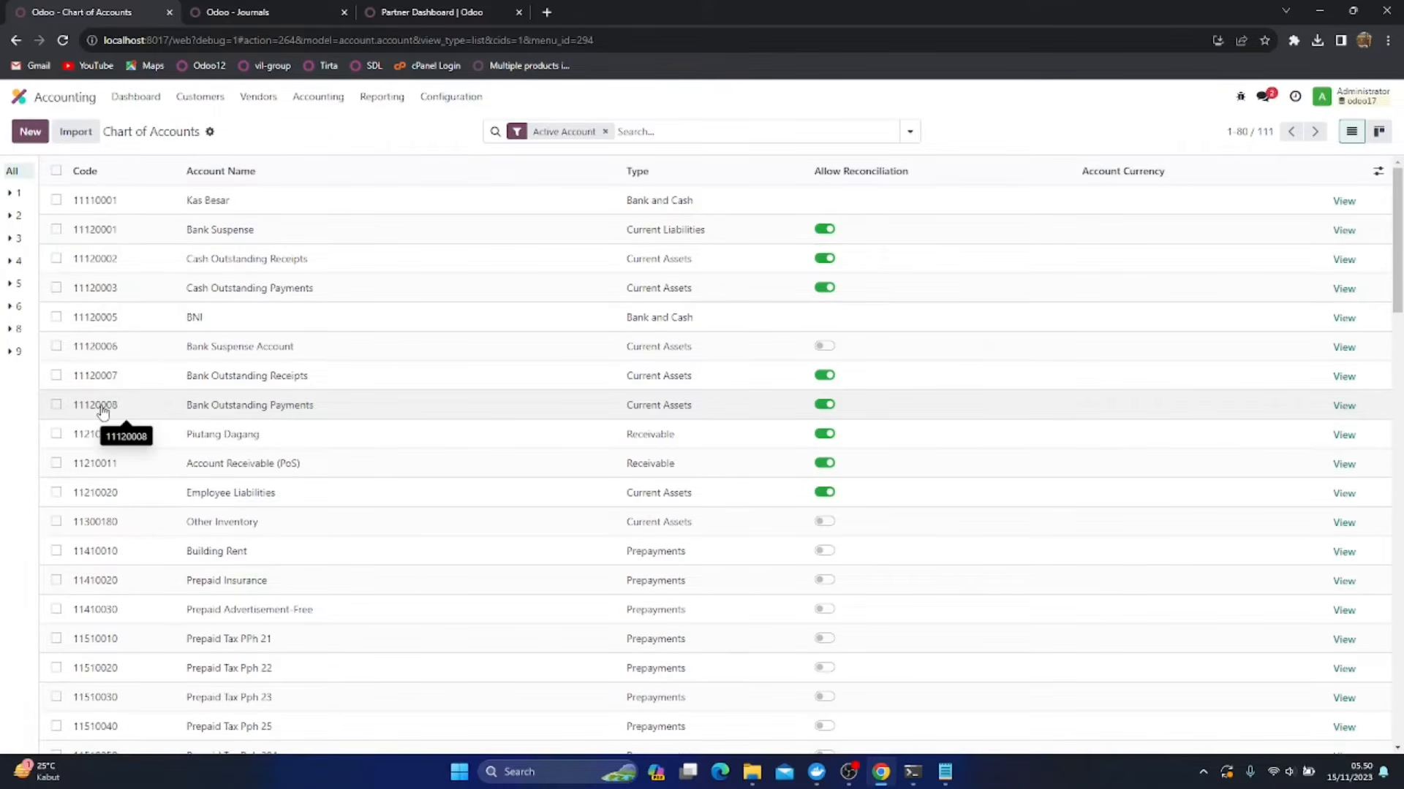
Rename account 21100010 Trade Receivable as Hutang Dagang and save the change
scroll(102, 411, "down", 1)
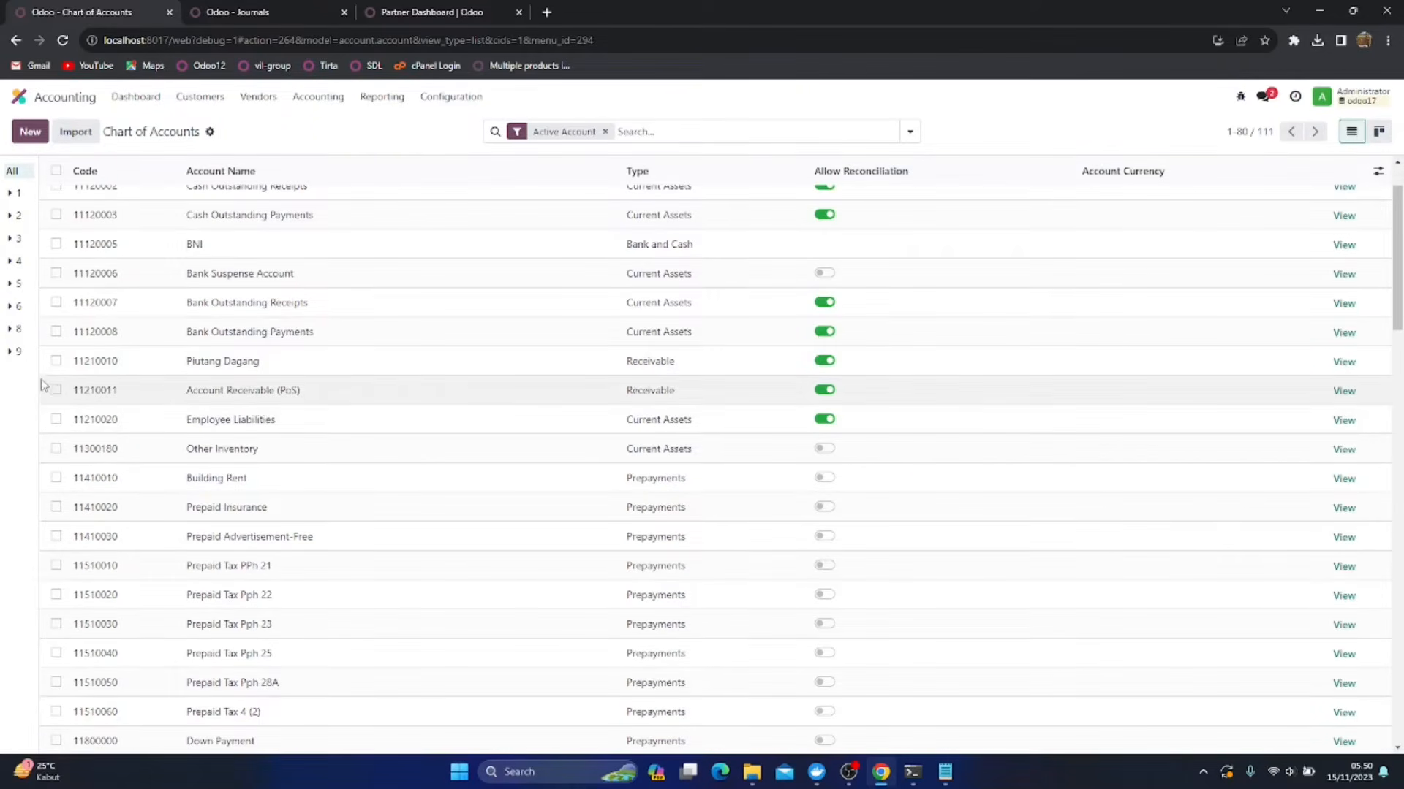
scroll(275, 465, "down", 6)
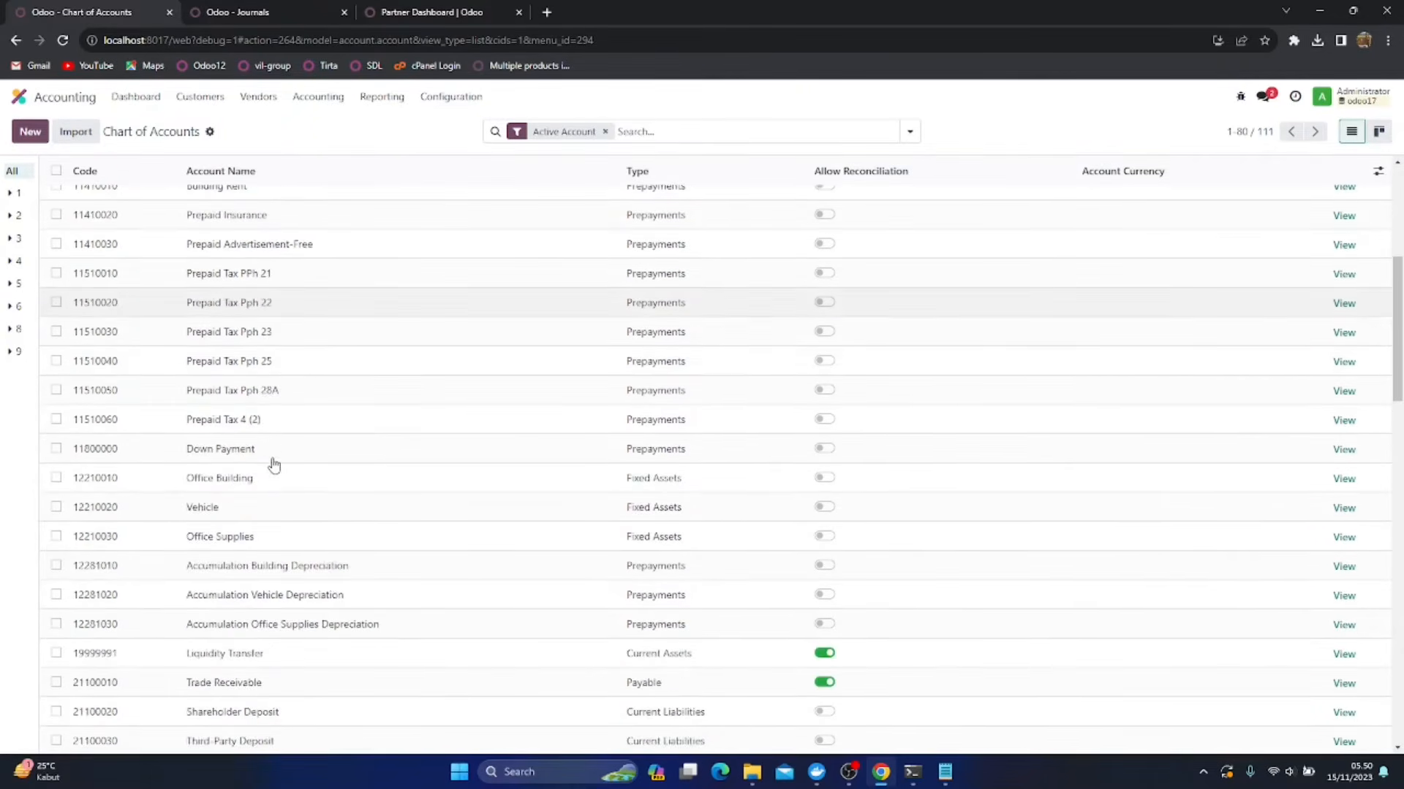
left_click(224, 548)
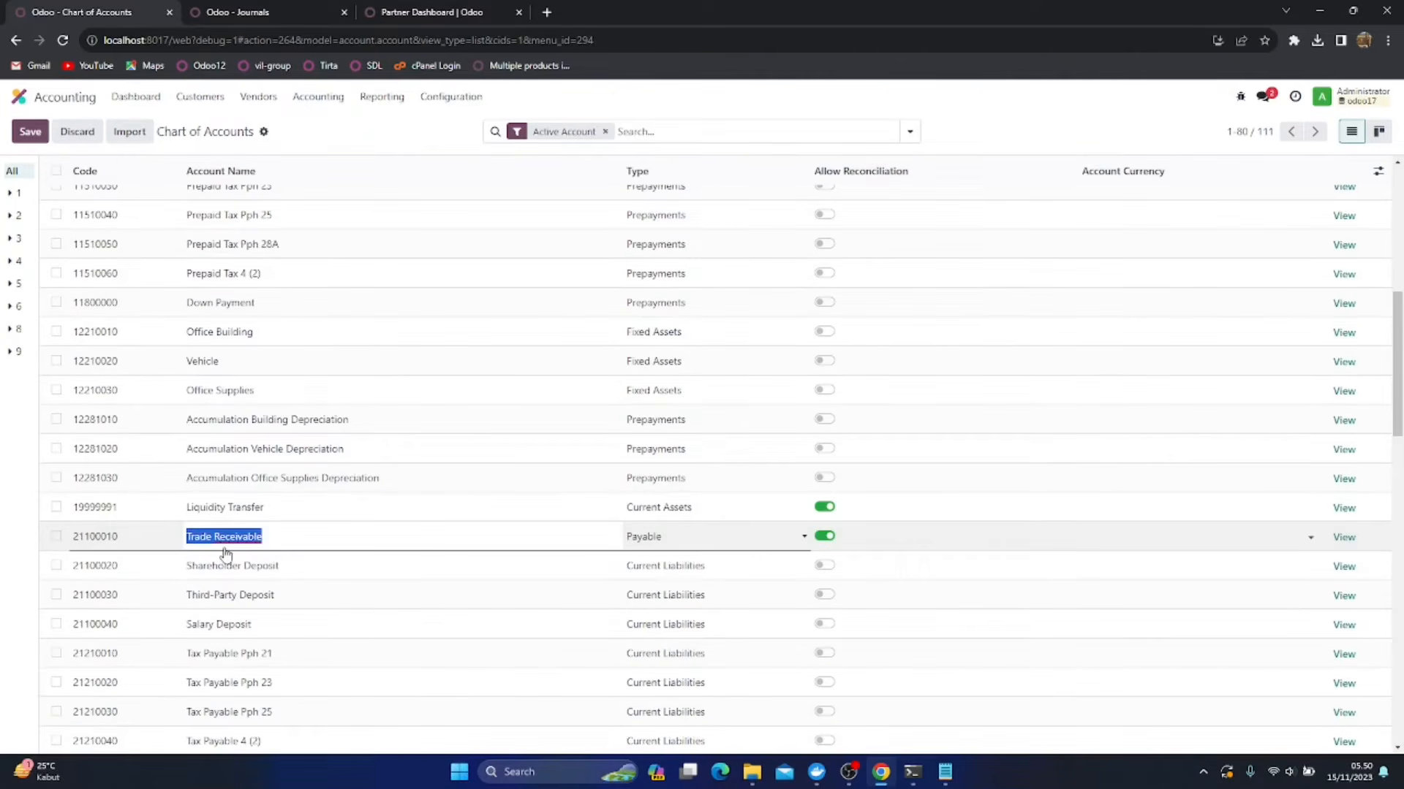
type("Hutang Dagang")
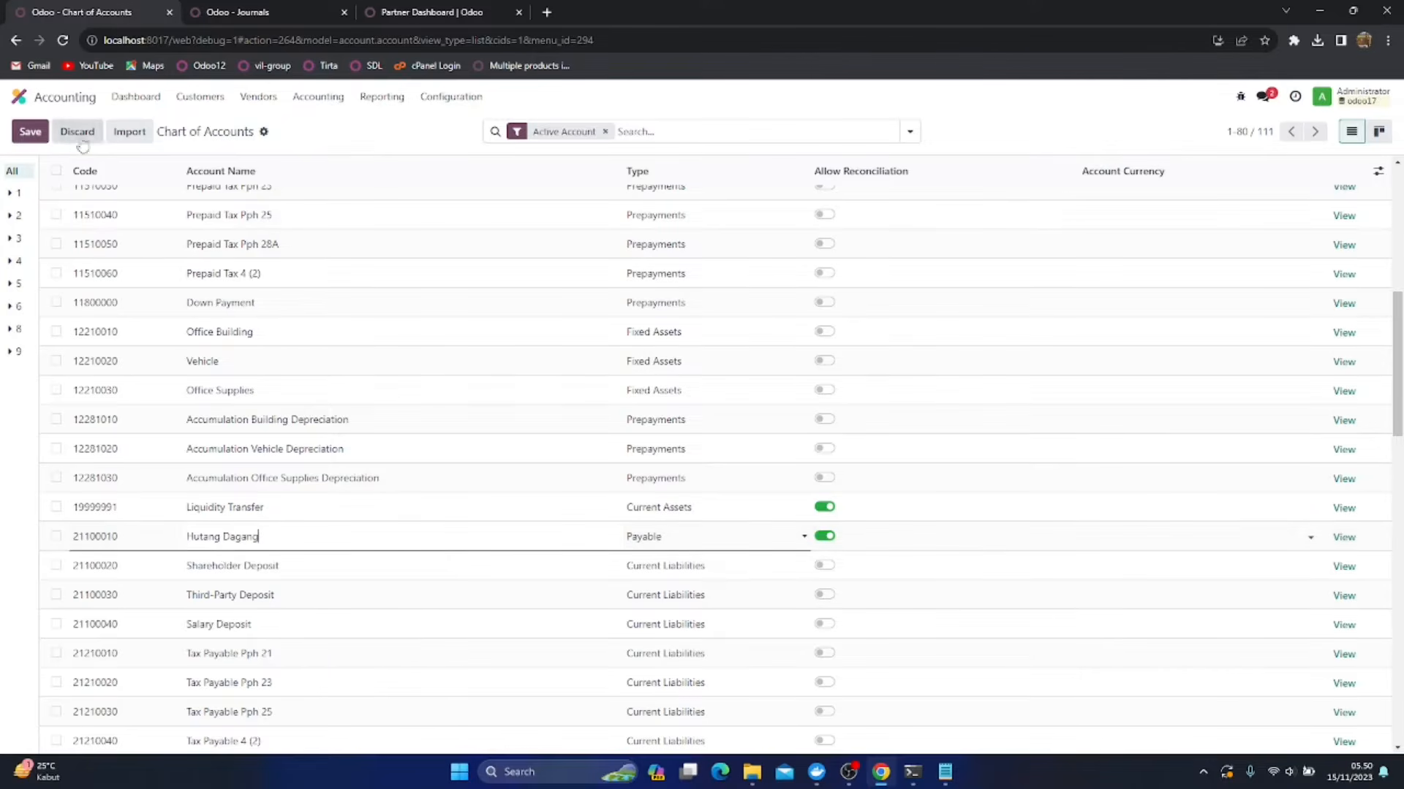
left_click(30, 131)
Check the product categories listed in the opening balance note, then return to the Chart of Accounts
scroll(444, 408, "up", 2)
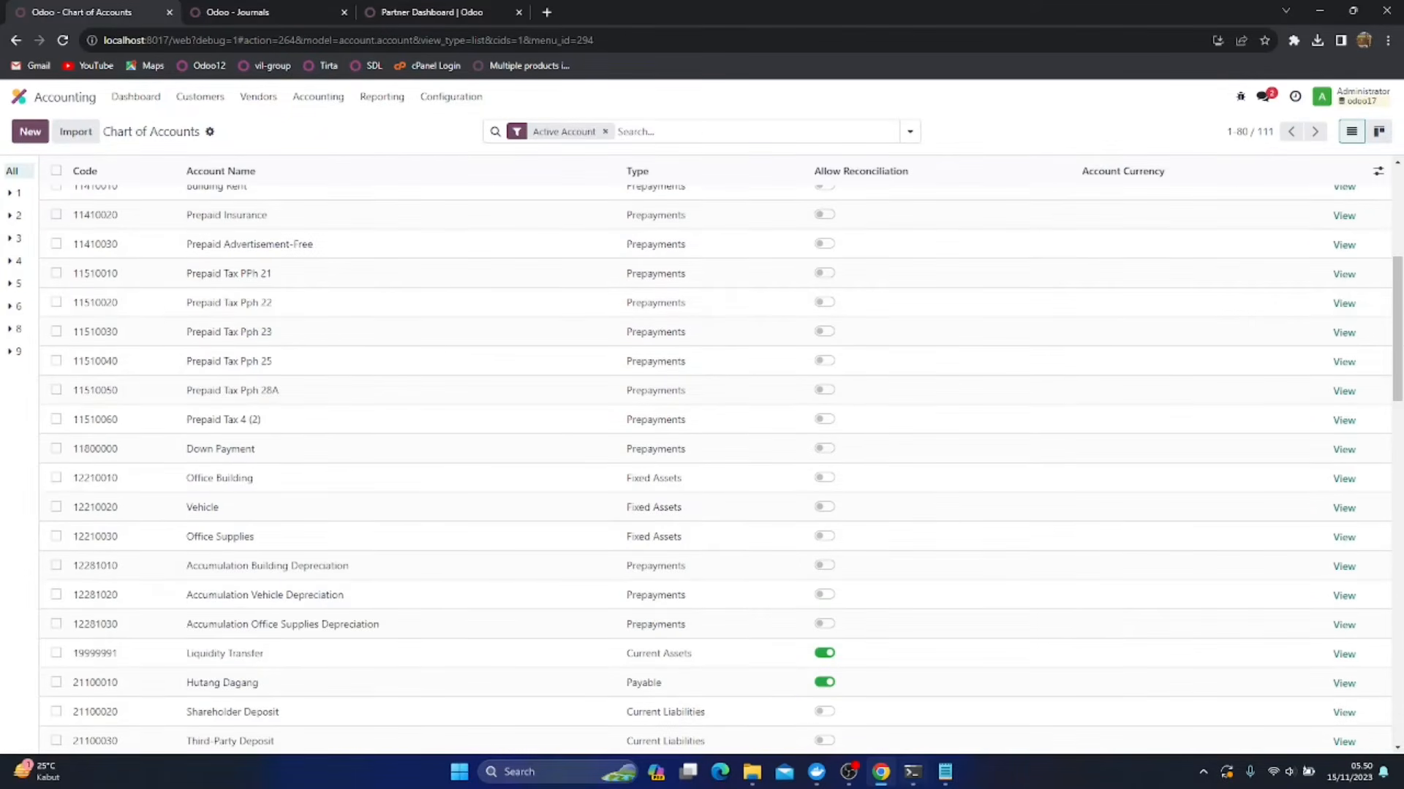
left_click(945, 772)
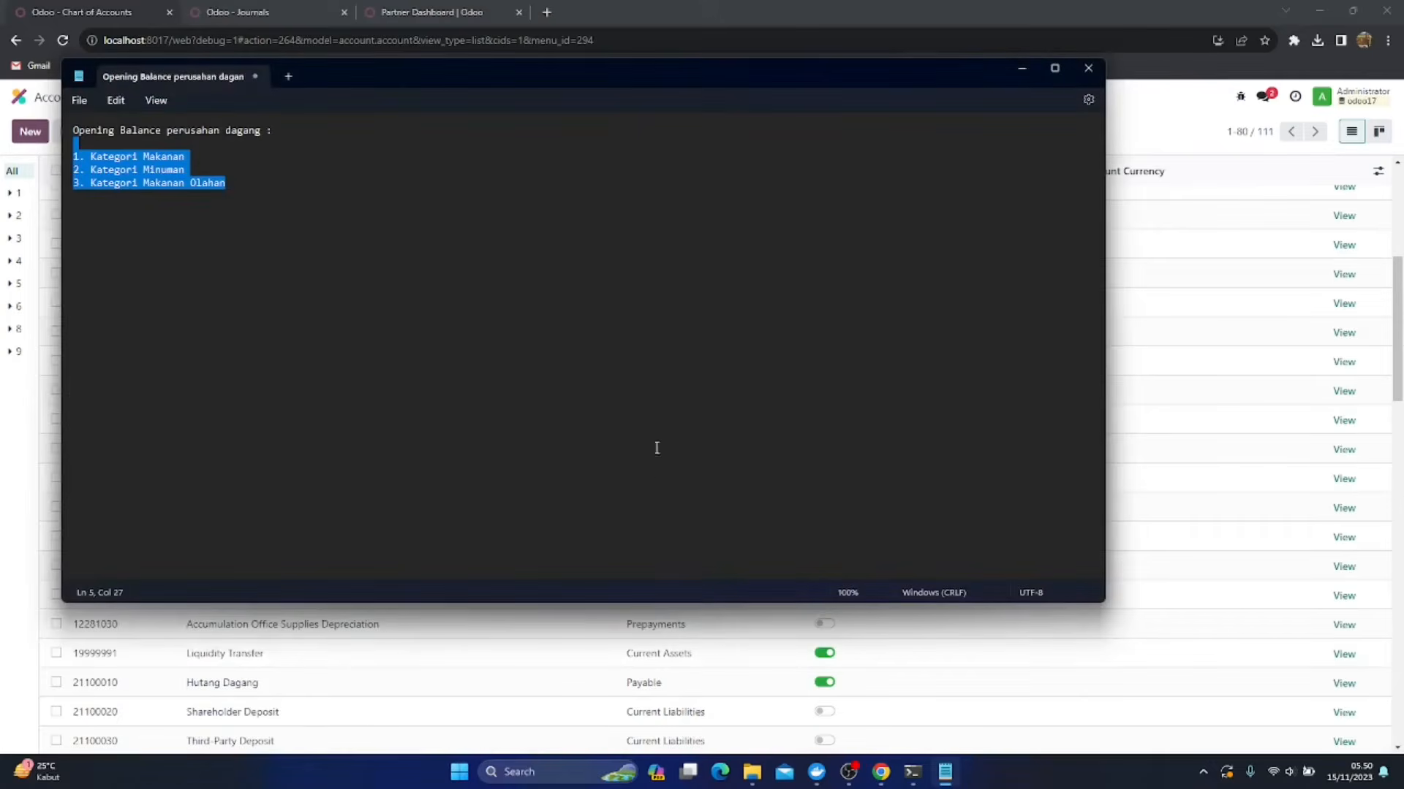
left_click(219, 232)
left_click(821, 16)
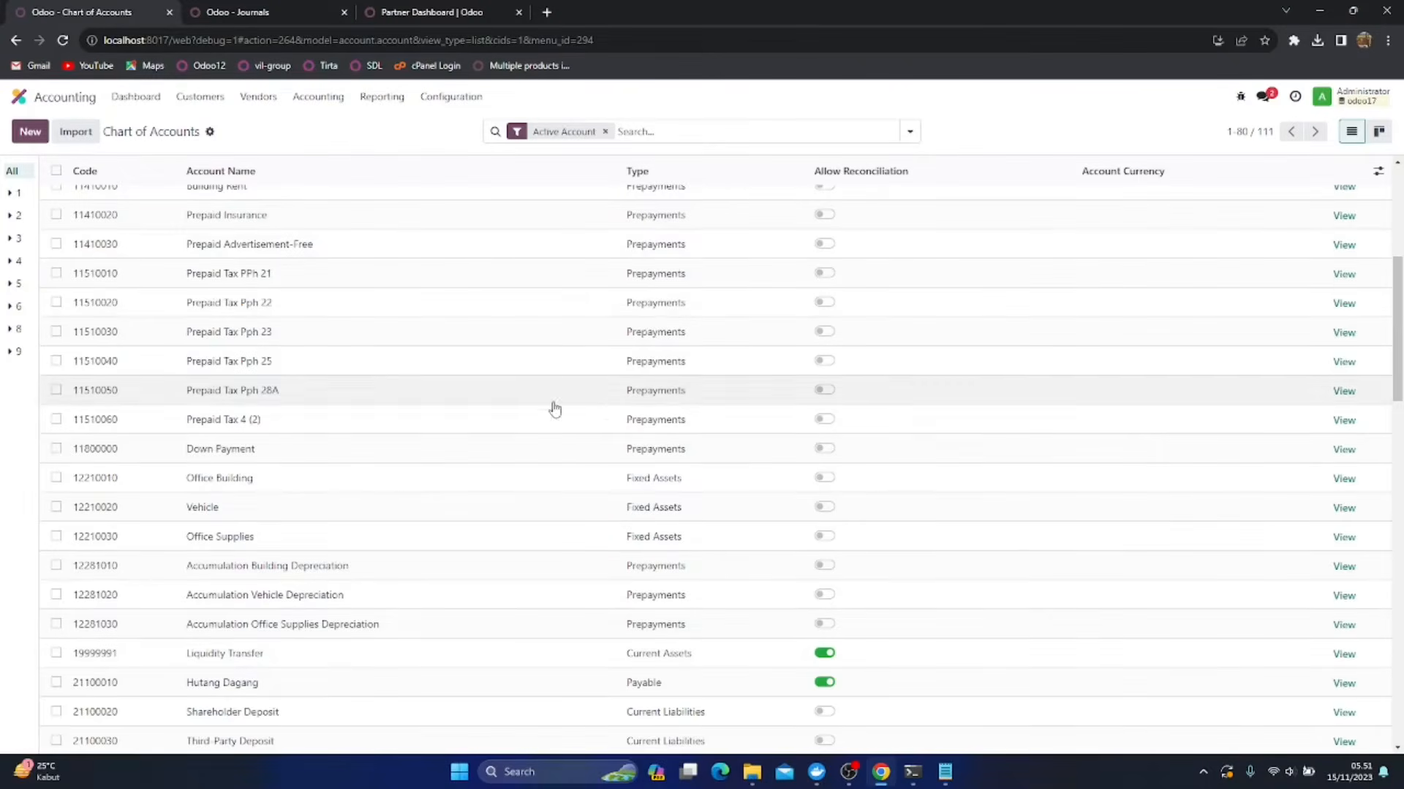
Duplicate account 11210020 Employee Liabilities and turn off reconciliation for the copy
scroll(564, 401, "up", 3)
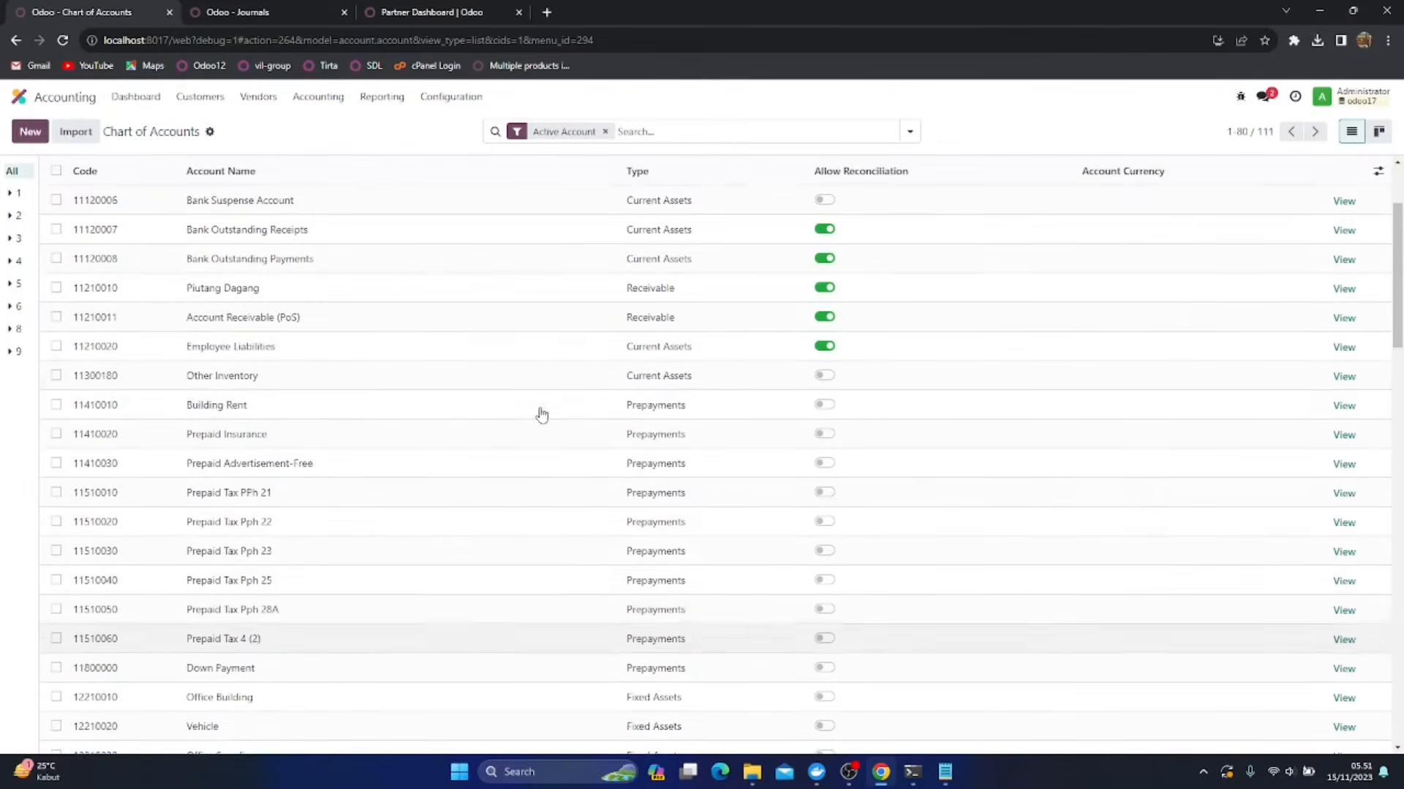
left_click(57, 346)
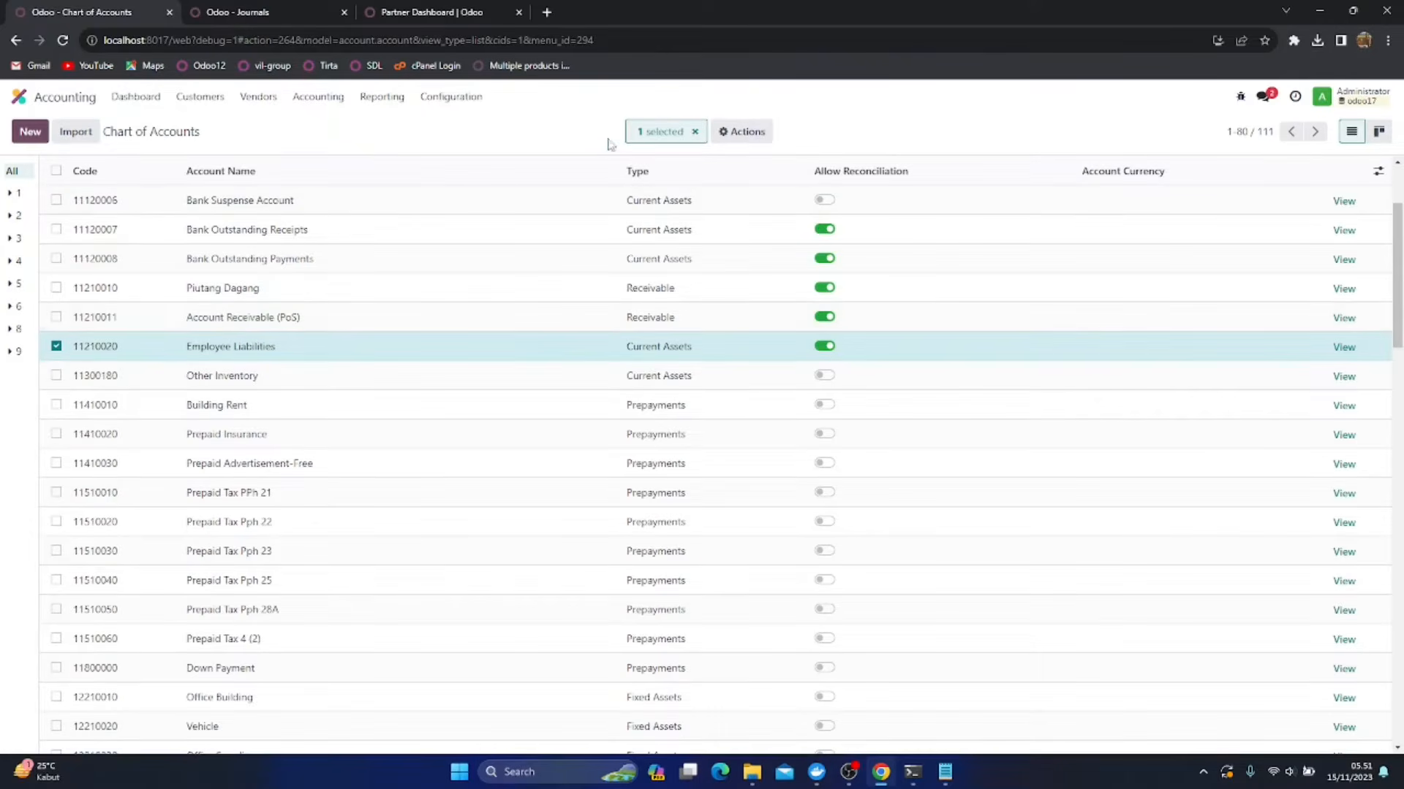
left_click(758, 138)
left_click(746, 222)
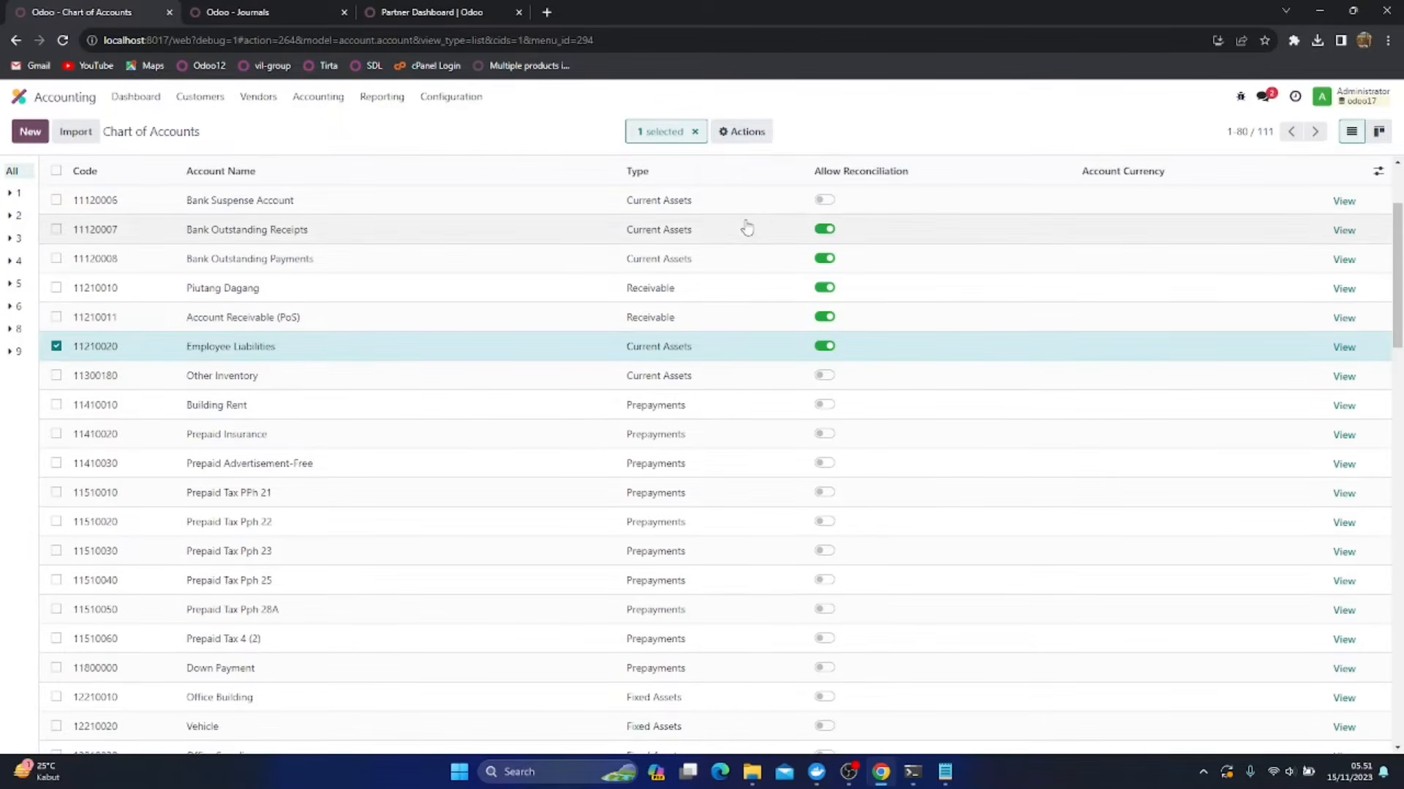
left_click(822, 377)
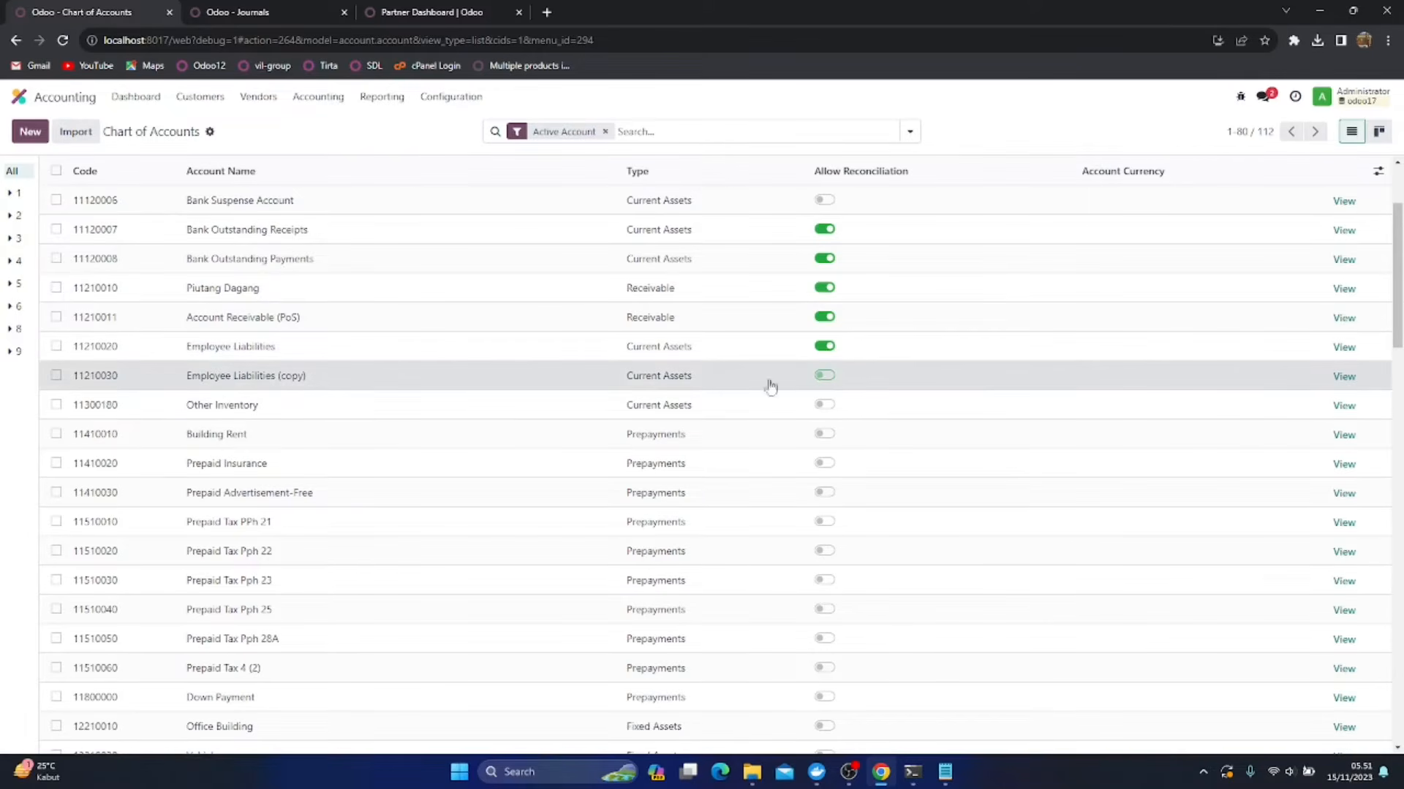
Rename the Employee Liabilities copy as Persediaan Makanan and save it
left_click(272, 375)
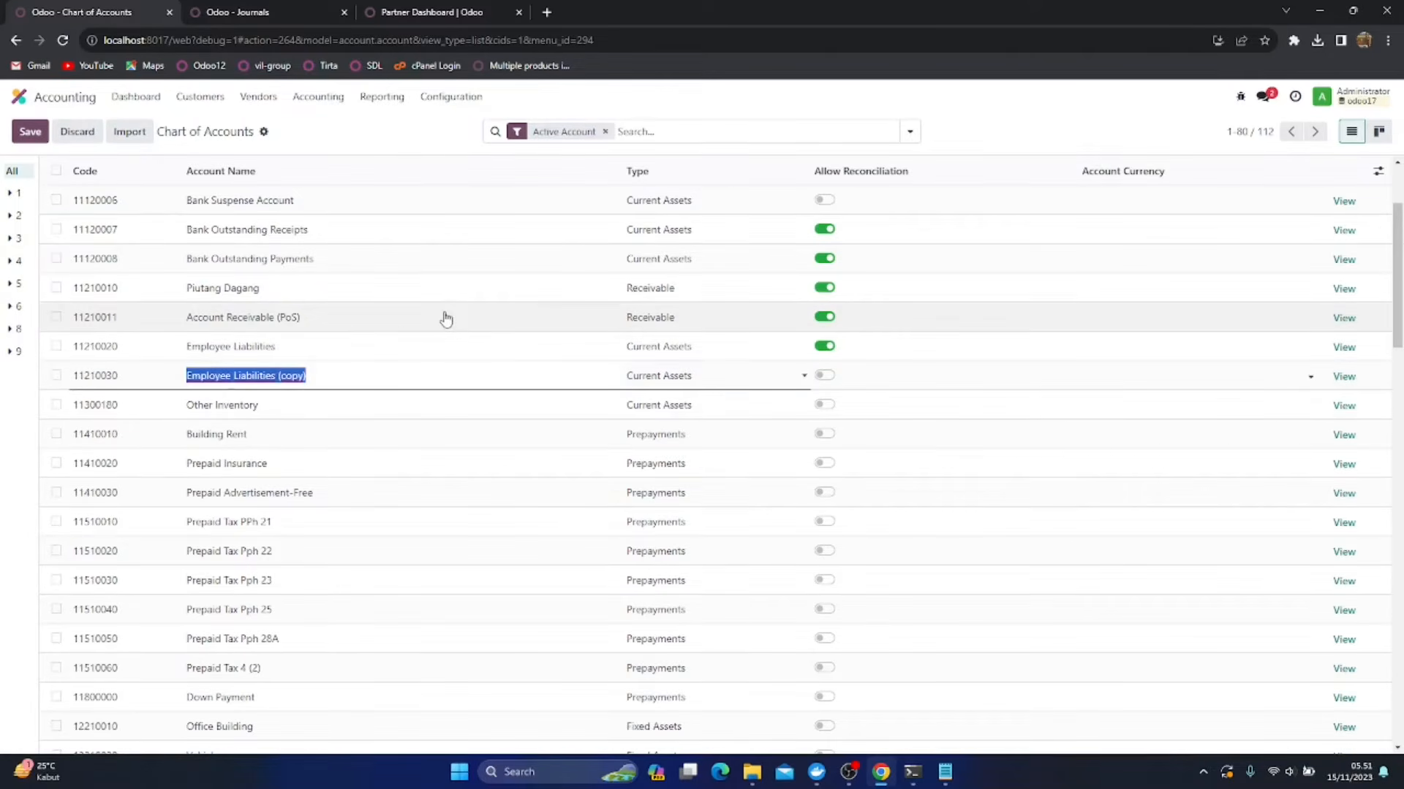
type("Persediaan Makanan")
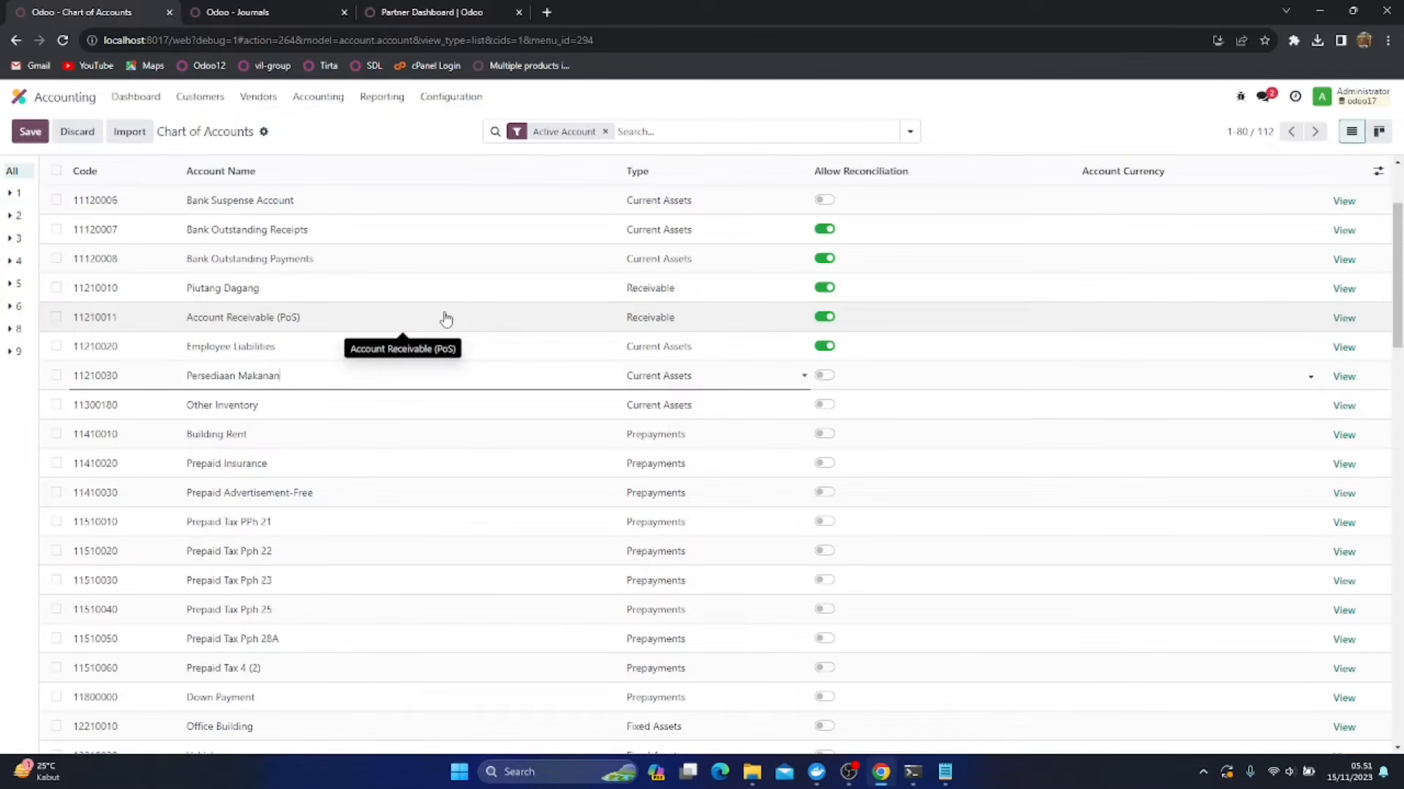
left_click(30, 131)
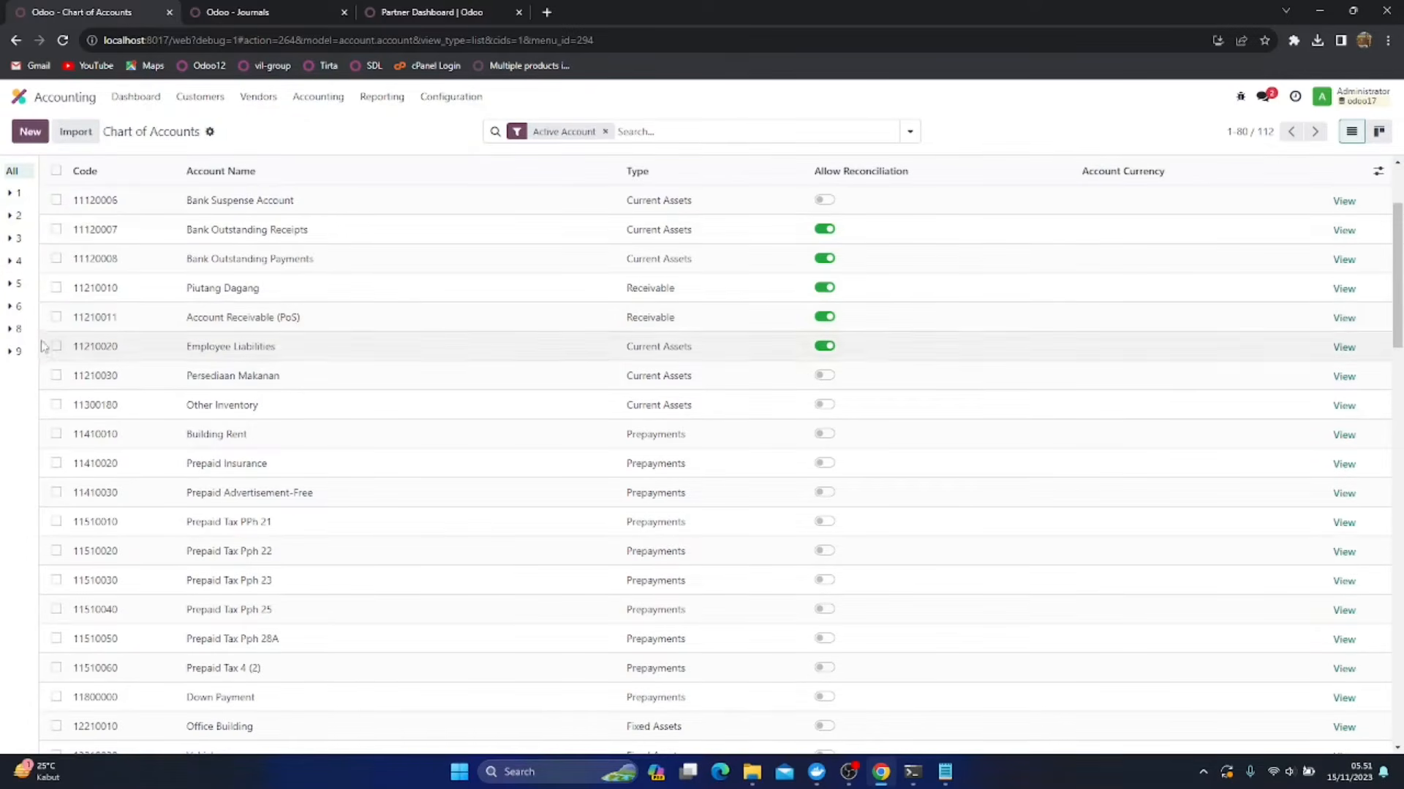
Duplicate the Persediaan Makanan account, rename the copy as Persediaan Minuman and save it
left_click(56, 376)
left_click(737, 133)
left_click(745, 223)
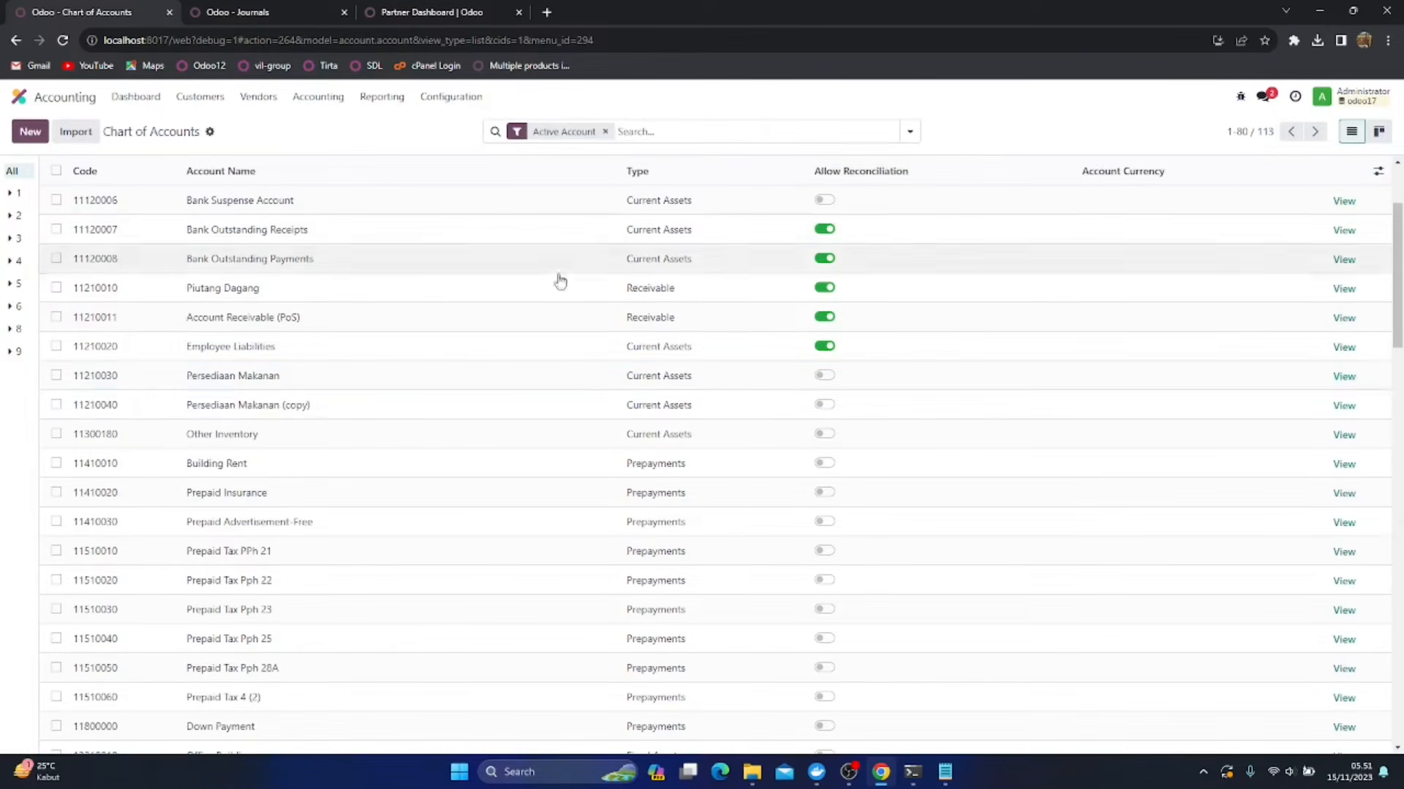
left_click(277, 414)
left_click(342, 407)
key("ctrl+shift+Left")
key("ctrl+shift+Left")
key("ctrl+shift+Left")
key("ctrl+shift+Left")
type("Minum")
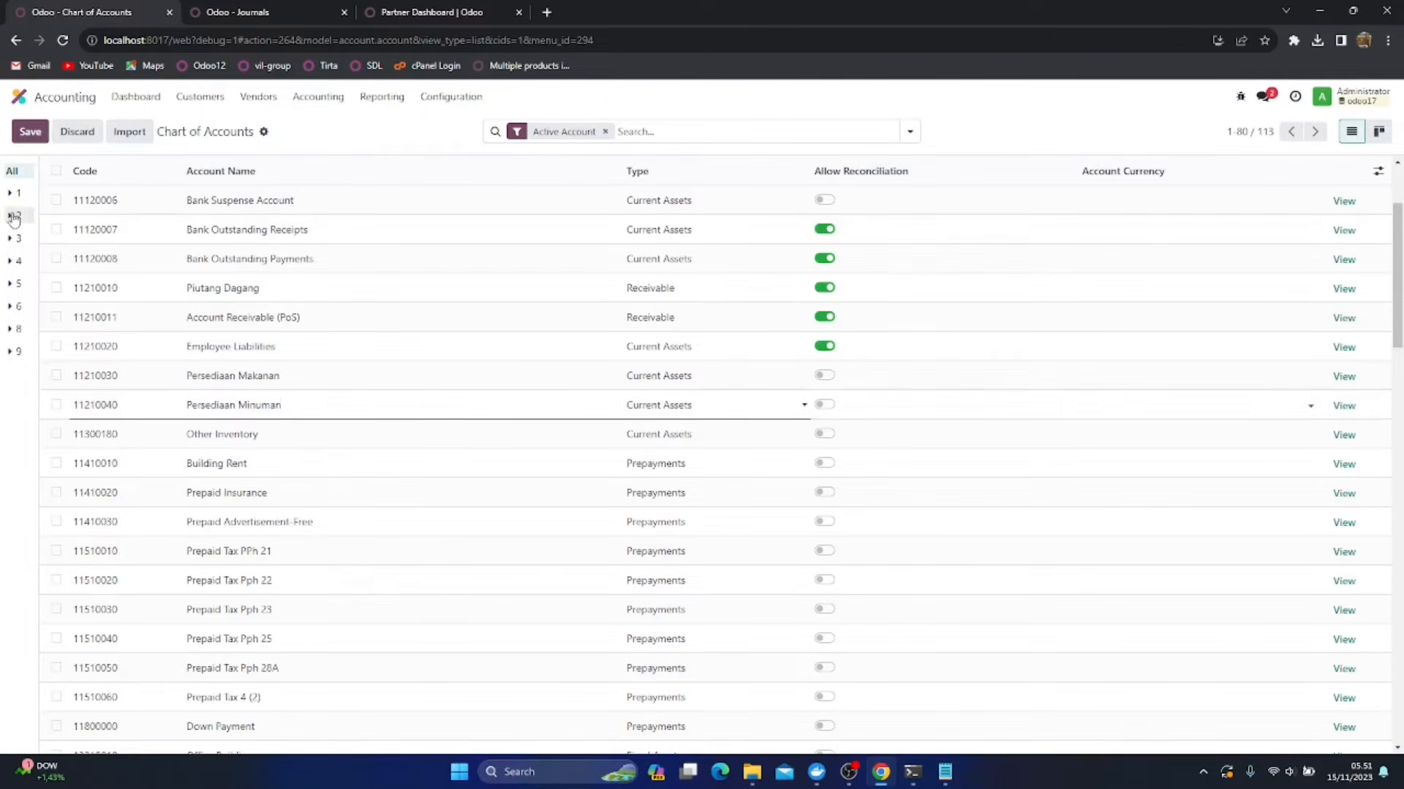
left_click(30, 131)
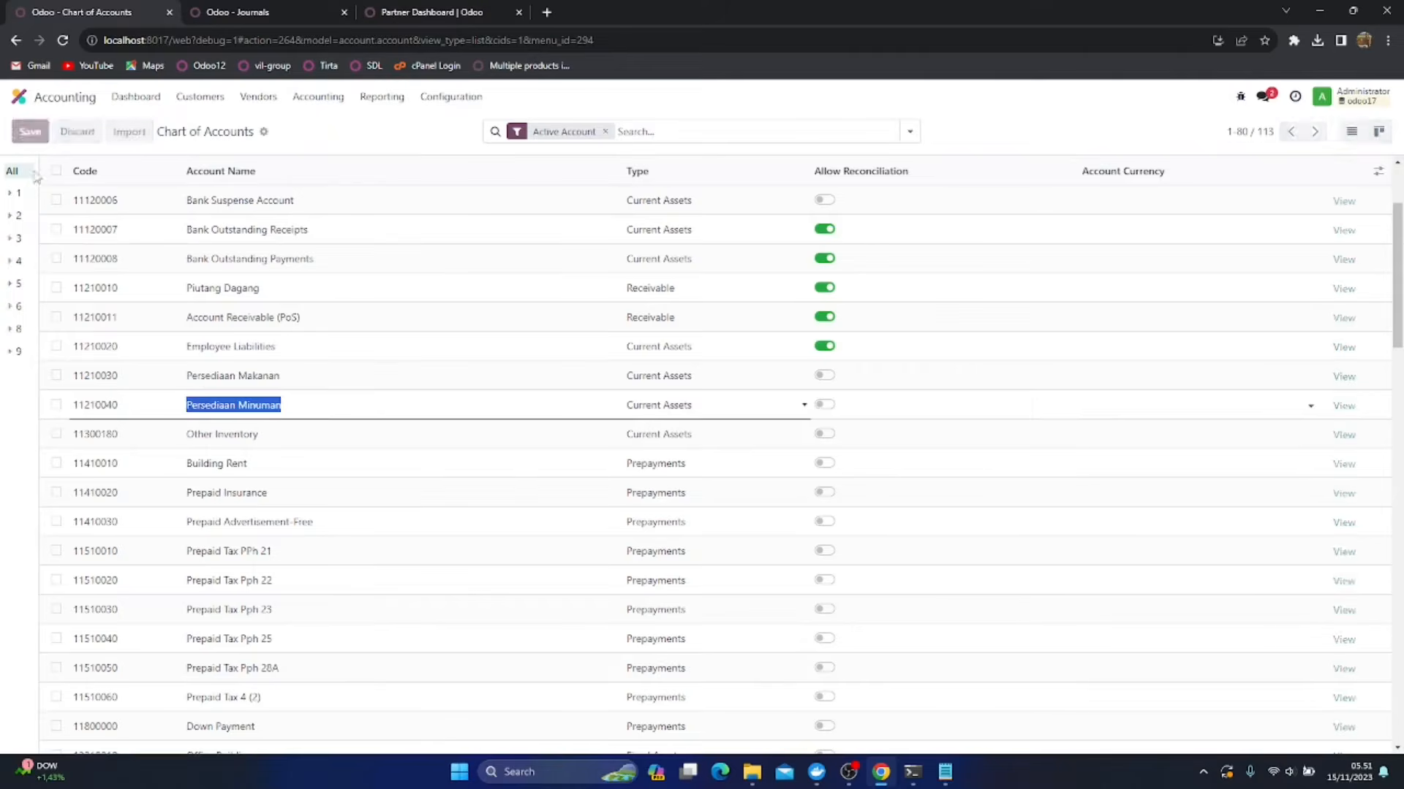
Duplicate the Persediaan Minuman account, rename the copy as Persediaan Makanan Olahan and save it
left_click(56, 404)
left_click(758, 139)
left_click(742, 219)
left_click(272, 436)
left_click(338, 436)
key("shift+Left")
key("shift+Left")
key("shift+Left")
key("shift+Left")
key("shift+Left")
key("shift+Left")
key("shift+Left")
key("shift+Left")
key("shift+Left")
key("shift+Left")
key("shift+Left")
key("shift+Left")
key("shift+Left")
key("shift+Left")
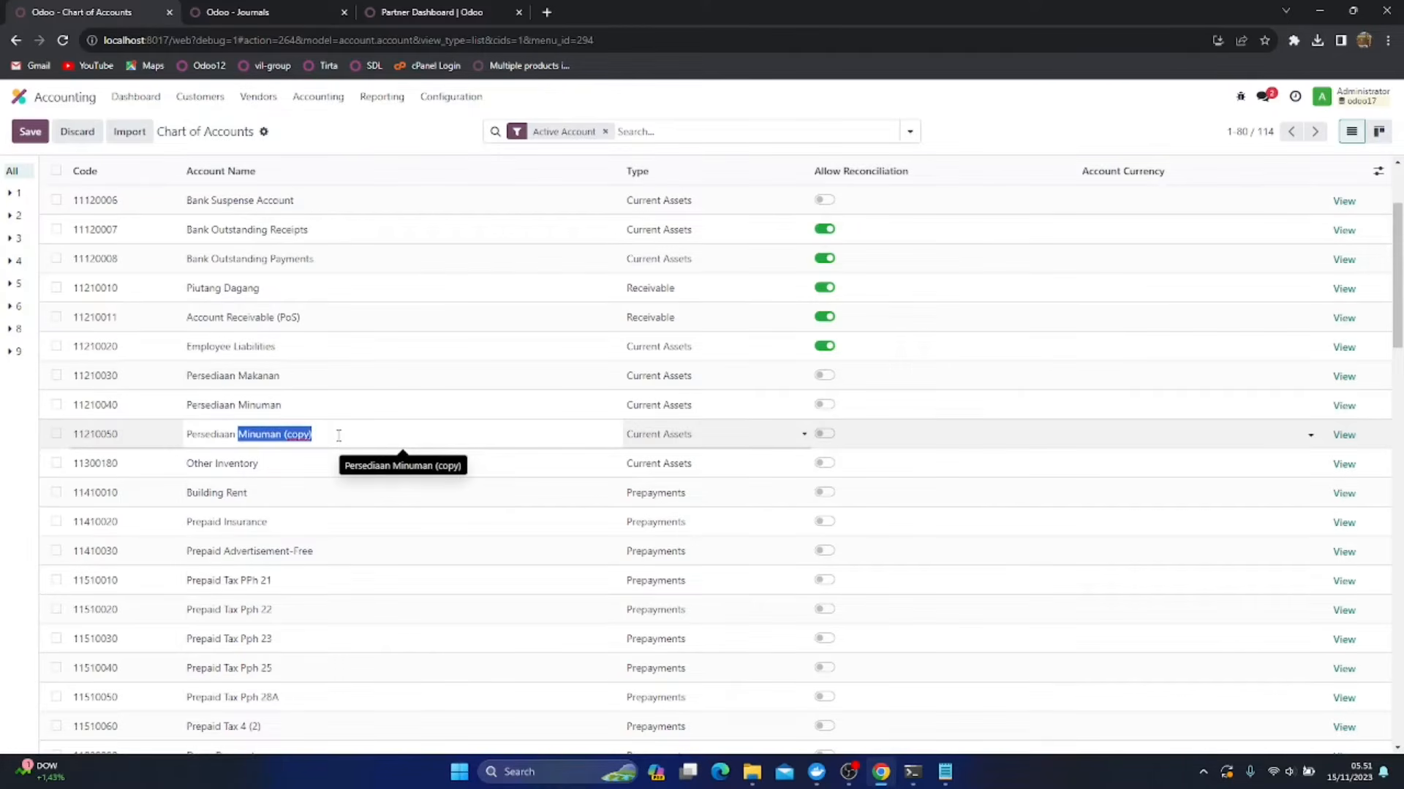
type("M")
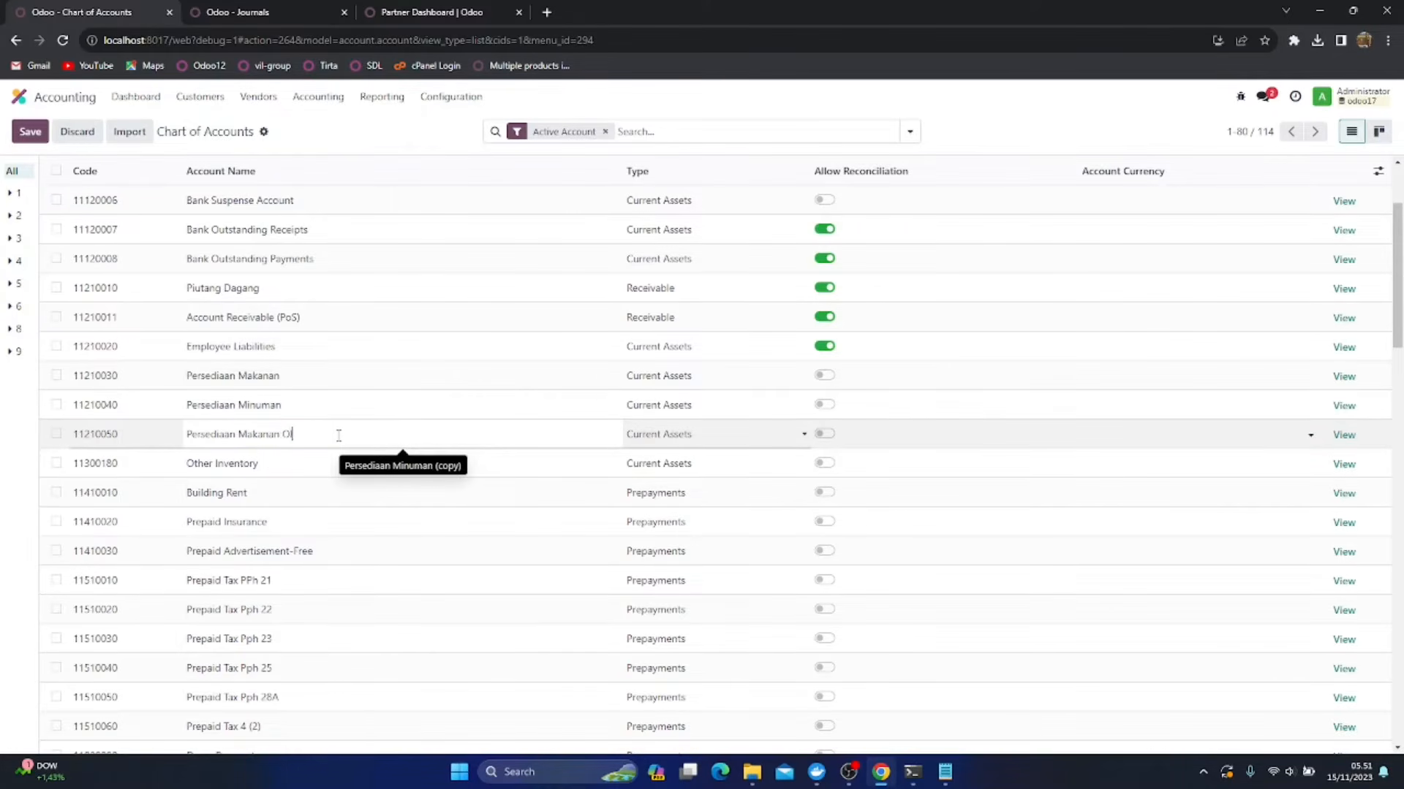
left_click(30, 132)
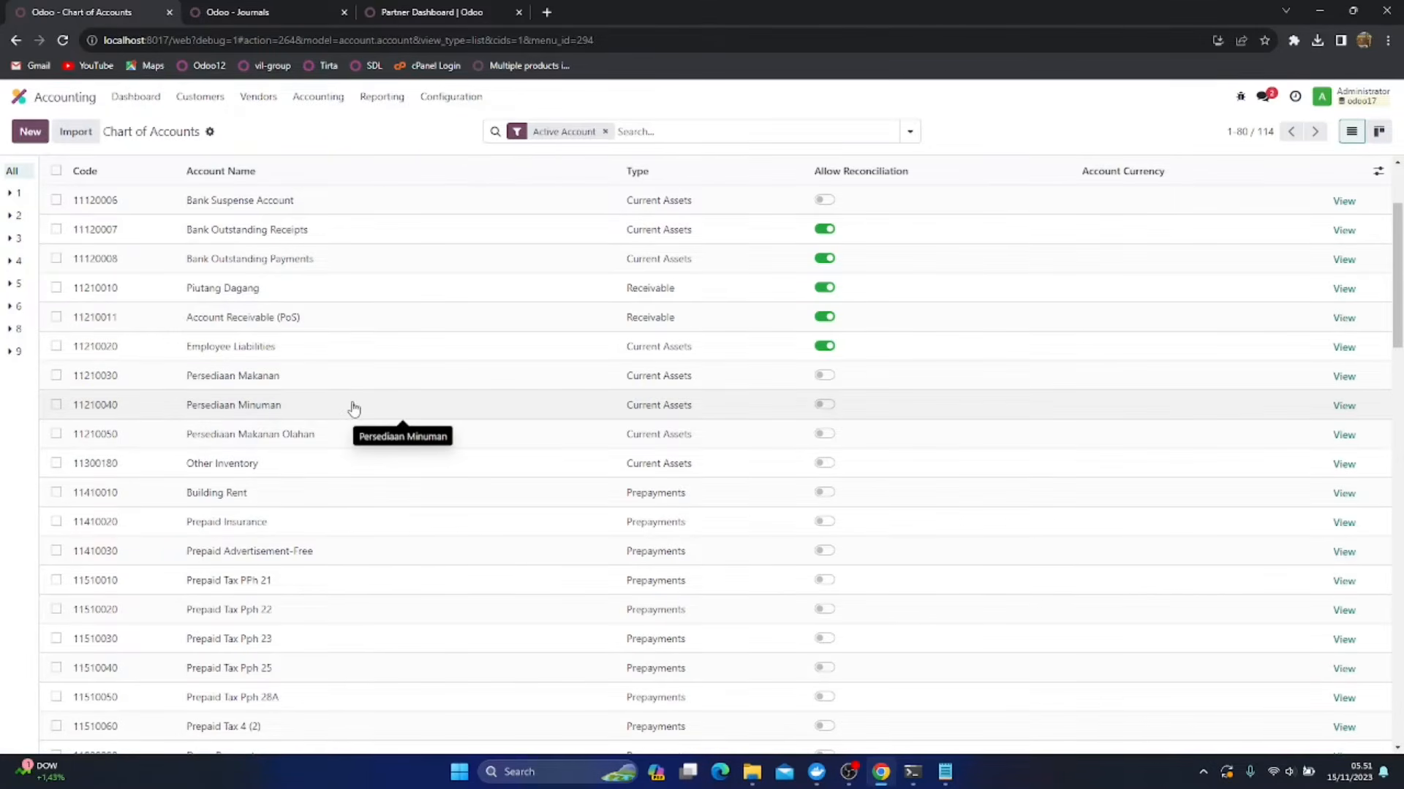
Duplicate account 11300180 Other Inventory in the Chart of Accounts
scroll(354, 407, "down", 1)
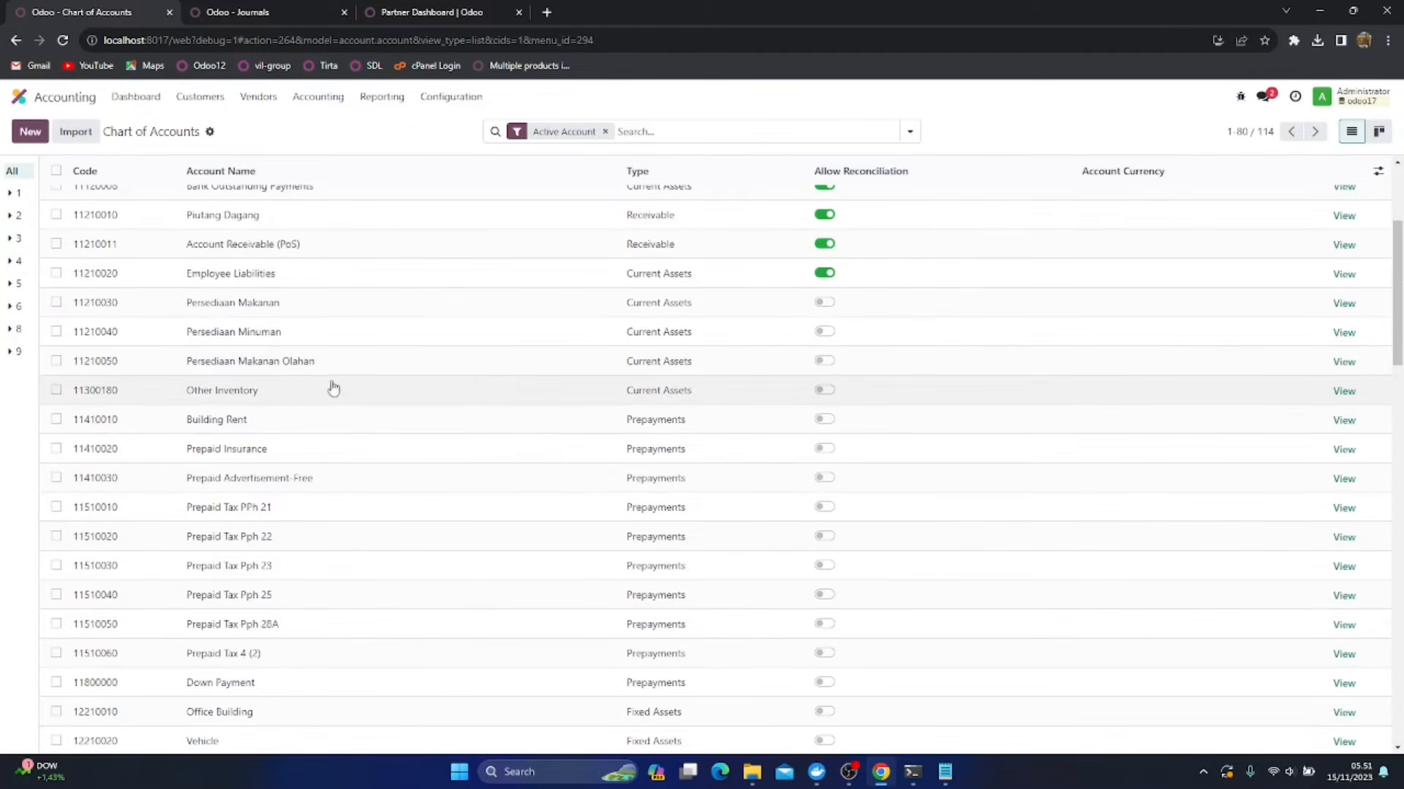
left_click(57, 390)
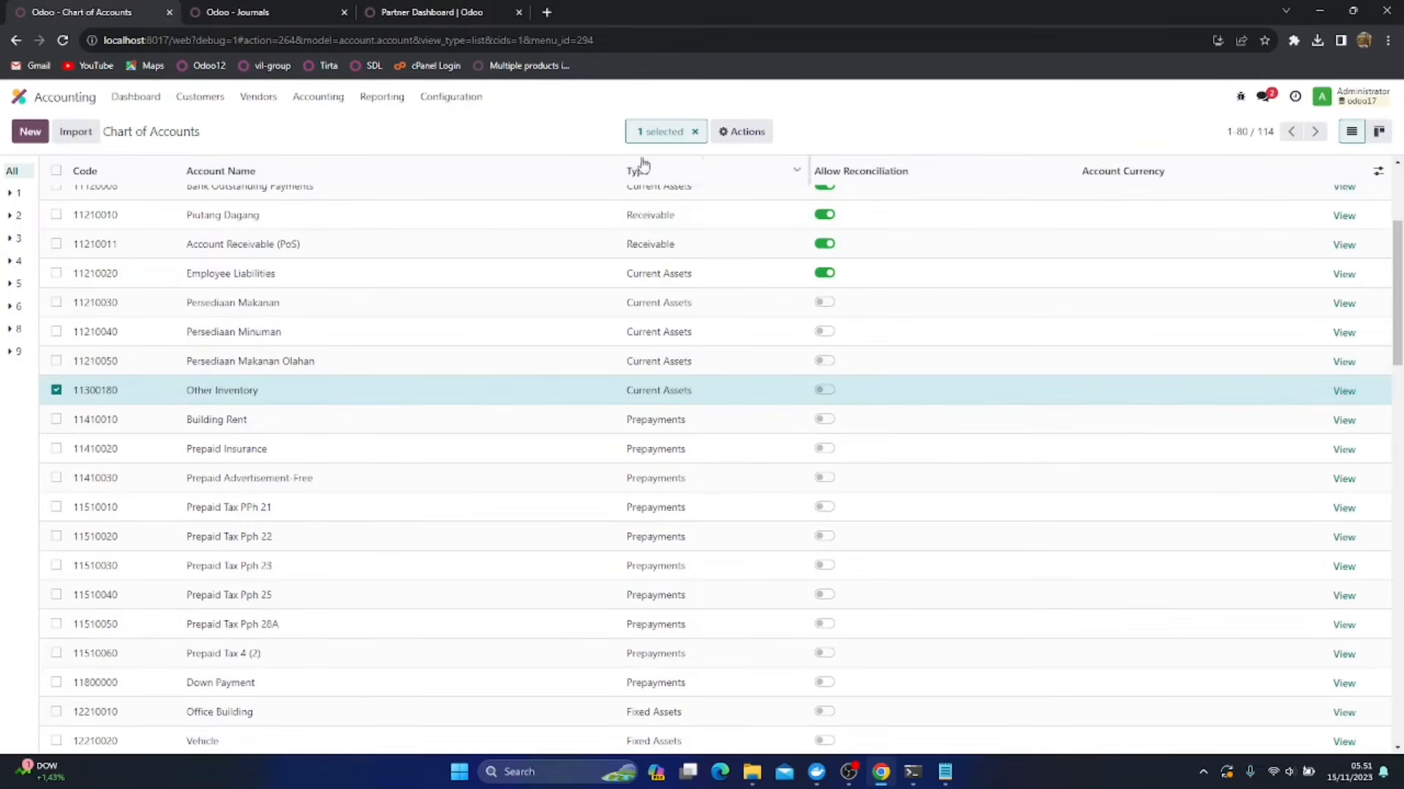
left_click(734, 134)
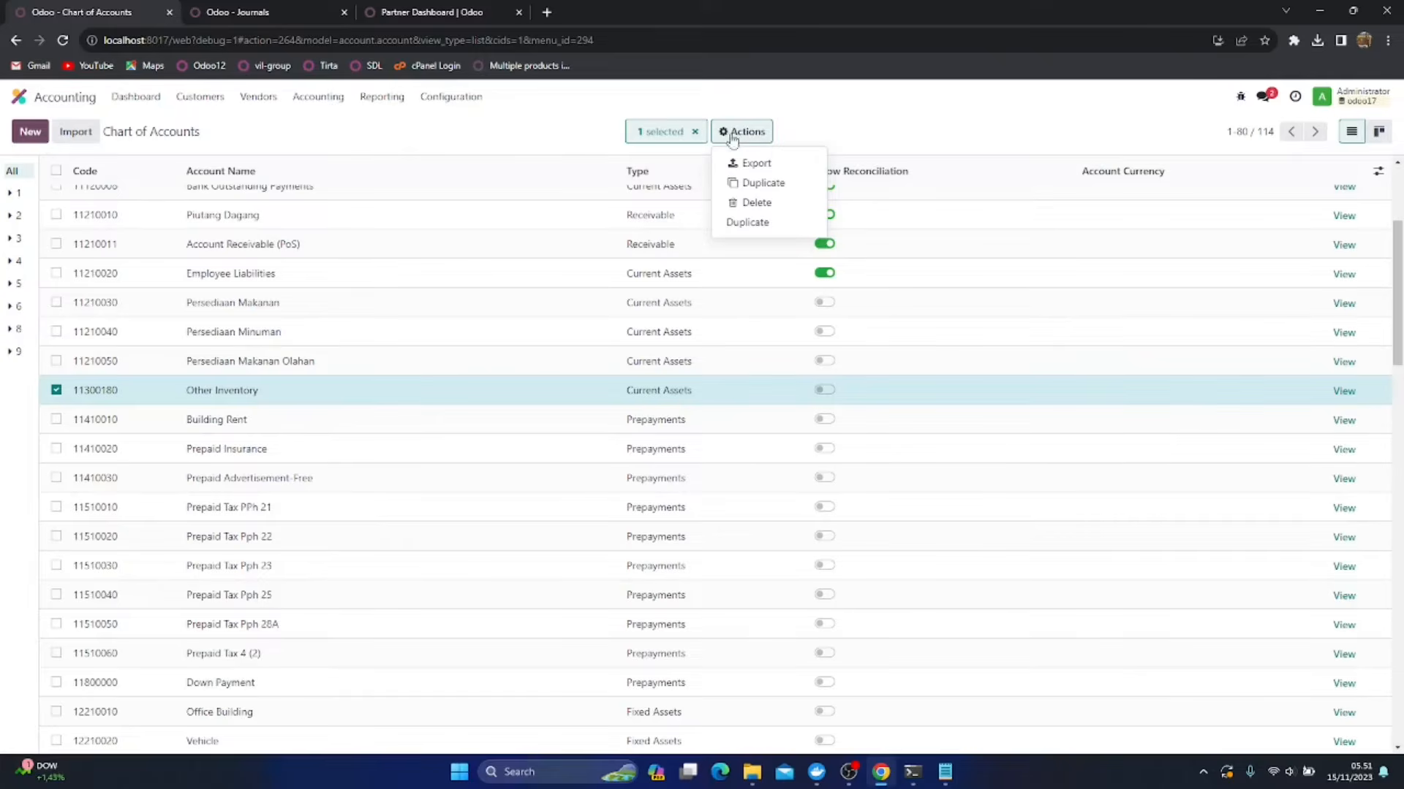
left_click(736, 226)
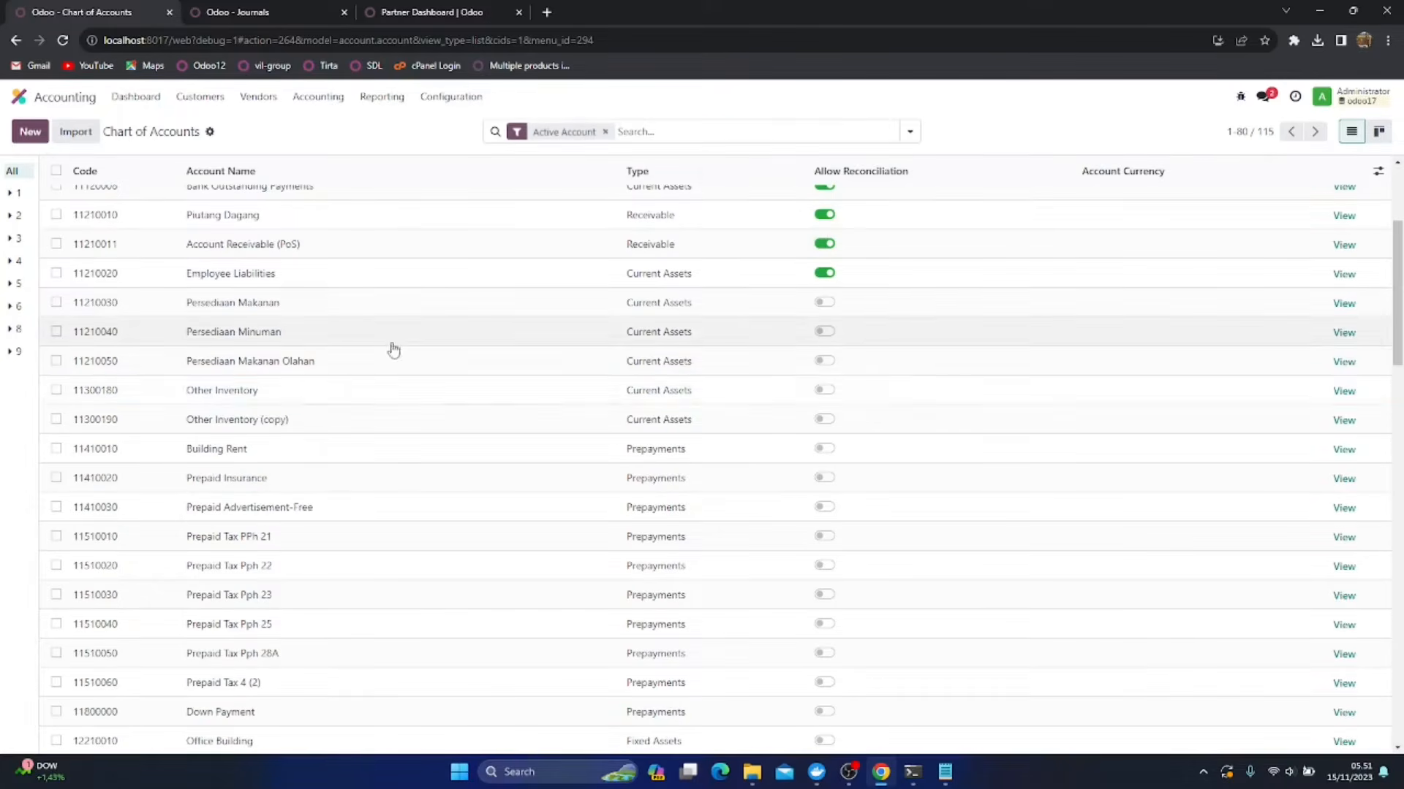
Rename the Other Inventory copy as Goods In Transit, allow reconciliation on it and save
left_click(208, 421)
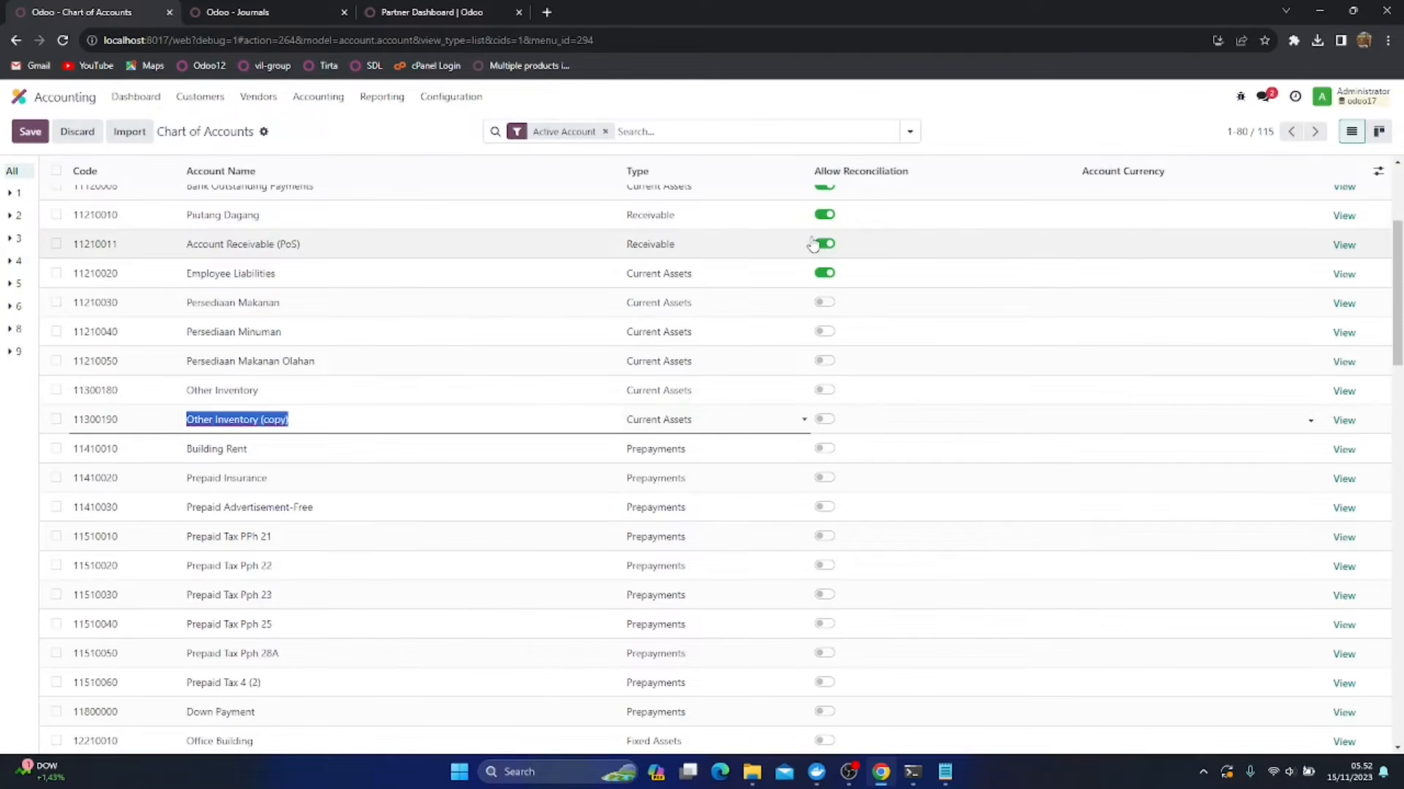
type("C")
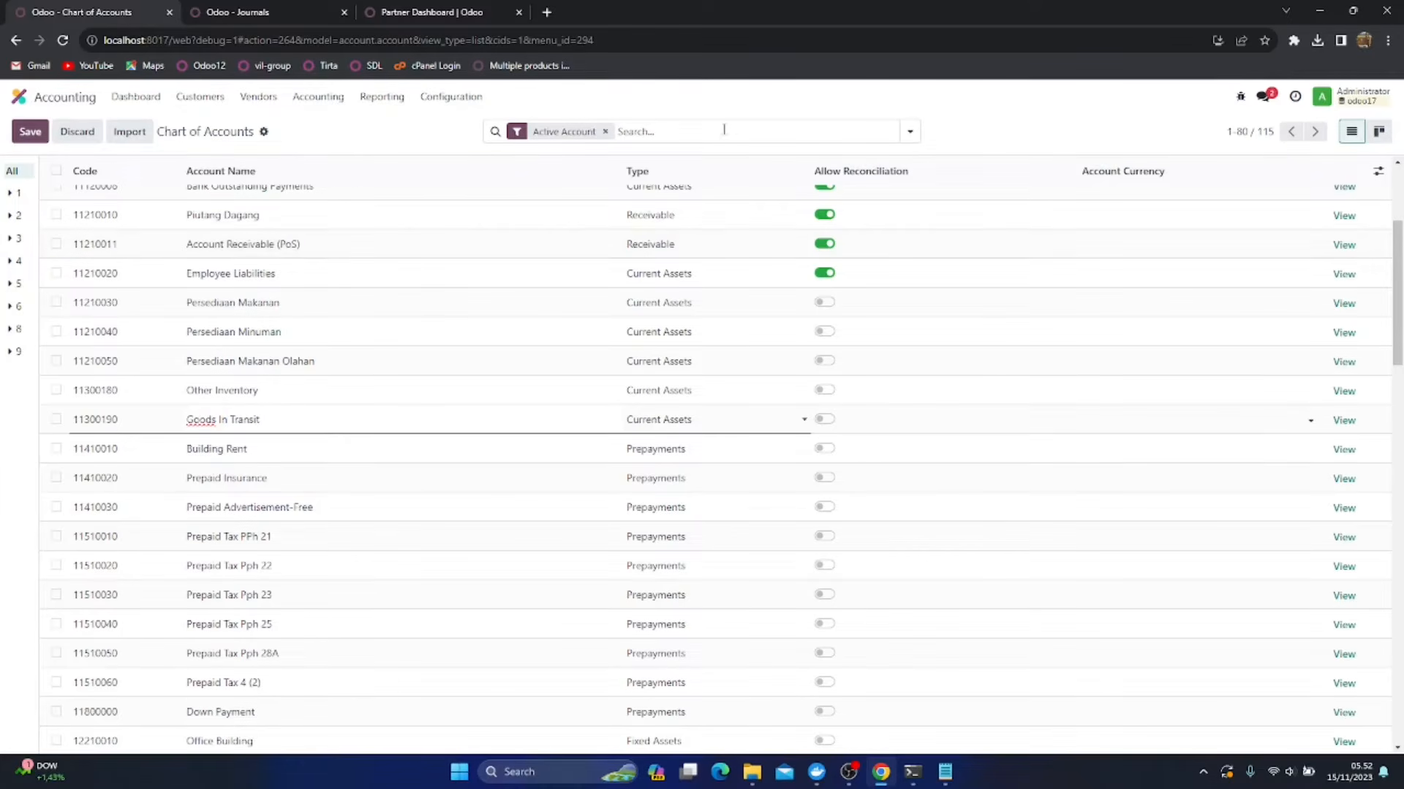
left_click(828, 420)
left_click(30, 131)
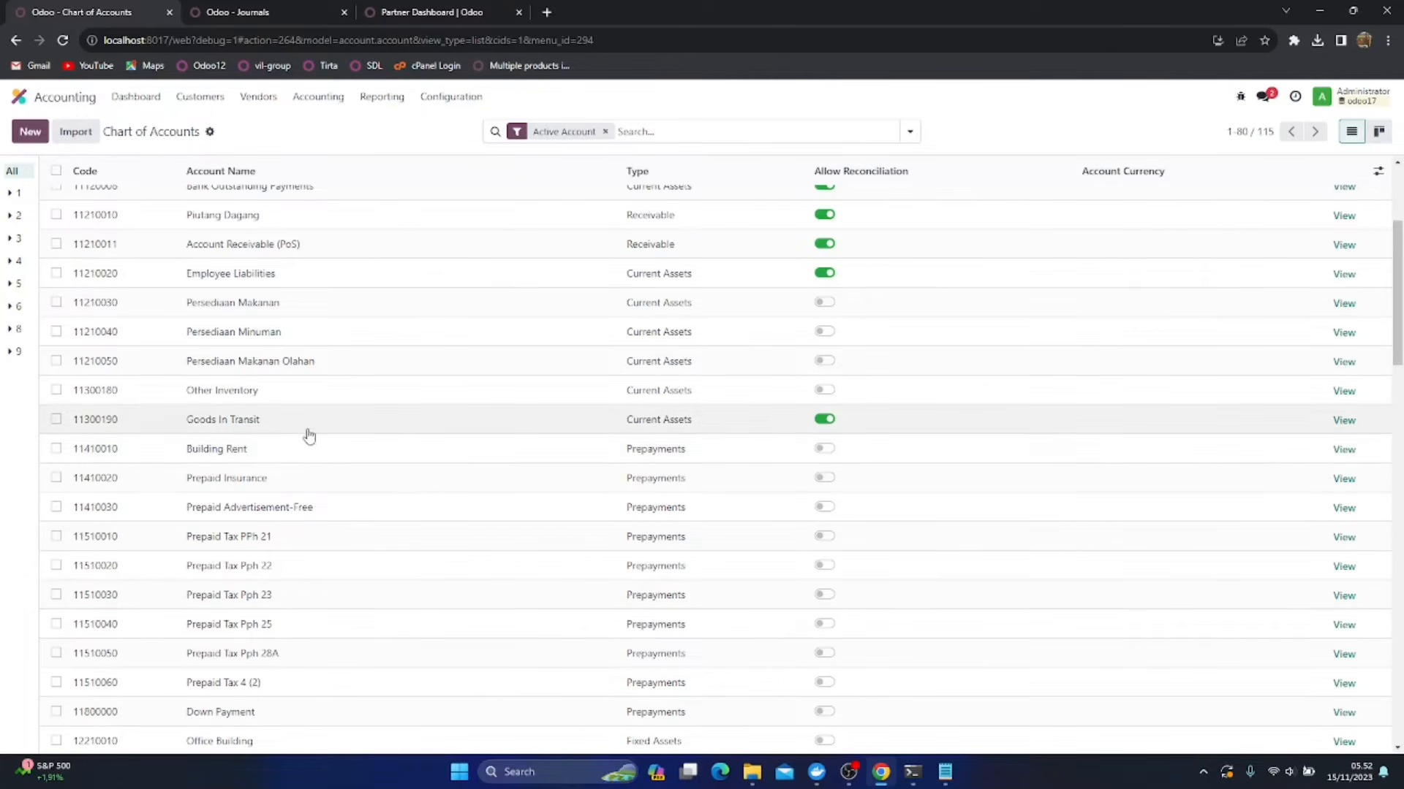
Duplicate the current-liability account 28110020 Customer Deposit
scroll(307, 432, "down", 2)
scroll(308, 433, "down", 2)
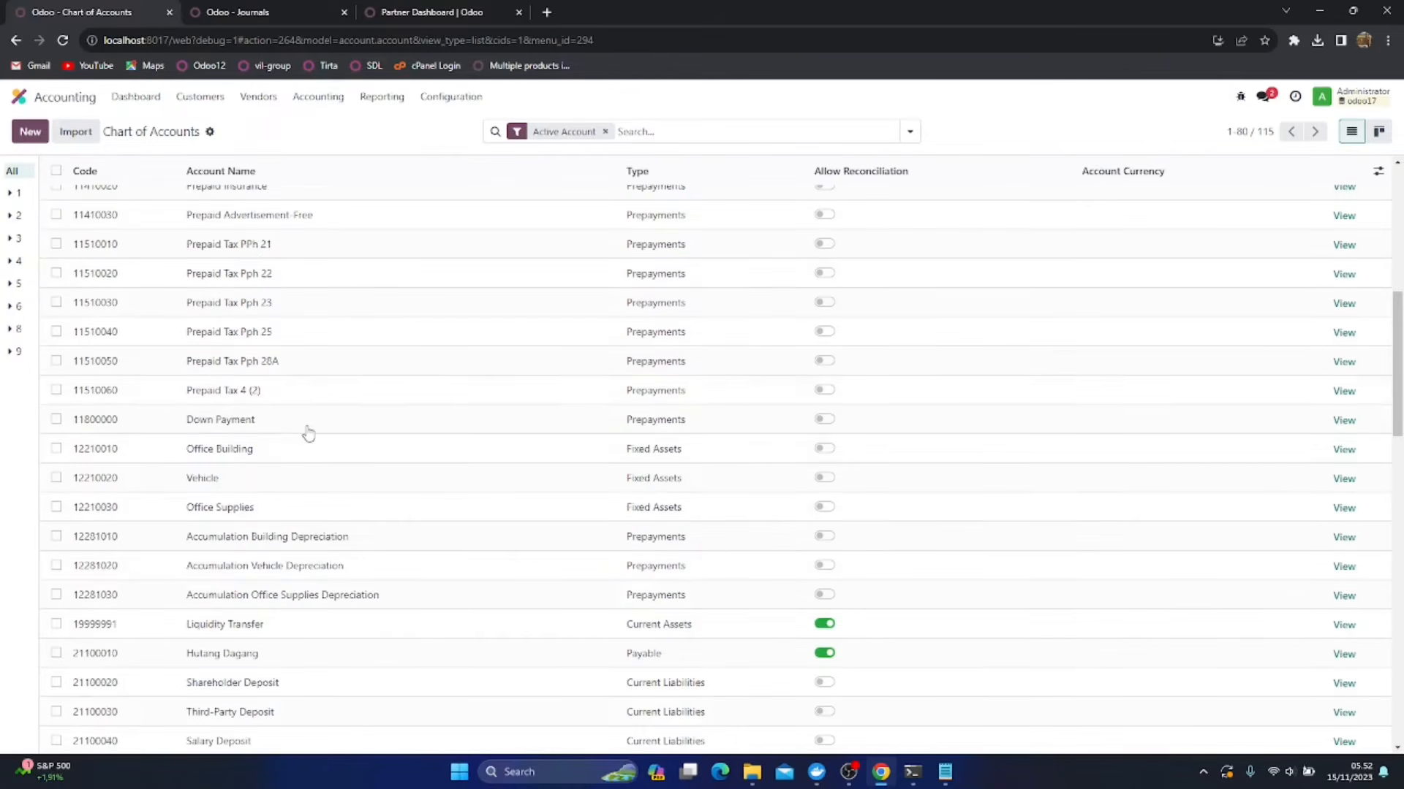
scroll(308, 433, "down", 3)
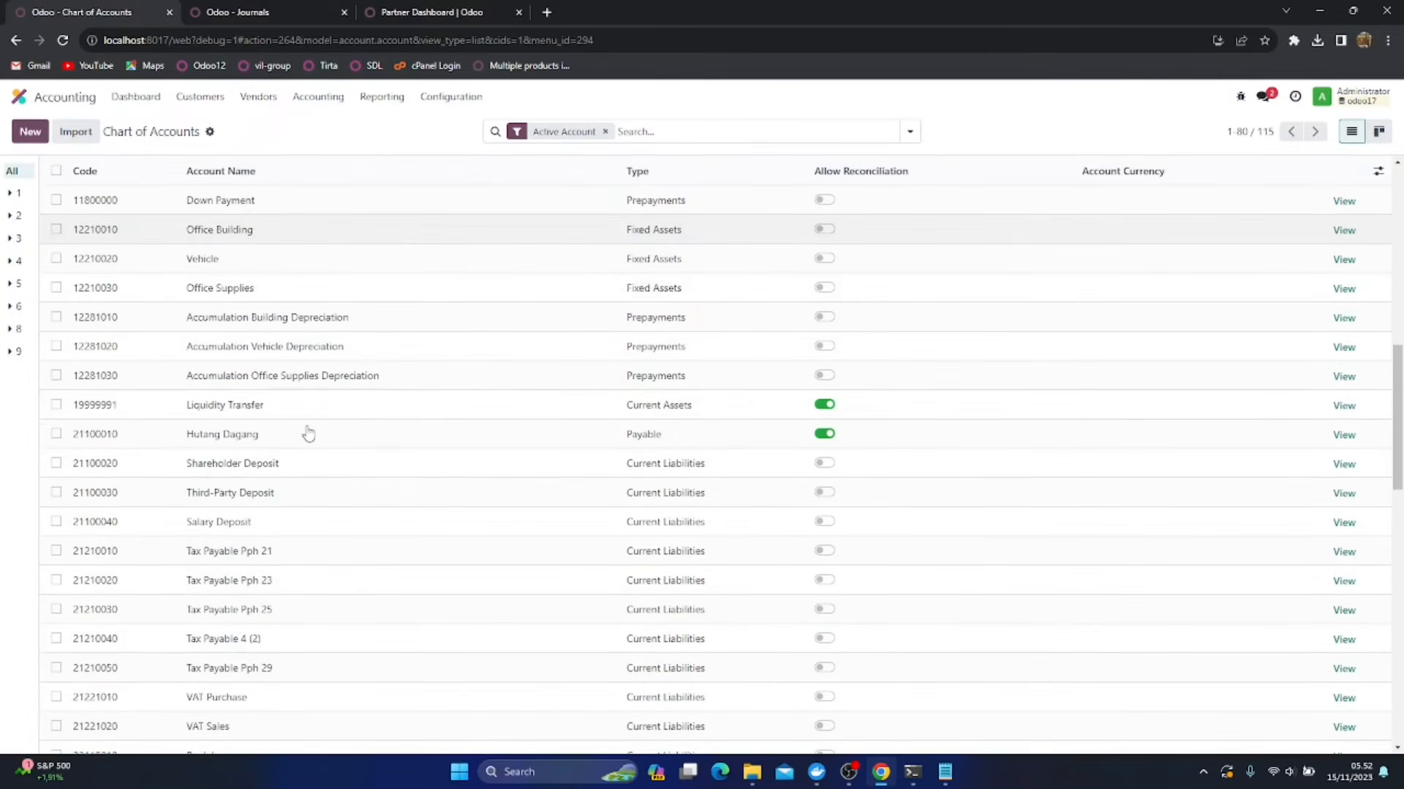
scroll(308, 432, "down", 2)
scroll(307, 433, "down", 7)
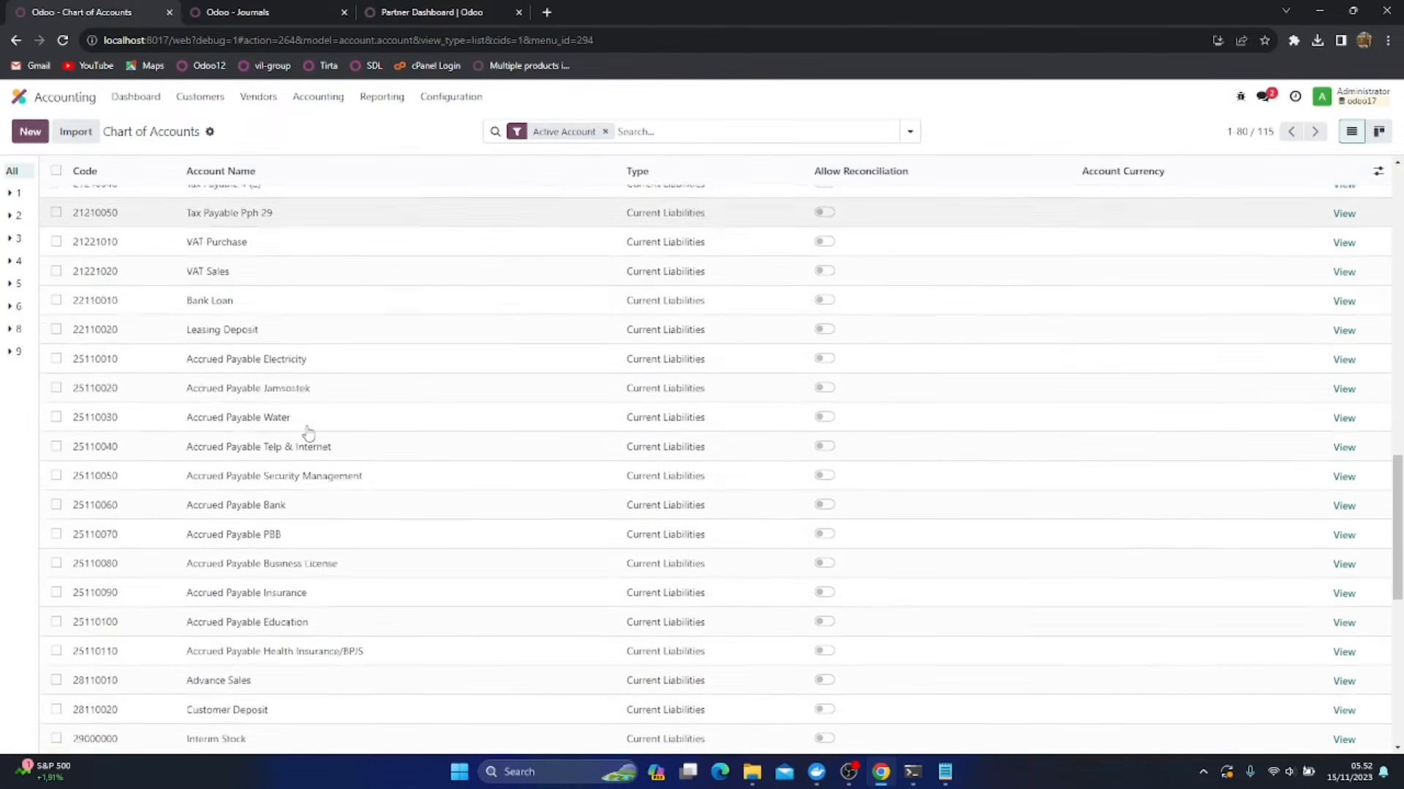
scroll(308, 433, "down", 2)
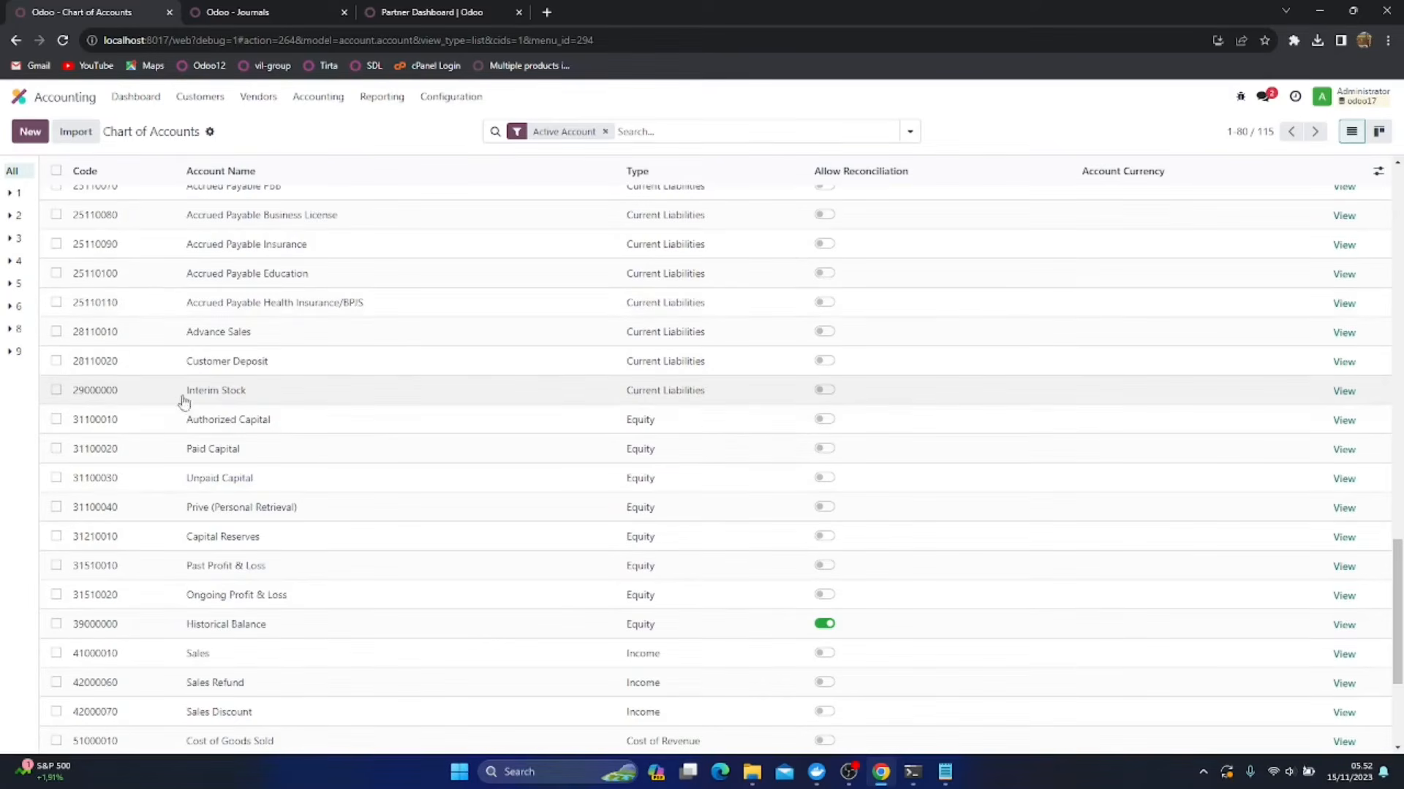
left_click(56, 361)
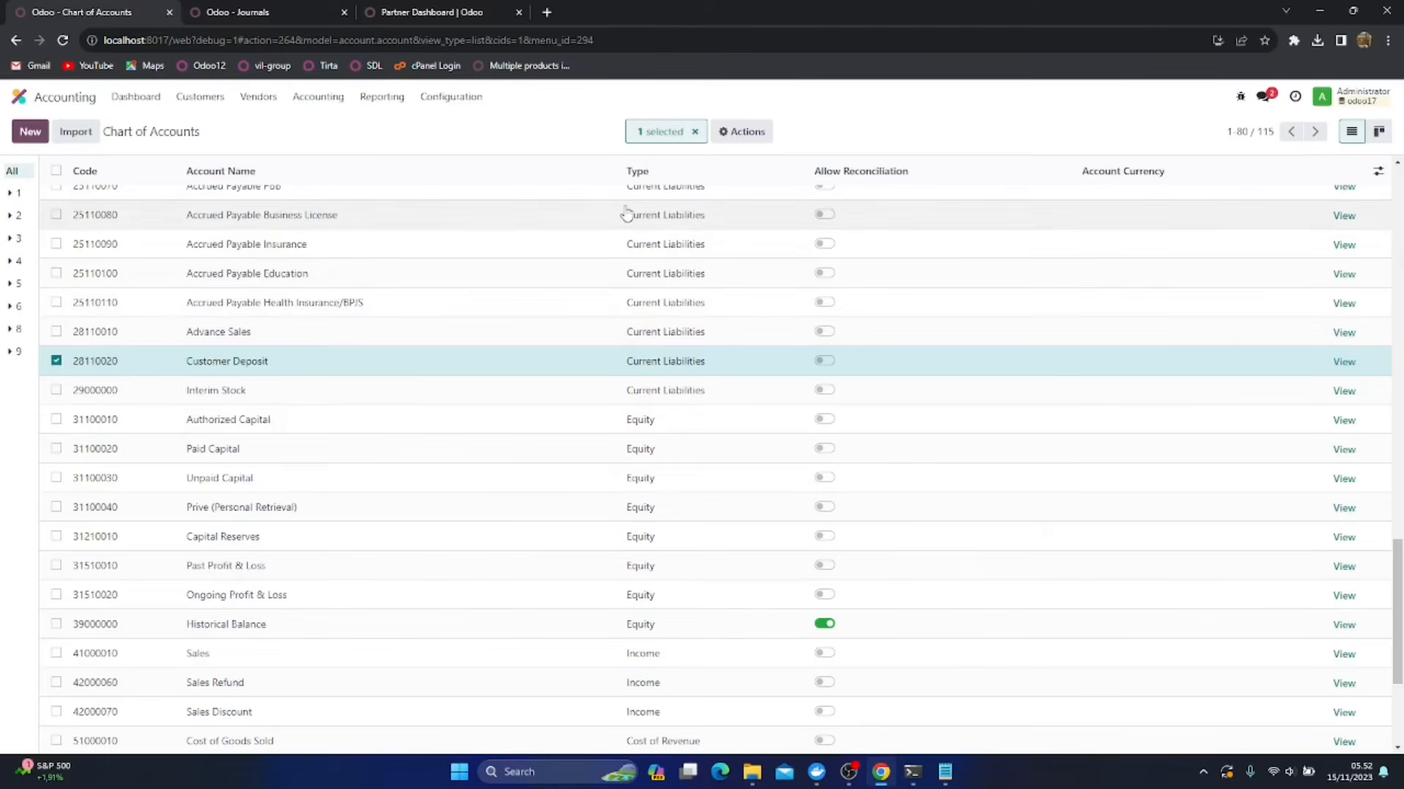
left_click(741, 132)
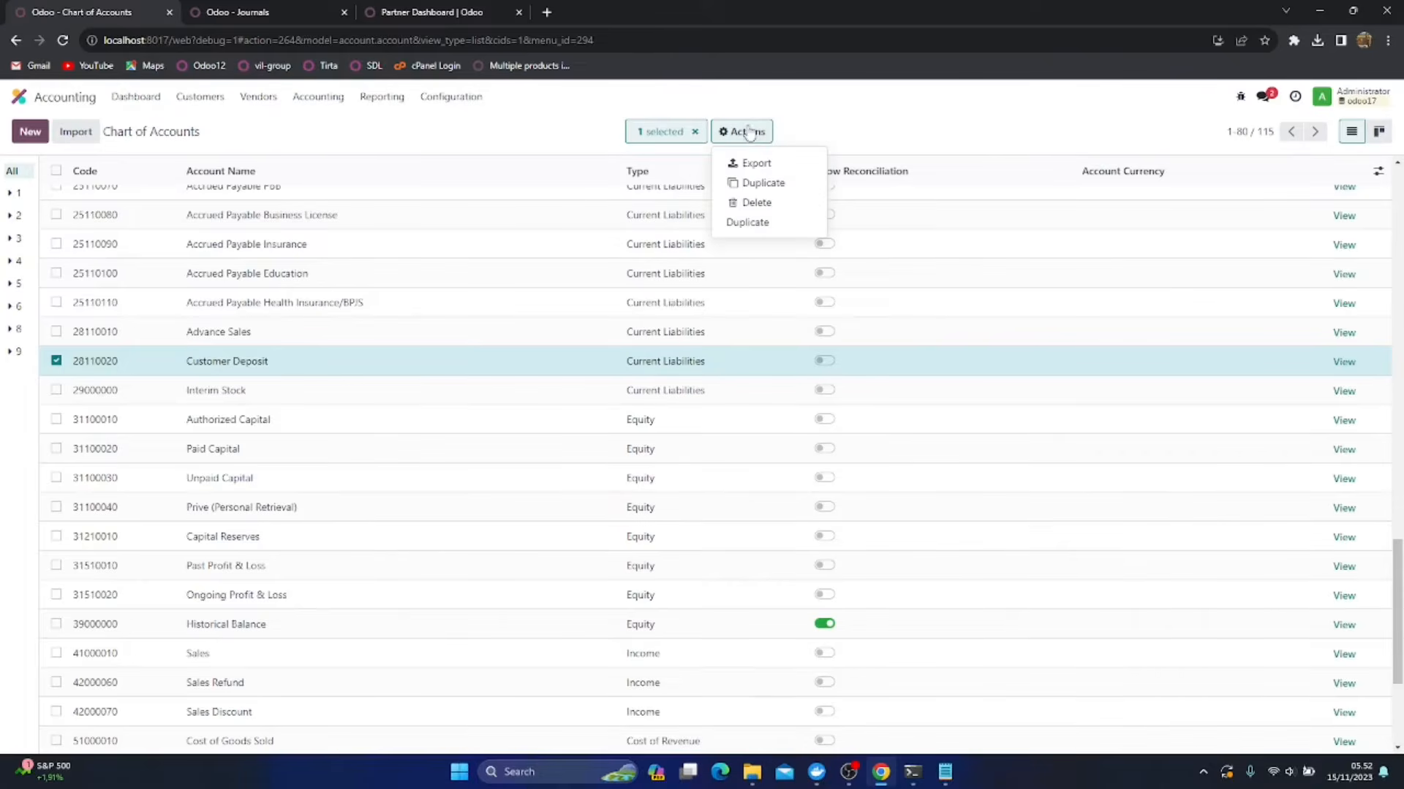
left_click(743, 221)
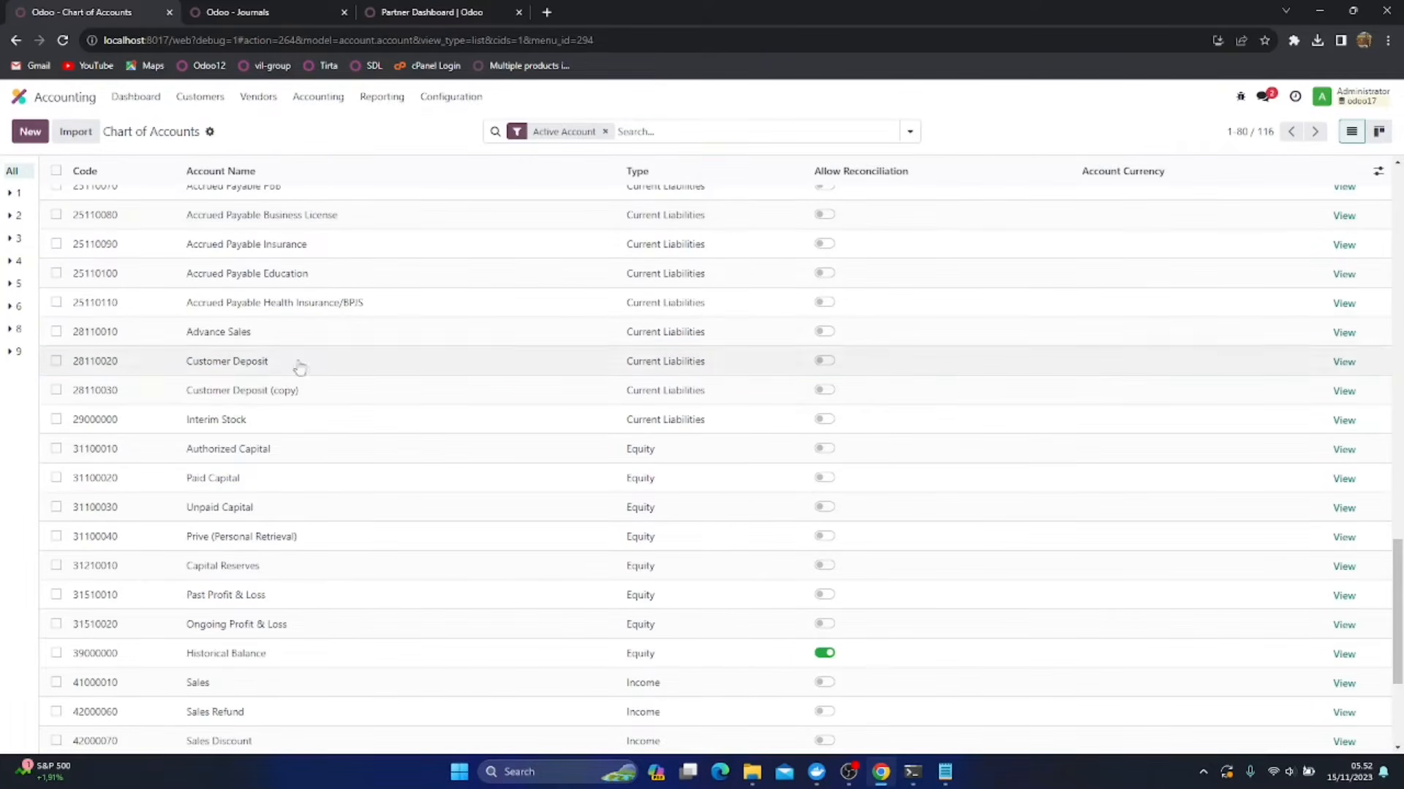
Allow reconciliation on the Customer Deposit copy, rename it as Penerimaan Belum Di Faktur and save
left_click(824, 390)
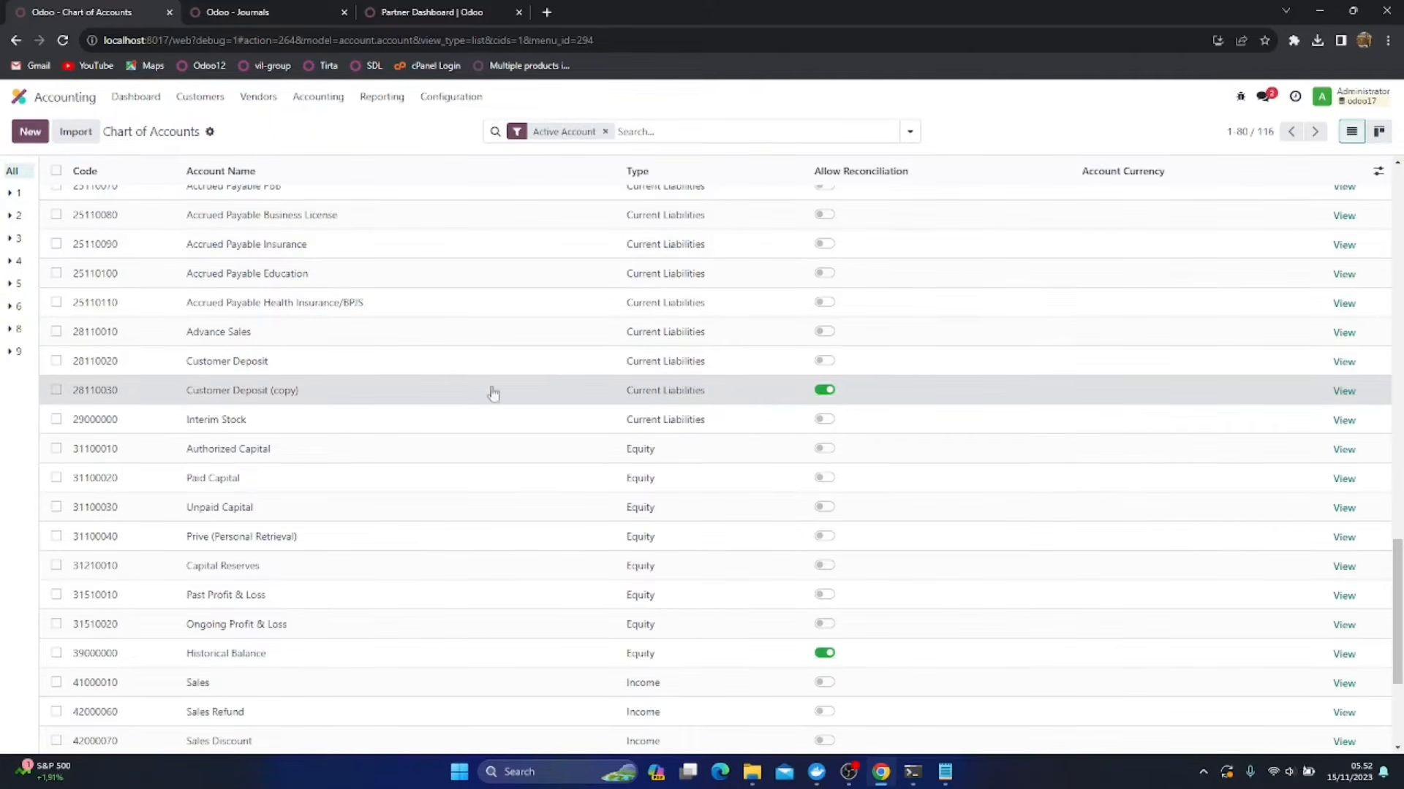
left_click(333, 391)
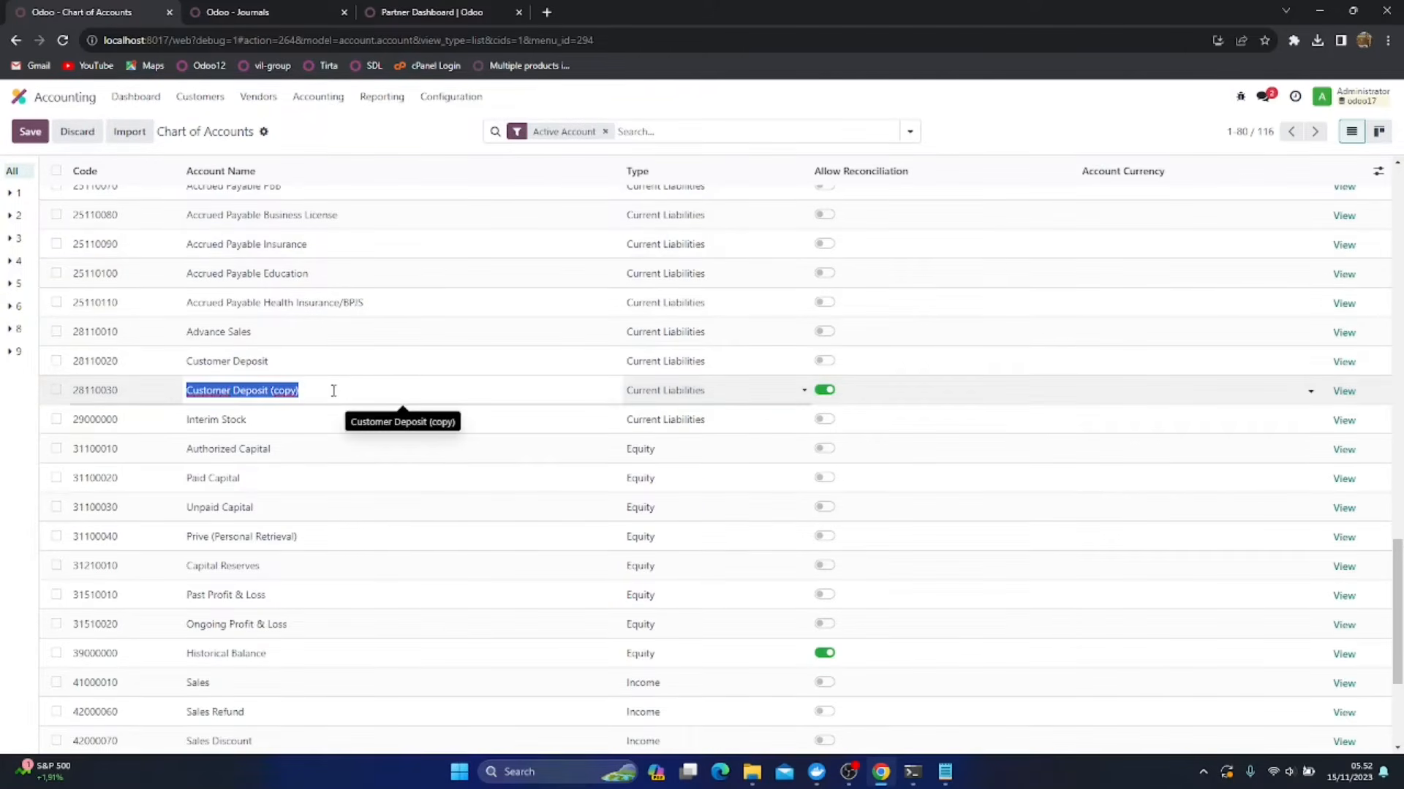
type("Penerimaan Belum Di Faktur")
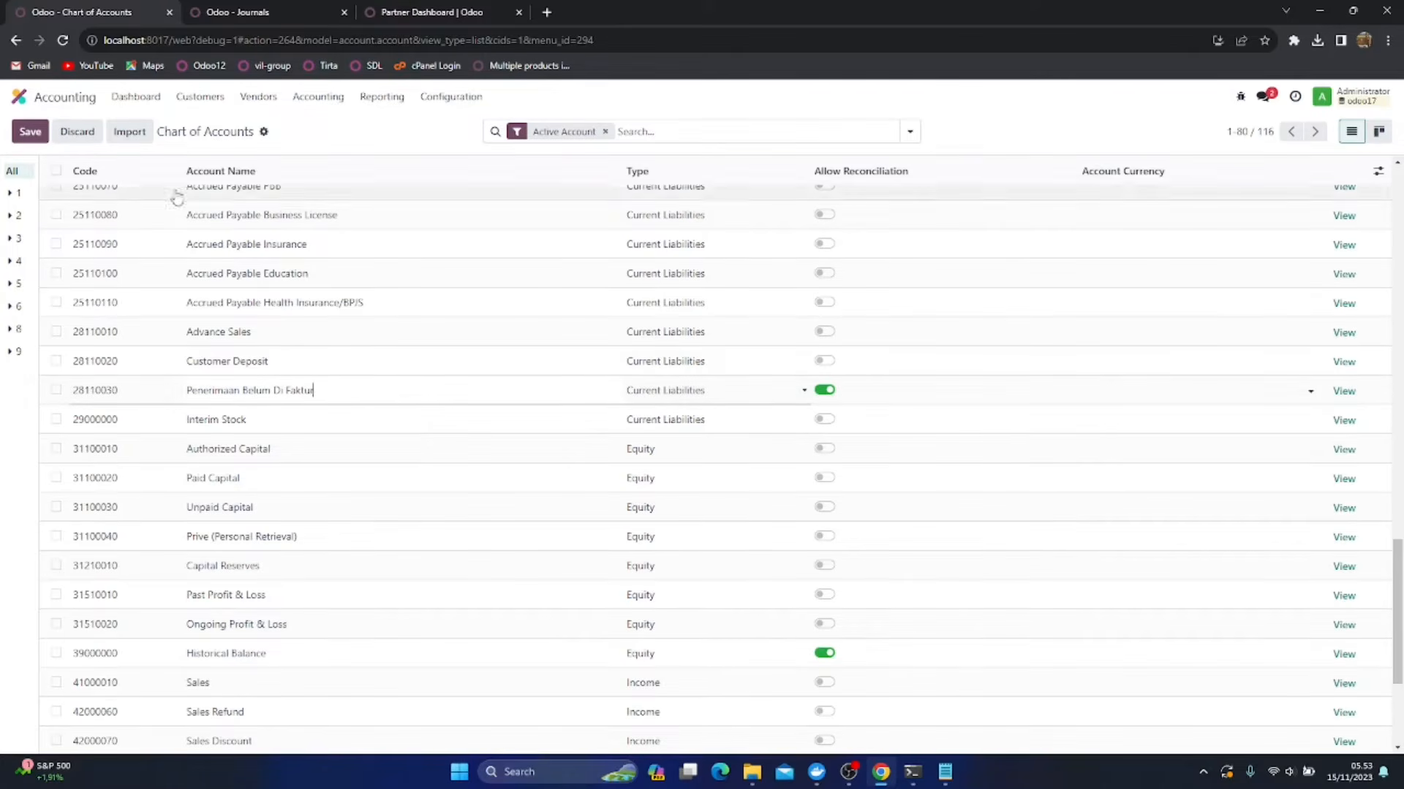
left_click(30, 132)
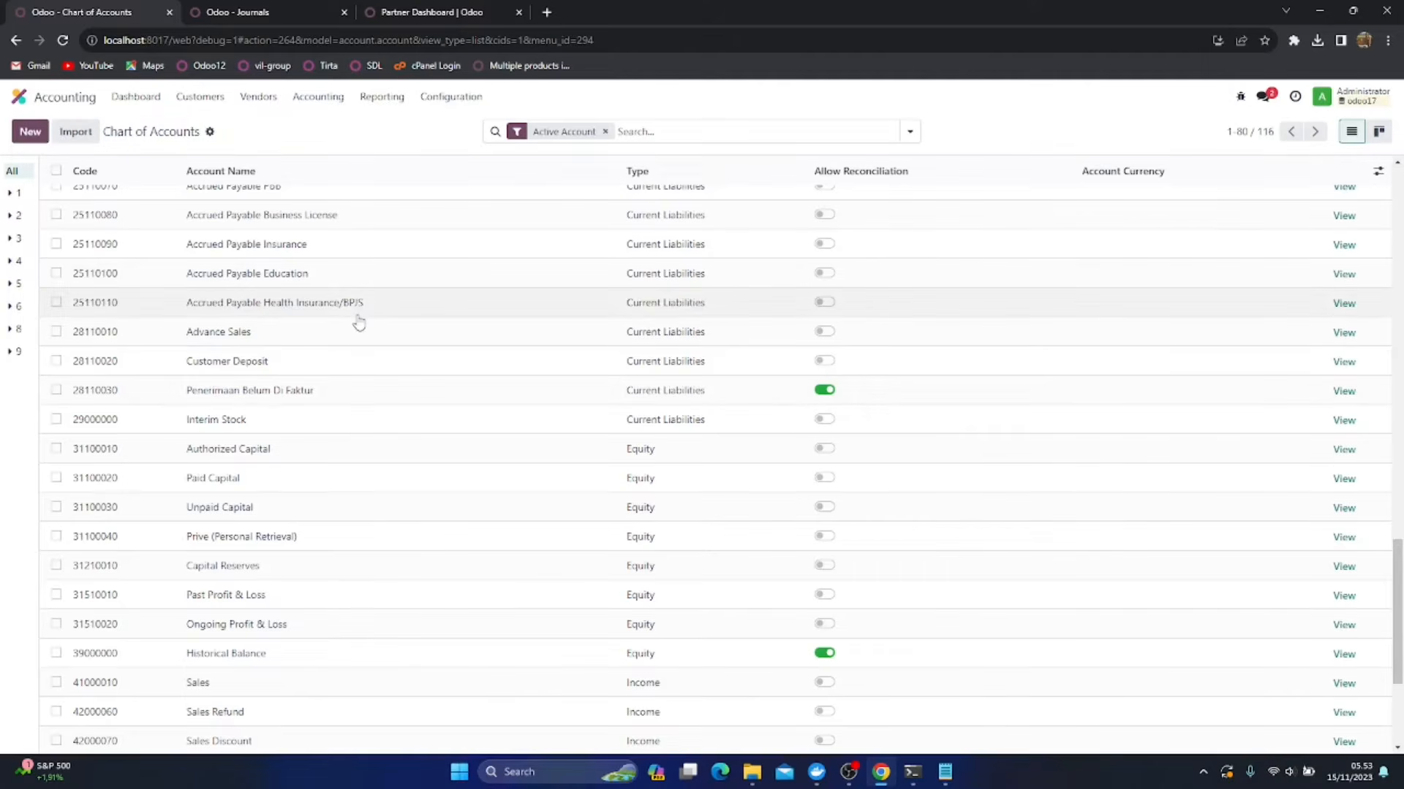
Rename the income account 41000010 Sales as Pendapatan Usaha and save it
scroll(396, 430, "up", 2)
scroll(398, 431, "up", 15)
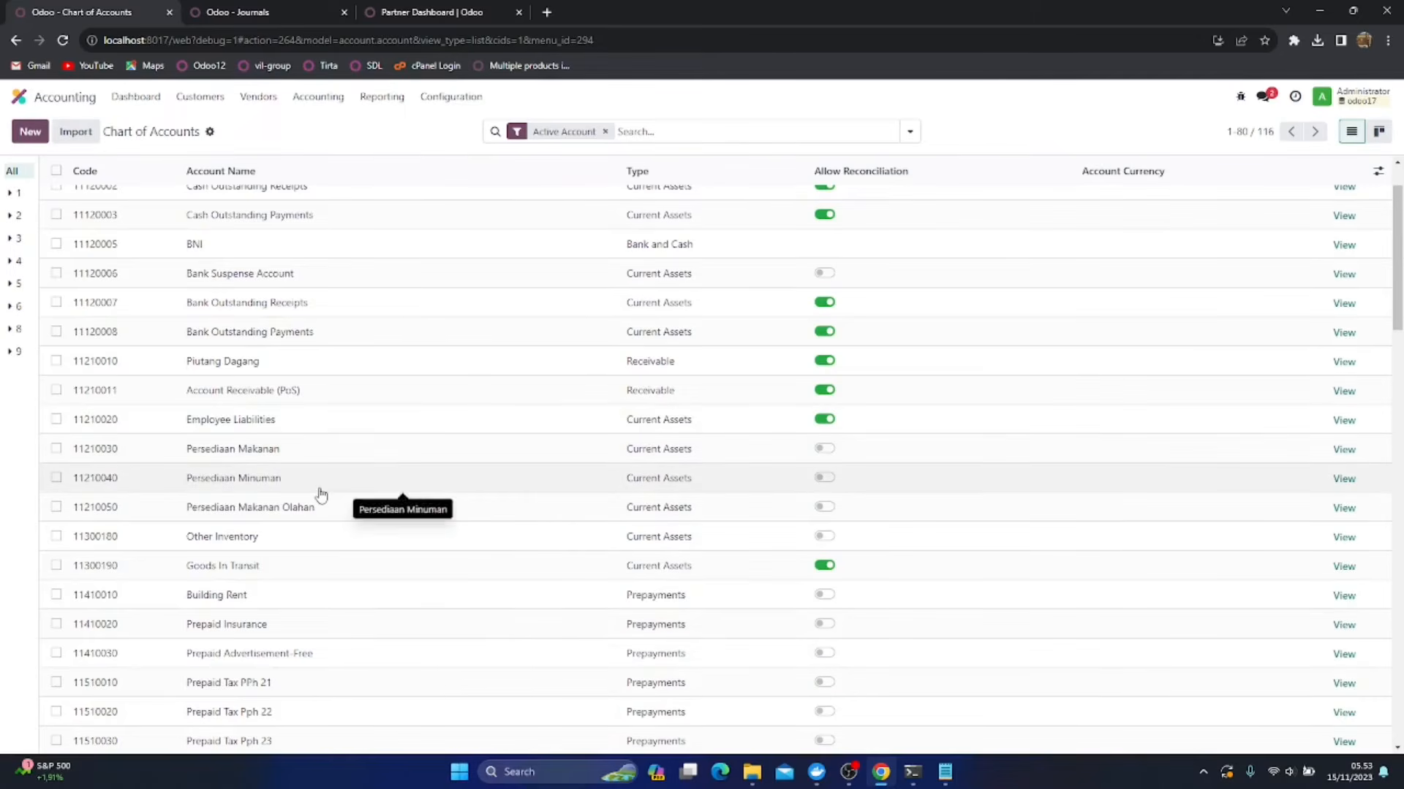
scroll(319, 495, "down", 2)
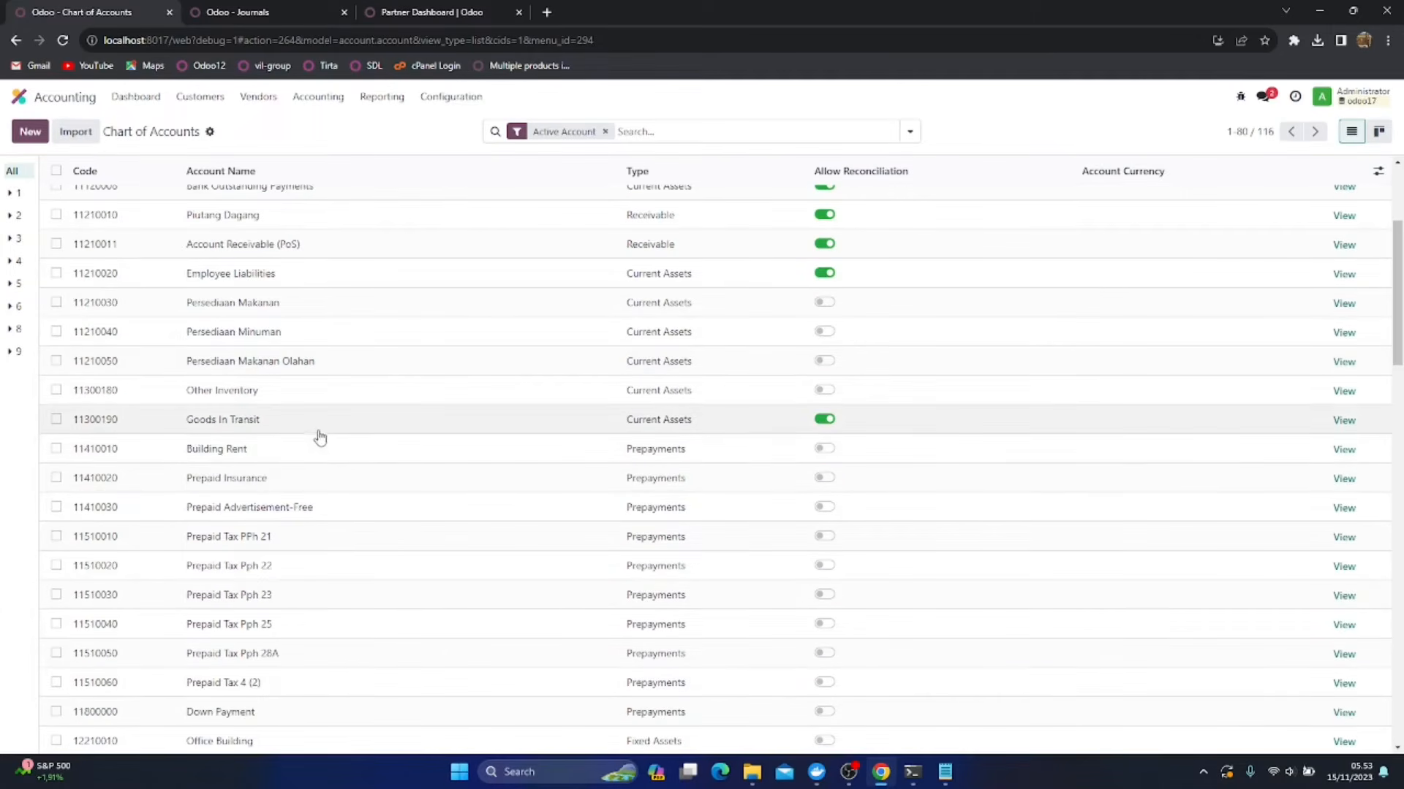
scroll(320, 436, "down", 14)
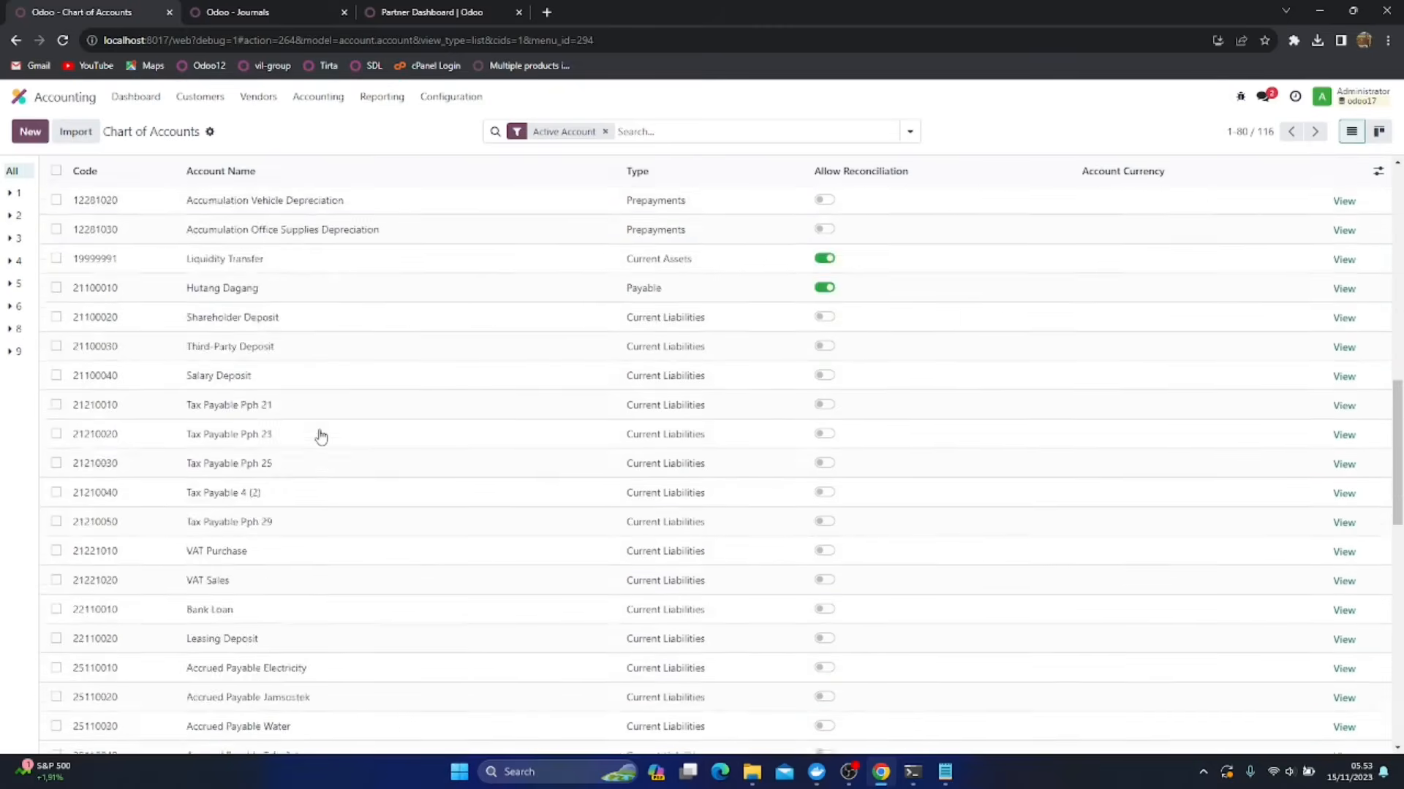
scroll(320, 436, "down", 8)
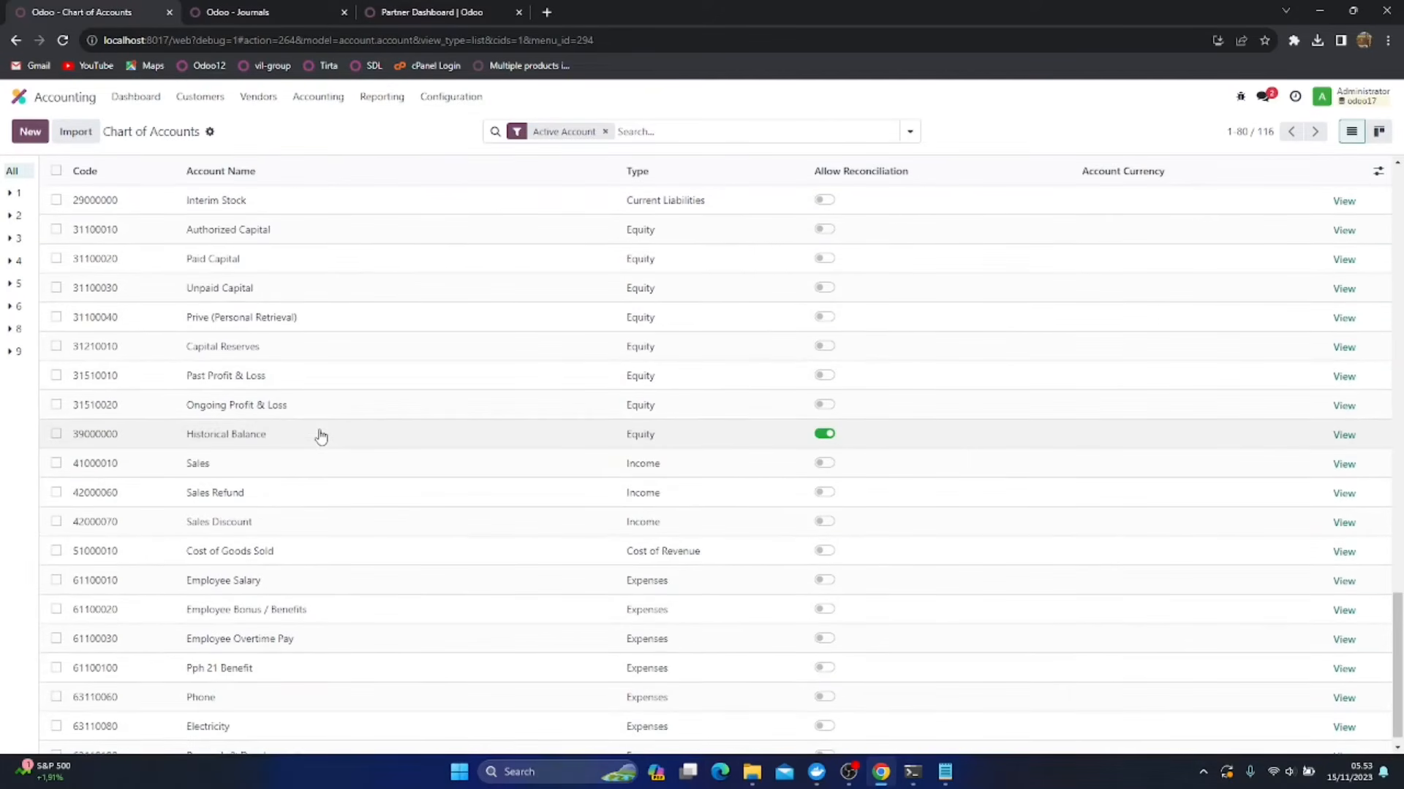
scroll(319, 437, "down", 1)
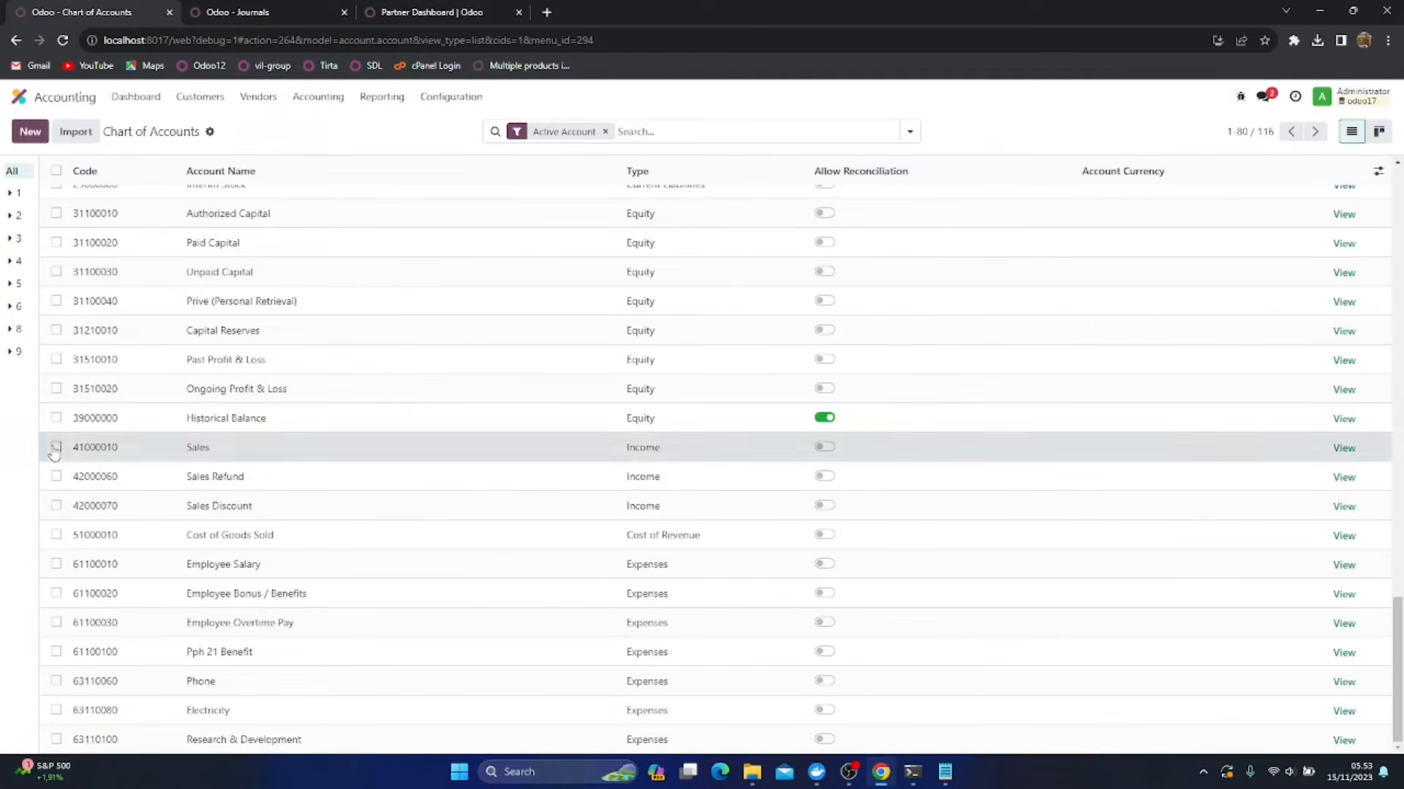
left_click(55, 449)
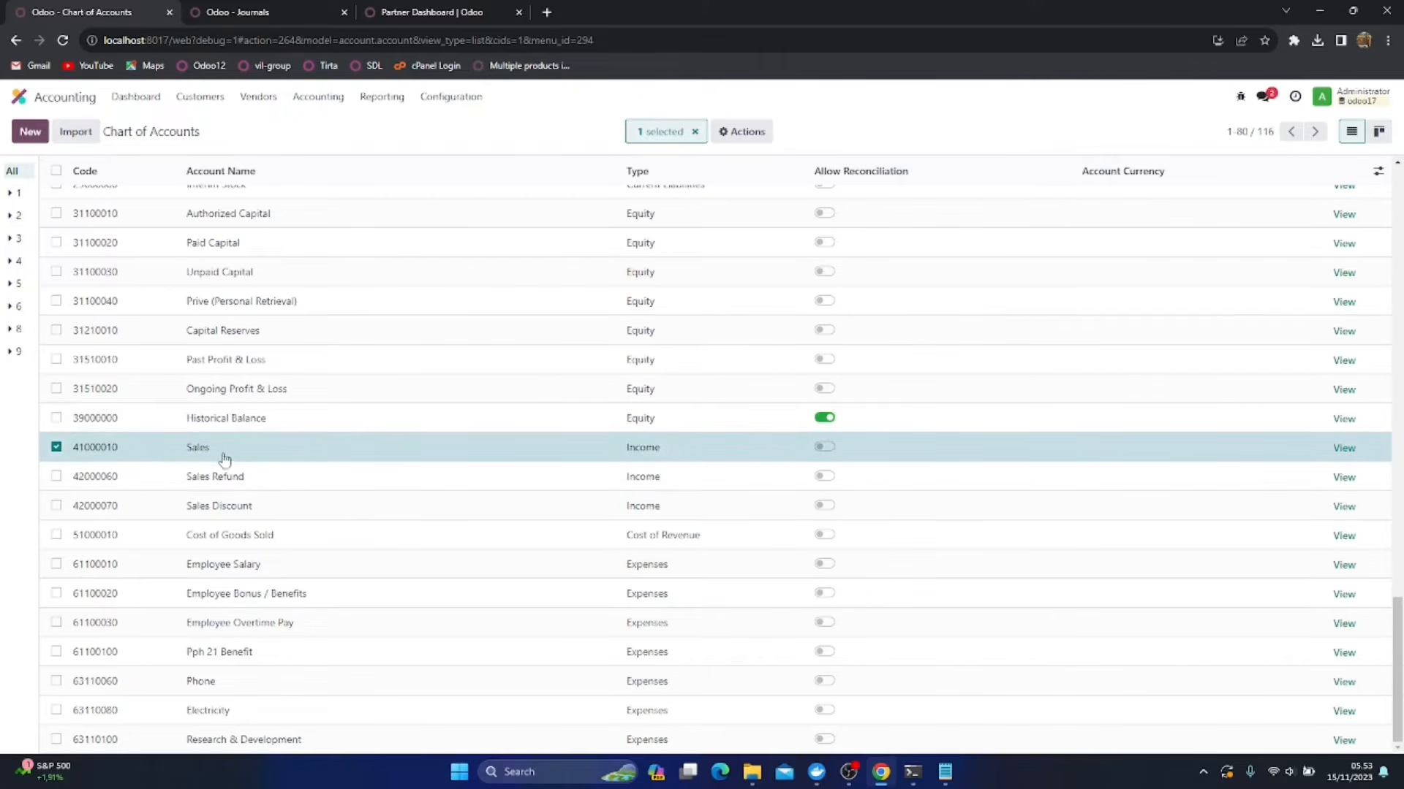
left_click(223, 451)
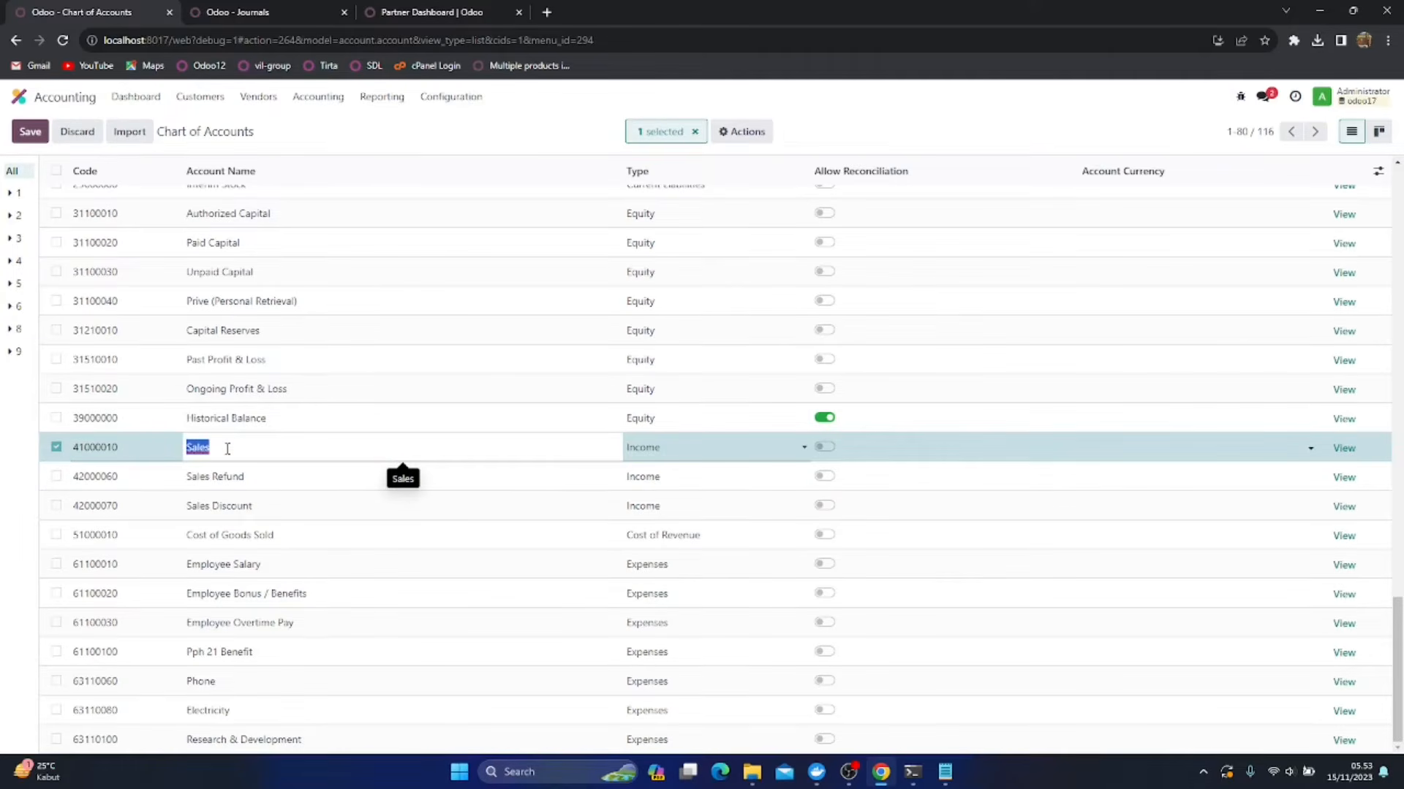
type("Pendapatan Usaha")
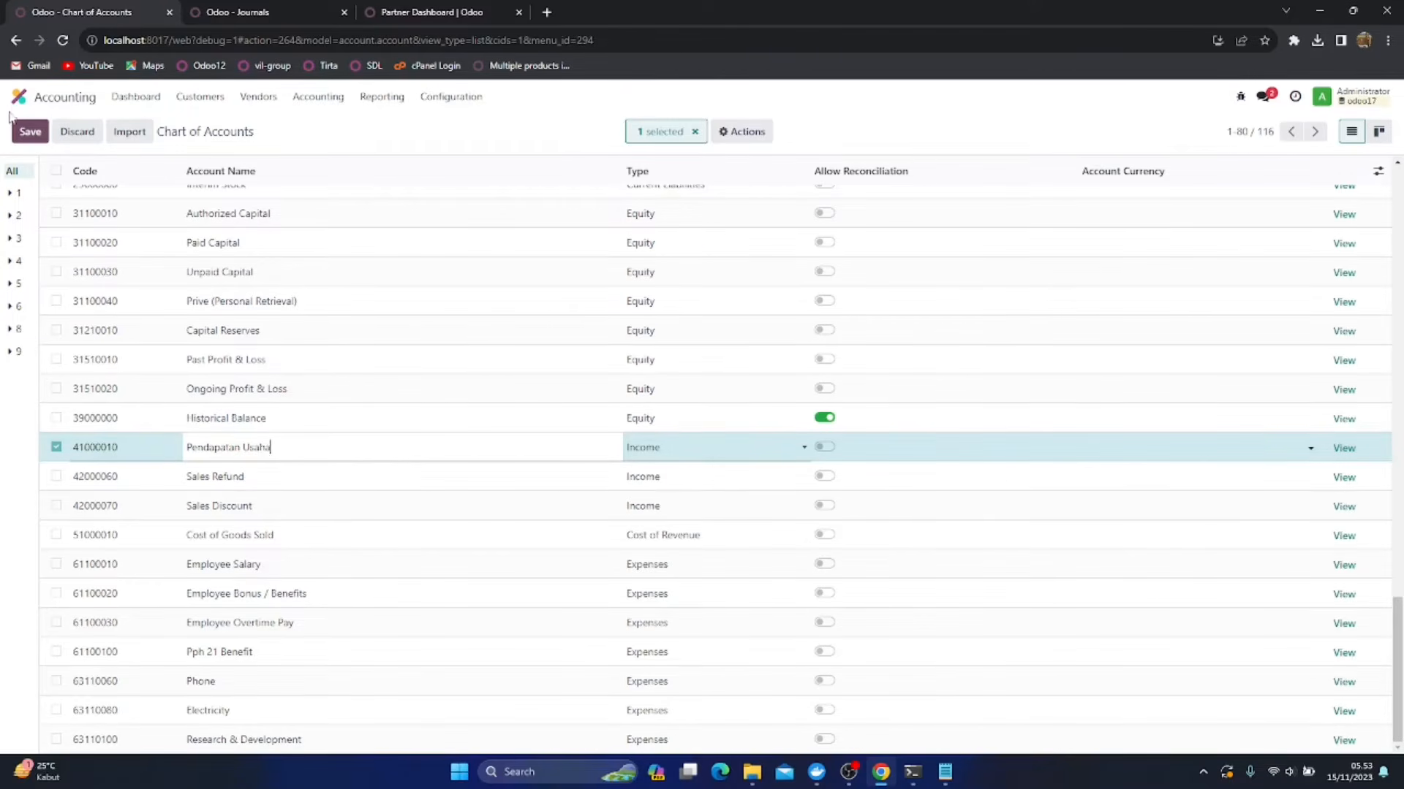
left_click(30, 132)
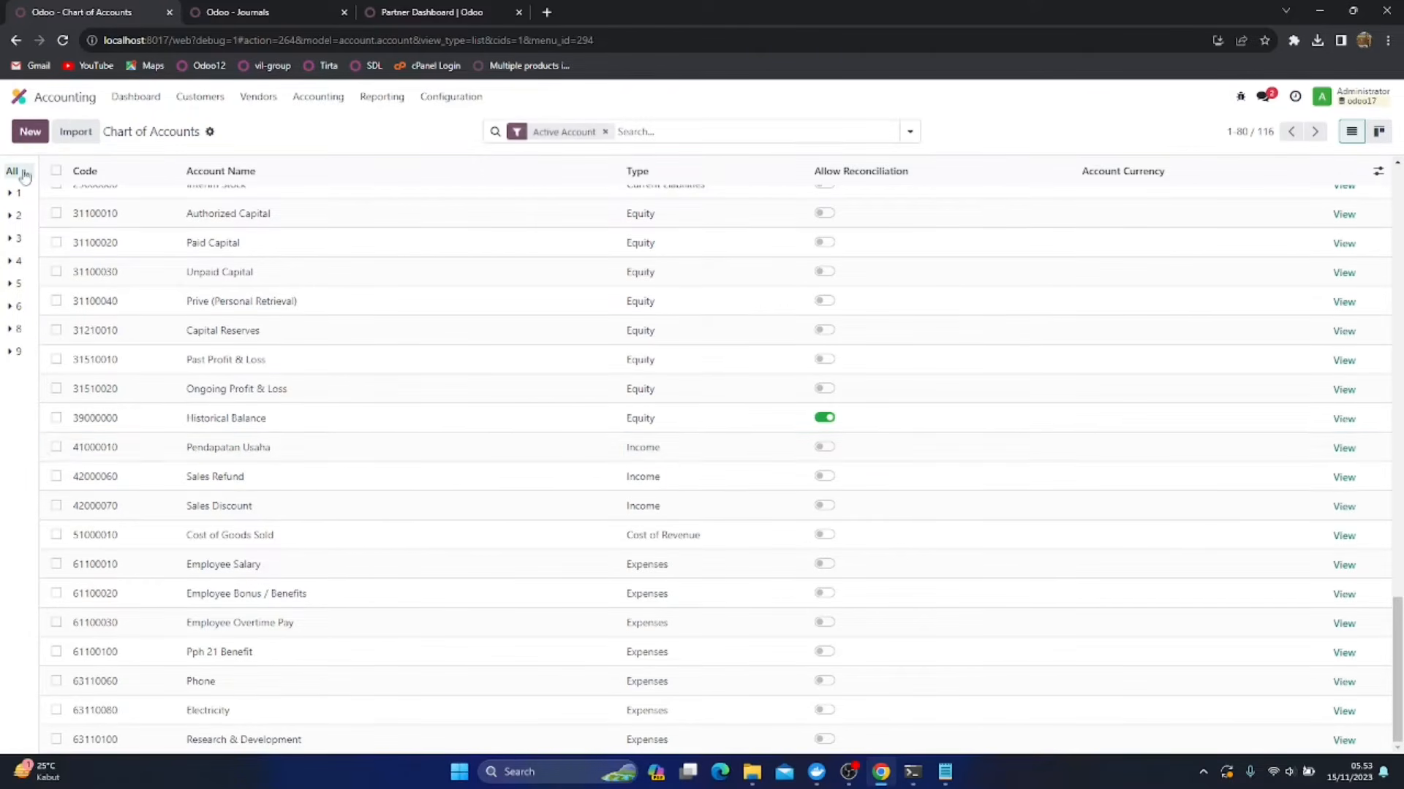
Duplicate the Pendapatan Usaha account, rename the copy as Penjualan Makanan and save it
left_click(56, 447)
left_click(739, 136)
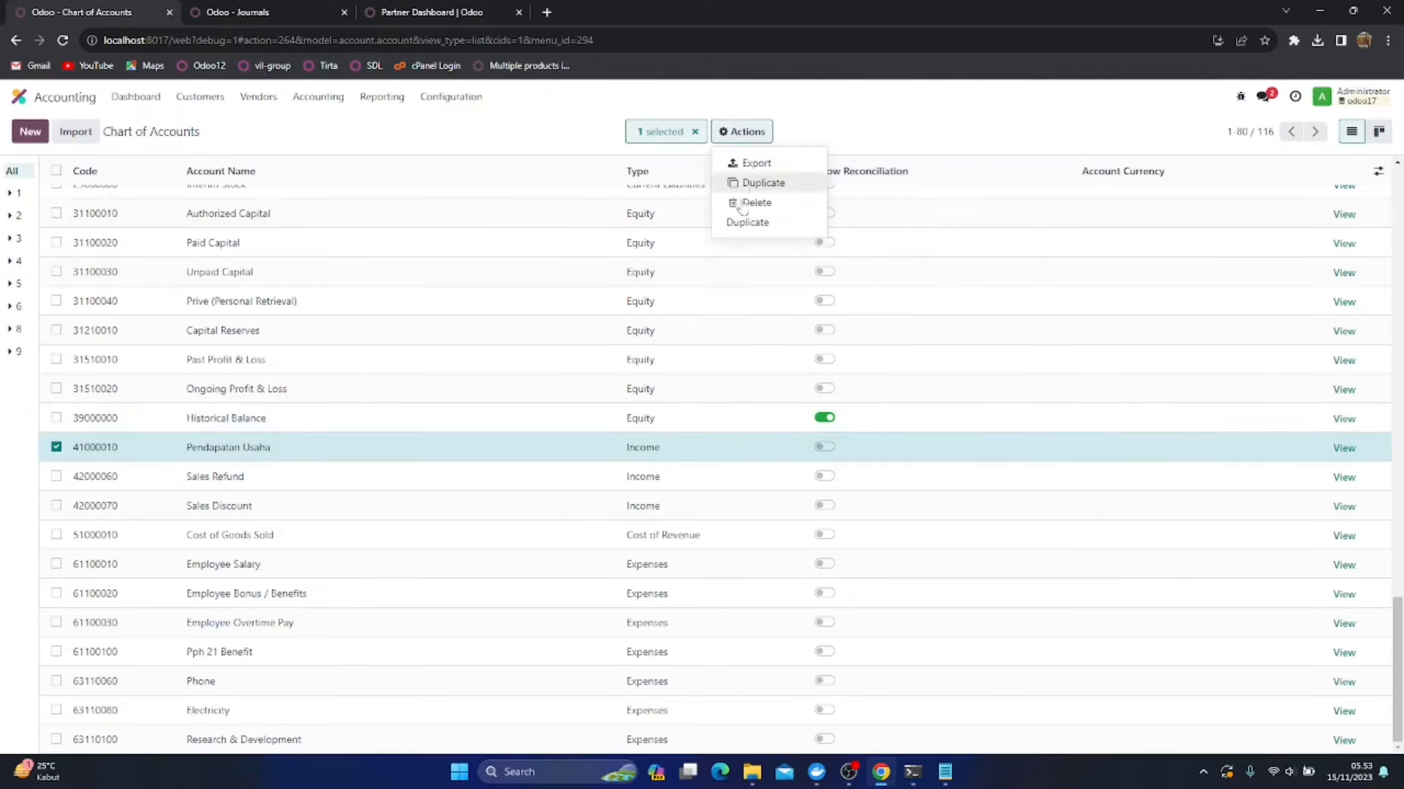
left_click(743, 222)
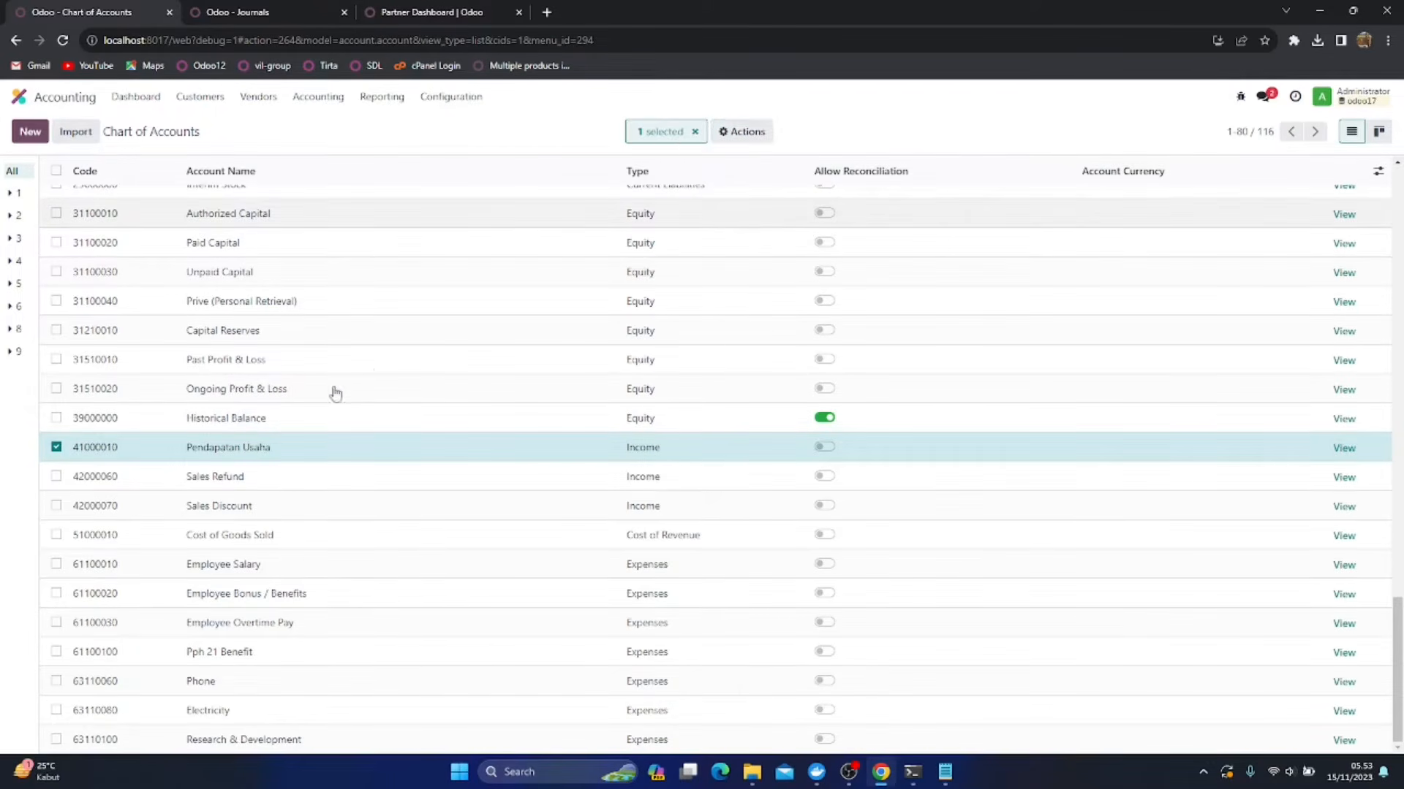
left_click(266, 475)
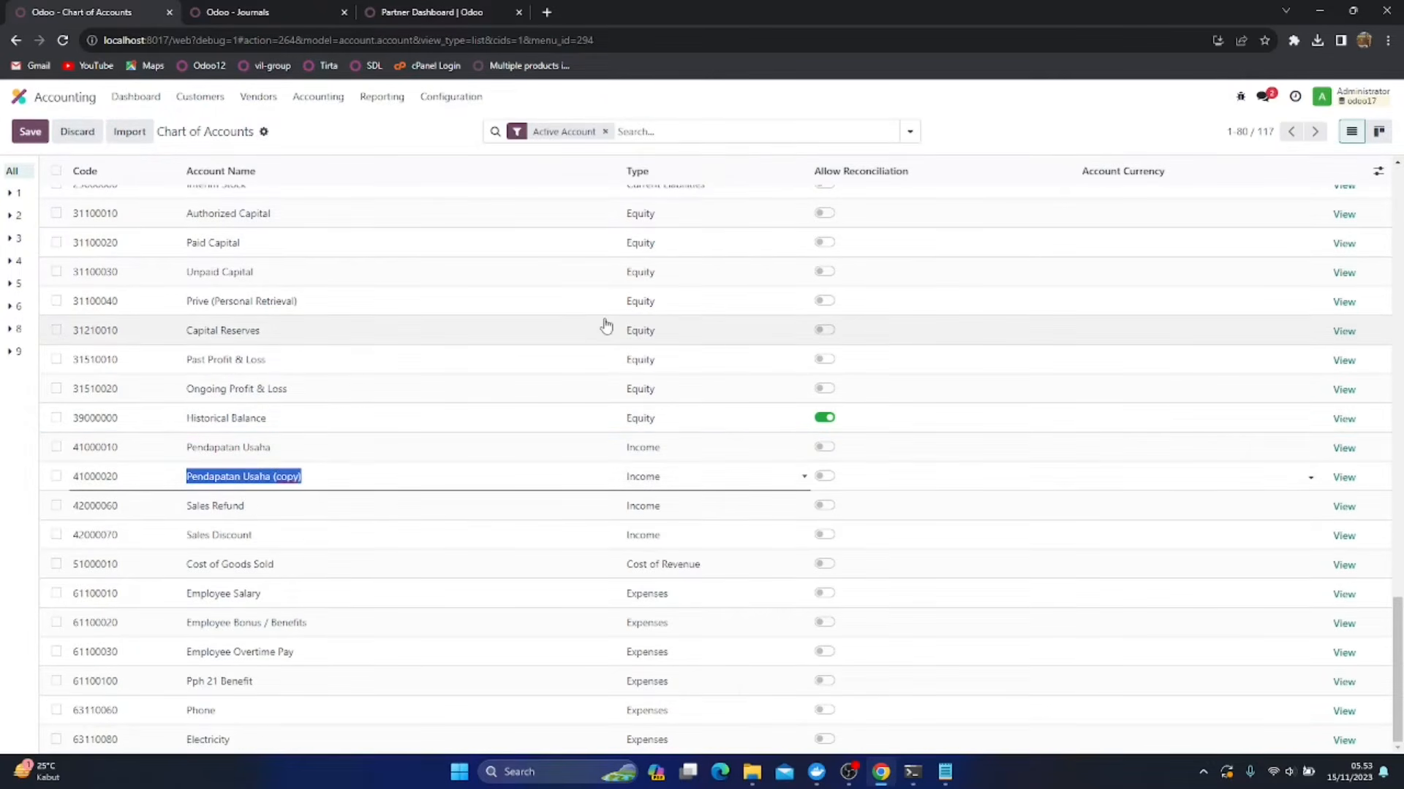
type("Penjualan Makanan")
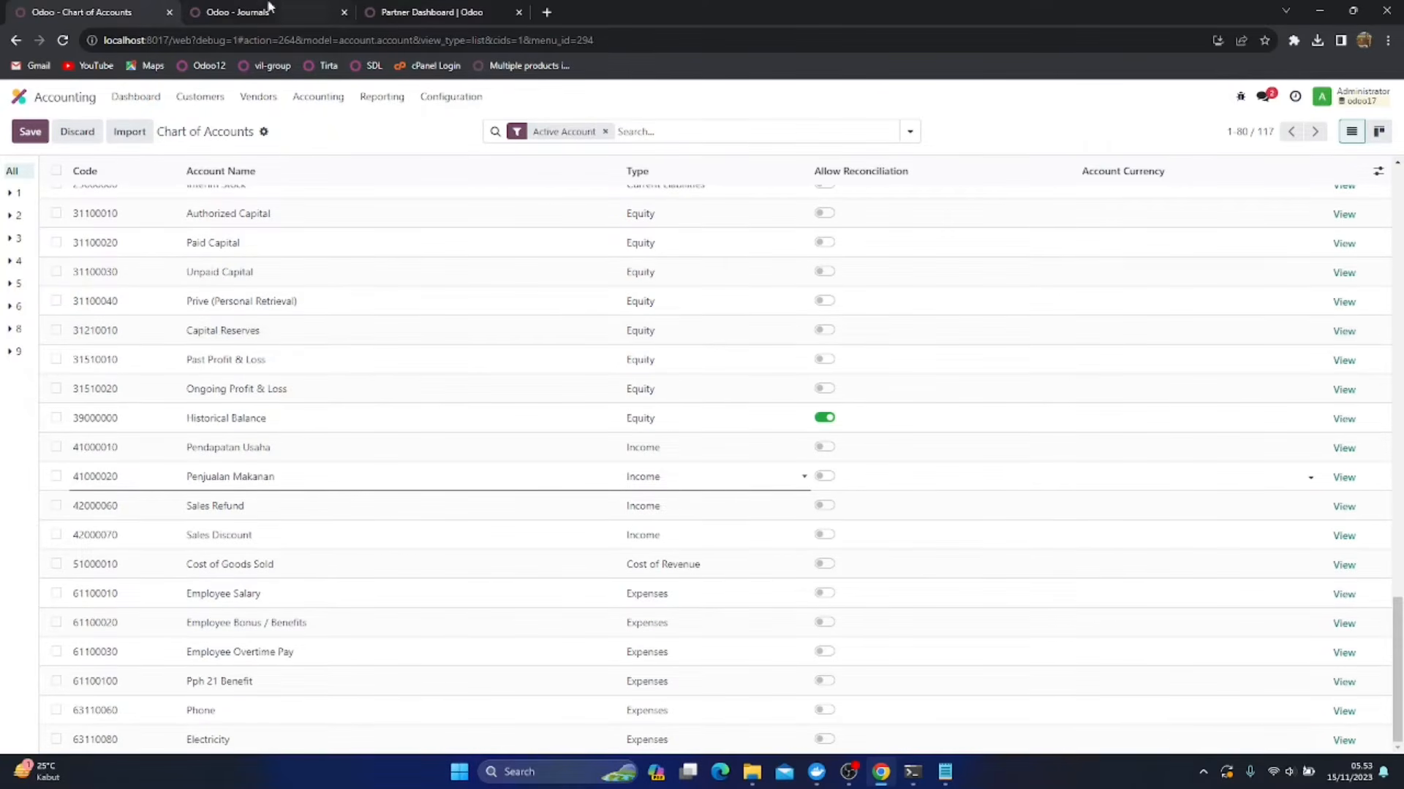
left_click(30, 132)
Duplicate the Penjualan Makanan account, rename the copy as Penjualan Minuman and save it
left_click(57, 476)
left_click(734, 137)
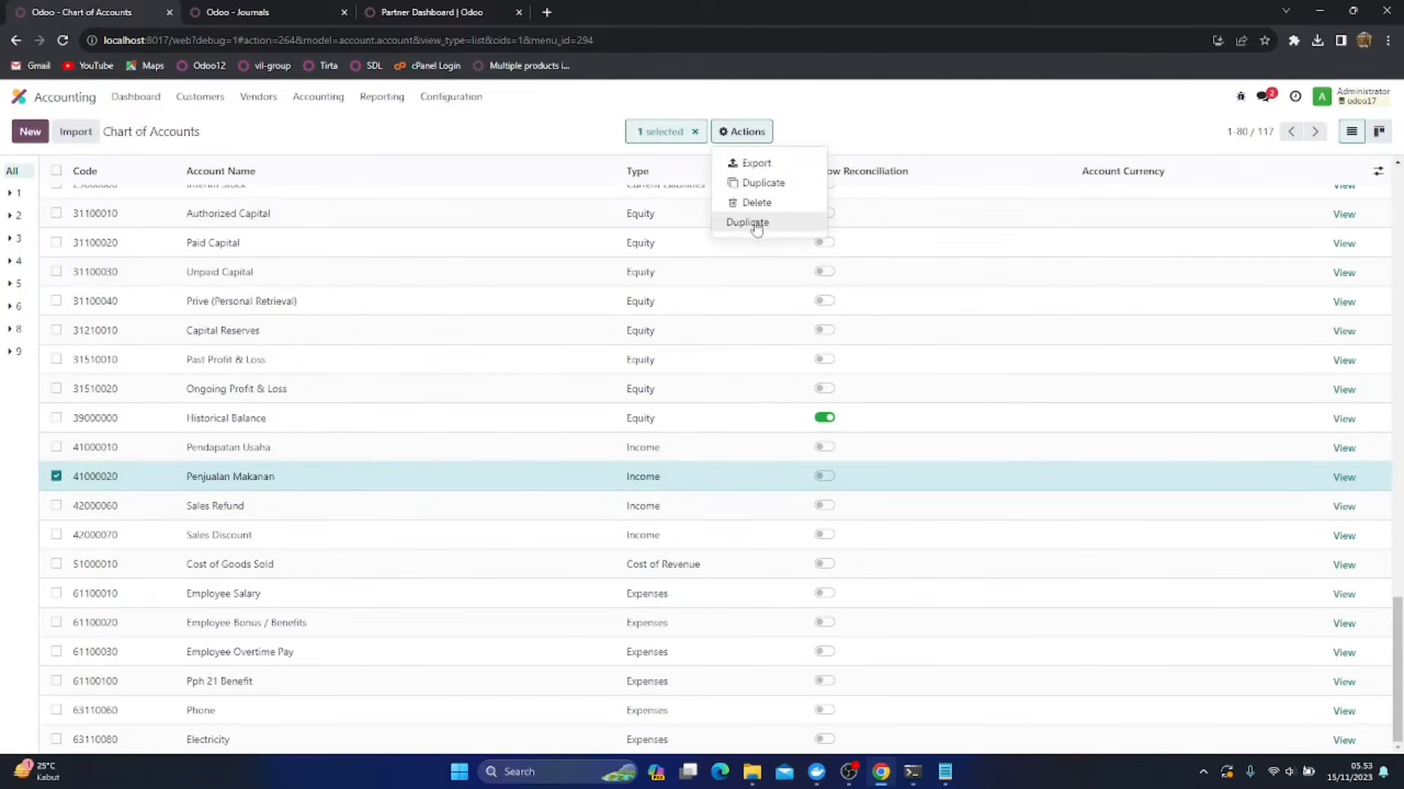
left_click(757, 222)
left_click(287, 516)
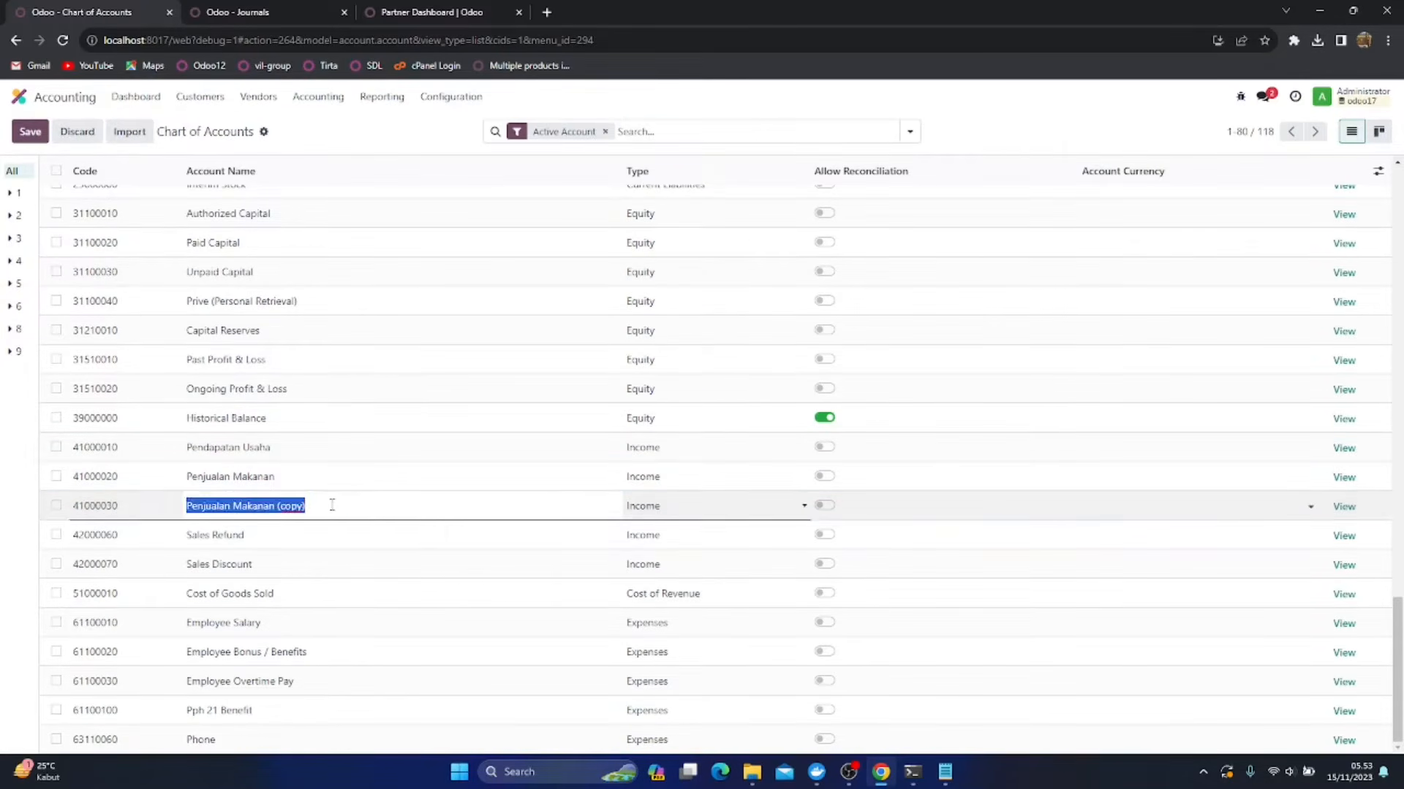
left_click(330, 505)
key("ctrl+shift+Left")
key("ctrl+shift+Left")
key("ctrl+shift+Left")
type("M")
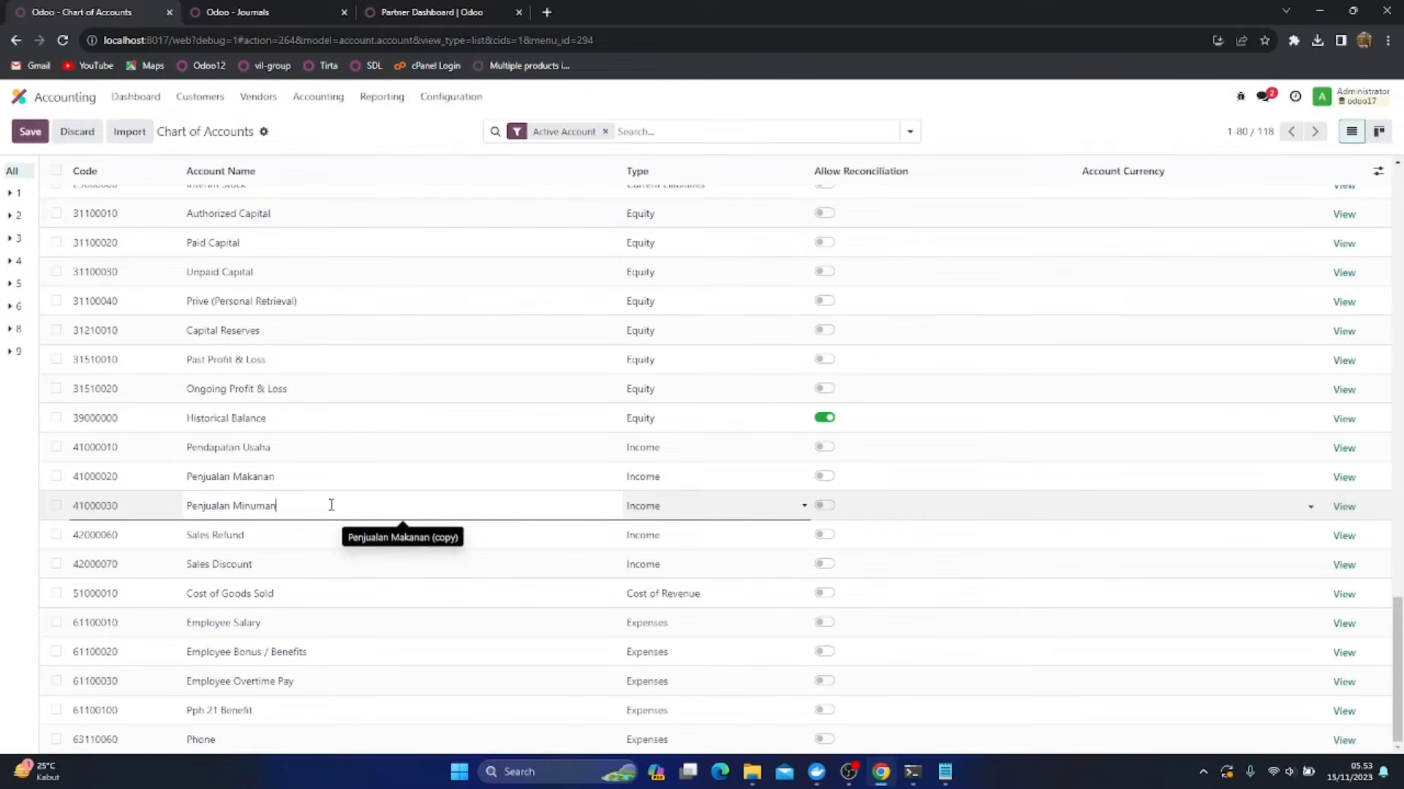
left_click(30, 131)
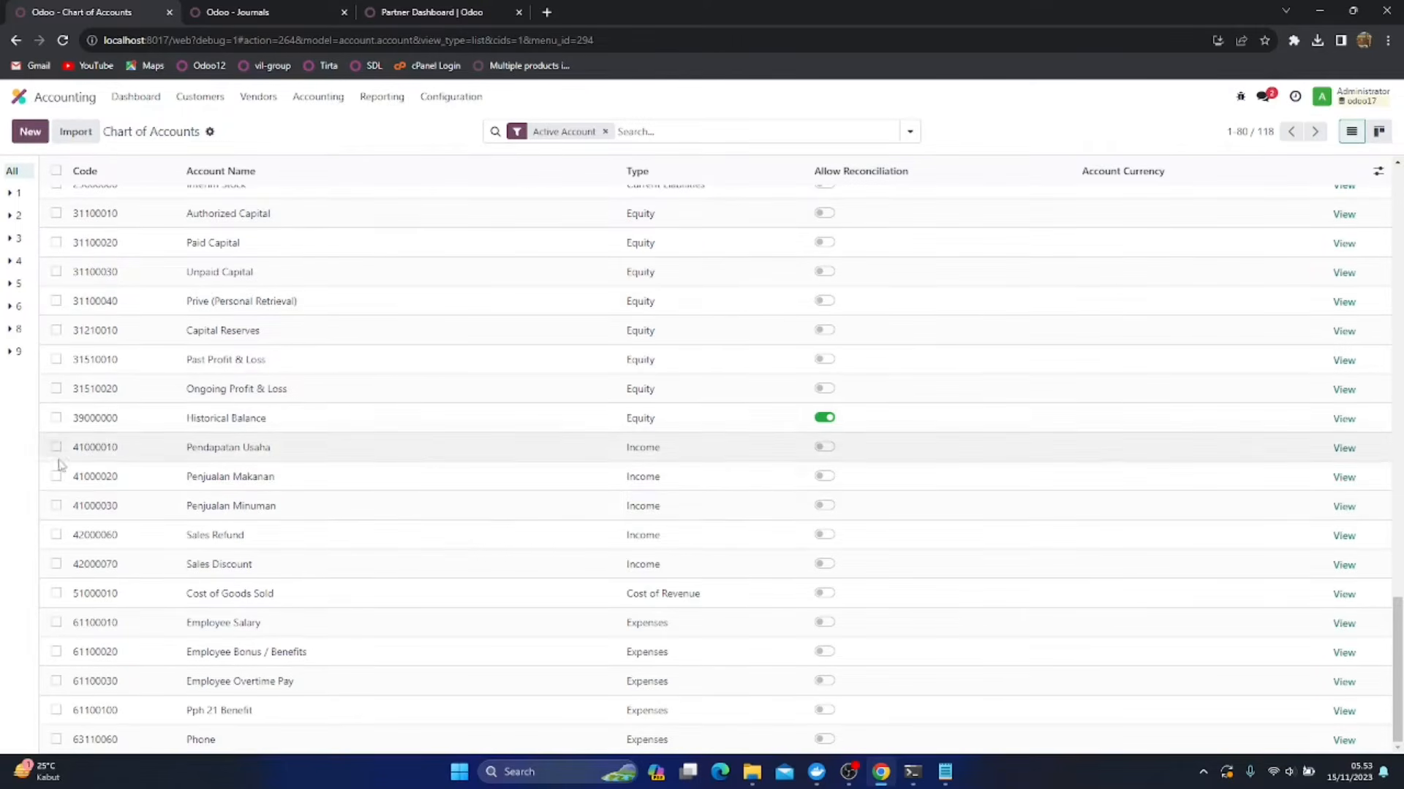
Duplicate the Penjualan Minuman account, rename the copy as Penjualan Makanan Olahan and save it
left_click(56, 505)
left_click(746, 132)
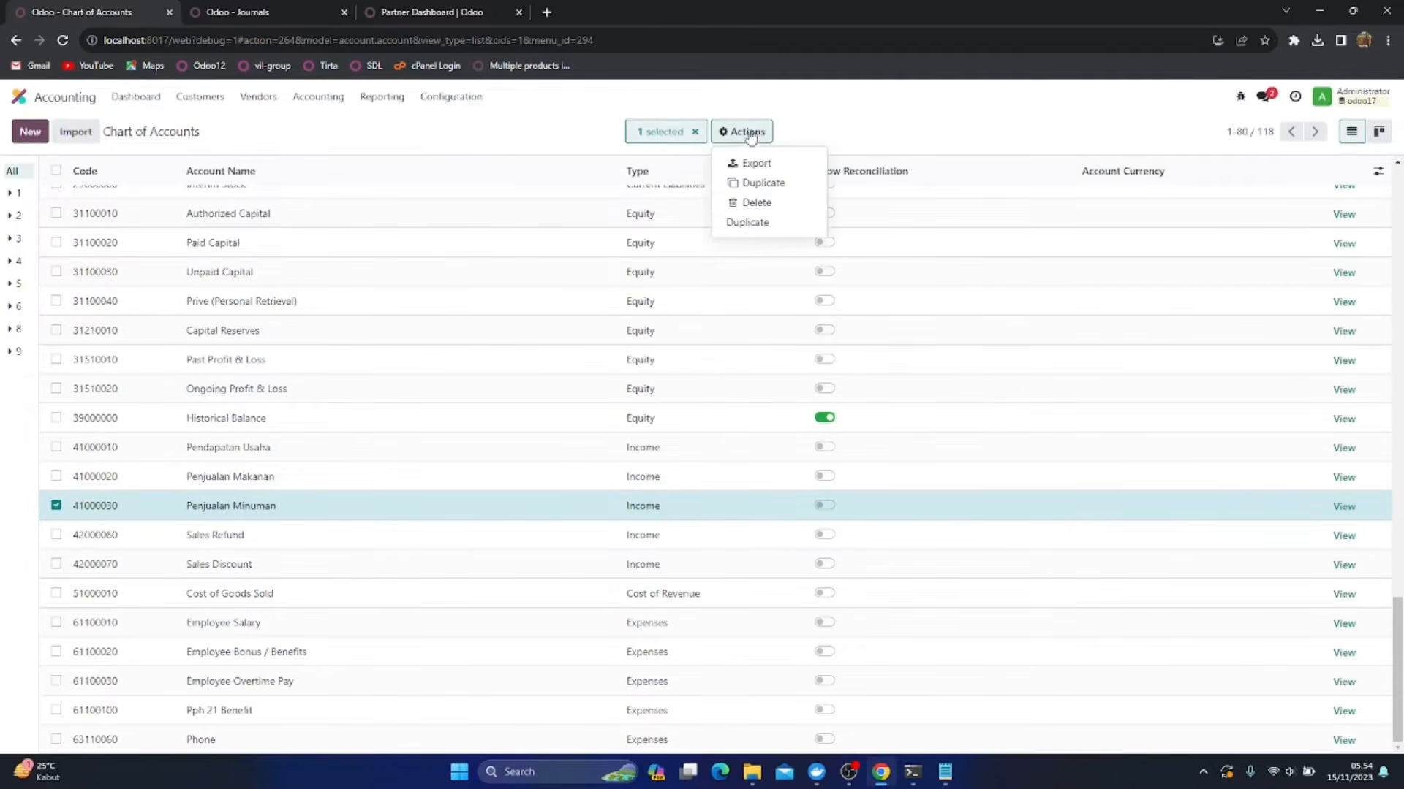
left_click(747, 222)
left_click(302, 531)
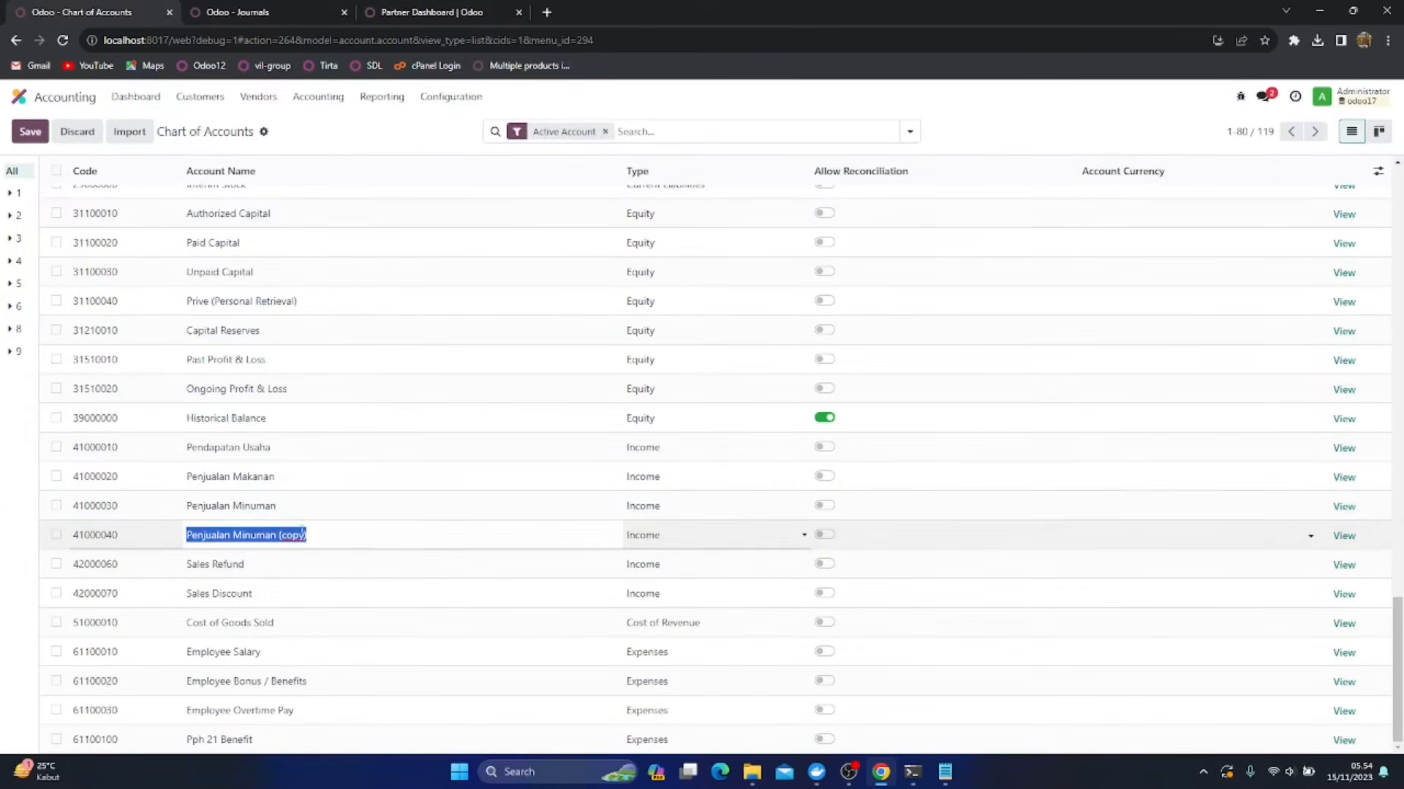
left_click(324, 536)
key("ctrl+shift+Left")
key("ctrl+shift+Left")
type("M")
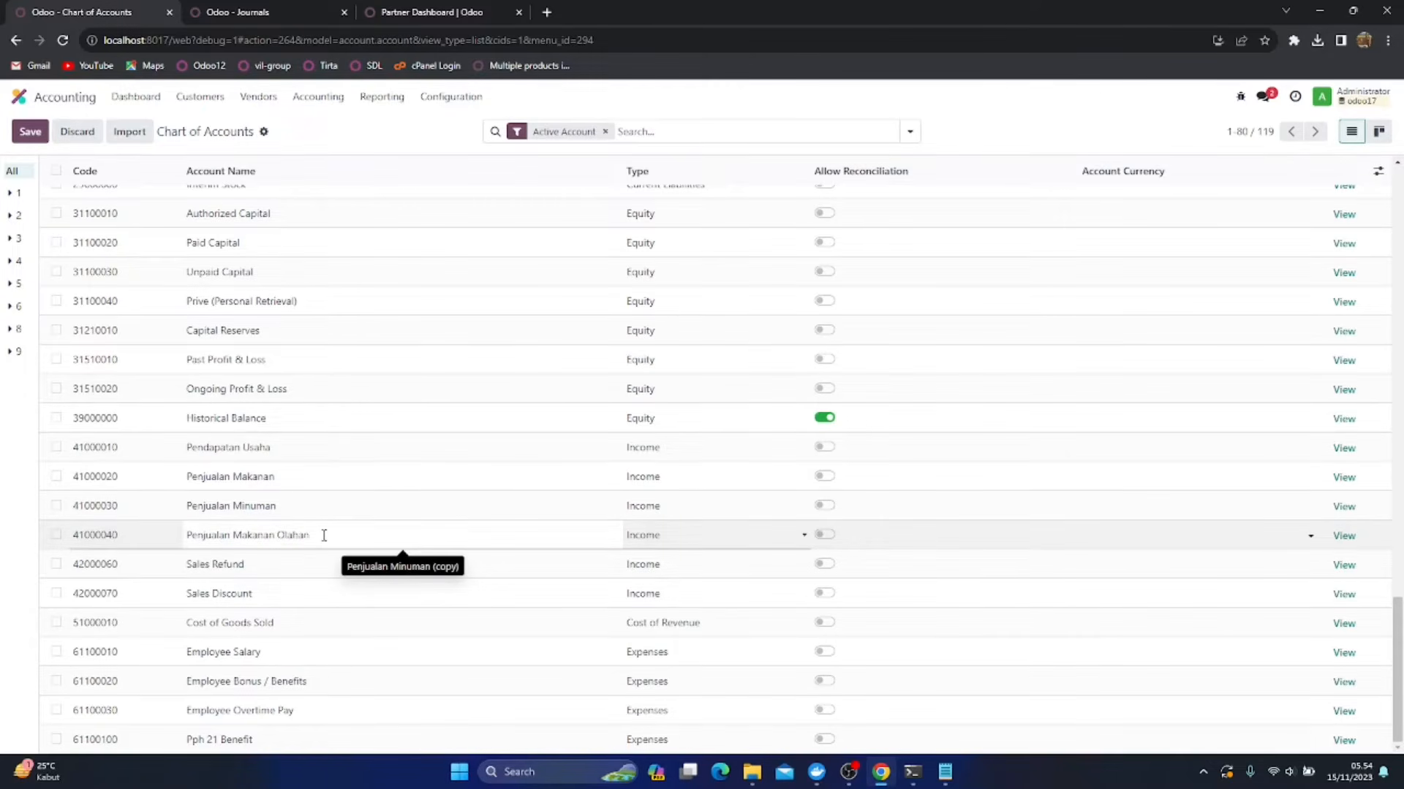
type("akanan Olahan")
left_click(30, 132)
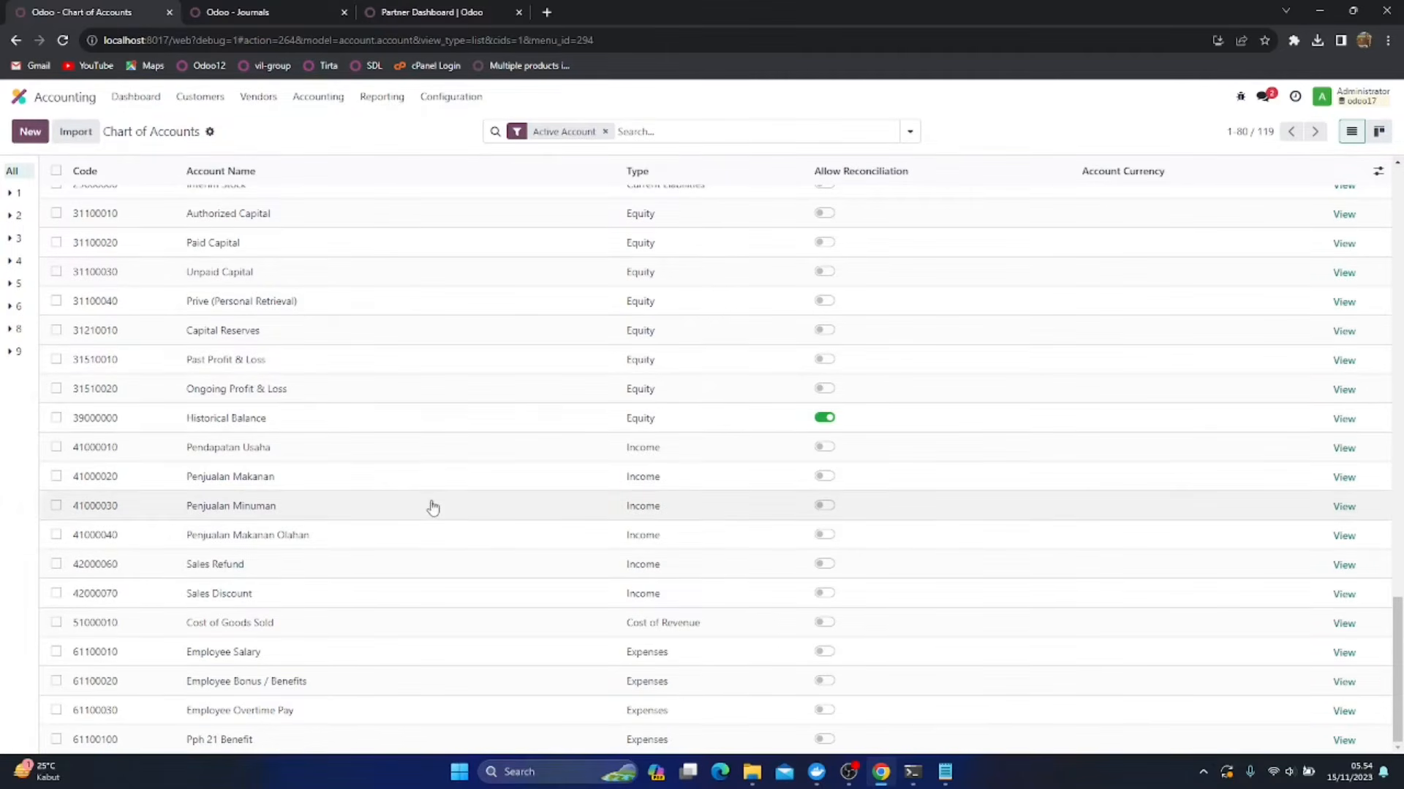
Rename the cost-of-revenue account 51000010 Cost of Goods Sold as Harga Pokok Penjualan and save it
left_click(286, 626)
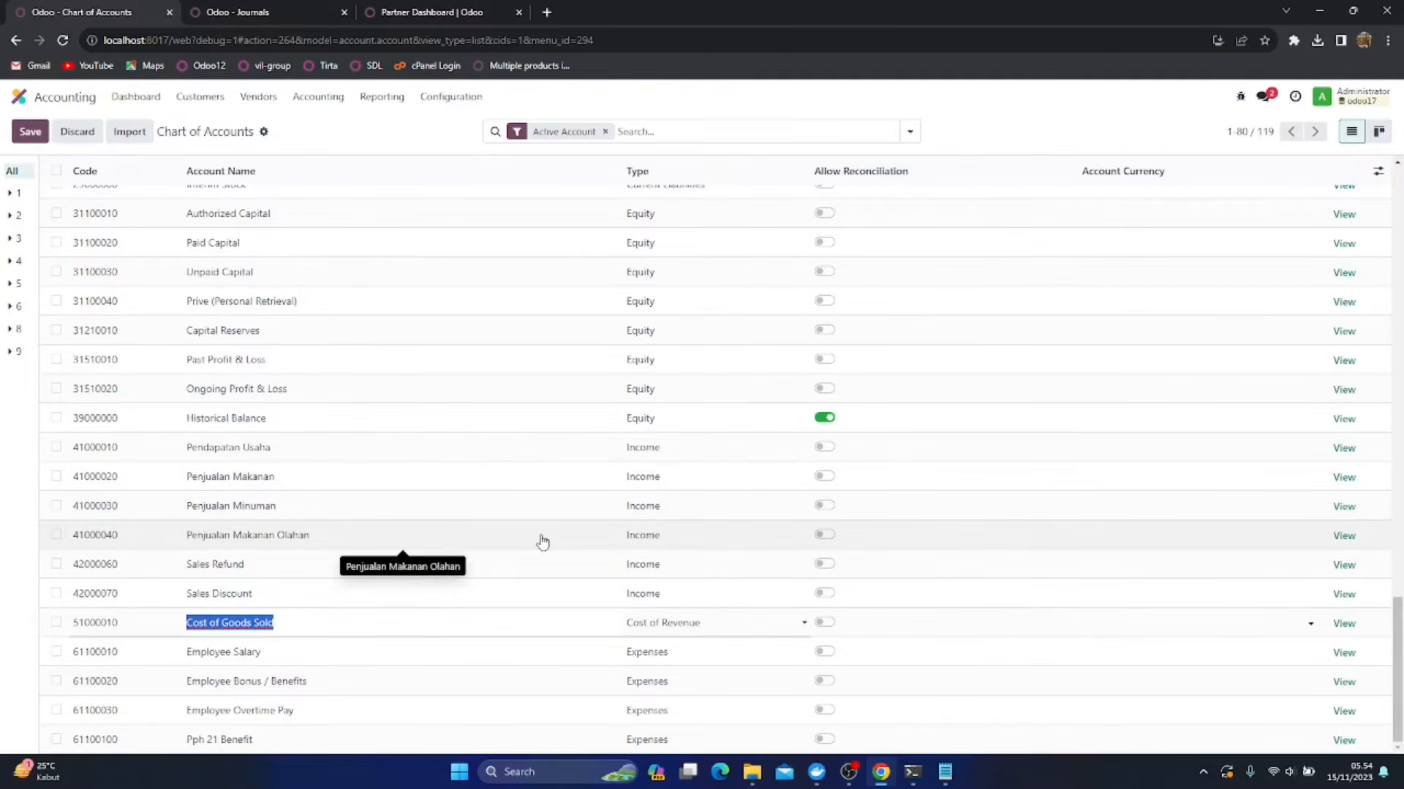
type("Harga Pokok Penjualan")
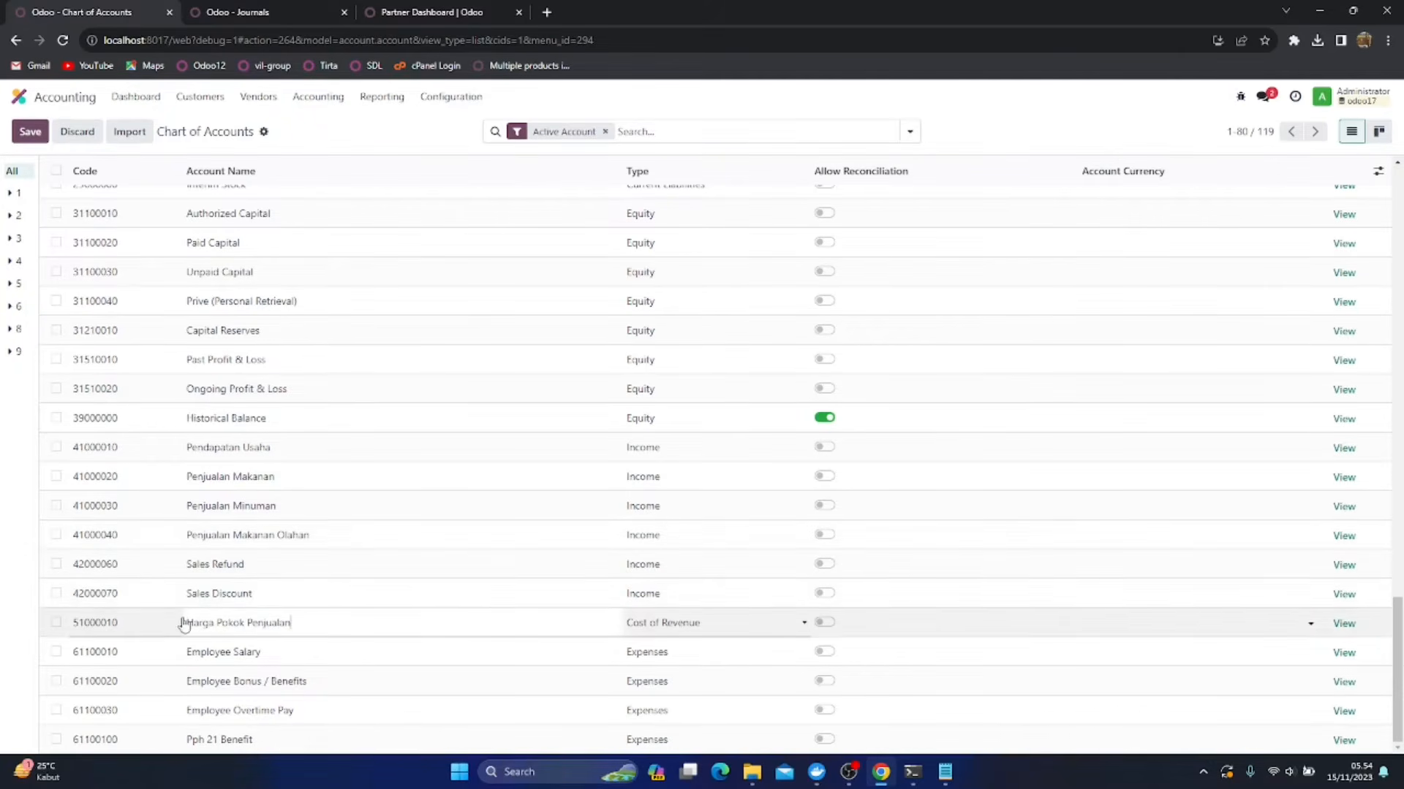
left_click(30, 132)
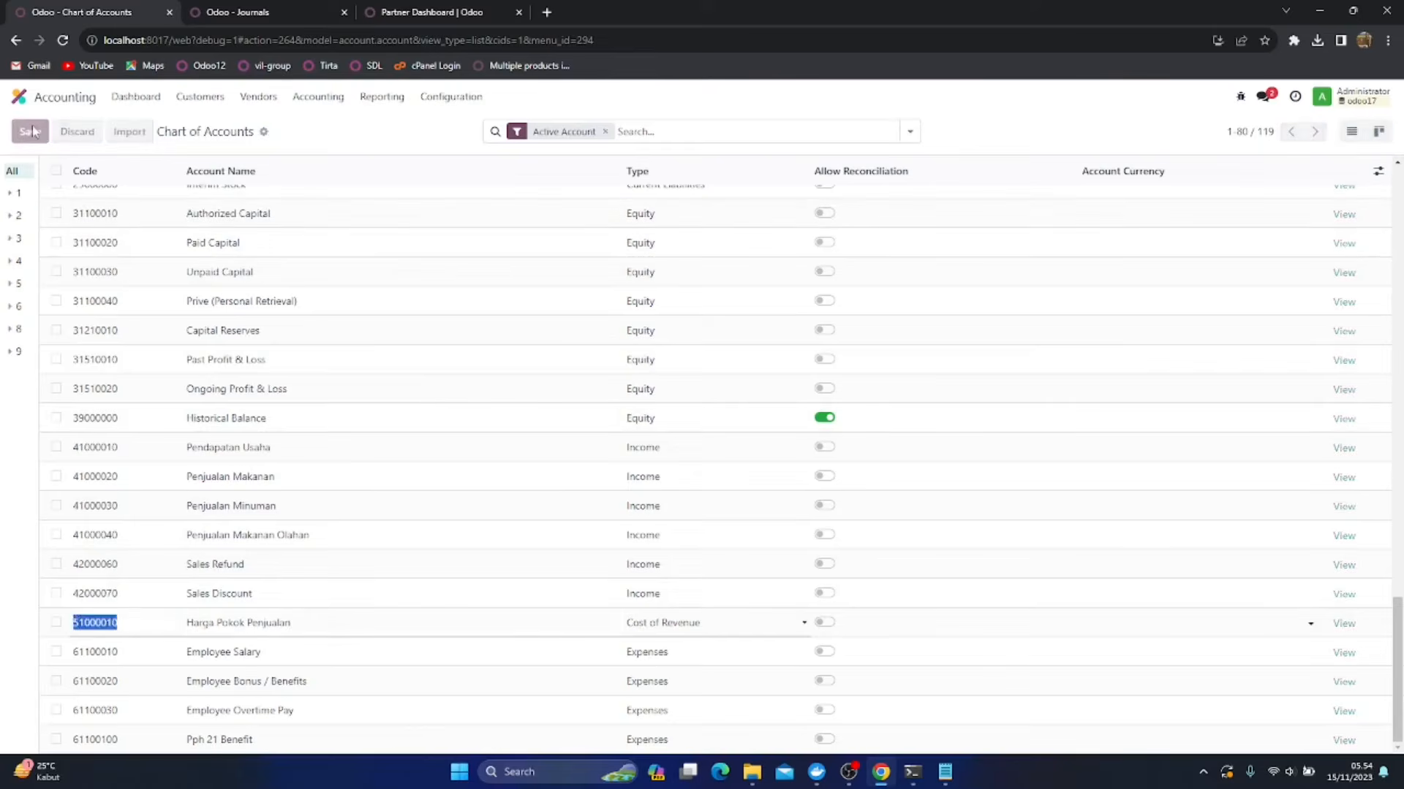
Duplicate the Harga Pokok Penjualan account, rename the copy as Harga Pokok Penjualan Makanan and save it
left_click(56, 623)
left_click(740, 132)
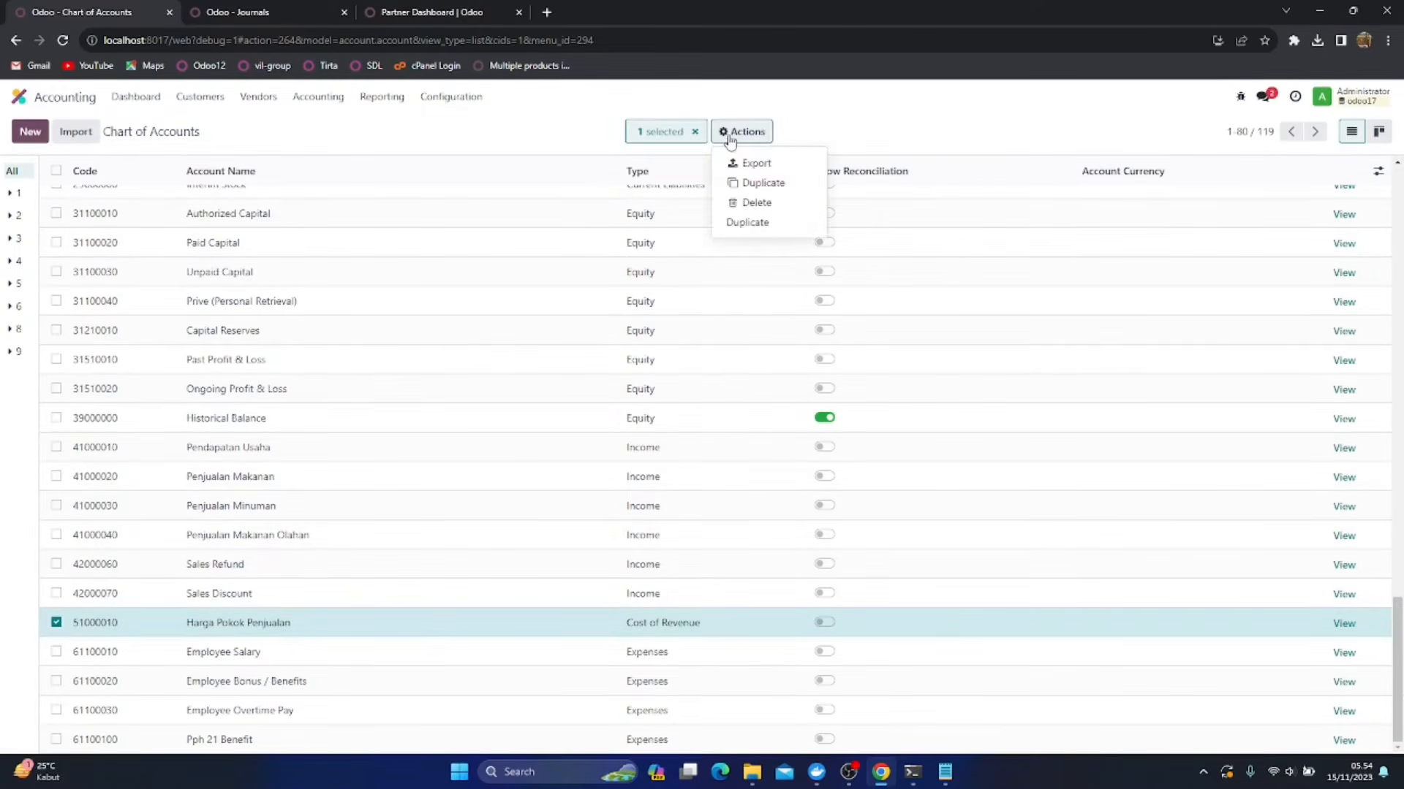
left_click(759, 231)
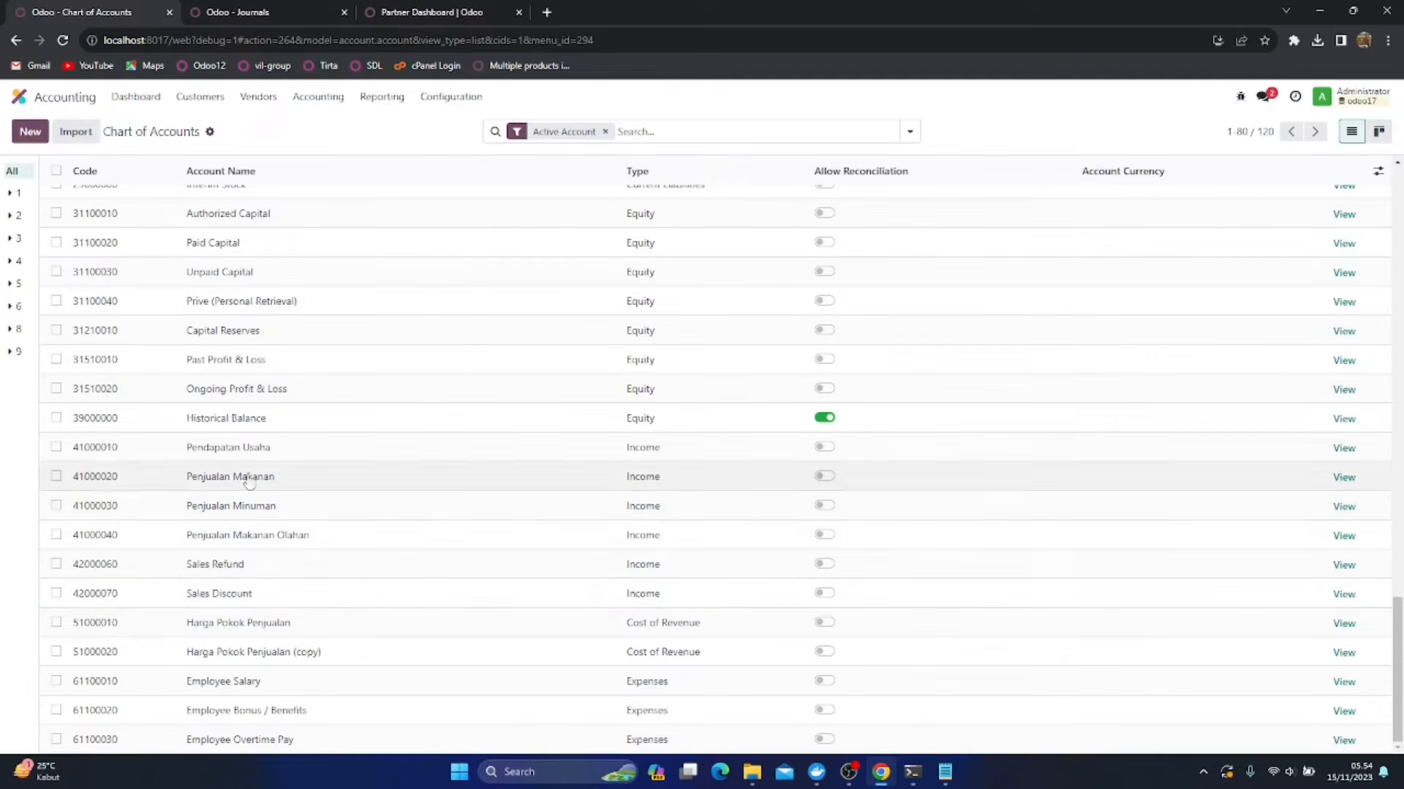
left_click(337, 658)
left_click(340, 655)
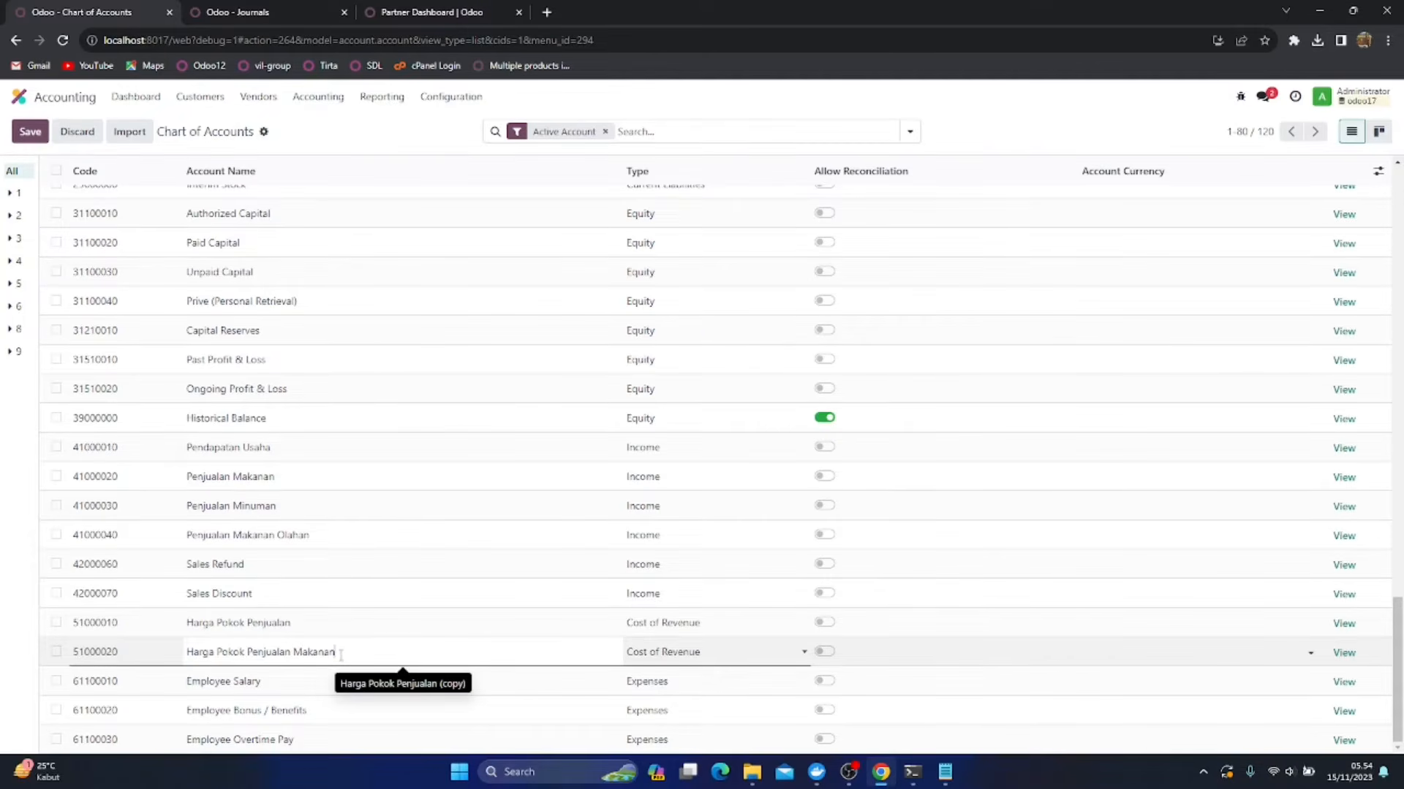
type("Makanan")
left_click(30, 131)
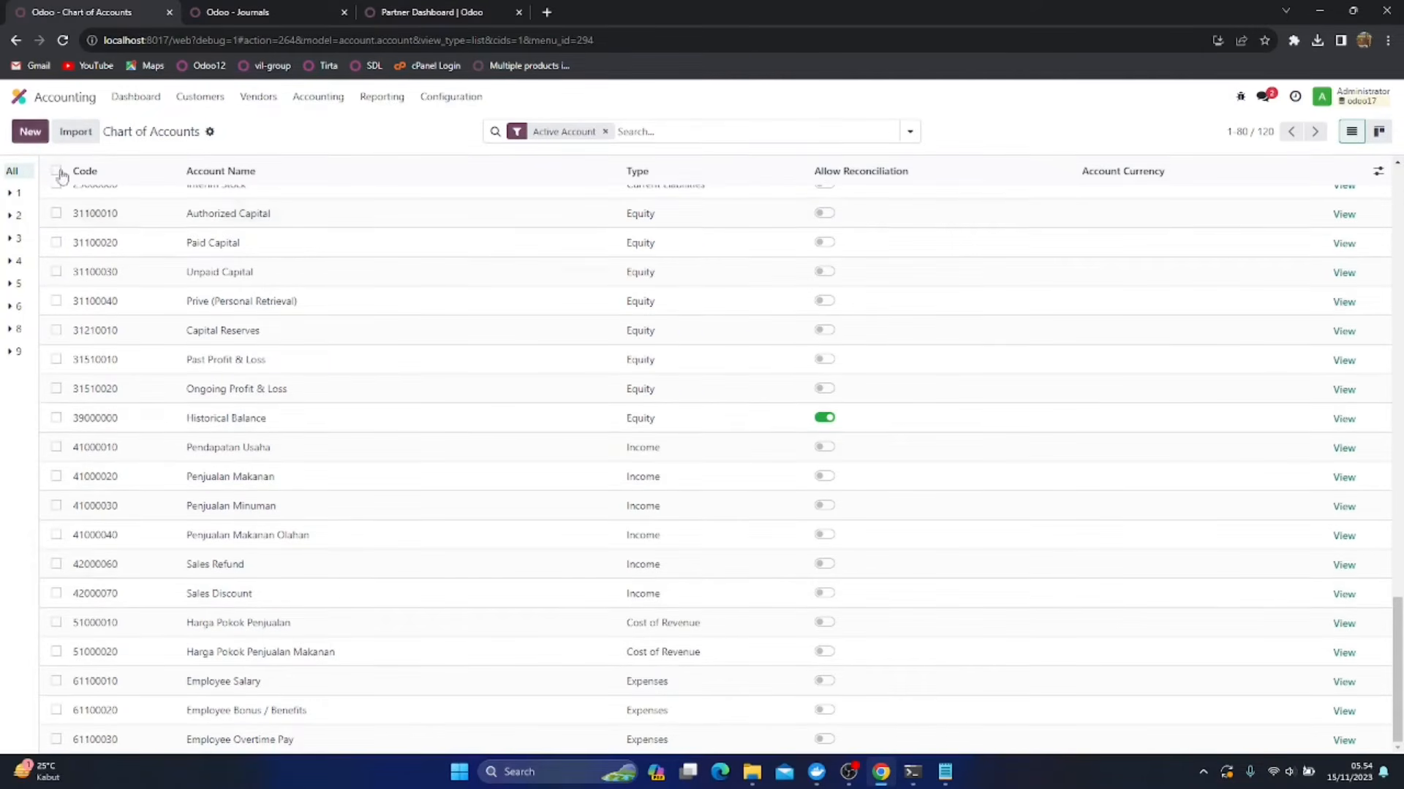
Check the default income account of the Customer Invoices journal and return to the journals list
left_click(269, 12)
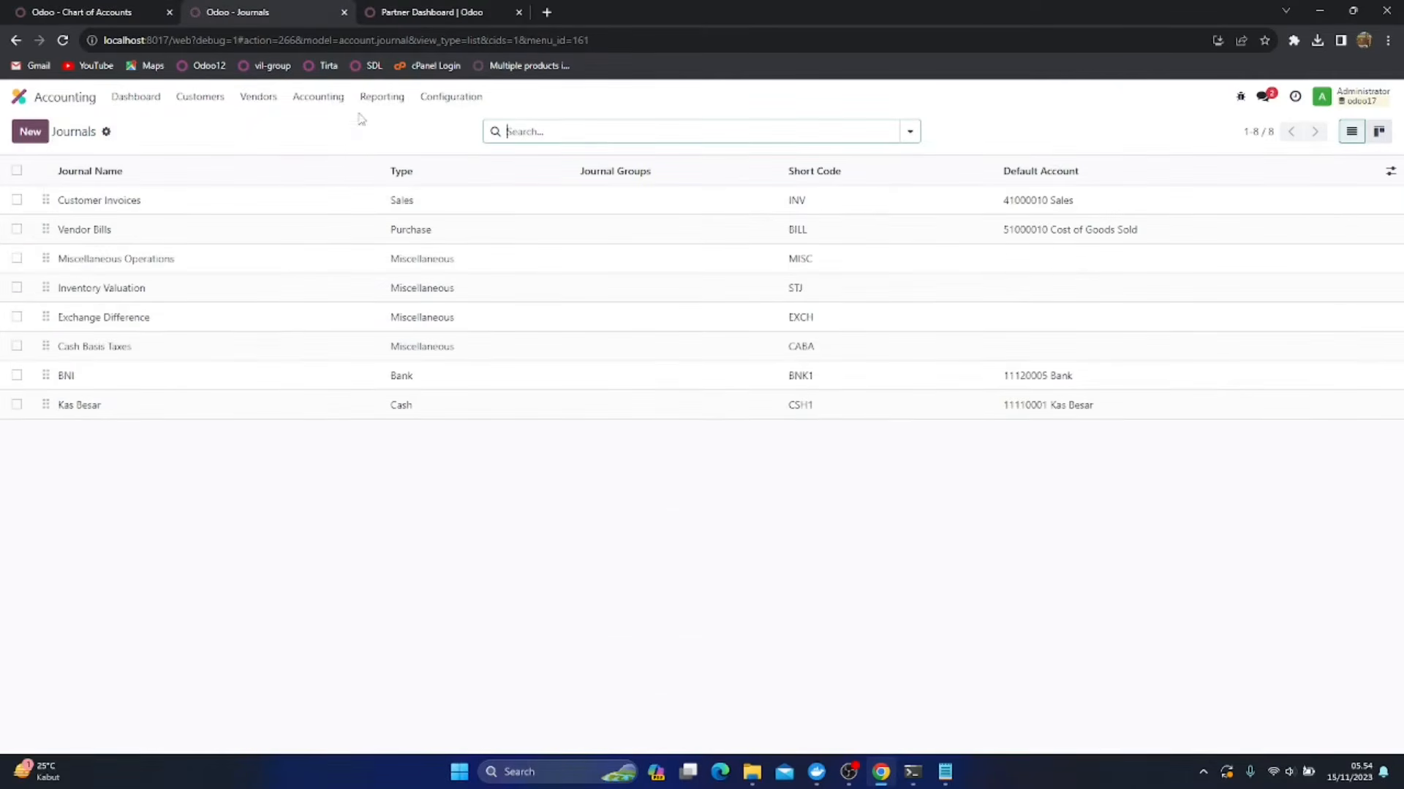
left_click(357, 209)
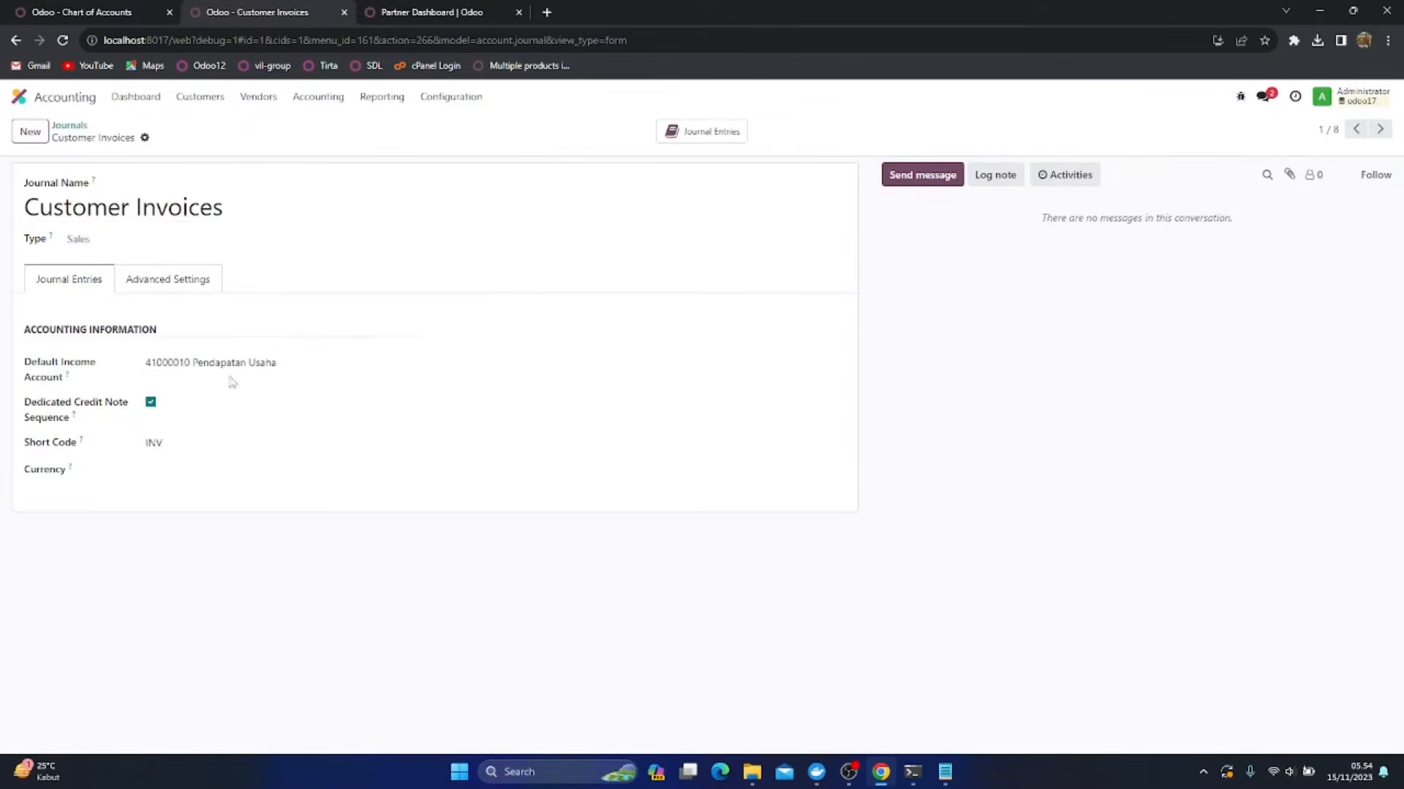
left_click(68, 126)
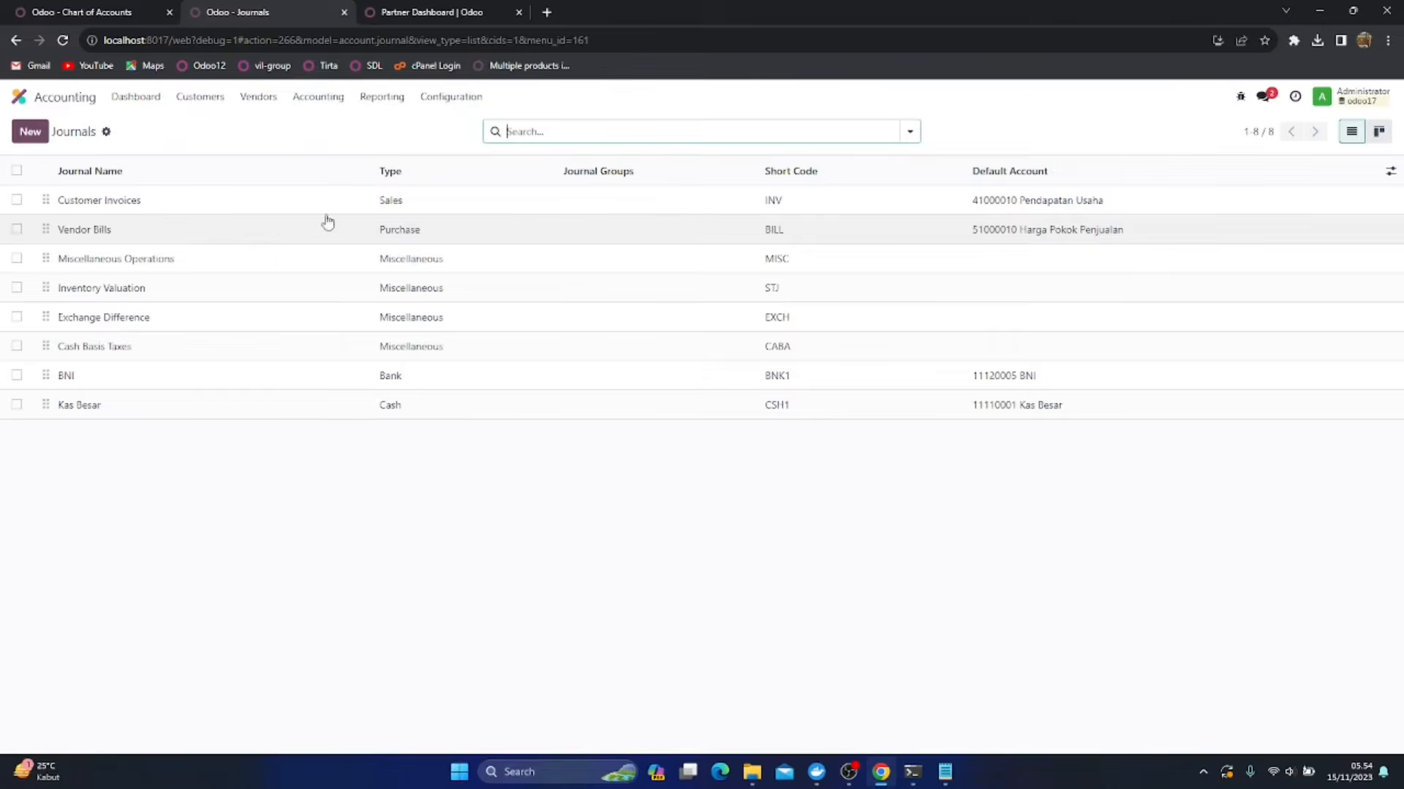
Check the default expense account of the Vendor Bills journal and return to the chart of accounts
left_click(288, 229)
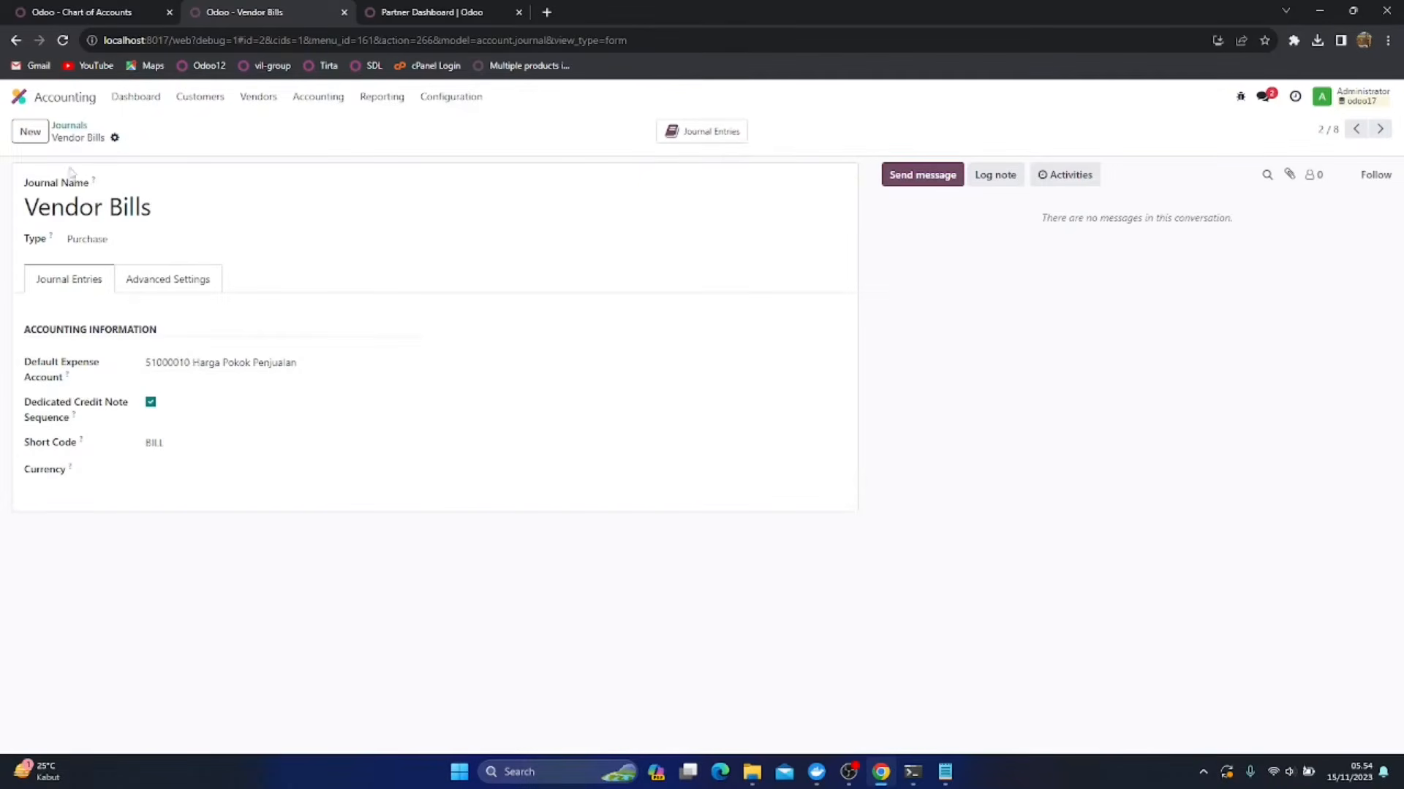
left_click(69, 125)
left_click(92, 13)
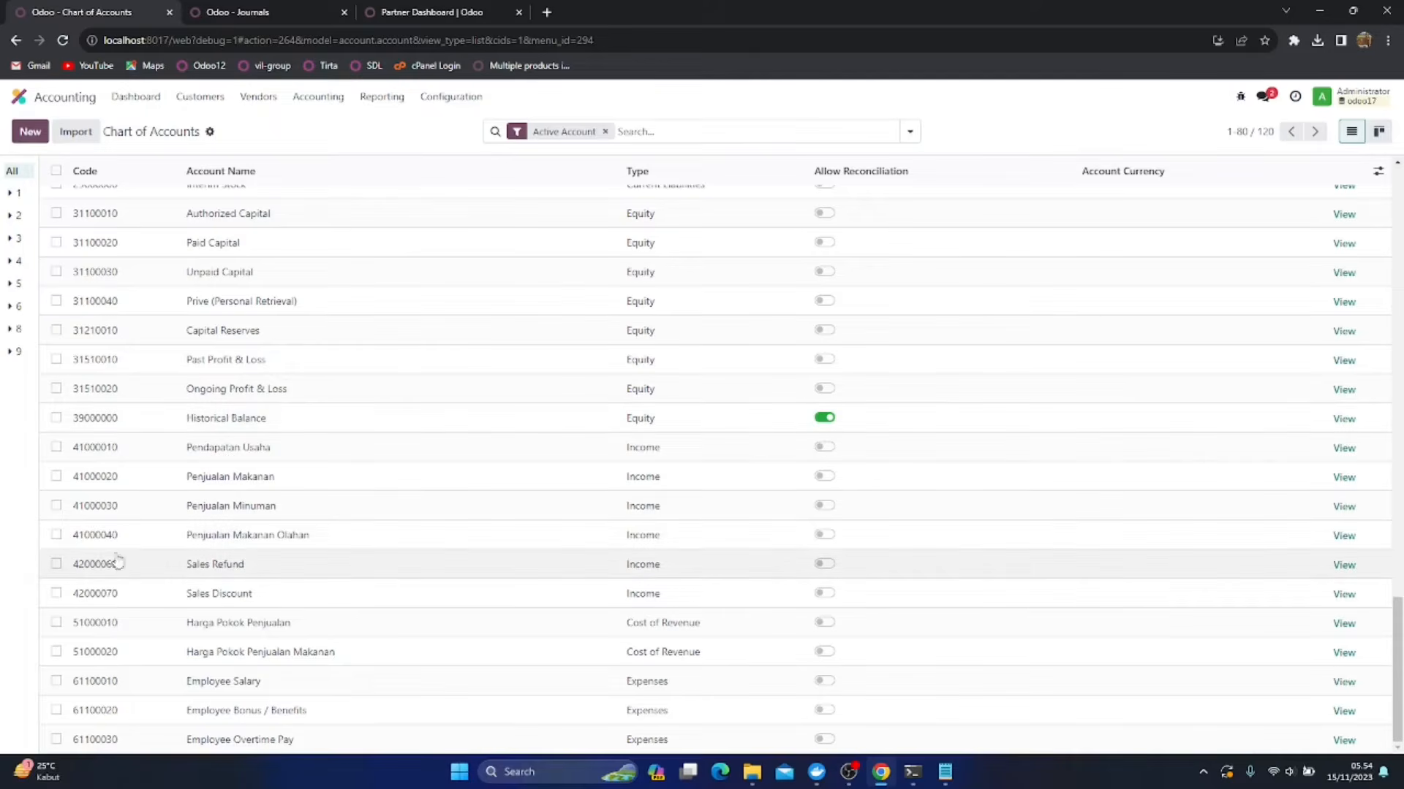
Duplicate the Harga Pokok Penjualan Makanan account, rename the copy as Harga Pokok Penjualan Minuman and save it
left_click(56, 652)
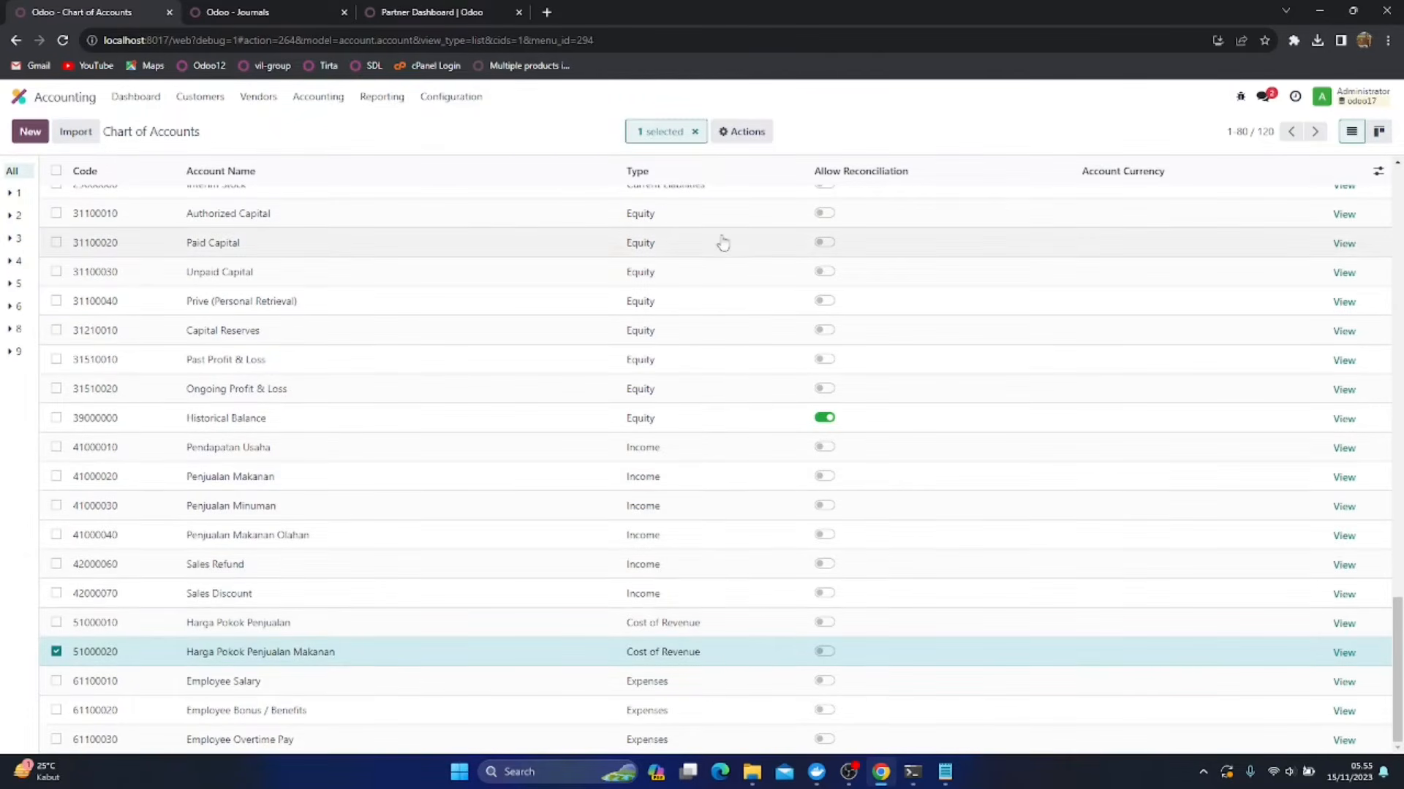
left_click(741, 131)
left_click(733, 222)
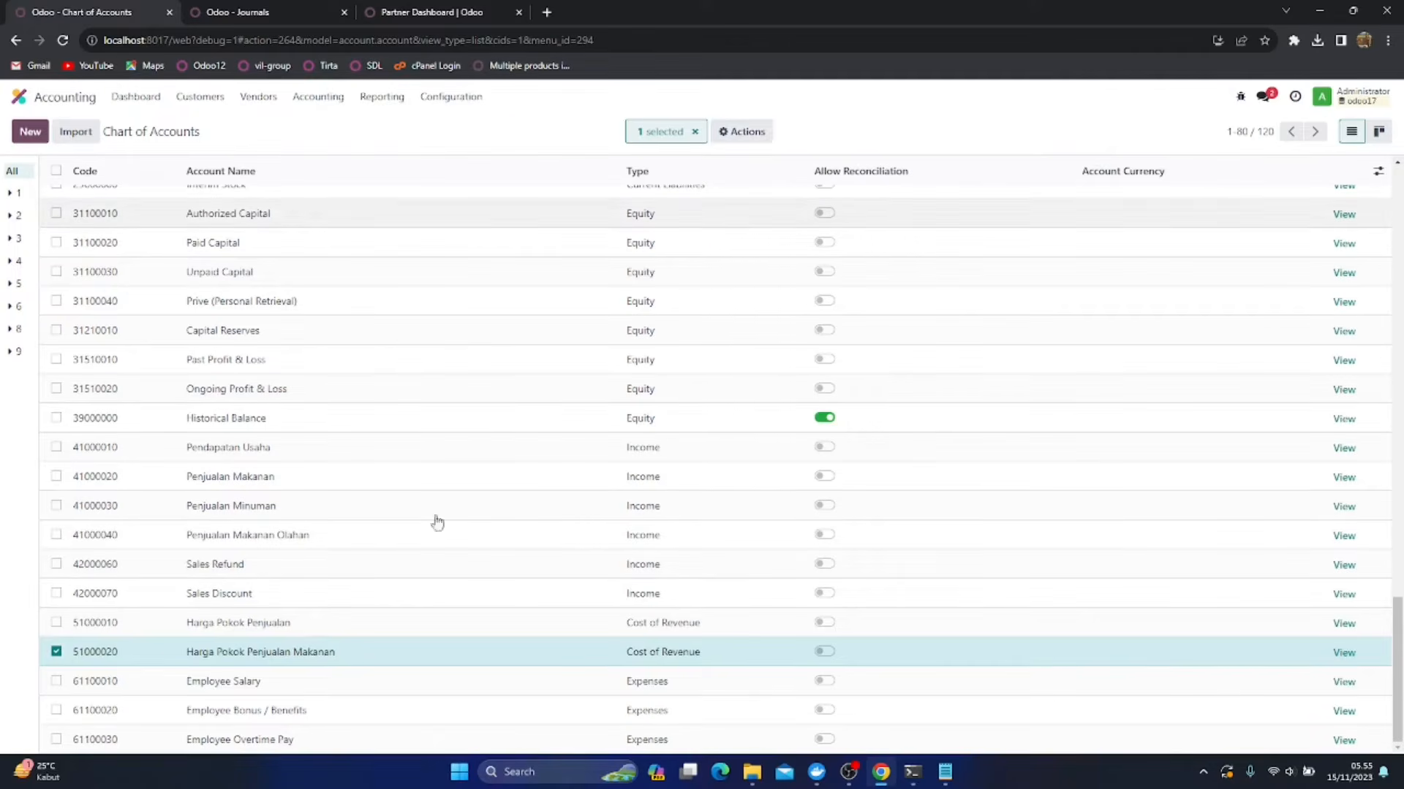
left_click(334, 681)
left_click(403, 684)
key("ctrl+shift+Left")
key("ctrl+shift+Left")
key("ctrl+shift+Left")
type("Minuman")
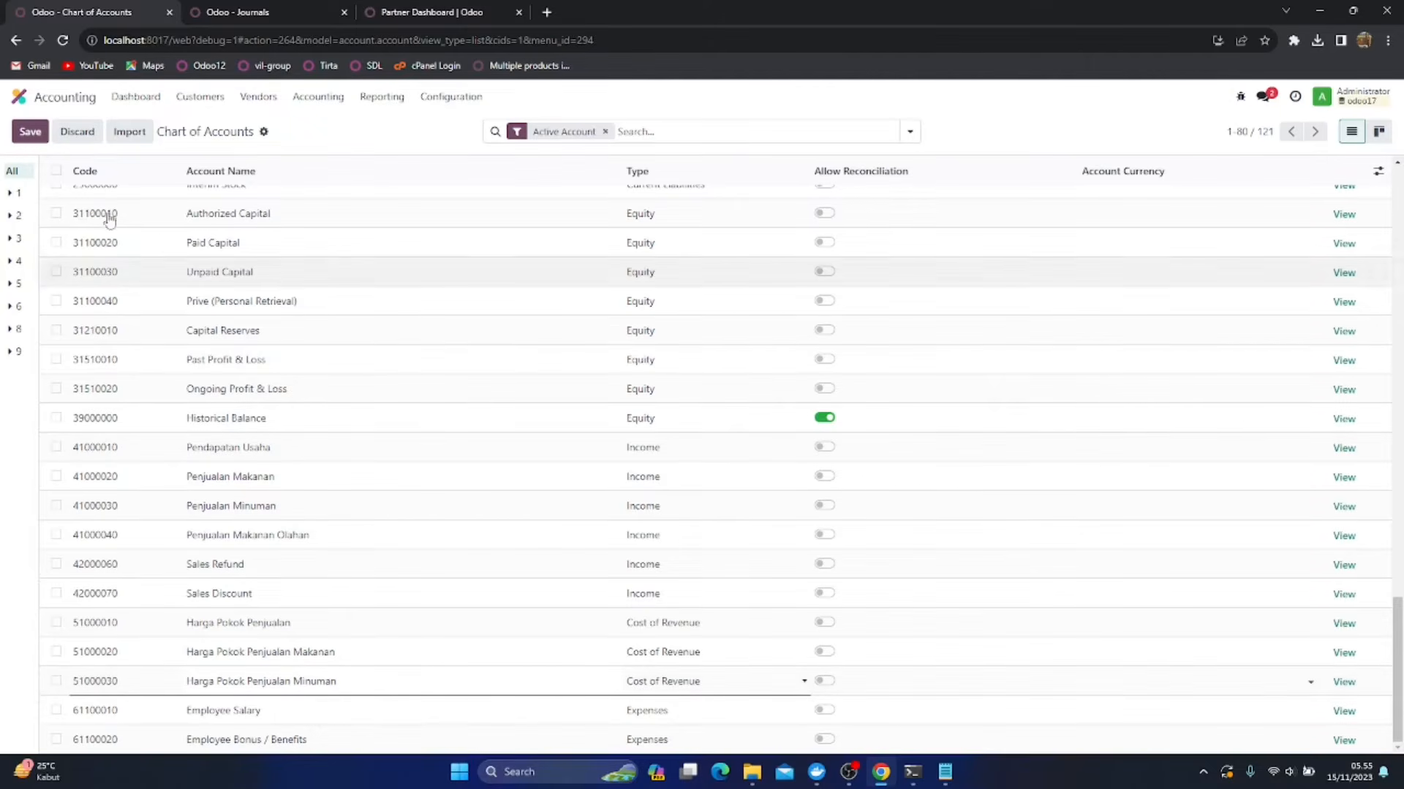
left_click(30, 132)
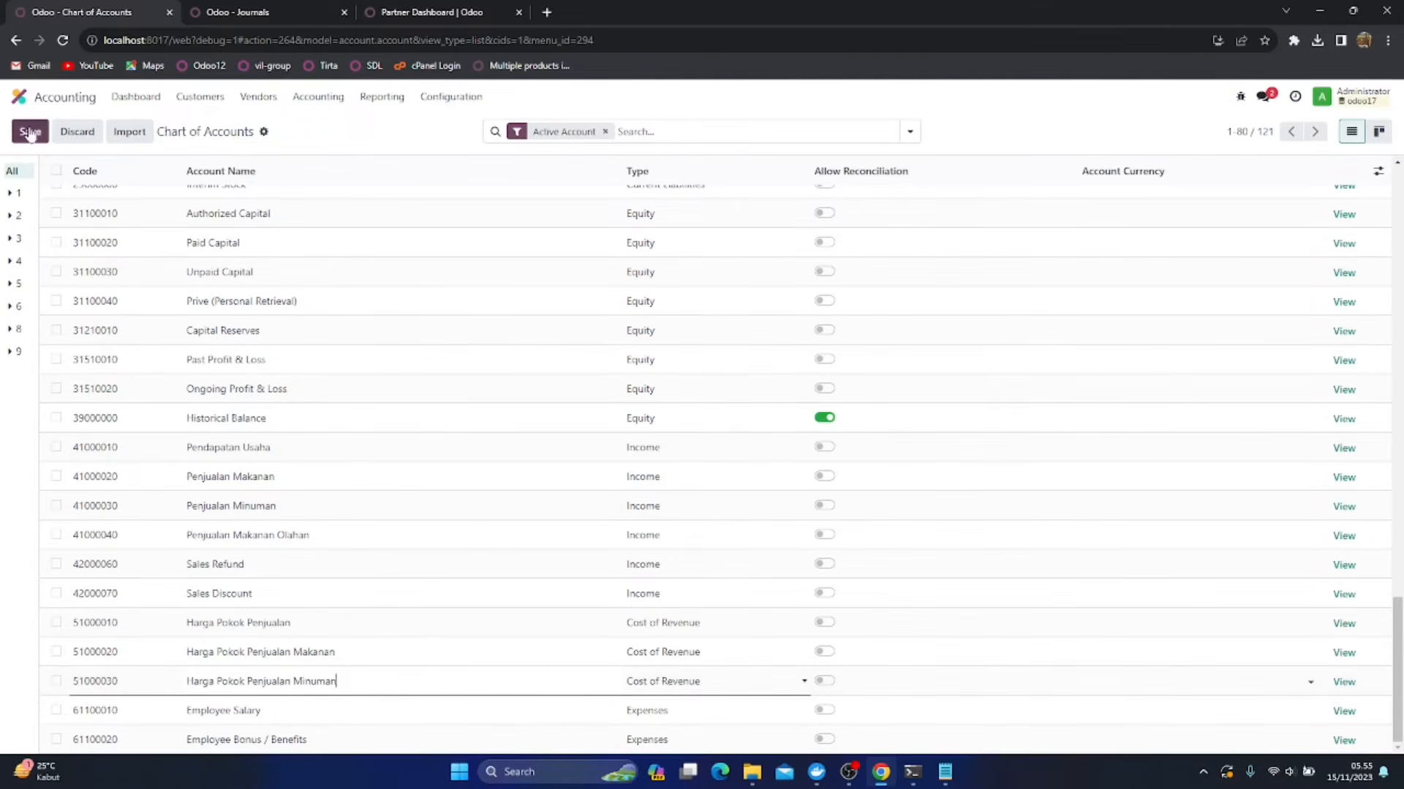
Duplicate the Harga Pokok Penjualan Minuman account, rename the copy as Harga Pokok Penjualan Makanan Olahan and save it
left_click(55, 681)
left_click(742, 131)
left_click(753, 218)
left_click(380, 710)
left_click(401, 712)
key("ctrl+shift+Left")
key("ctrl+shift+Left")
type("Makanan Olahan")
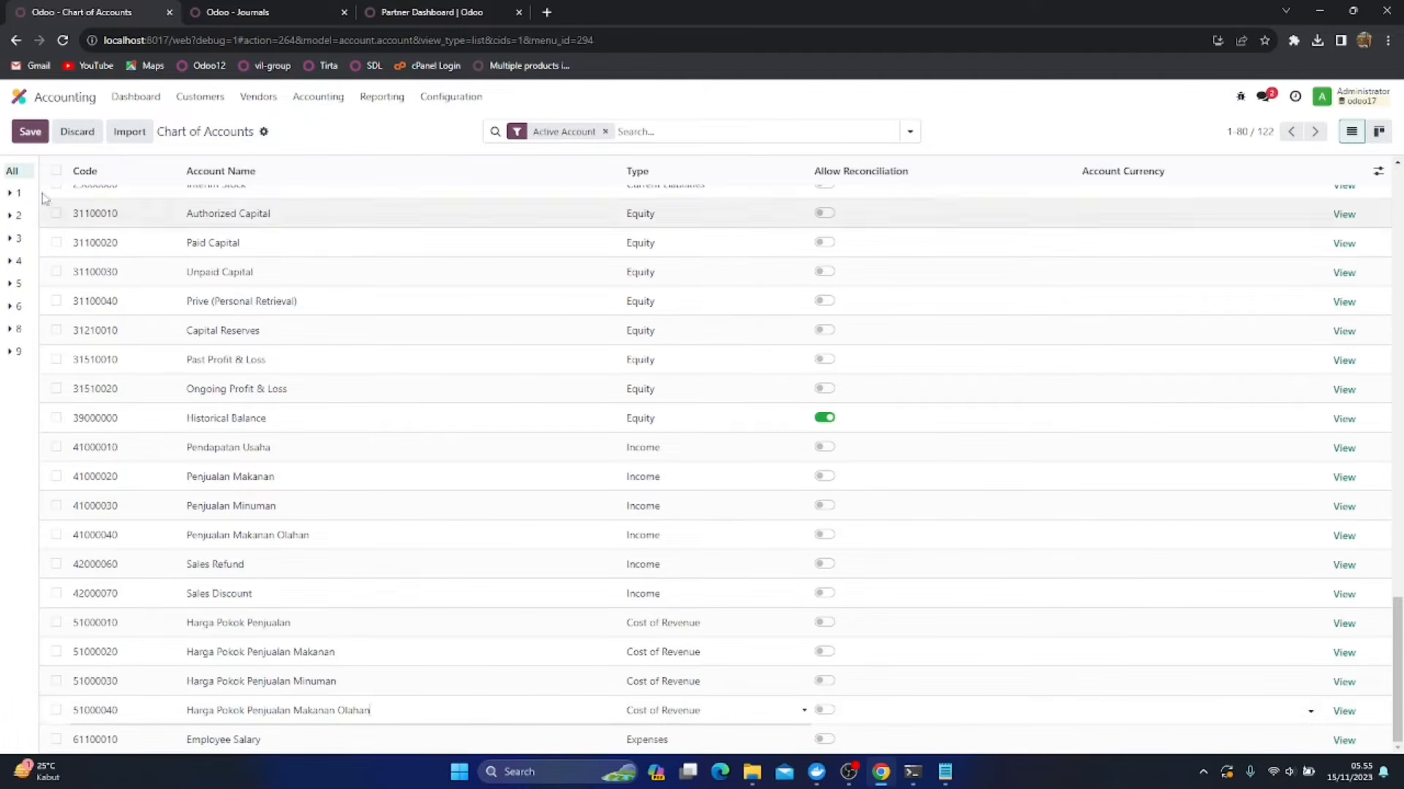
left_click(30, 132)
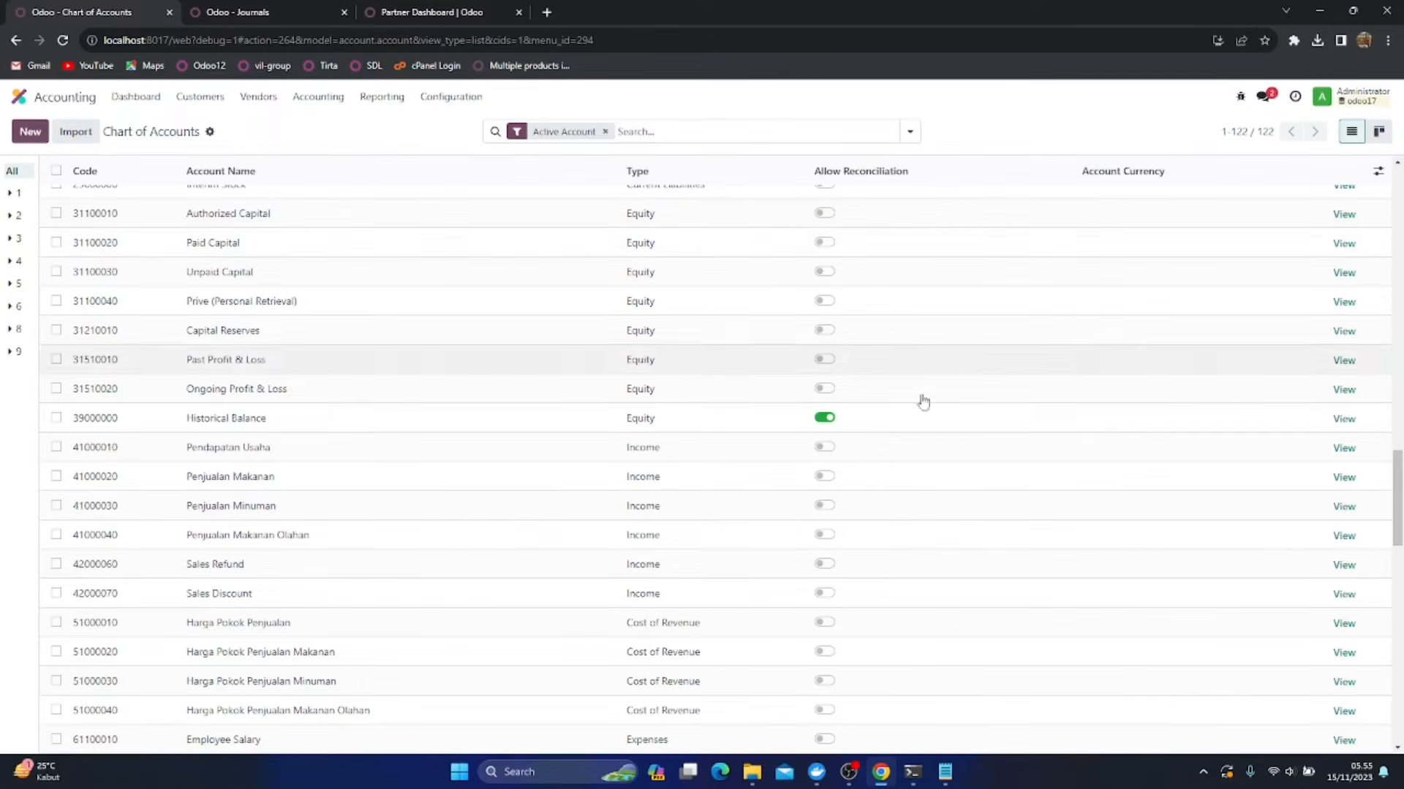
Duplicate the 51000010 Harga Pokok Penjualan account and set the copy's code to 52000010
scroll(582, 478, "down", 1)
scroll(582, 479, "down", 5)
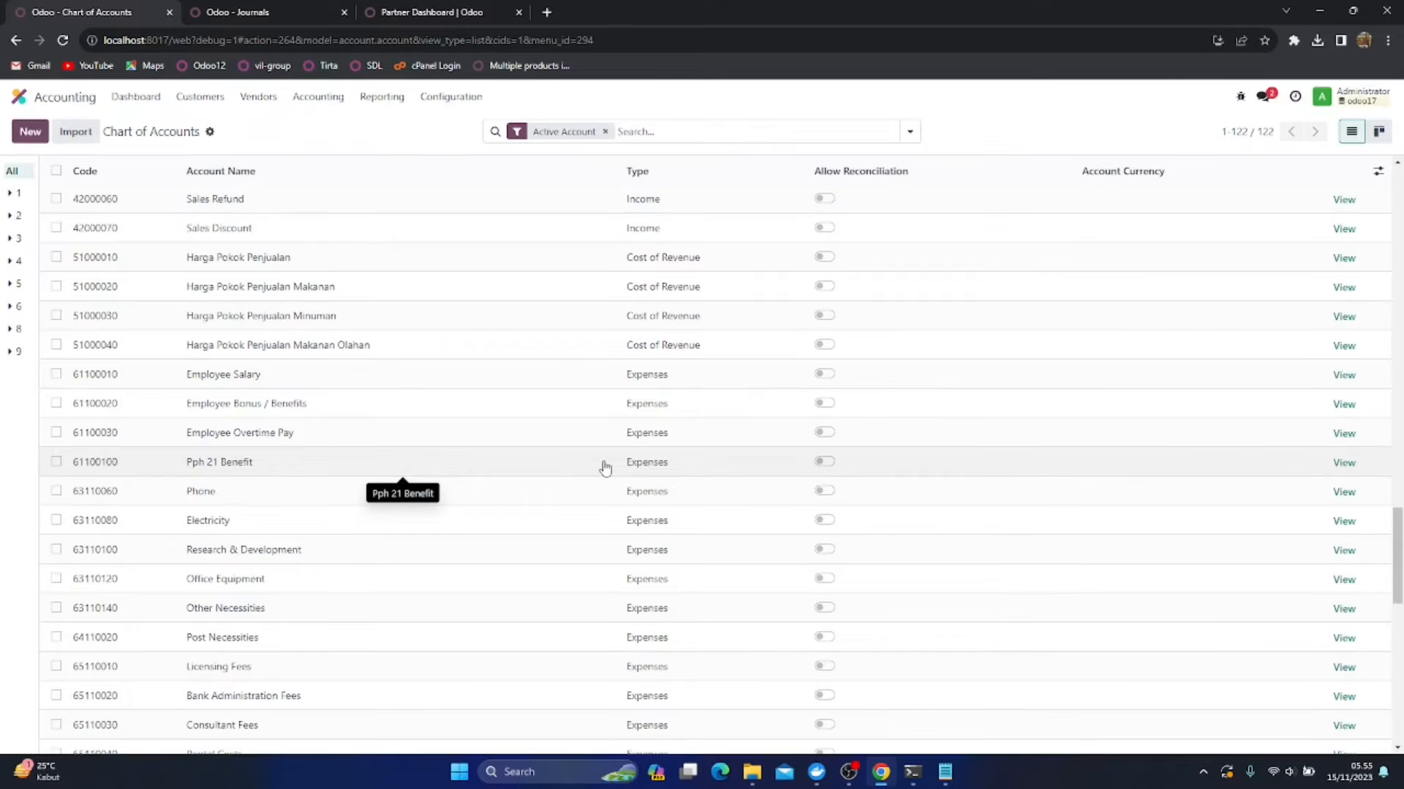
left_click(56, 257)
left_click(740, 132)
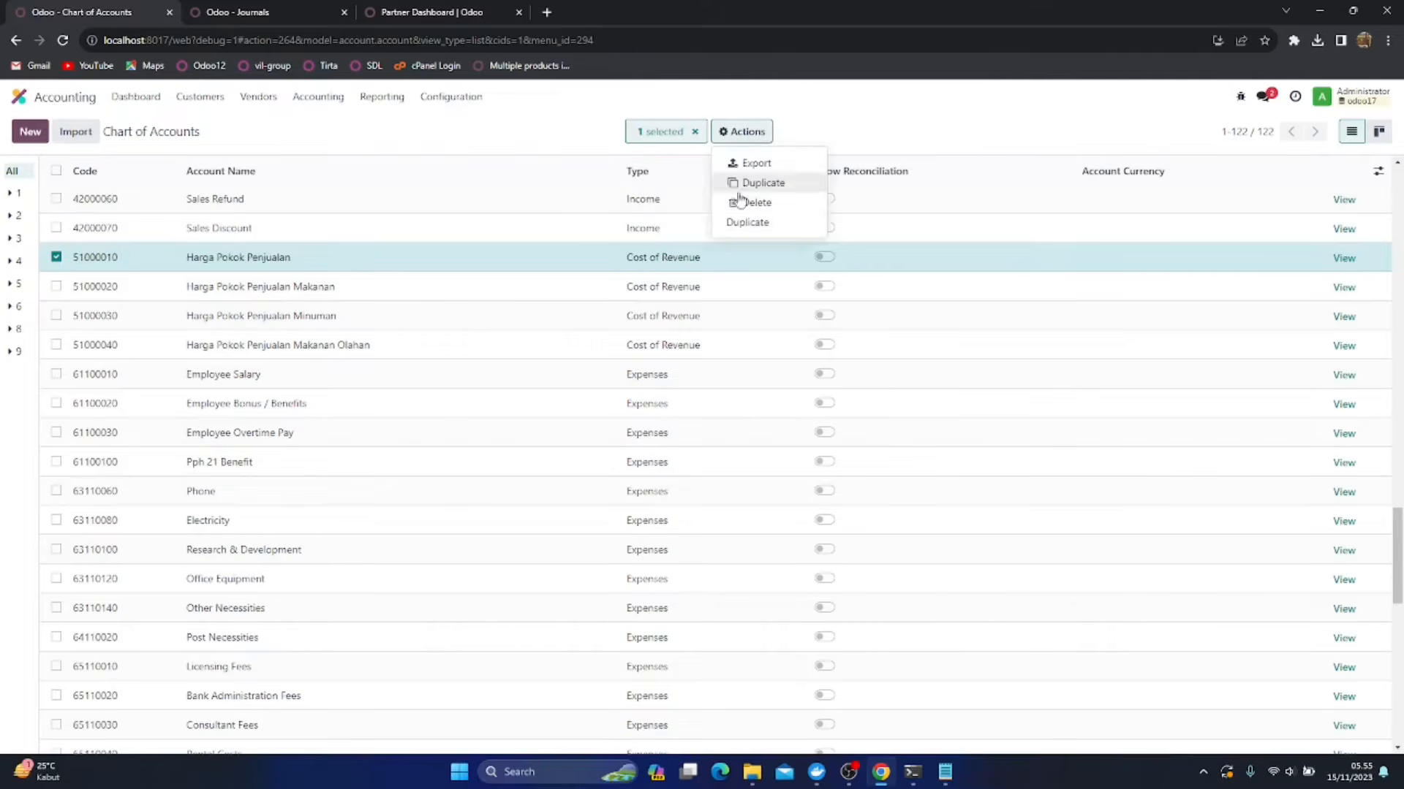
left_click(745, 222)
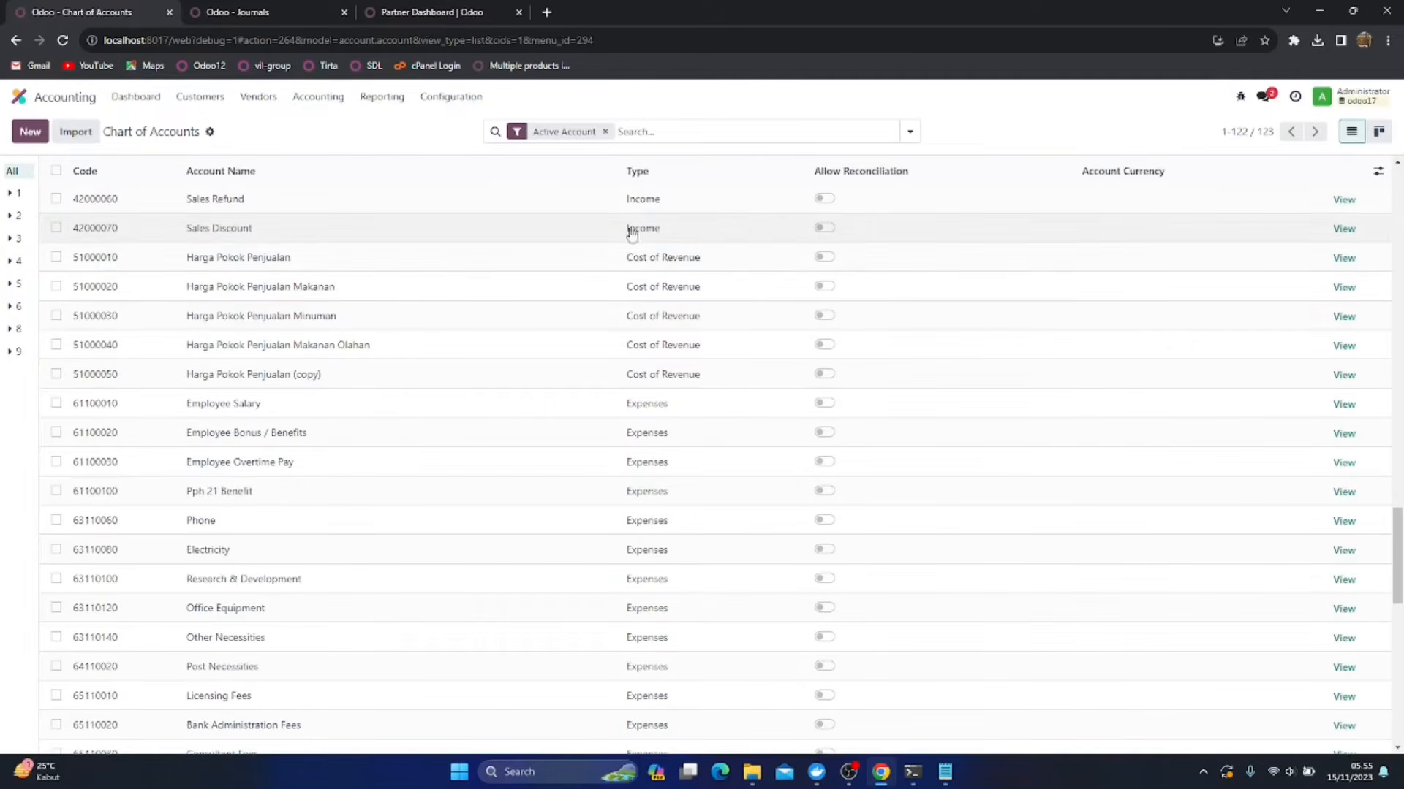
left_click(86, 376)
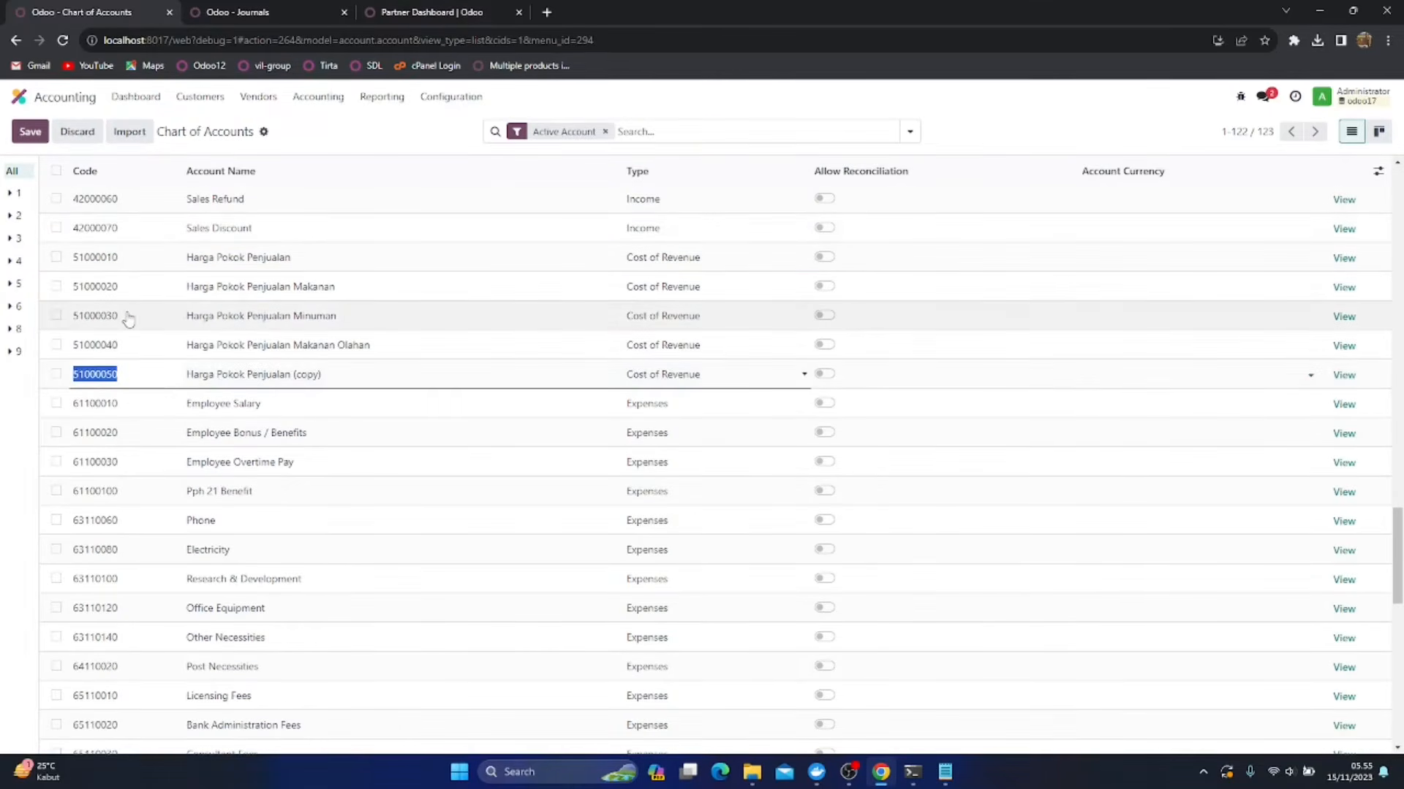
left_click(85, 378)
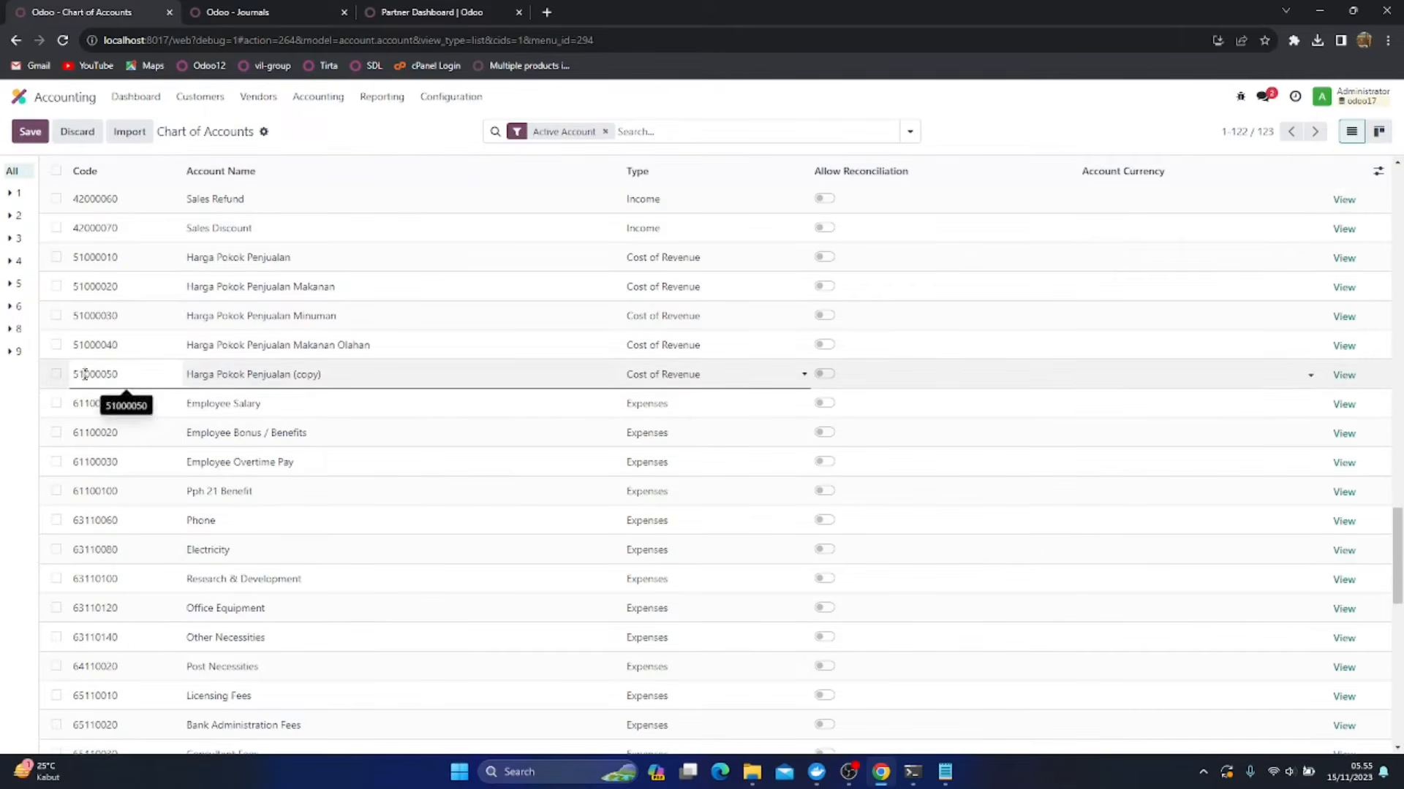
type("200001")
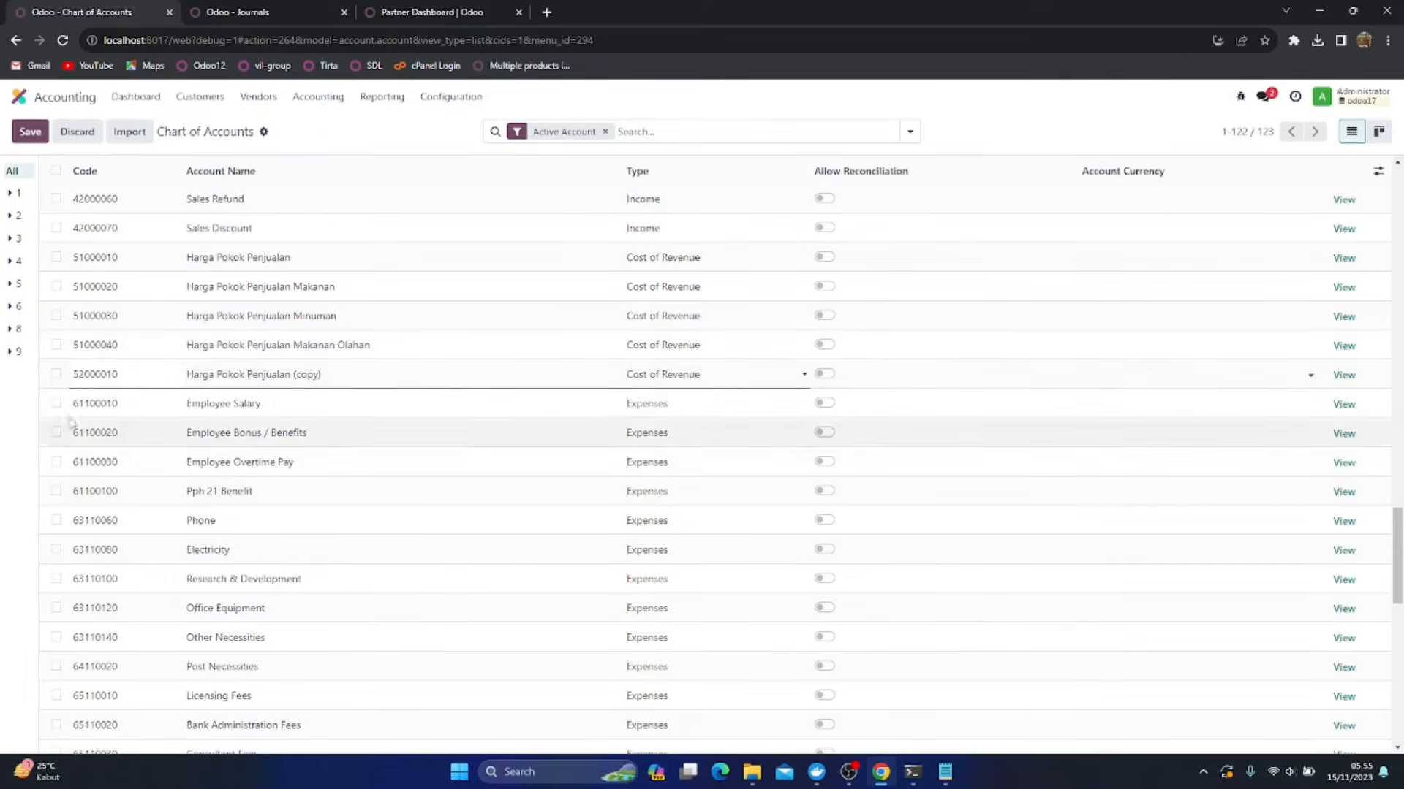
Set account 52000010 to the Expenses type, rename it as Inventory Loss Makanan and save it
left_click(708, 377)
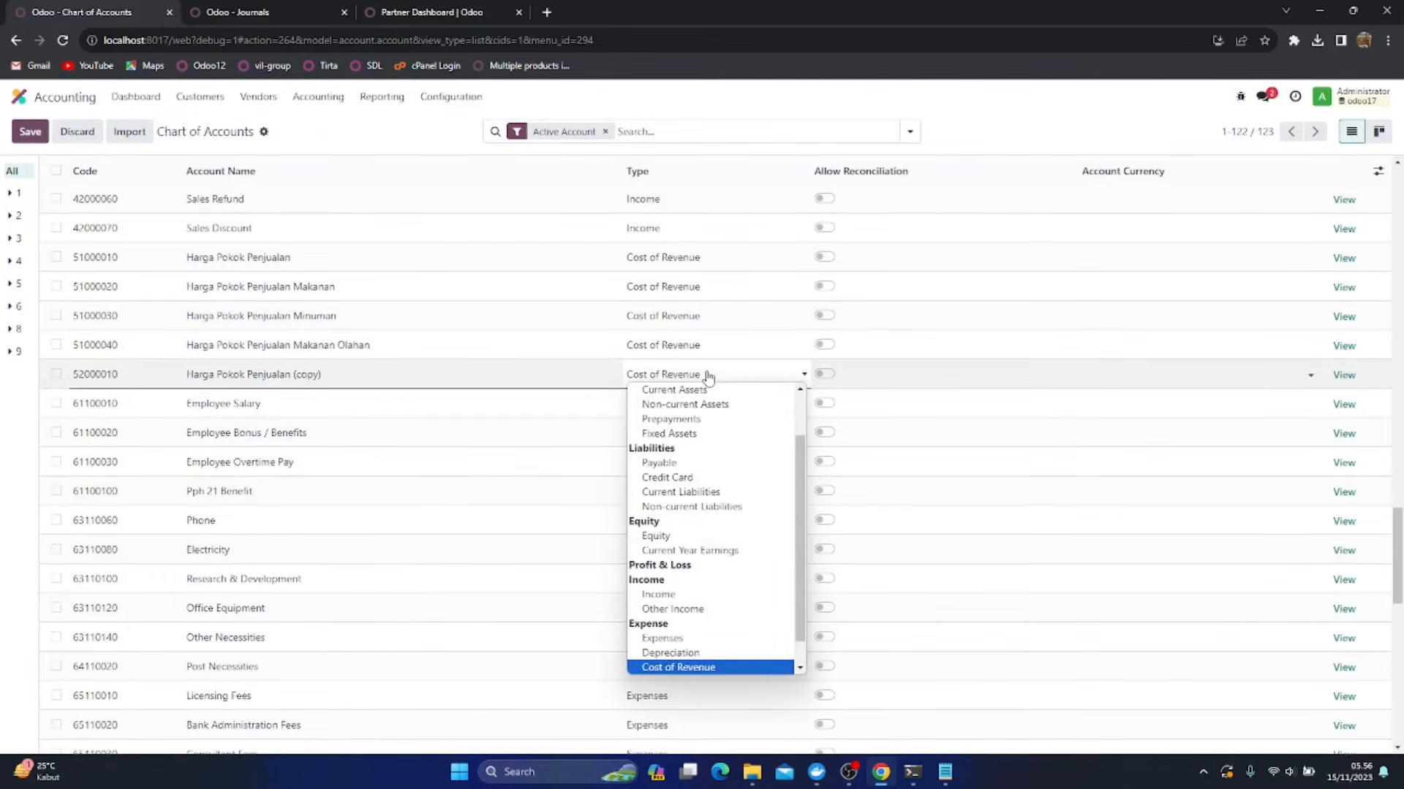
left_click(683, 639)
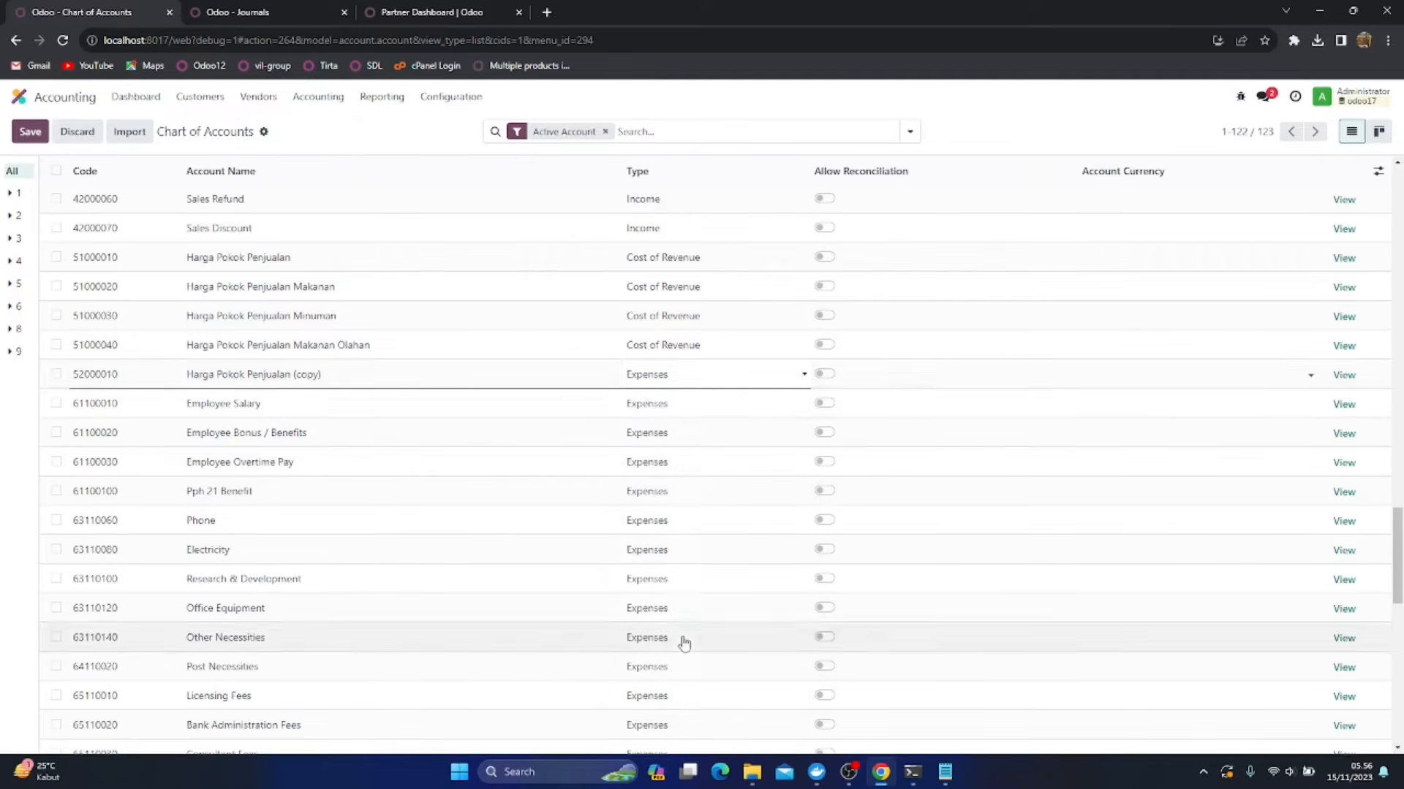
triple_click(341, 377)
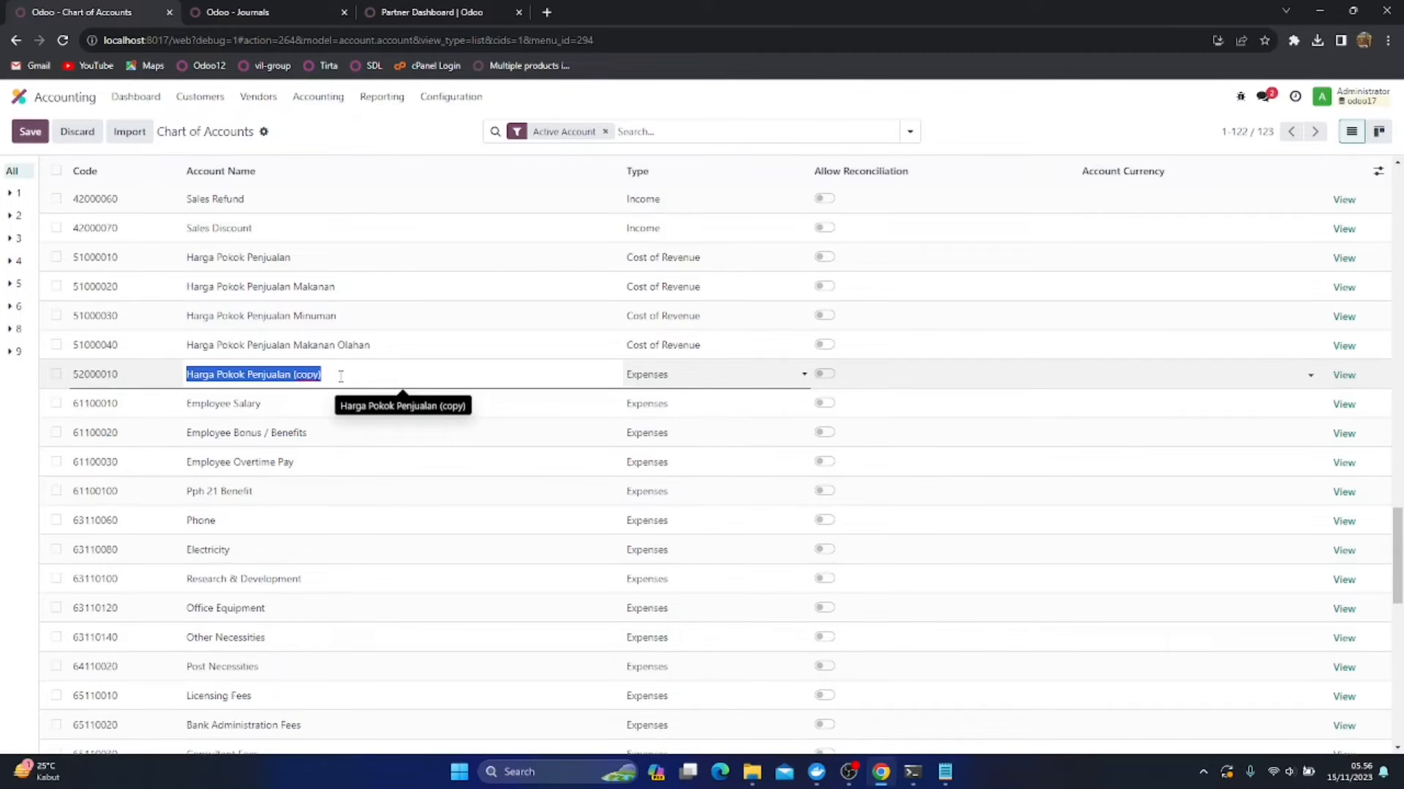
key("BackSpace")
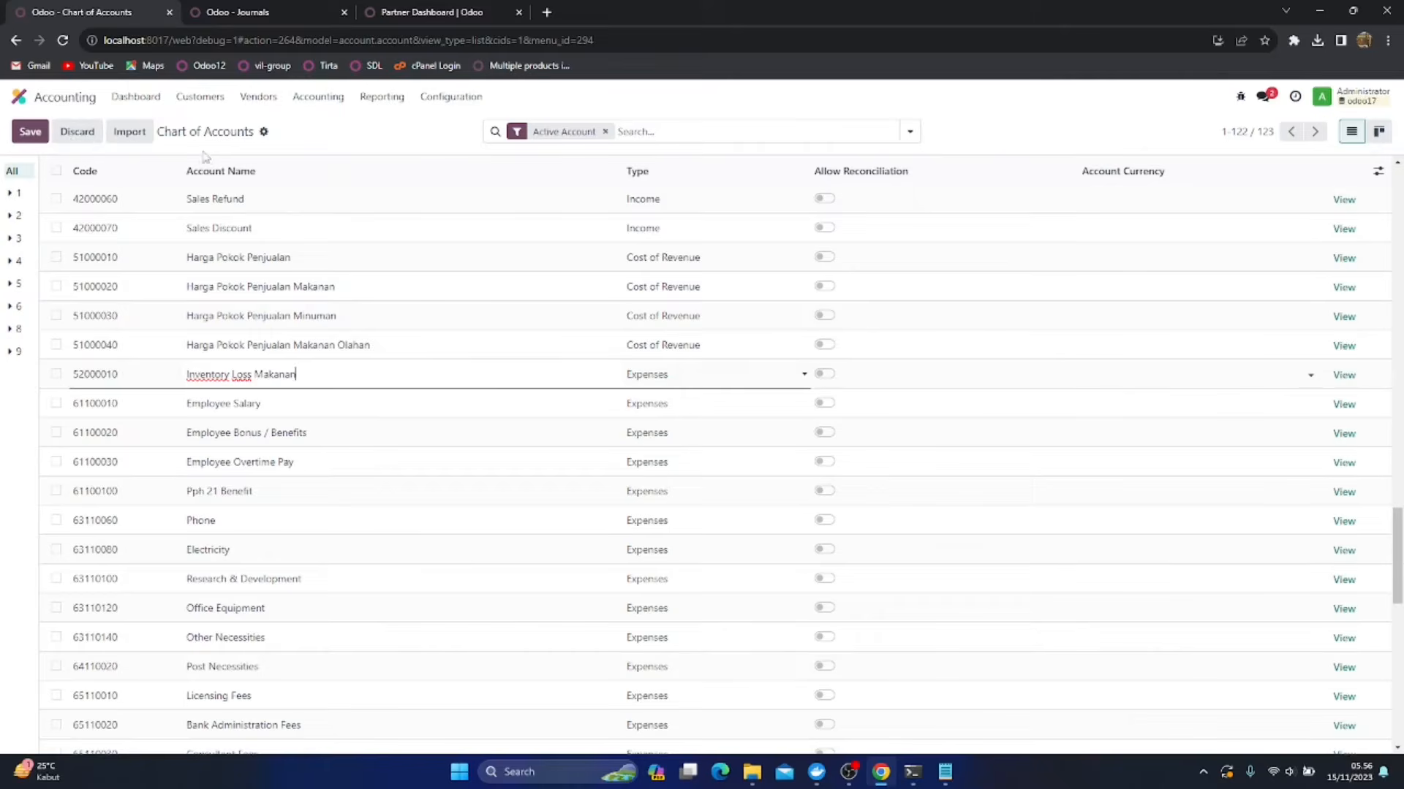
Duplicate the Inventory Loss Makanan account, rename the copy as Inventory Loss Minuman and save it
left_click(56, 375)
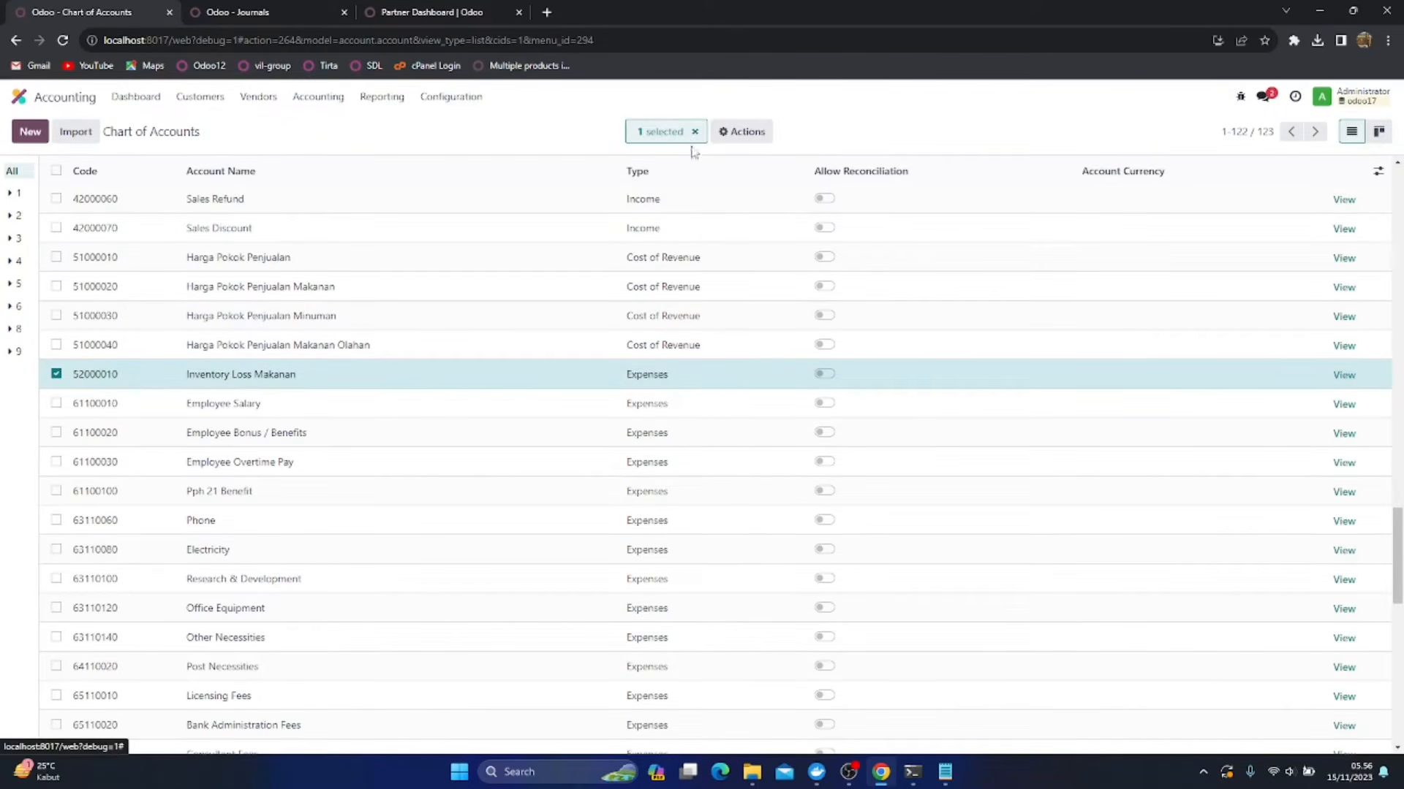
left_click(728, 136)
left_click(731, 222)
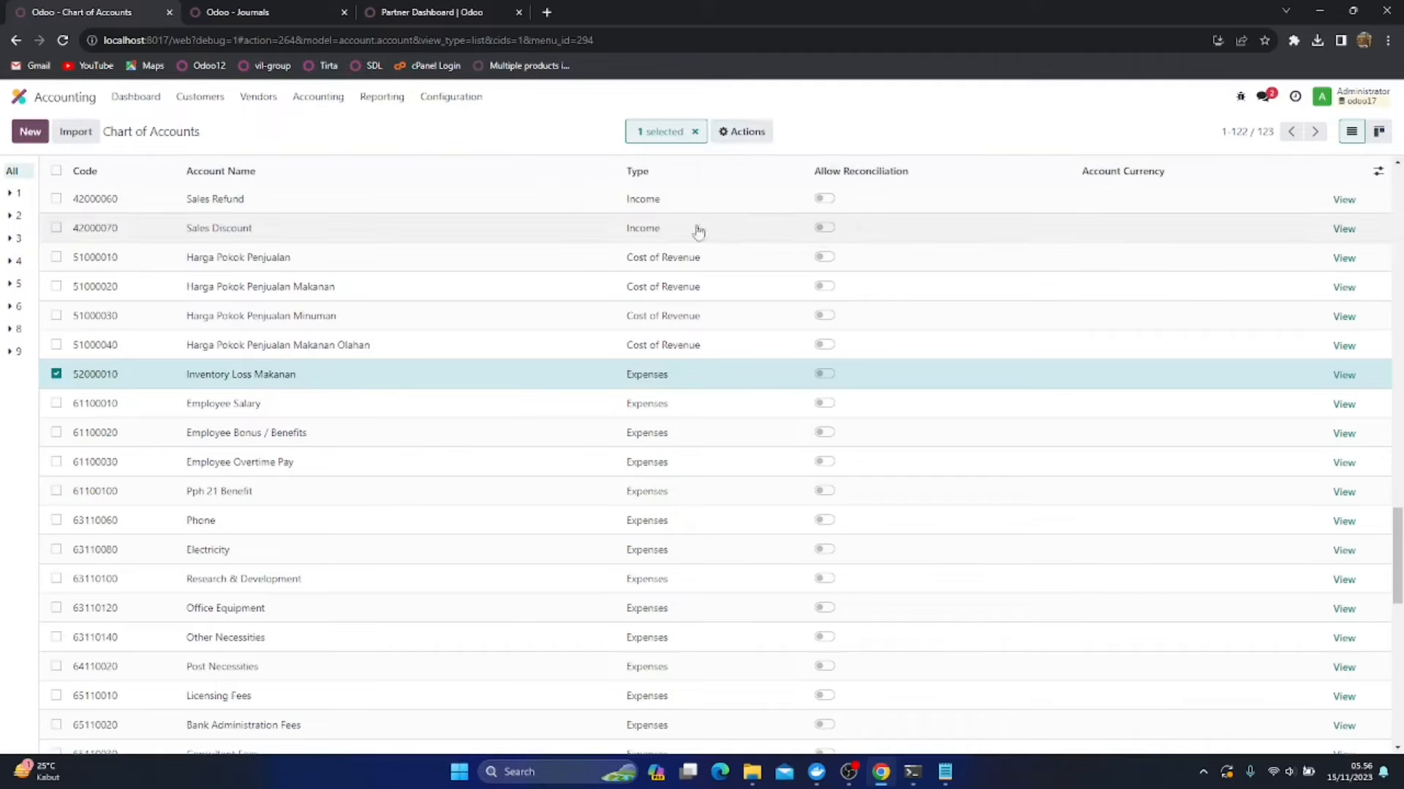
left_click(307, 406)
left_click(344, 404)
key("ctrl+shift+Left")
key("ctrl+shift+Left")
key("ctrl+shift+Left")
type("M")
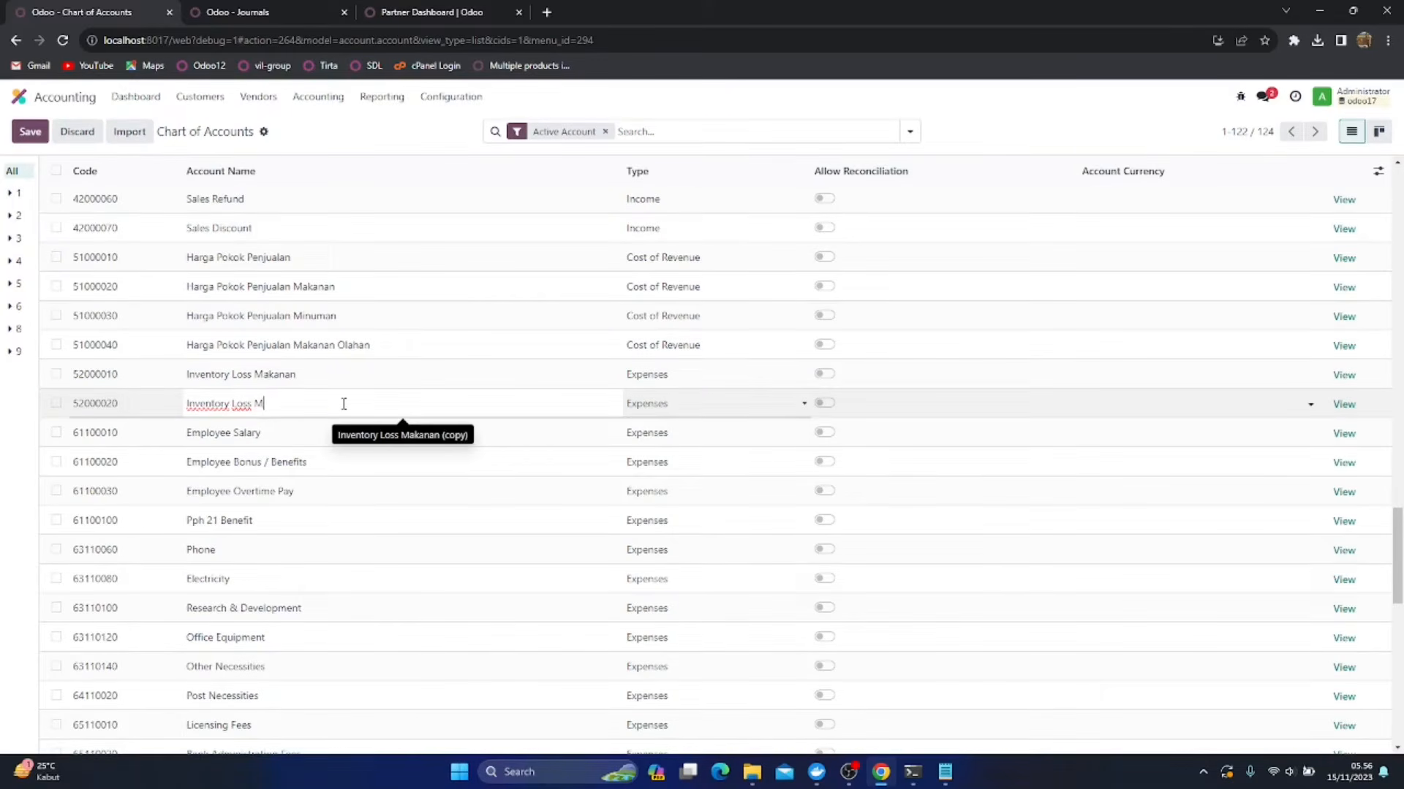
type("inuman")
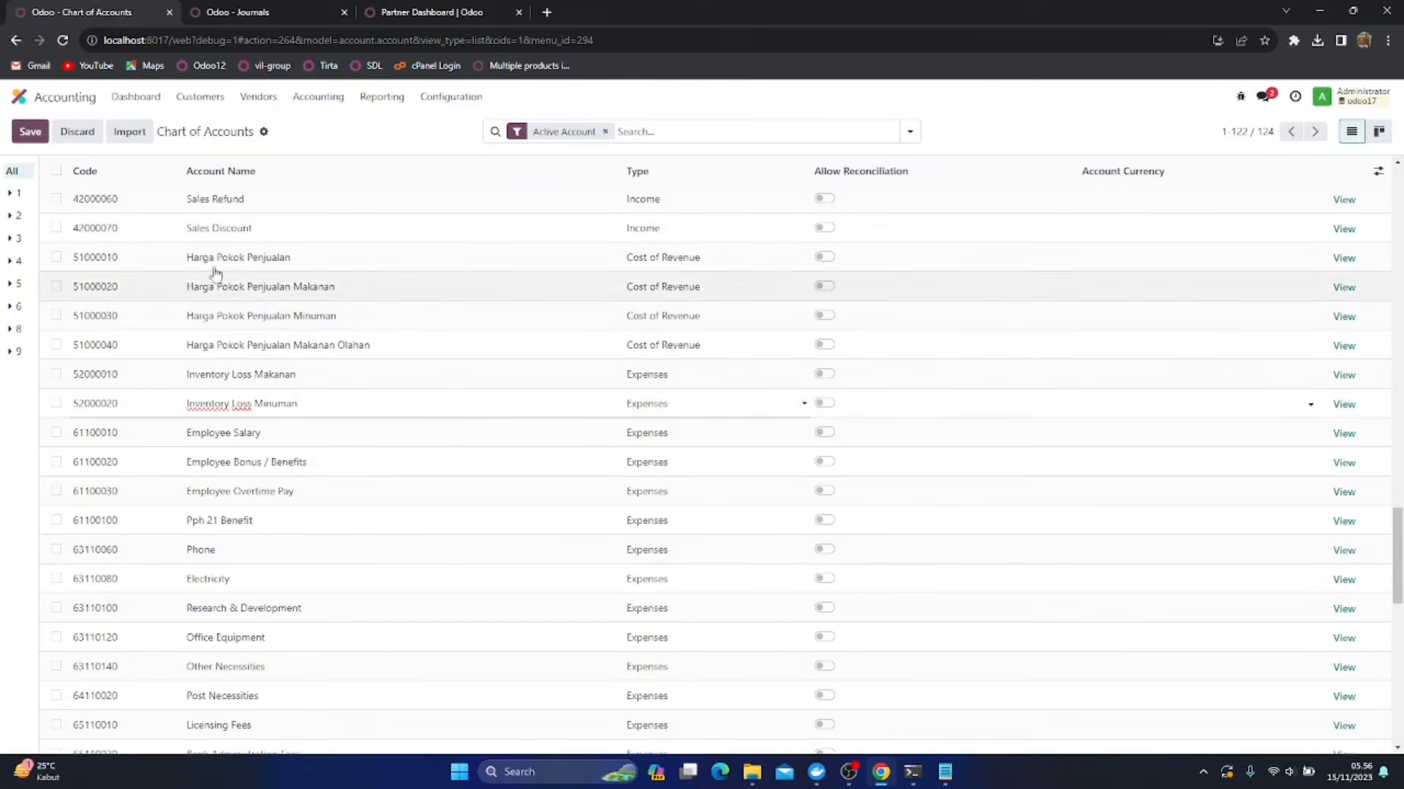
left_click(30, 132)
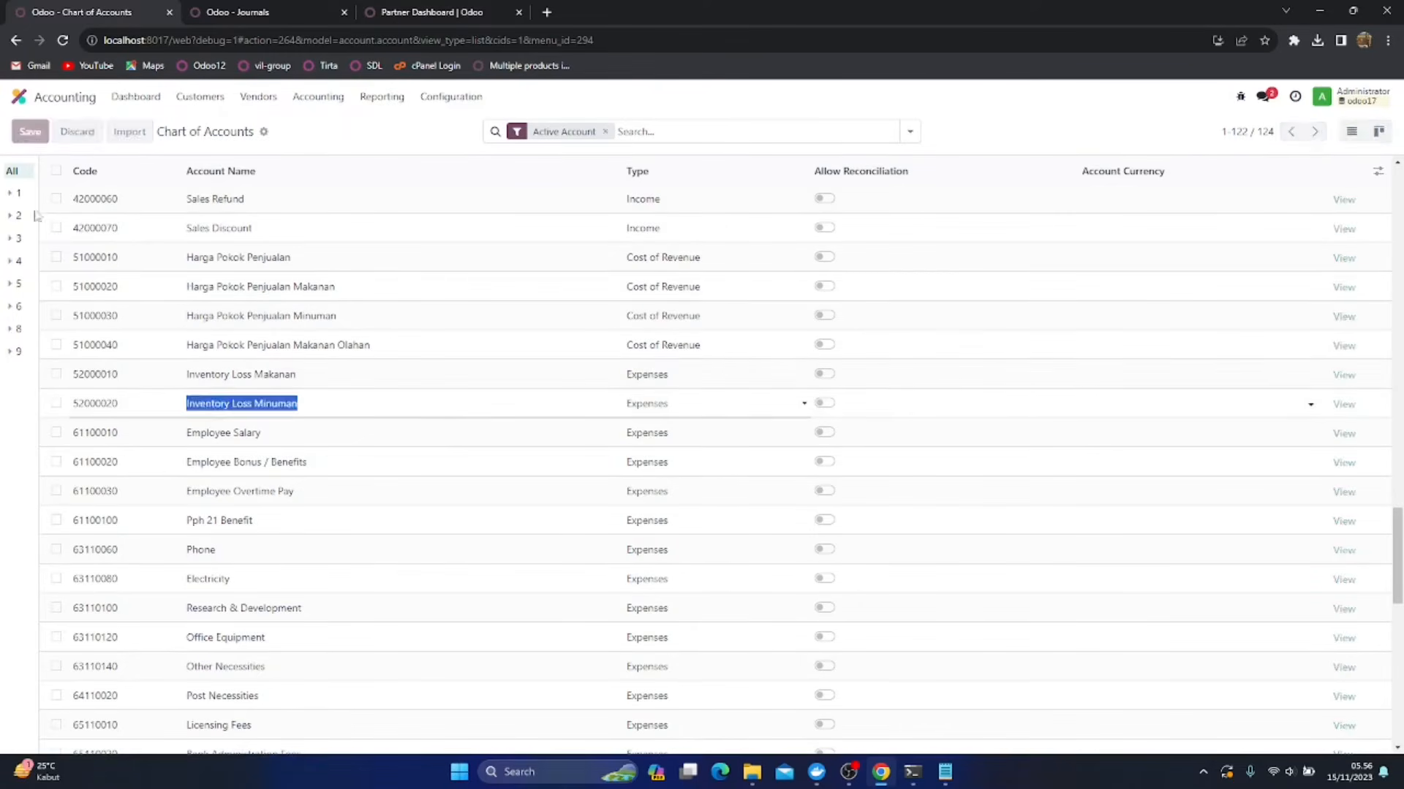
Duplicate the Inventory Loss Minuman account, rename the copy as Inventory Loss Makanan Olahan and save it
left_click(57, 403)
left_click(740, 134)
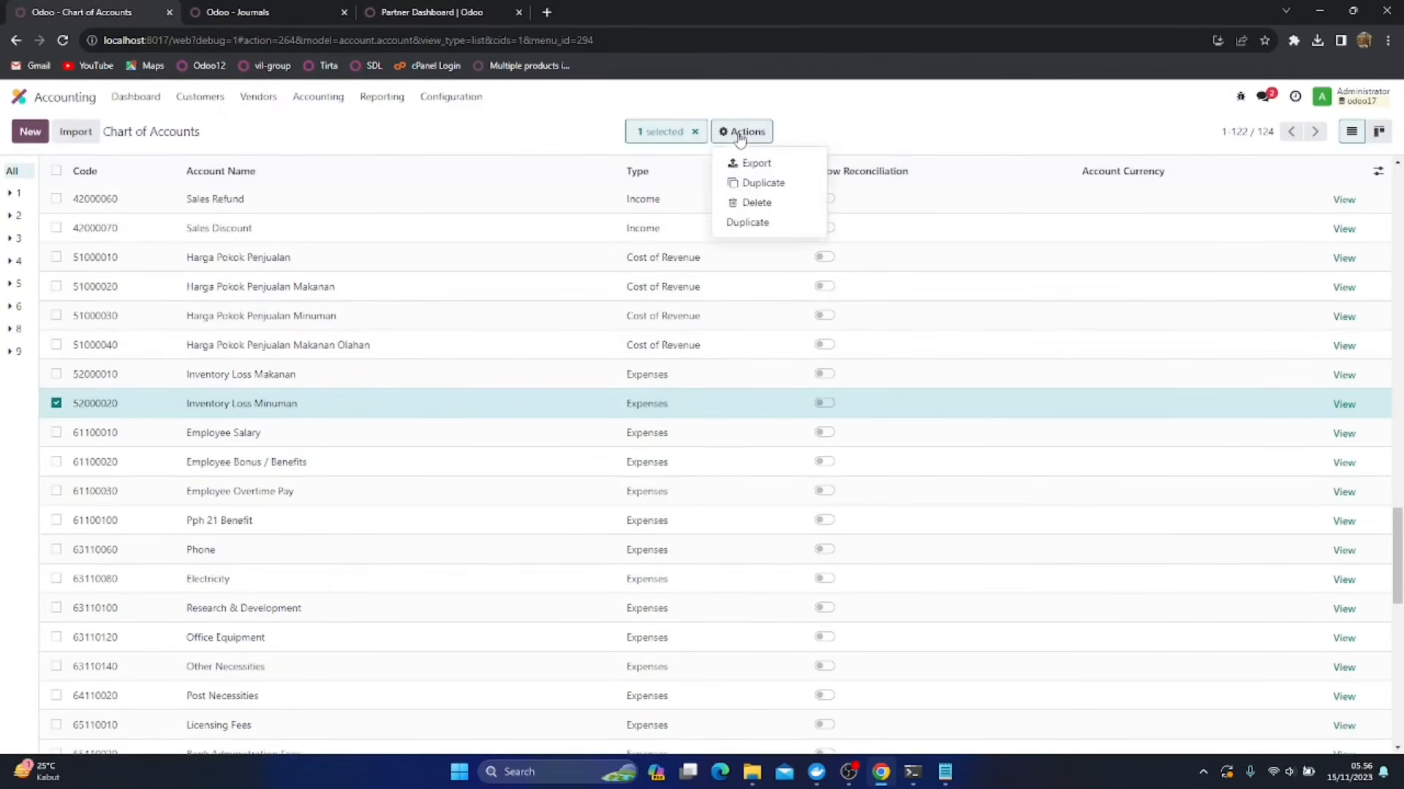
left_click(749, 222)
left_click(301, 436)
left_click(348, 435)
key("ctrl+shift+Left")
key("ctrl+shift+Left")
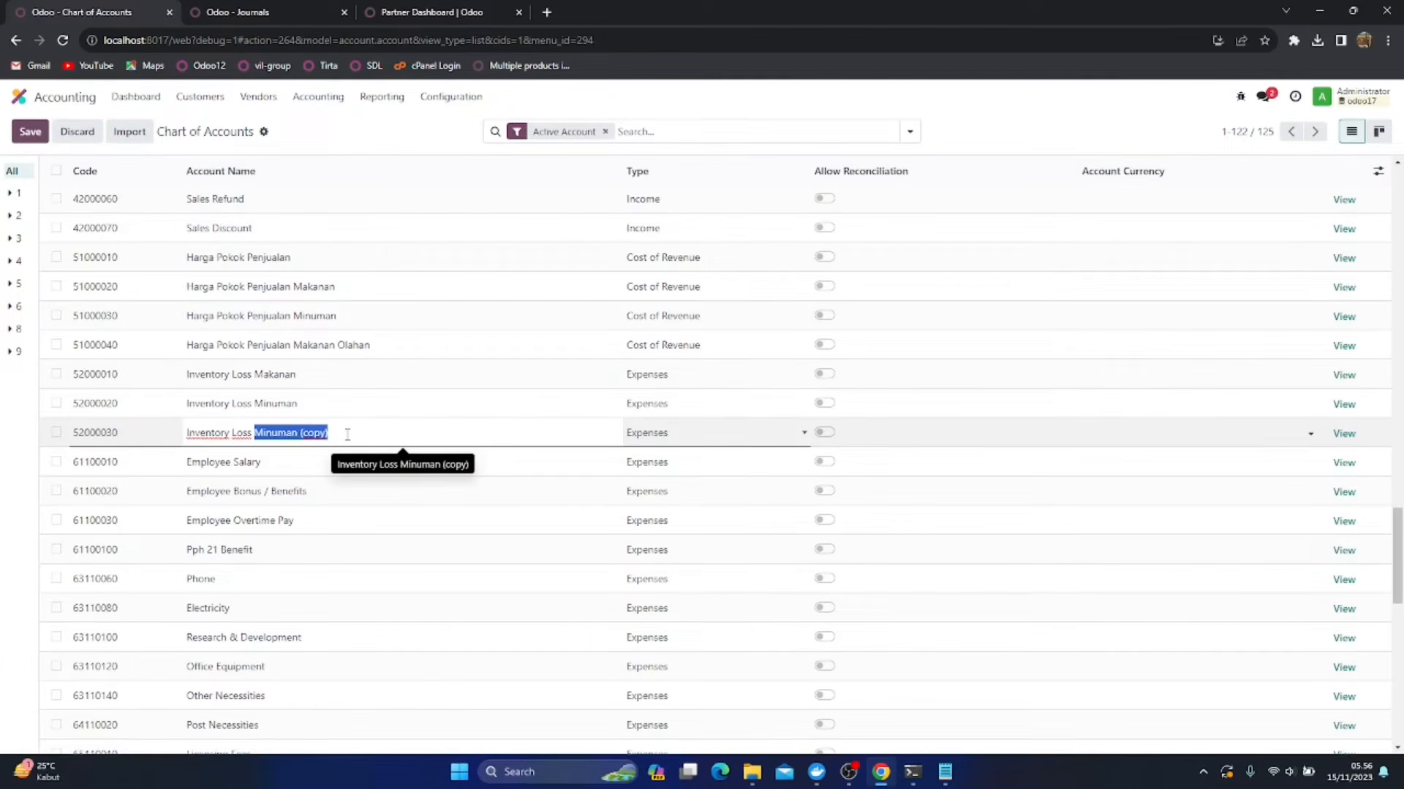
type("M")
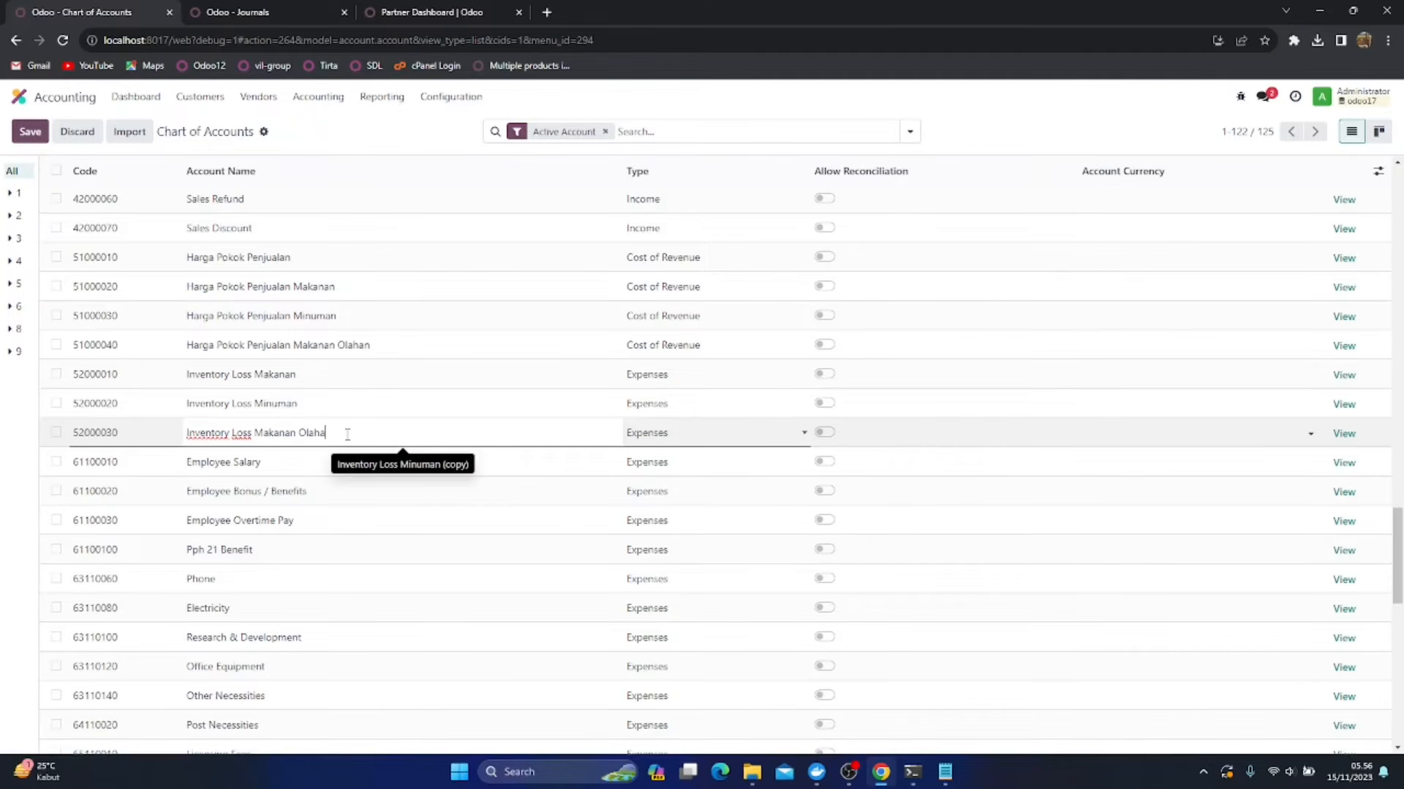
left_click(31, 132)
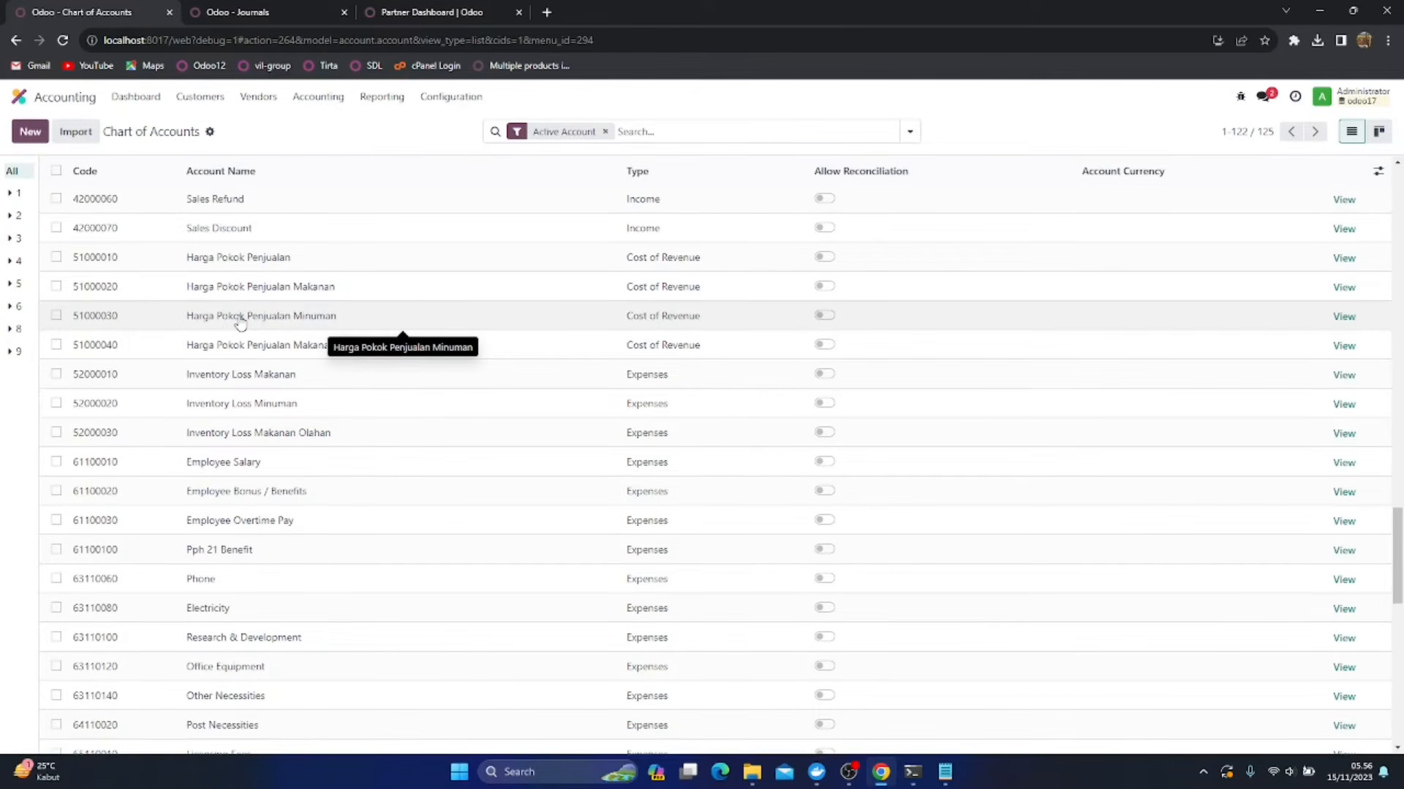
Duplicate the Goods In Transit current-assets account and turn off reconciliation on the copy
scroll(241, 325, "up", 6)
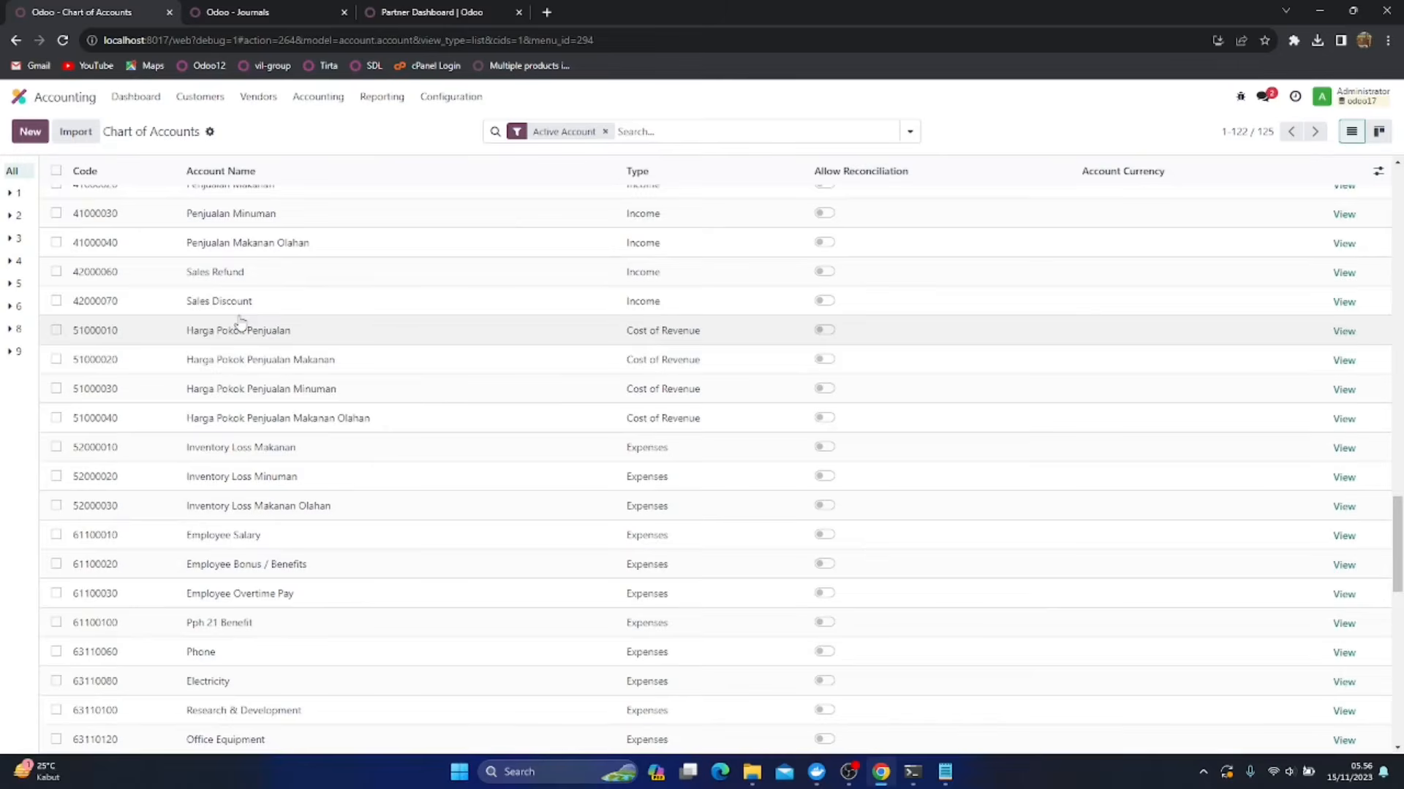
scroll(241, 325, "up", 2)
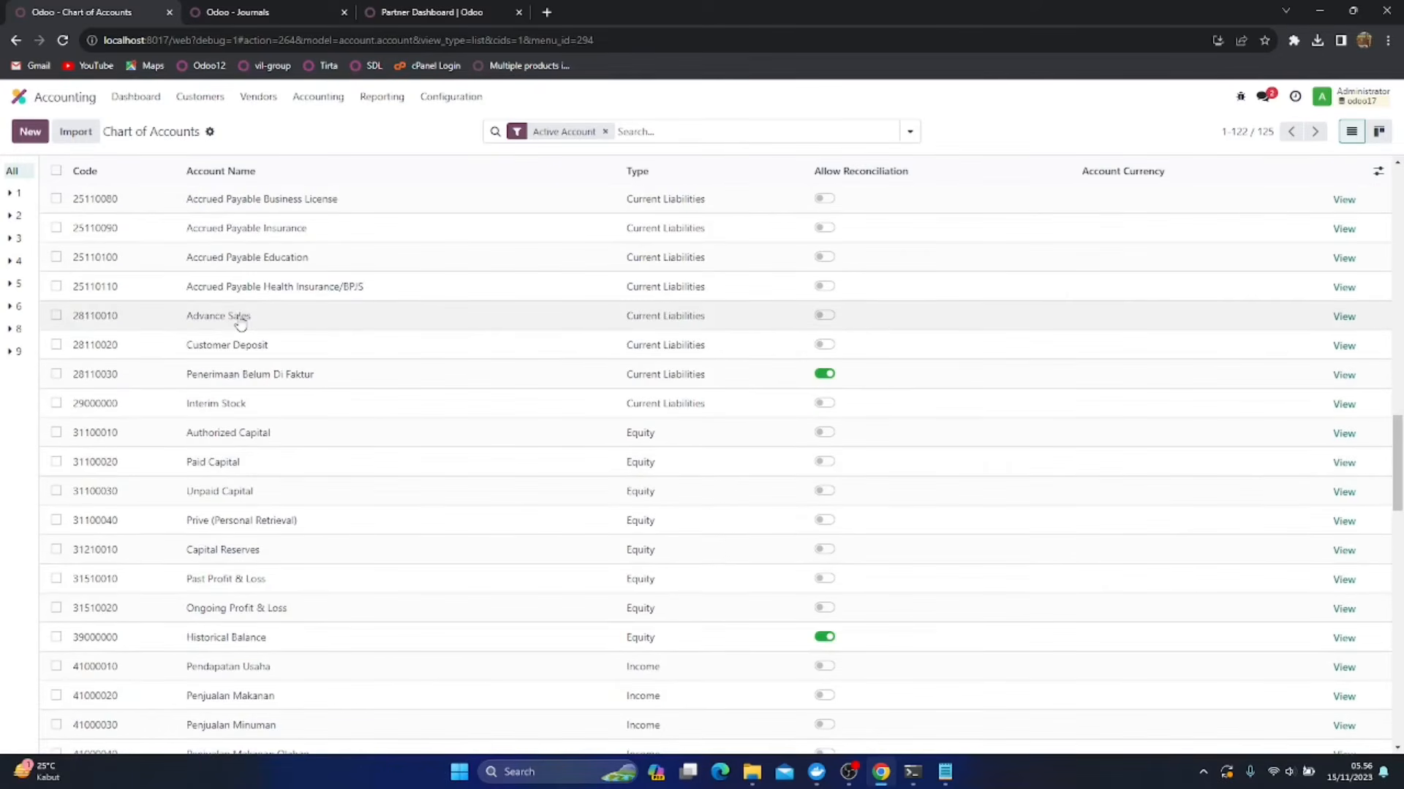
scroll(240, 324, "up", 10)
scroll(241, 325, "up", 4)
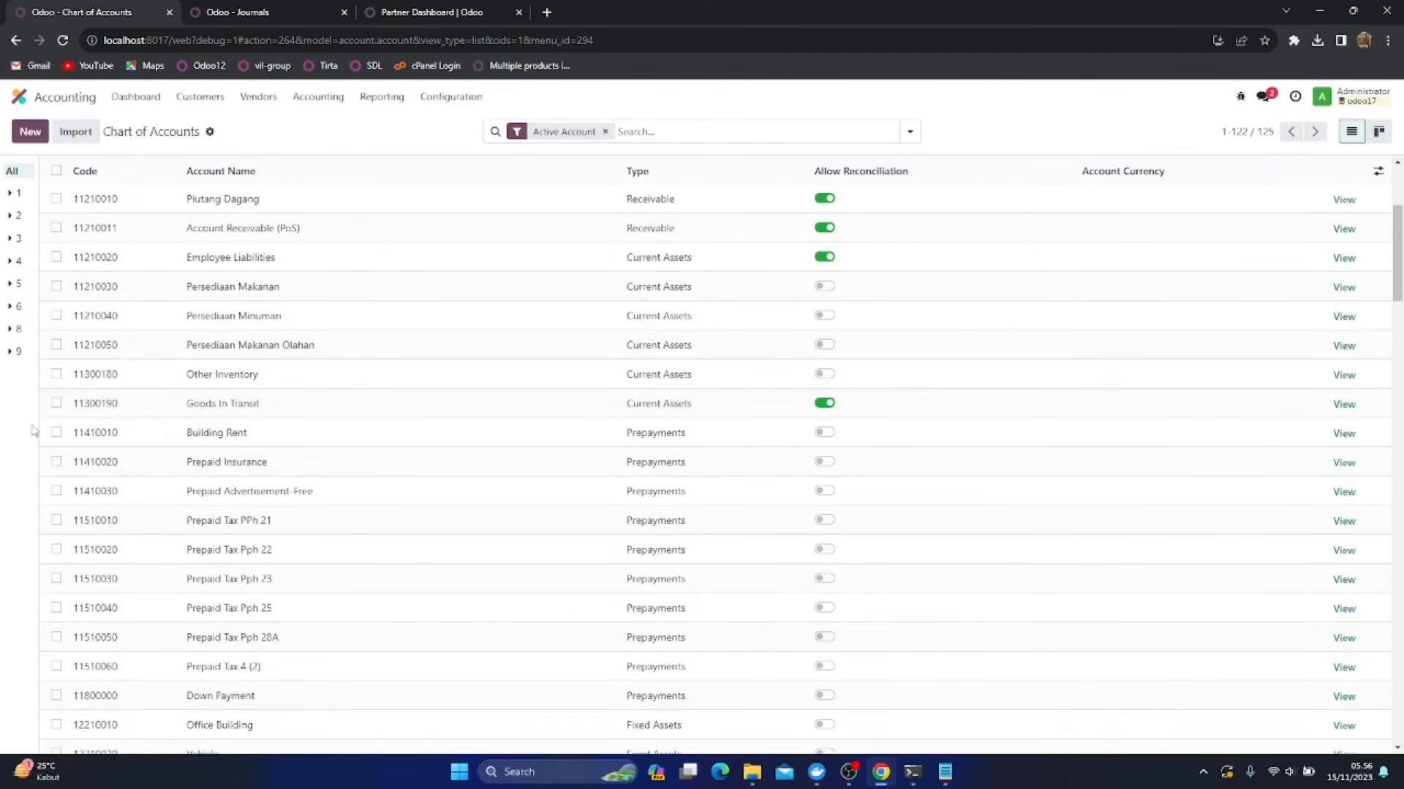
left_click(56, 403)
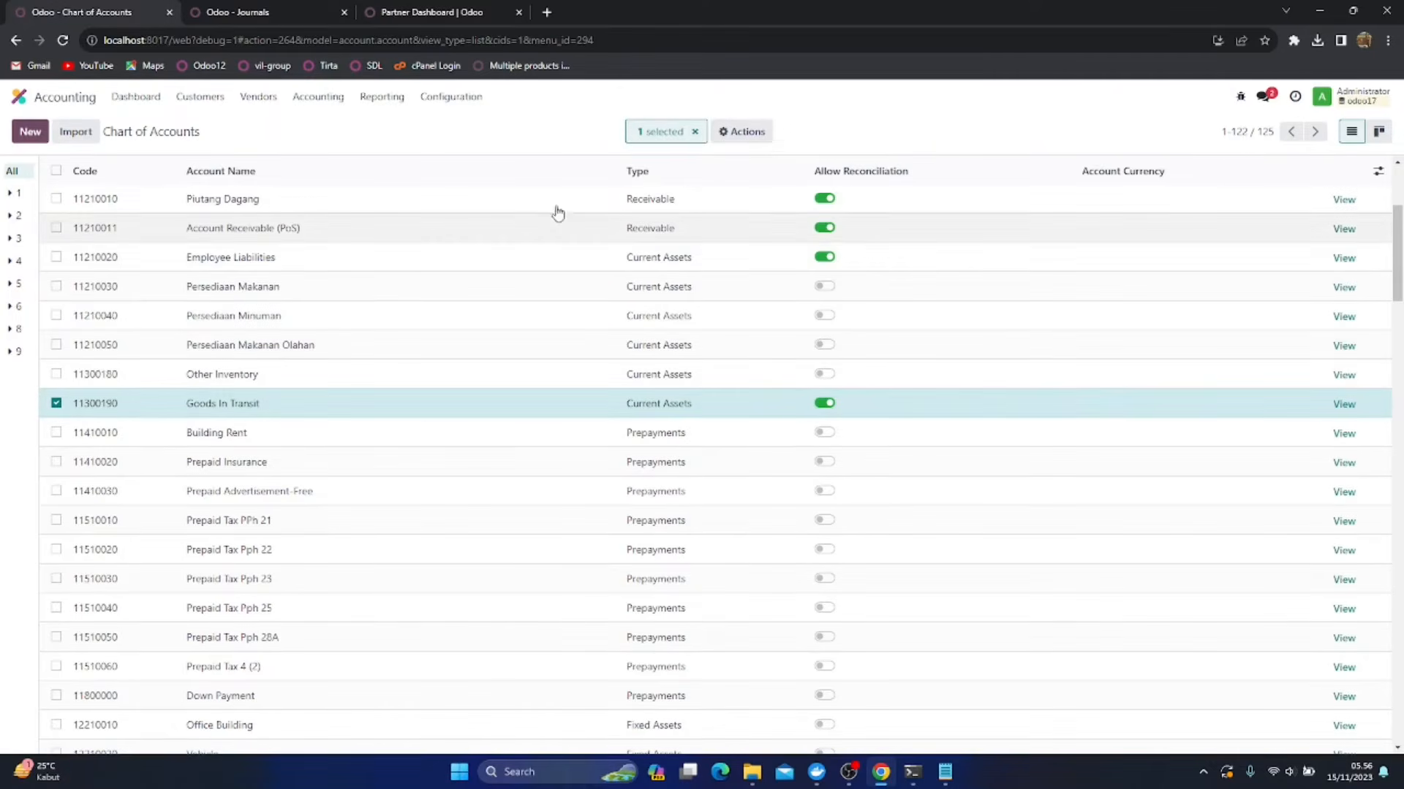
left_click(730, 132)
left_click(736, 223)
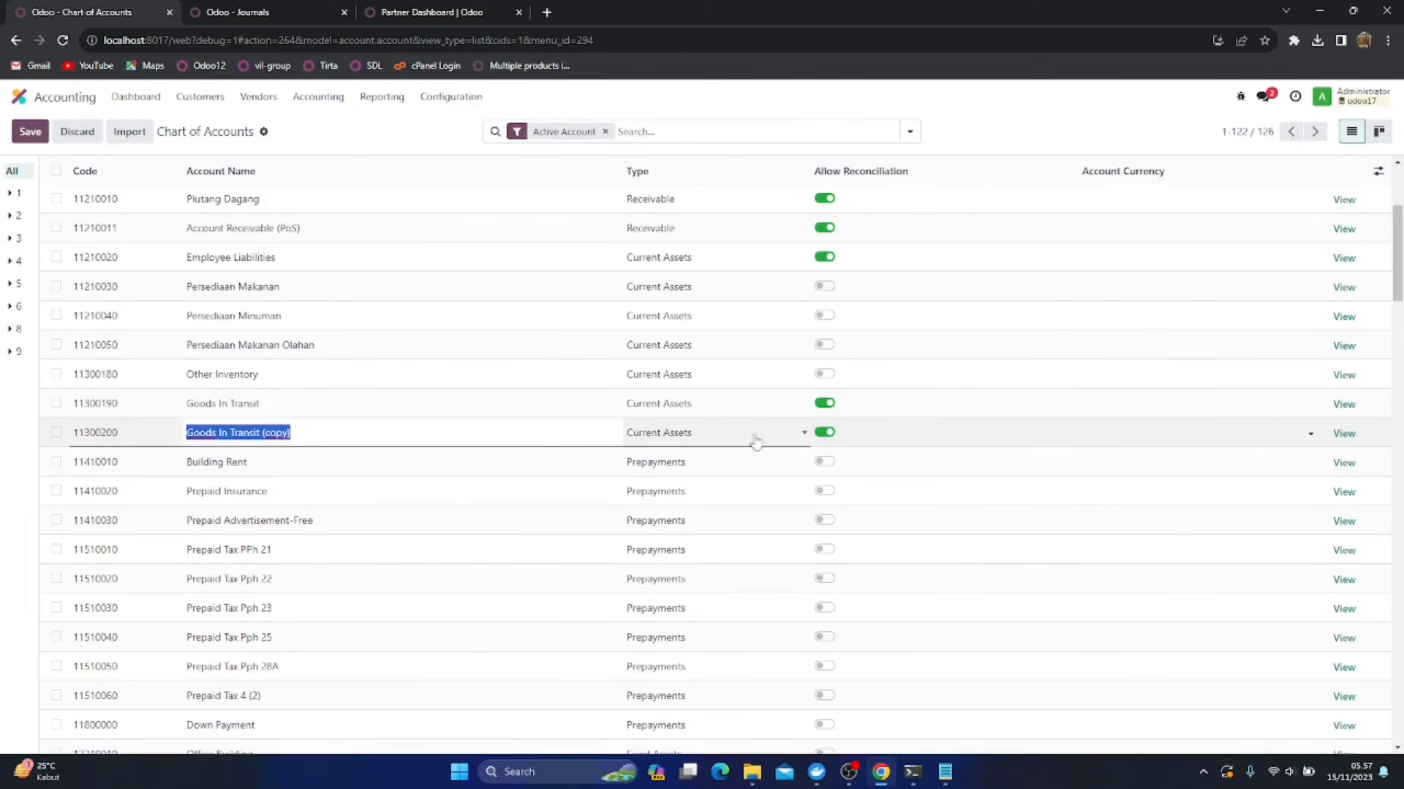
left_click(824, 432)
Rename the copied Goods In Transit account as Persediaan Dalam Proses Produksi
left_click(430, 429)
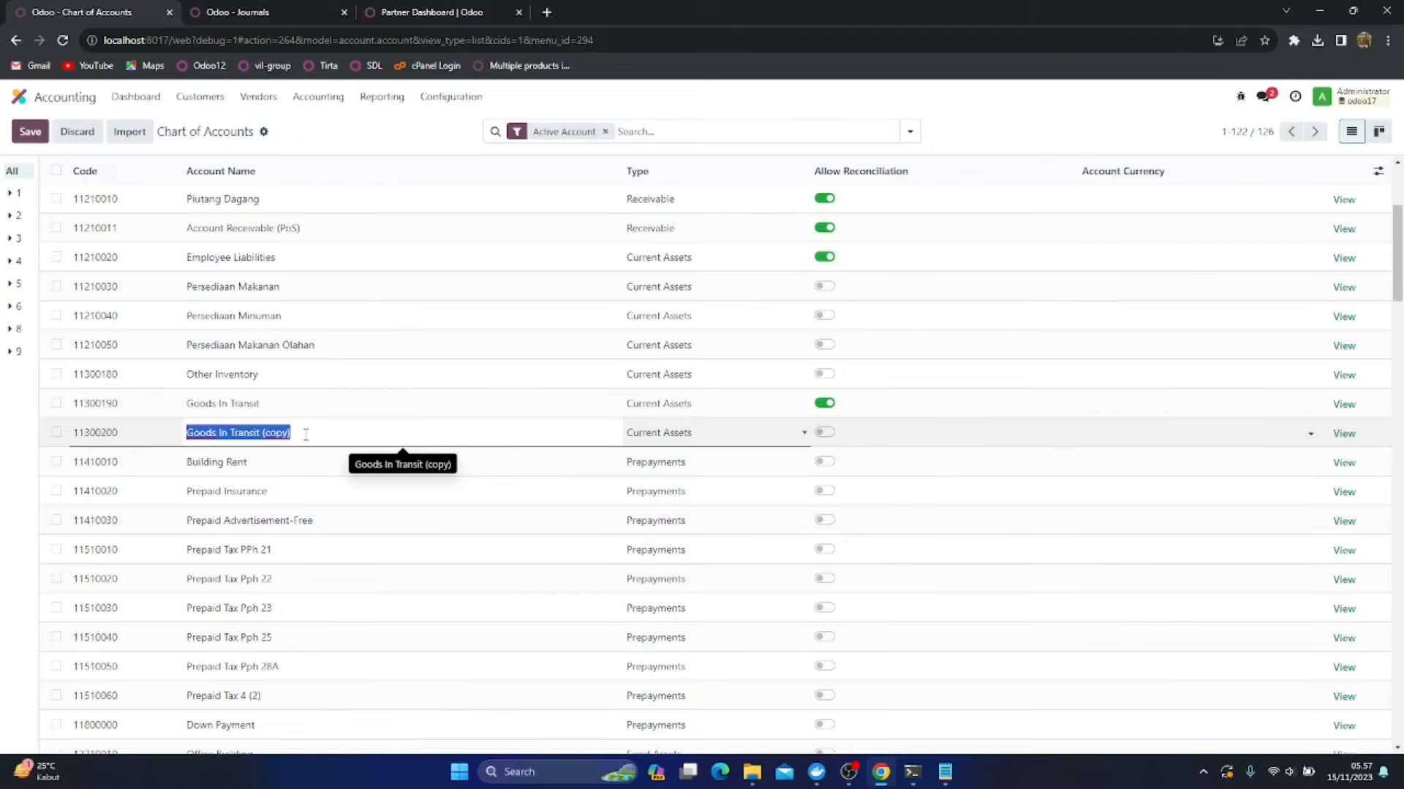
type("Work")
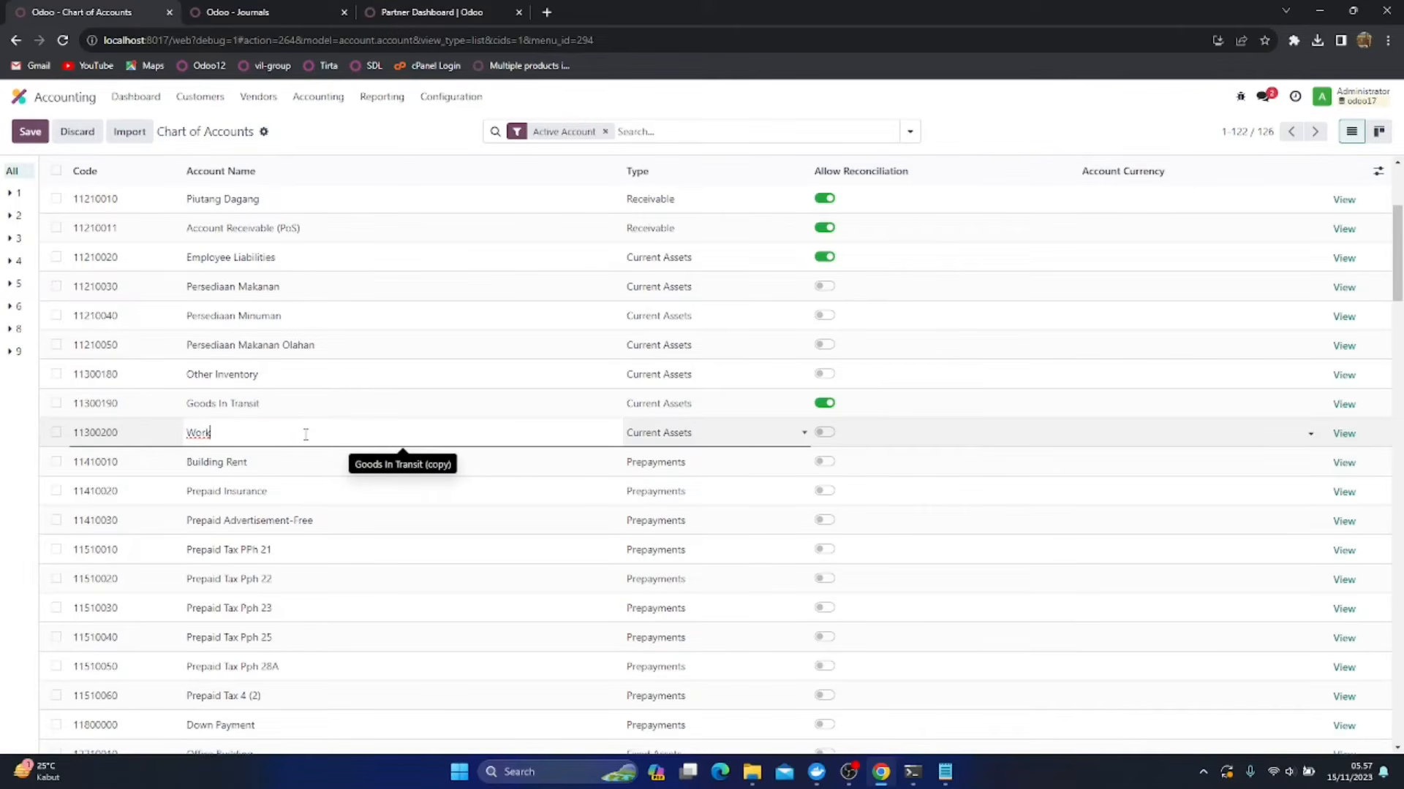
key("BackSpace")
key("BackSpace")
key("BackSpace")
key("BackSpace")
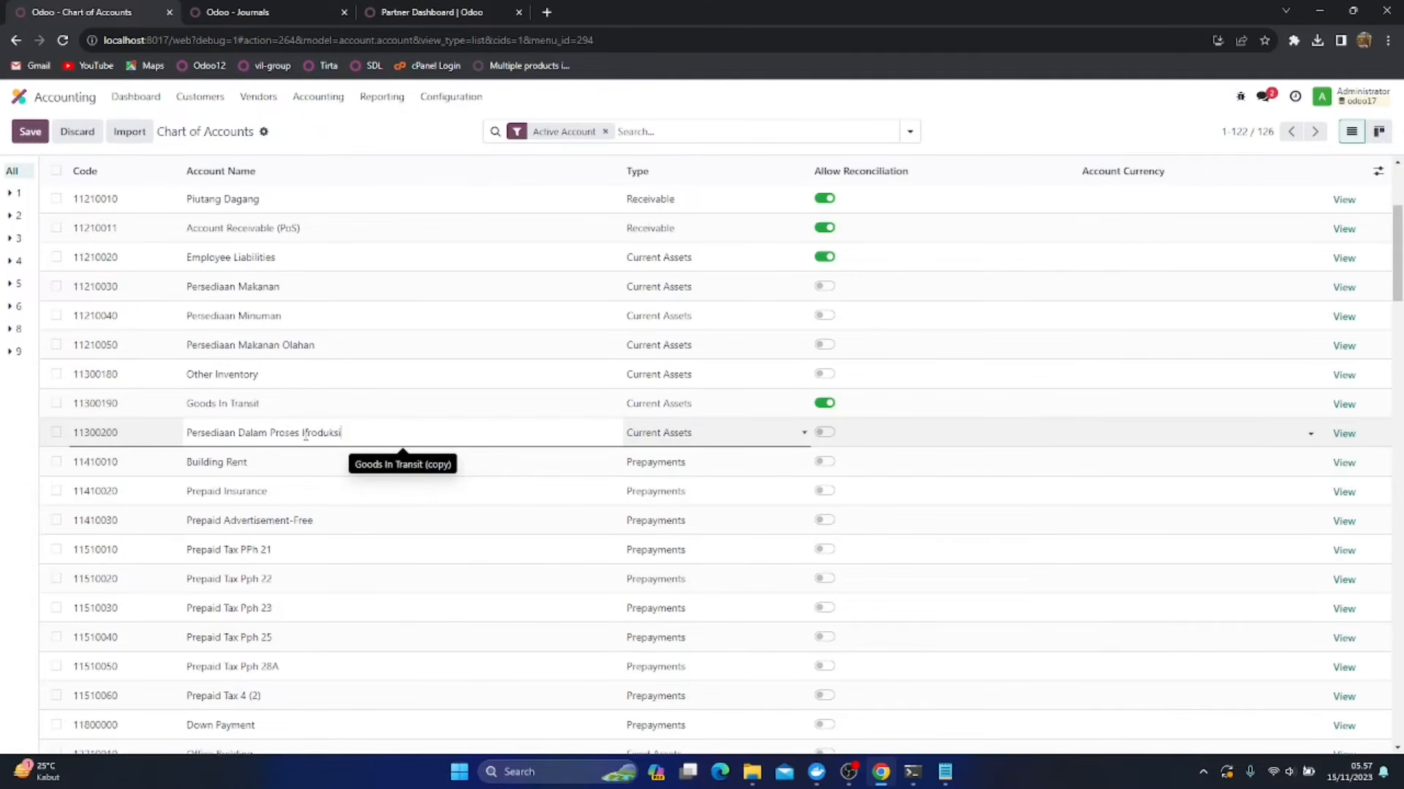
Save the renamed Persediaan Dalam Proses Produksi account
left_click(30, 132)
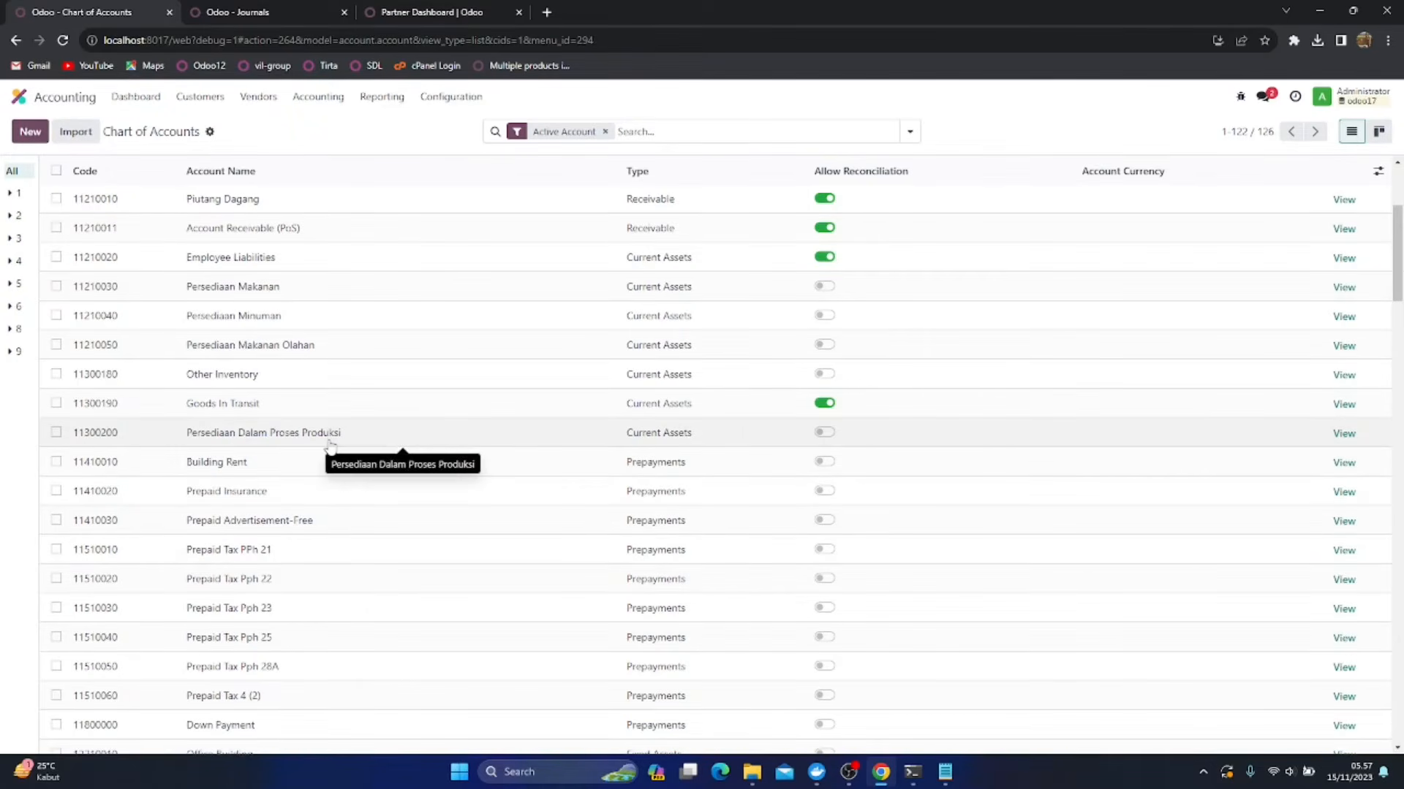
Duplicate the Inventory Loss Makanan Olahan expense account in the chart of accounts
scroll(331, 447, "down", 10)
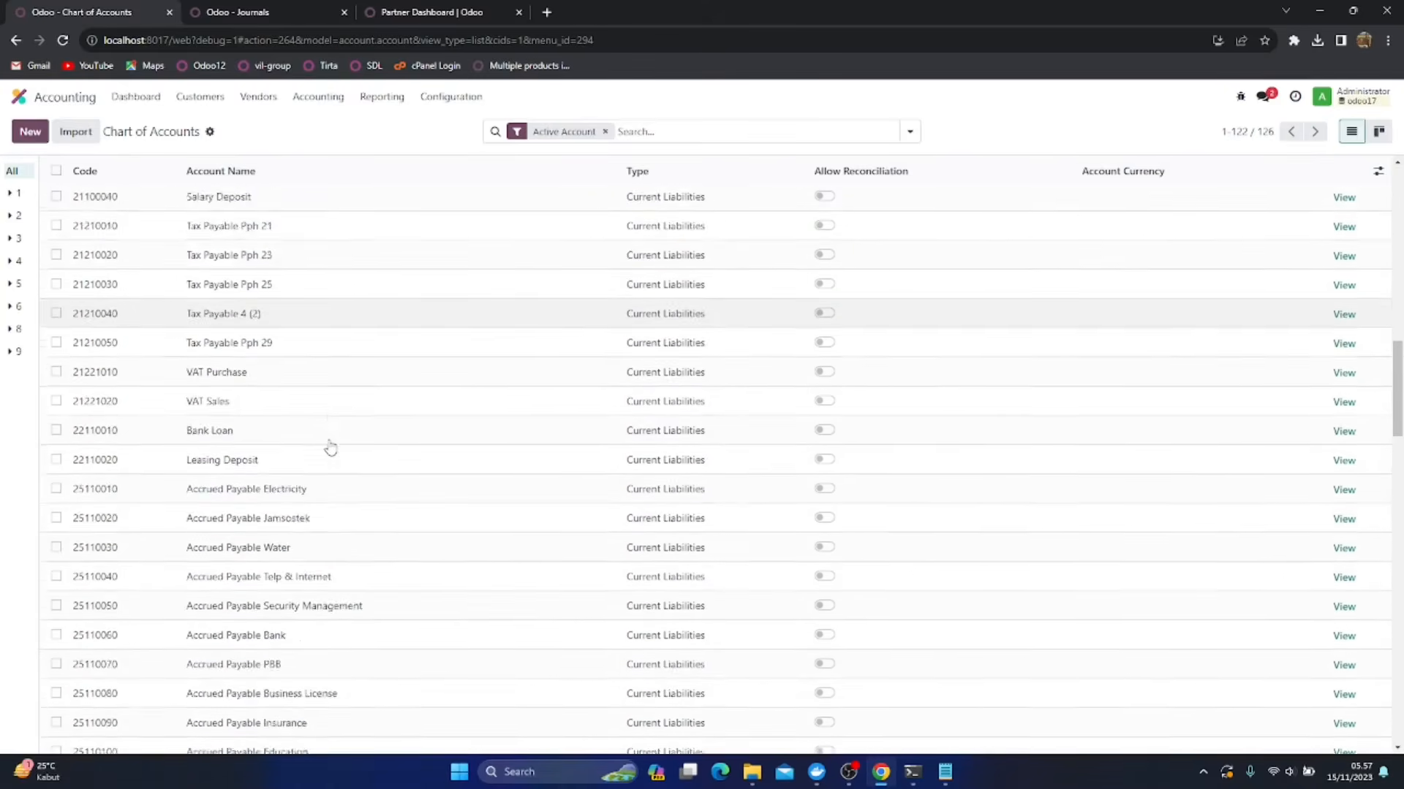
scroll(330, 448, "up", 6)
scroll(330, 448, "down", 12)
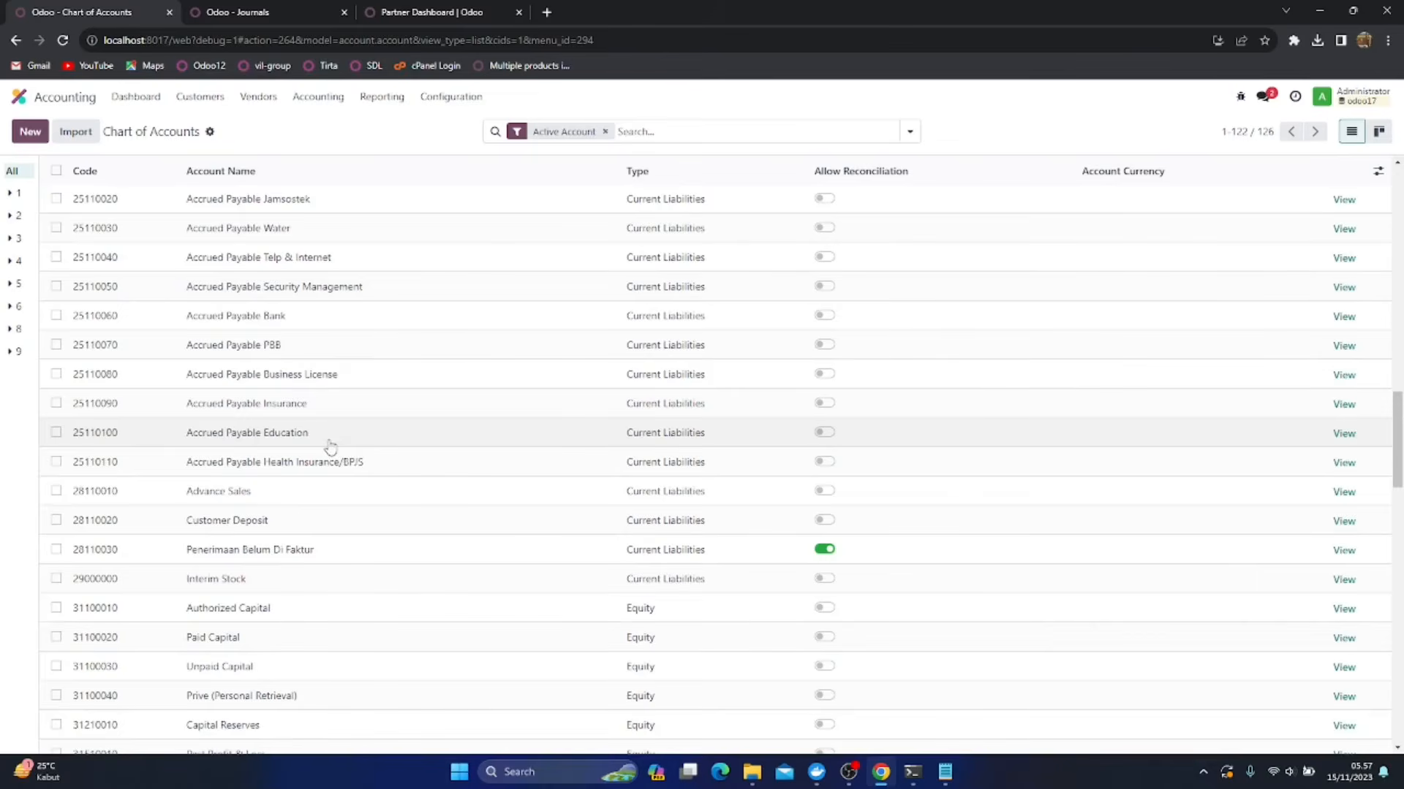
scroll(331, 448, "down", 10)
scroll(331, 448, "down", 11)
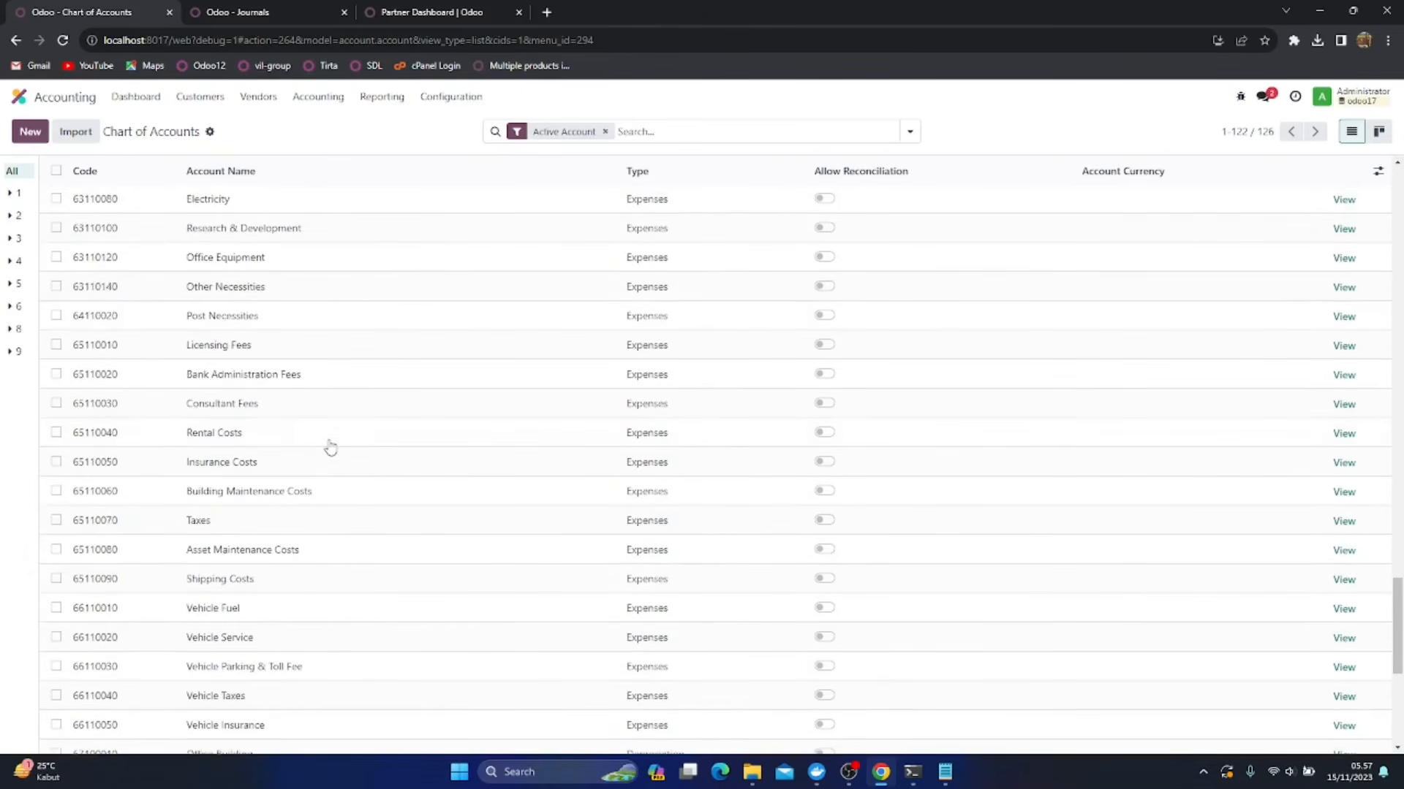
scroll(330, 448, "up", 4)
scroll(330, 447, "up", 6)
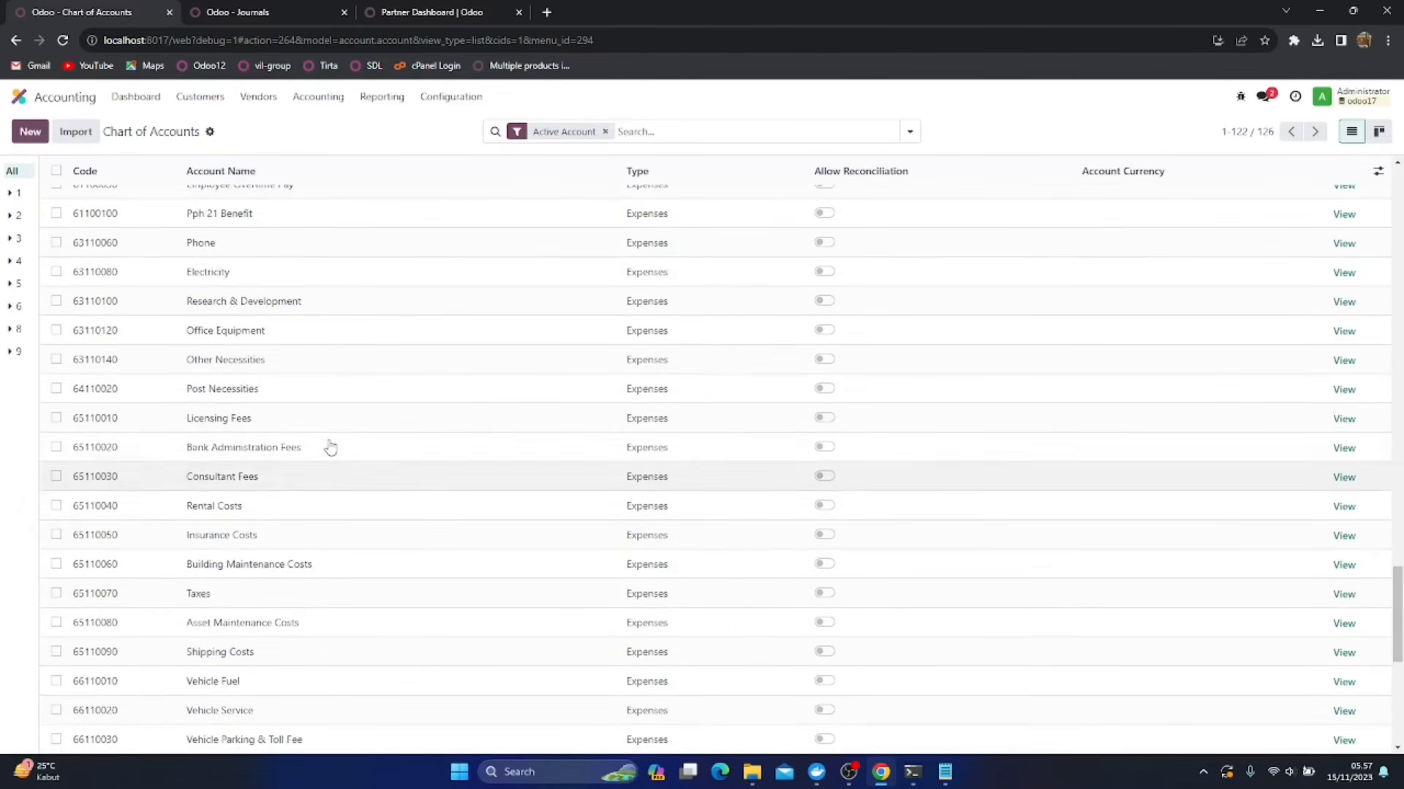
scroll(331, 447, "up", 3)
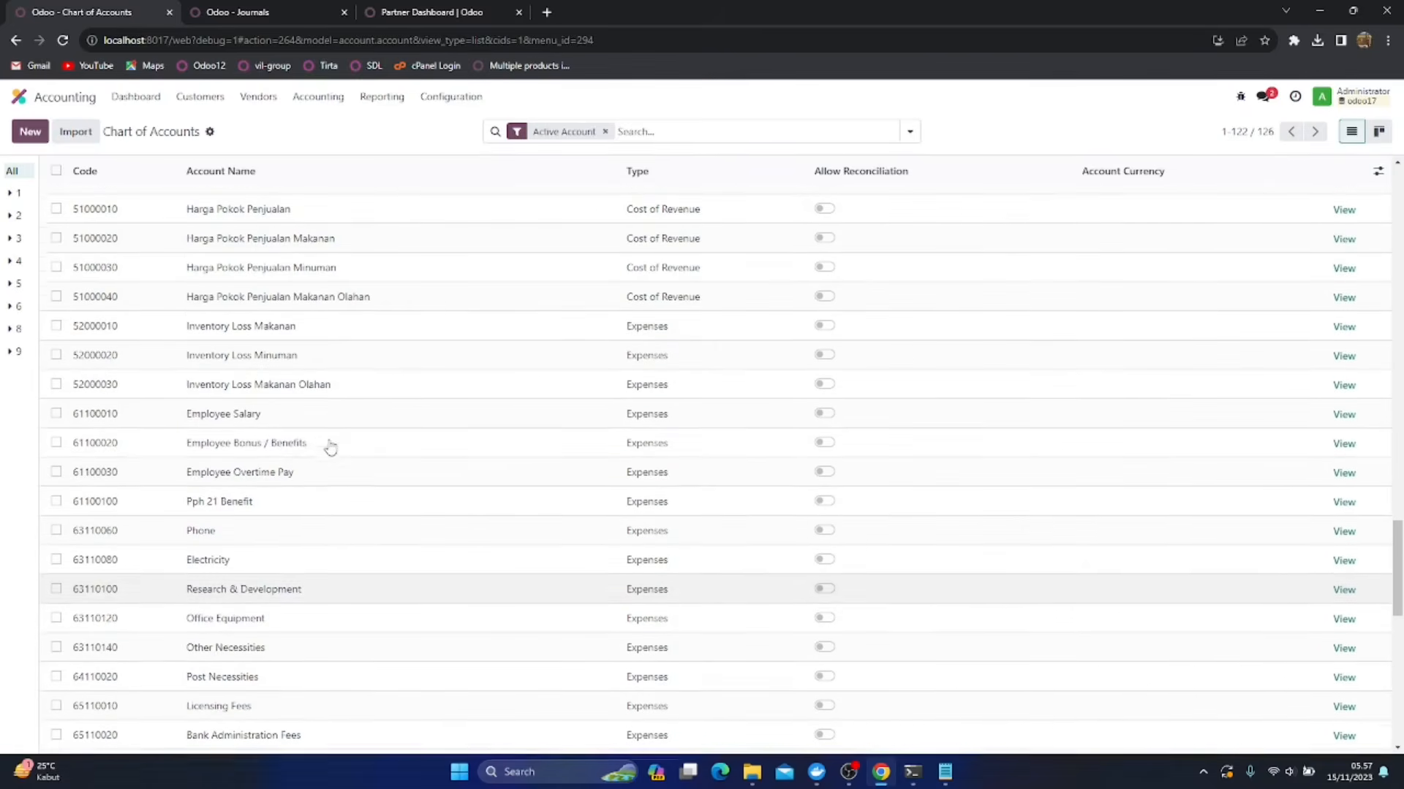
left_click(55, 388)
left_click(741, 131)
left_click(746, 223)
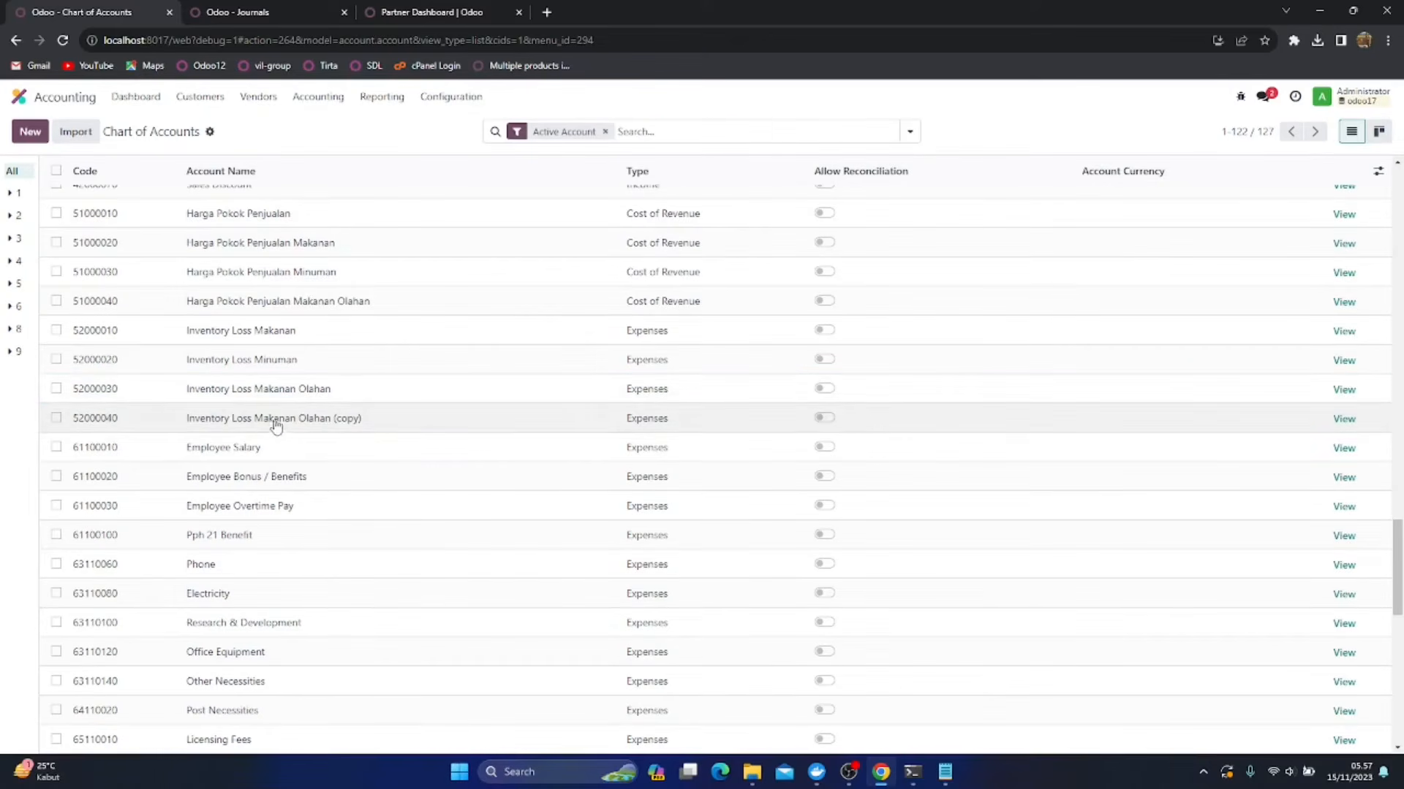
Rename the copied Inventory Loss Makanan Olahan account as Inventory Adjusment and save it
left_click(307, 418)
left_click(393, 418)
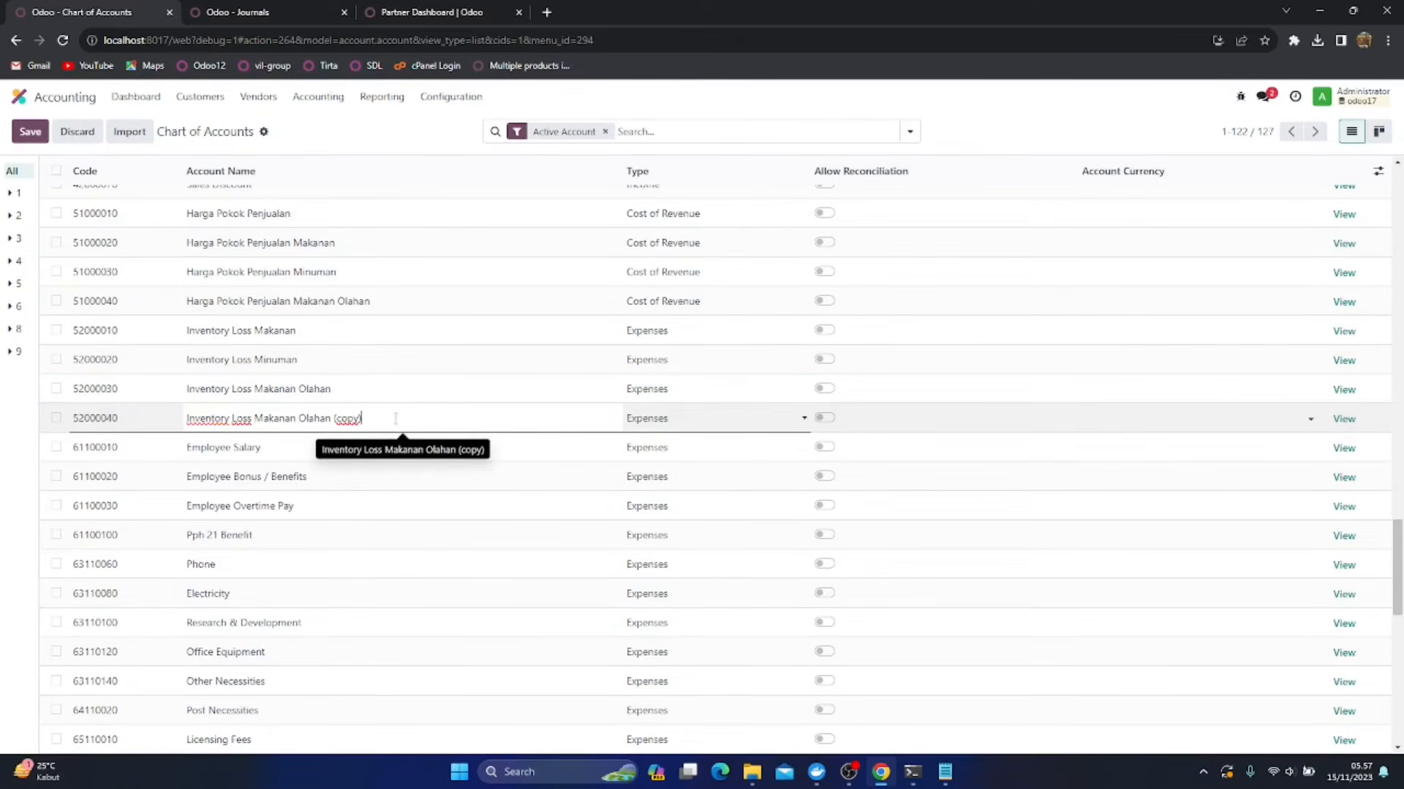
key("ctrl+shift+Left")
key("ctrl+shift+Left")
key("ctrl+shift+Left")
key("ctrl+shift+Left")
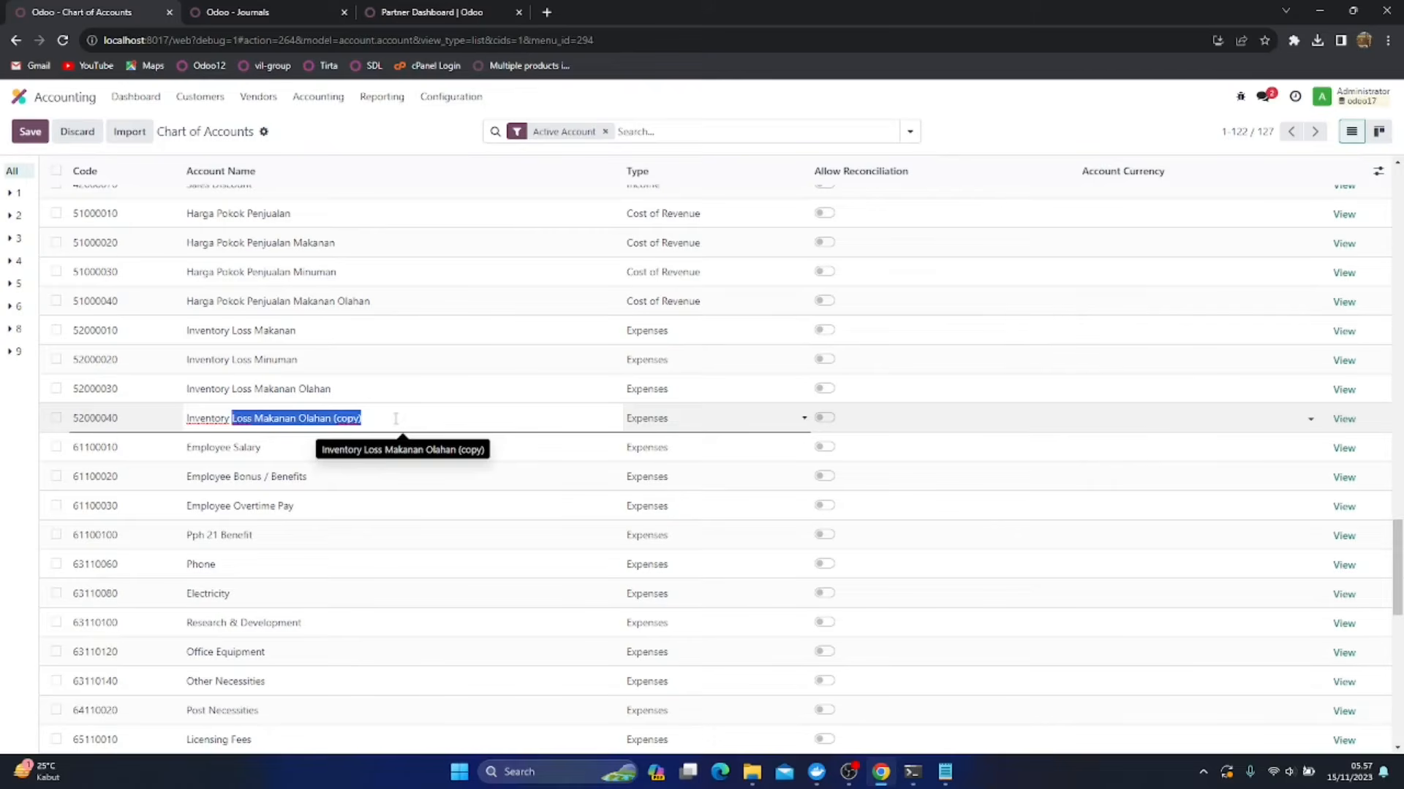
type("Adjusment")
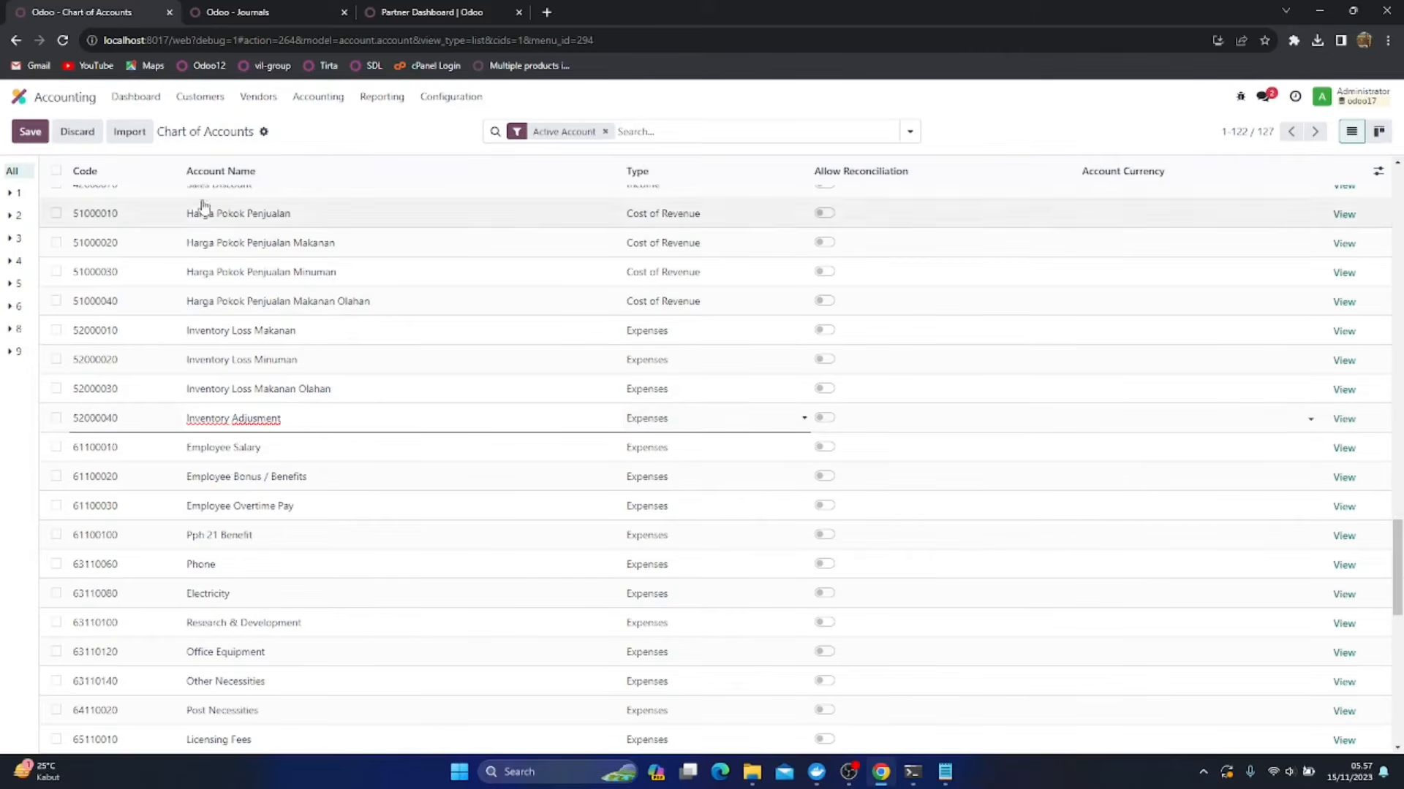
left_click(30, 132)
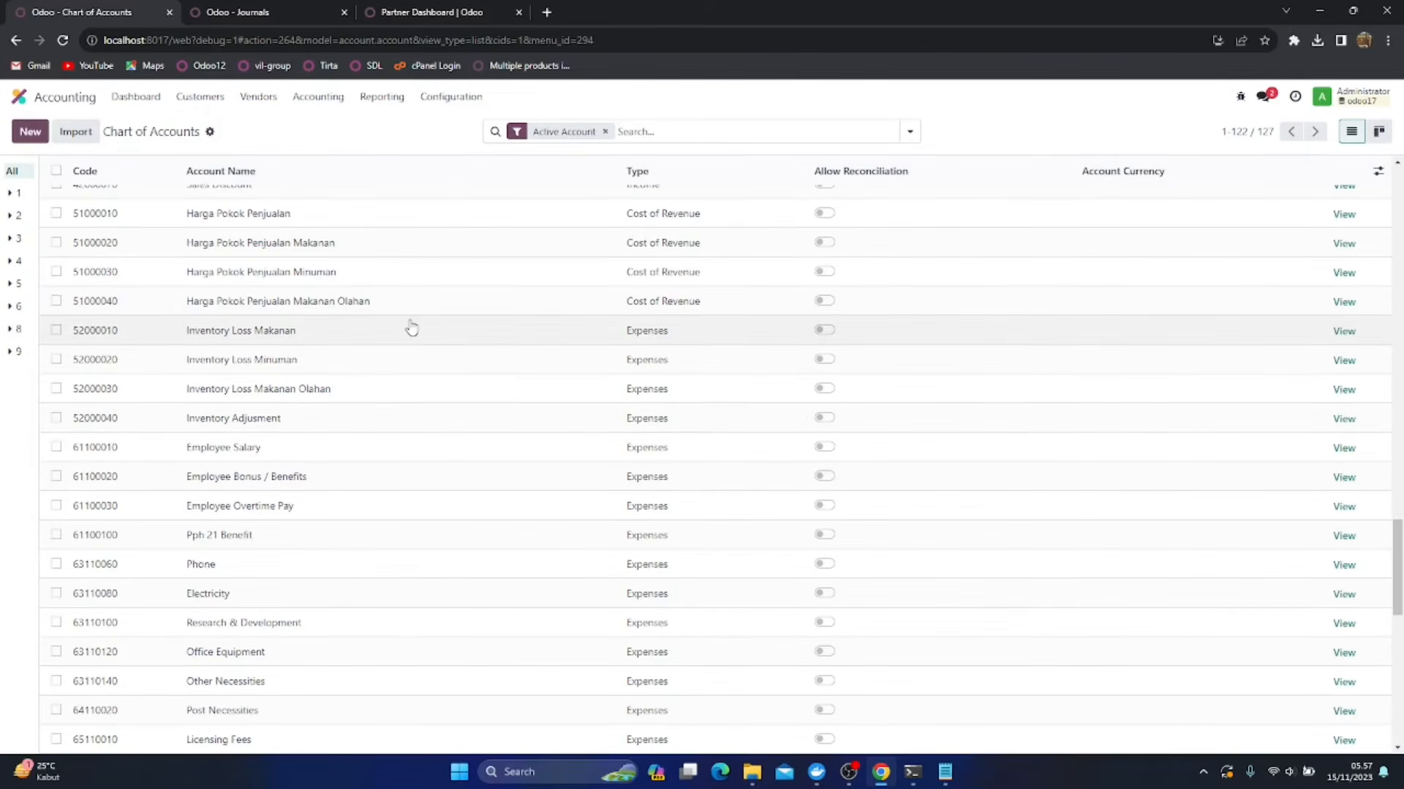
Review the asset accounts at the start of the chart of accounts and the journals with their default accounts
scroll(394, 313, "up", 15)
scroll(411, 328, "up", 12)
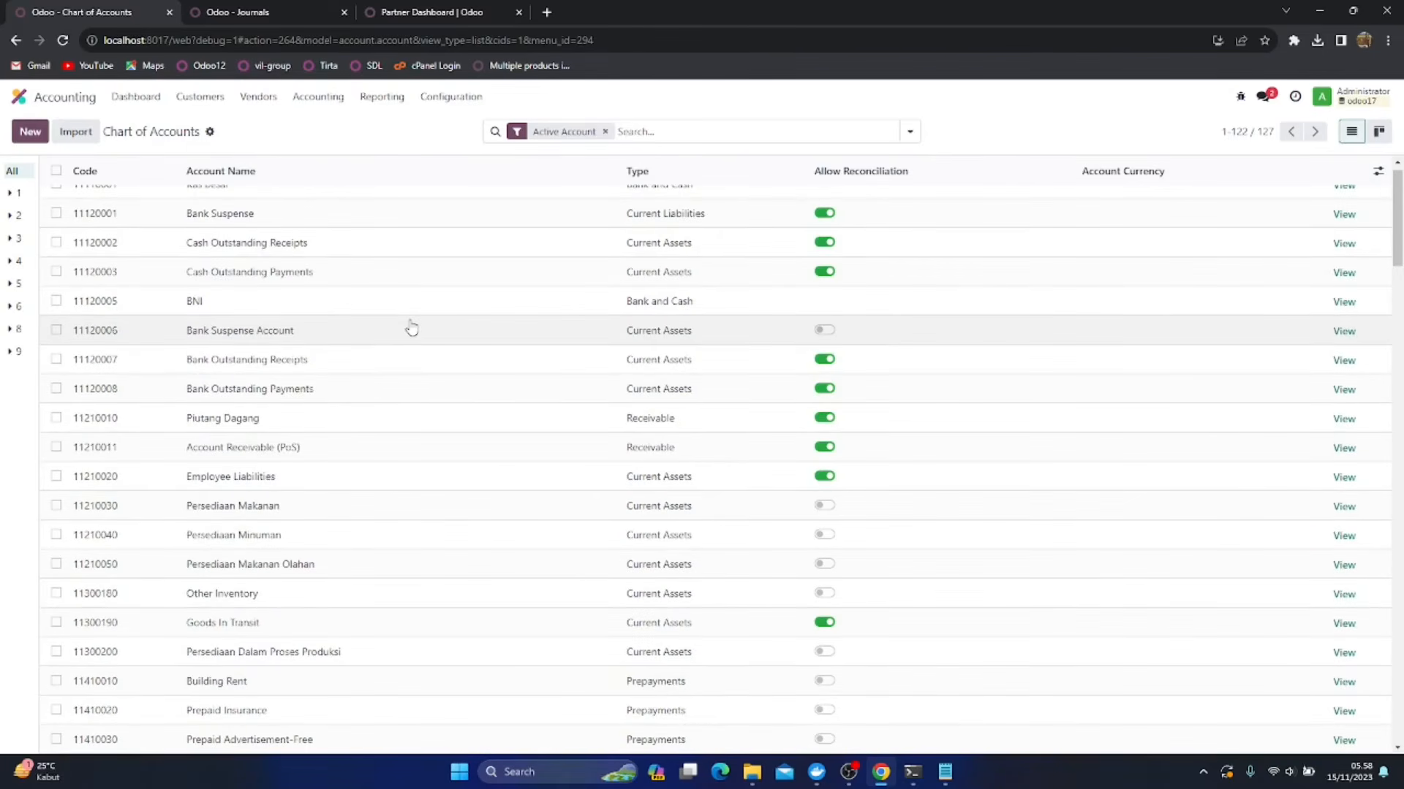
scroll(322, 316, "up", 2)
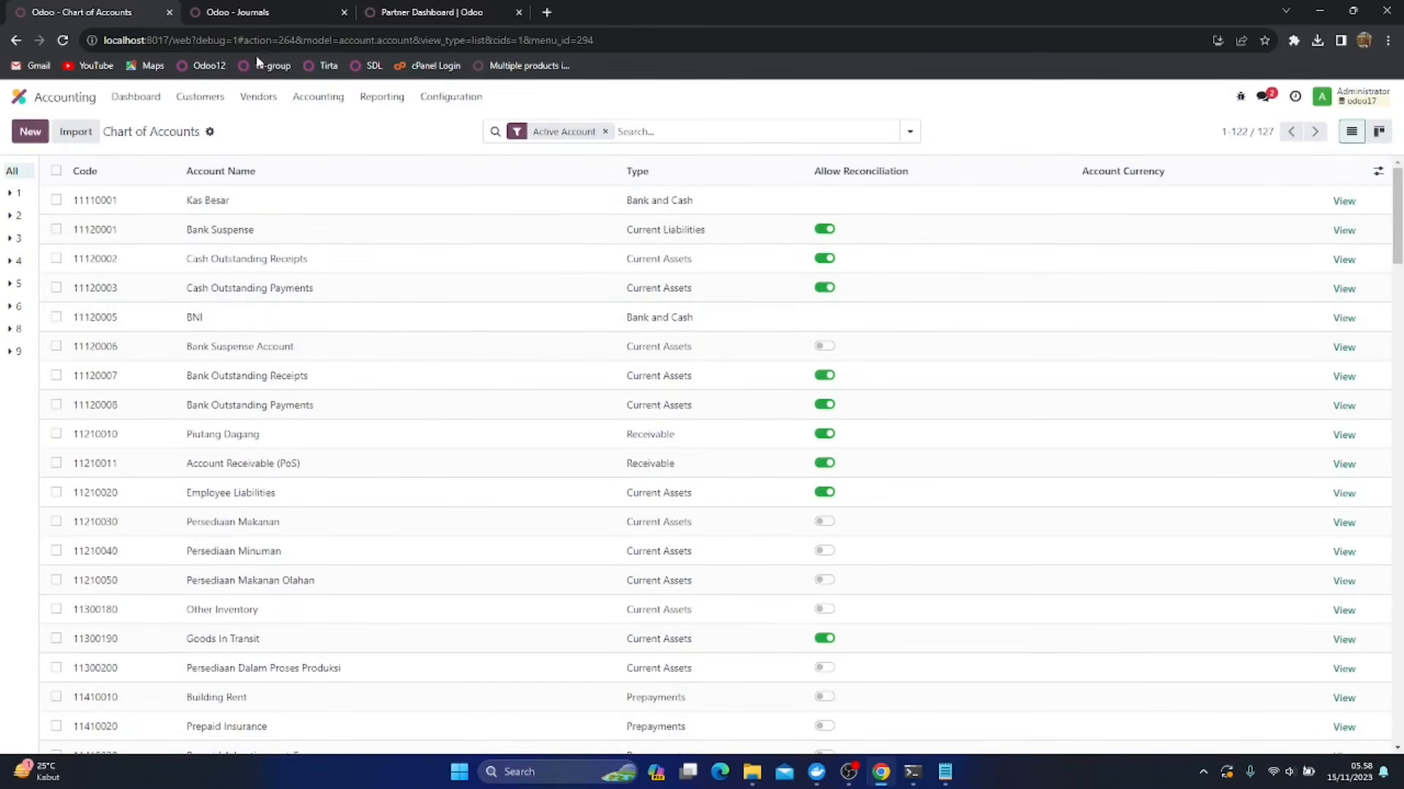
left_click(244, 11)
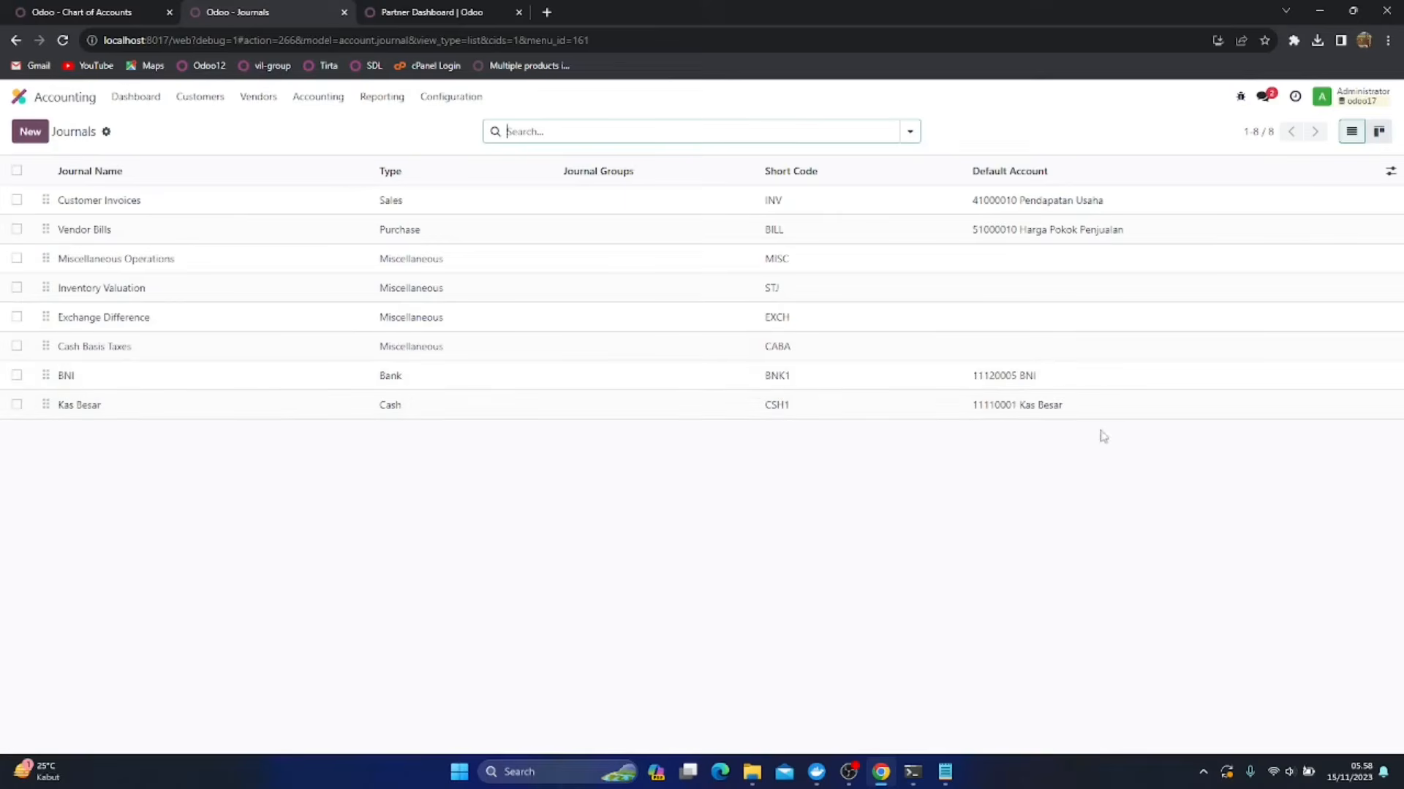
left_click(102, 14)
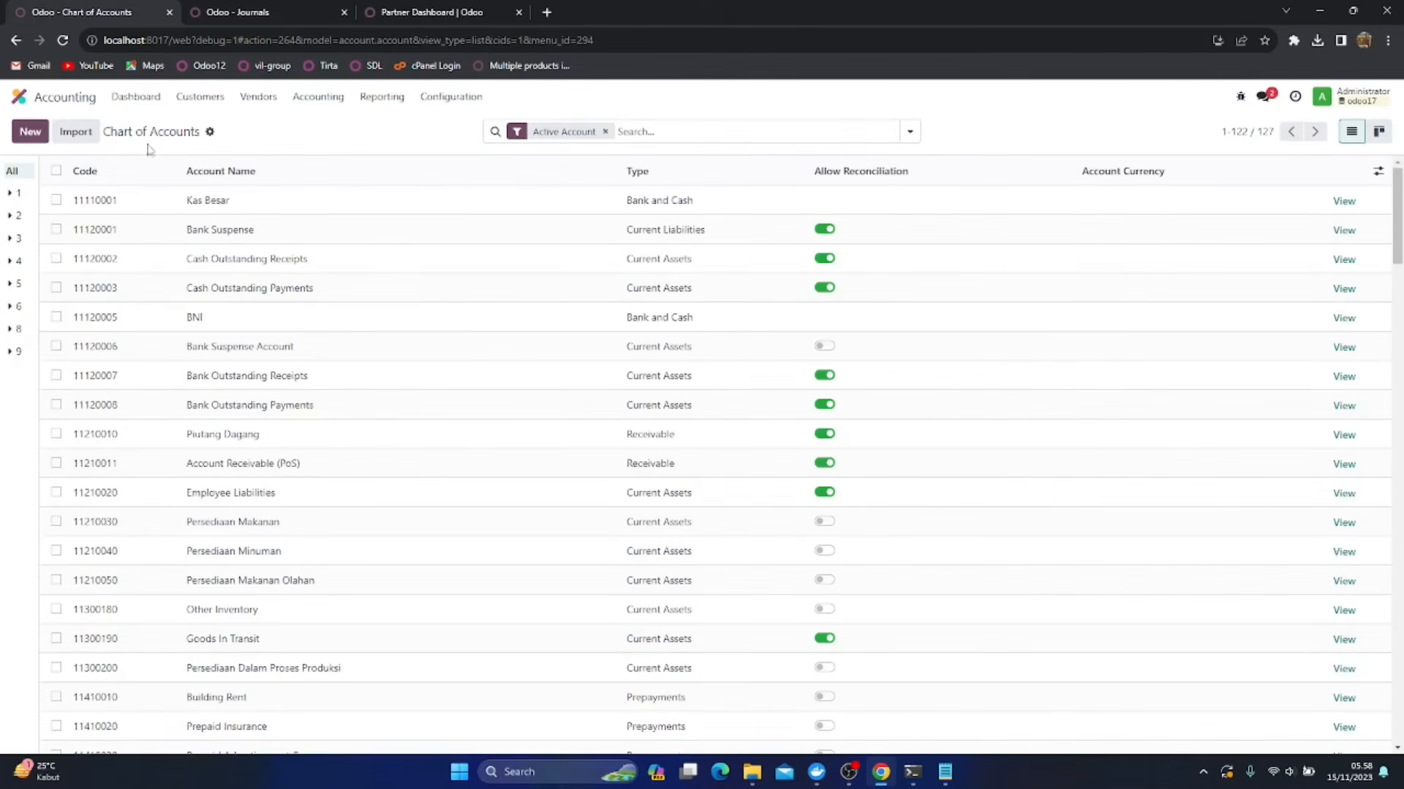
left_click(267, 9)
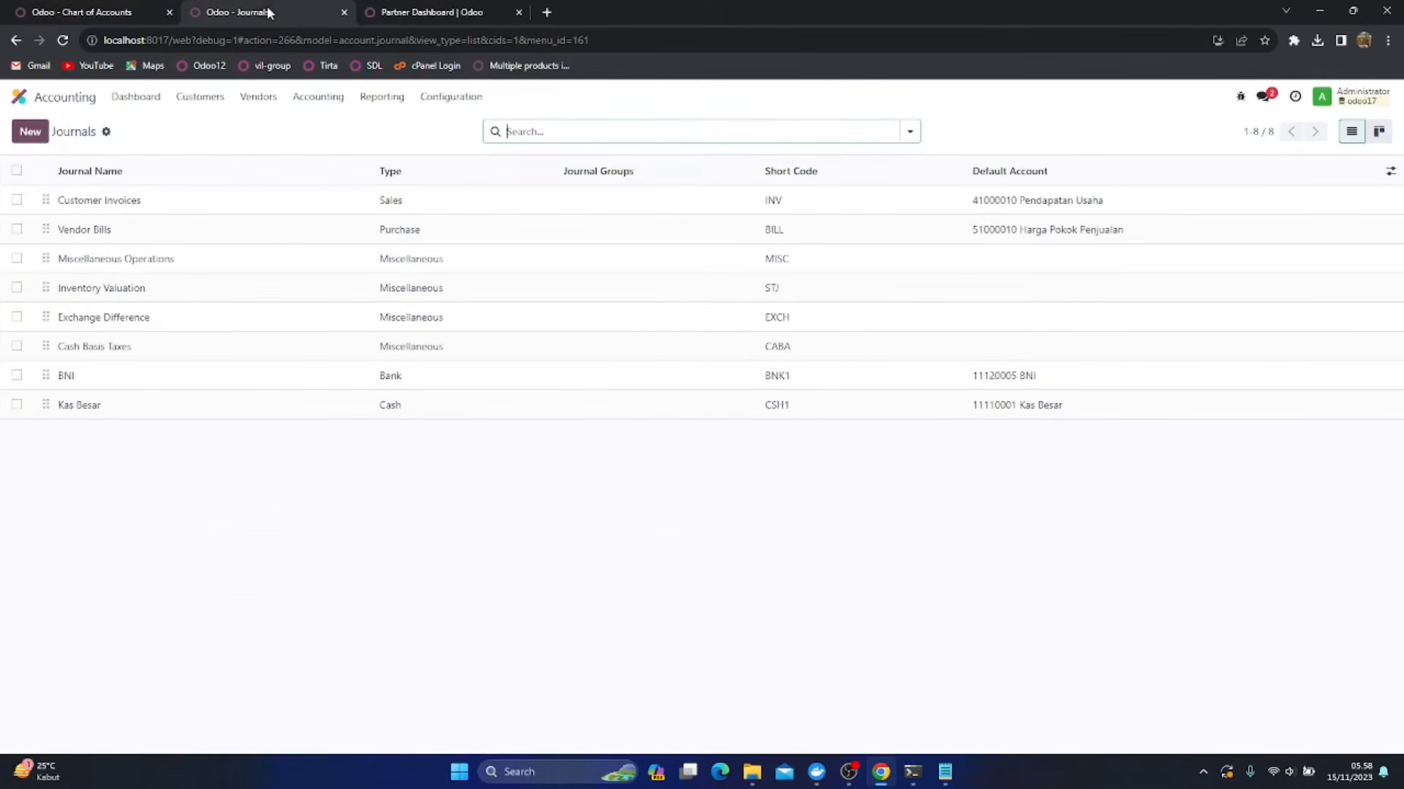
Start a new product category in the Inventory app and name it Persediaan Makanan
left_click(19, 96)
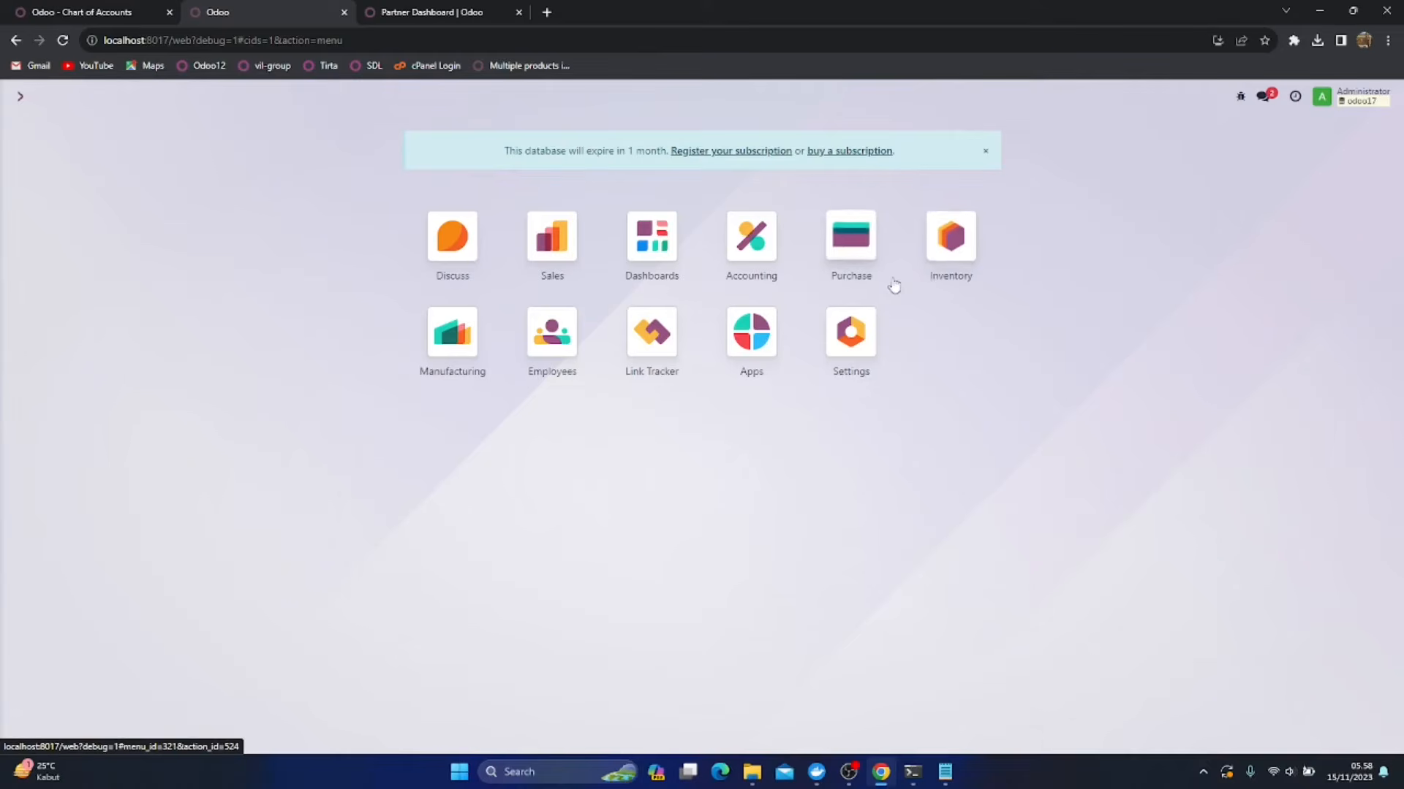
left_click(952, 246)
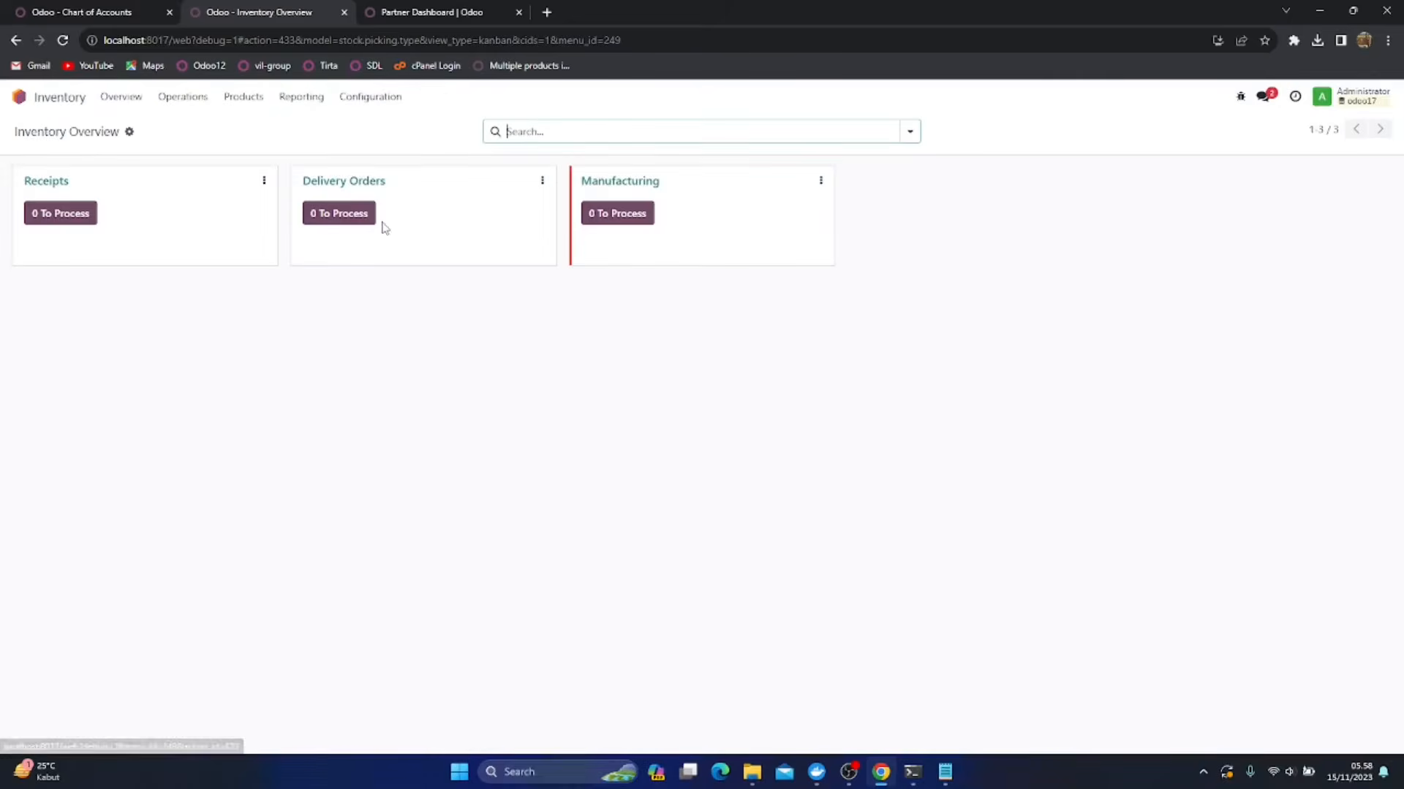
left_click(357, 98)
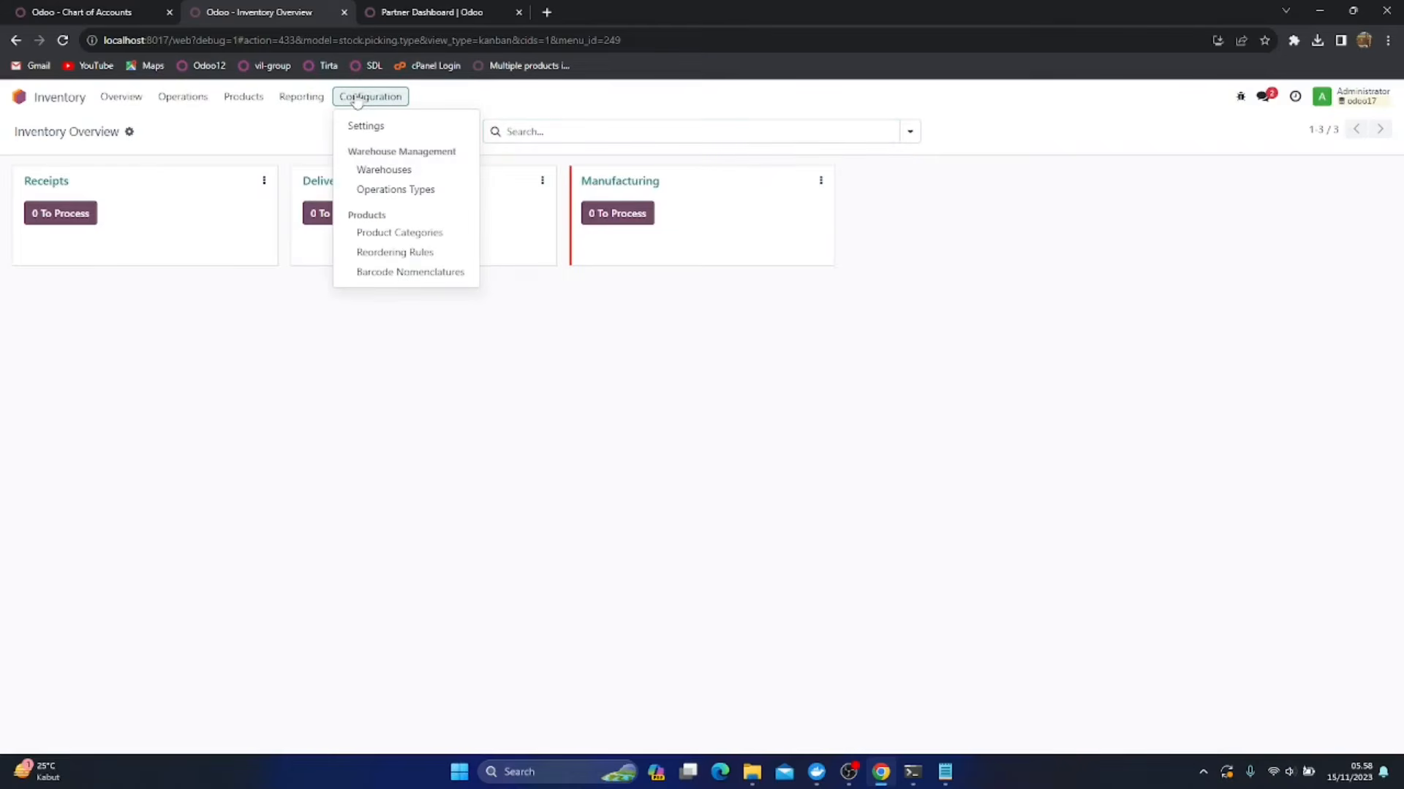
left_click(398, 232)
left_click(30, 133)
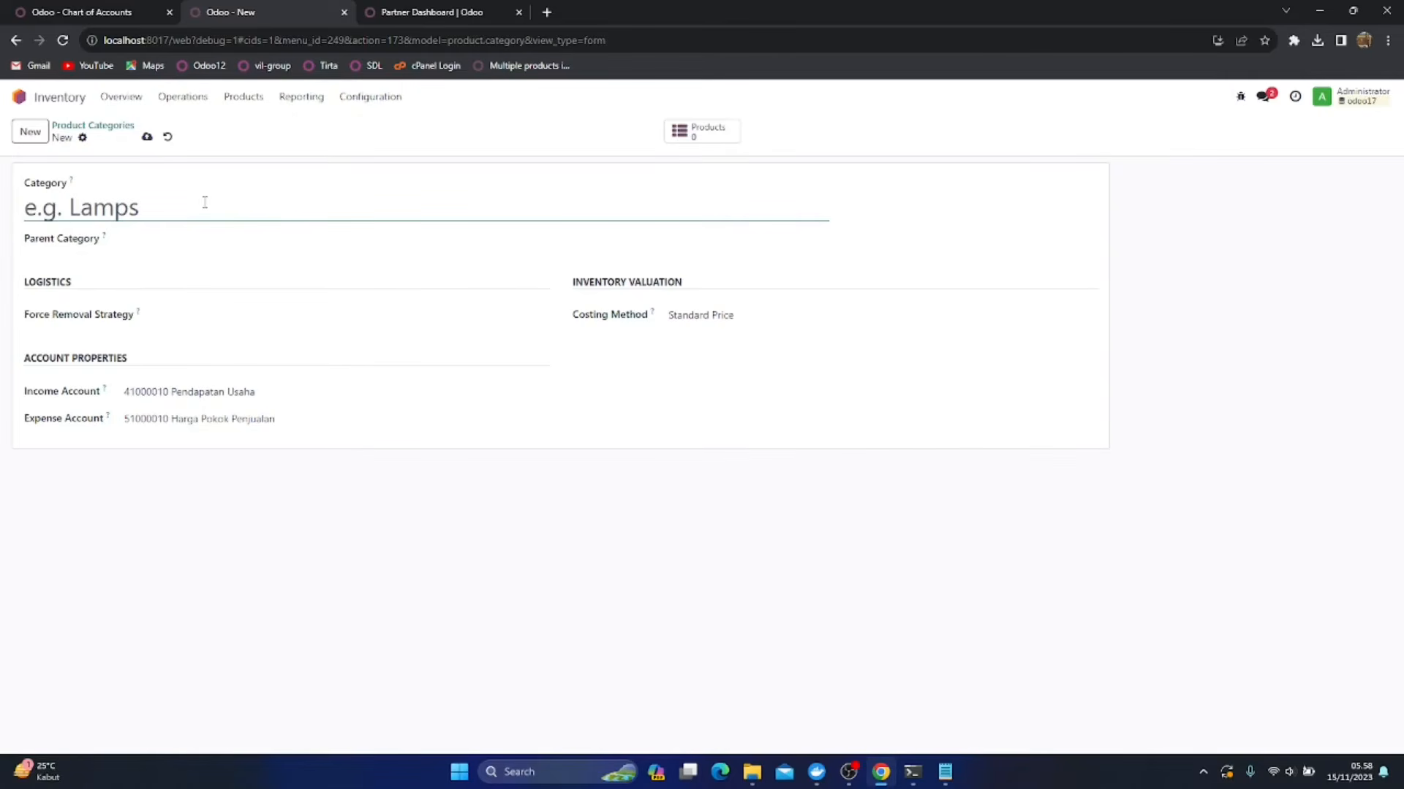
type("Pers")
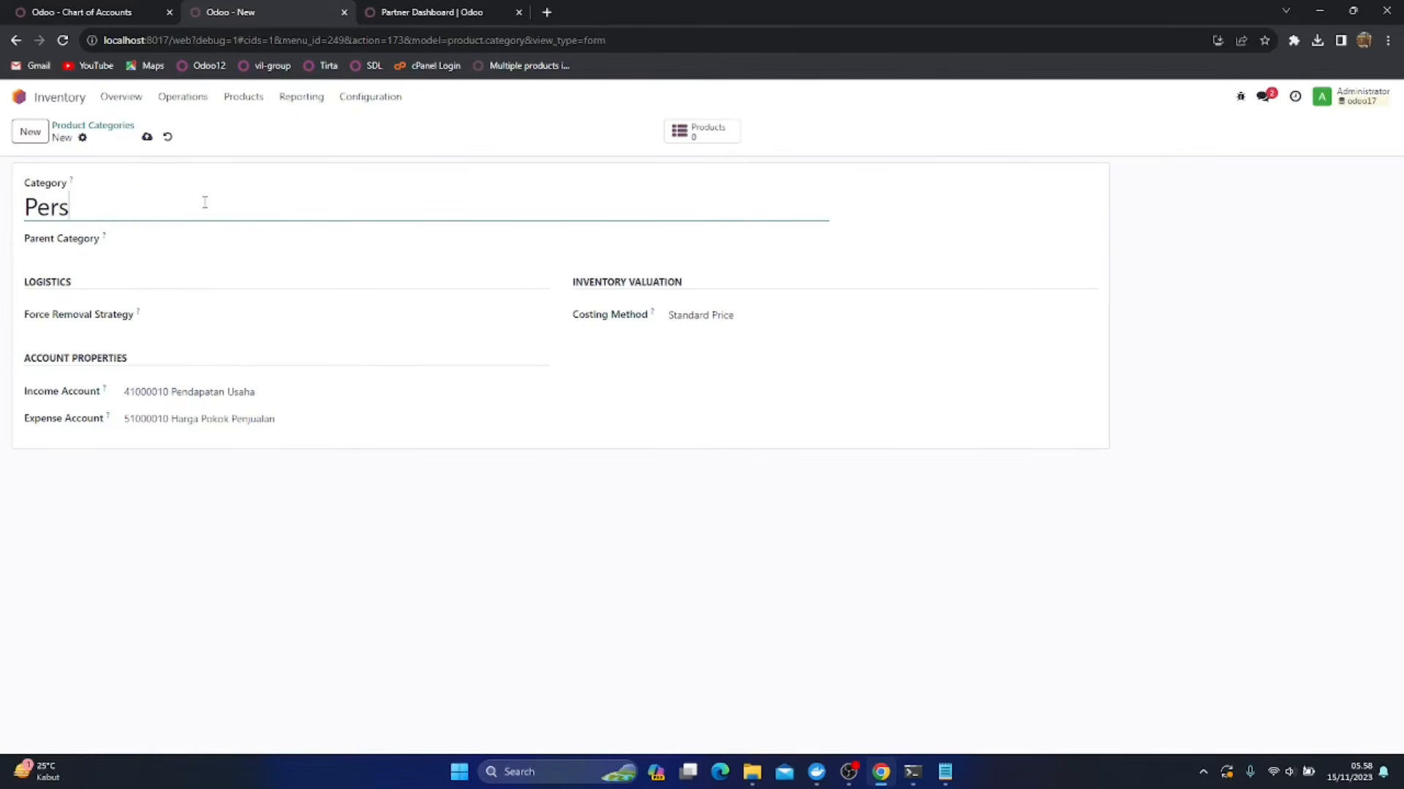
type("ediaan Makanan")
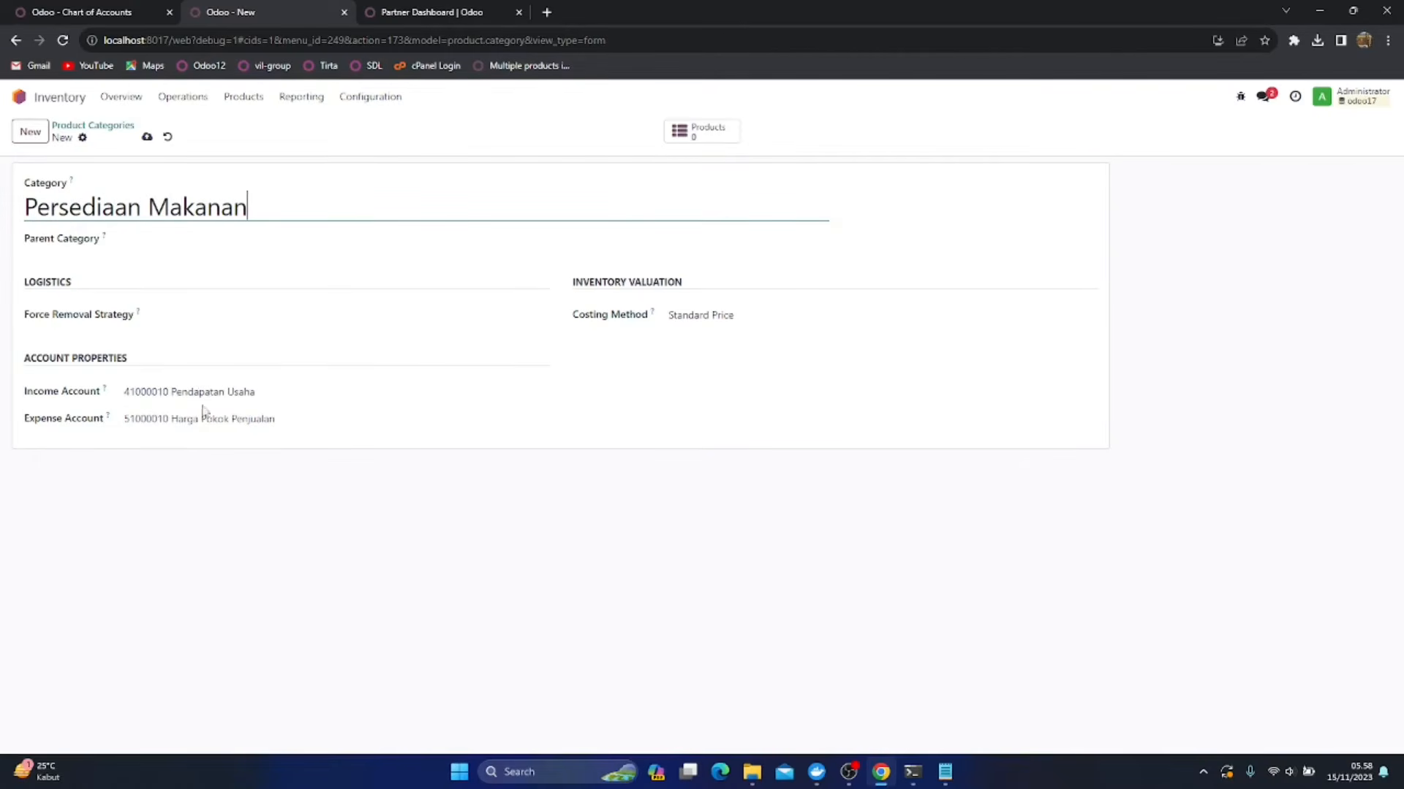
Set the category's costing method to Average Cost (AVCO) and leave the force removal strategy empty
left_click(758, 318)
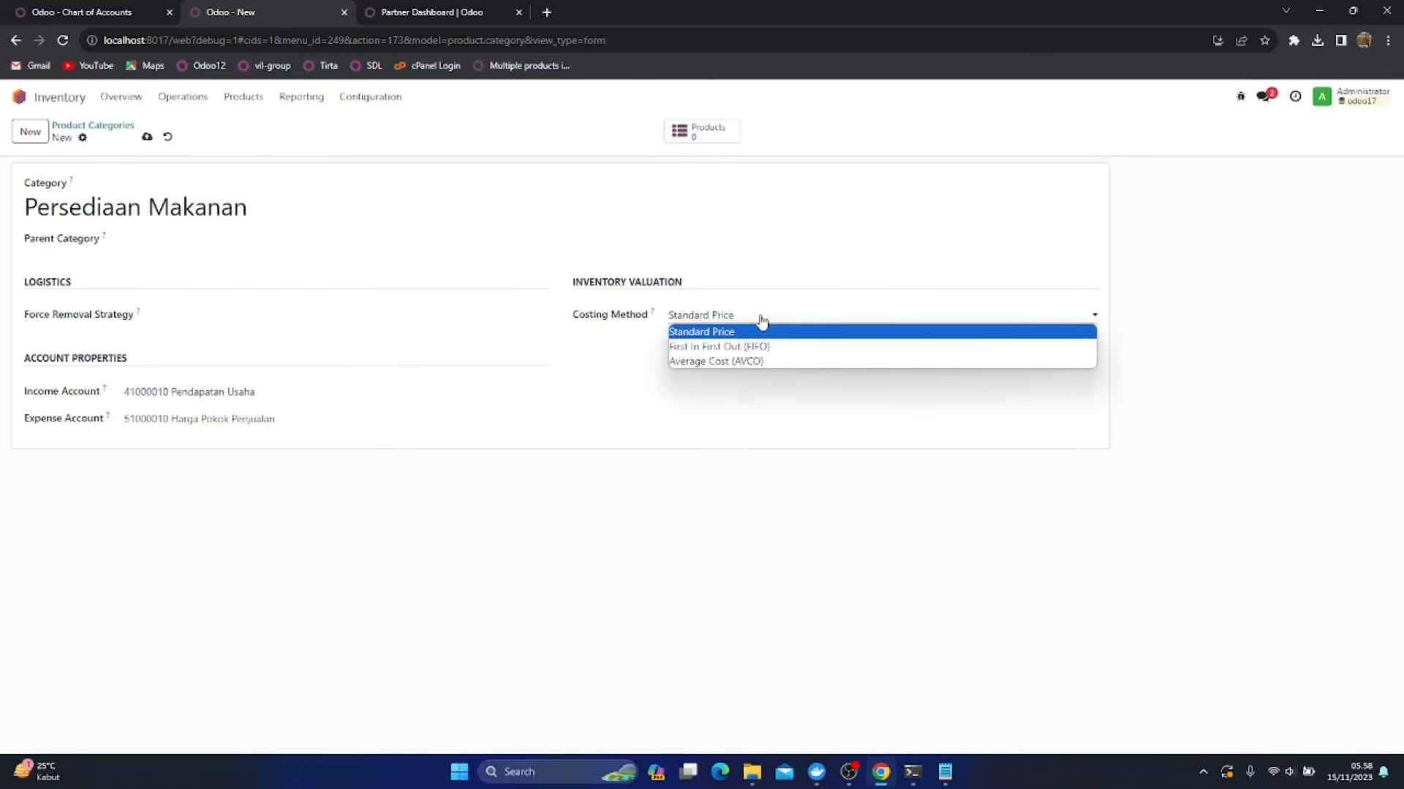
left_click(734, 363)
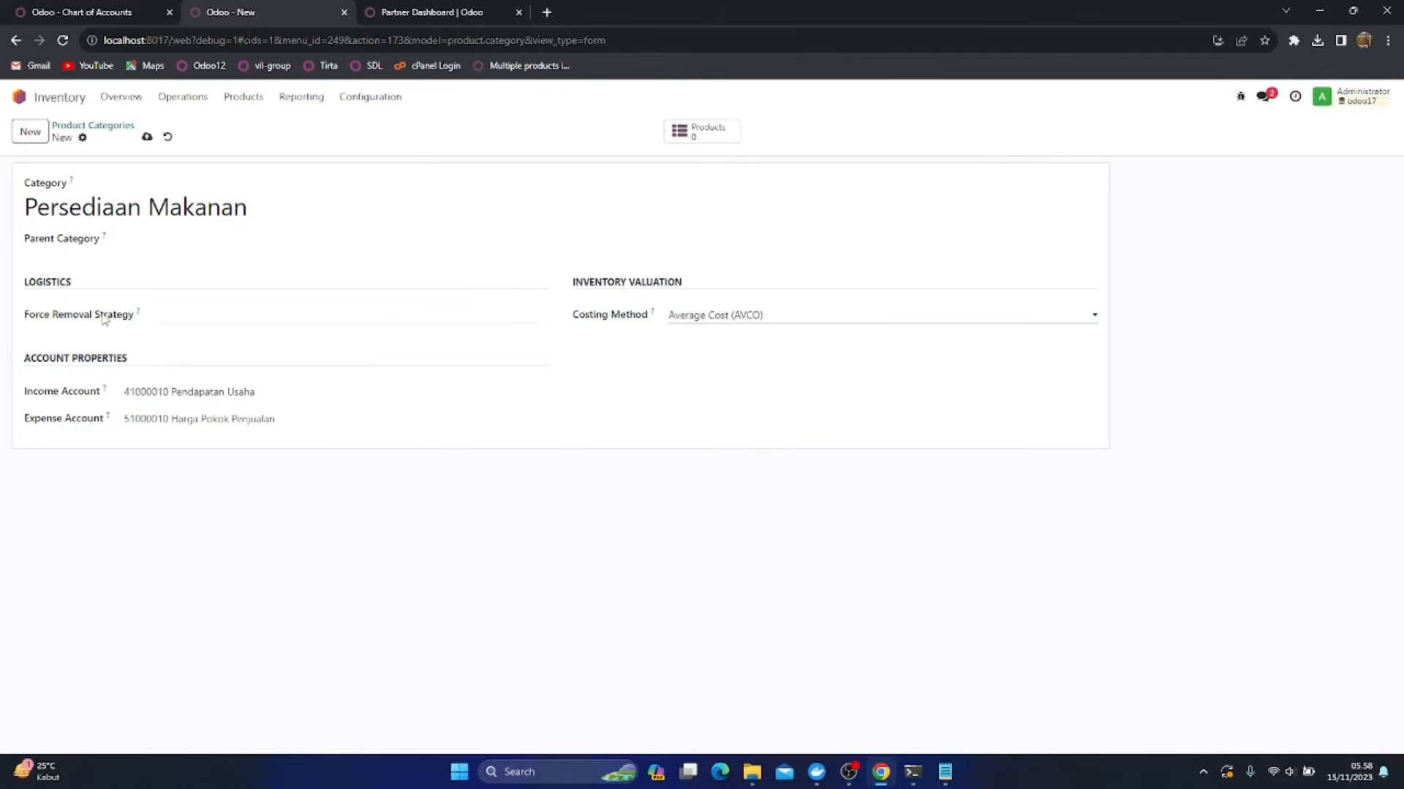
left_click(195, 313)
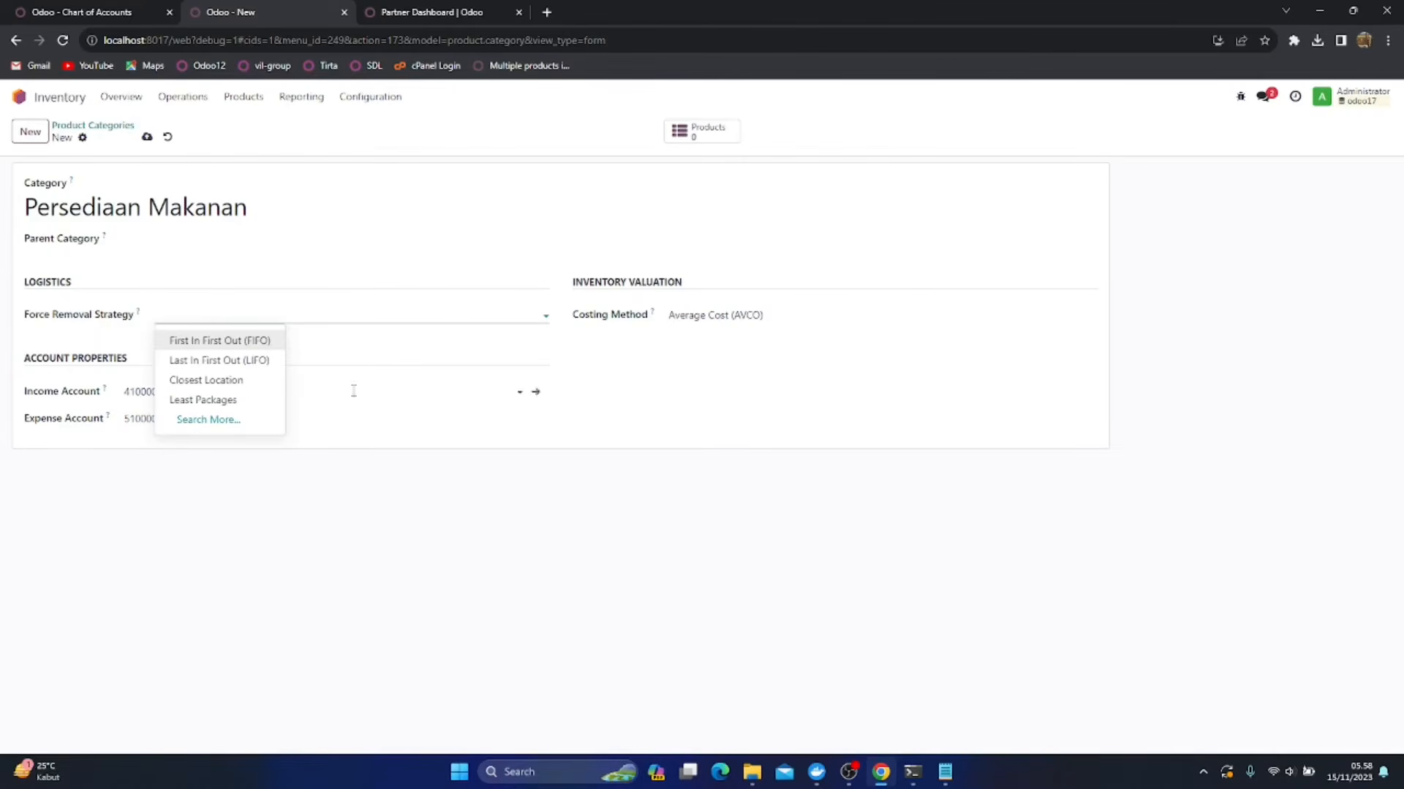
left_click(396, 515)
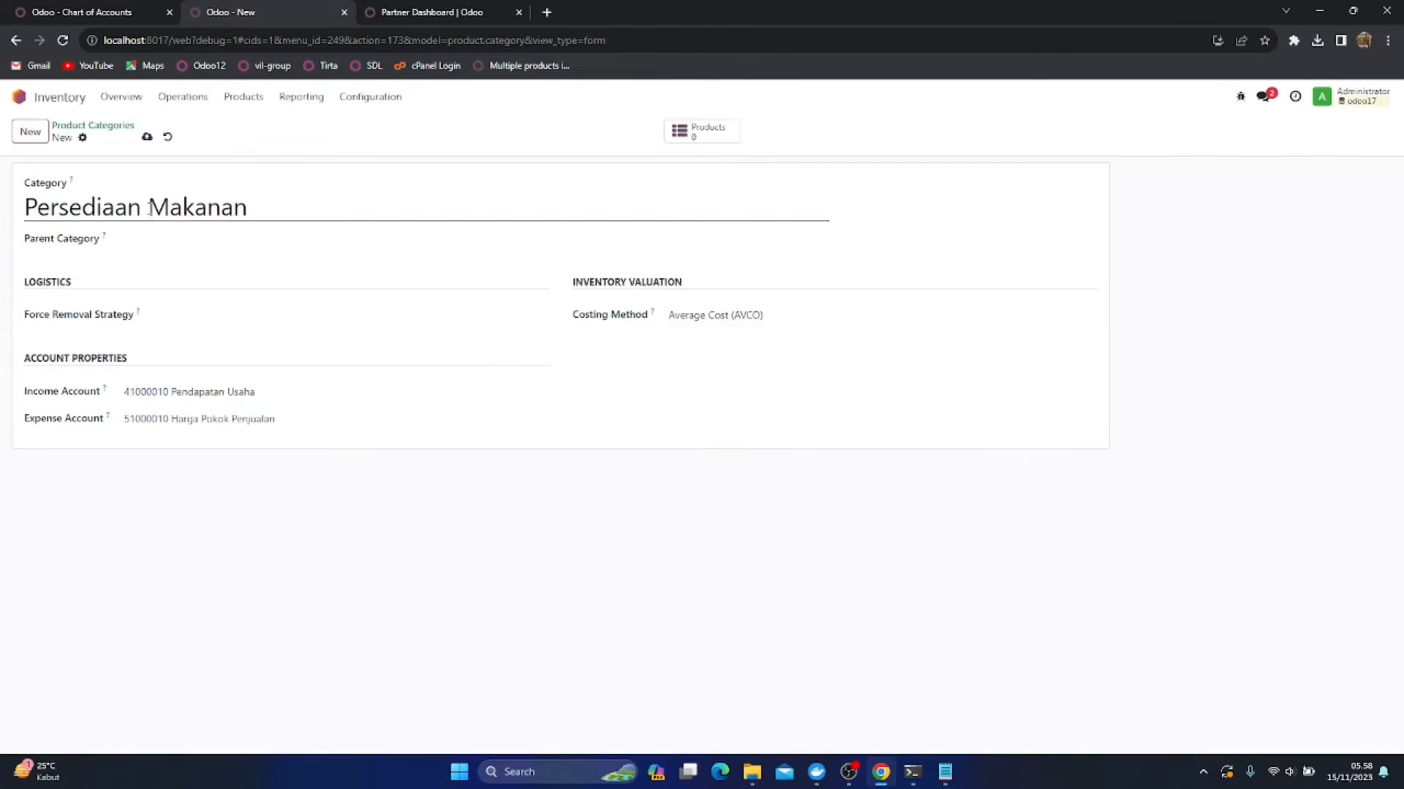
Search the accounts for penjualan and set the category's income account to 41000020 Penjualan Makanan
left_click(257, 400)
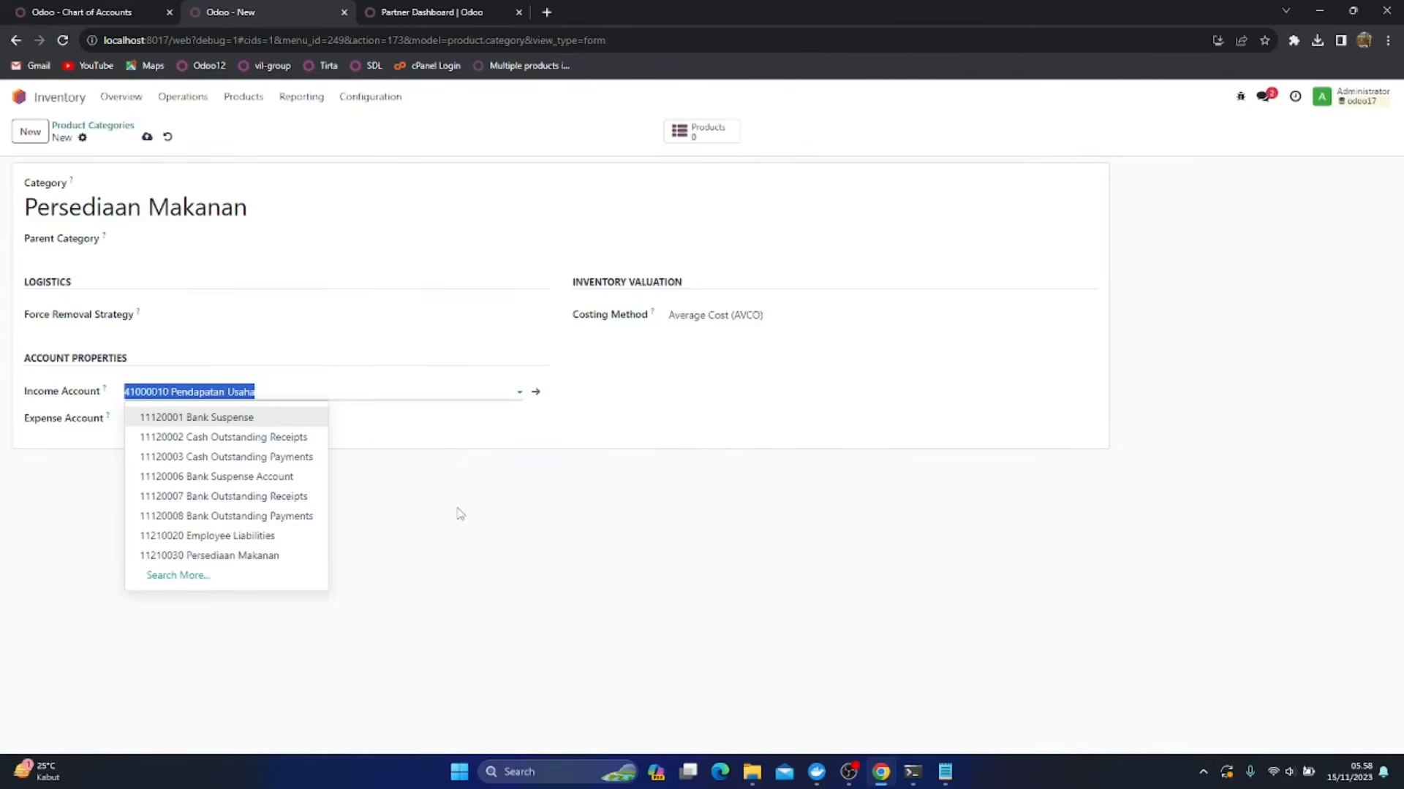
left_click(190, 578)
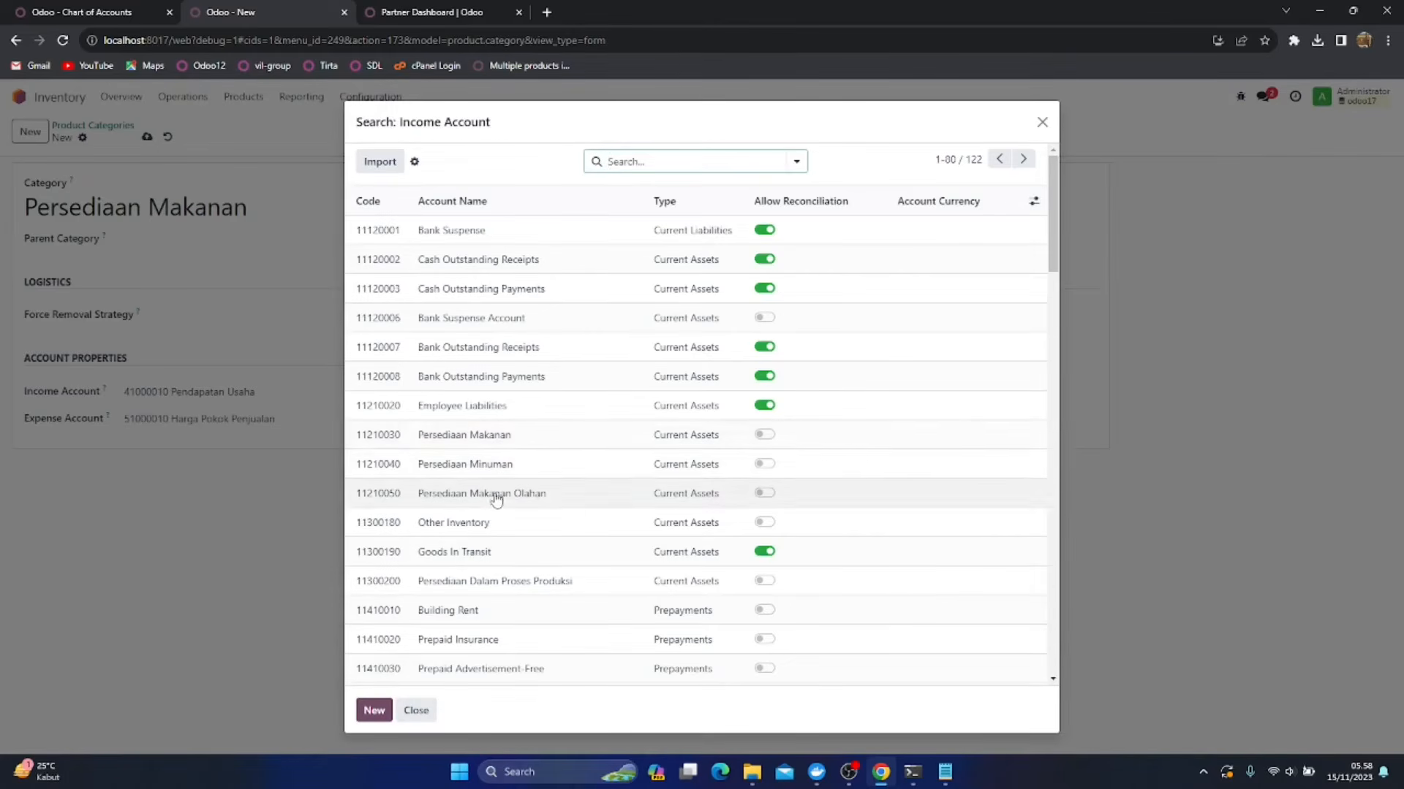
scroll(496, 495, "down", 3)
scroll(496, 494, "up", 3)
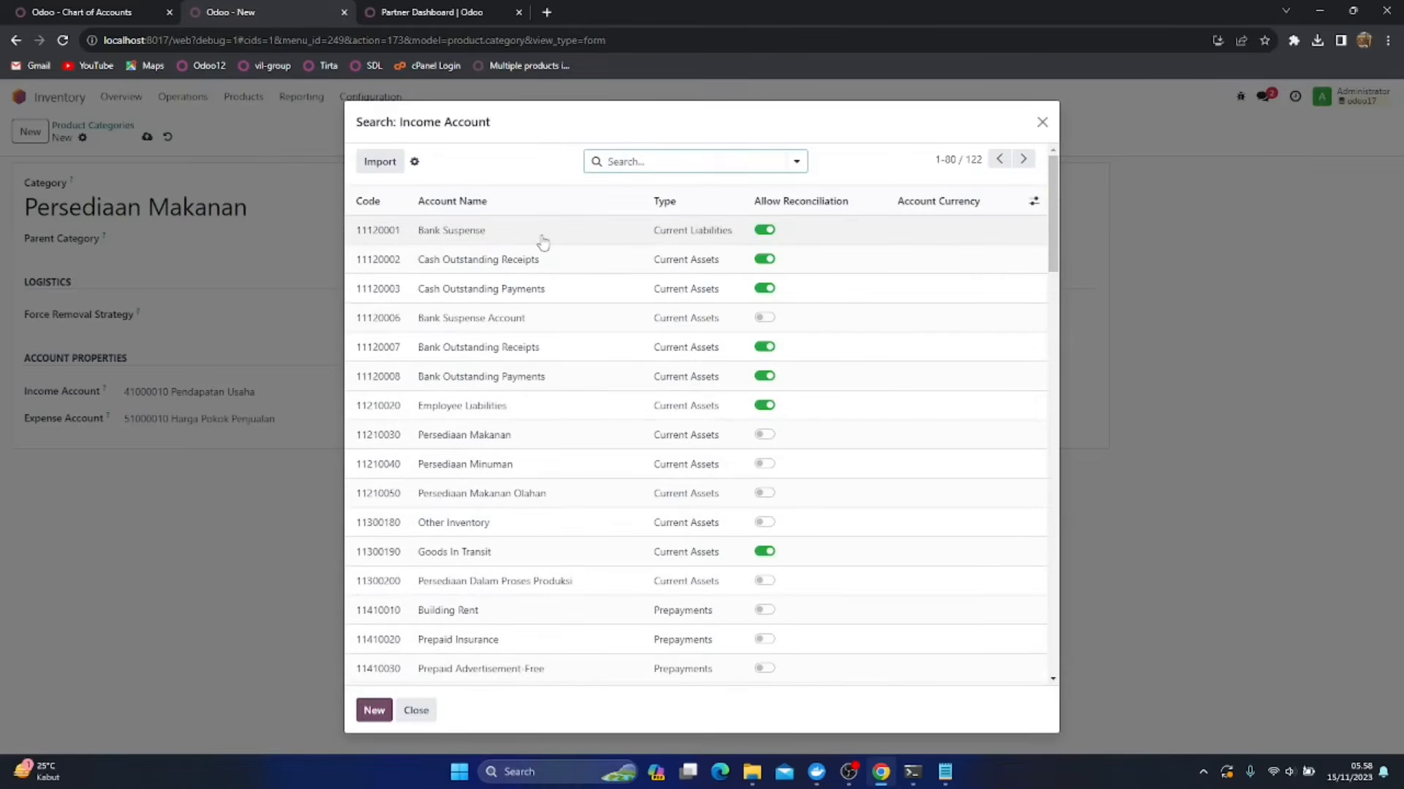
type("penjualan")
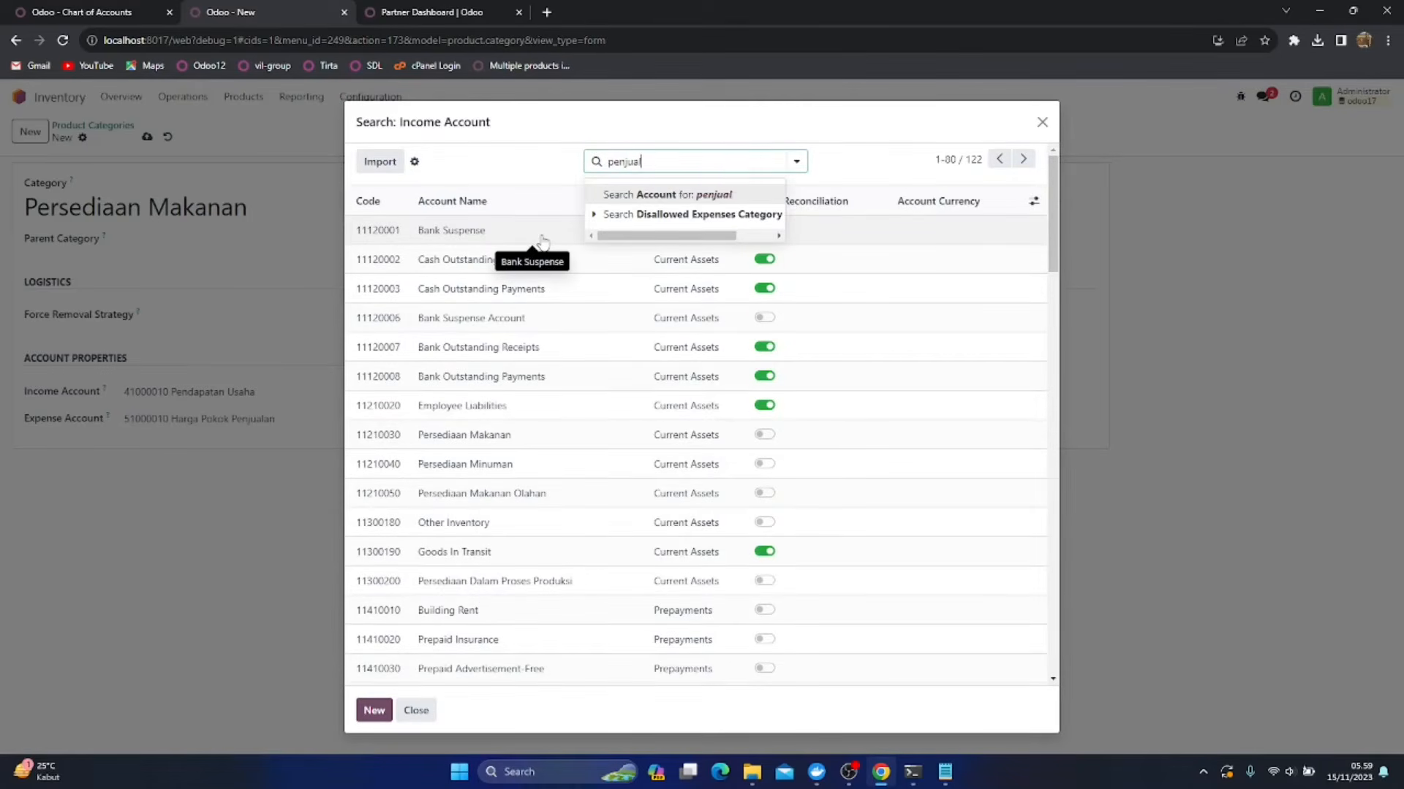
key("Return")
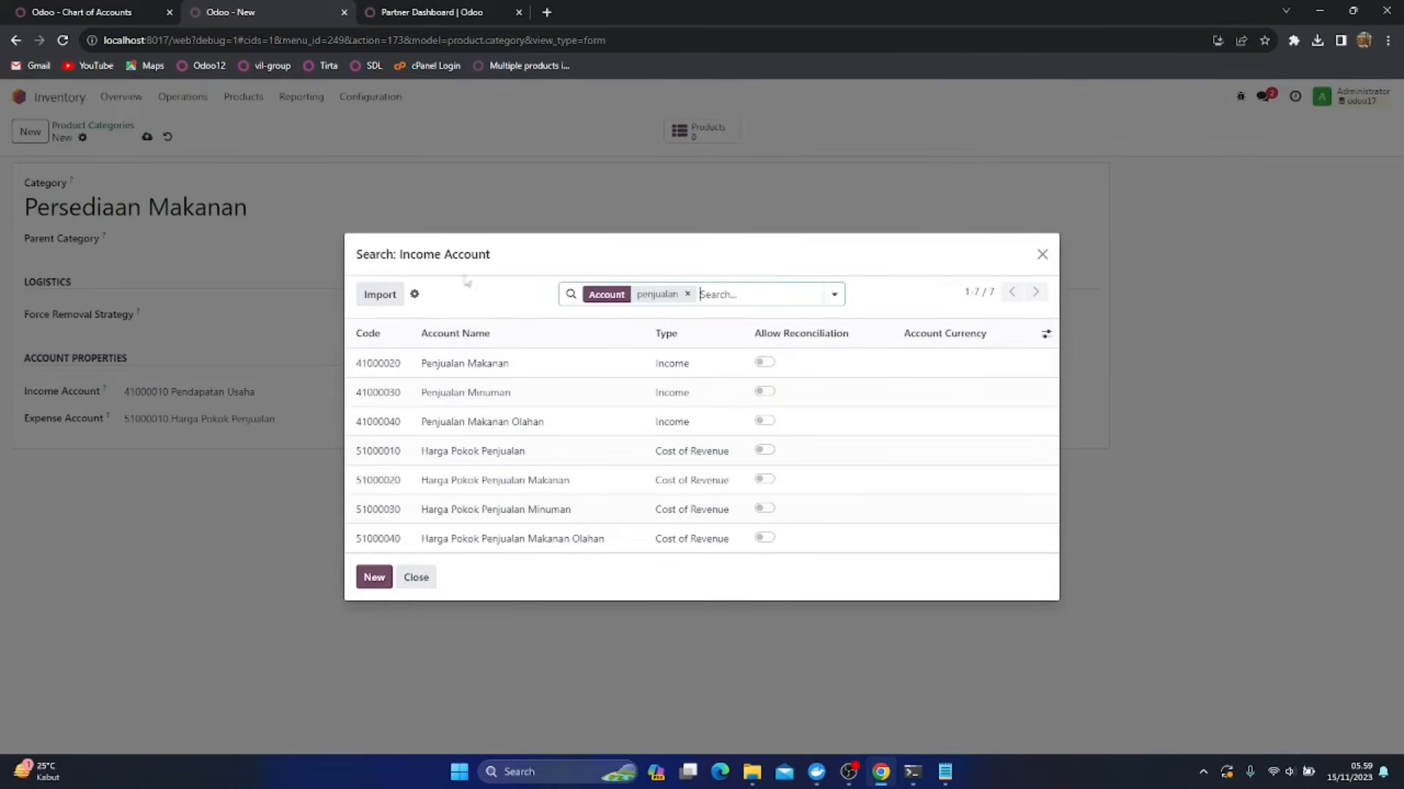
left_click(448, 366)
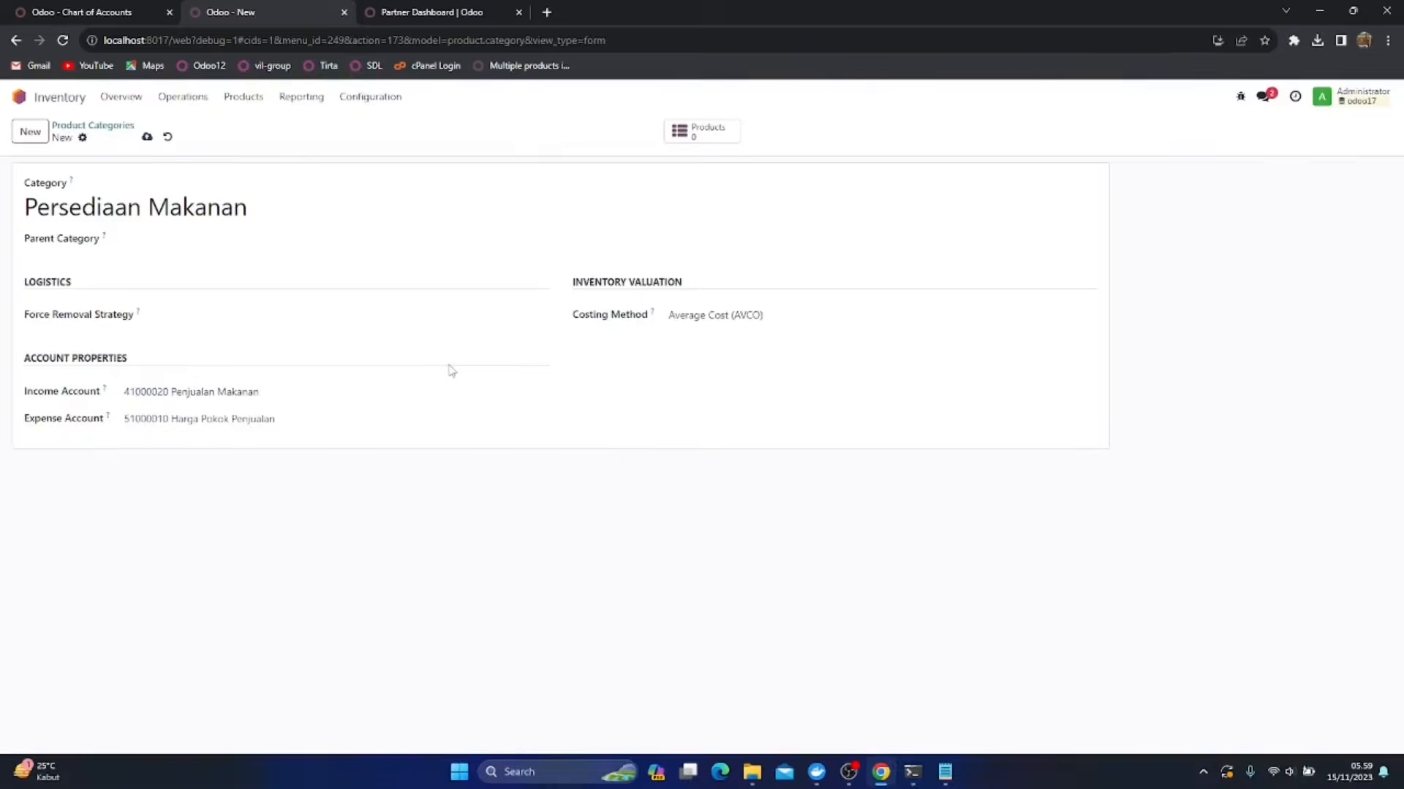
Set the category's expense account to 51000020 Harga Pokok Penjualan Makanan
left_click(295, 419)
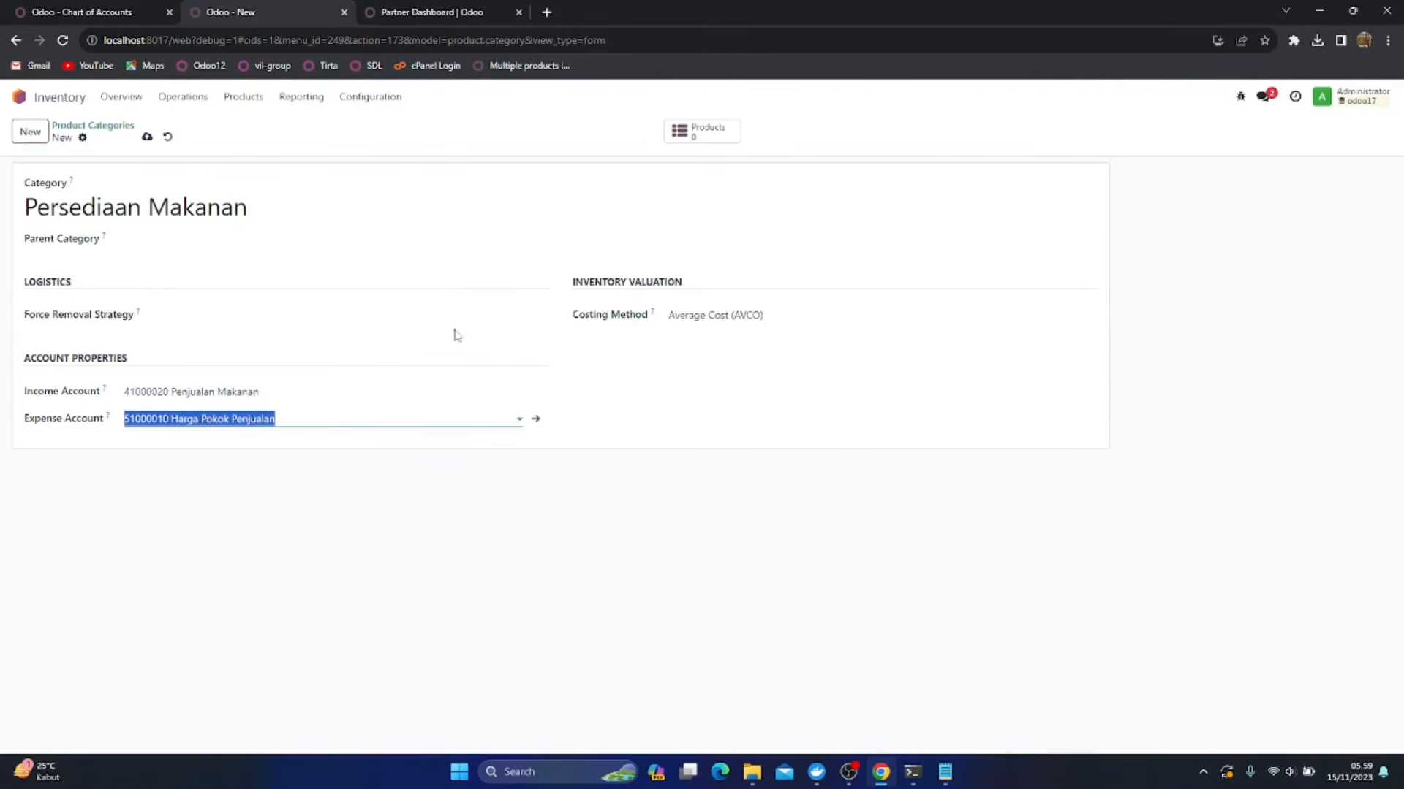
type("Makanan")
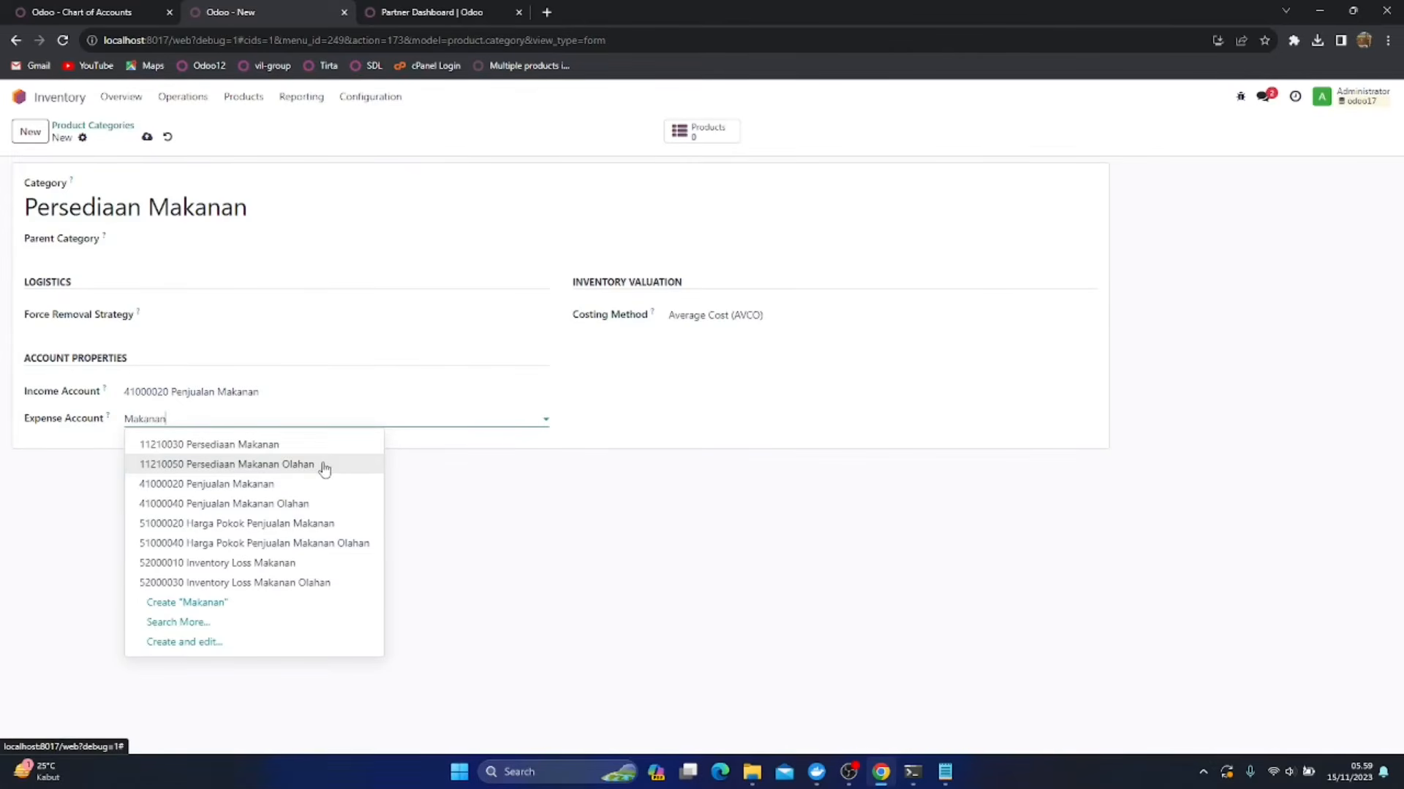
left_click(290, 524)
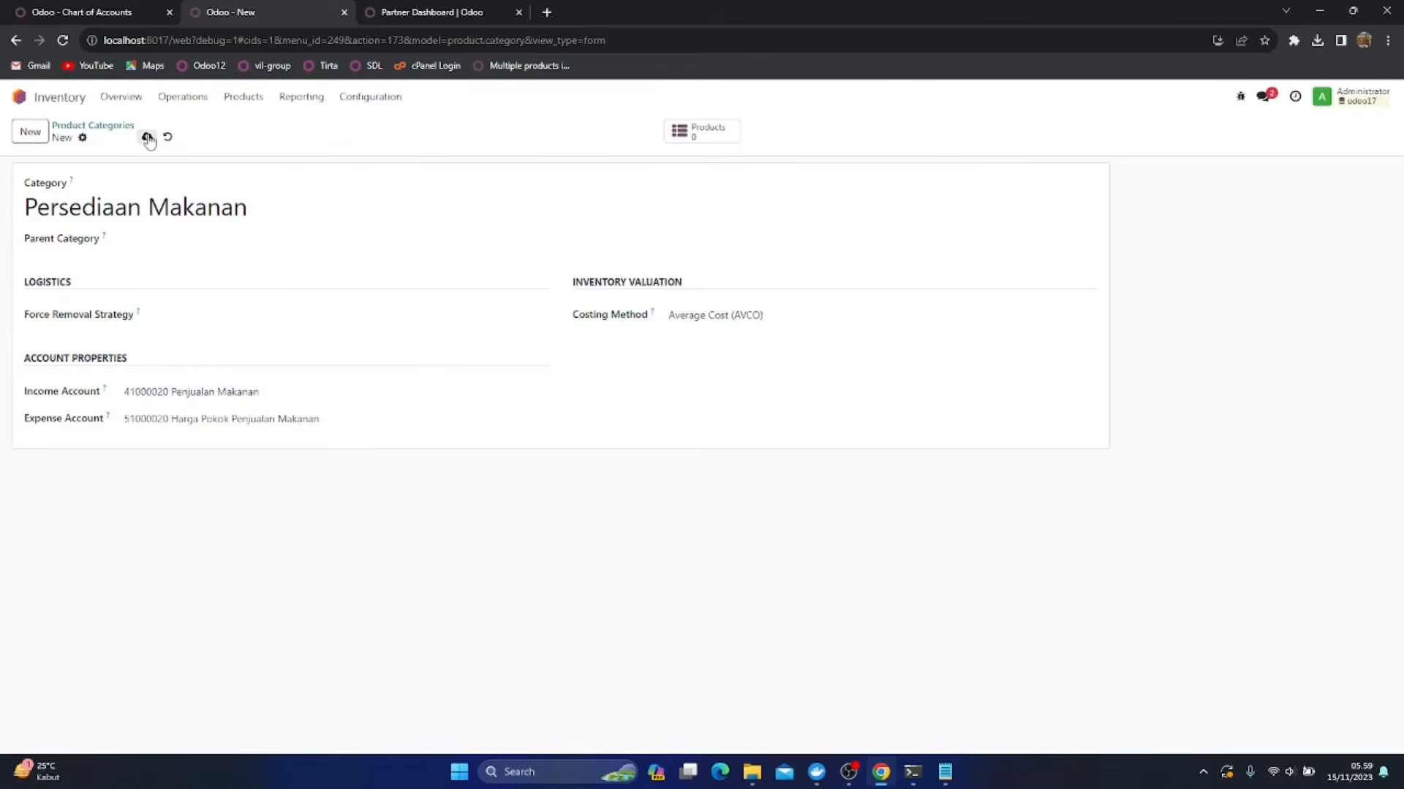
Review the parent category and force removal strategy options, leave both empty, and save the Persediaan Makanan category
left_click(177, 240)
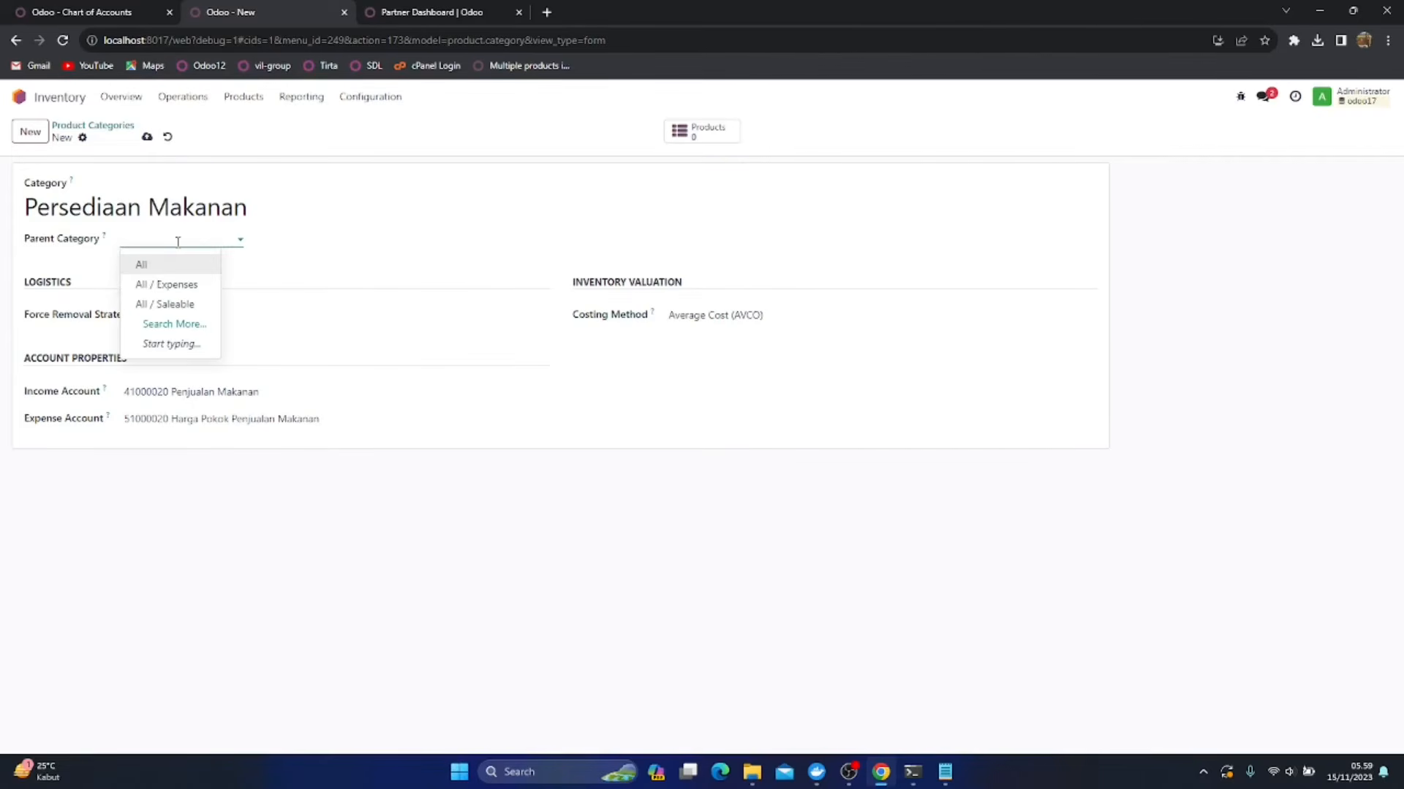
left_click(375, 253)
left_click(180, 312)
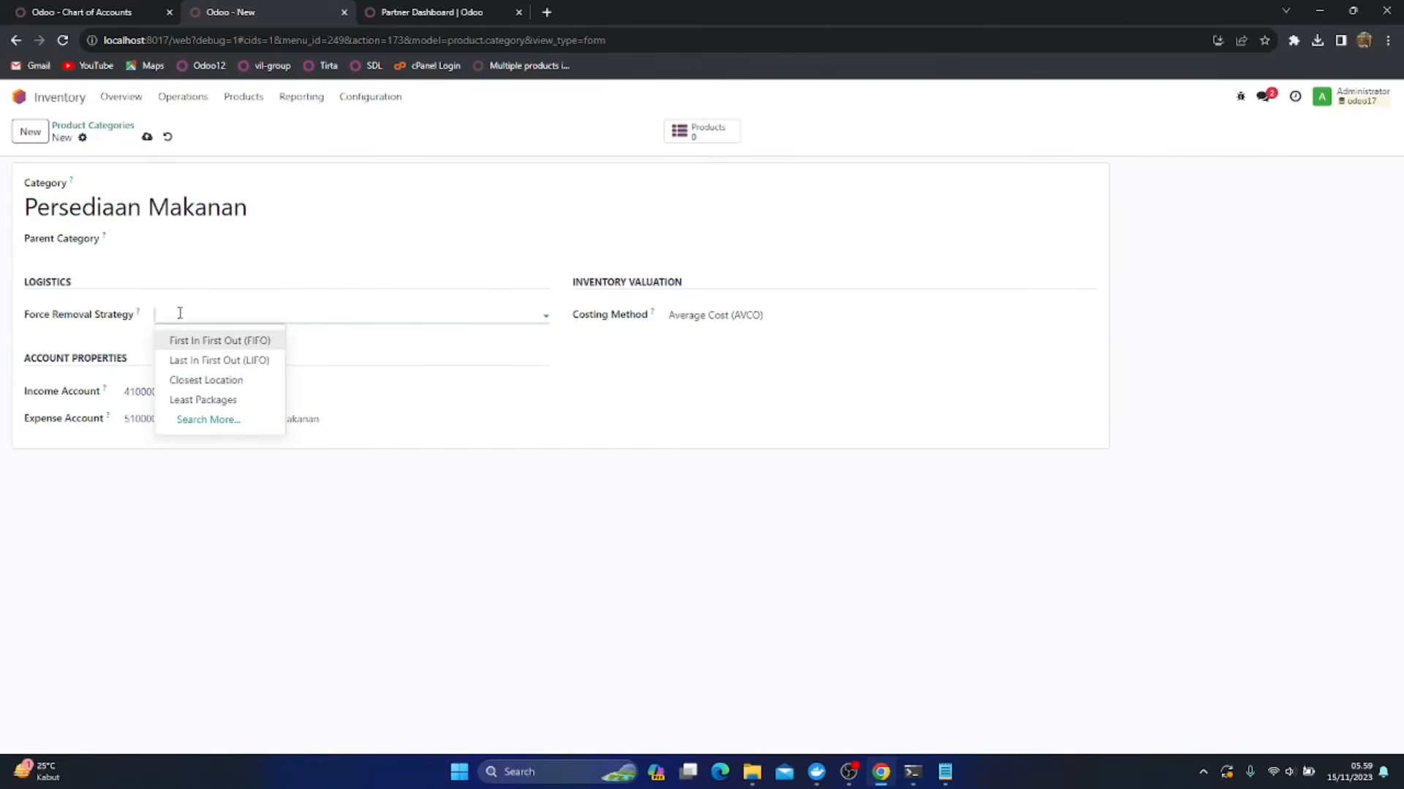
left_click(180, 313)
left_click(180, 313)
left_click(180, 313)
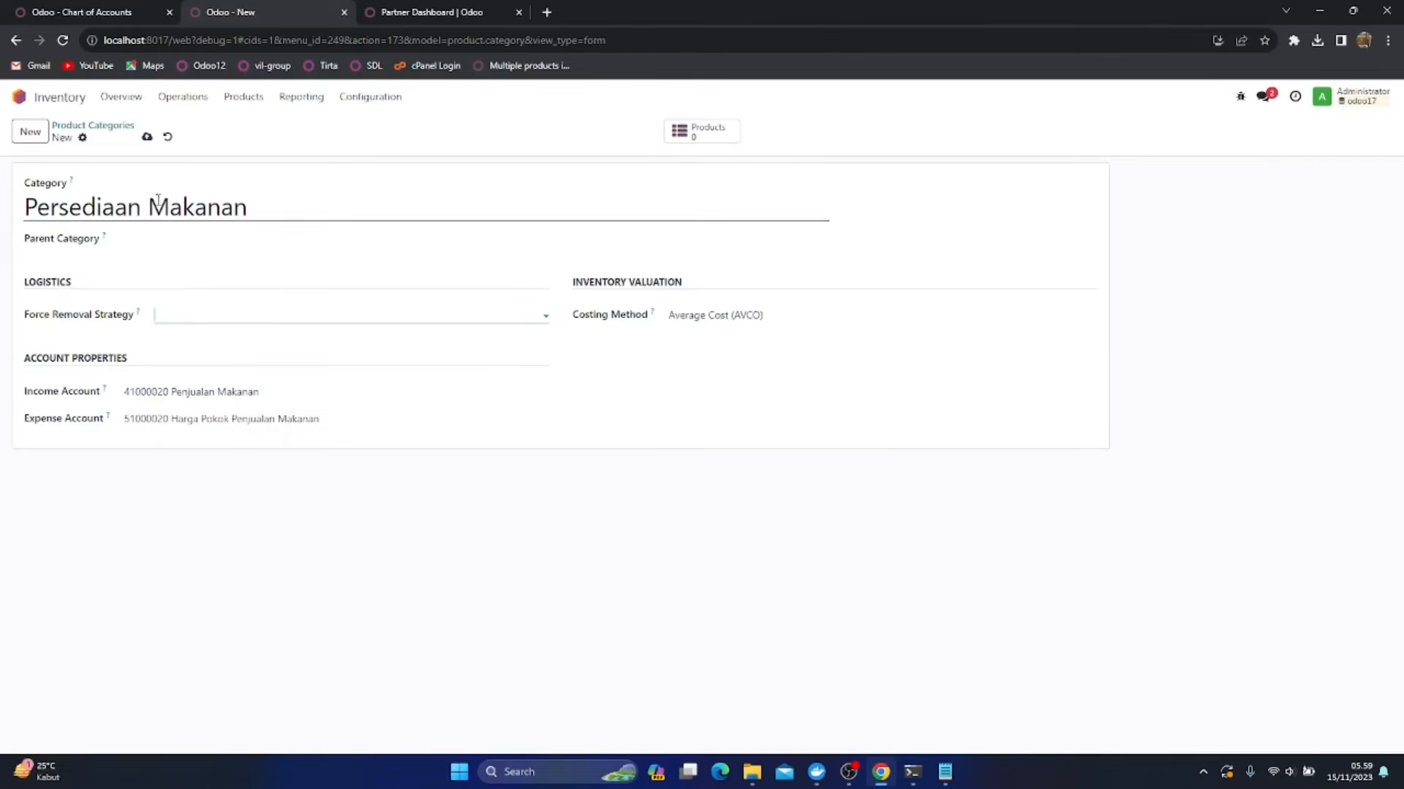
left_click(147, 136)
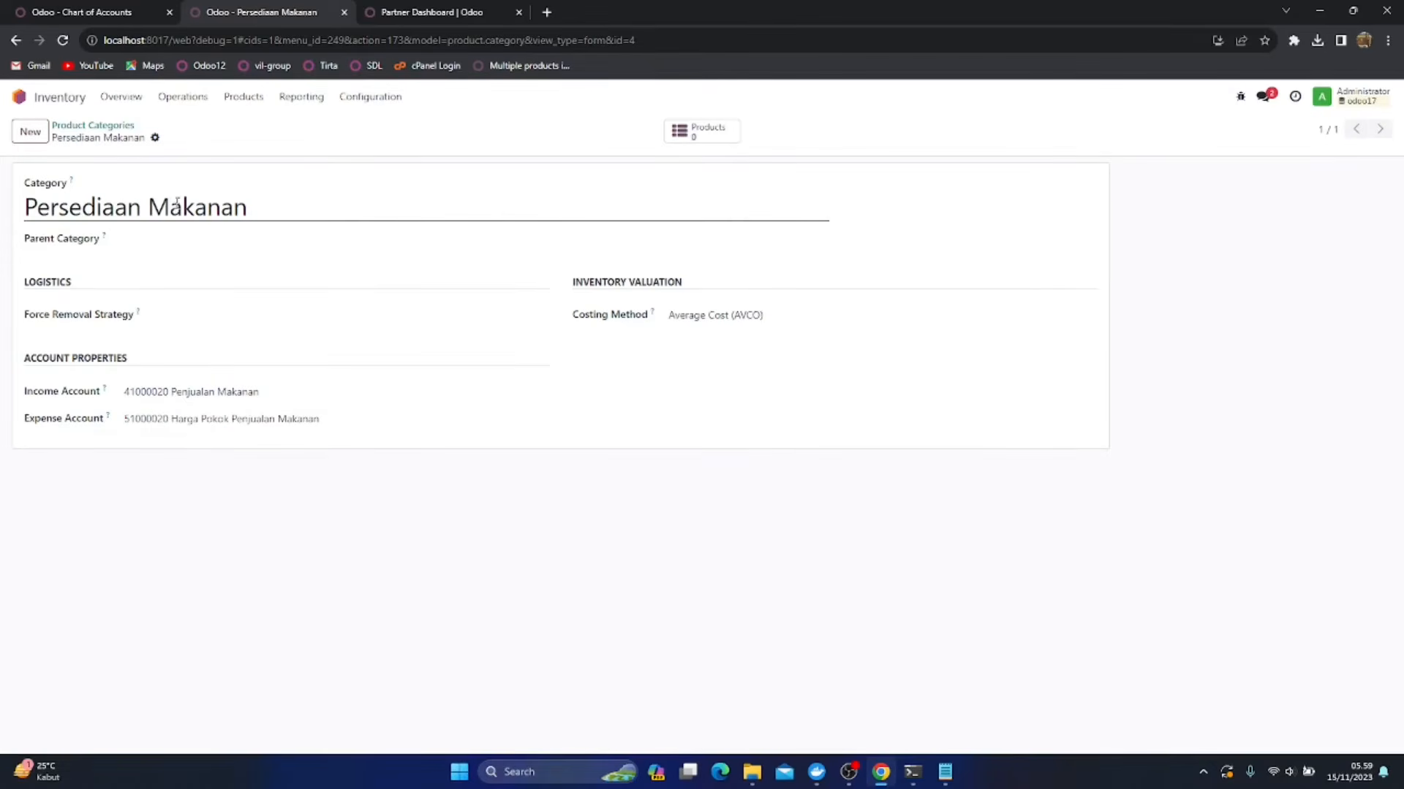
Compare the account and costing settings of the All / Saleable category with those of Persediaan Makanan
left_click(81, 126)
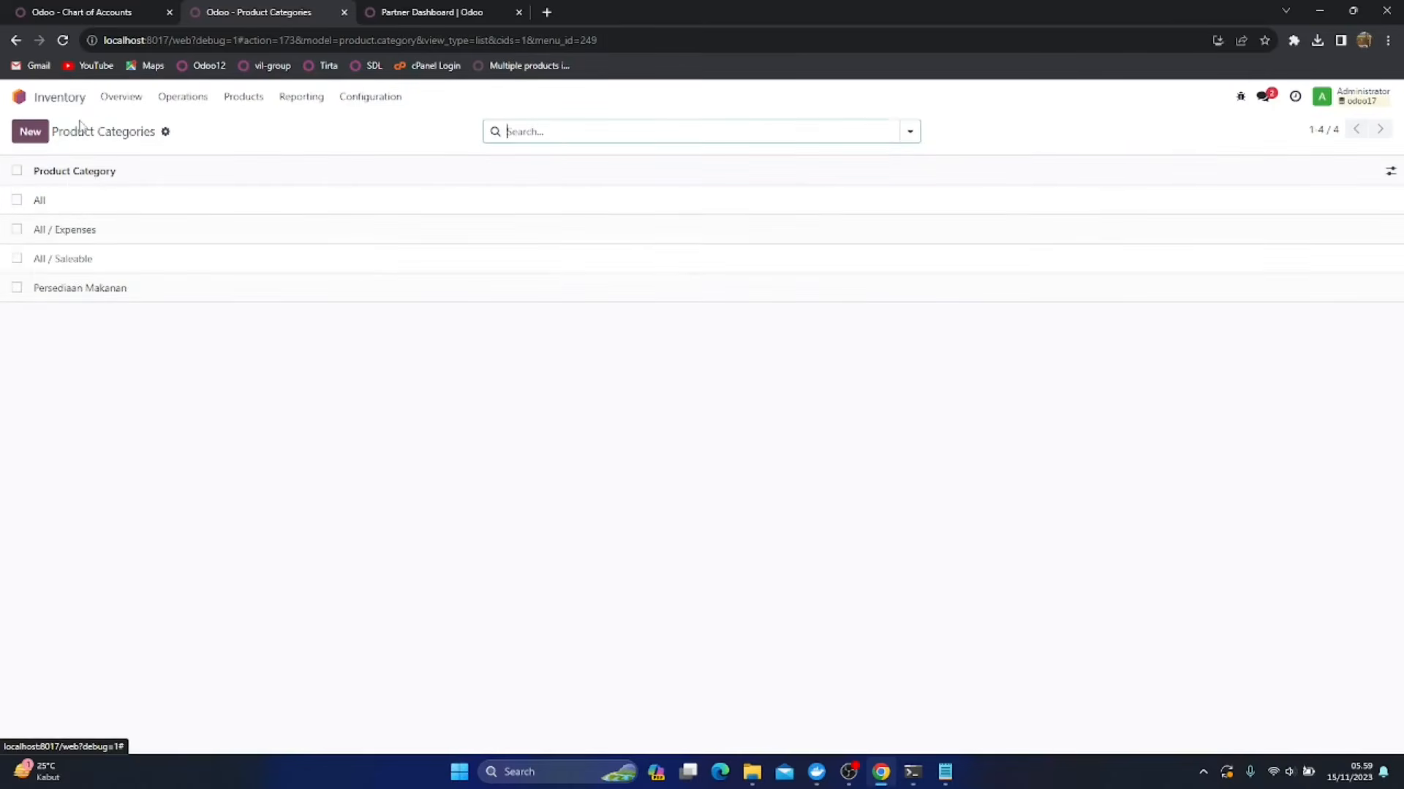
left_click(78, 262)
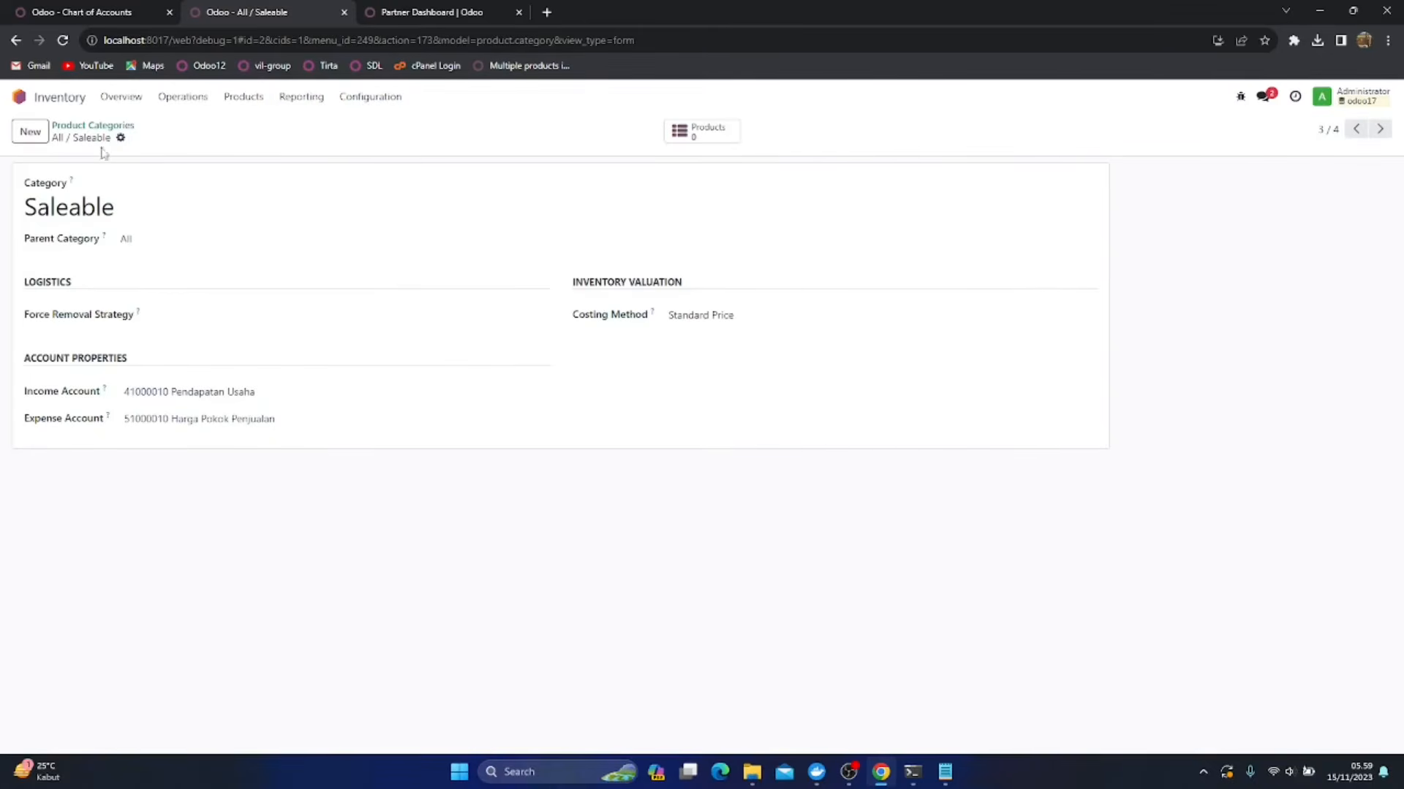
left_click(85, 127)
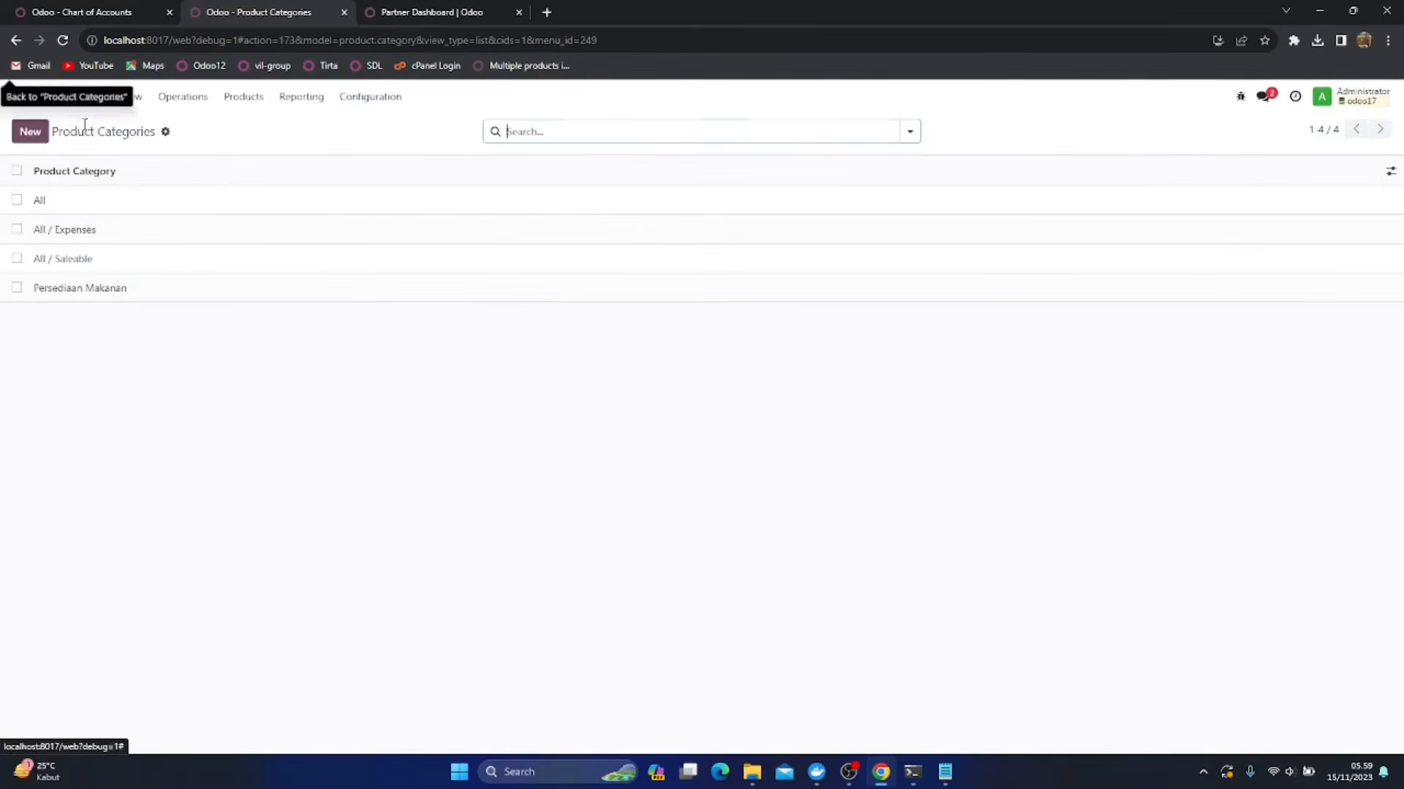
left_click(115, 289)
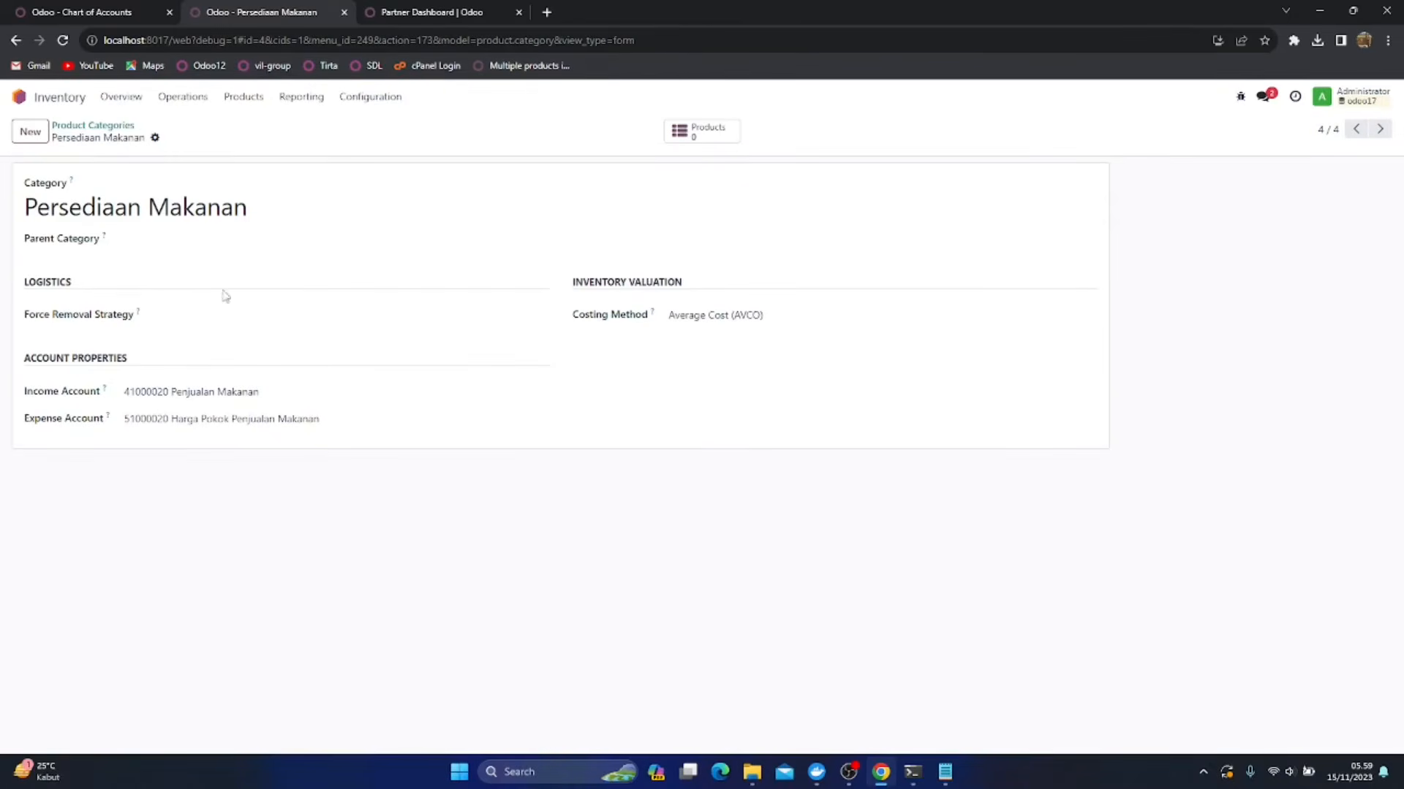
Start another new product category and name it Persediaan Minuman
left_click(30, 131)
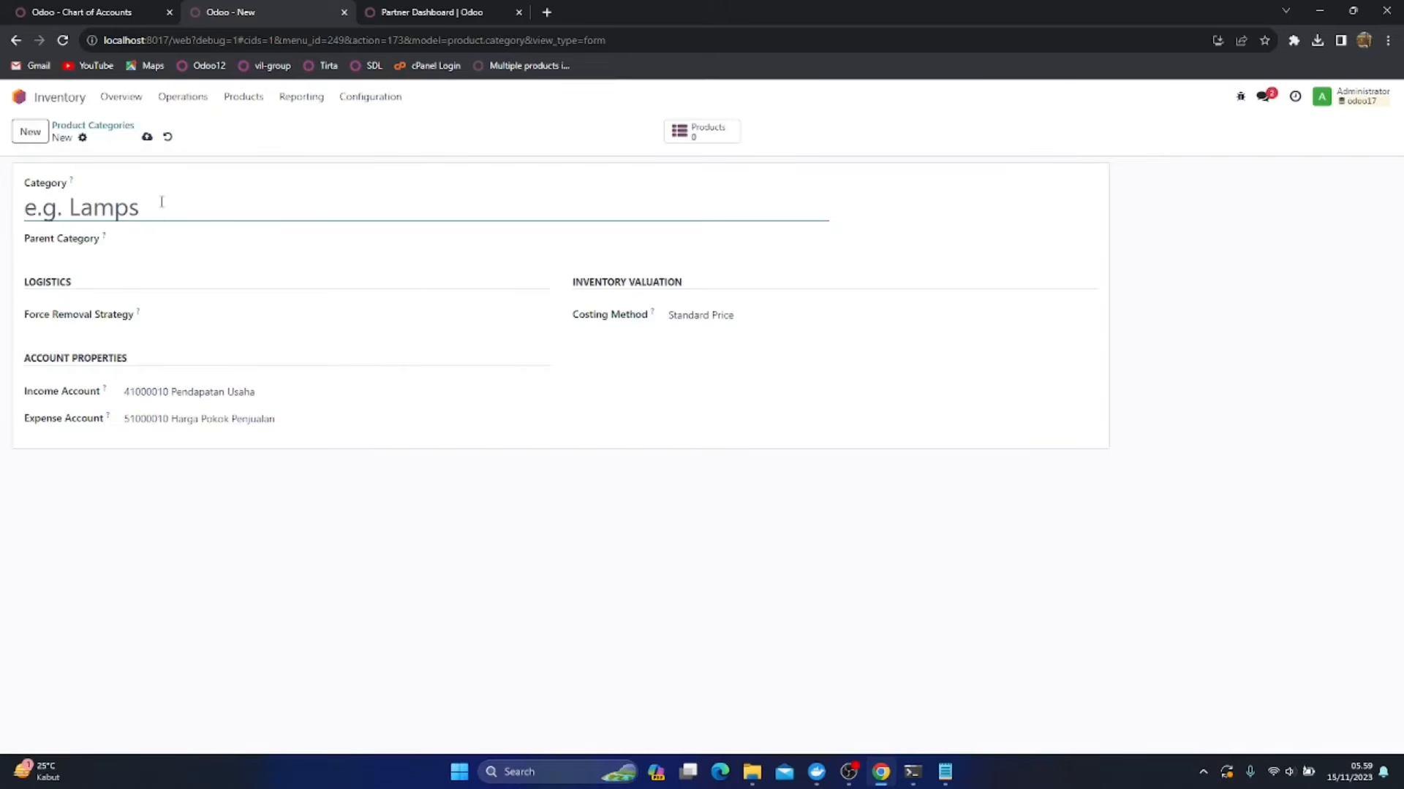
type("Persedia")
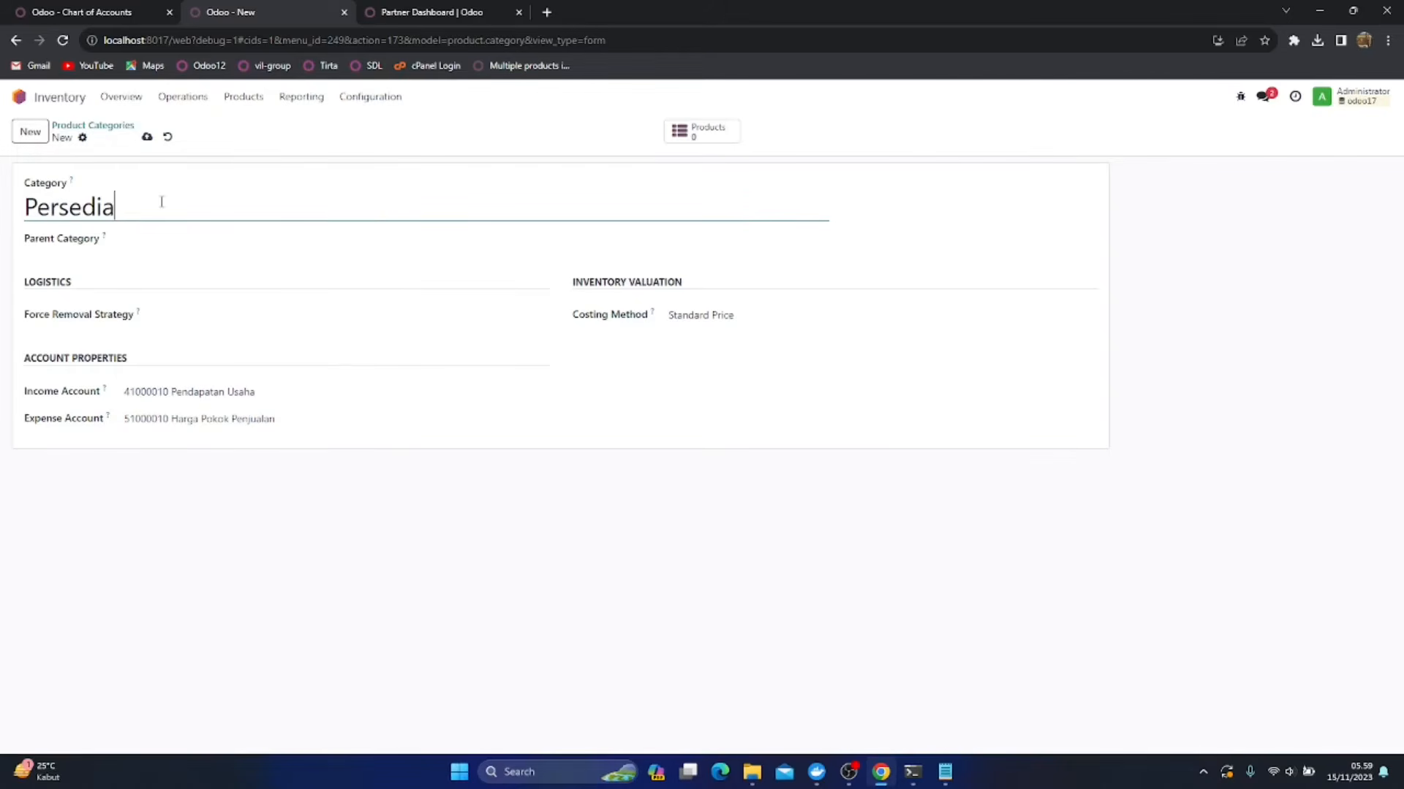
type("an Minuman")
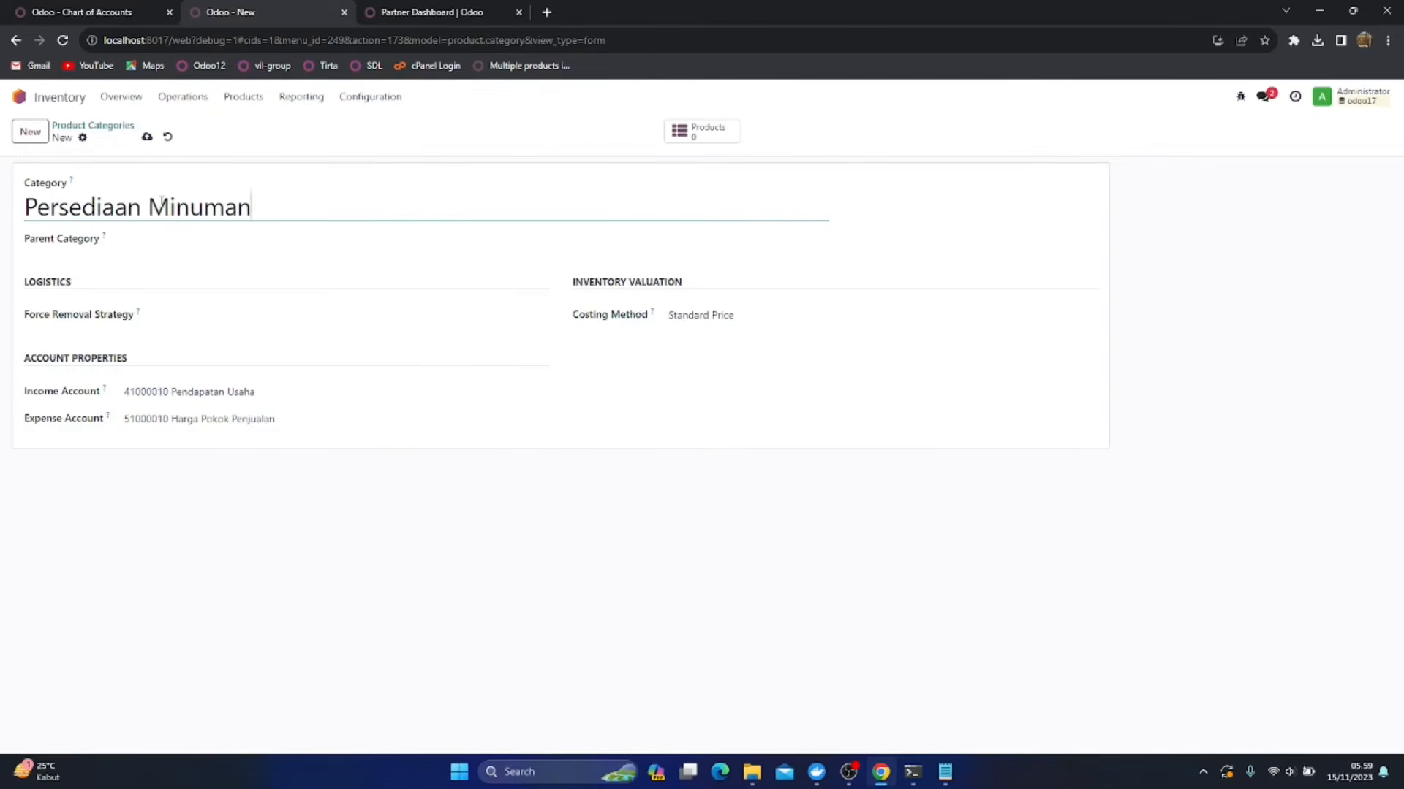
Set the income account to 41000030 Penjualan Minuman and the expense account to 51000030 Harga Pokok Penjualan Minuman, then save the category
left_click(266, 390)
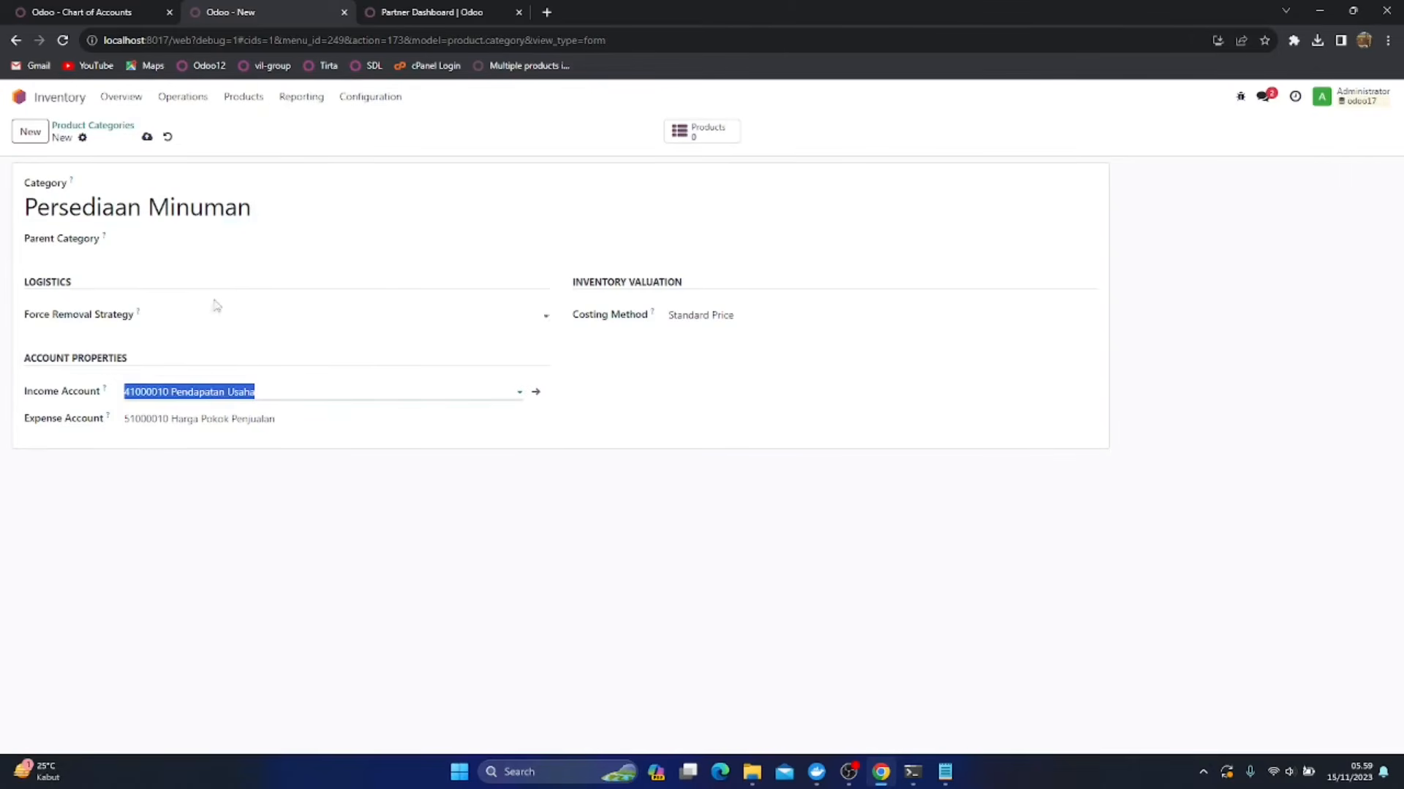
type("Minu")
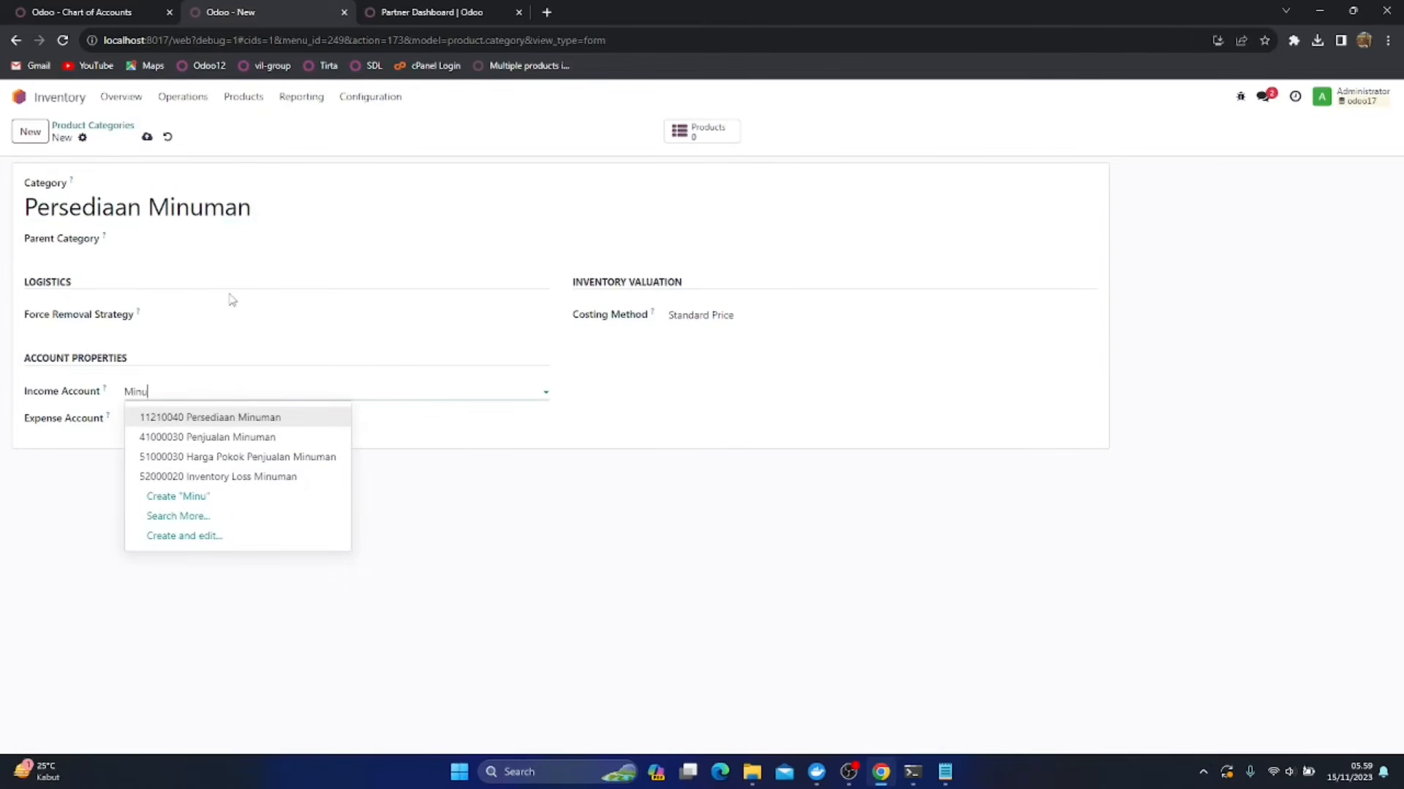
left_click(216, 437)
left_click(294, 419)
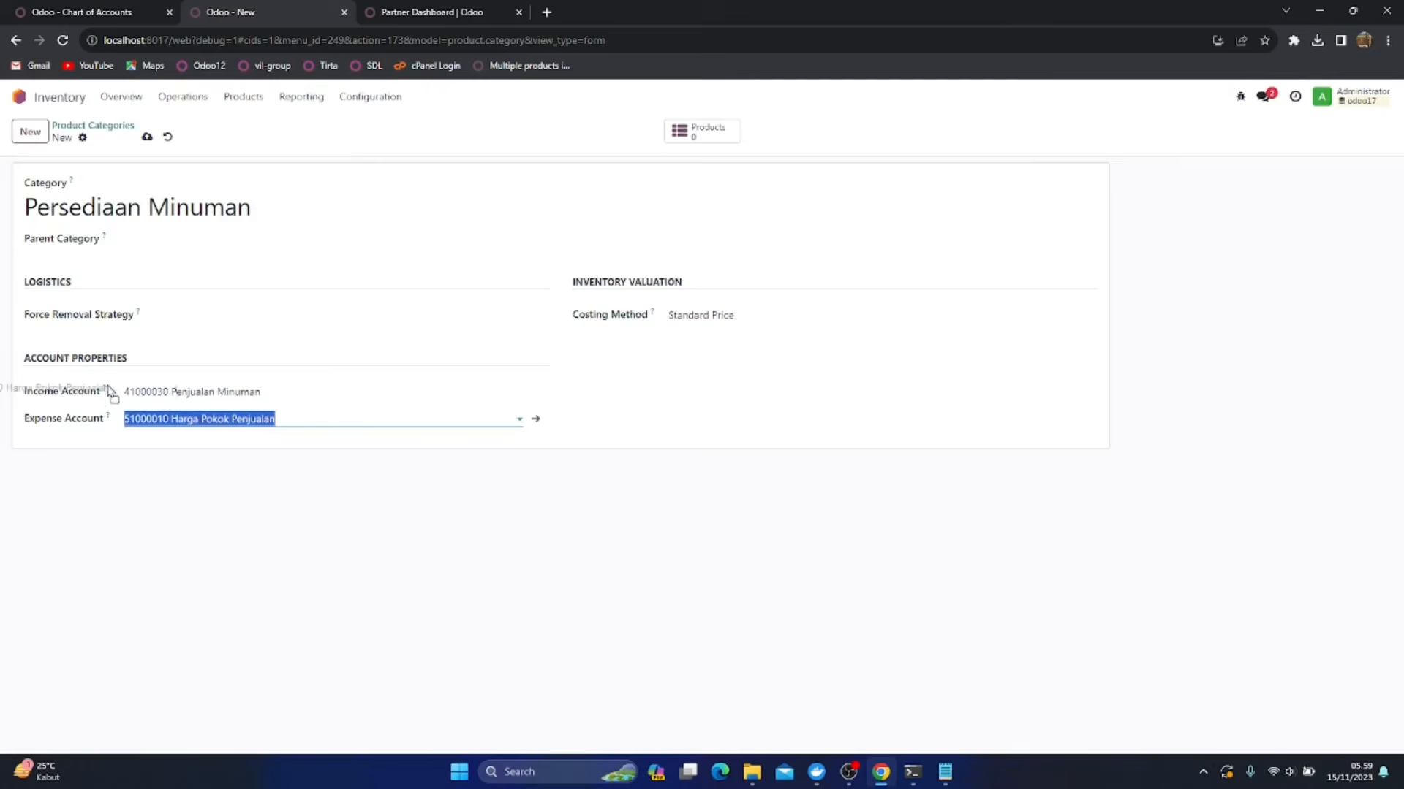
type("Minu")
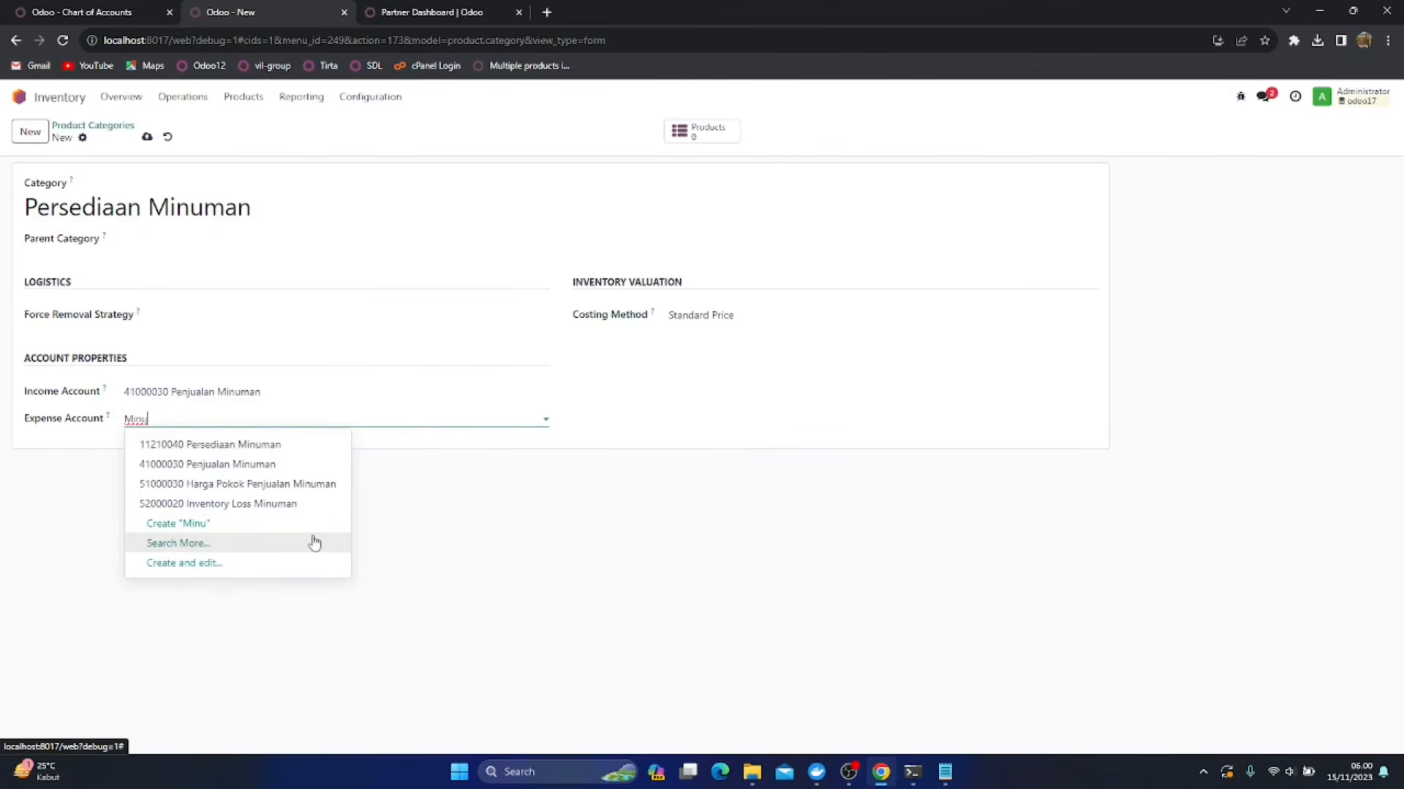
left_click(312, 485)
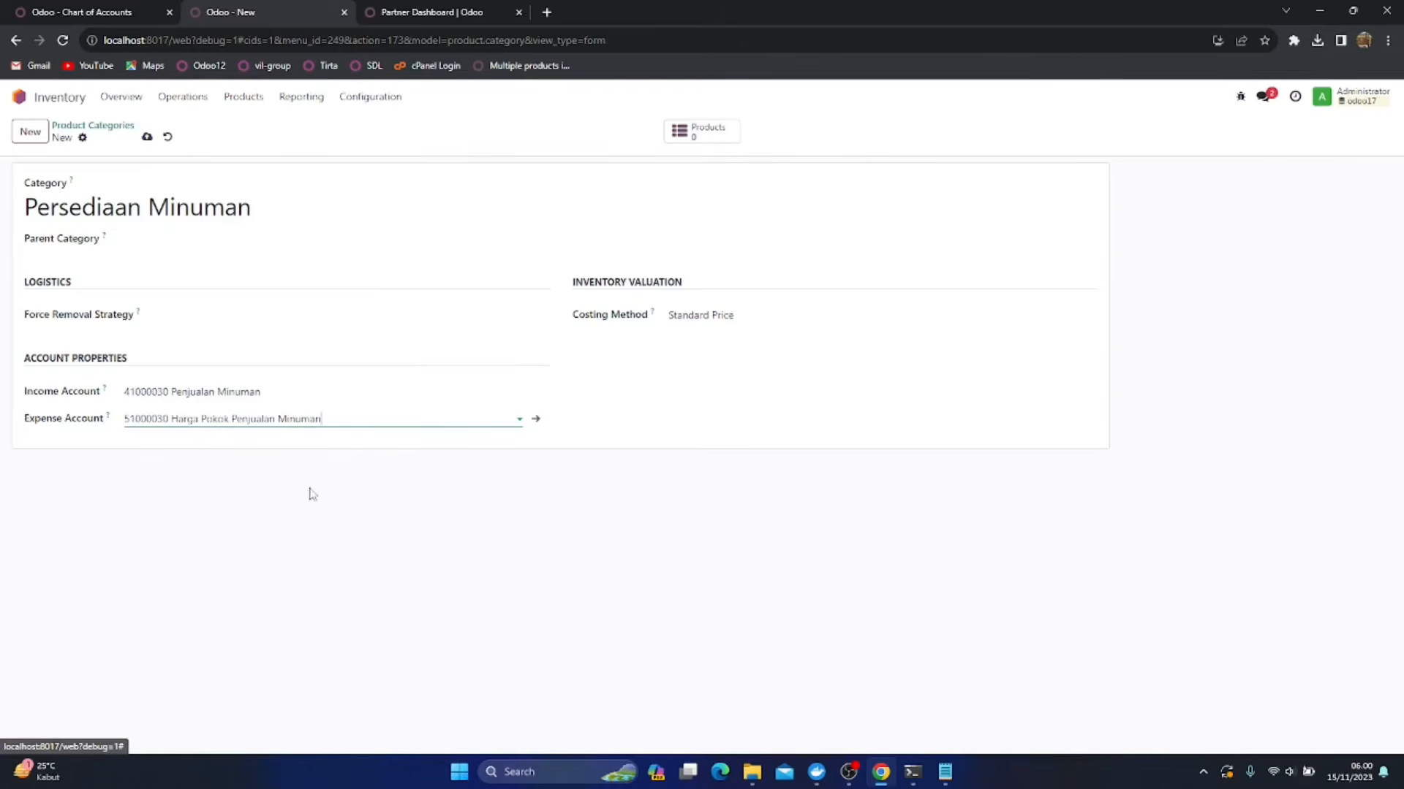
left_click(147, 136)
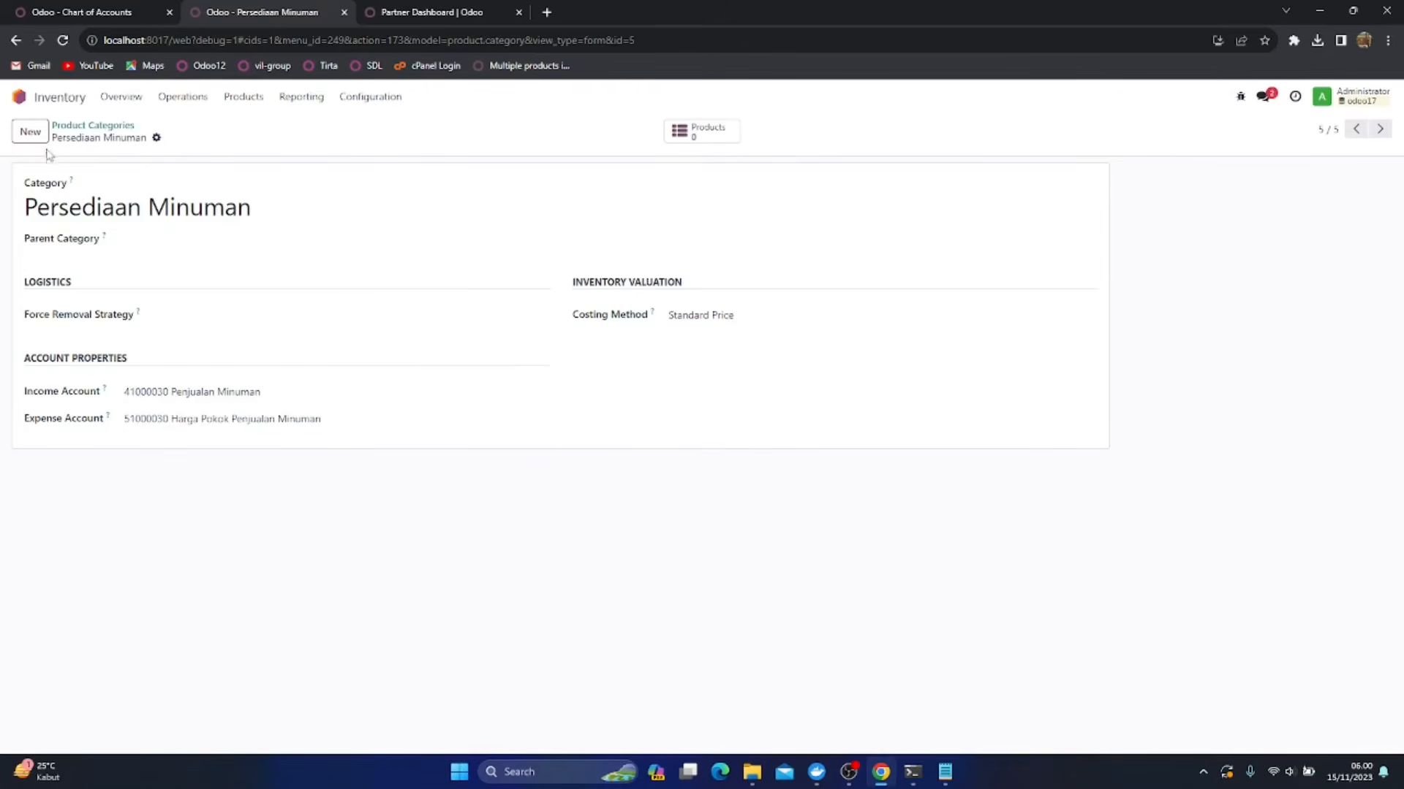
Start a third new product category and name it Persediaan Makanan Olahan
left_click(29, 132)
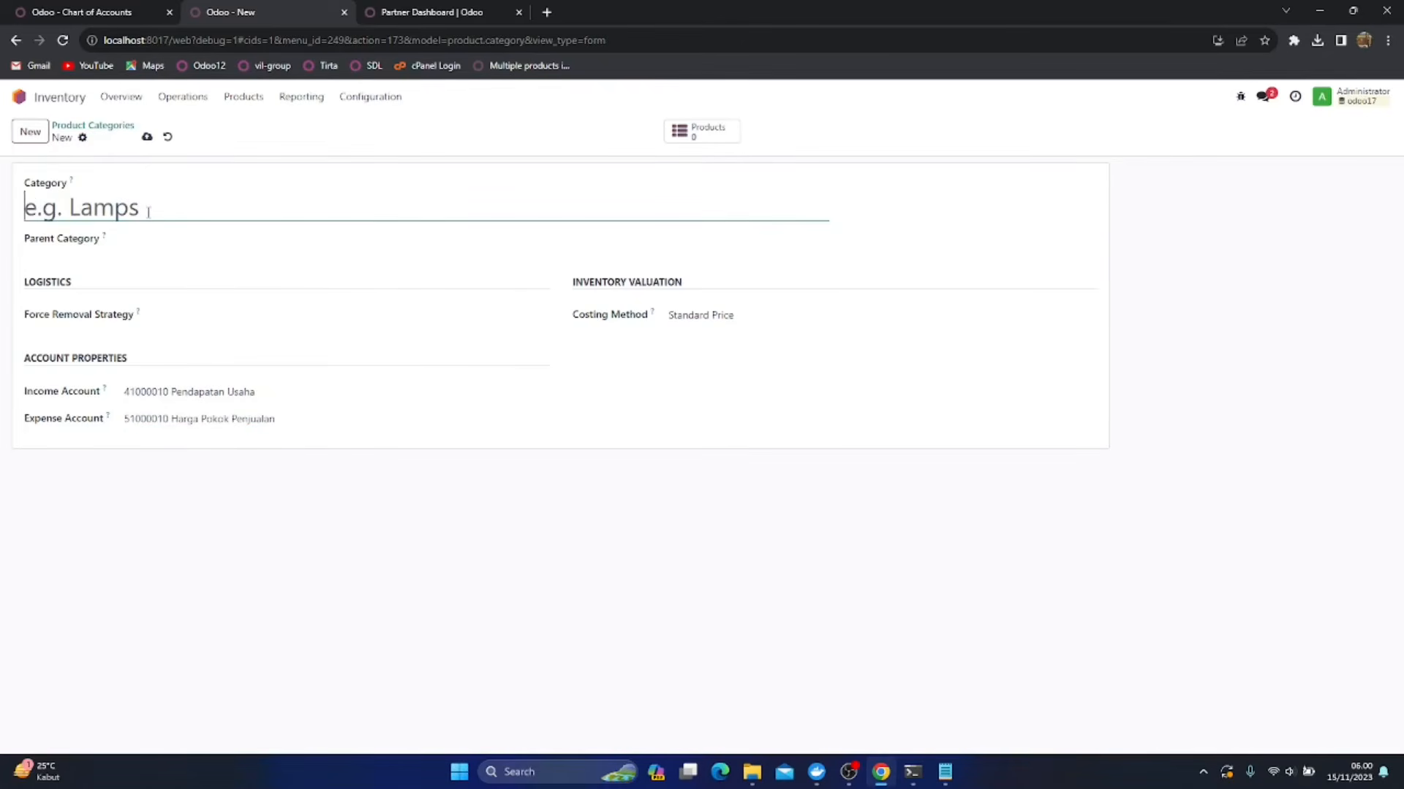
type("Persedia")
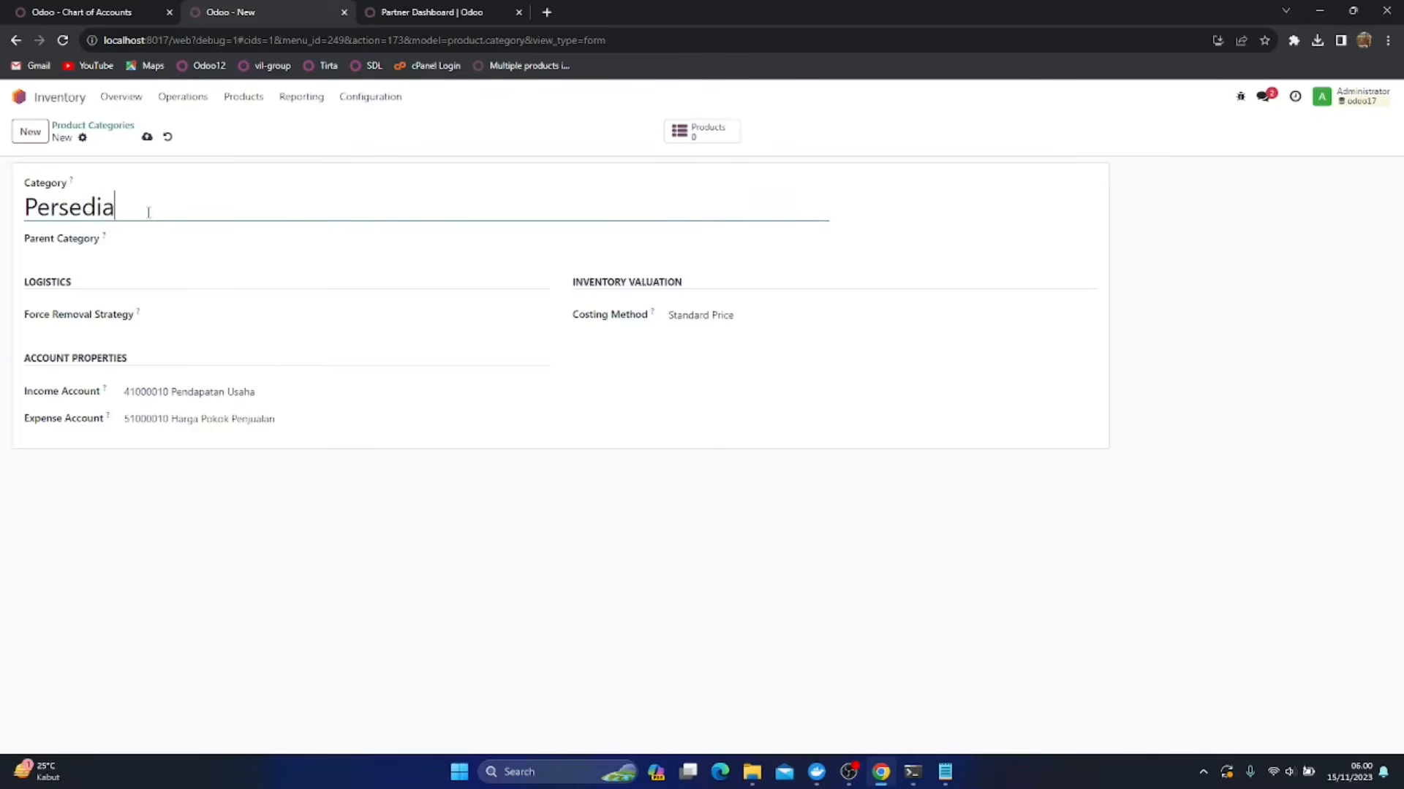
type("an Makanan Olahan")
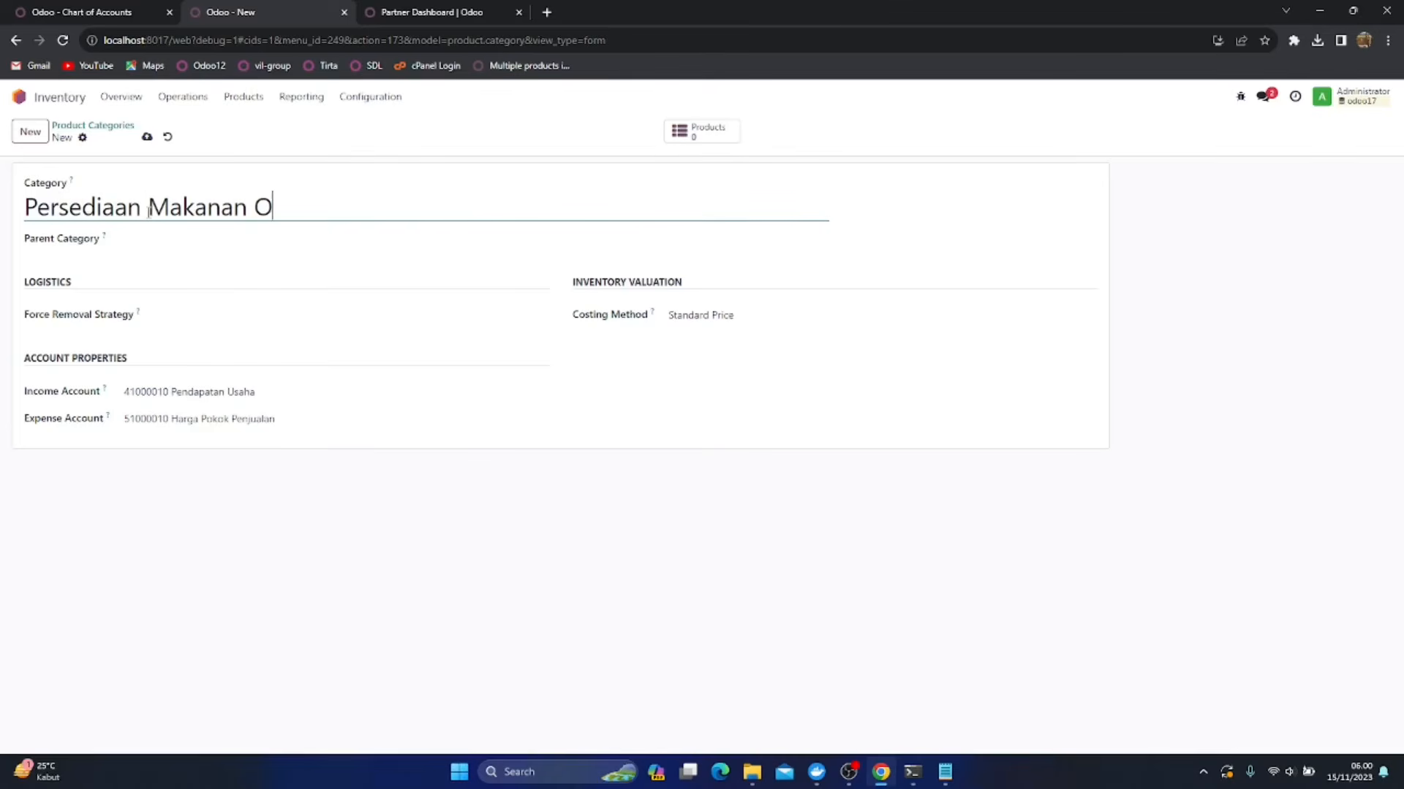
Set the category's income account to 41000040 Penjualan Makanan Olahan and its expense account to 51000040 Harga Pokok Penjualan Makanan Olahan
left_click(257, 393)
mouse_move(108, 391)
type("Olaha")
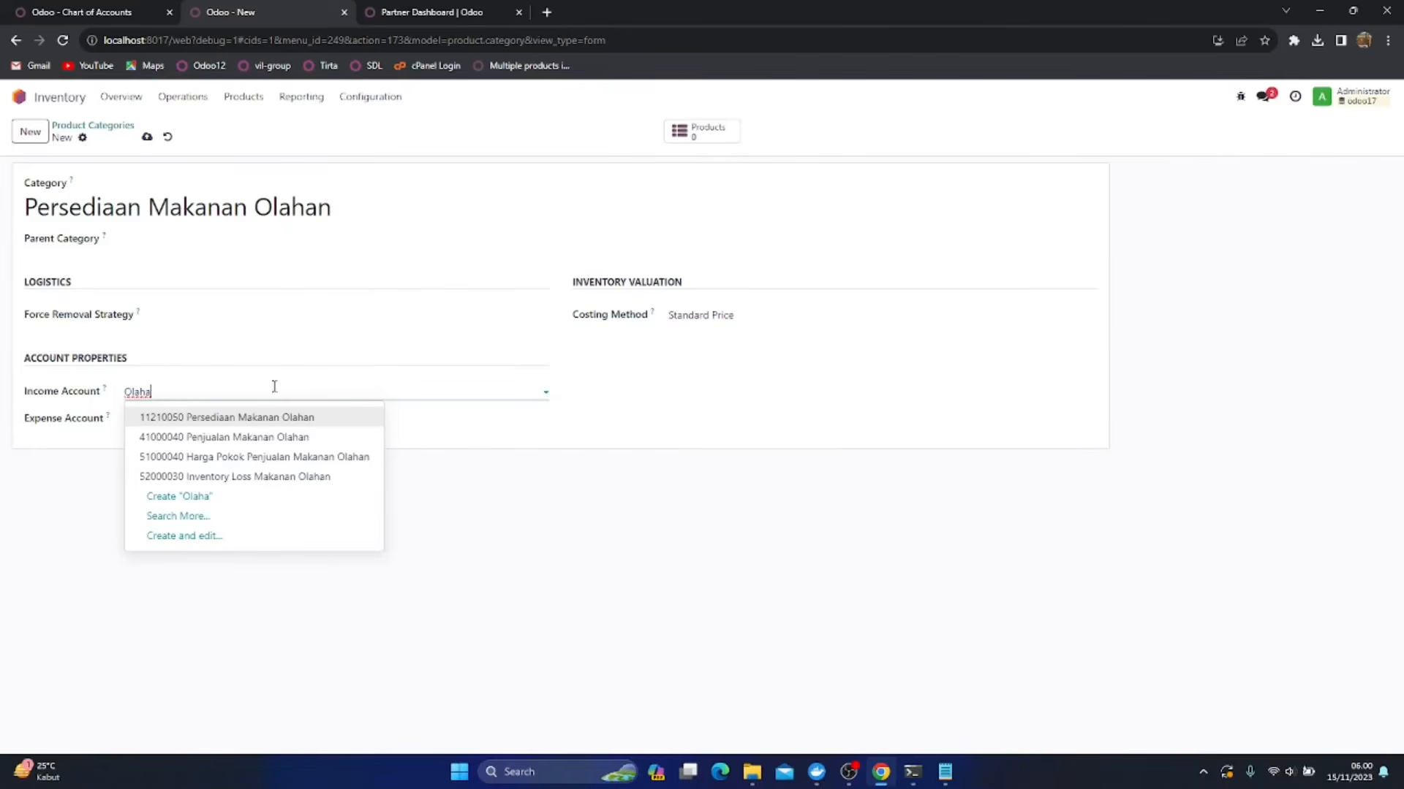
left_click(283, 436)
left_click(291, 418)
left_click_drag(290, 418, 113, 396)
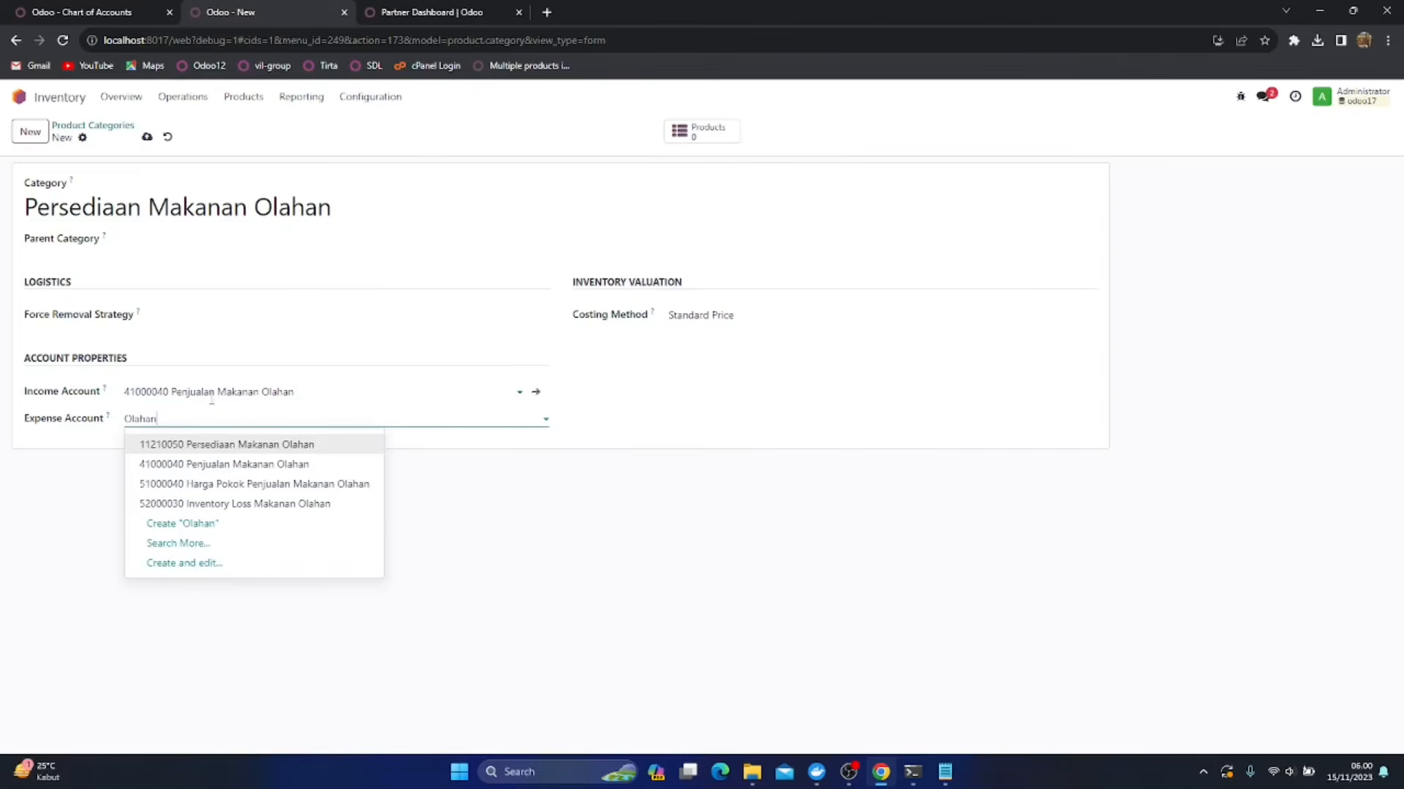
left_click(328, 486)
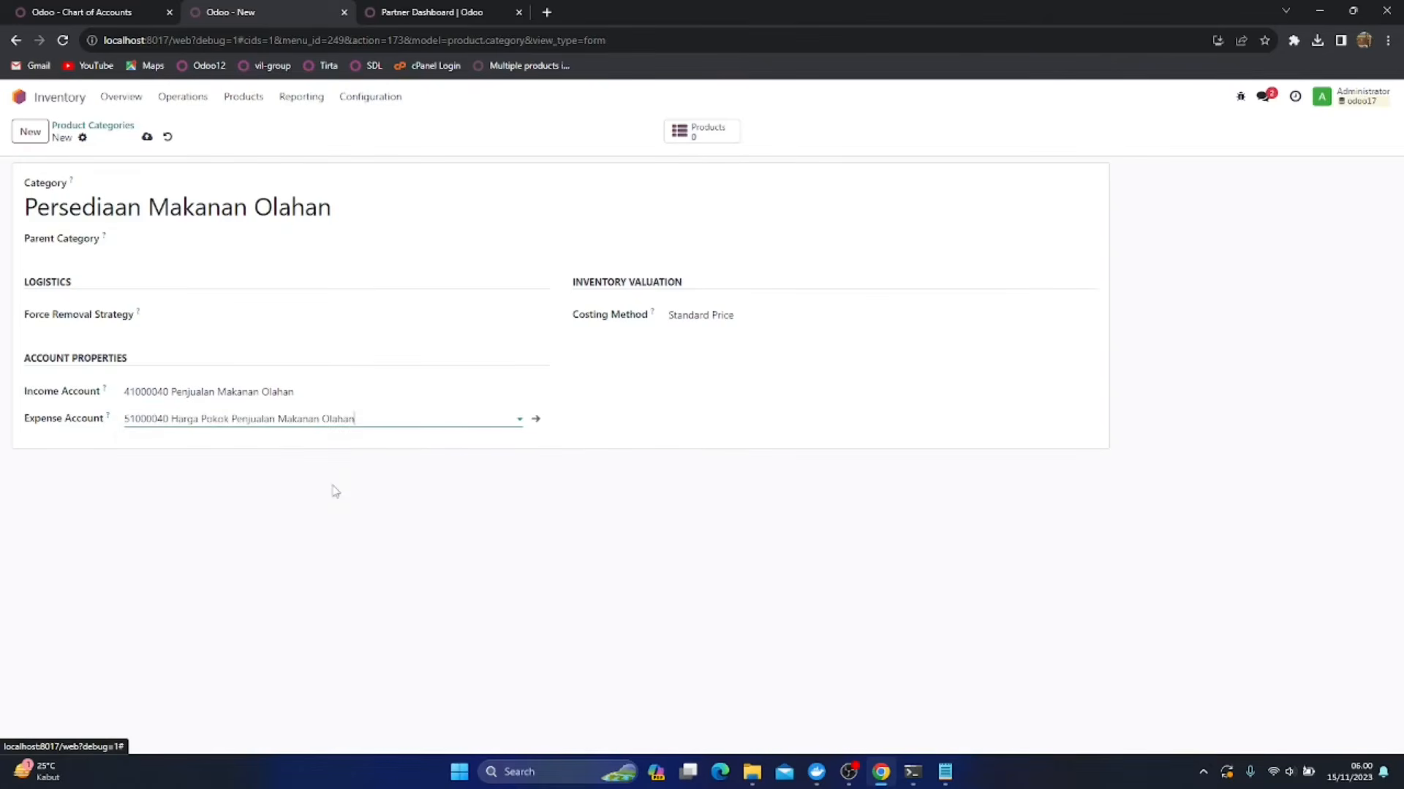
Set the Persediaan Makanan Olahan category's costing method to Average Cost (AVCO) and save it
left_click(707, 315)
left_click(713, 361)
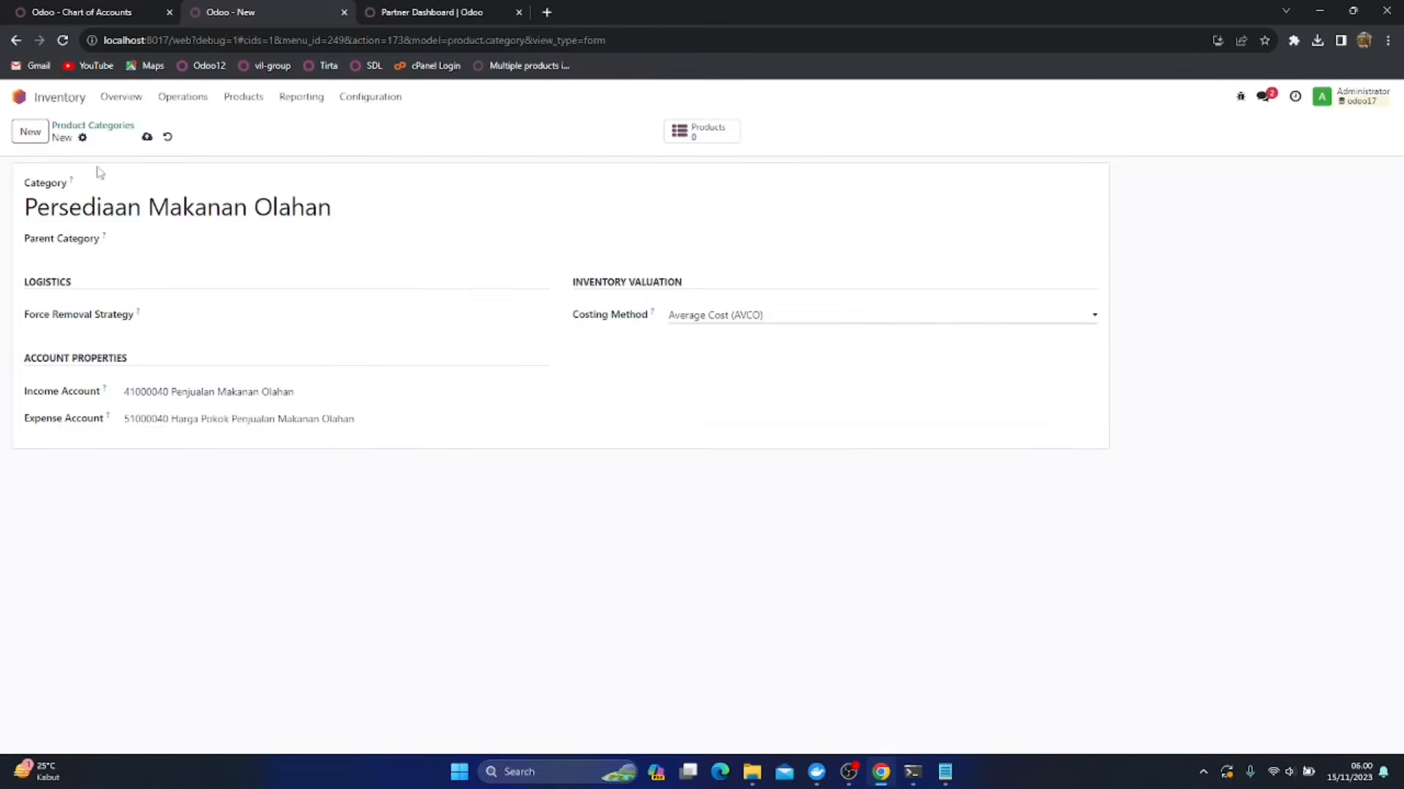
left_click(147, 137)
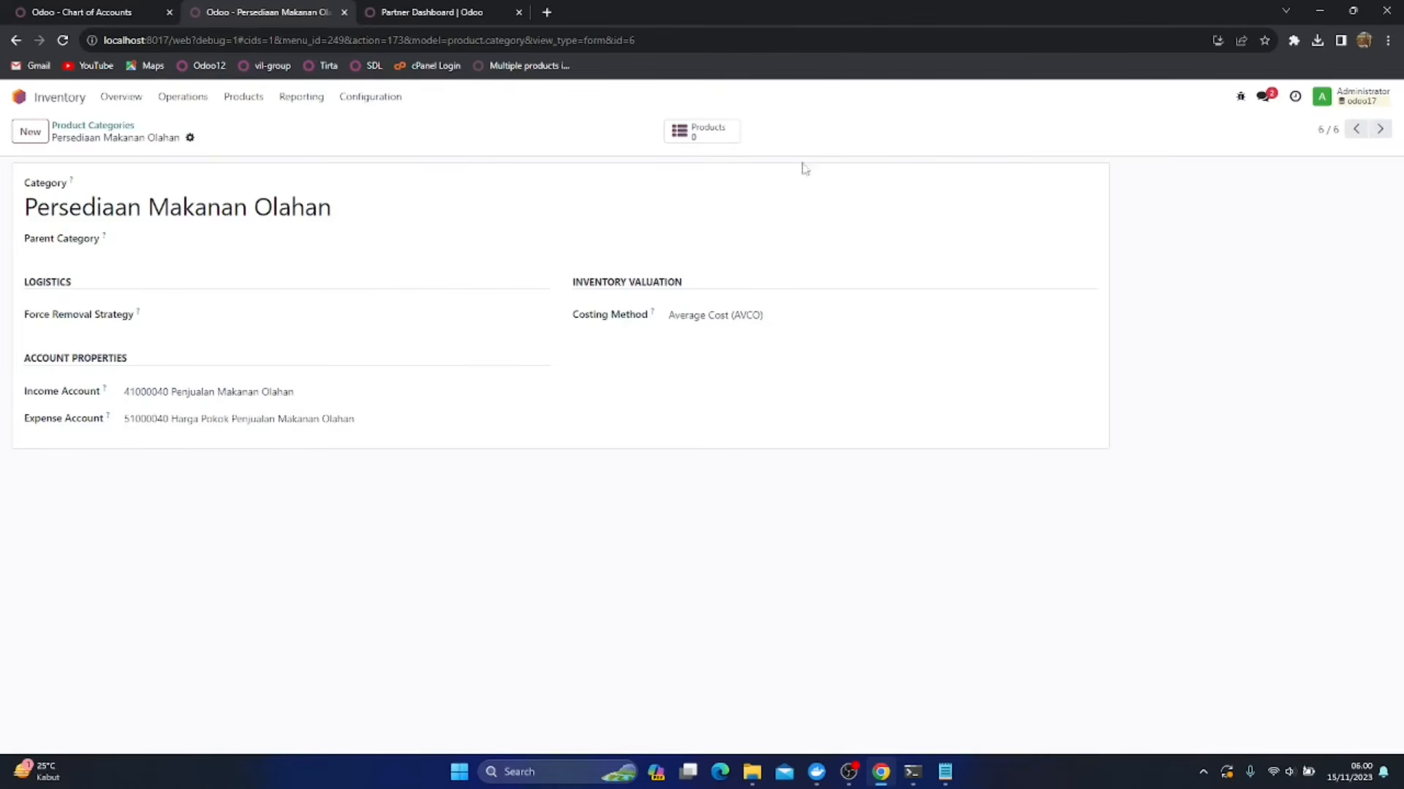
Change the Persediaan Minuman category's costing method to Average Cost (AVCO), save it, and return to the product category list
left_click(1358, 130)
left_click(712, 316)
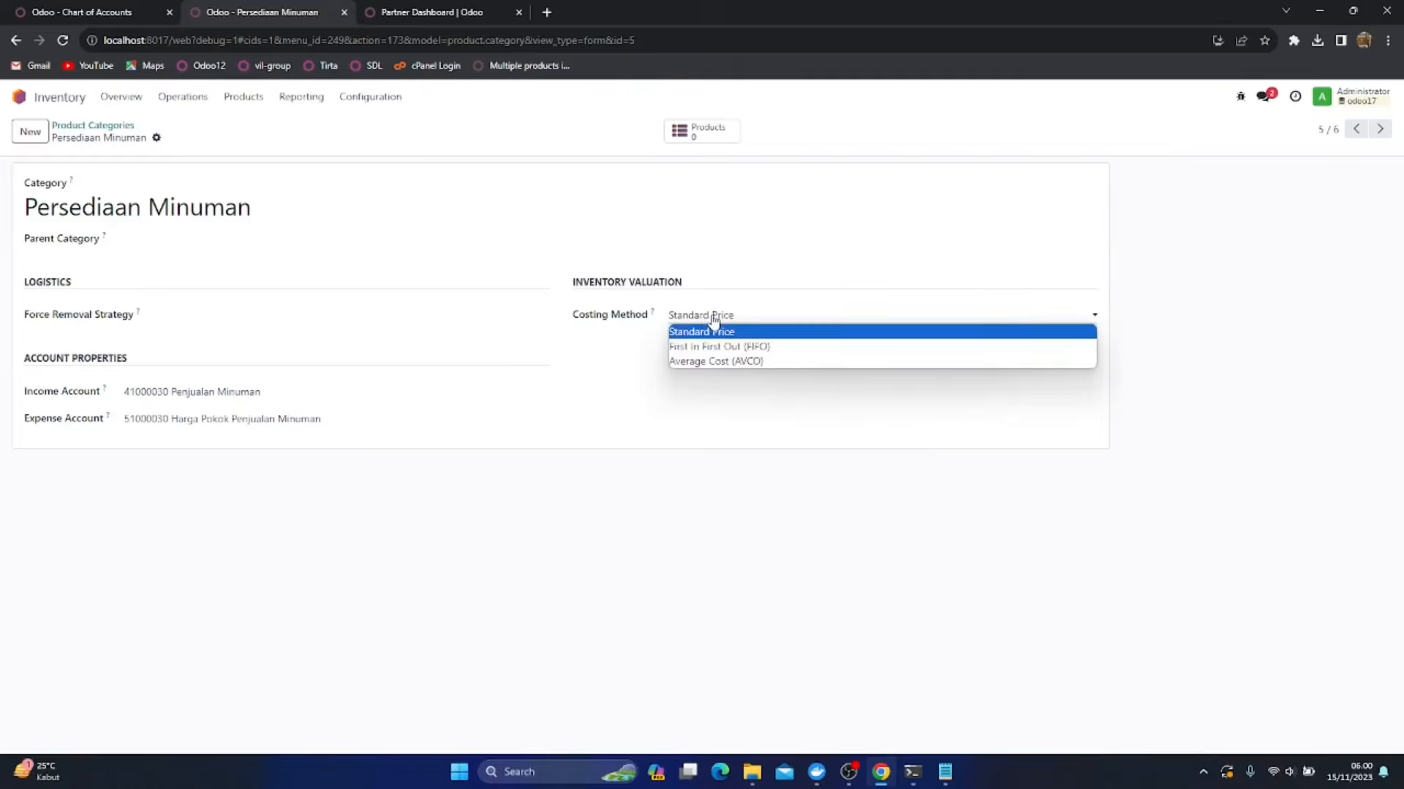
left_click(744, 363)
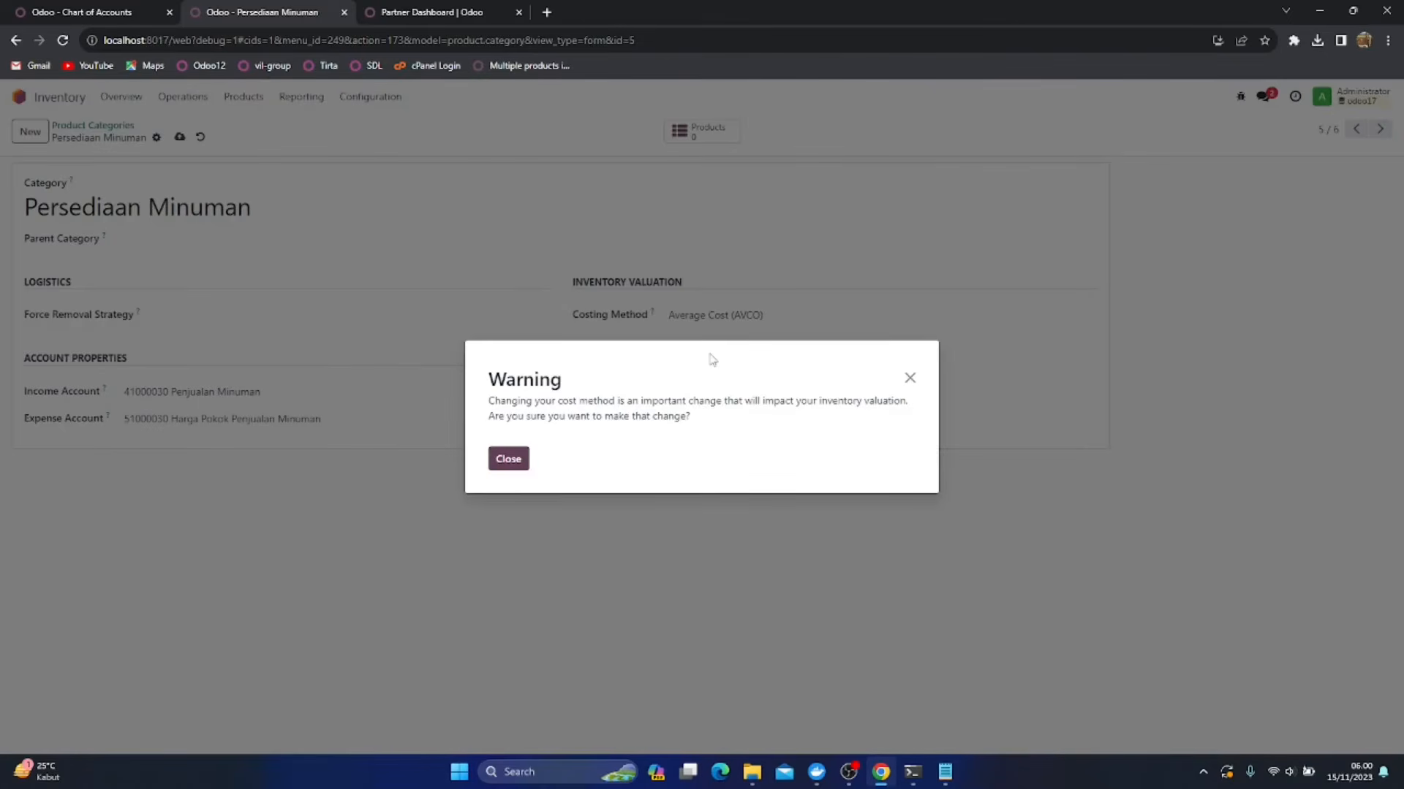
left_click(510, 460)
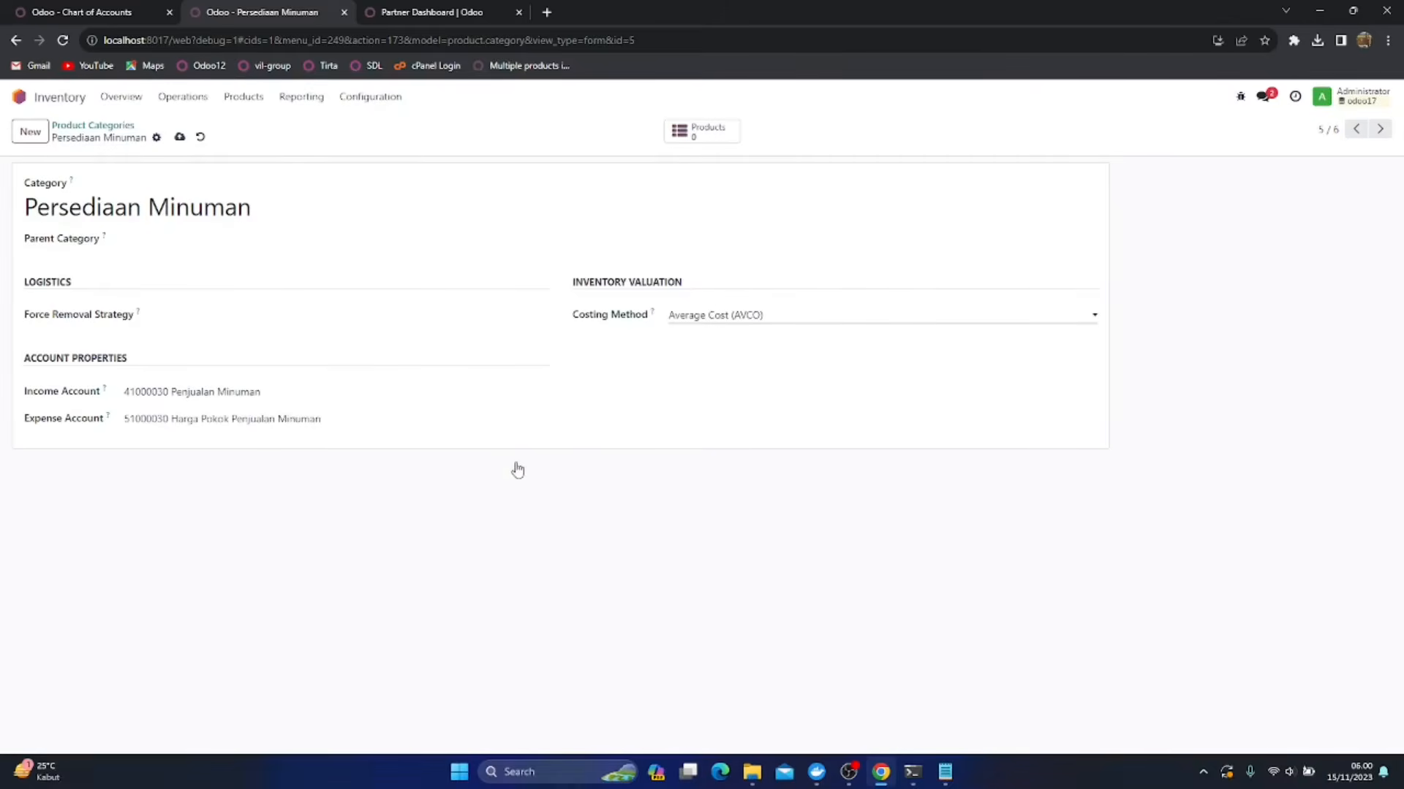
left_click(178, 138)
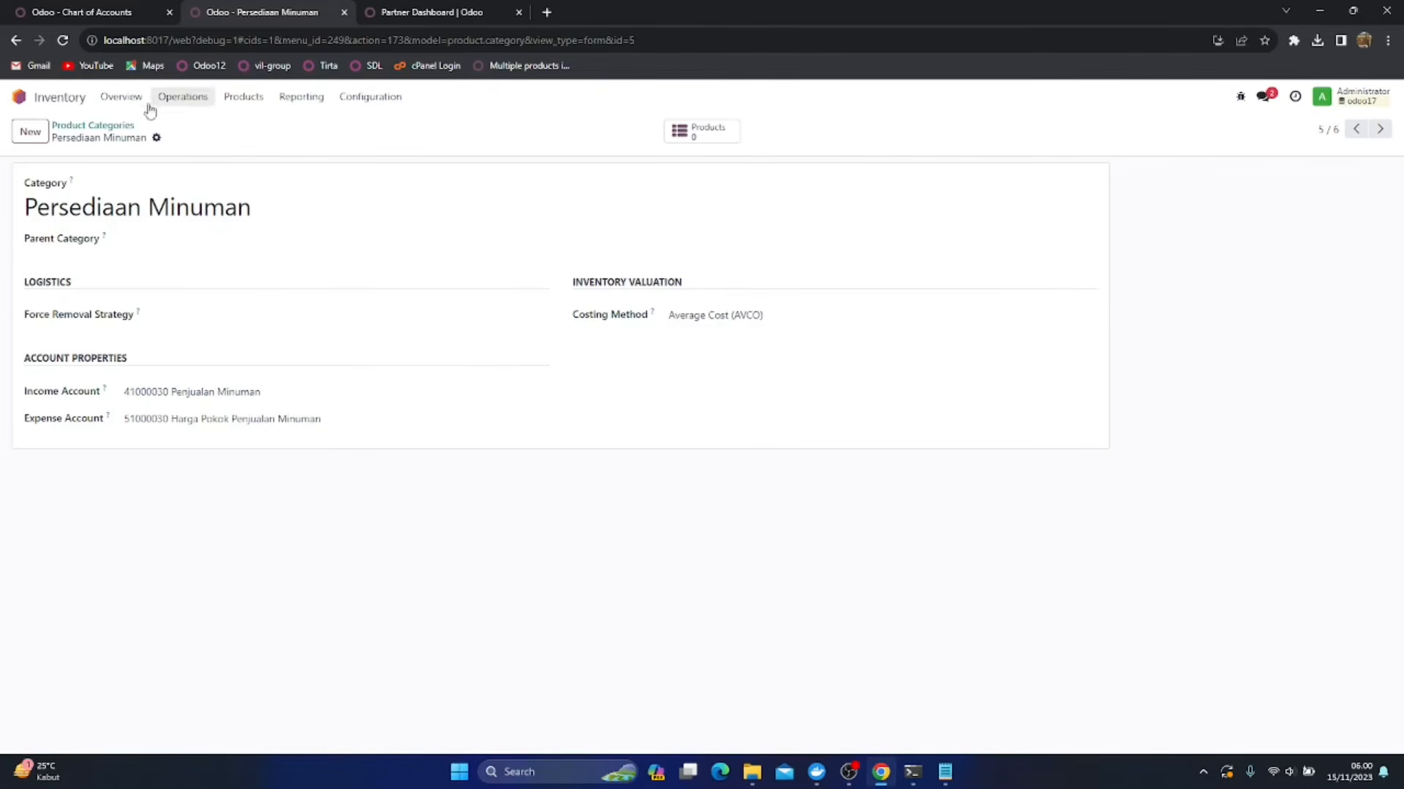
left_click(106, 127)
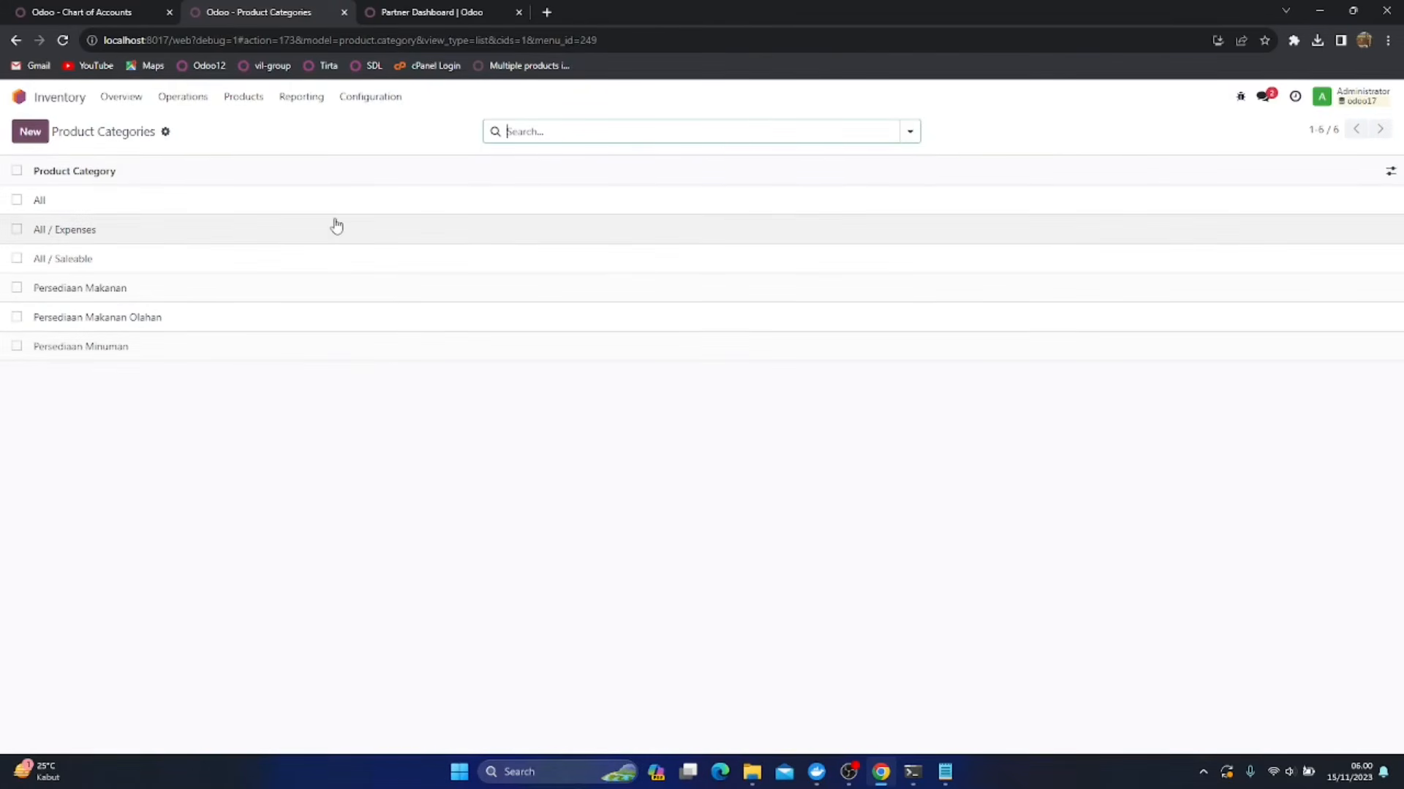
Open the Inventory settings and enable Units of Measure for products
left_click(370, 100)
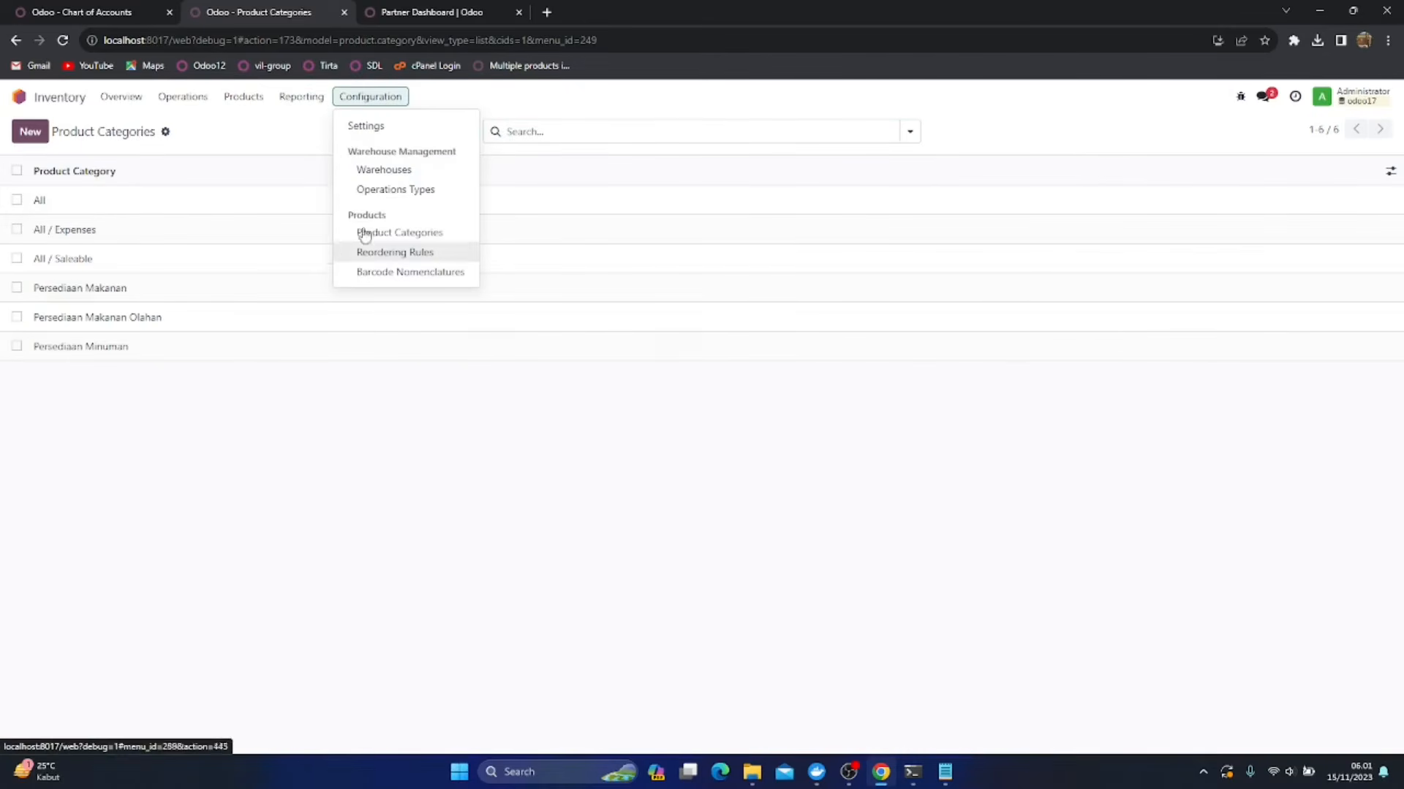
left_click(392, 138)
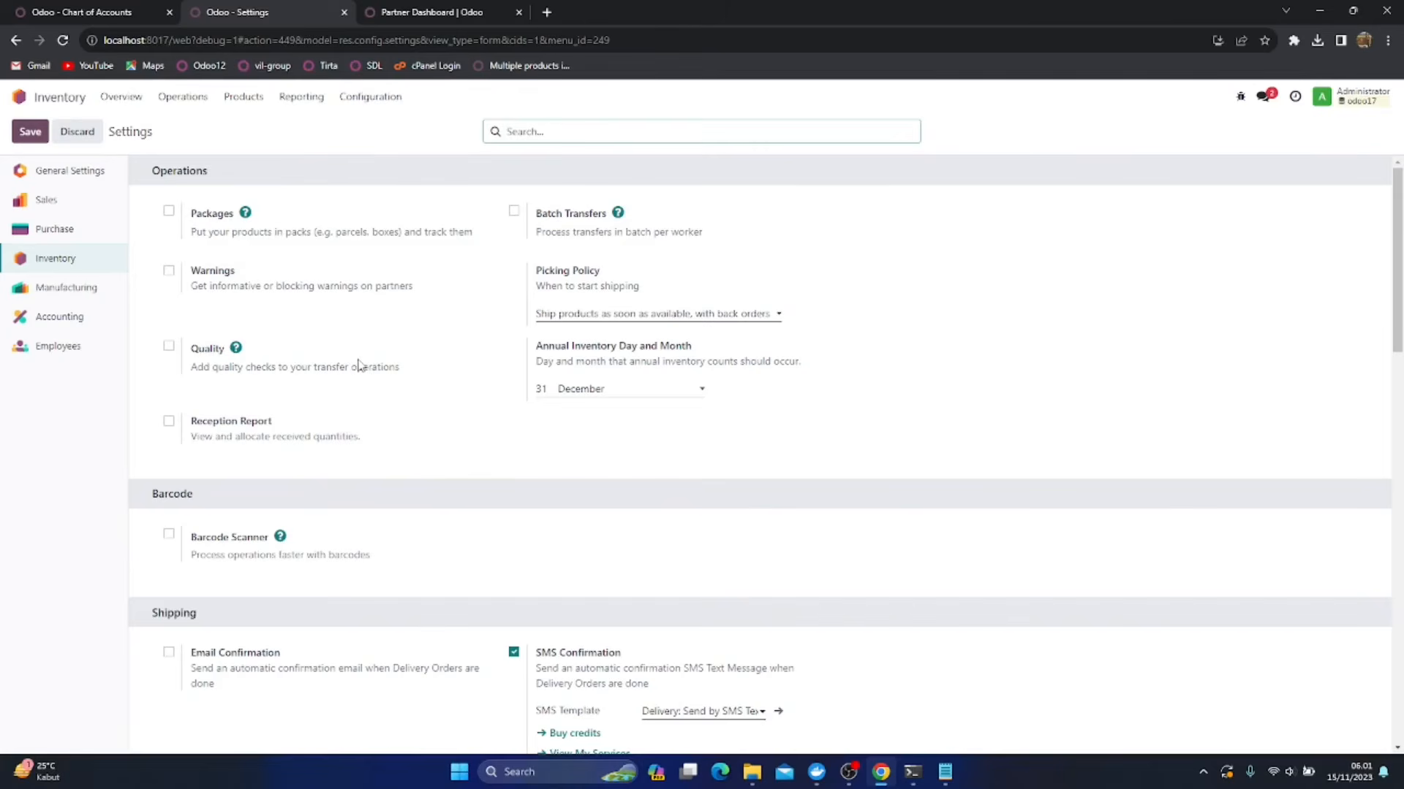
scroll(360, 364, "down", 1)
scroll(359, 364, "up", 1)
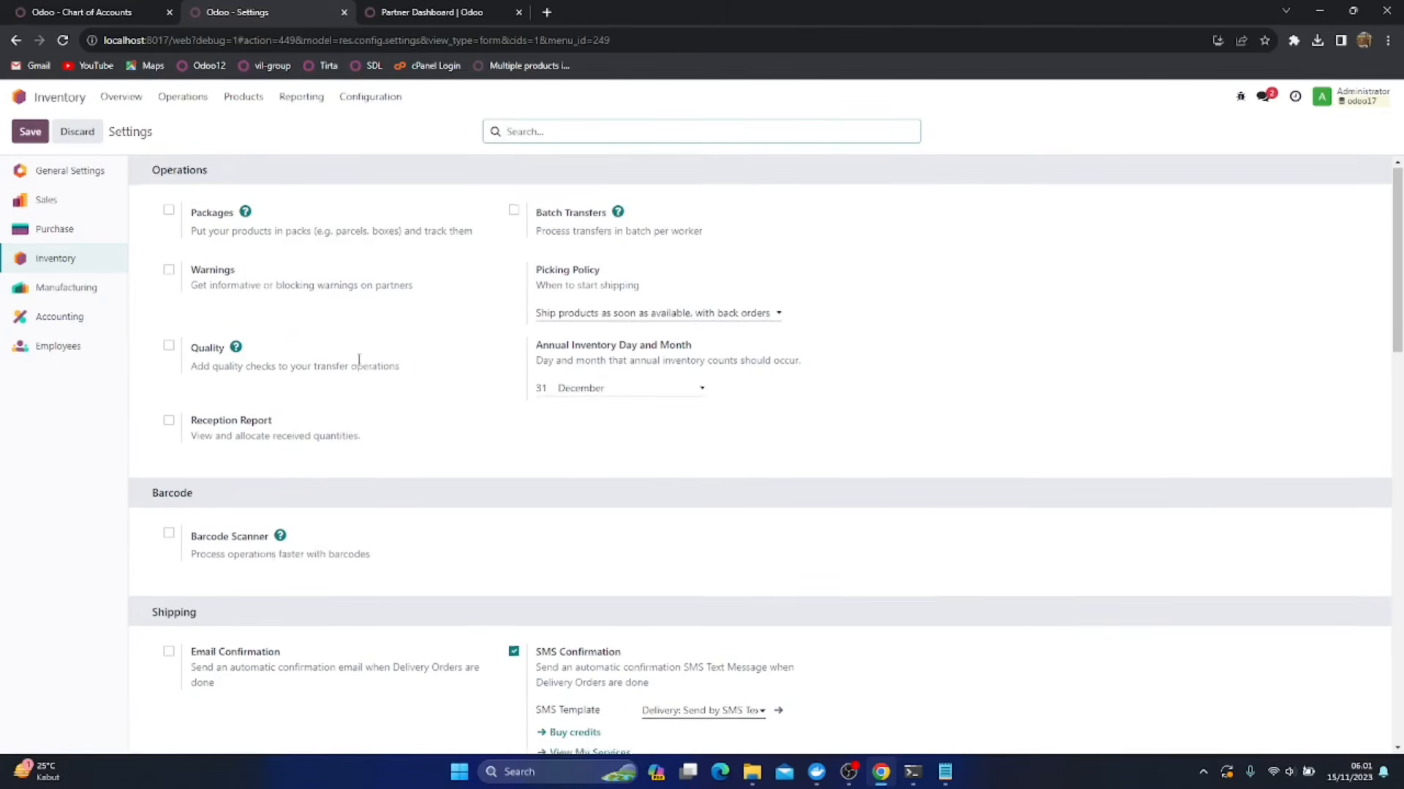
scroll(241, 459, "down", 1)
scroll(241, 459, "down", 6)
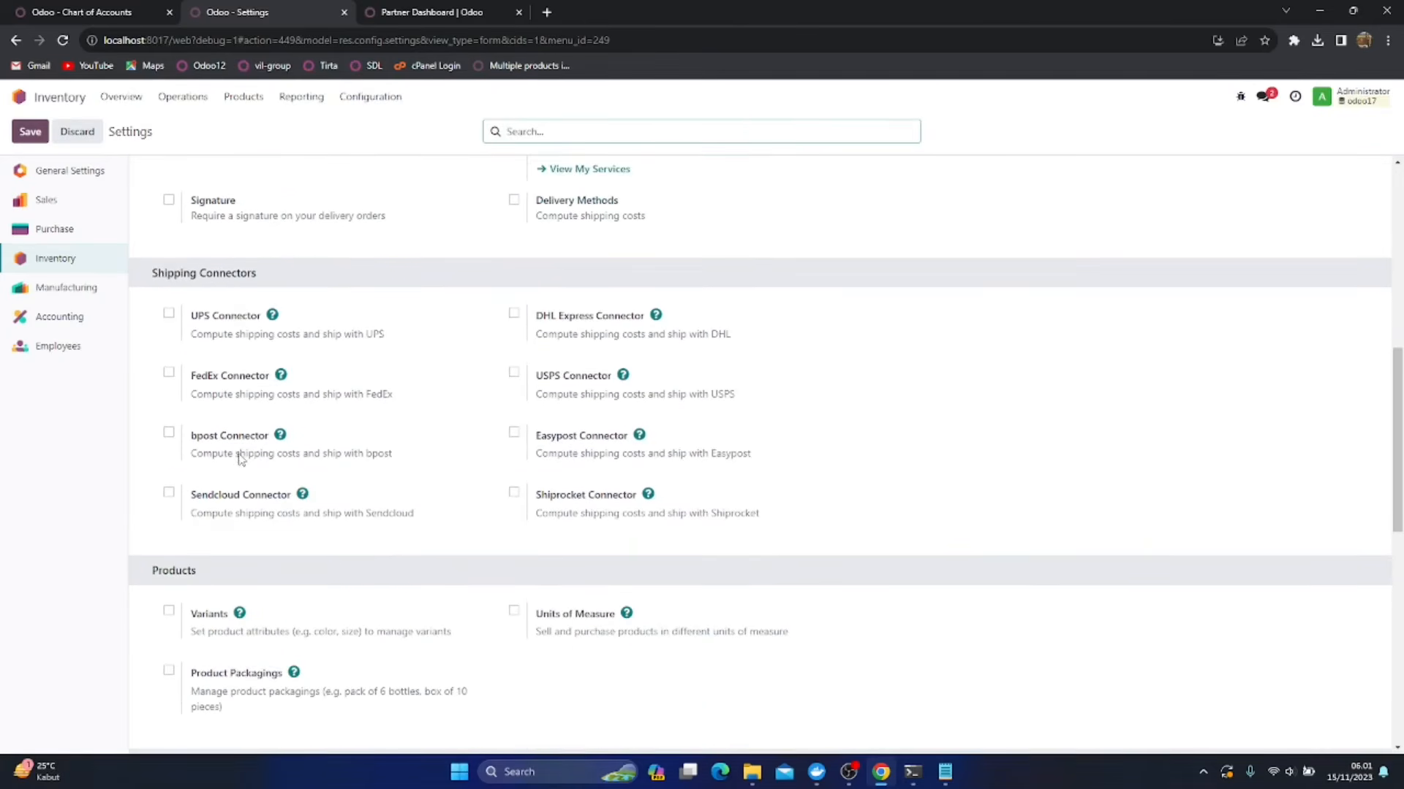
scroll(240, 454, "down", 3)
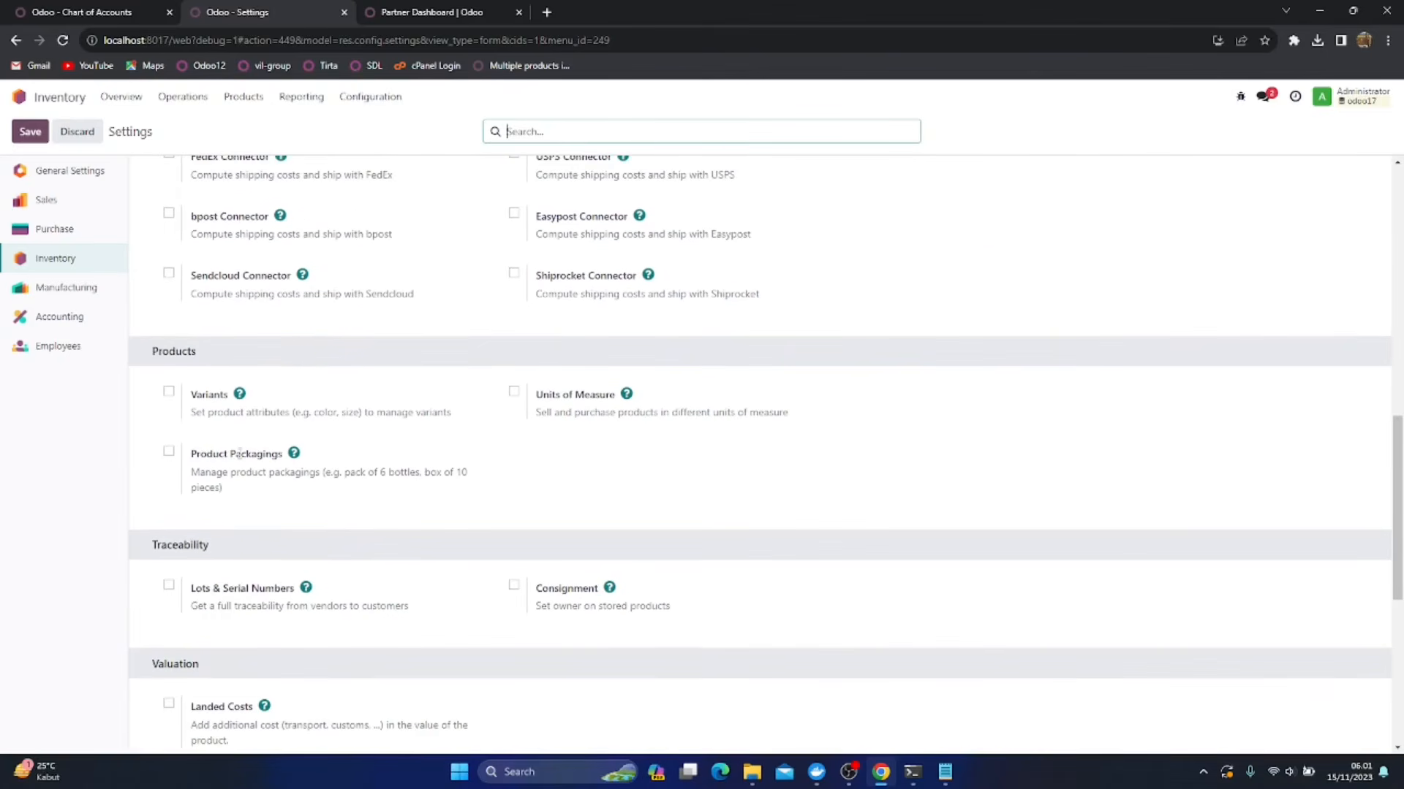
left_click(514, 393)
Enable Lots & Serial Numbers, including printing GS1 barcodes for them and displaying them on delivery slips
scroll(344, 467, "down", 2)
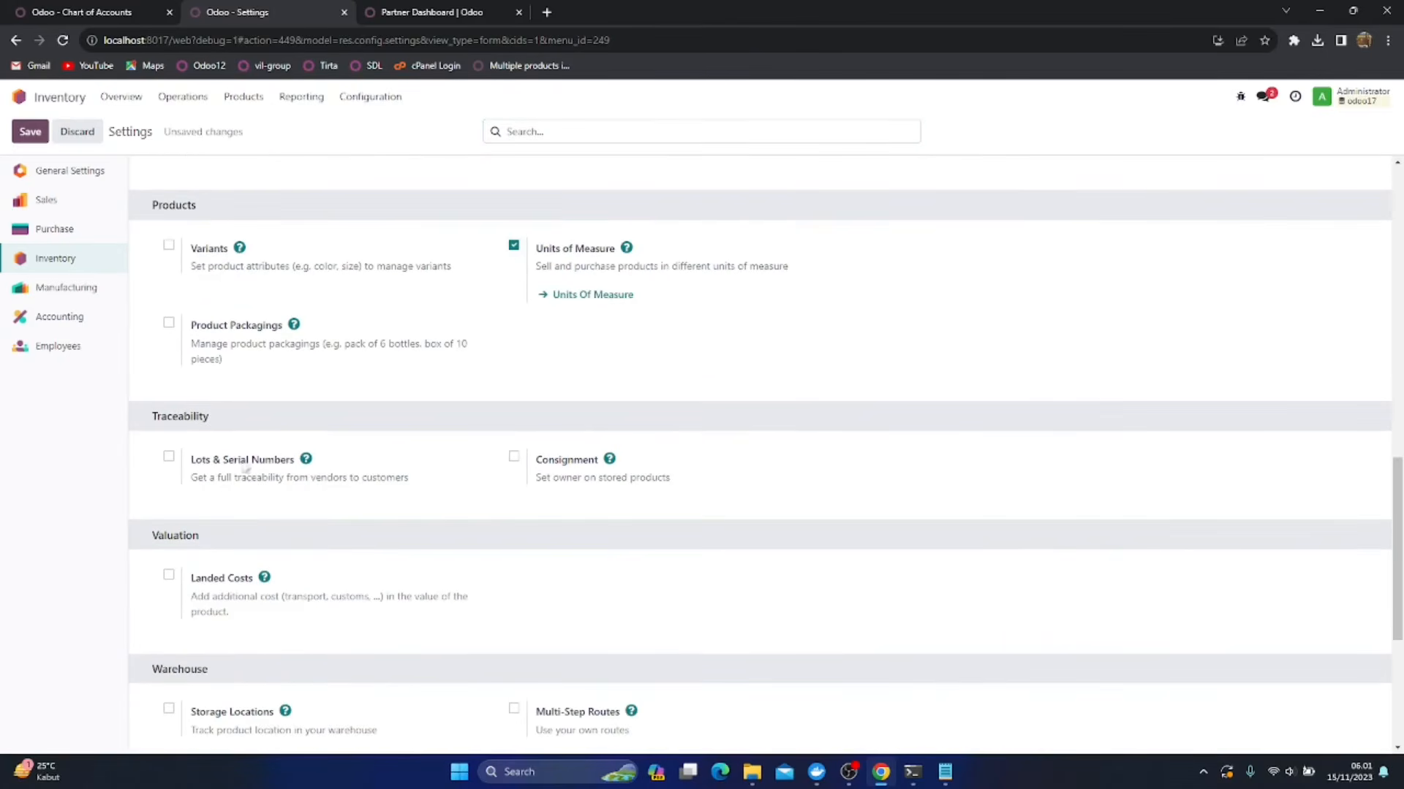
left_click(169, 457)
left_click(206, 504)
left_click(169, 563)
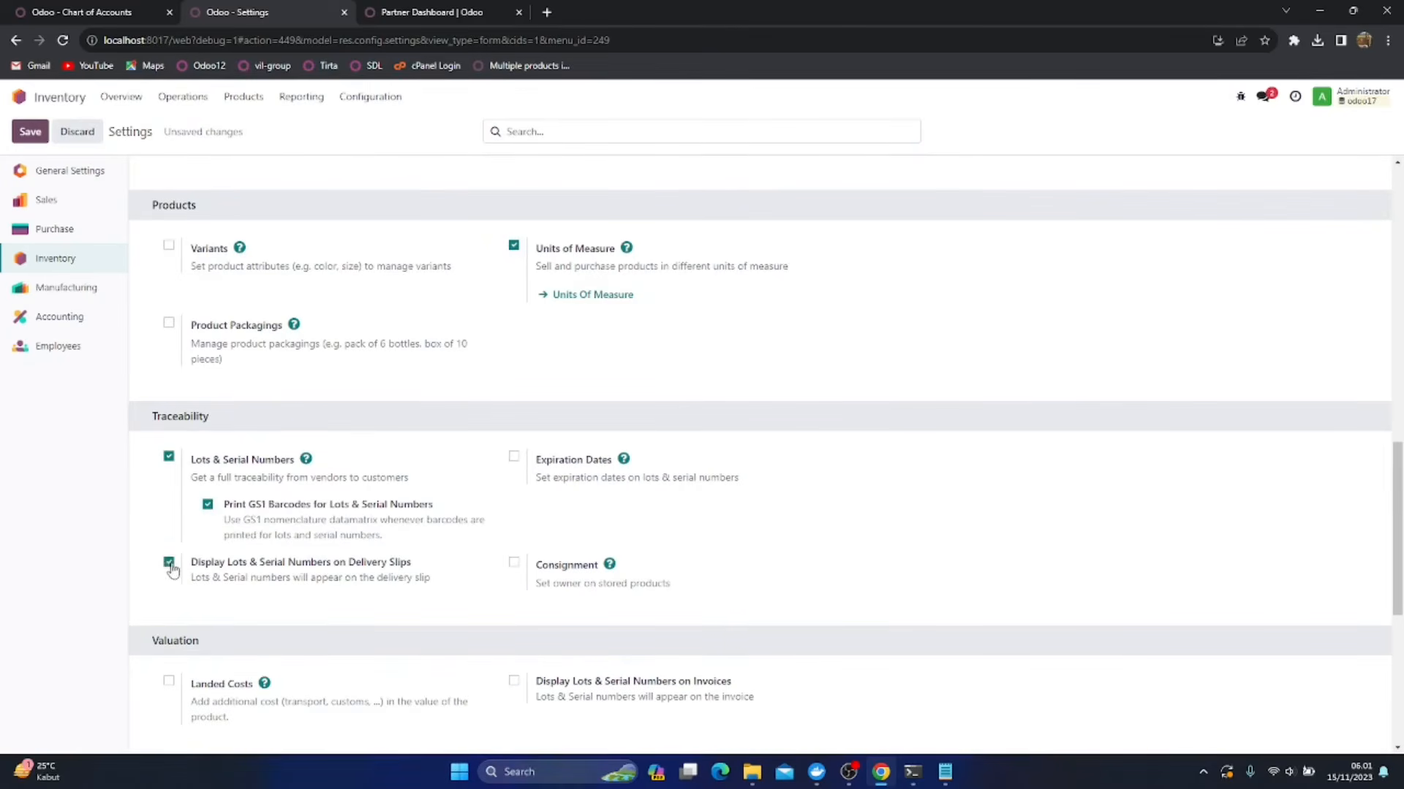
Enable Storage Locations, Multi-Step Routes and Storage Categories for the warehouse, and save the Inventory settings
scroll(415, 602, "down", 5)
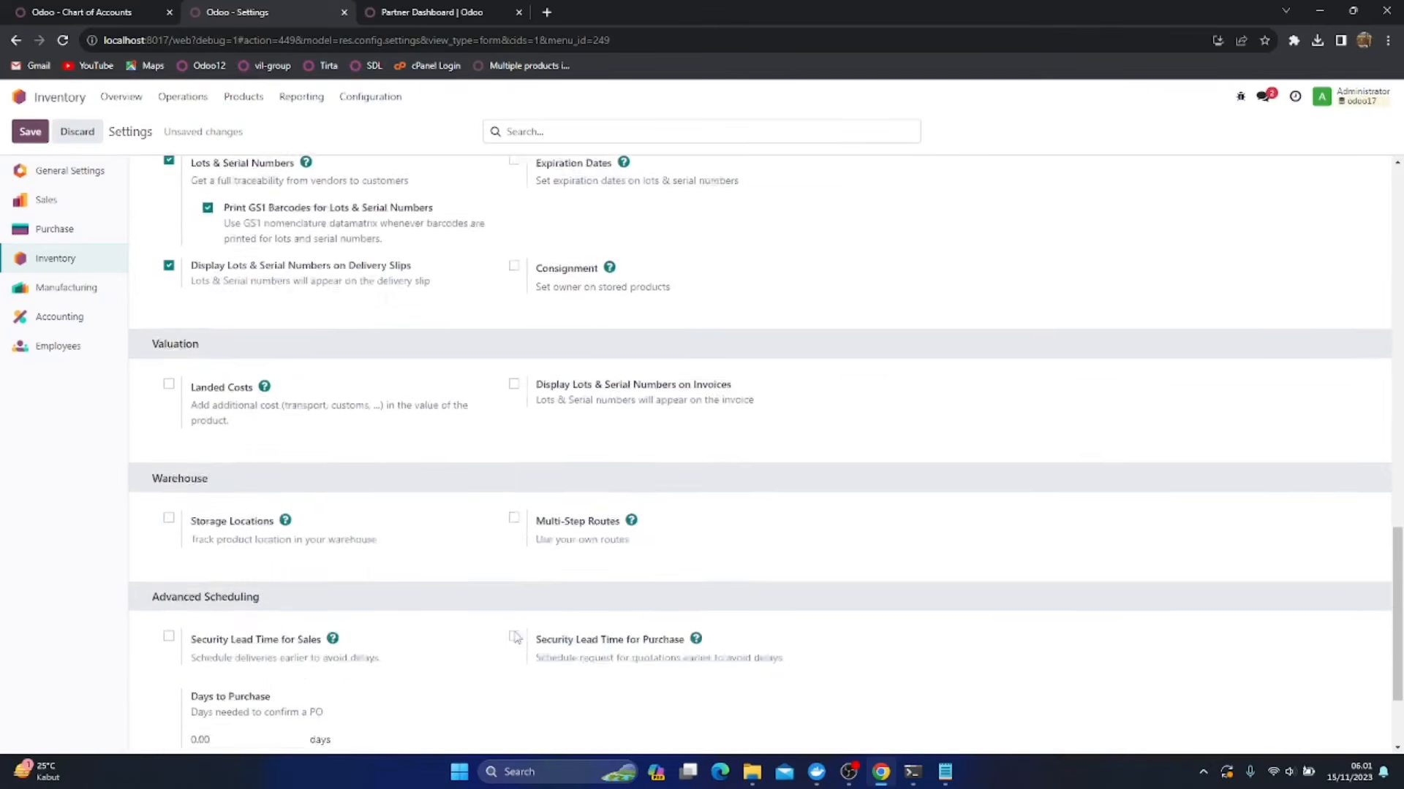
left_click(168, 453)
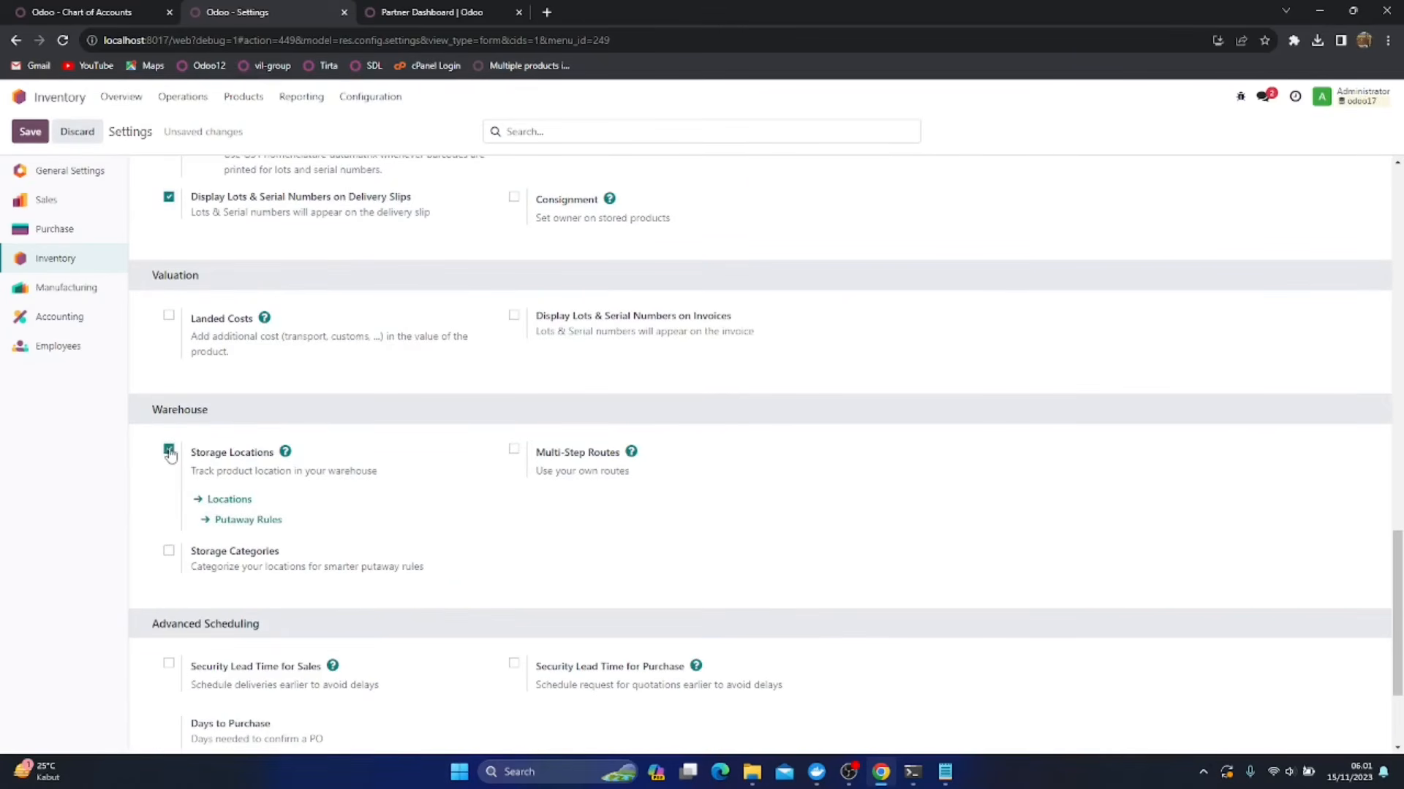
left_click(513, 453)
left_click(169, 551)
scroll(337, 540, "down", 3)
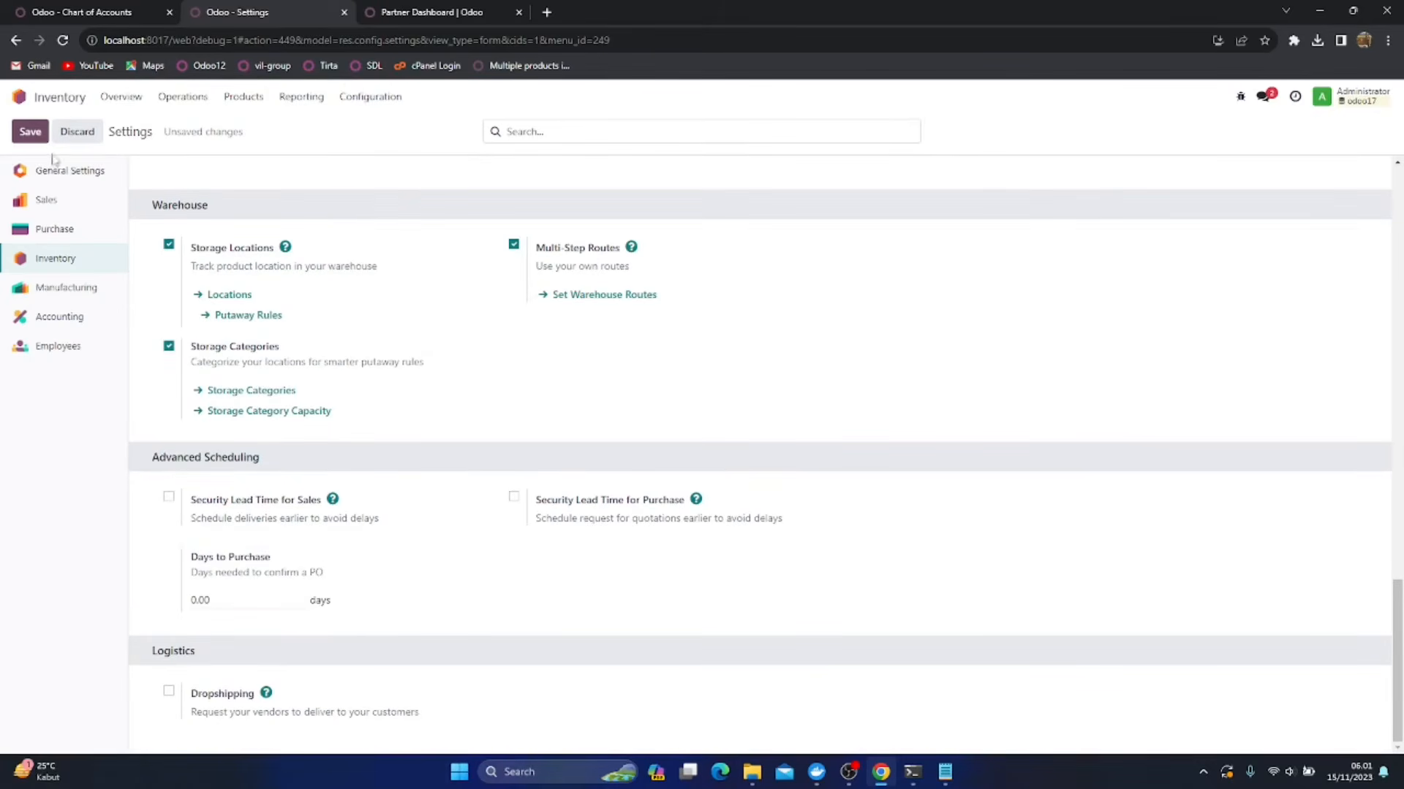
left_click(30, 132)
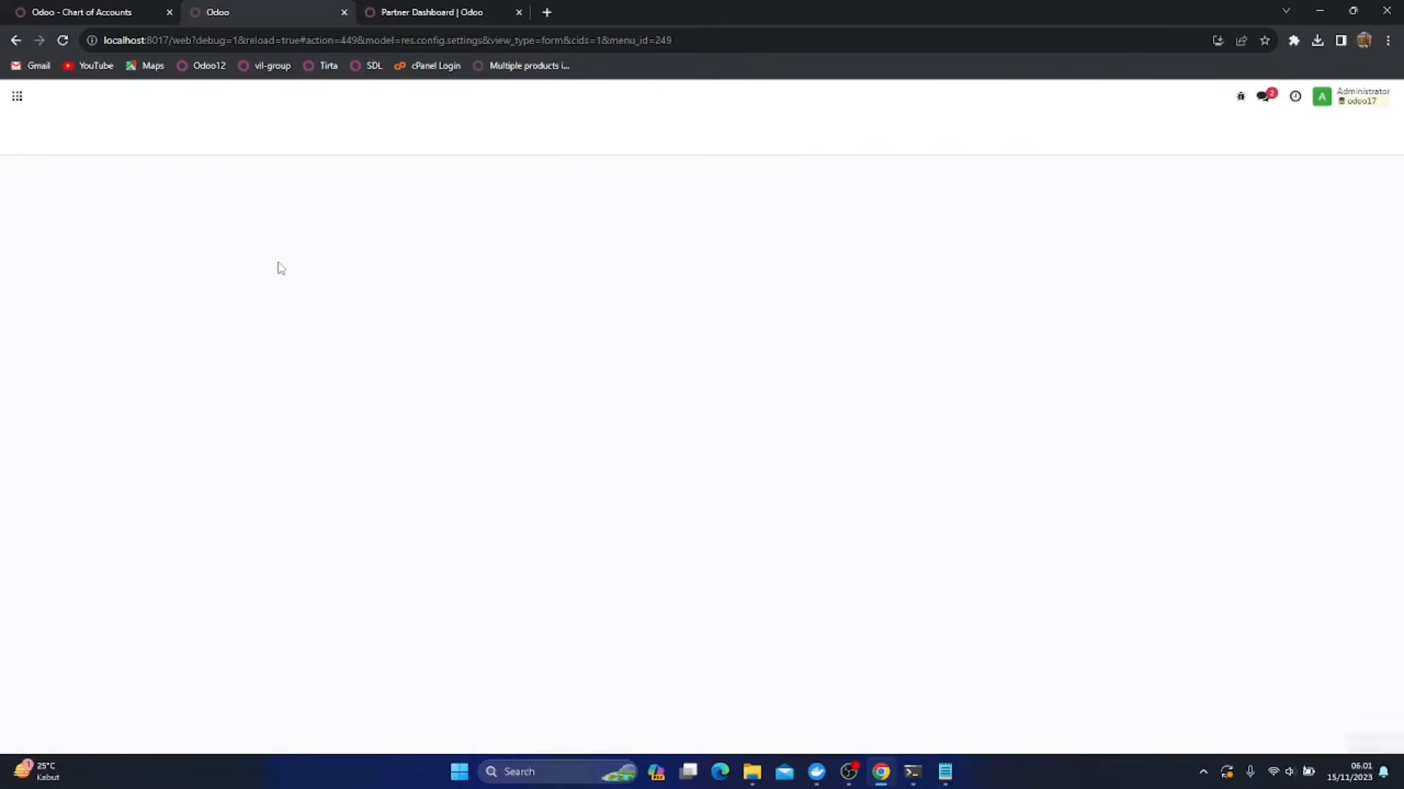
Open the Persediaan Makanan product category and review its available parent categories without choosing one
left_click(395, 98)
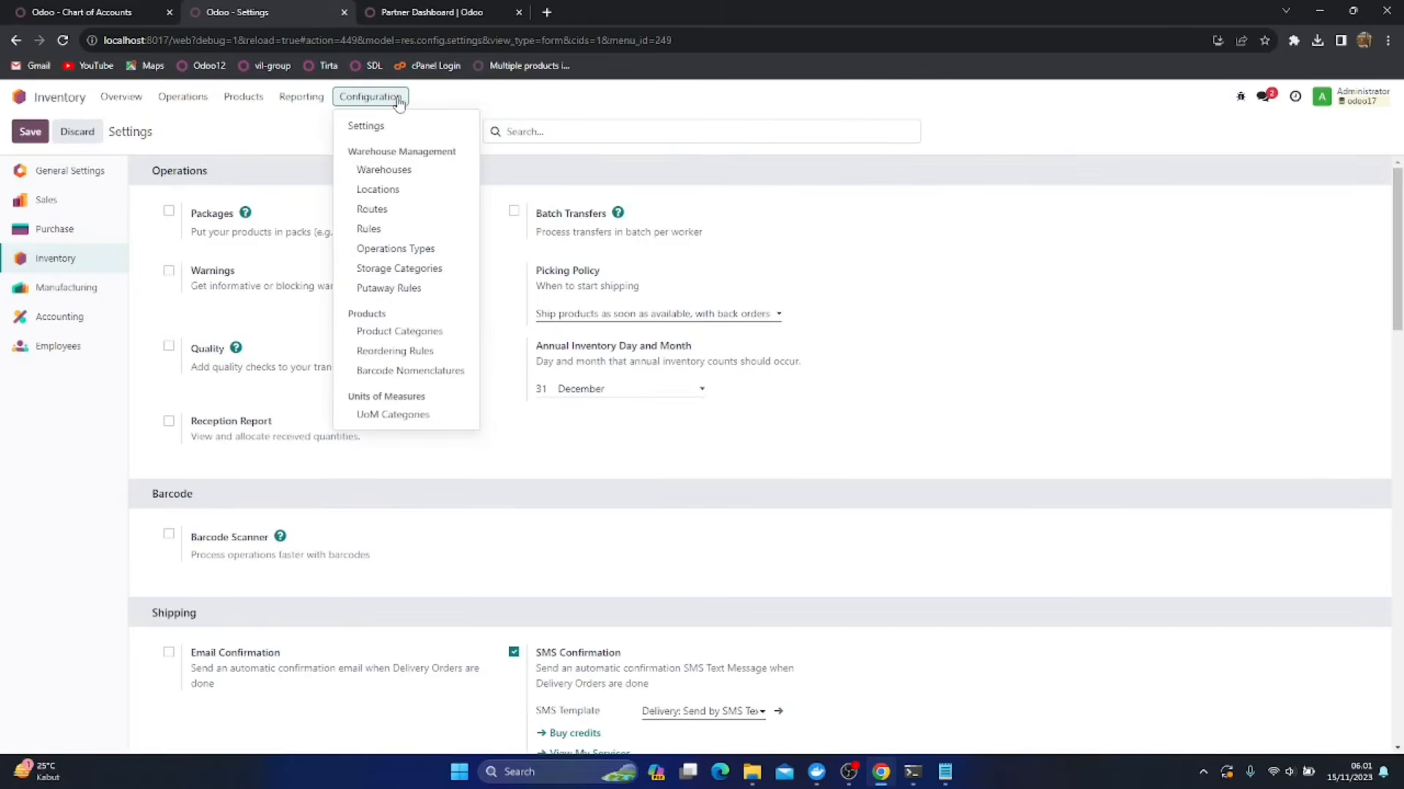
left_click(404, 332)
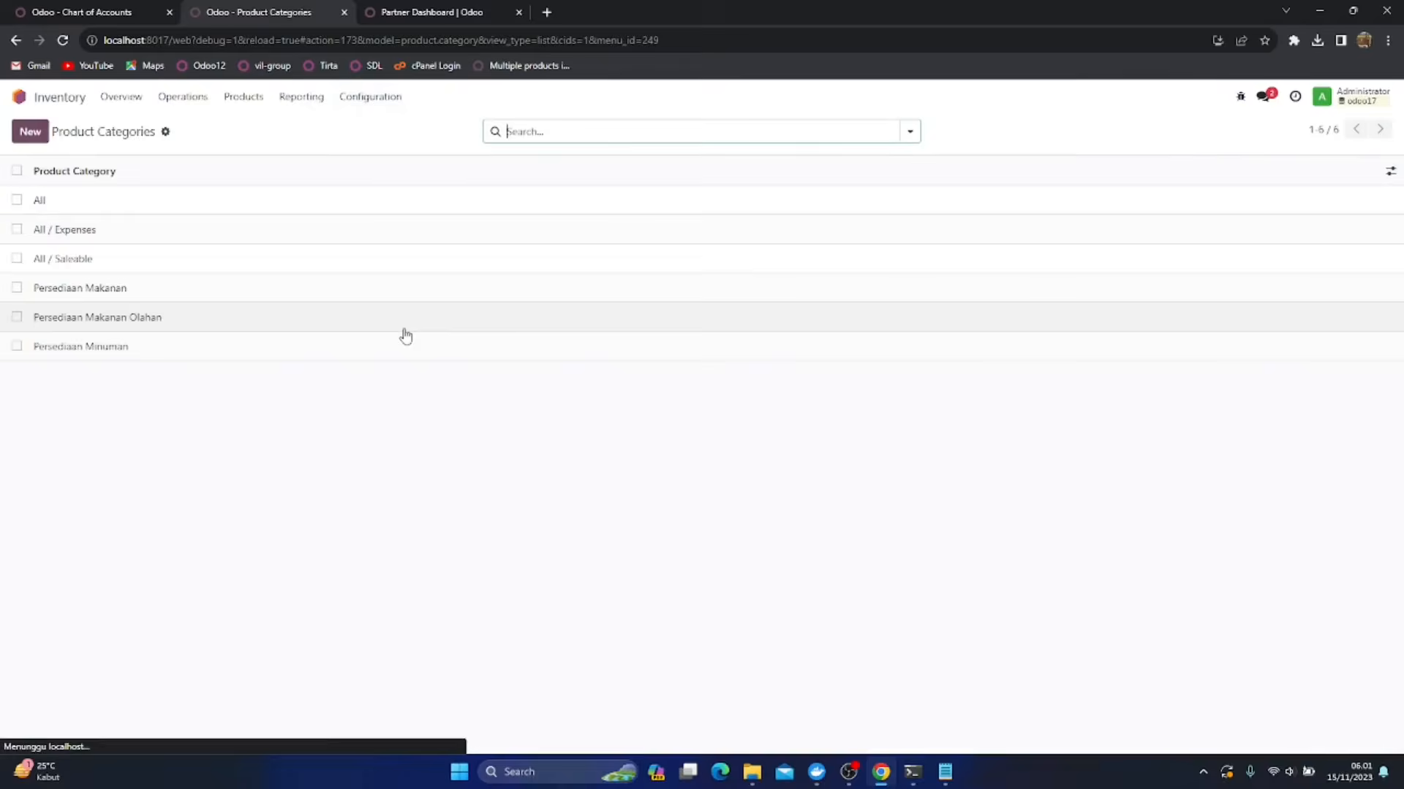
left_click(175, 292)
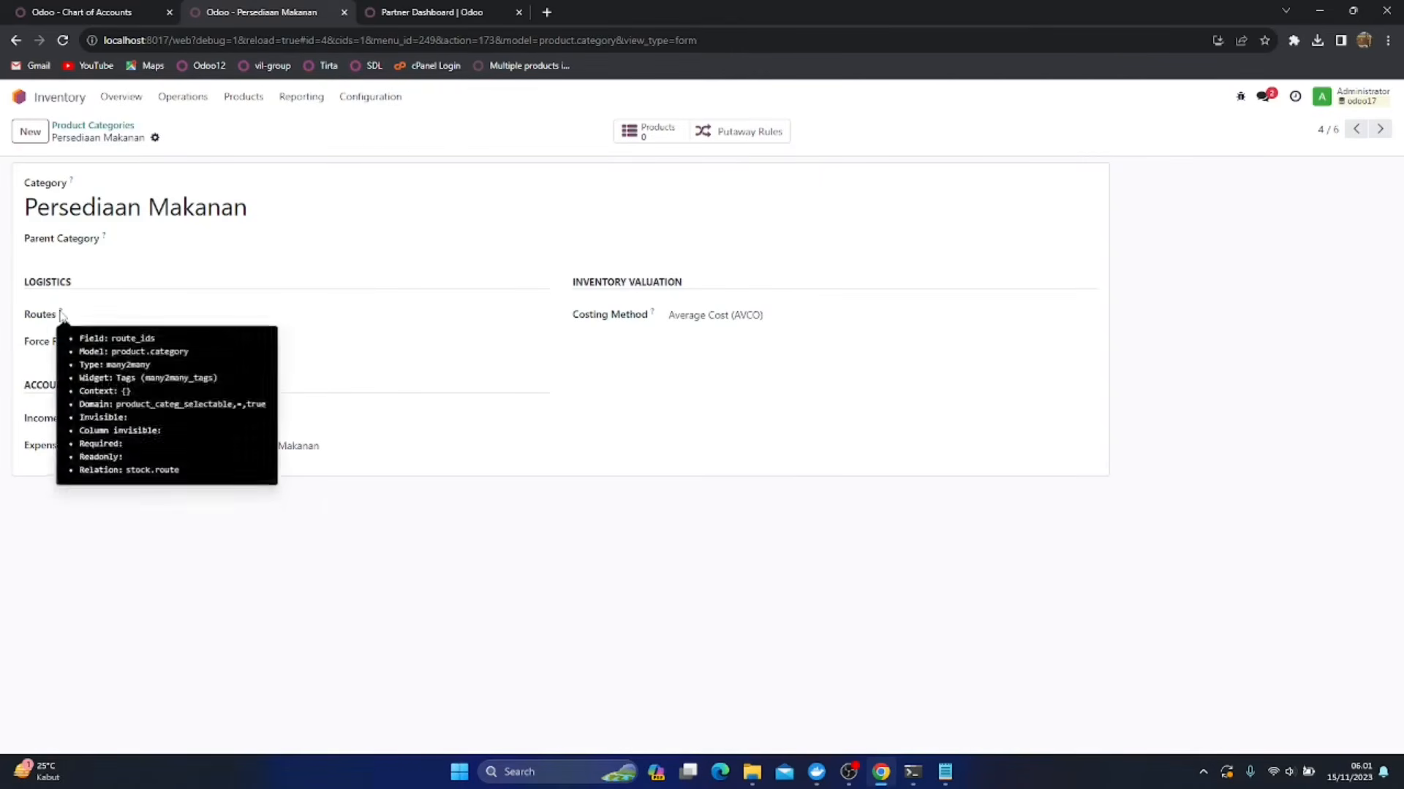
left_click(150, 239)
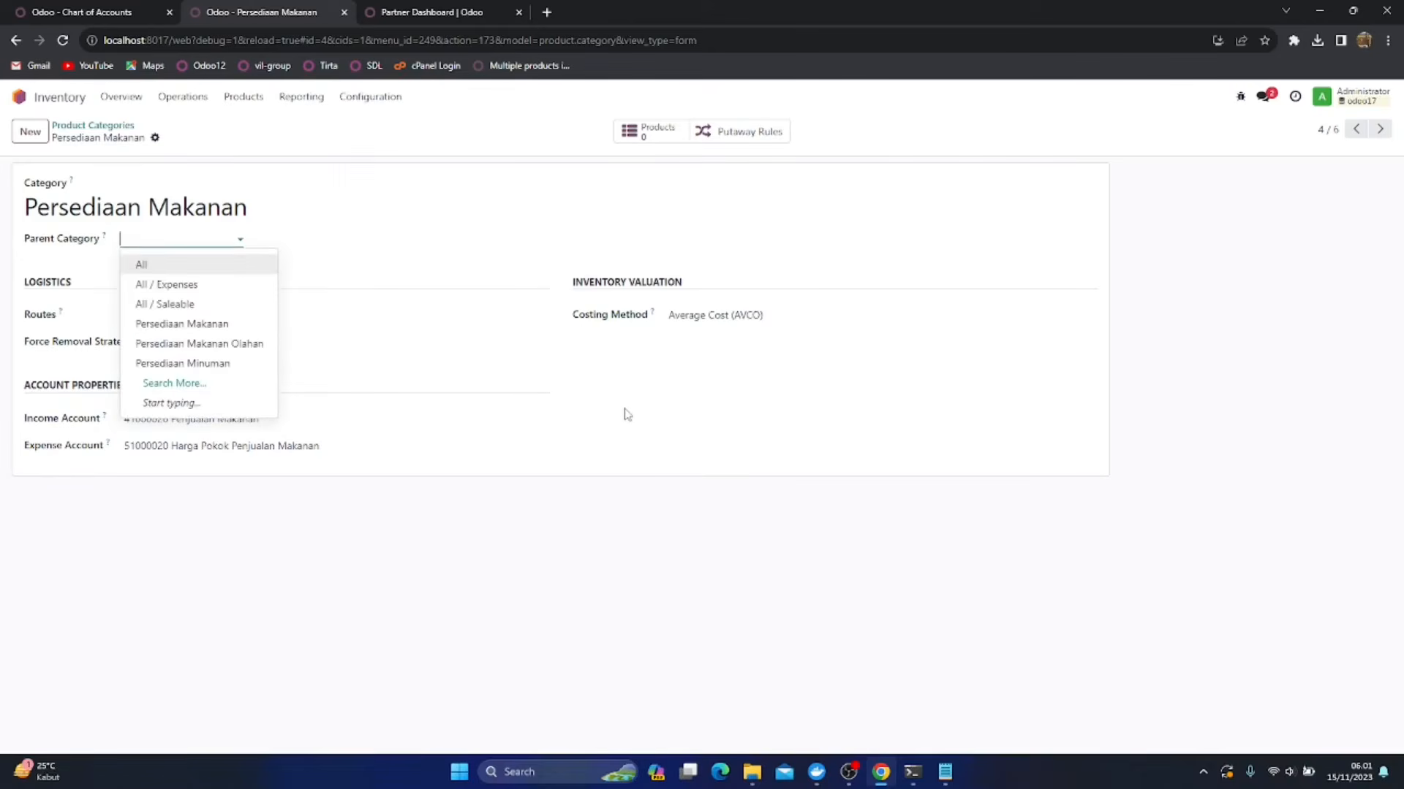
left_click(671, 410)
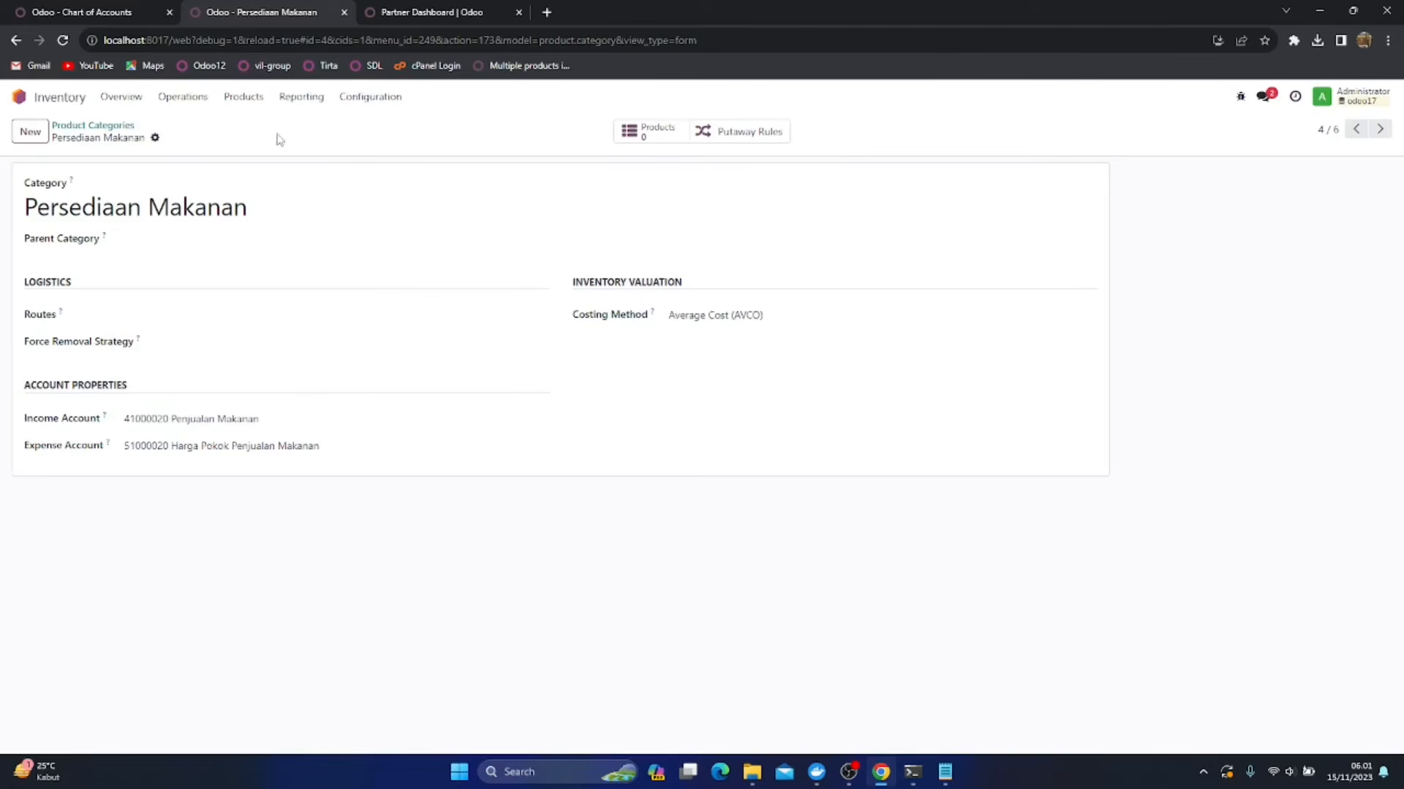
List all warehouse locations without the Internal filter and open the Virtual Locations/Inventory adjustment location
left_click(386, 98)
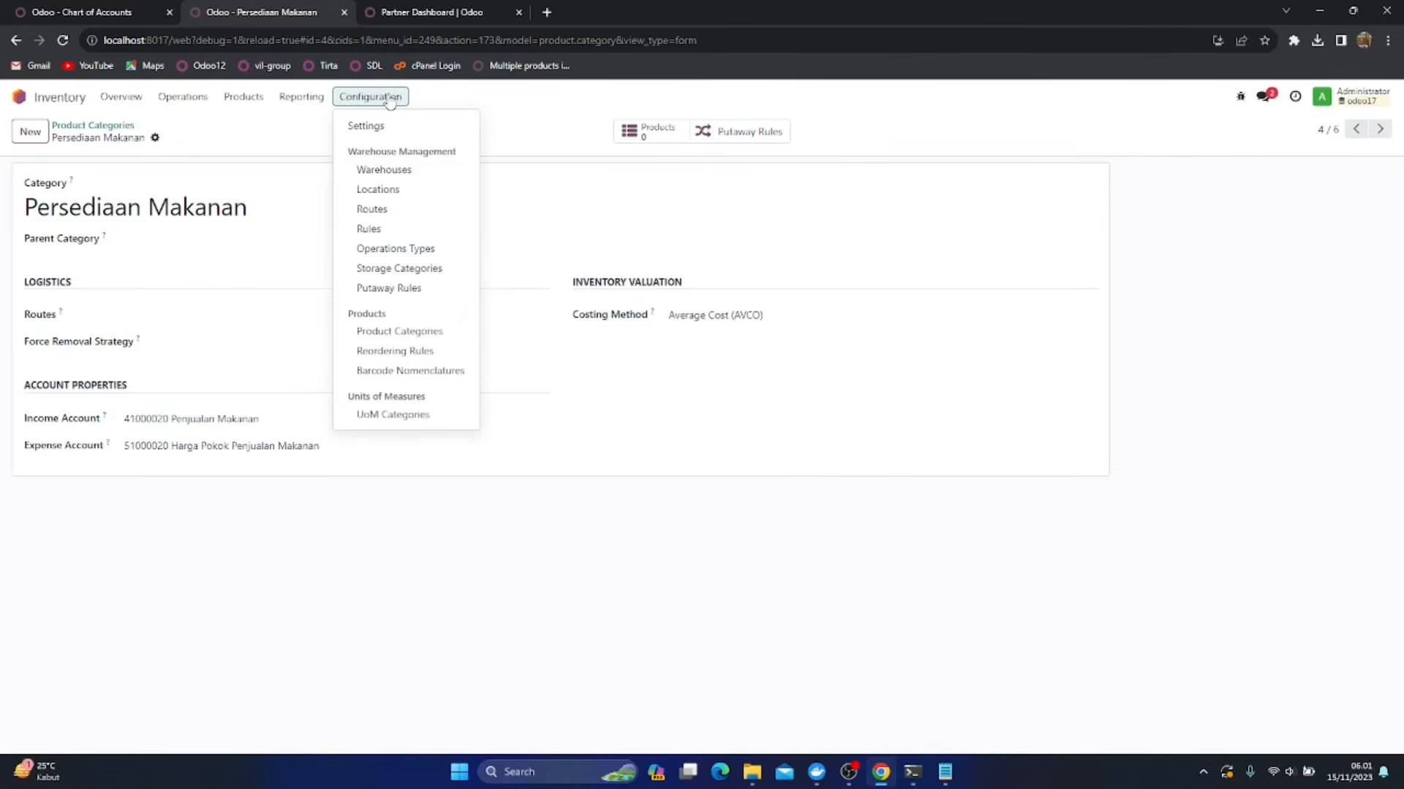
left_click(393, 193)
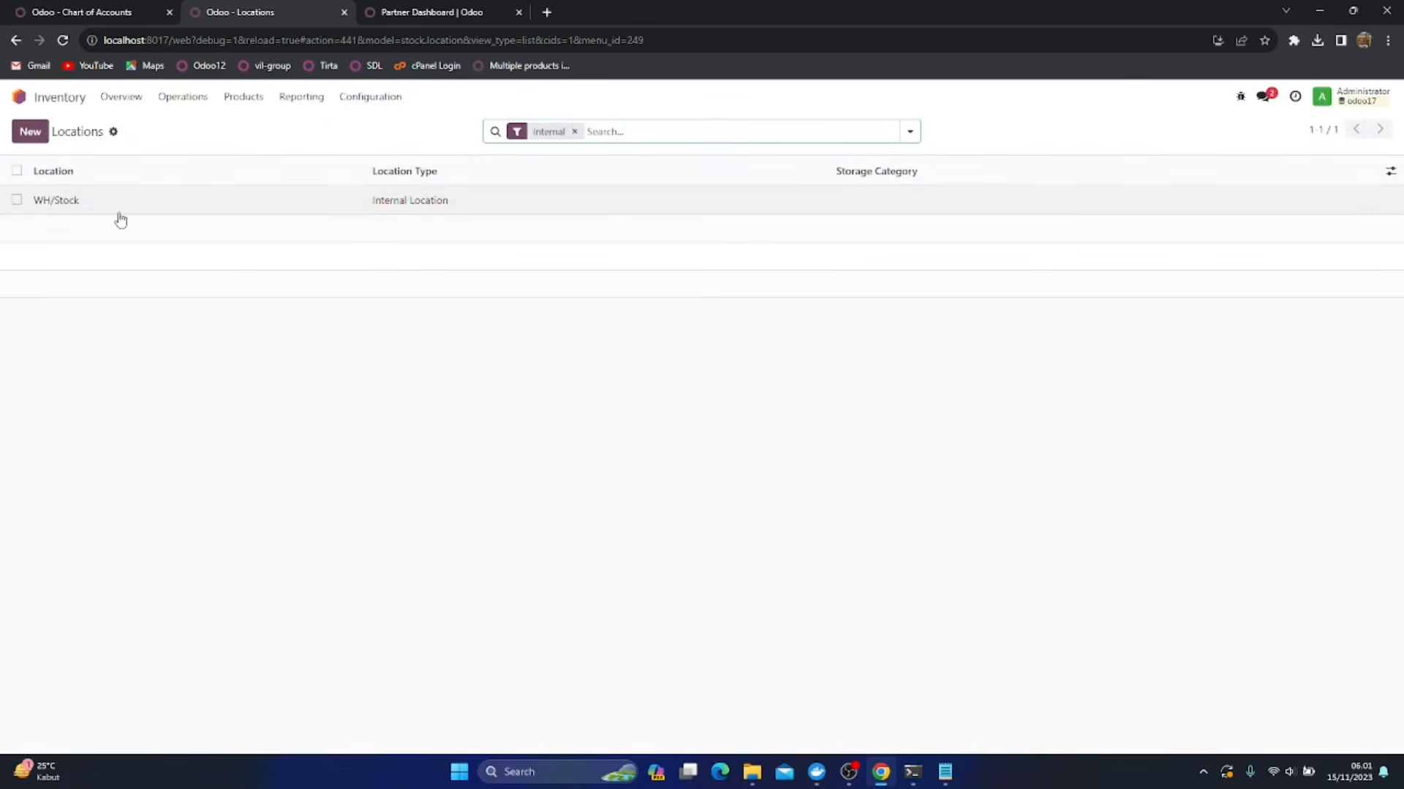
left_click(574, 131)
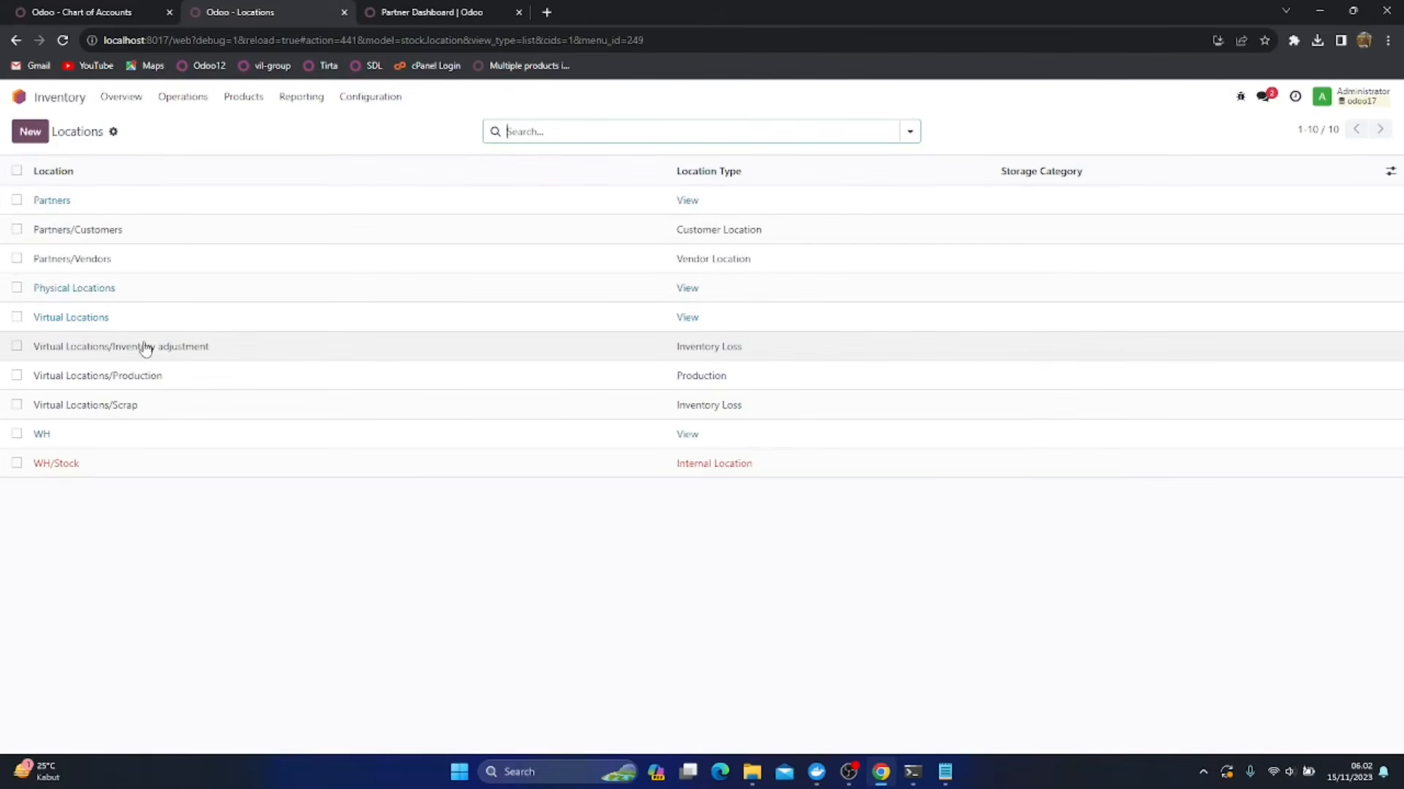
left_click(373, 359)
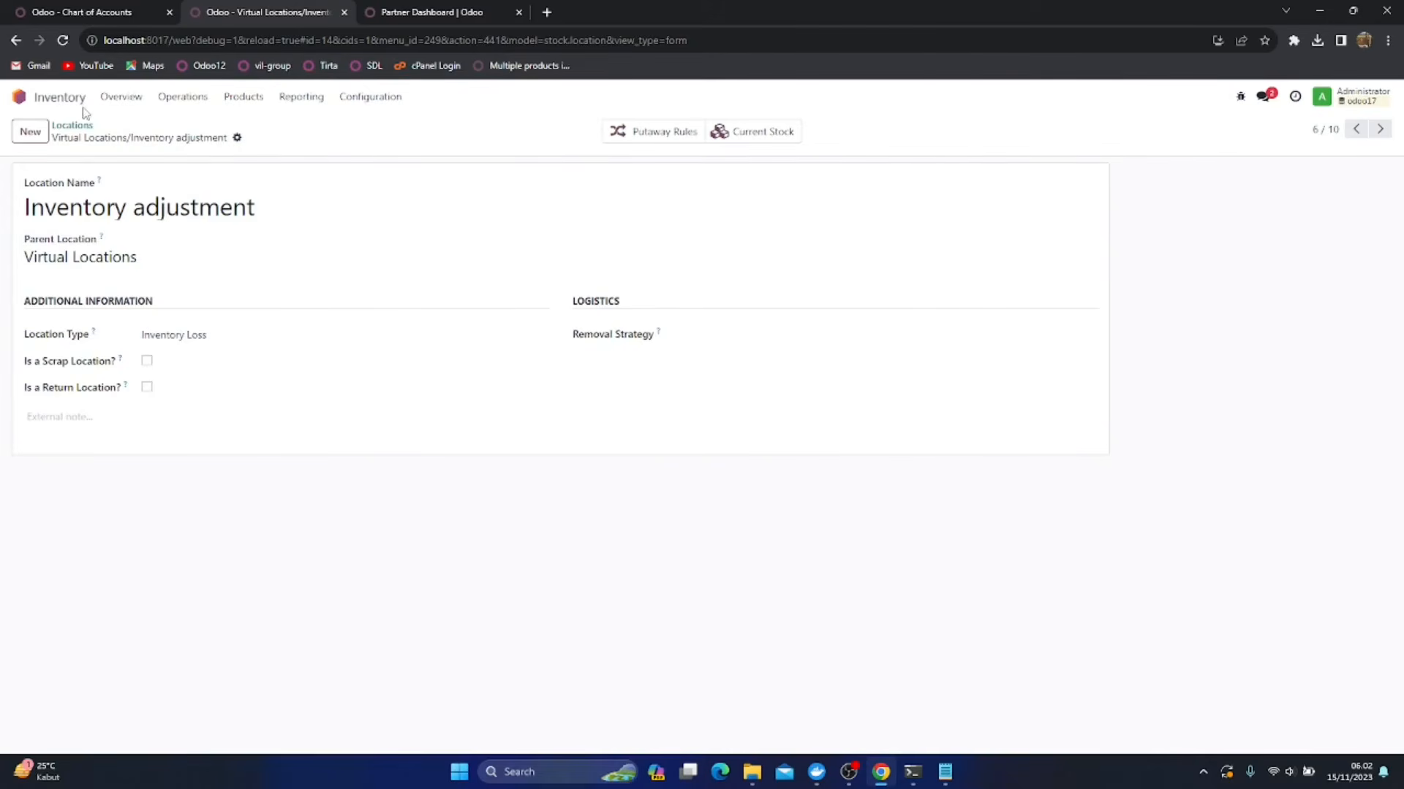
Reopen the Inventory app's location list, clear the Internal filter and open the Virtual Locations/Production location
left_click(19, 99)
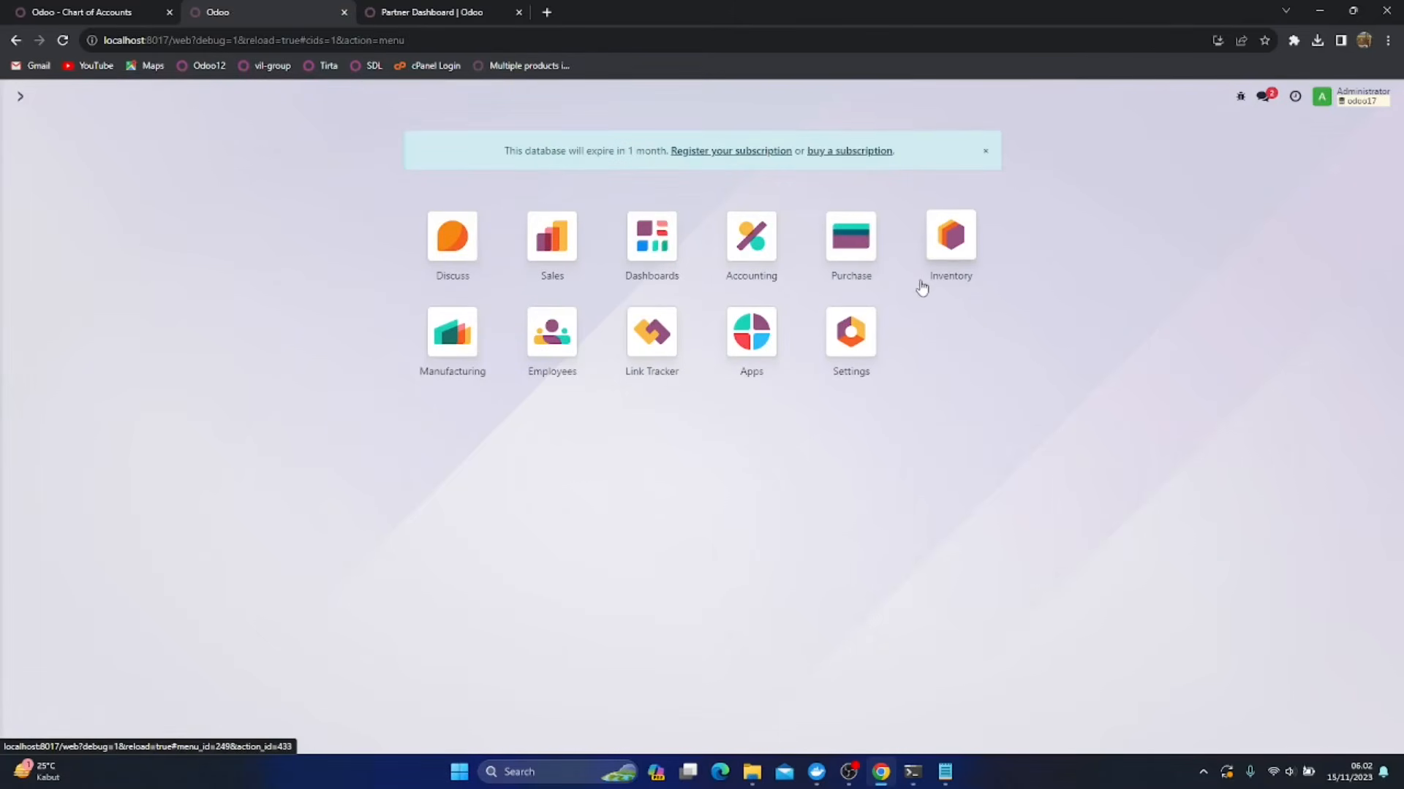
left_click(954, 245)
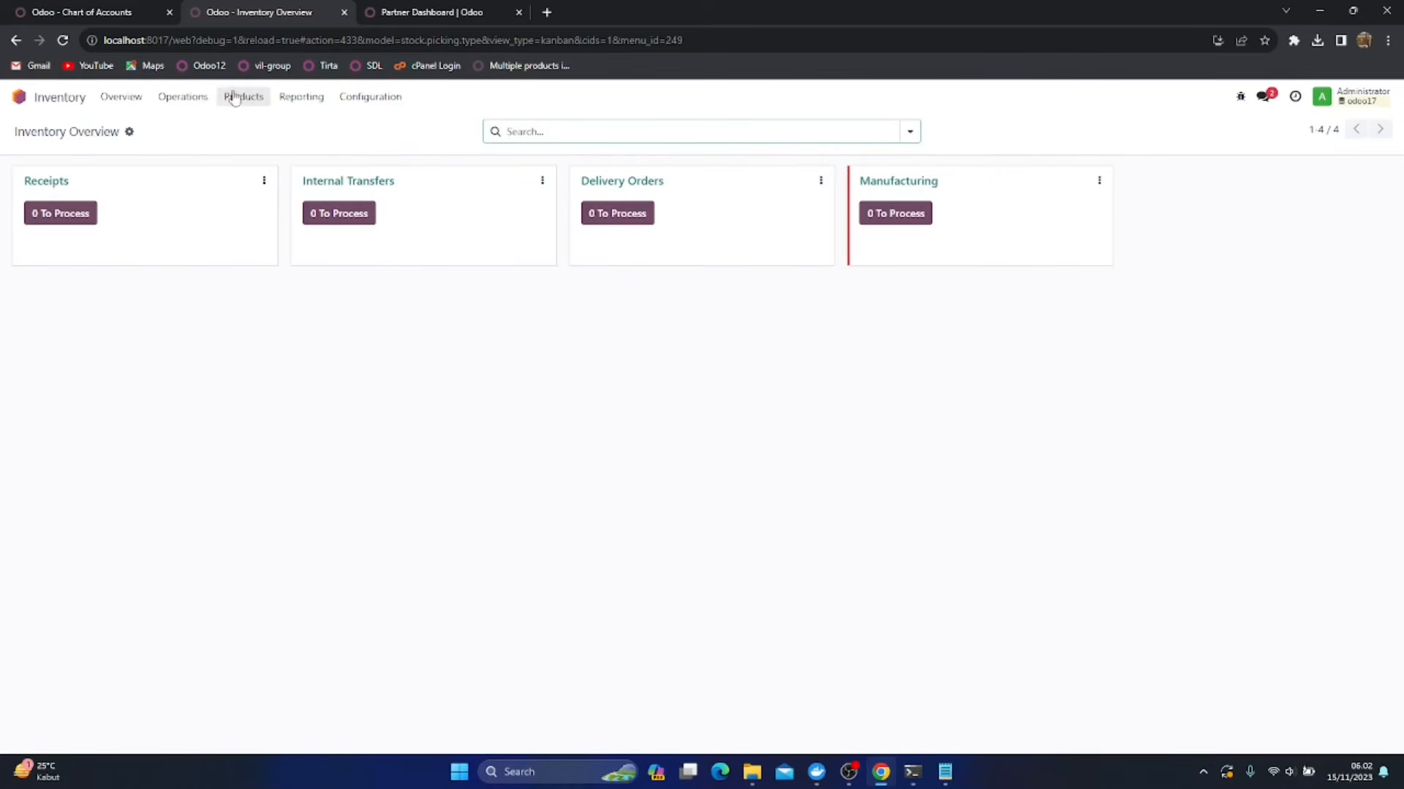
left_click(371, 96)
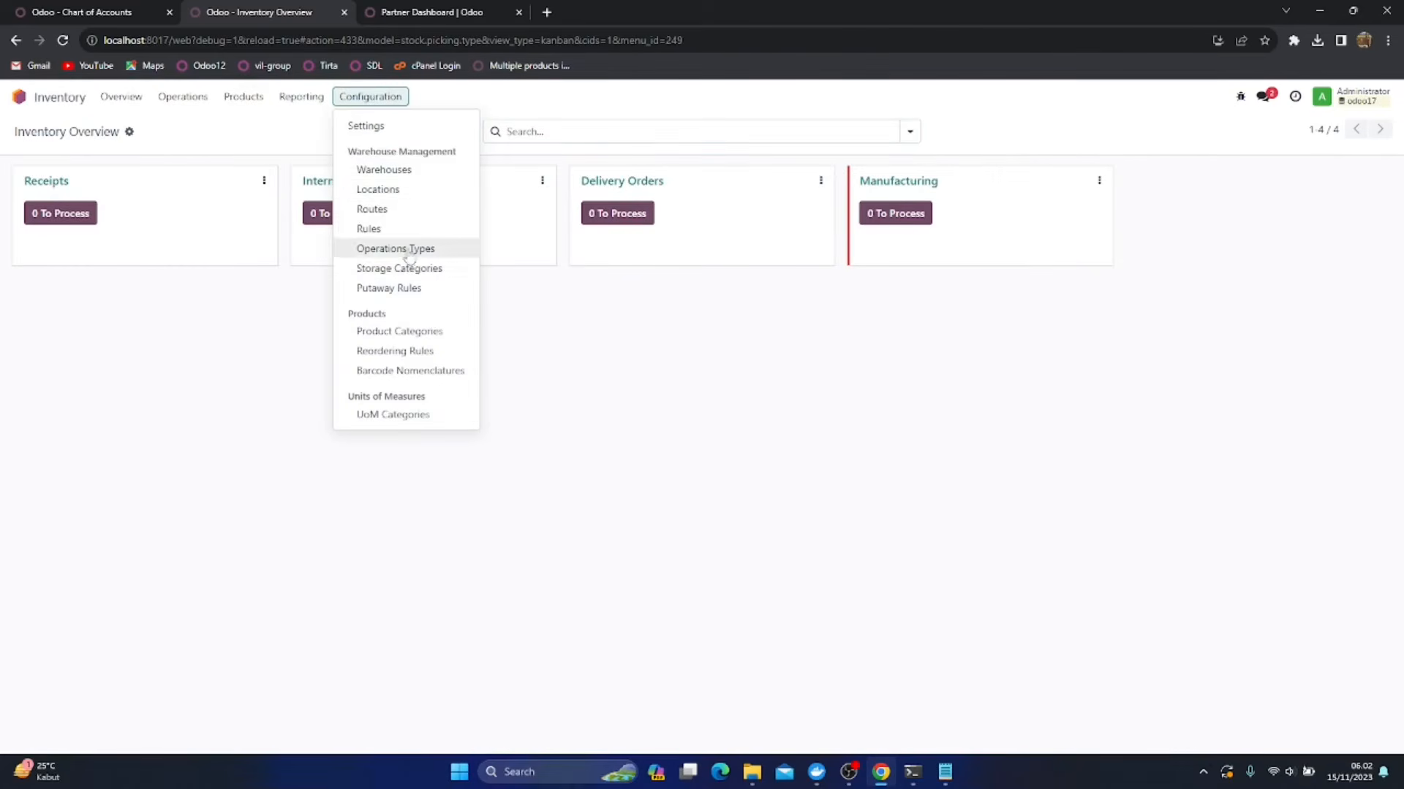
left_click(378, 191)
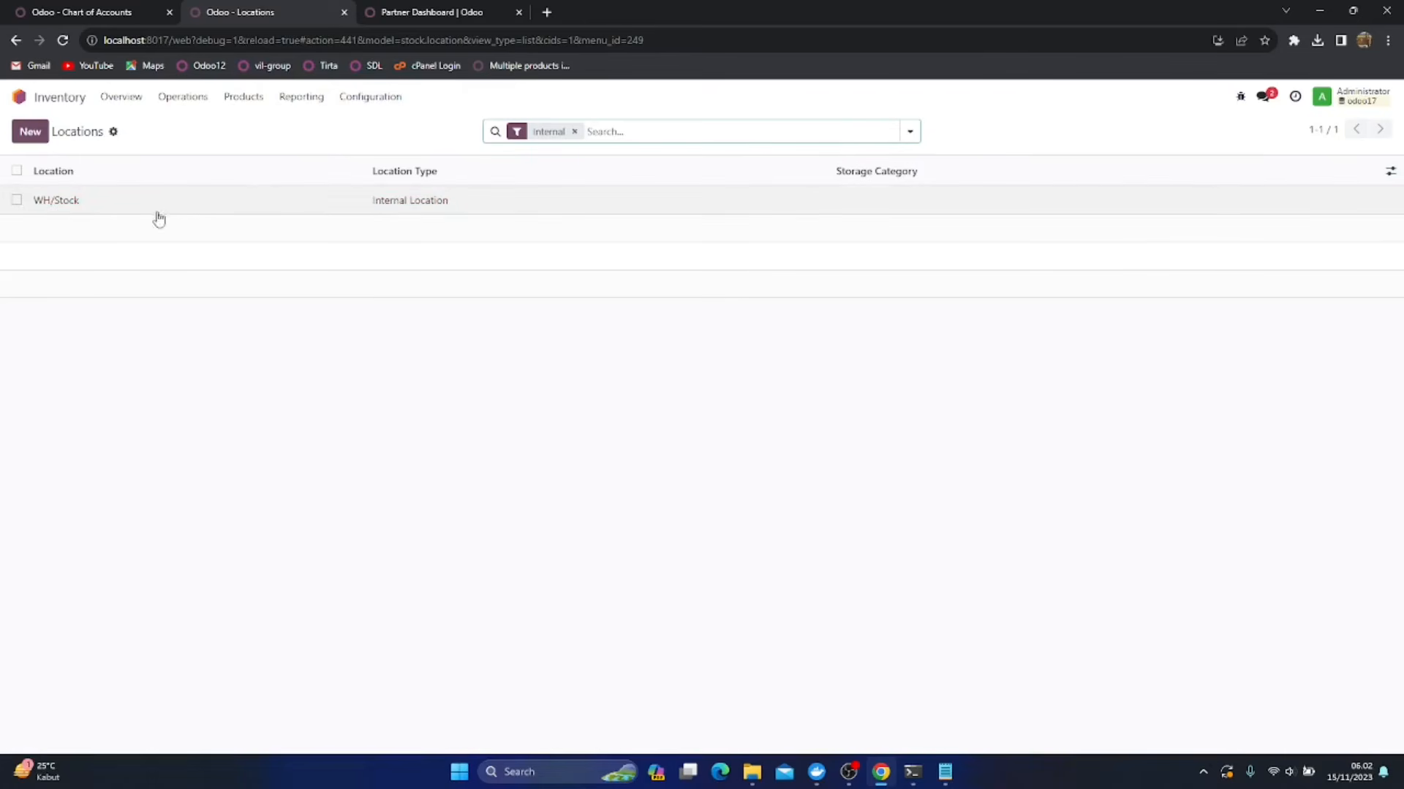
left_click(574, 132)
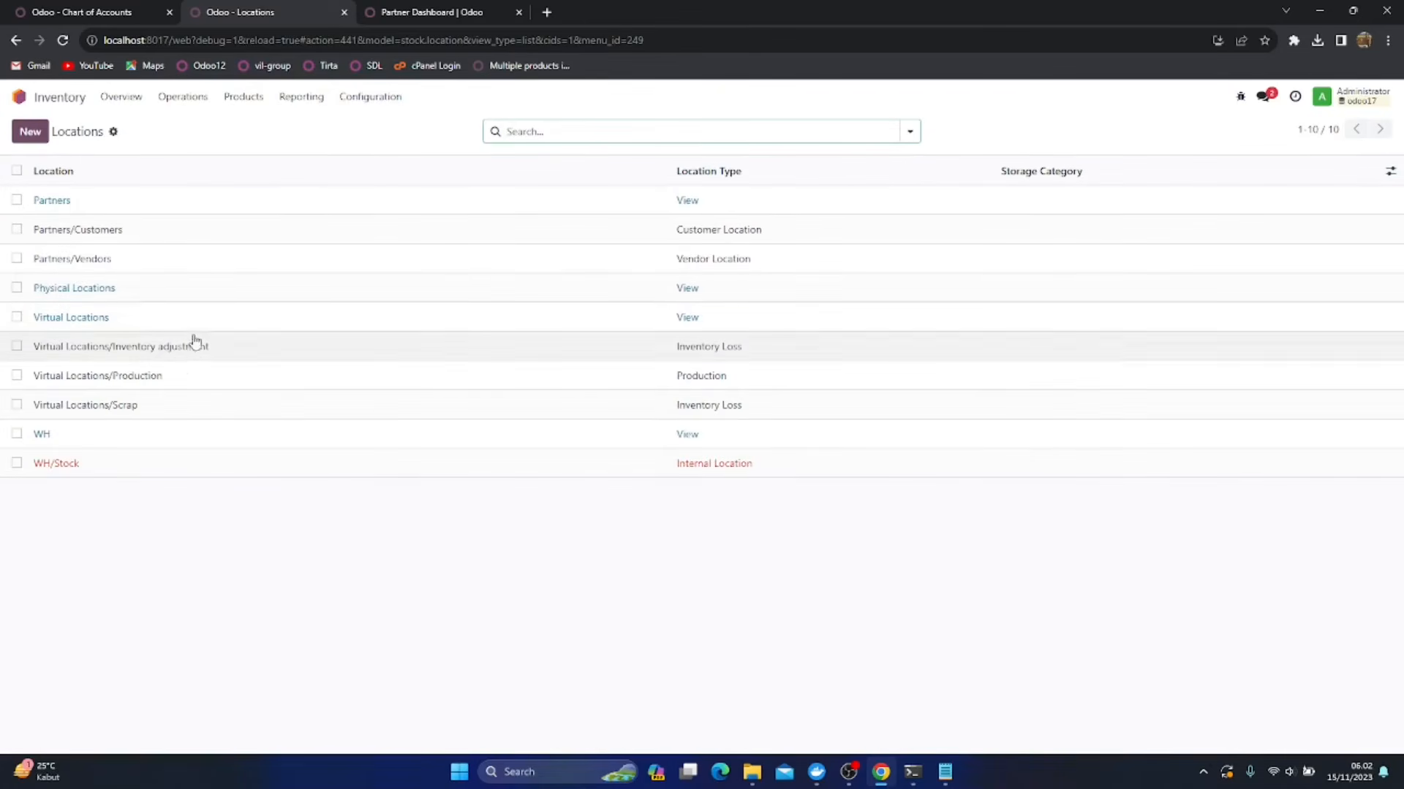
left_click(156, 381)
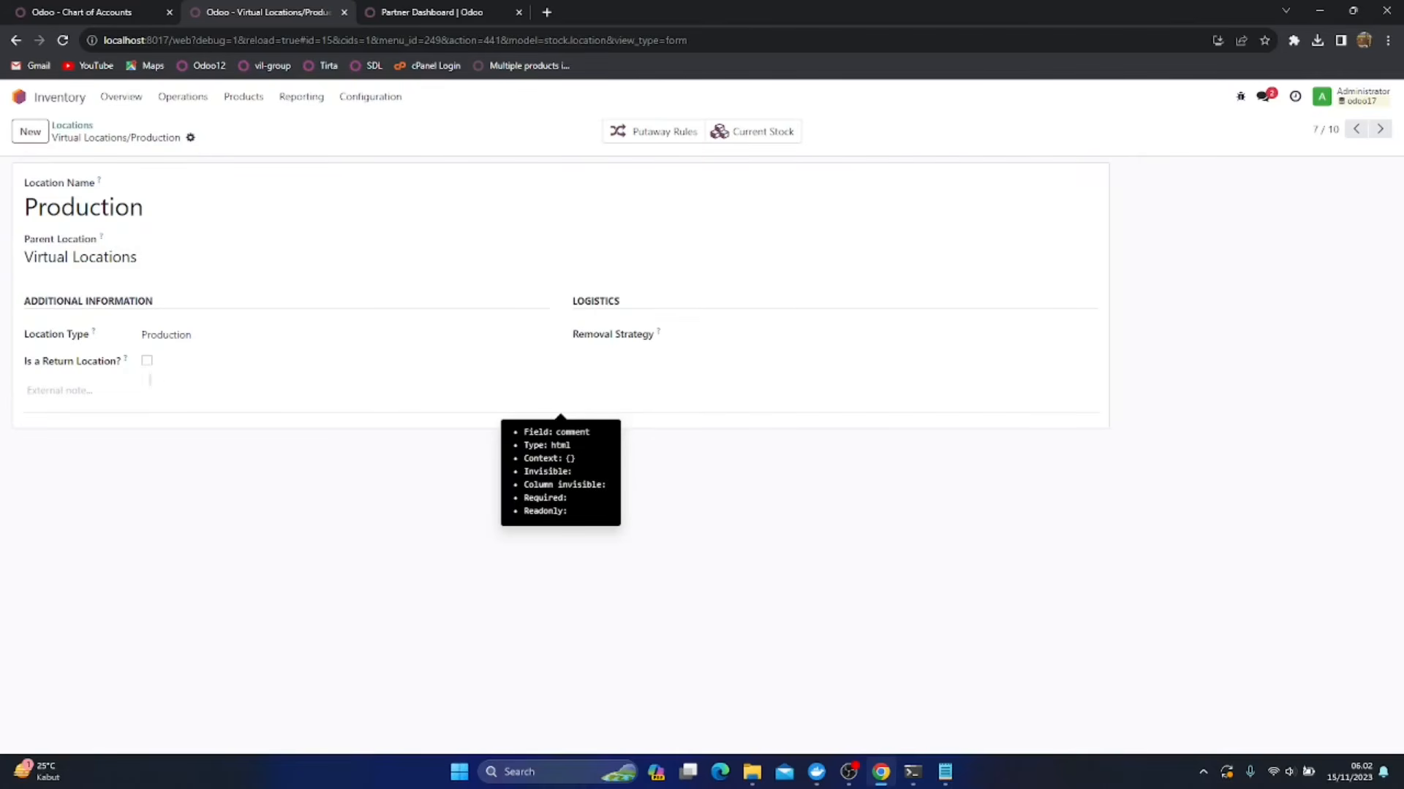
Check the Production location's putaway rules and current stock, and return to the location list
left_click(190, 139)
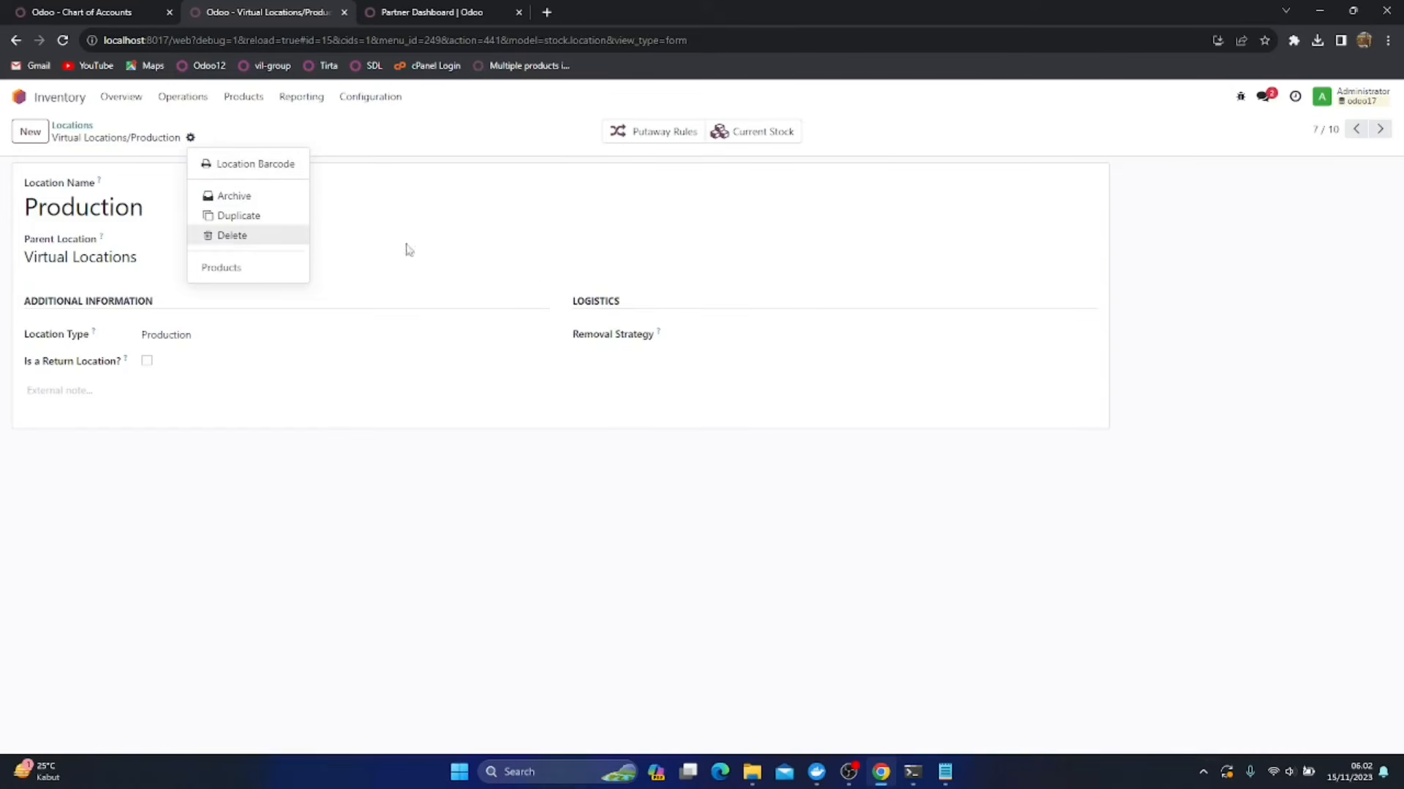
left_click(643, 434)
left_click(662, 131)
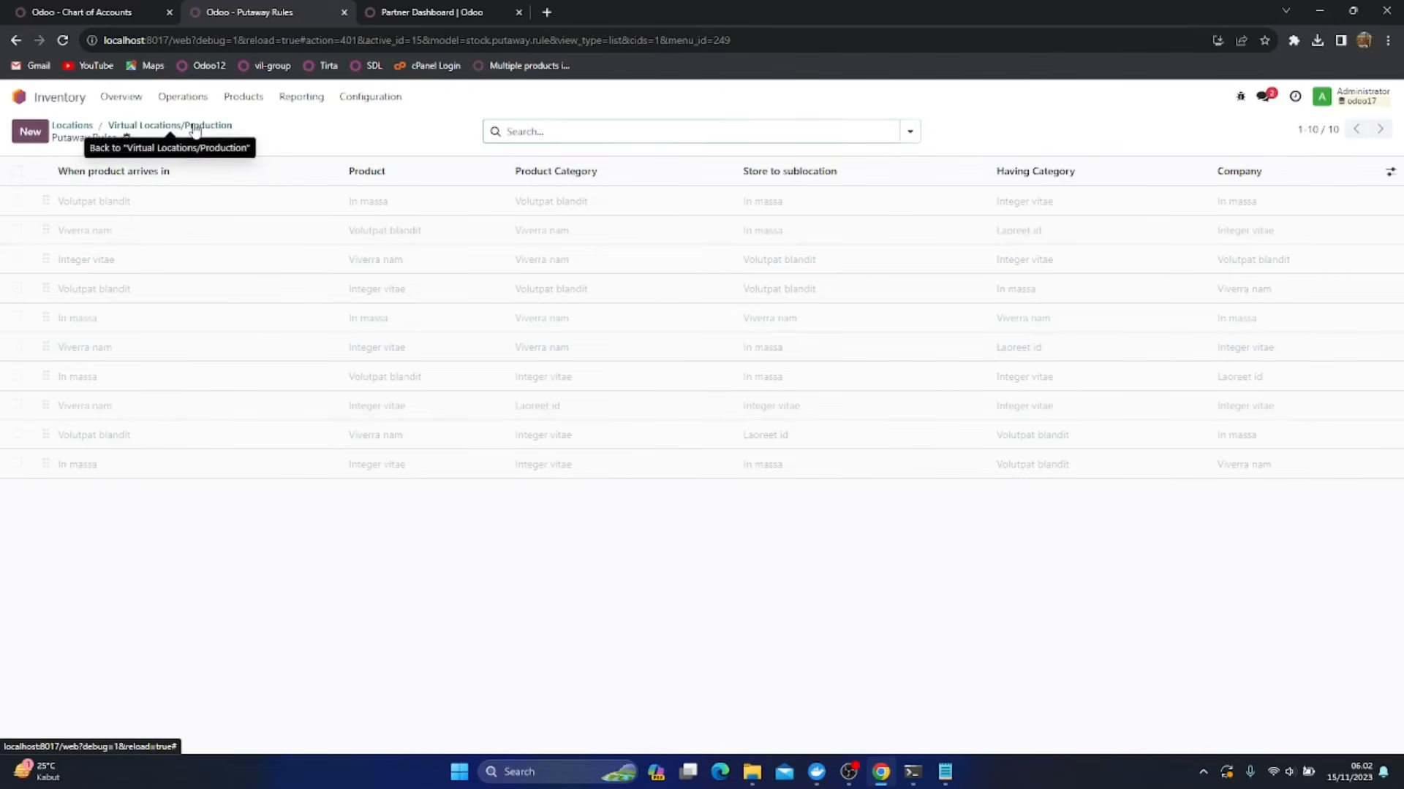
left_click(195, 129)
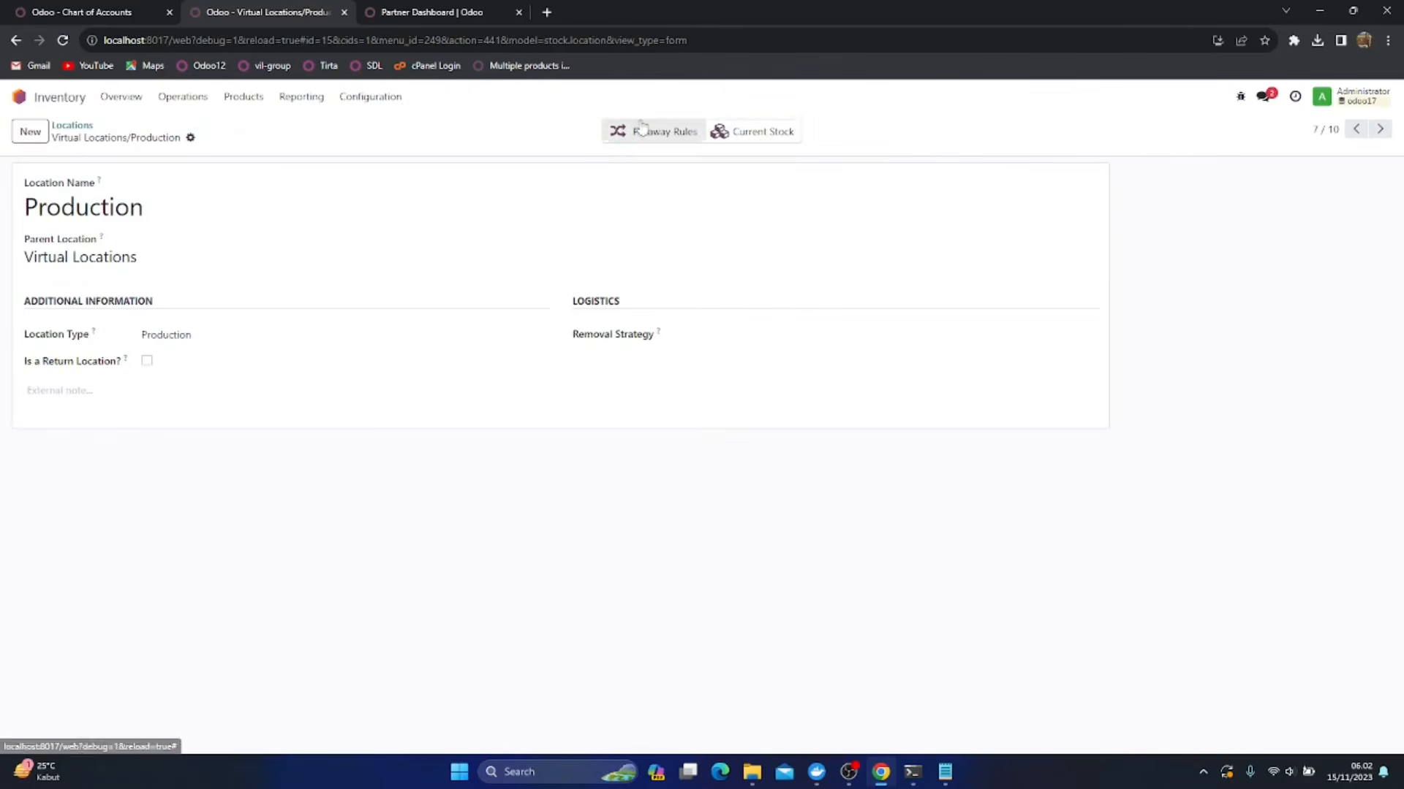
left_click(761, 139)
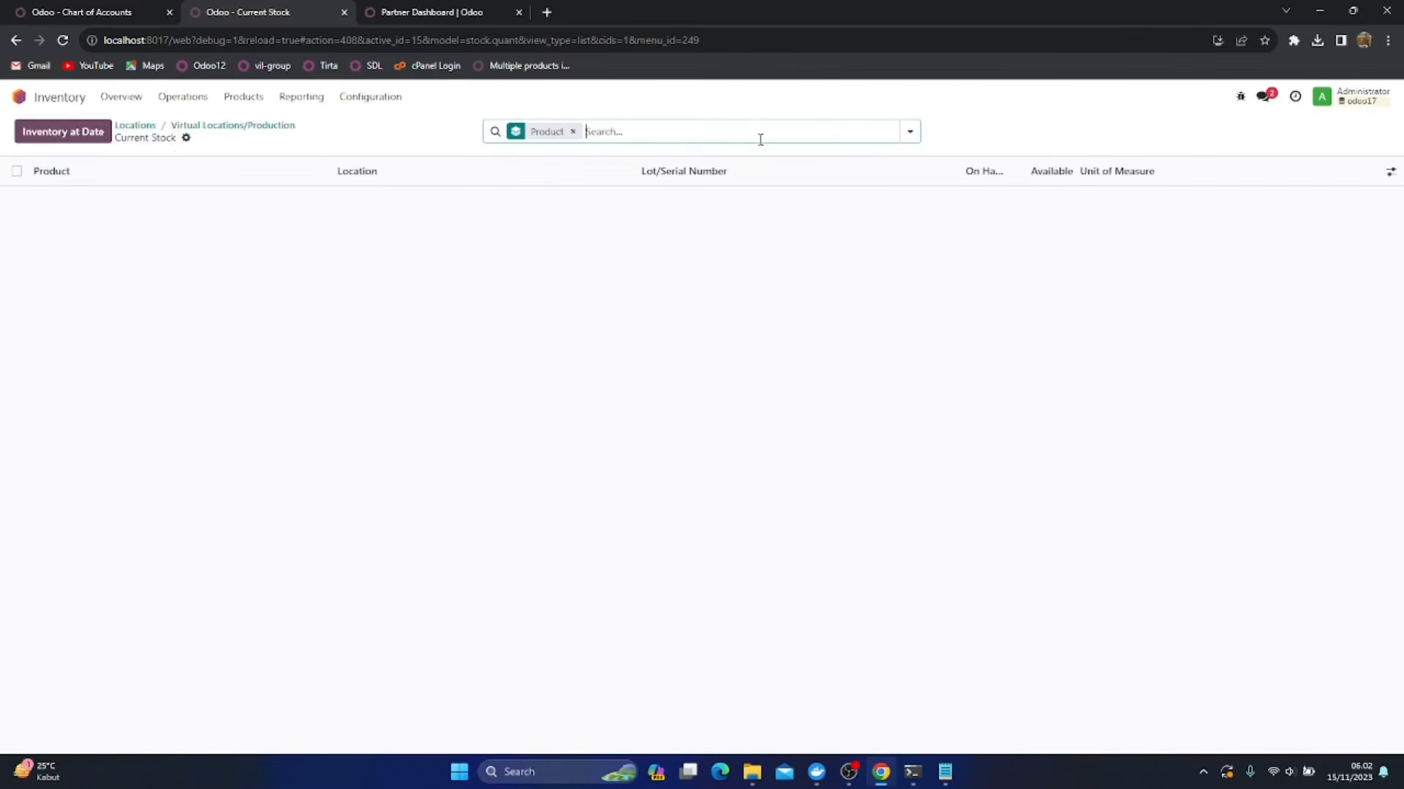
left_click(139, 126)
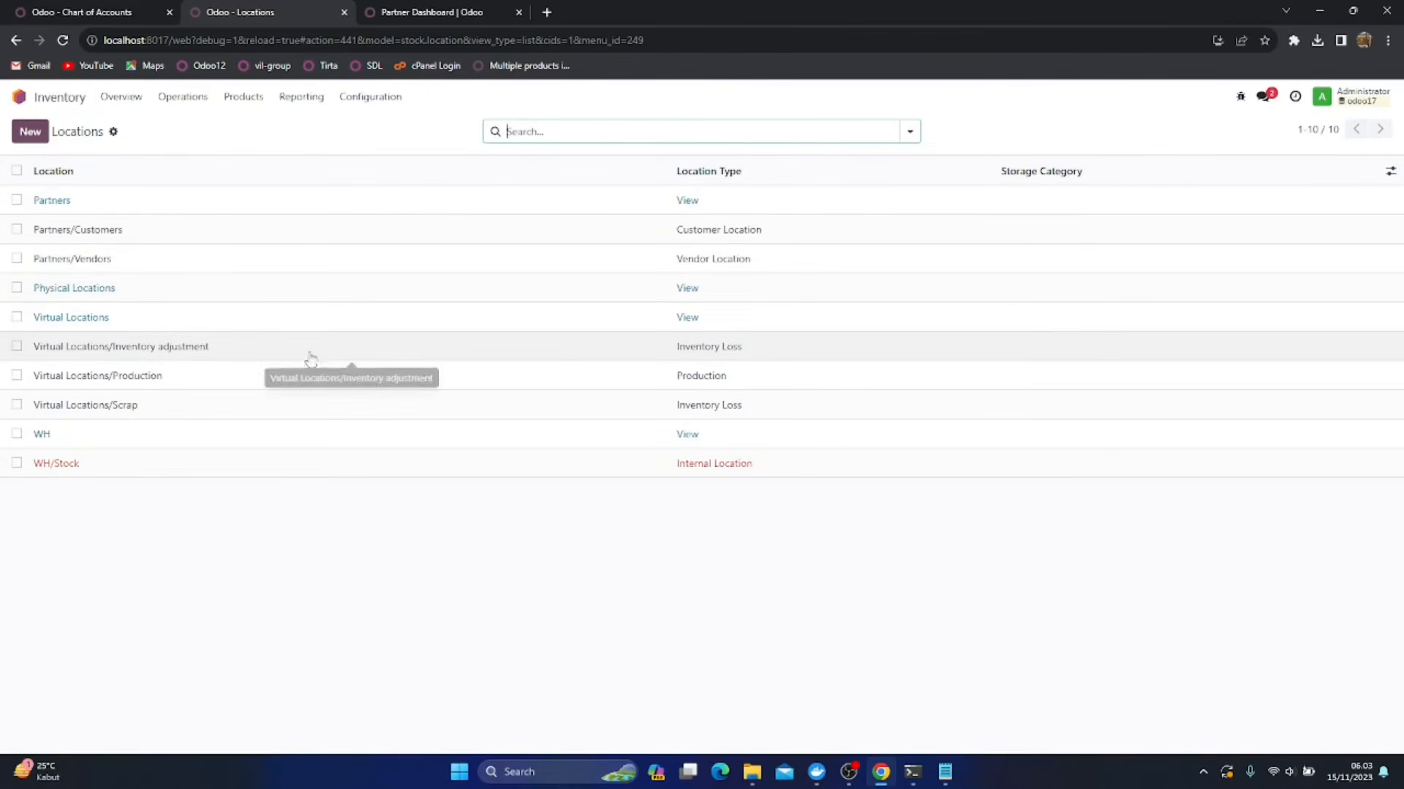
Try First In First Out (FIFO) as the removal strategy of the Virtual Locations/Inventory adjustment location, and discard the change
left_click(152, 377)
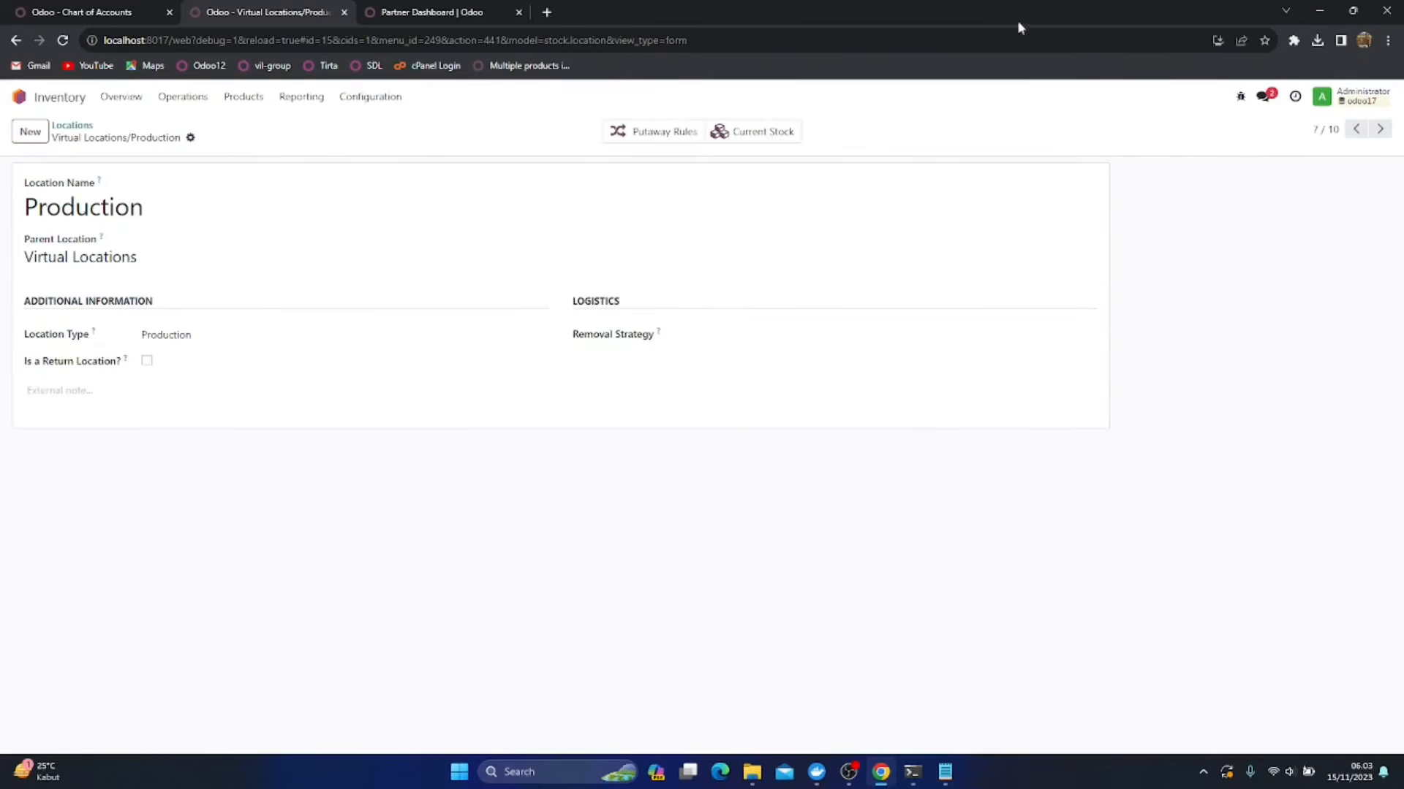
left_click(1354, 131)
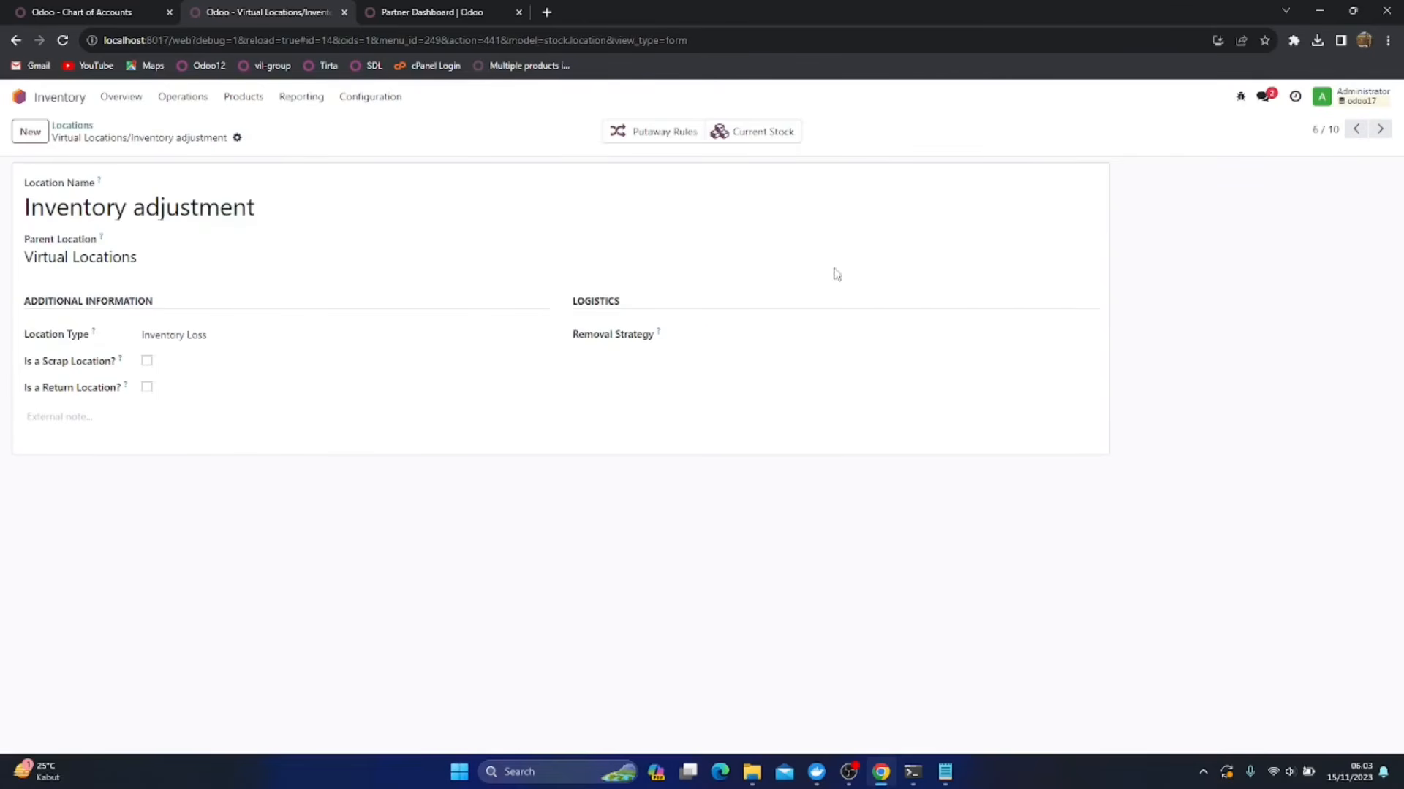
left_click(726, 337)
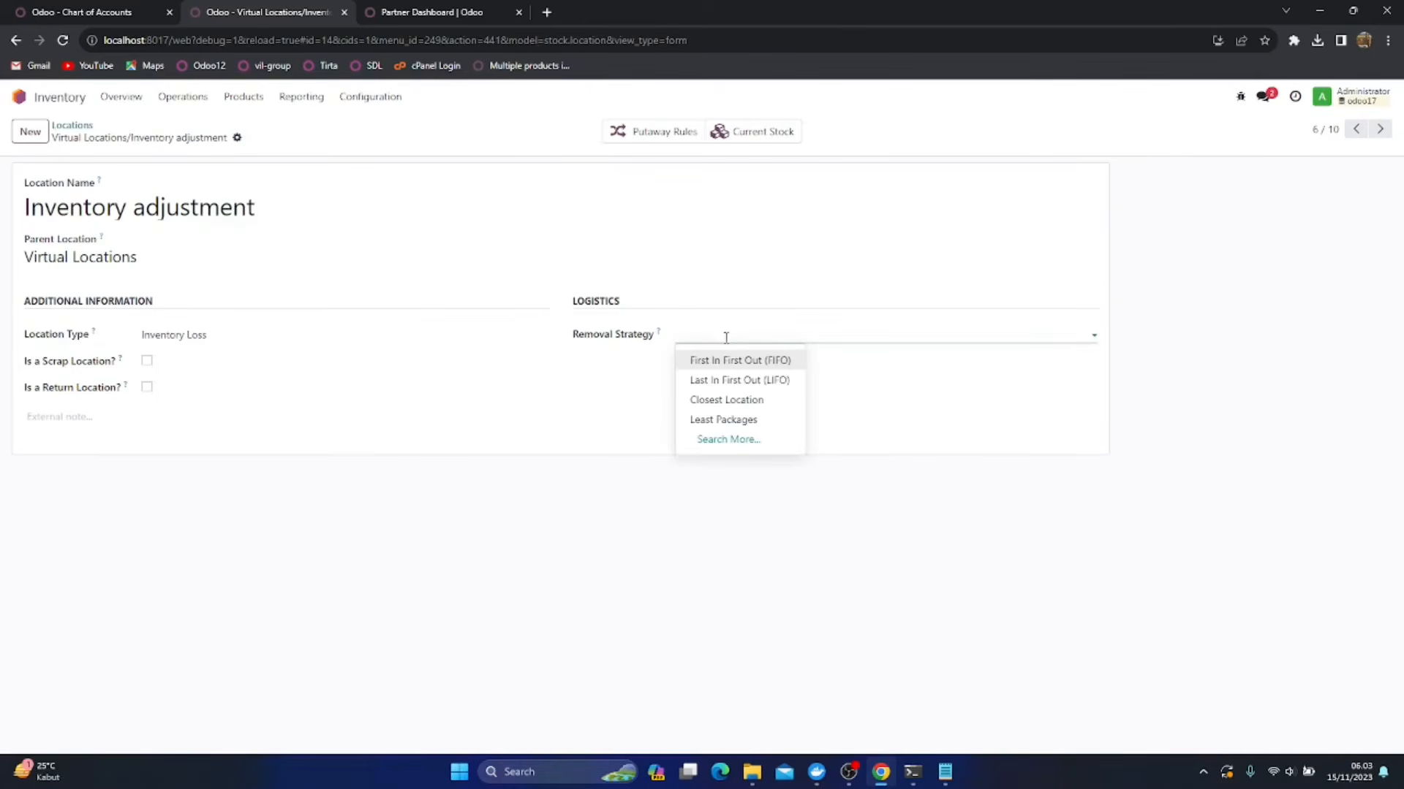
left_click(722, 361)
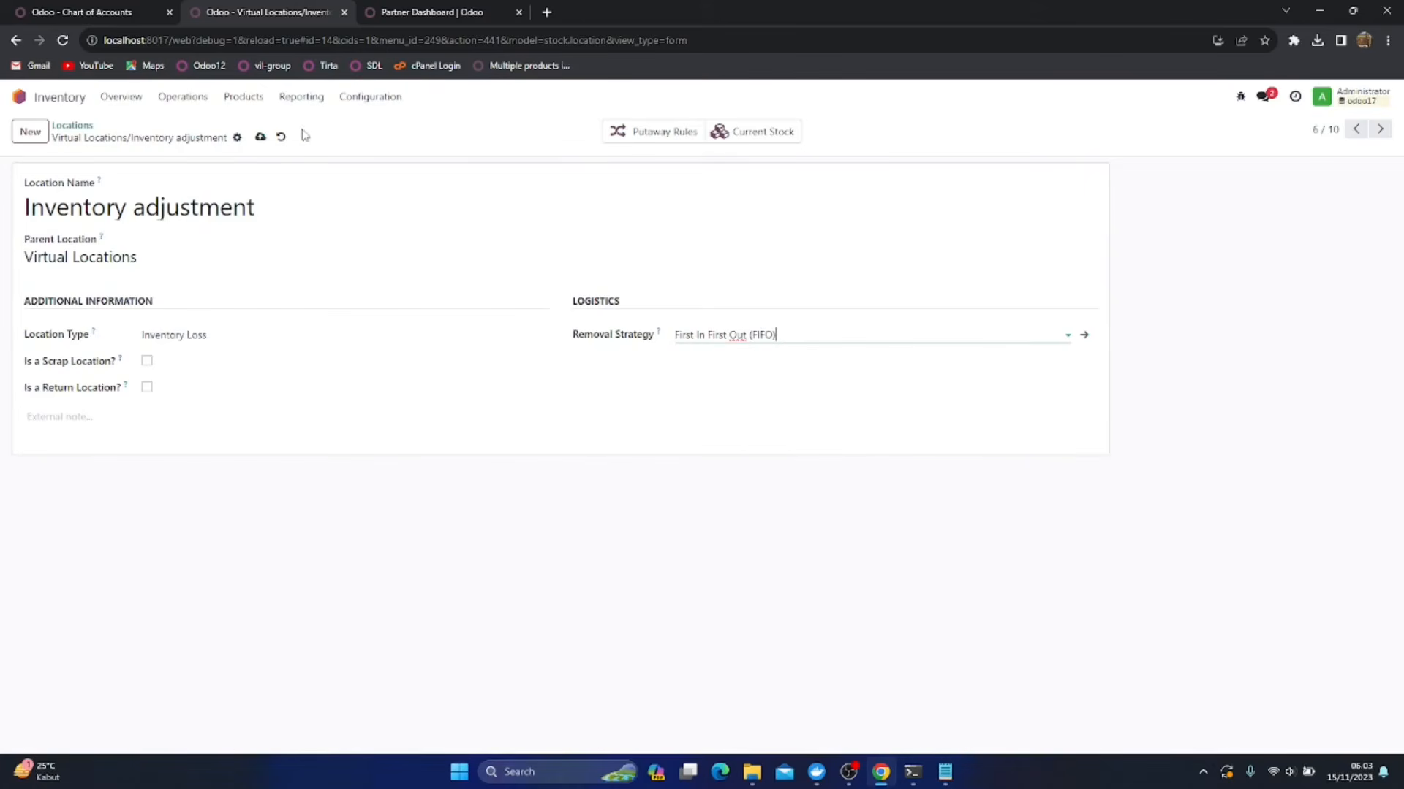
left_click(280, 137)
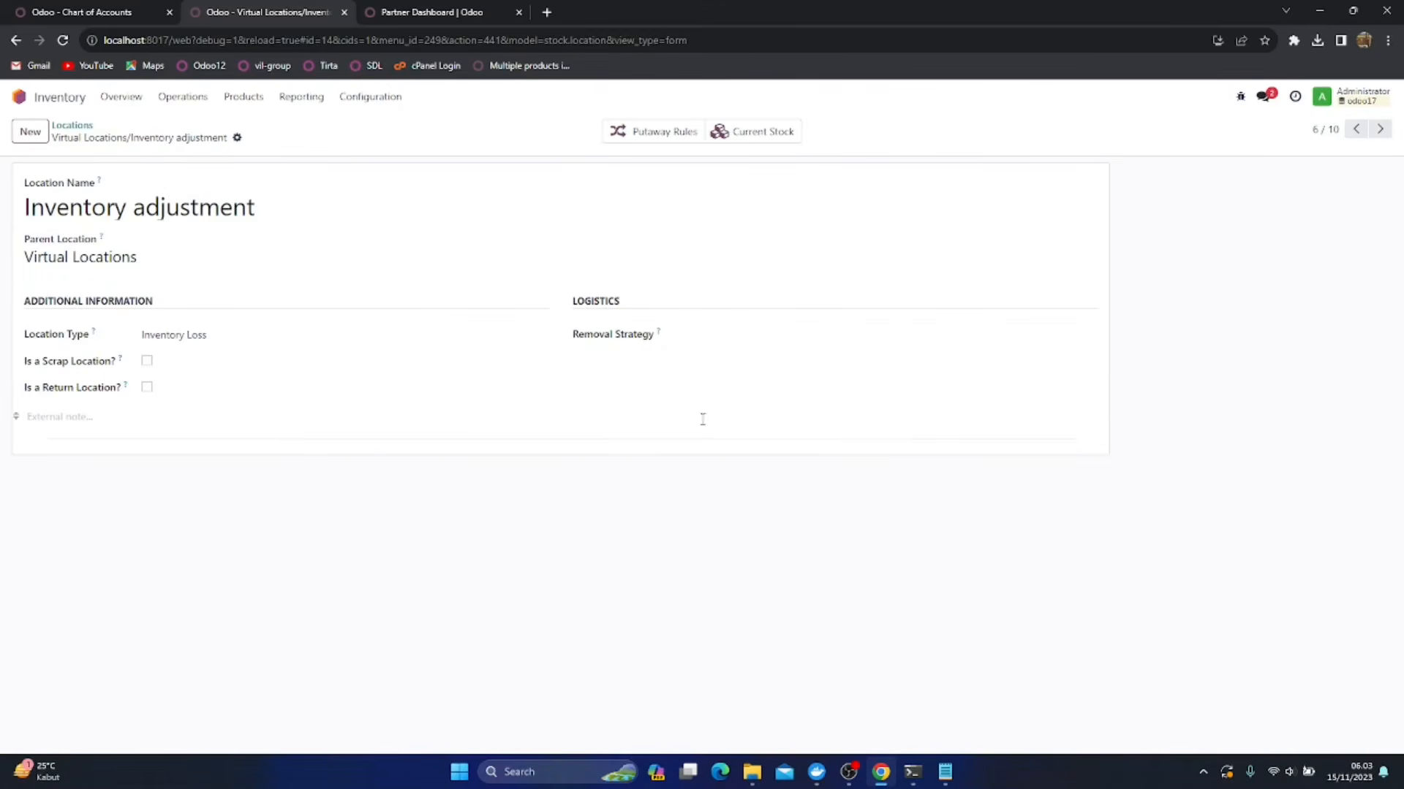
mouse_move(607, 417)
List the Inventory product categories and open Persediaan Makanan Olahan
left_click(373, 101)
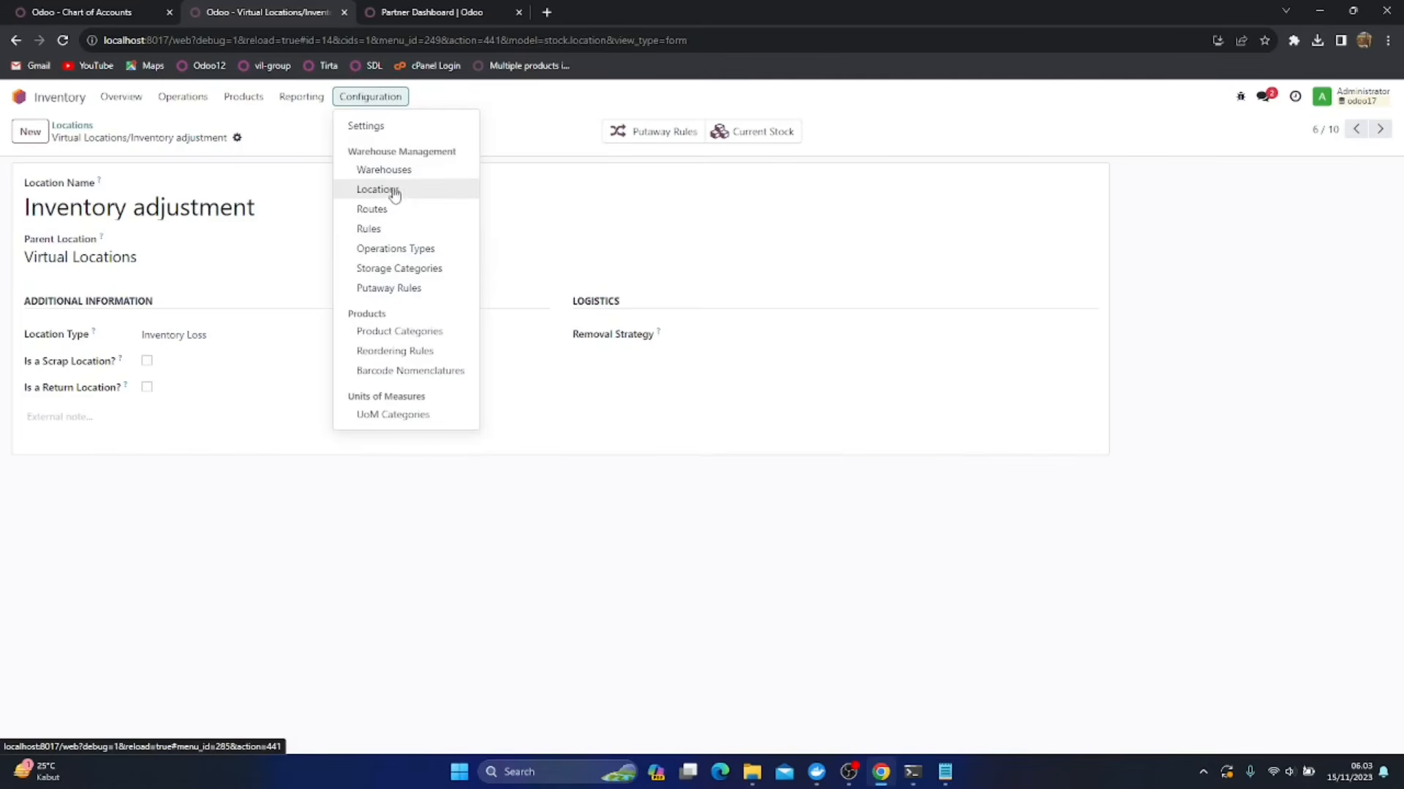
left_click(412, 331)
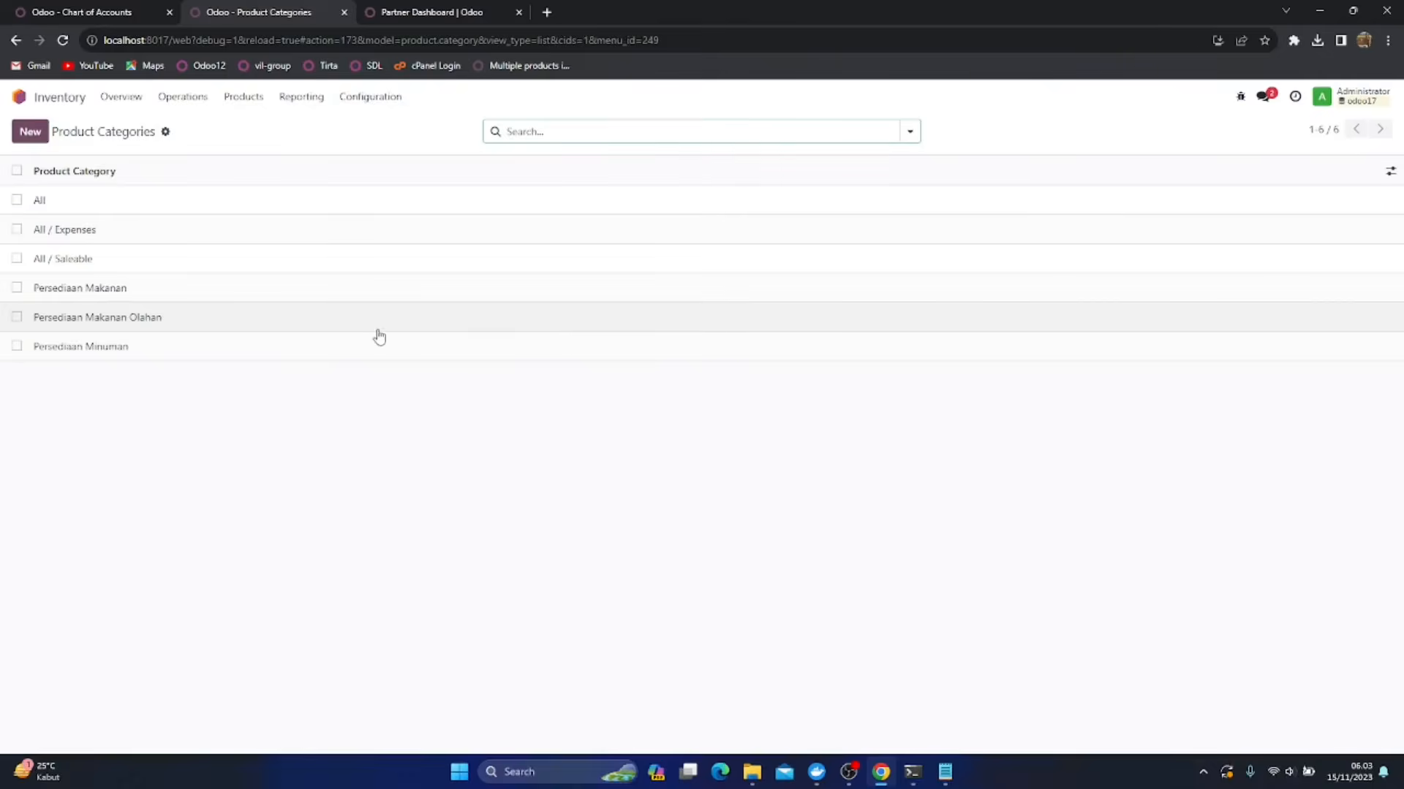
left_click(341, 322)
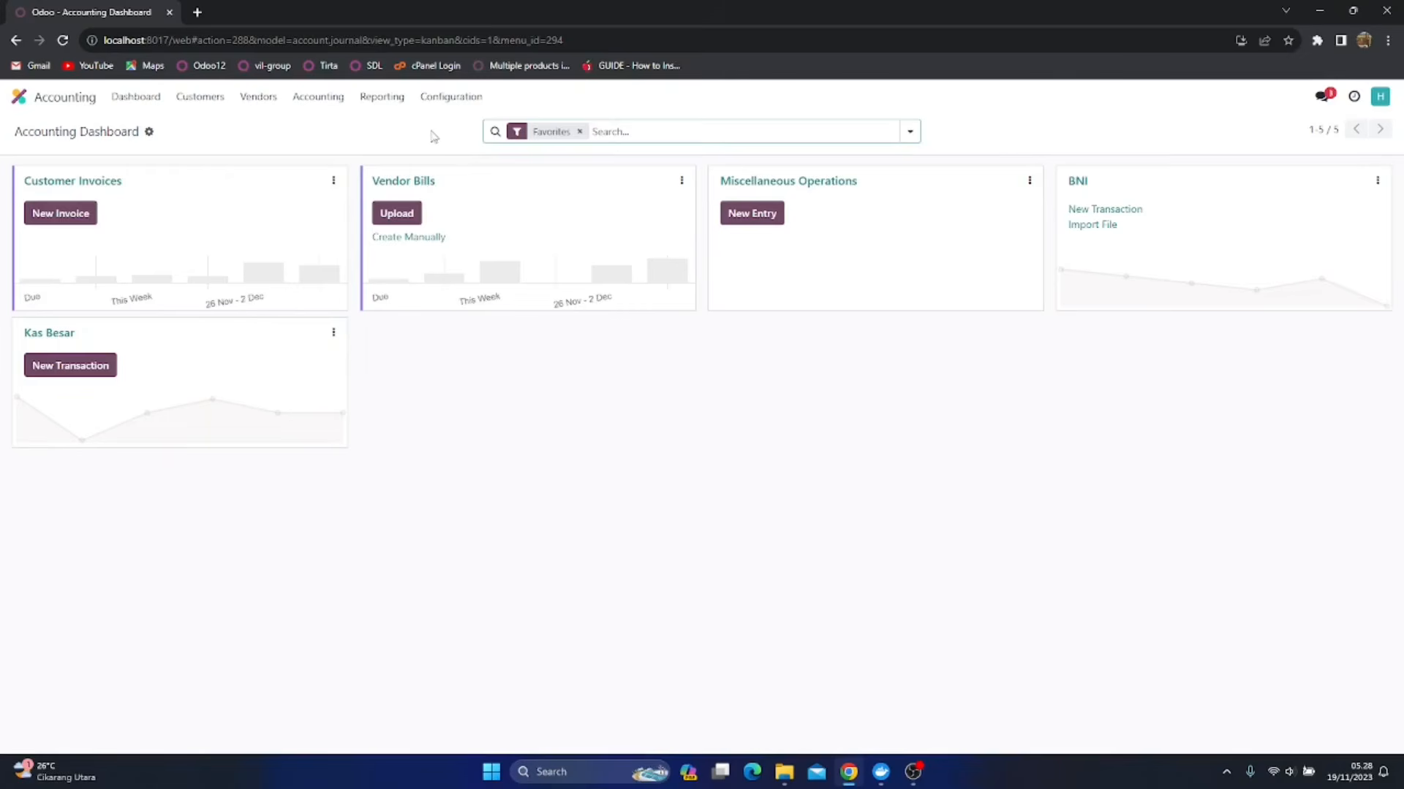
Open the Accounting settings and examine the Automatic Accounting options and default accounts under Stock Valuation
left_click(428, 107)
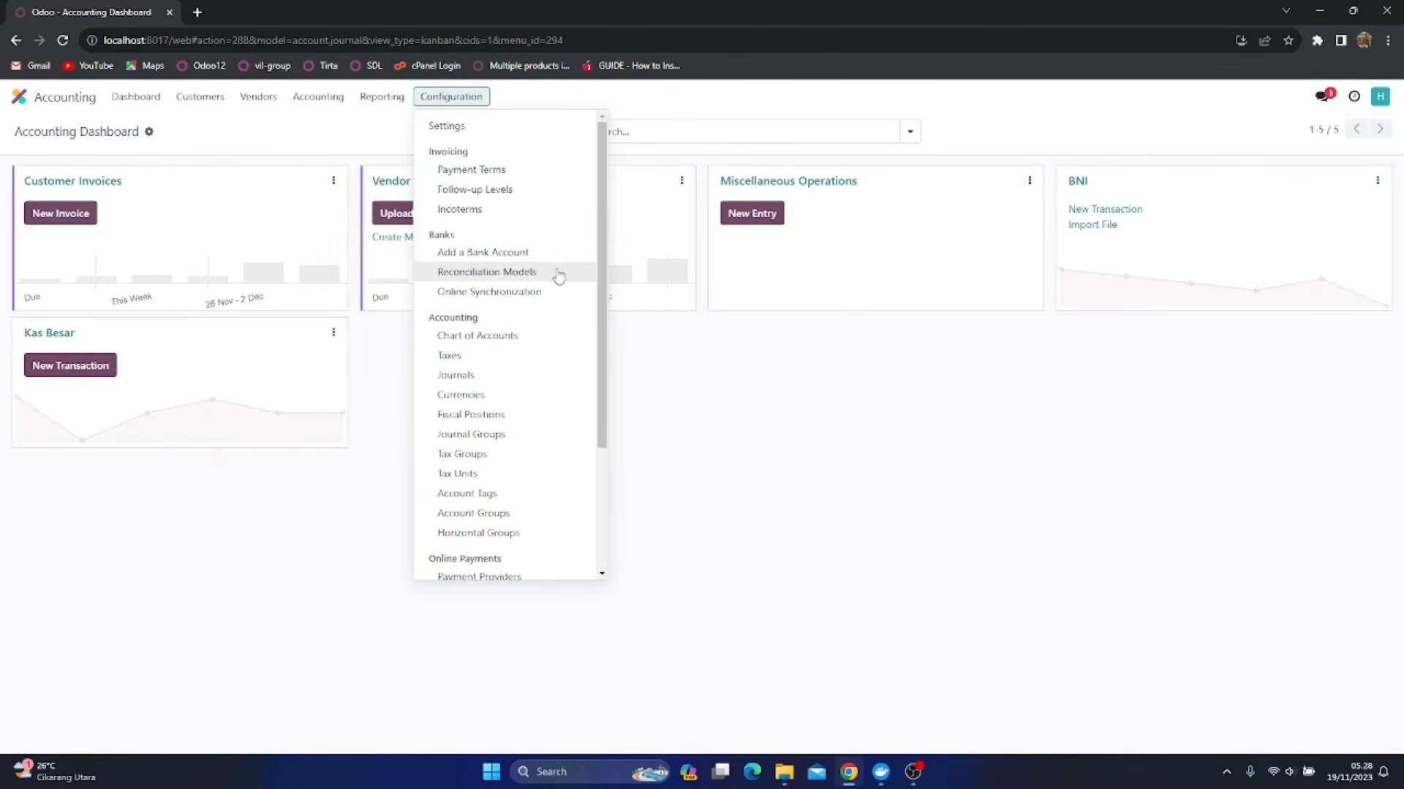
left_click(758, 409)
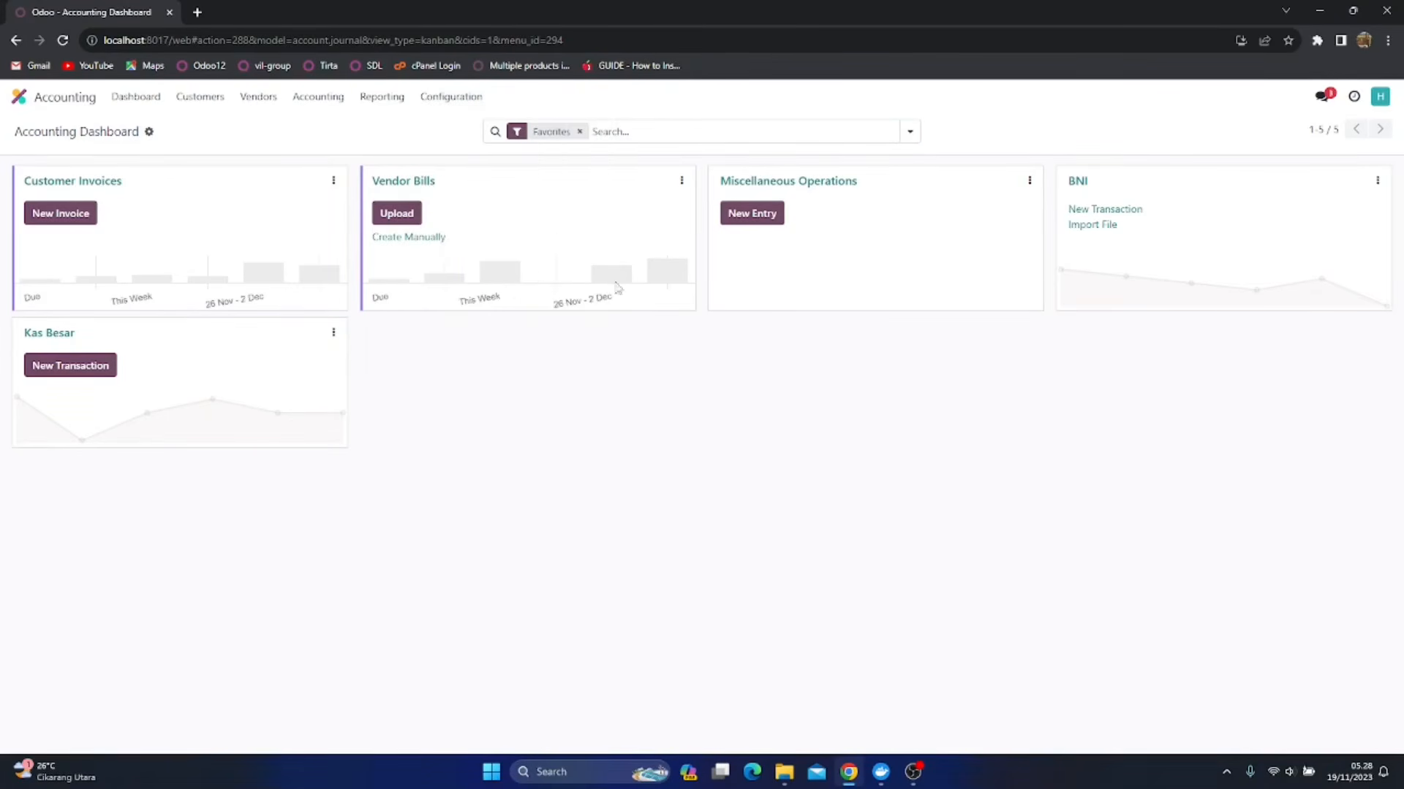
left_click(439, 102)
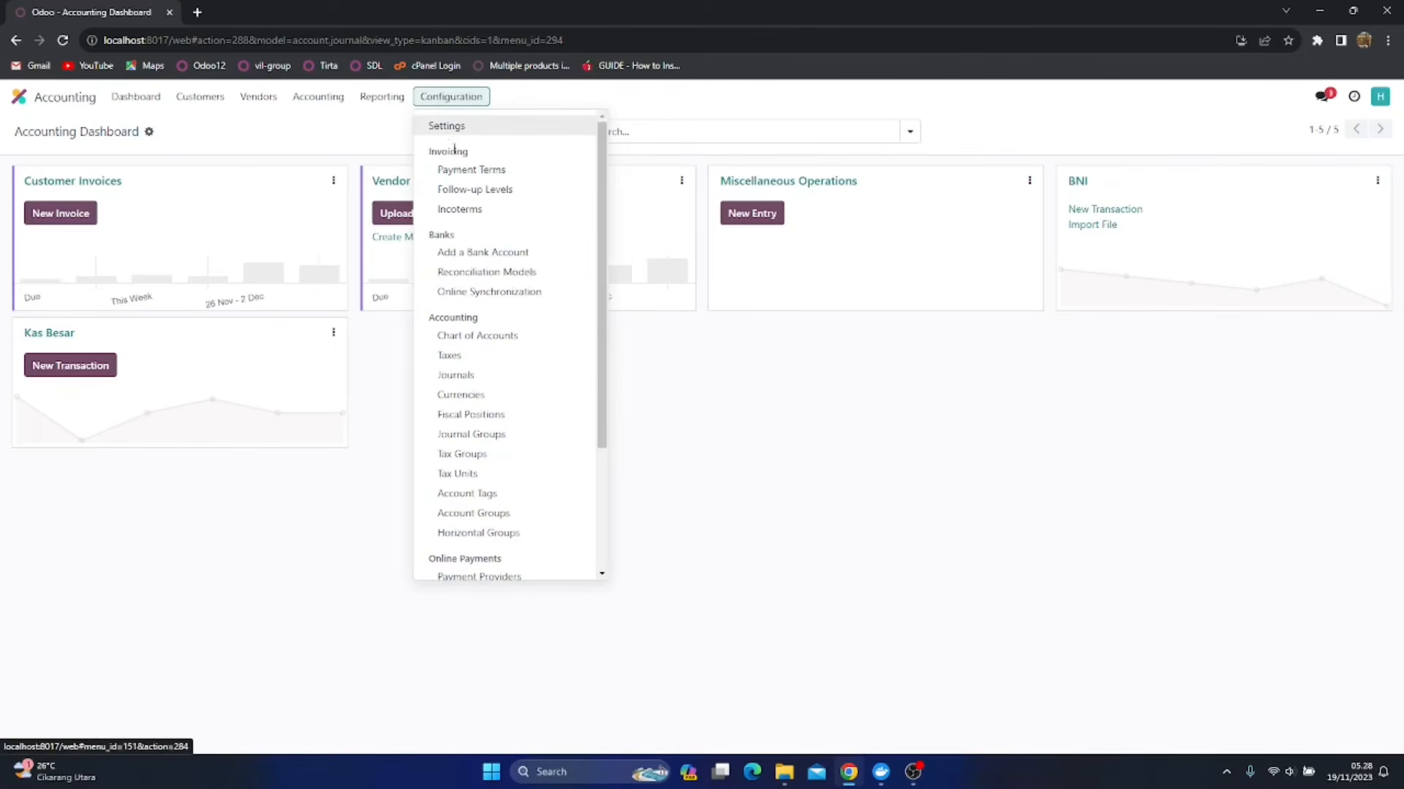
left_click(448, 128)
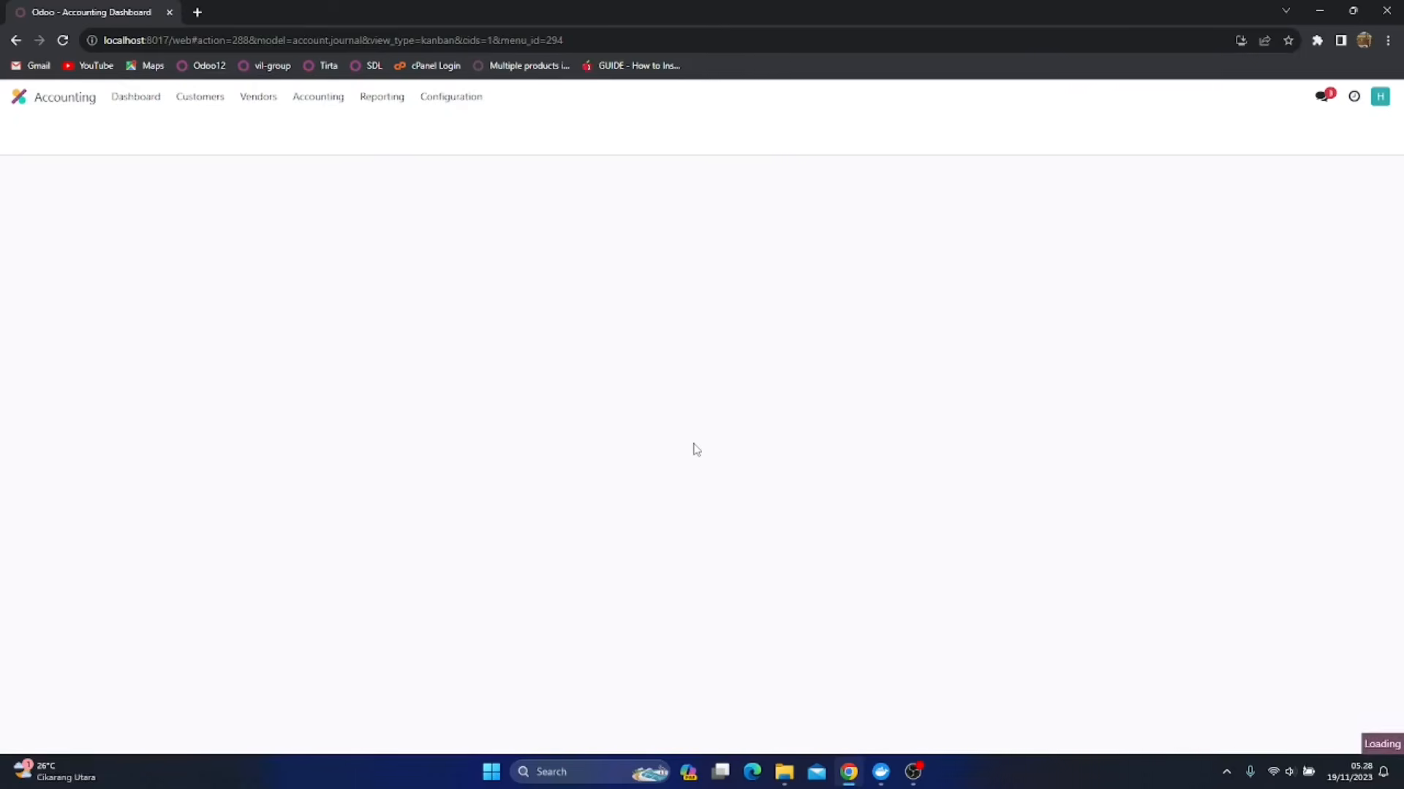
scroll(695, 448, "down", 20)
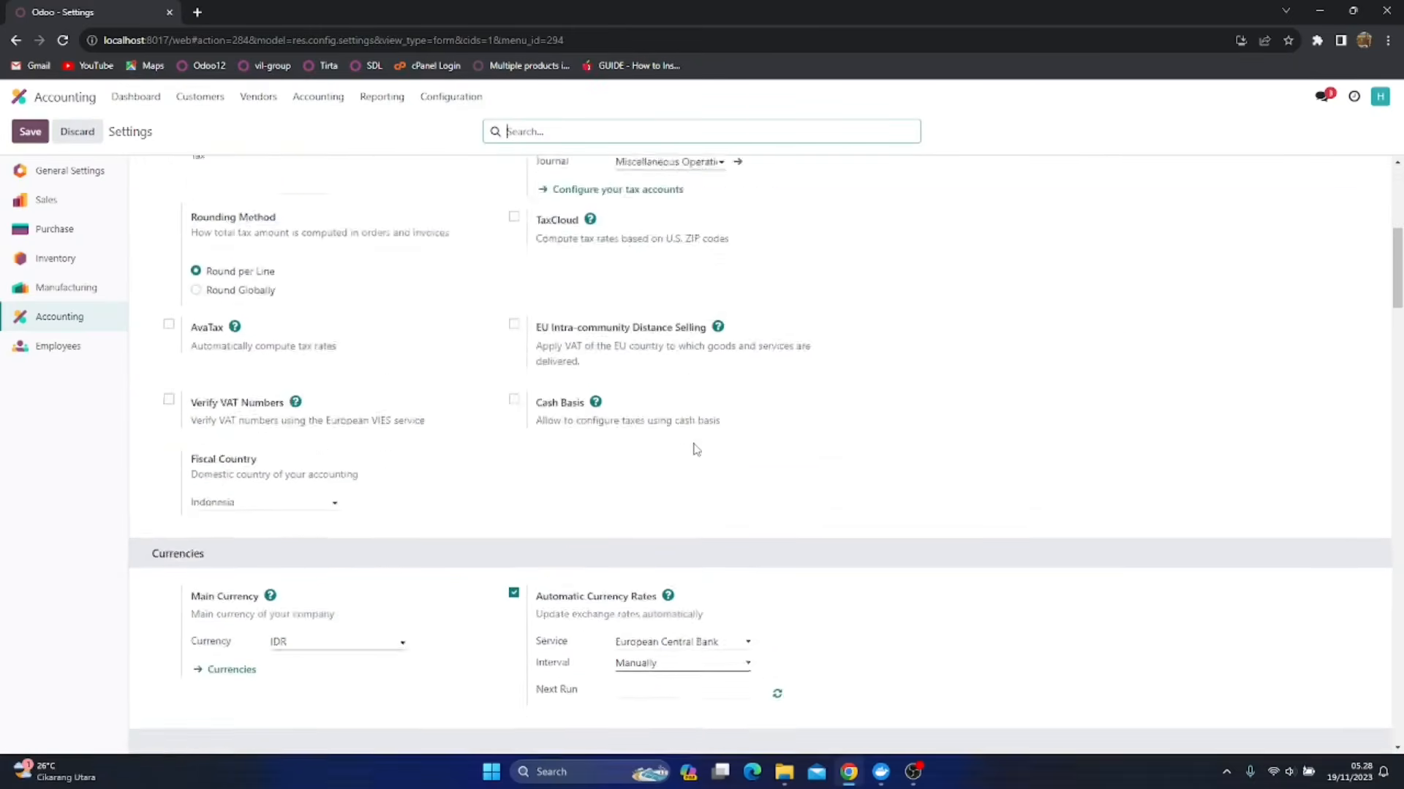
scroll(695, 444, "down", 15)
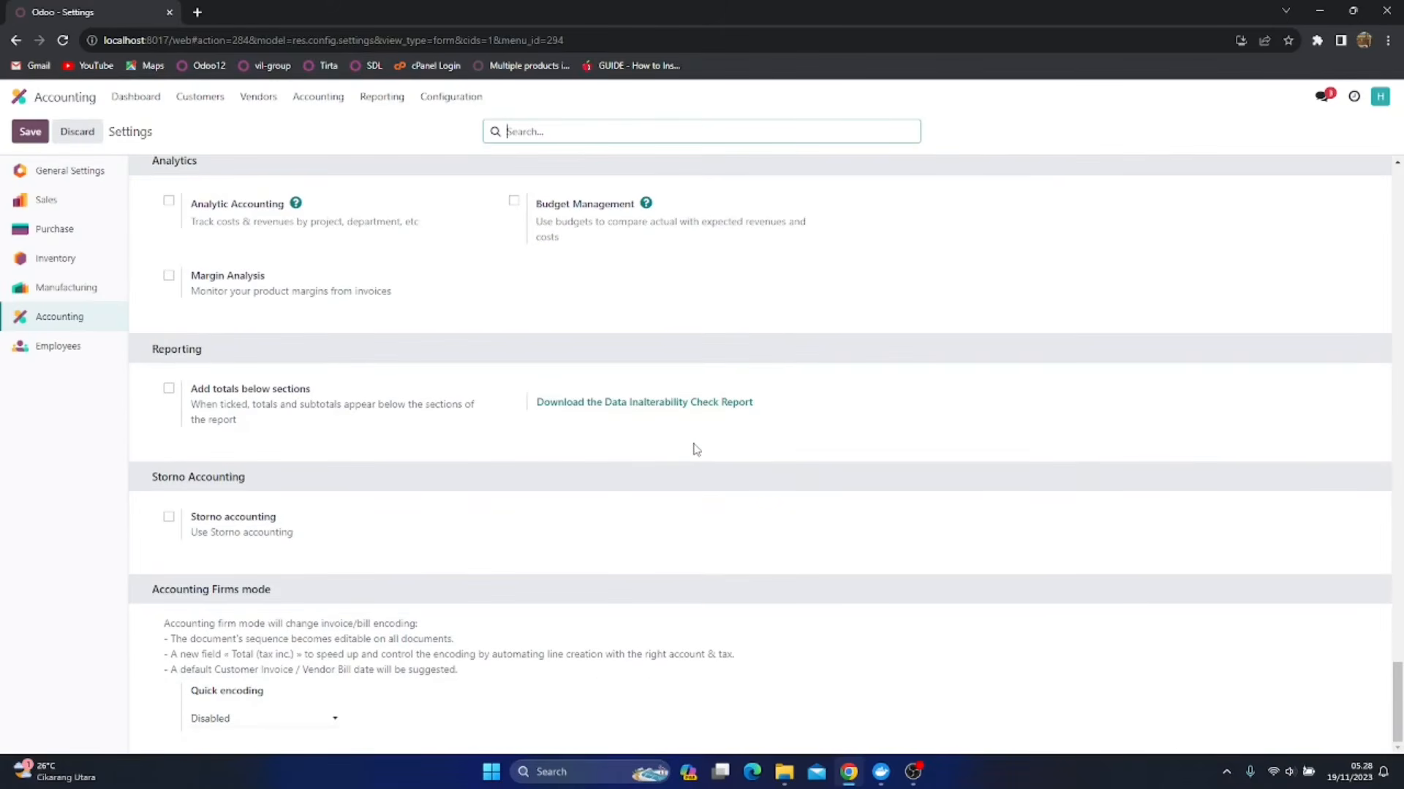
scroll(696, 448, "up", 5)
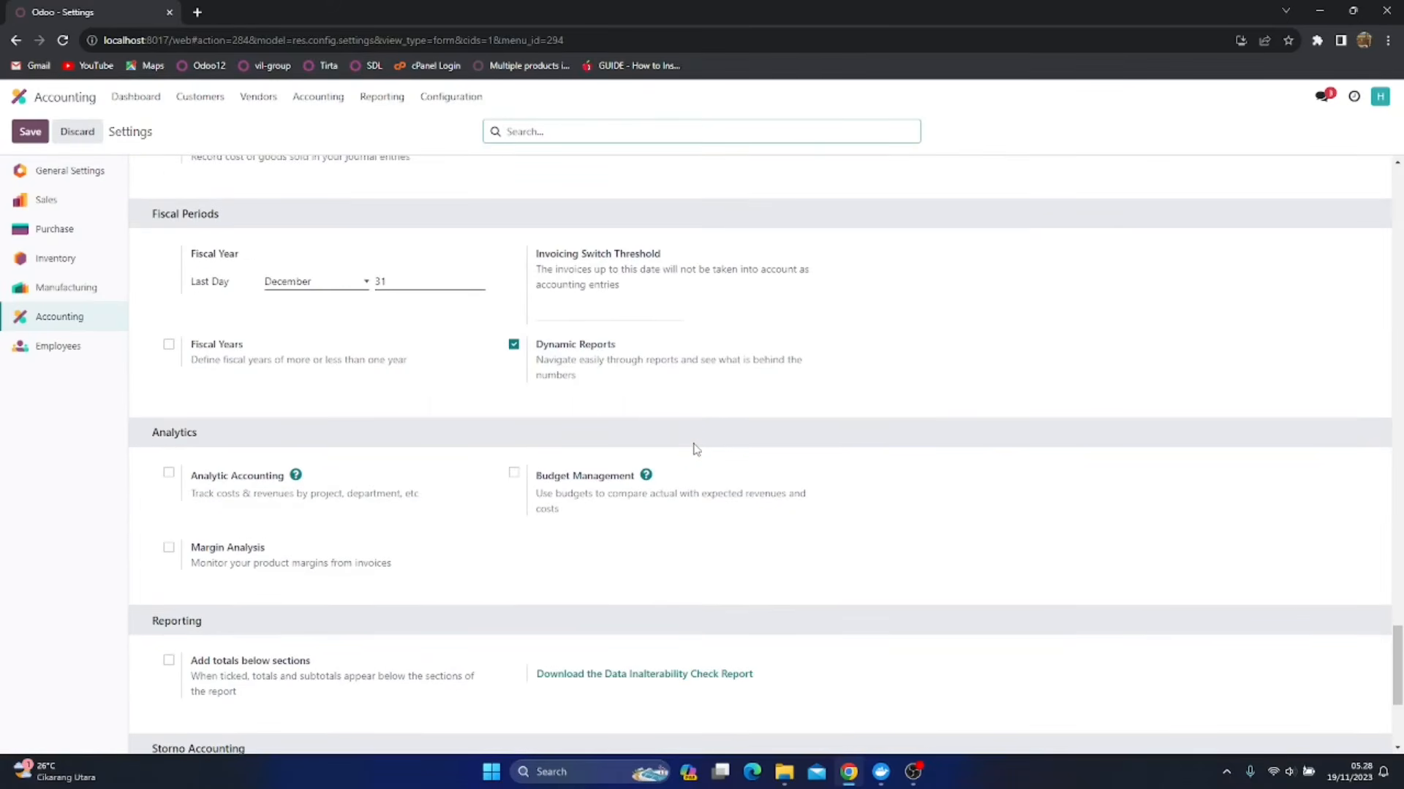
scroll(695, 448, "up", 6)
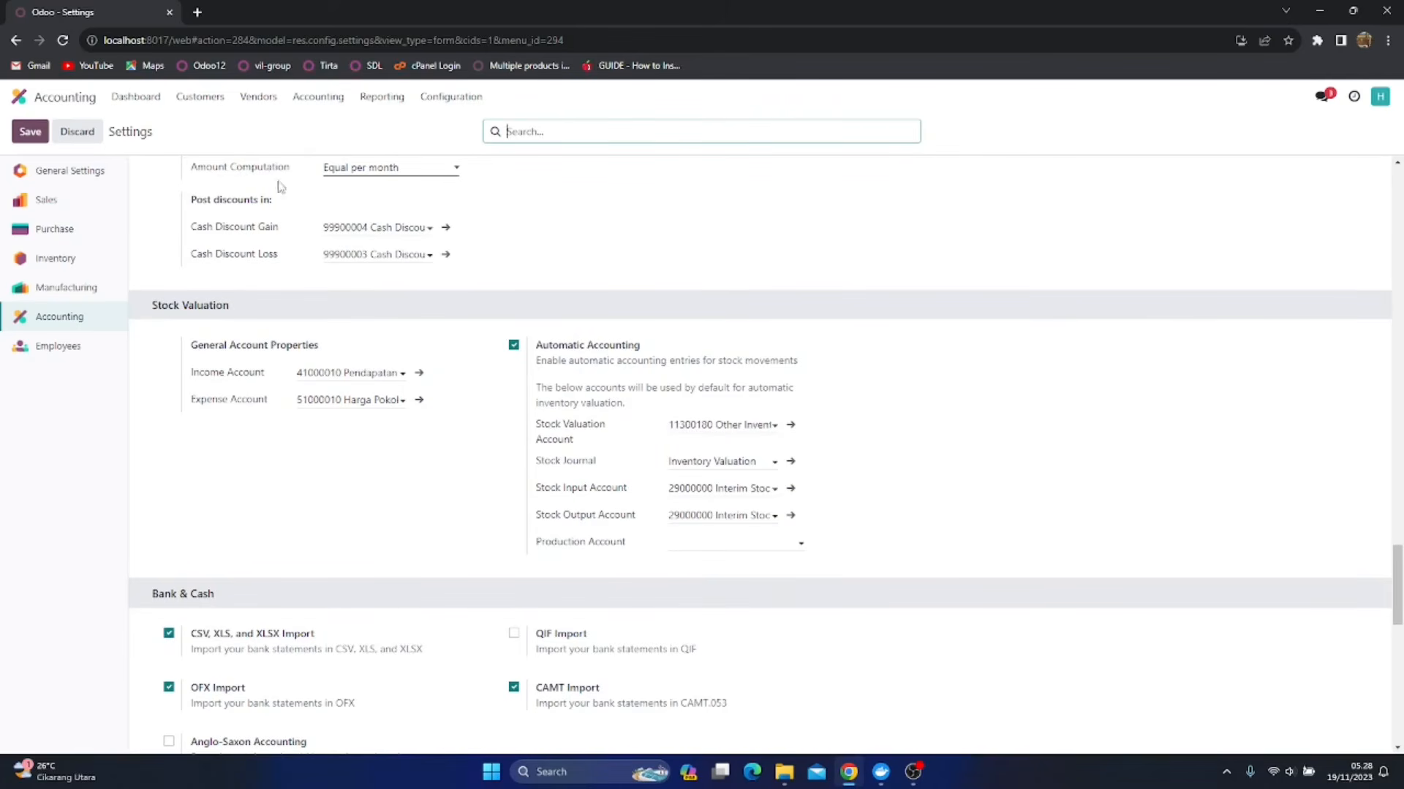
In a second browser tab, go to Inventory's product categories and open Persediaan Makanan
left_click(325, 100)
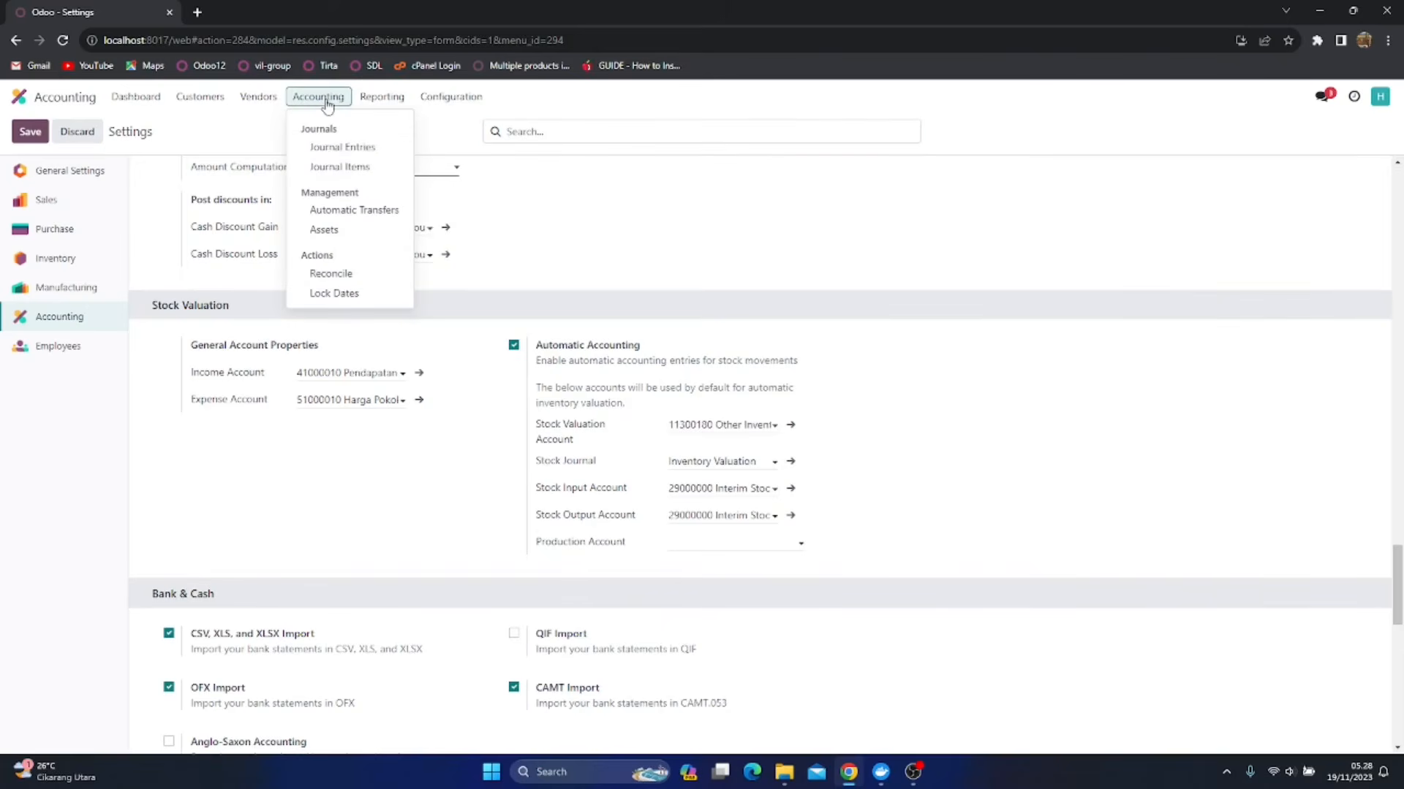
right_click(328, 156)
left_click(368, 160)
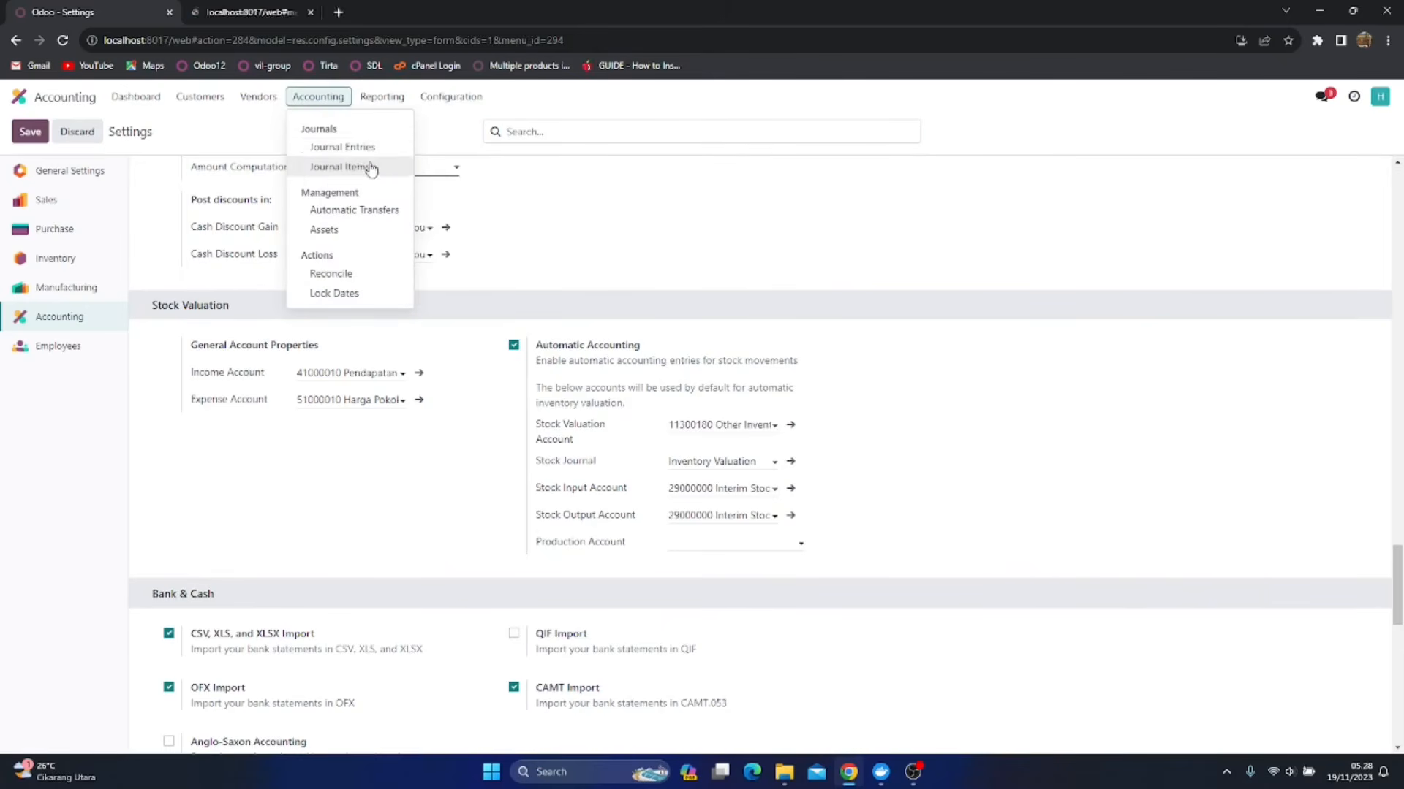
left_click(251, 8)
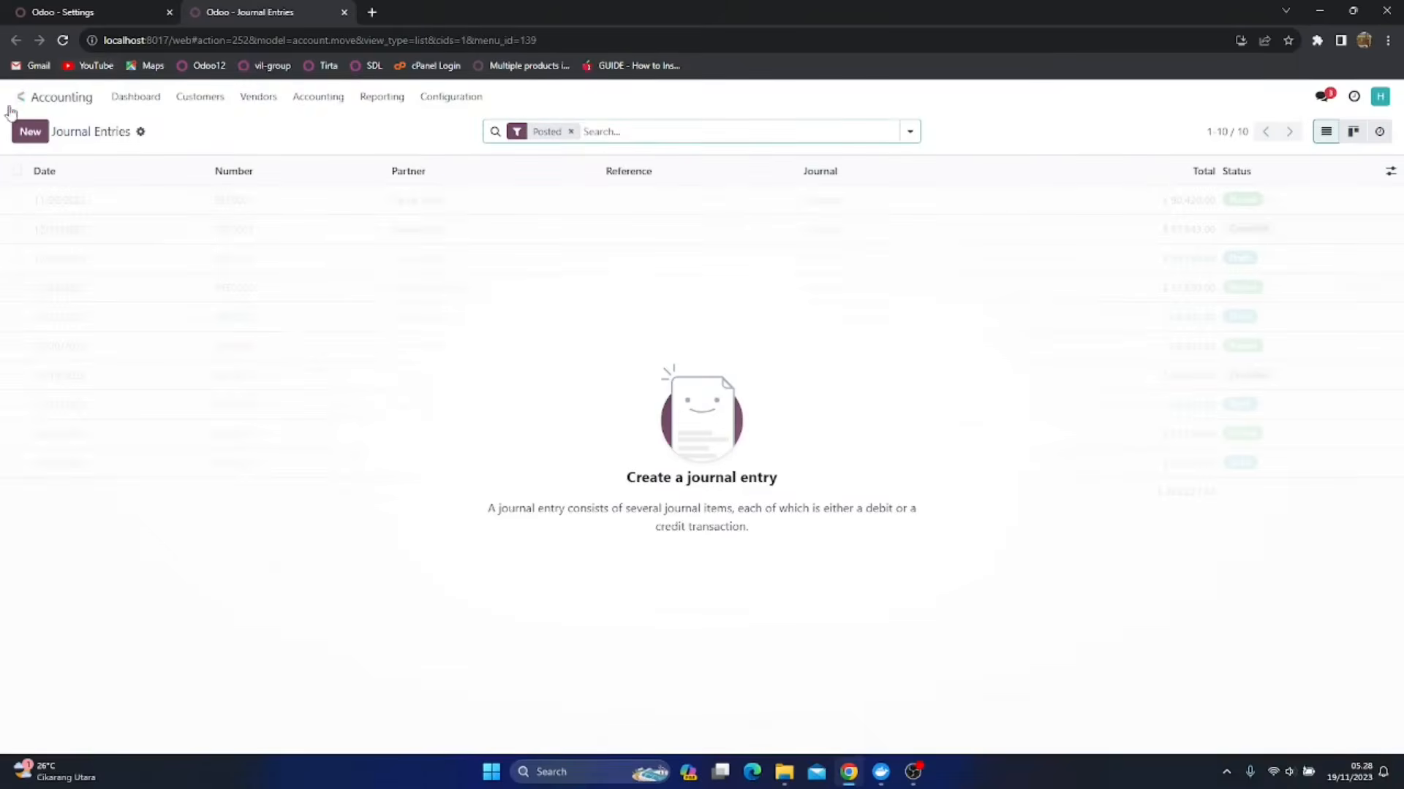
left_click(22, 98)
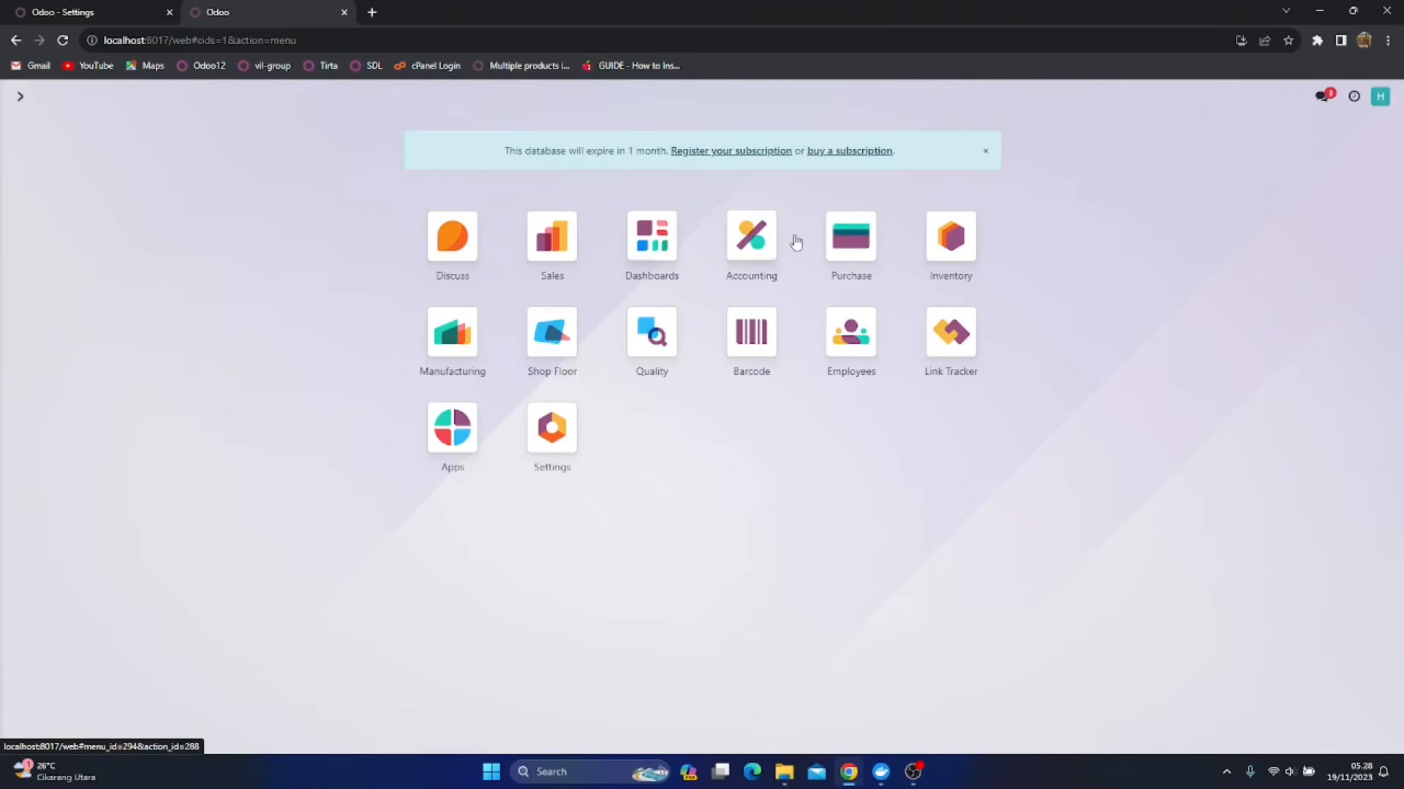
left_click(927, 261)
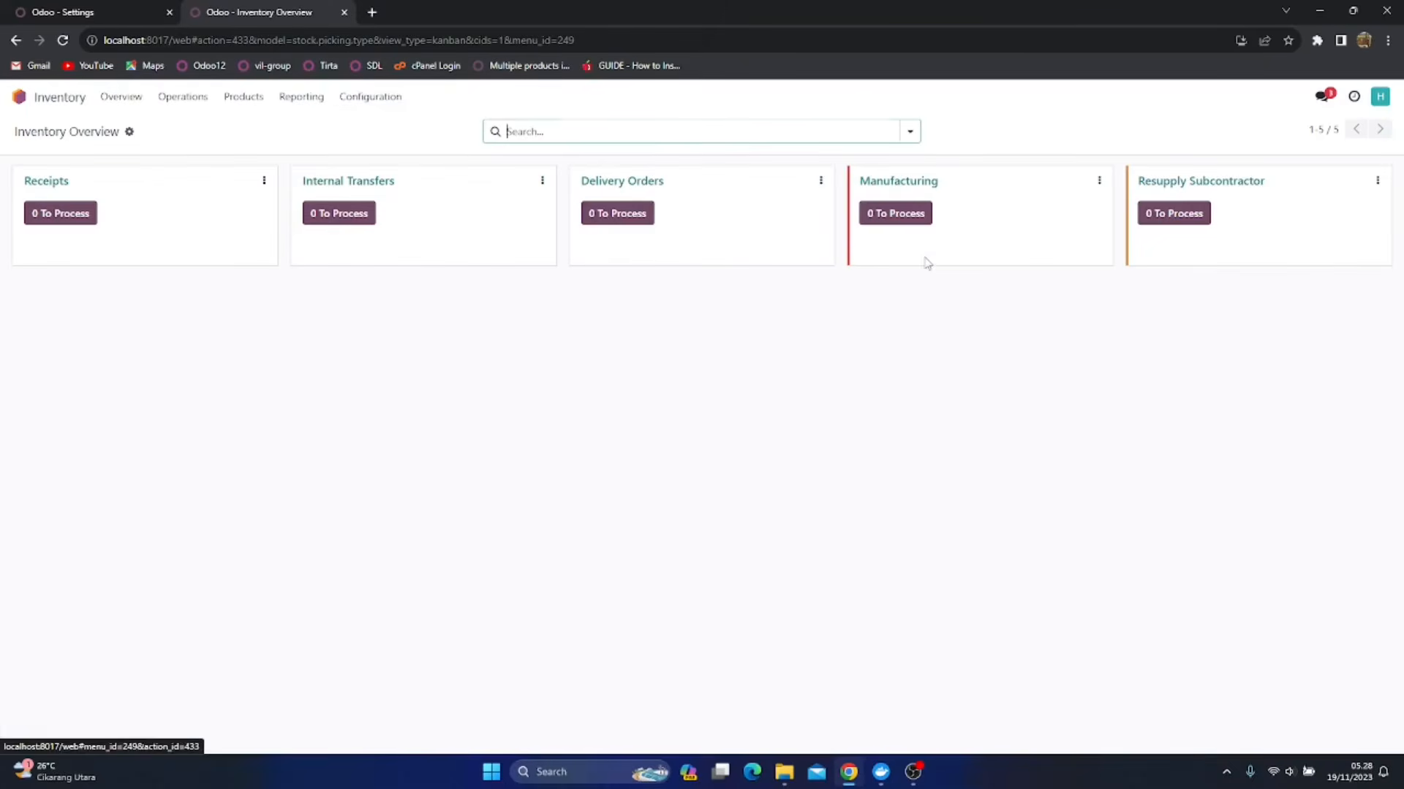
left_click(373, 97)
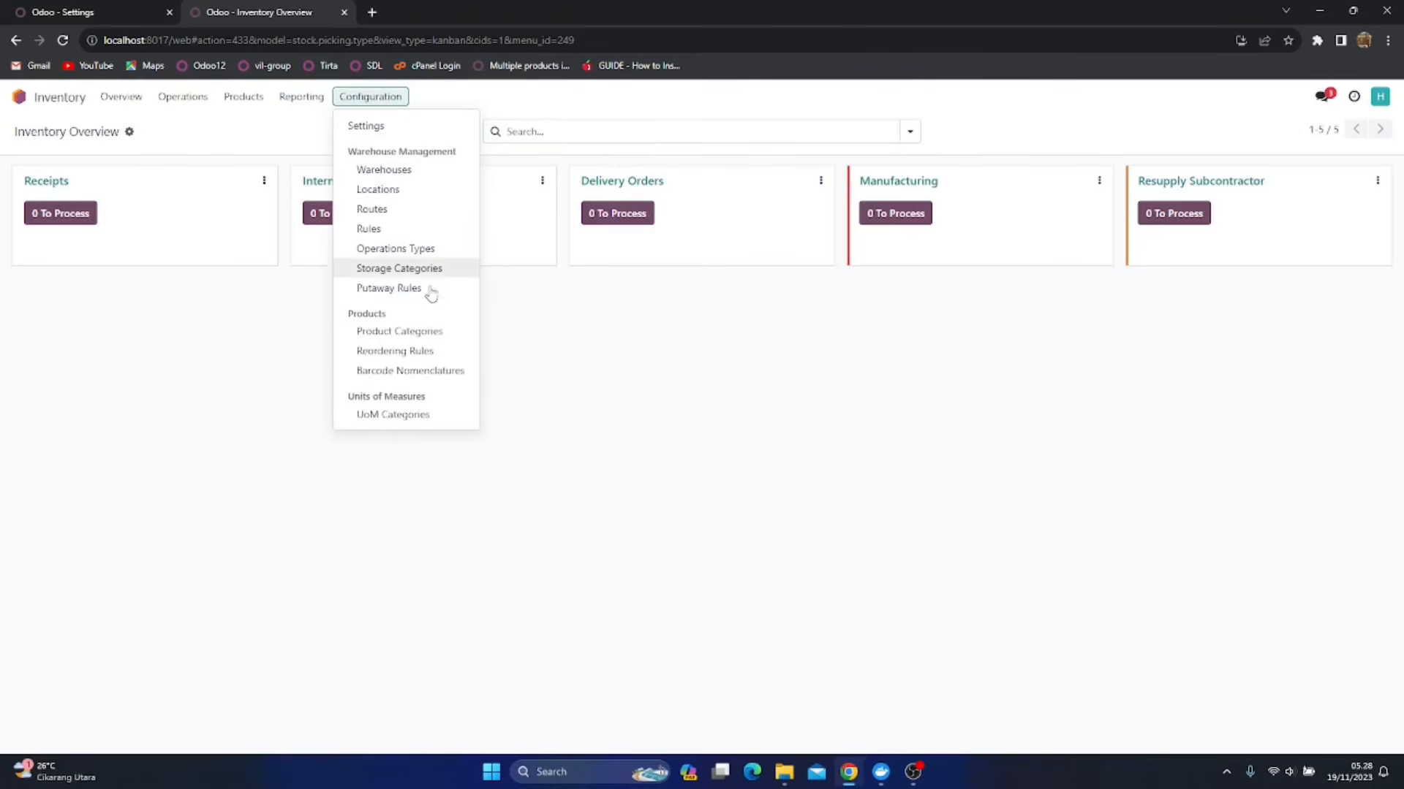
left_click(419, 335)
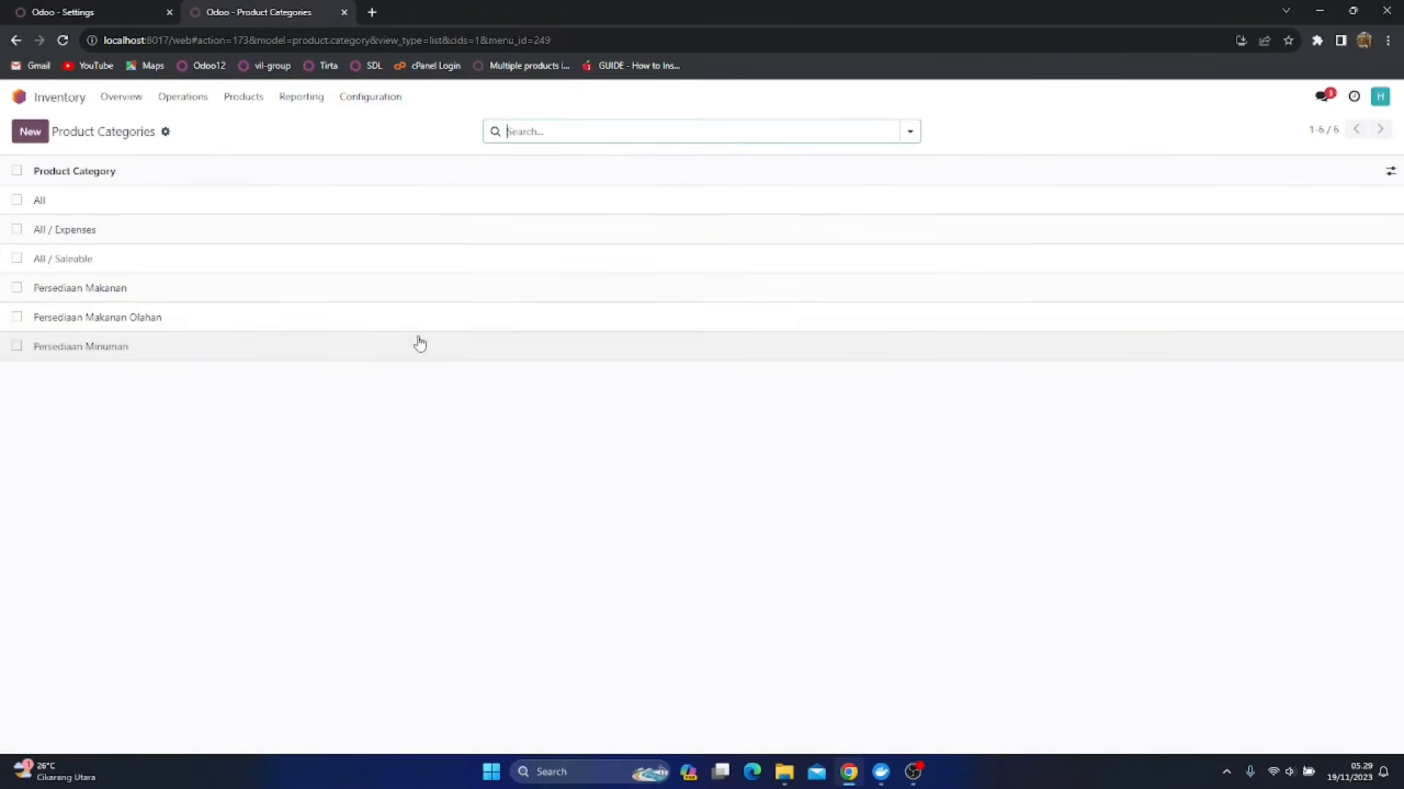
left_click(194, 296)
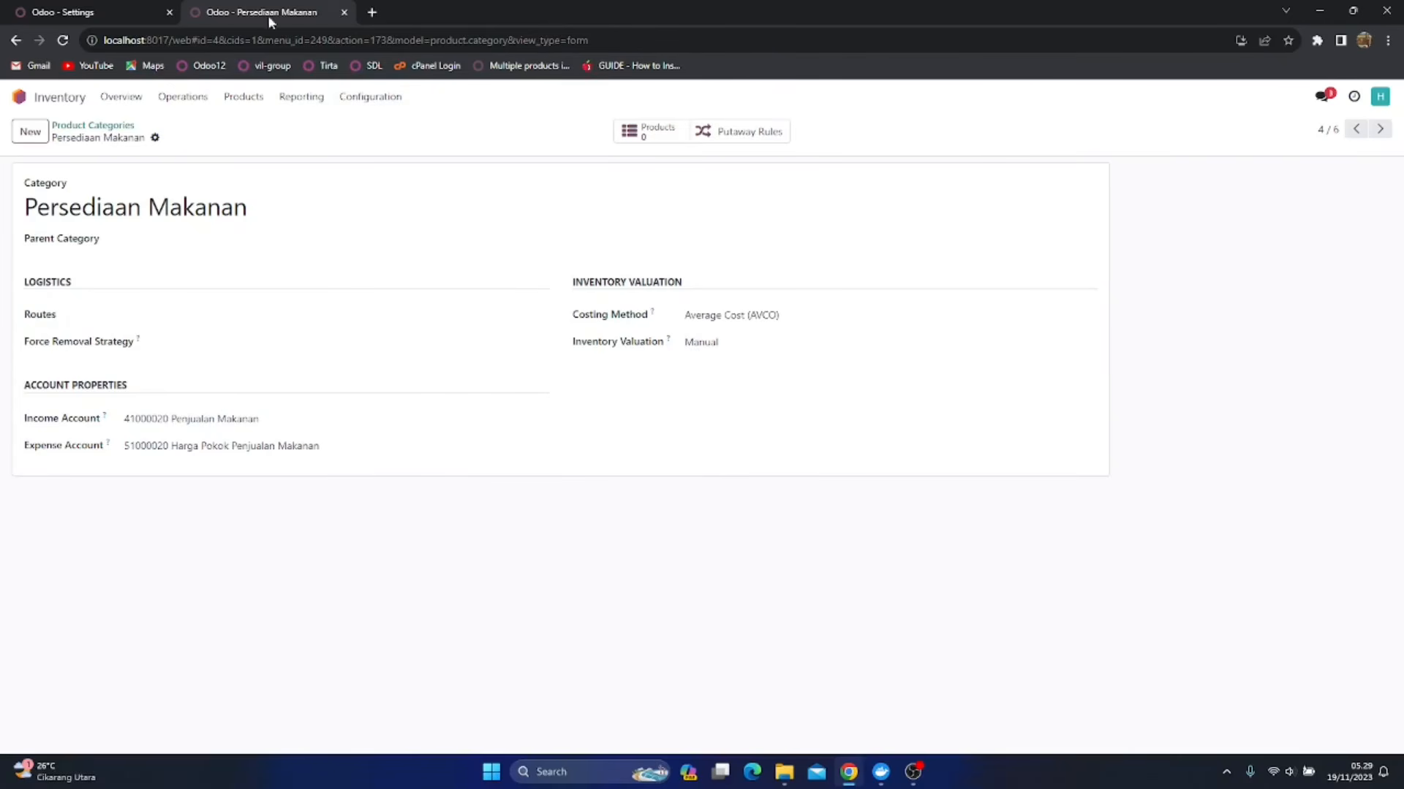
Disable Automatic Accounting under Stock Valuation in the Accounting settings, save, and reload the Persediaan Makanan category to check its inventory valuation fields
left_click(102, 9)
left_click_drag(713, 266, 514, 345)
left_click(514, 345)
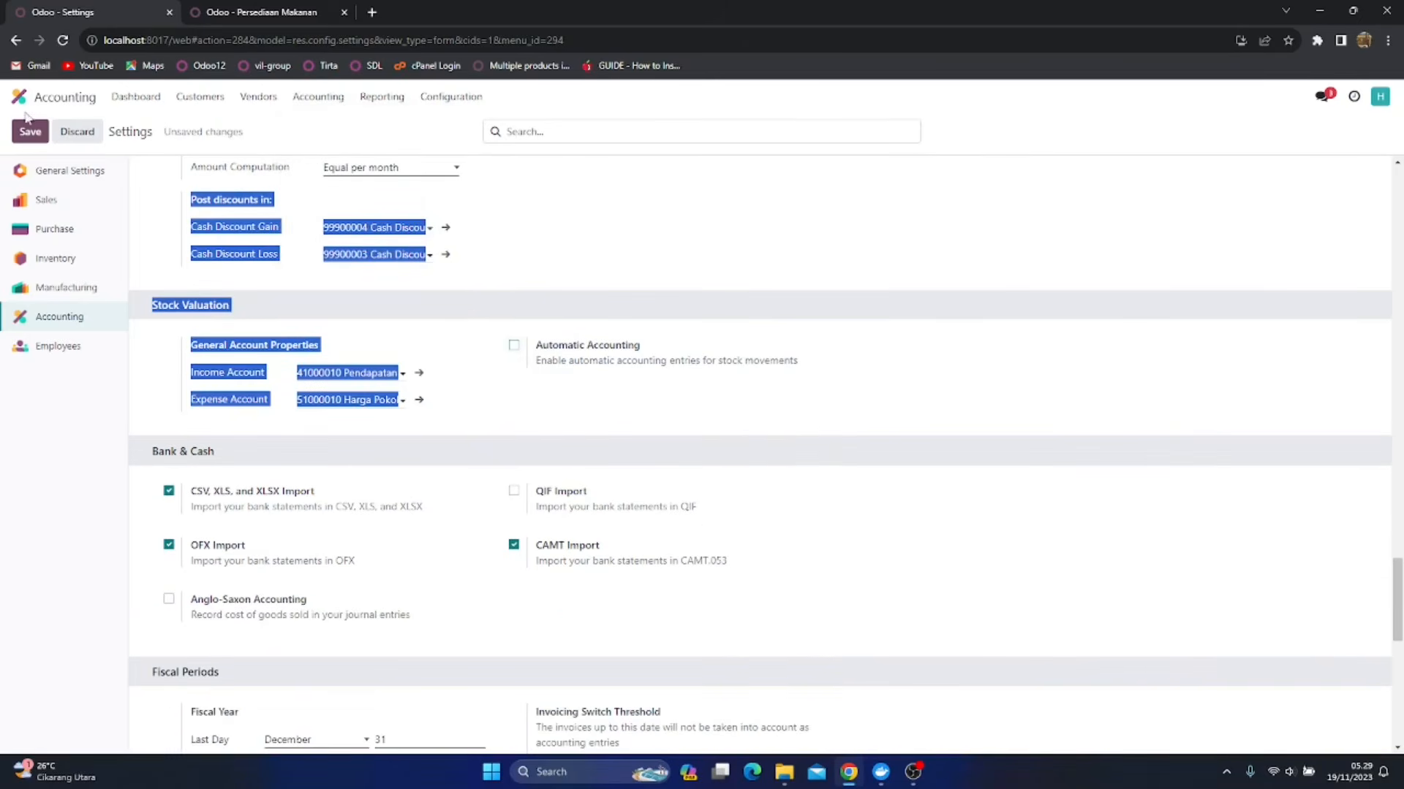
left_click(27, 136)
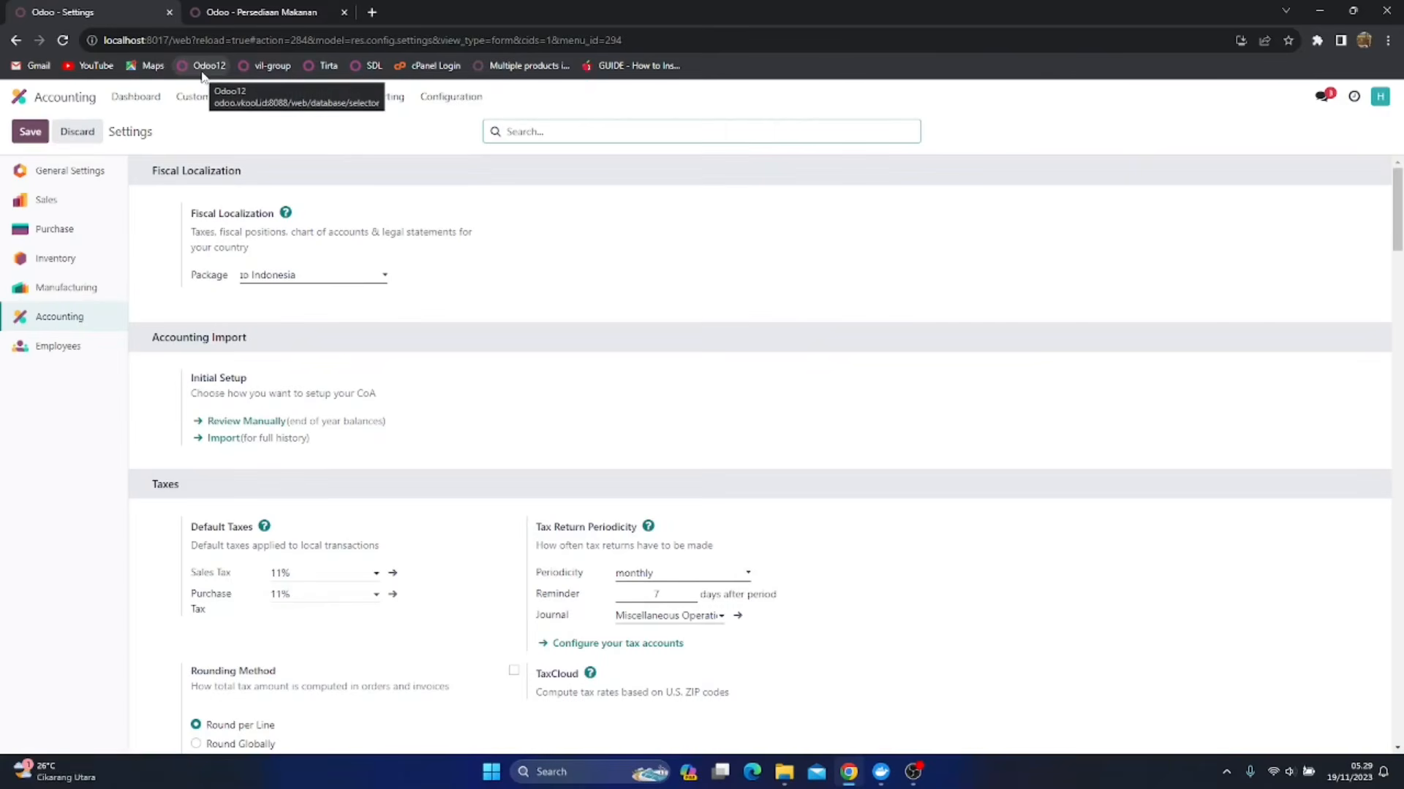
left_click(299, 8)
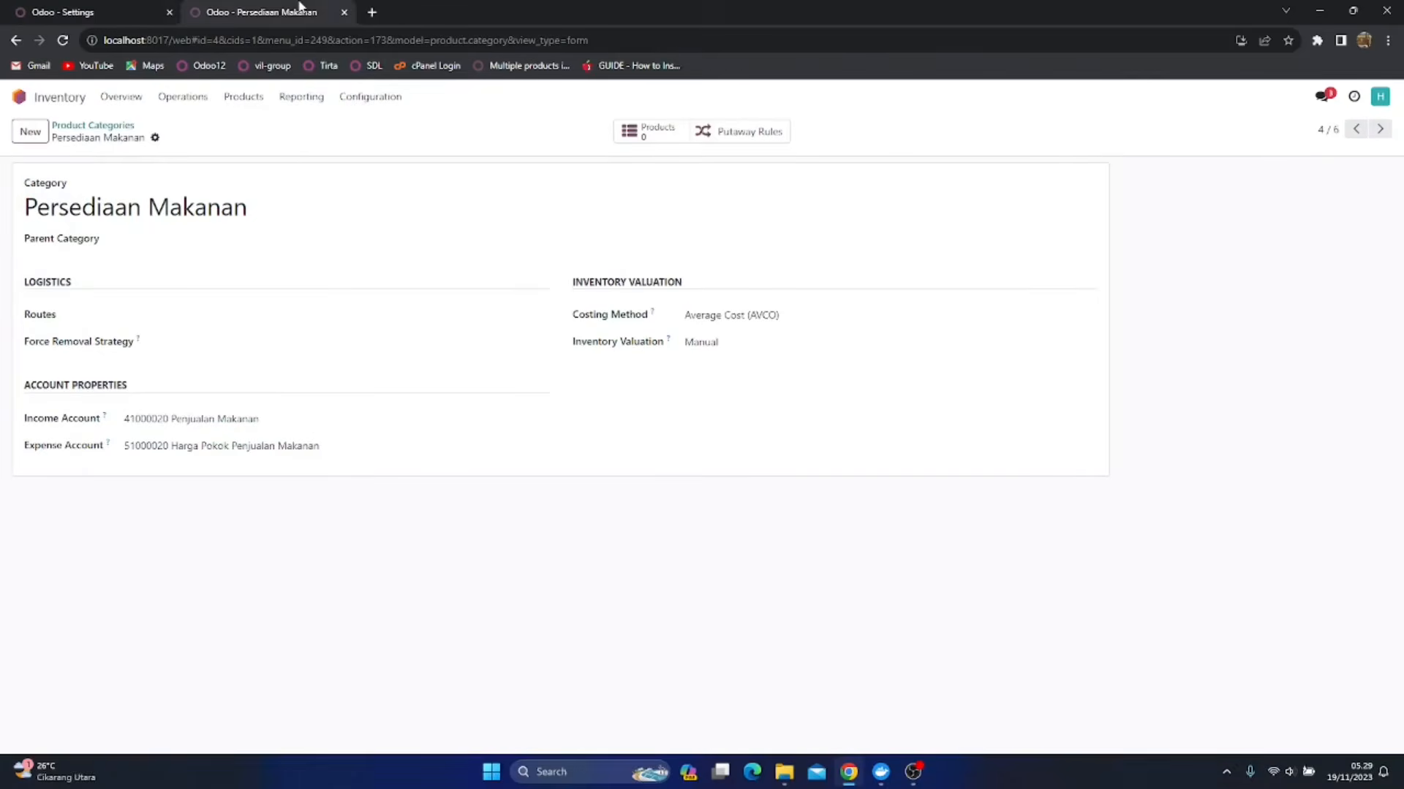
left_click(64, 44)
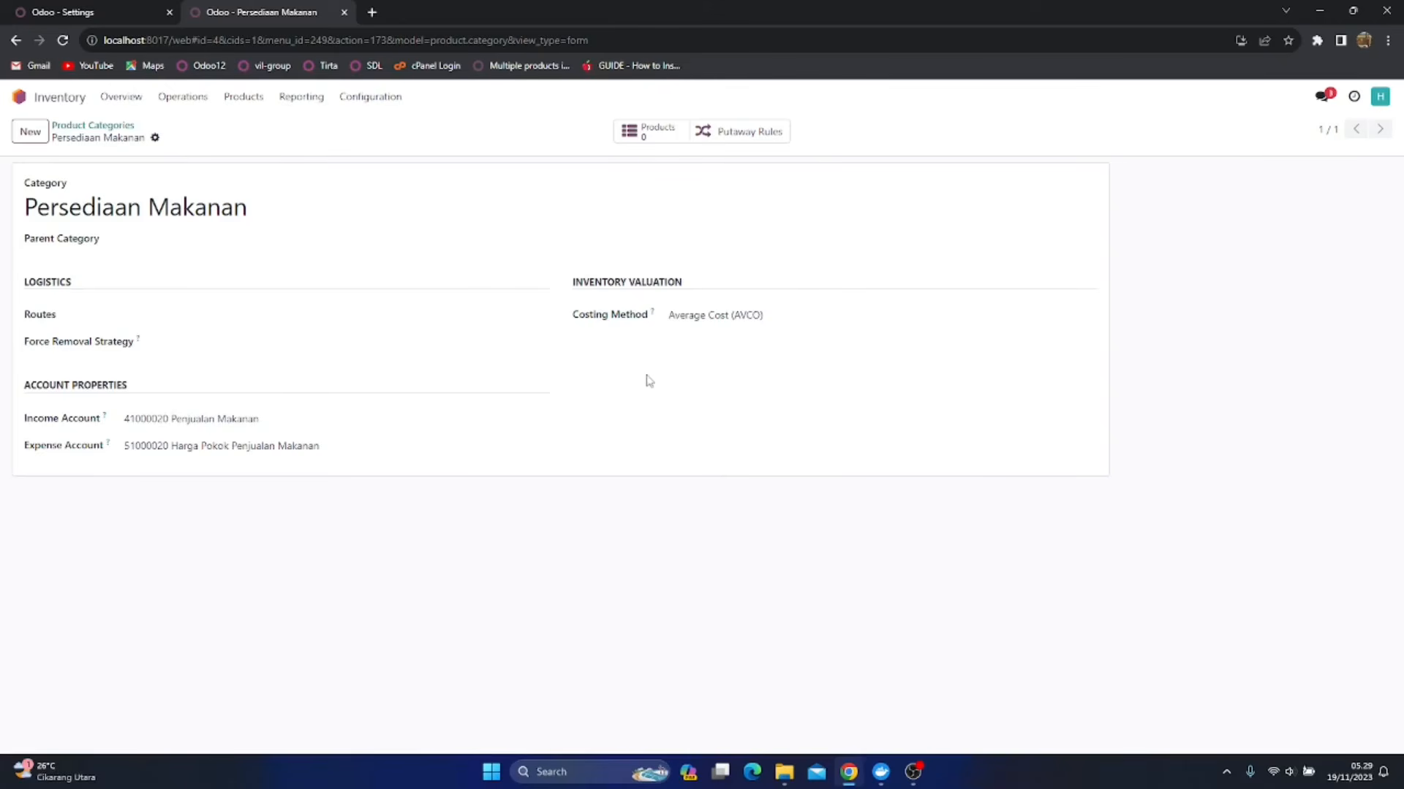
Enable Automatic Accounting under Stock Valuation in the Accounting settings, save, and return to the Persediaan Makanan category
left_click(122, 9)
scroll(738, 368, "down", 20)
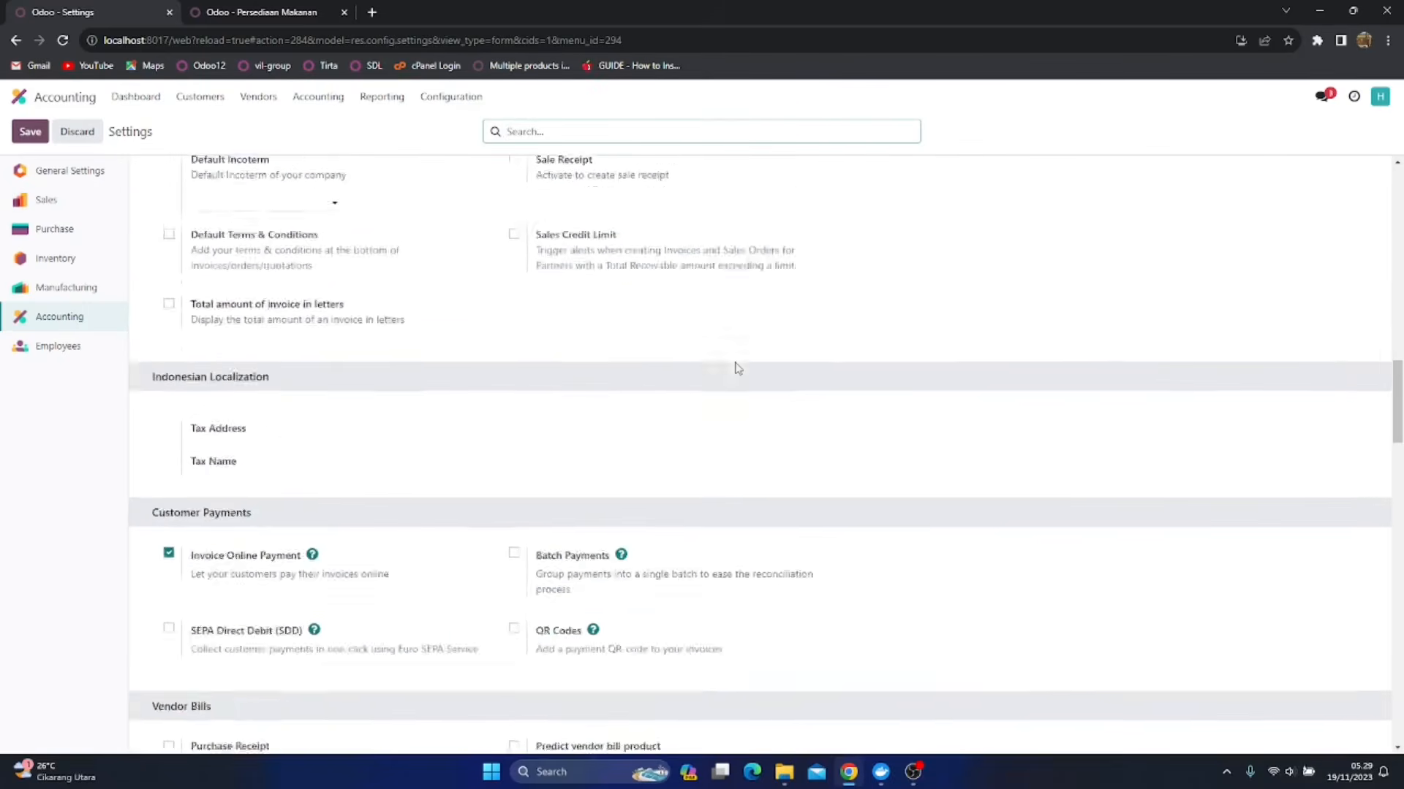
scroll(738, 368, "down", 20)
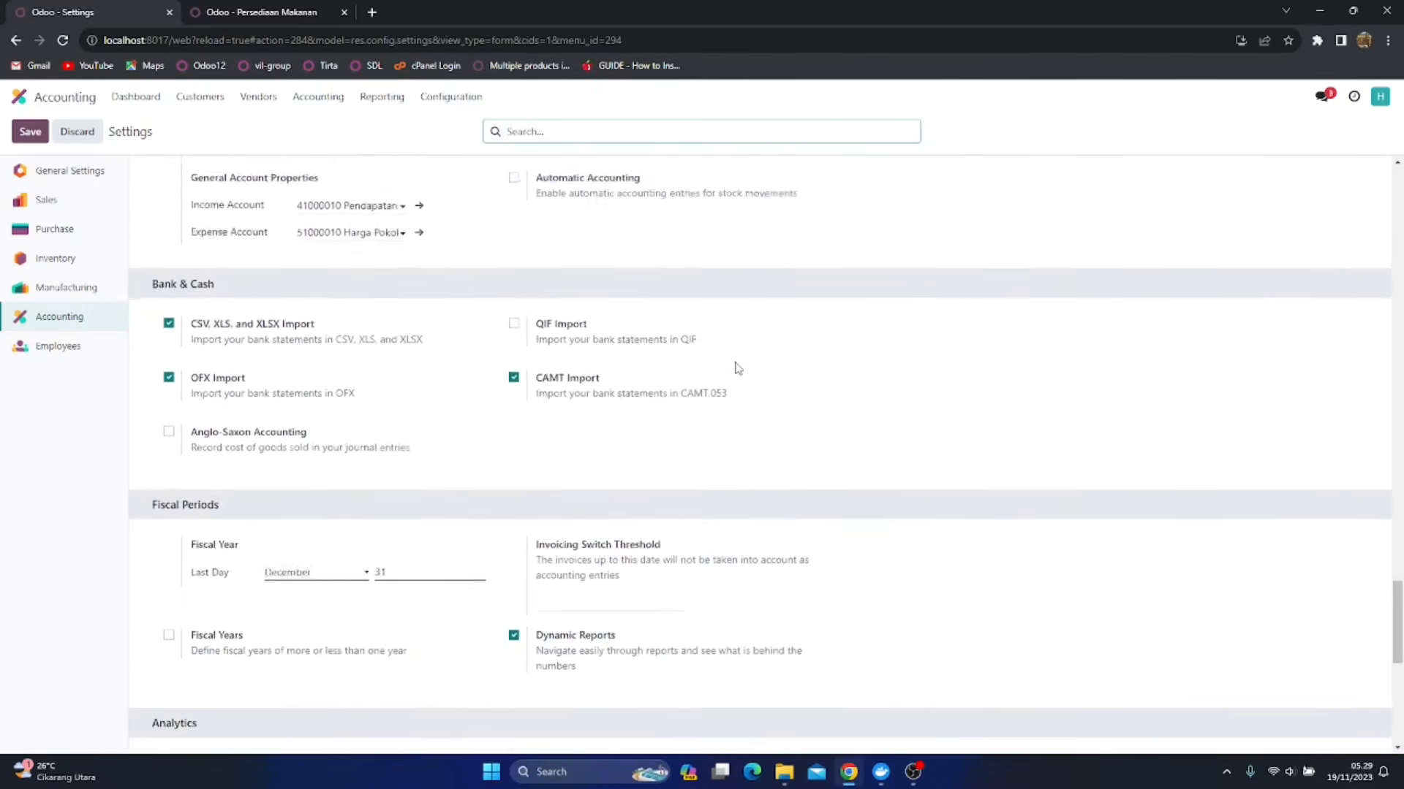
scroll(738, 368, "up", 10)
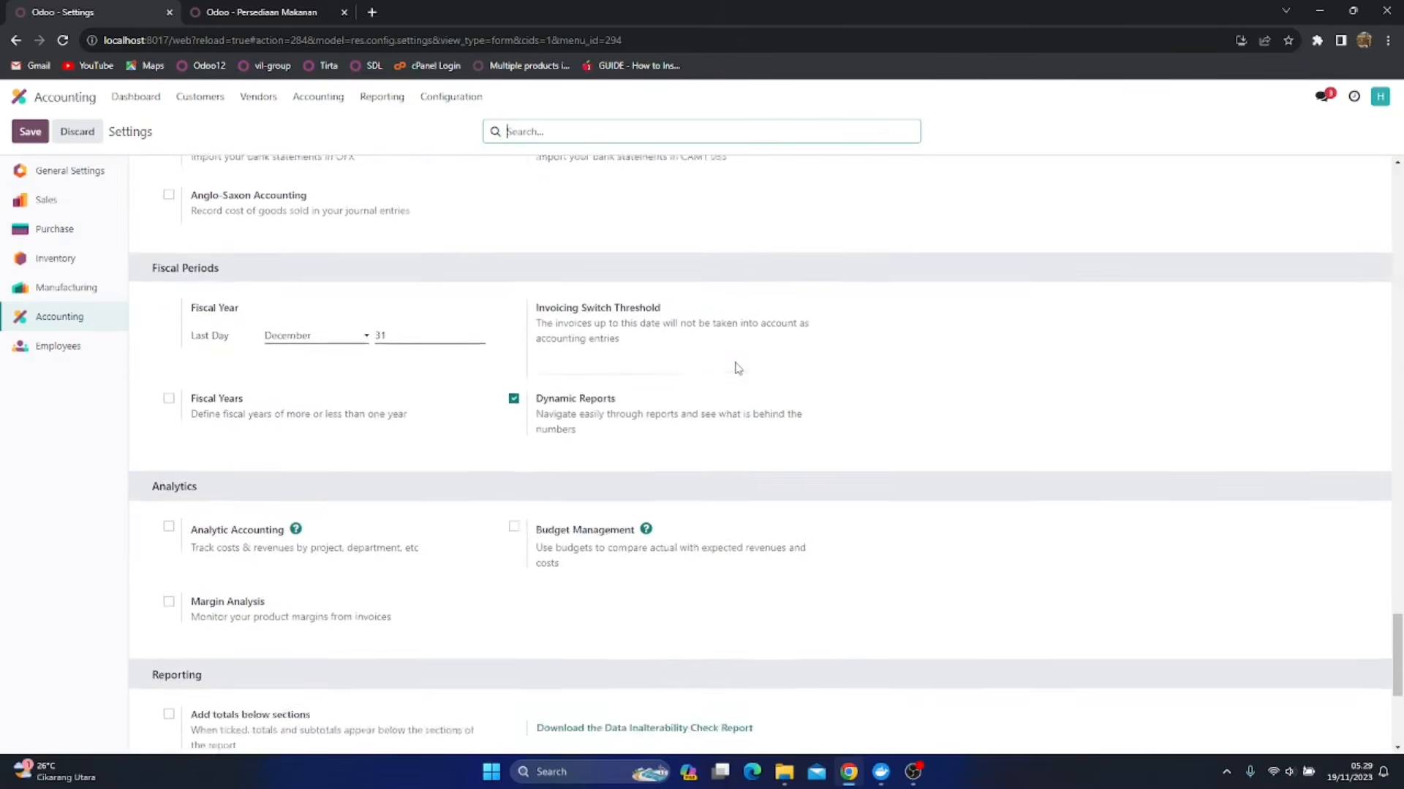
scroll(737, 368, "up", 3)
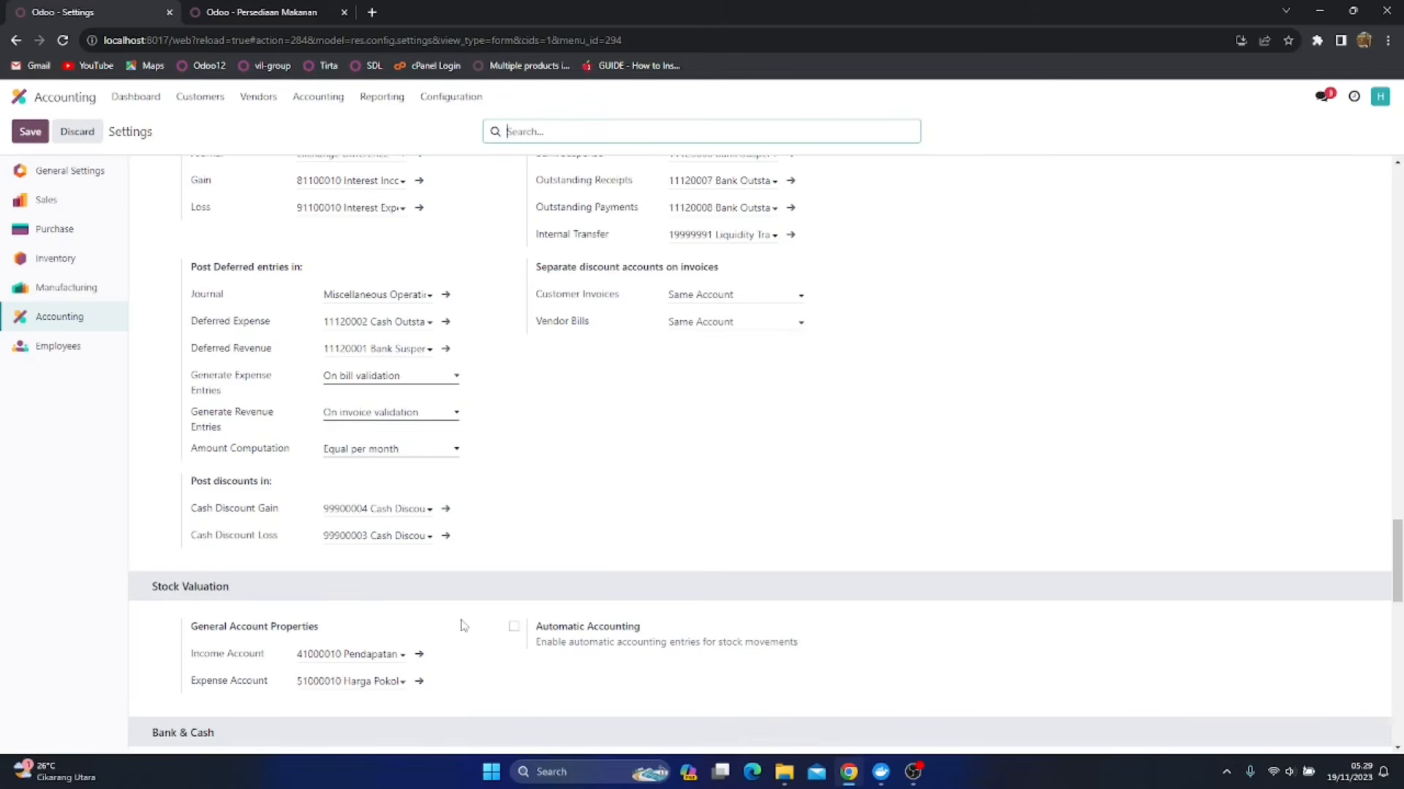
left_click(515, 627)
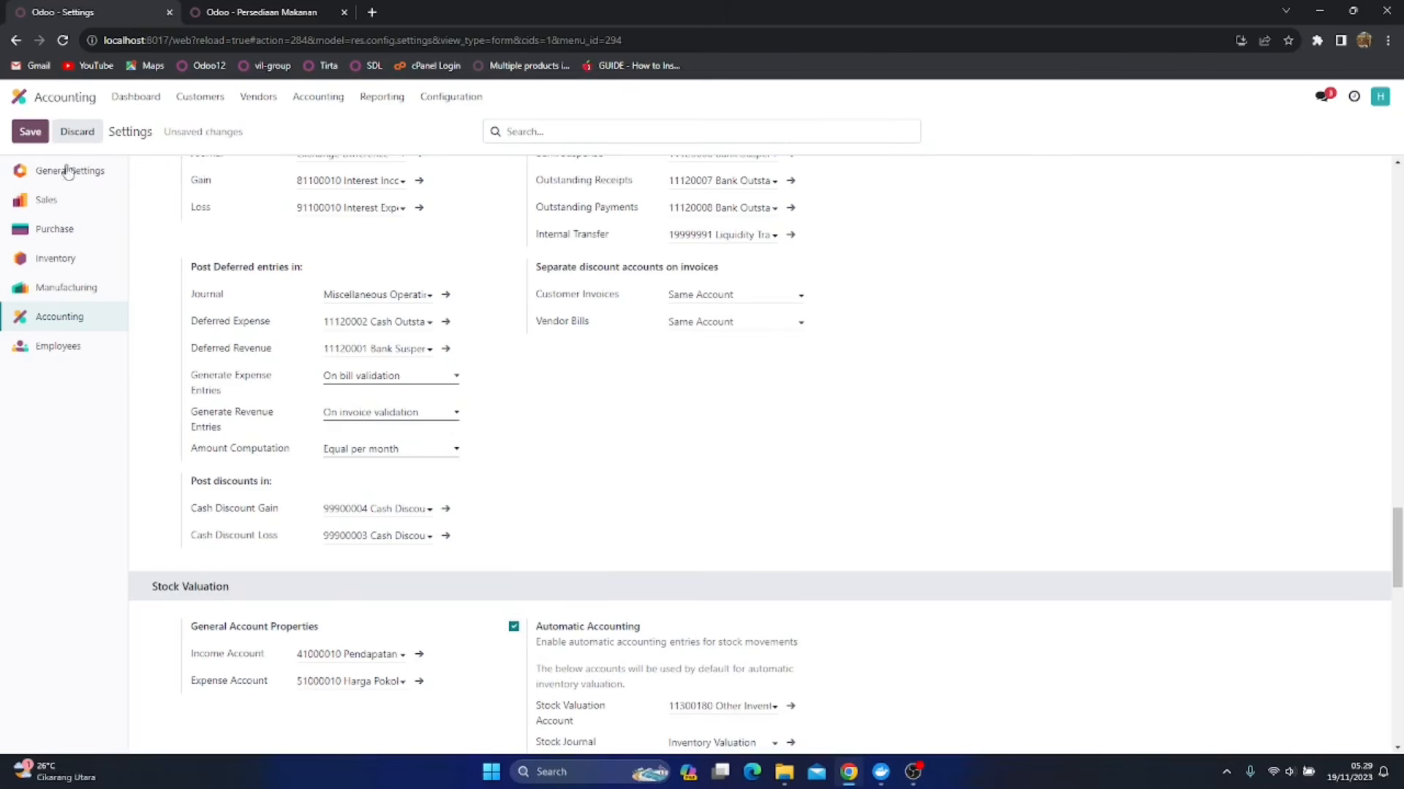
left_click(38, 136)
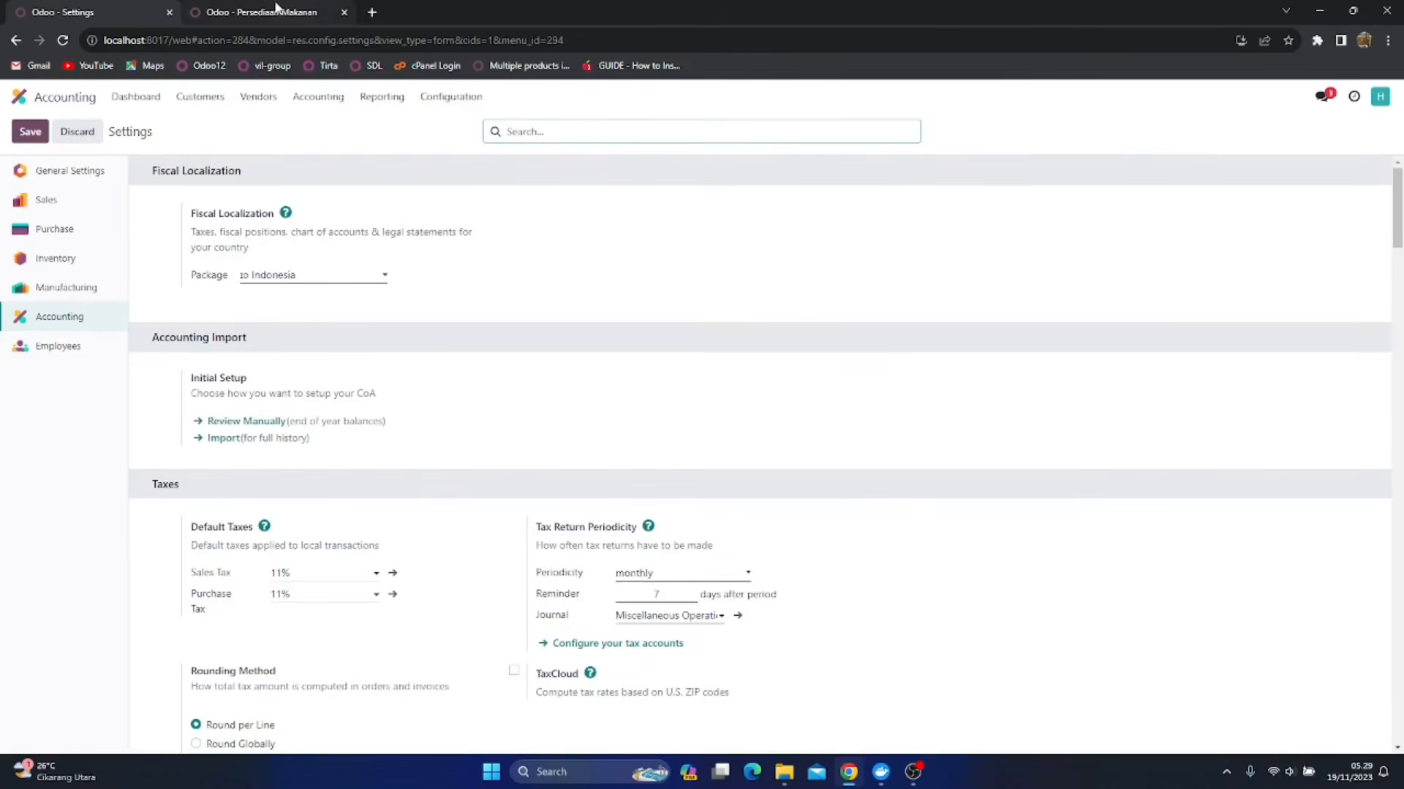
left_click(277, 9)
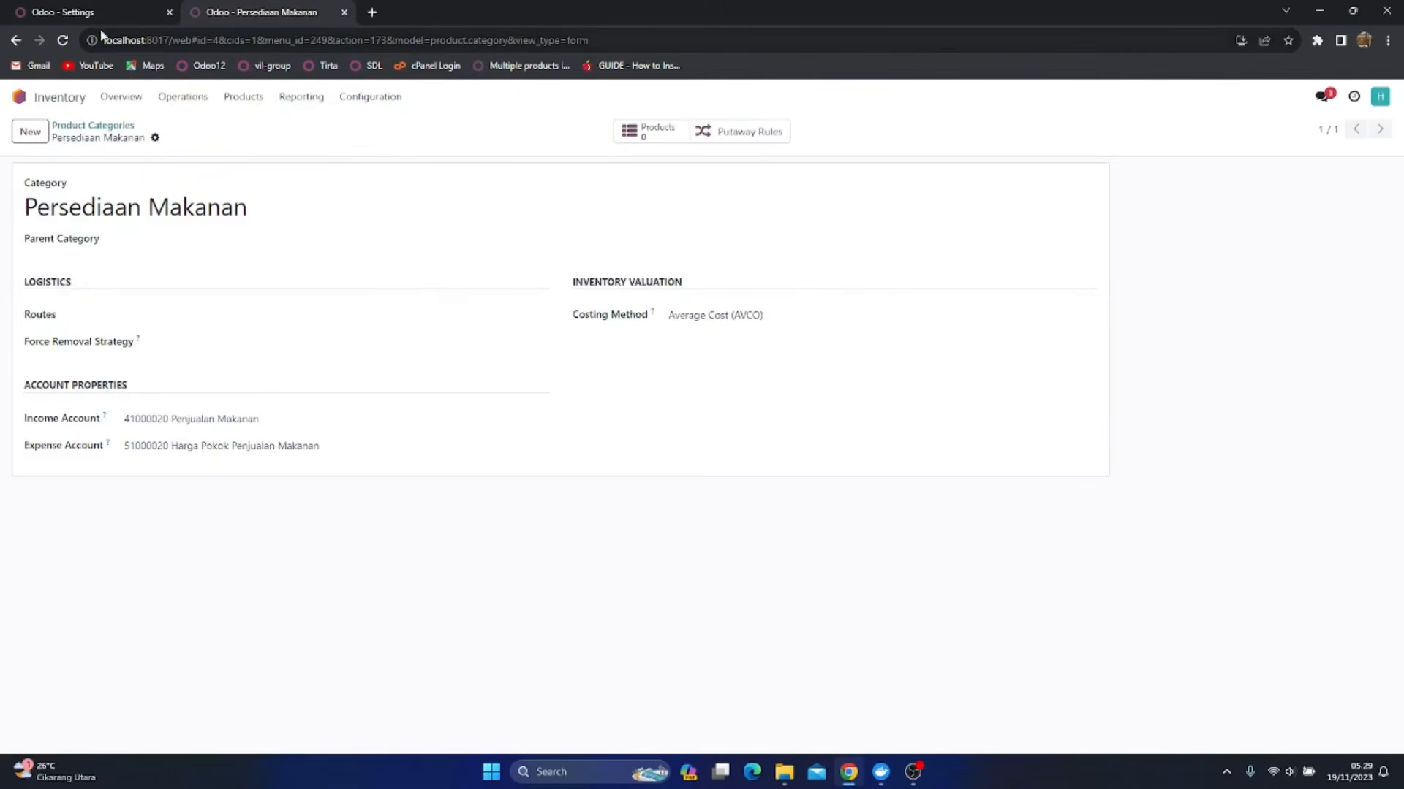
Reload Persediaan Makanan, set its Inventory Valuation to Automated, and set its Stock Valuation Account to 11210030 Persediaan Makanan
left_click(64, 42)
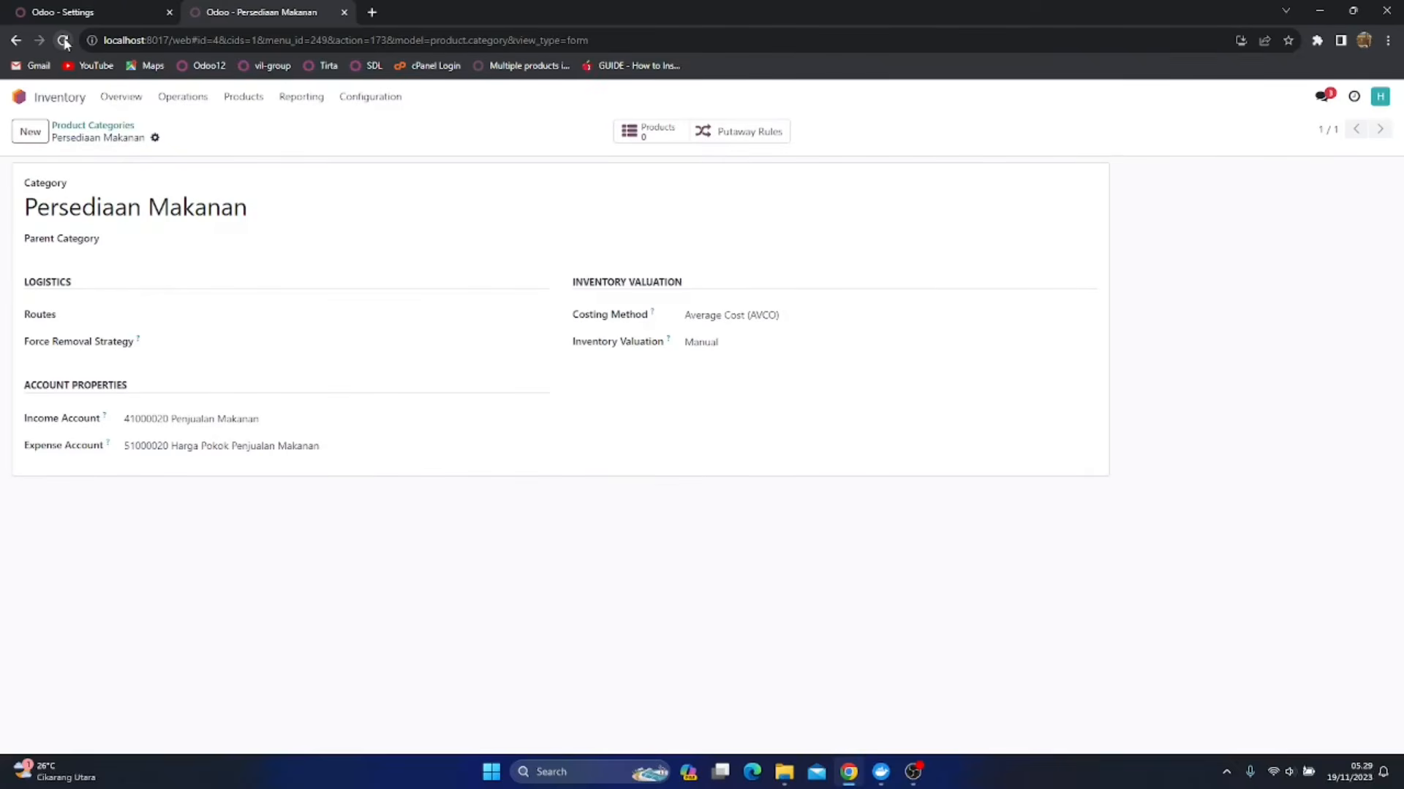
left_click(742, 343)
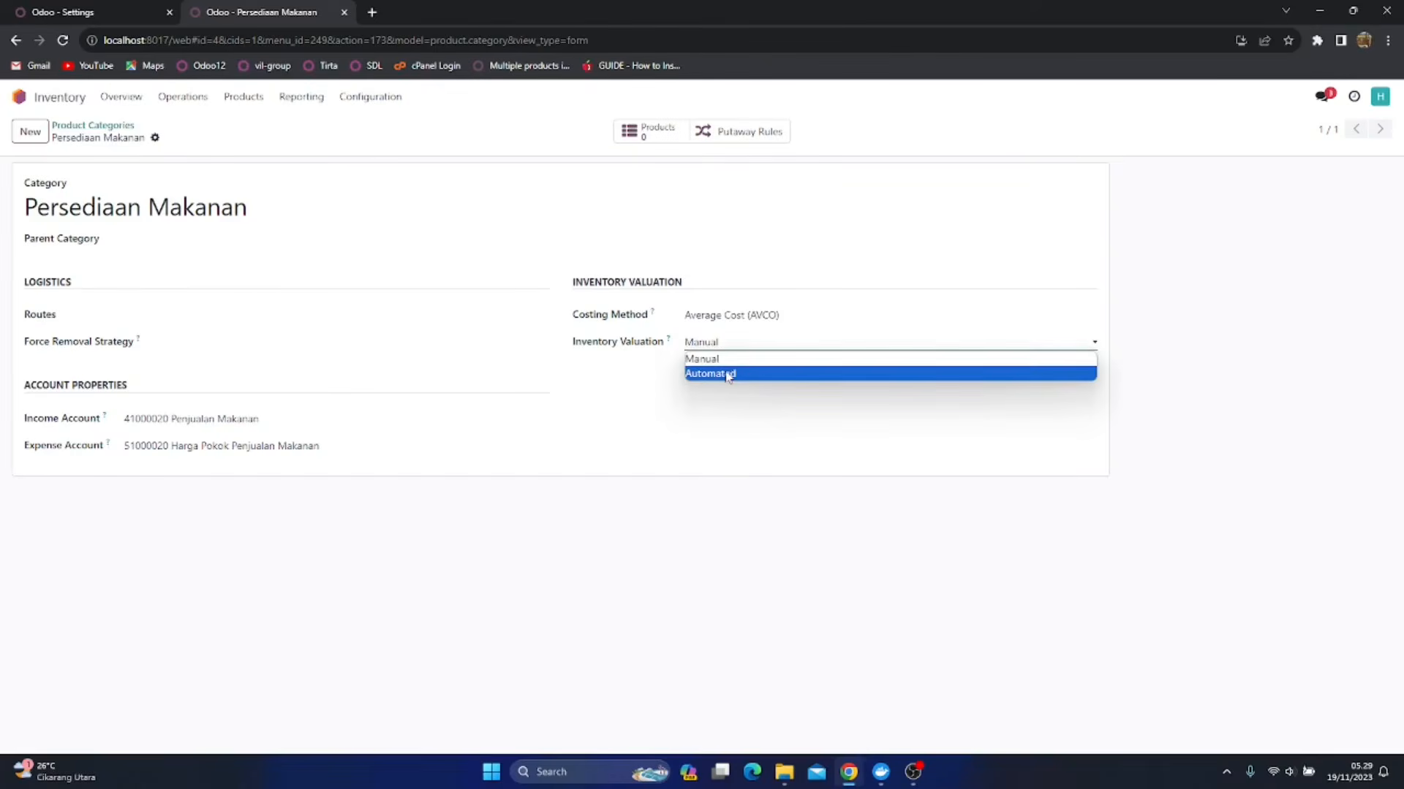
left_click(728, 374)
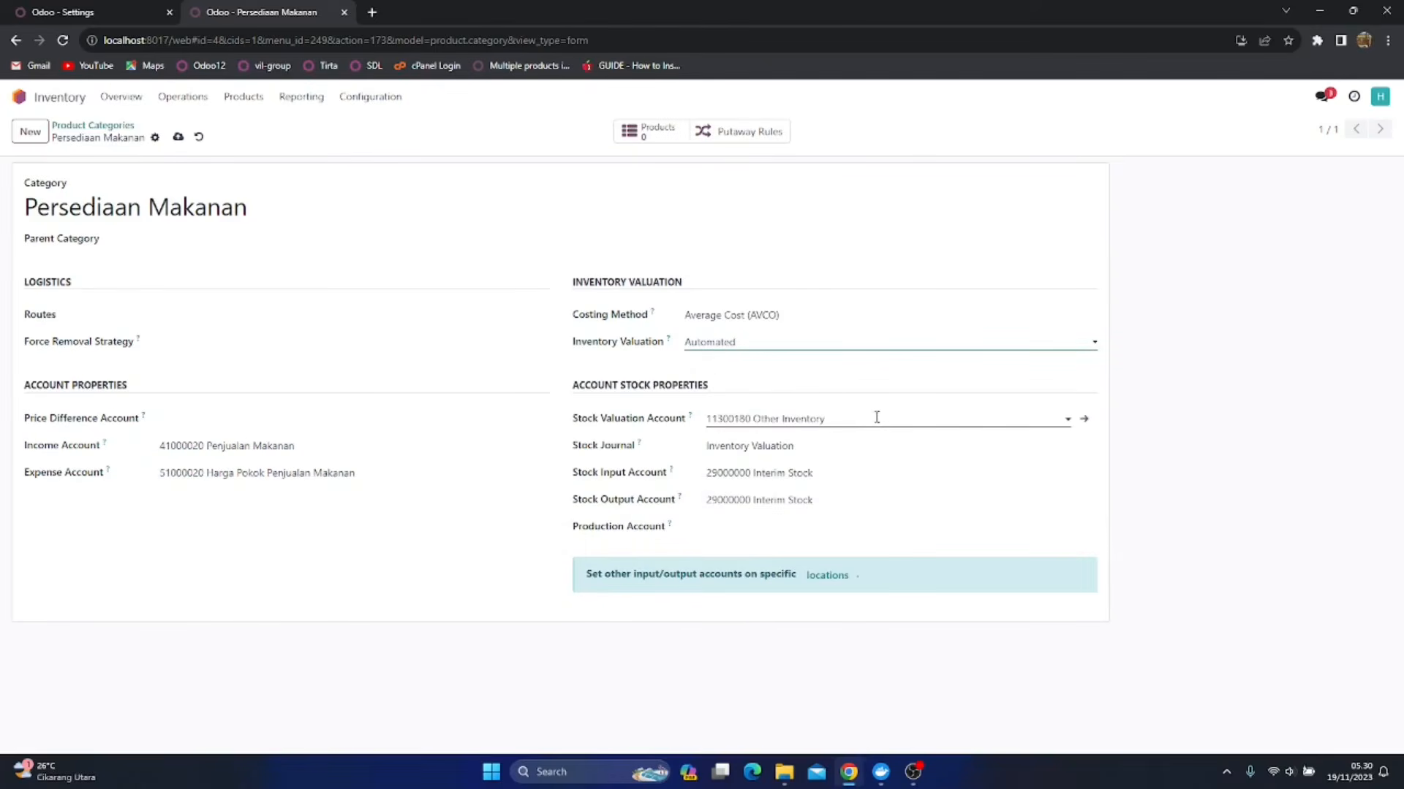
left_click(876, 417)
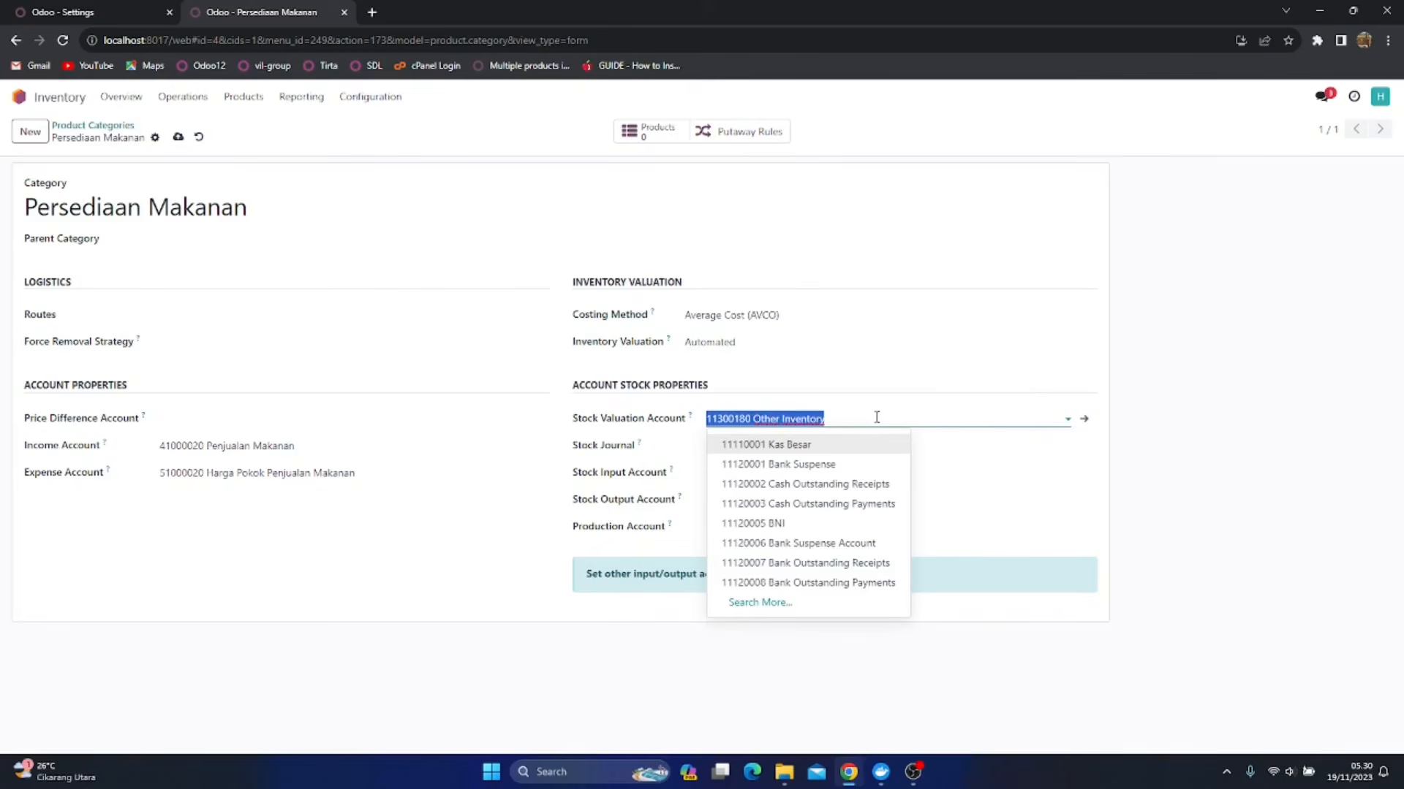
type("Pers")
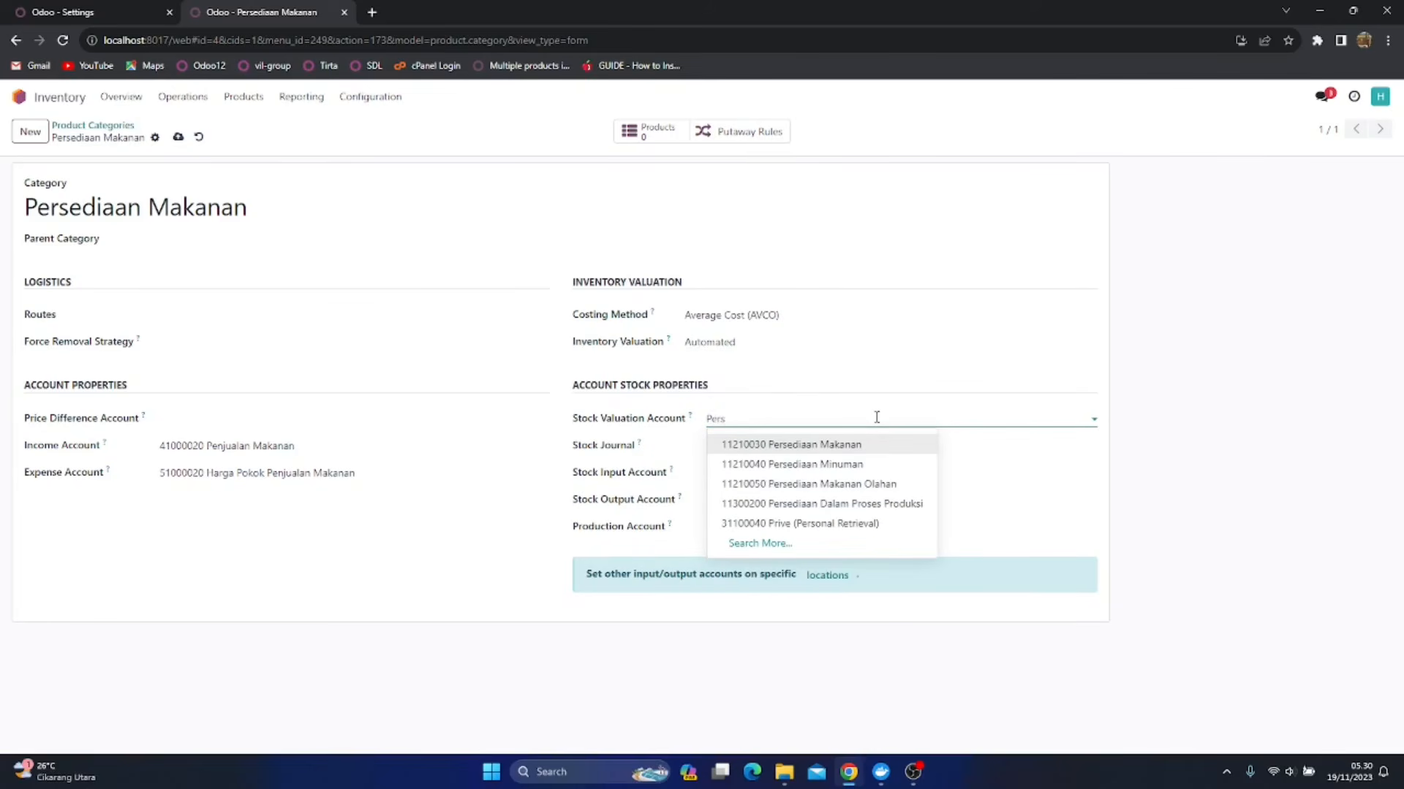
left_click(832, 446)
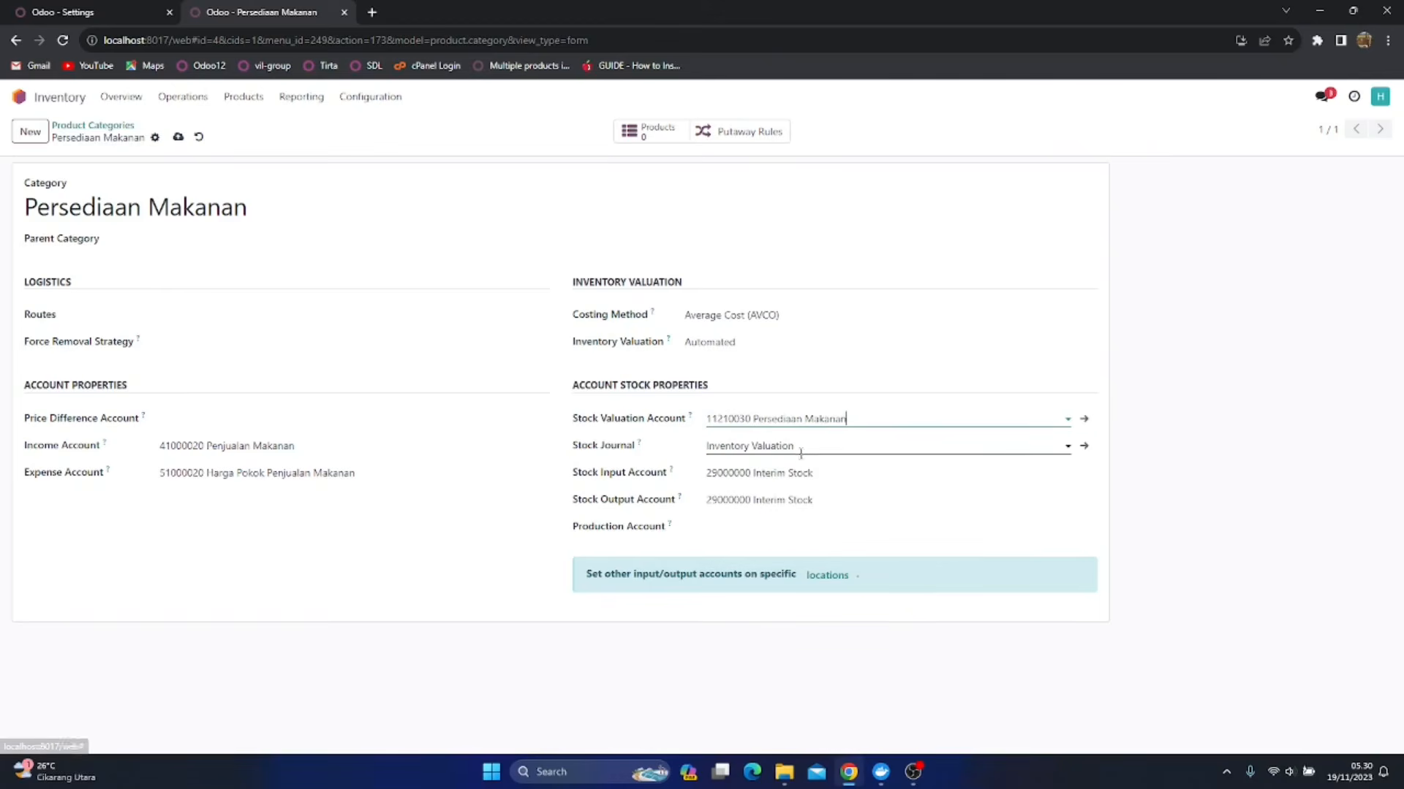
Set Persediaan Makanan's Stock Input Account to 28110030 Penerimaan Belum Di Faktur and its Stock Output Account to 11300190 Goods In Transit
left_click(825, 475)
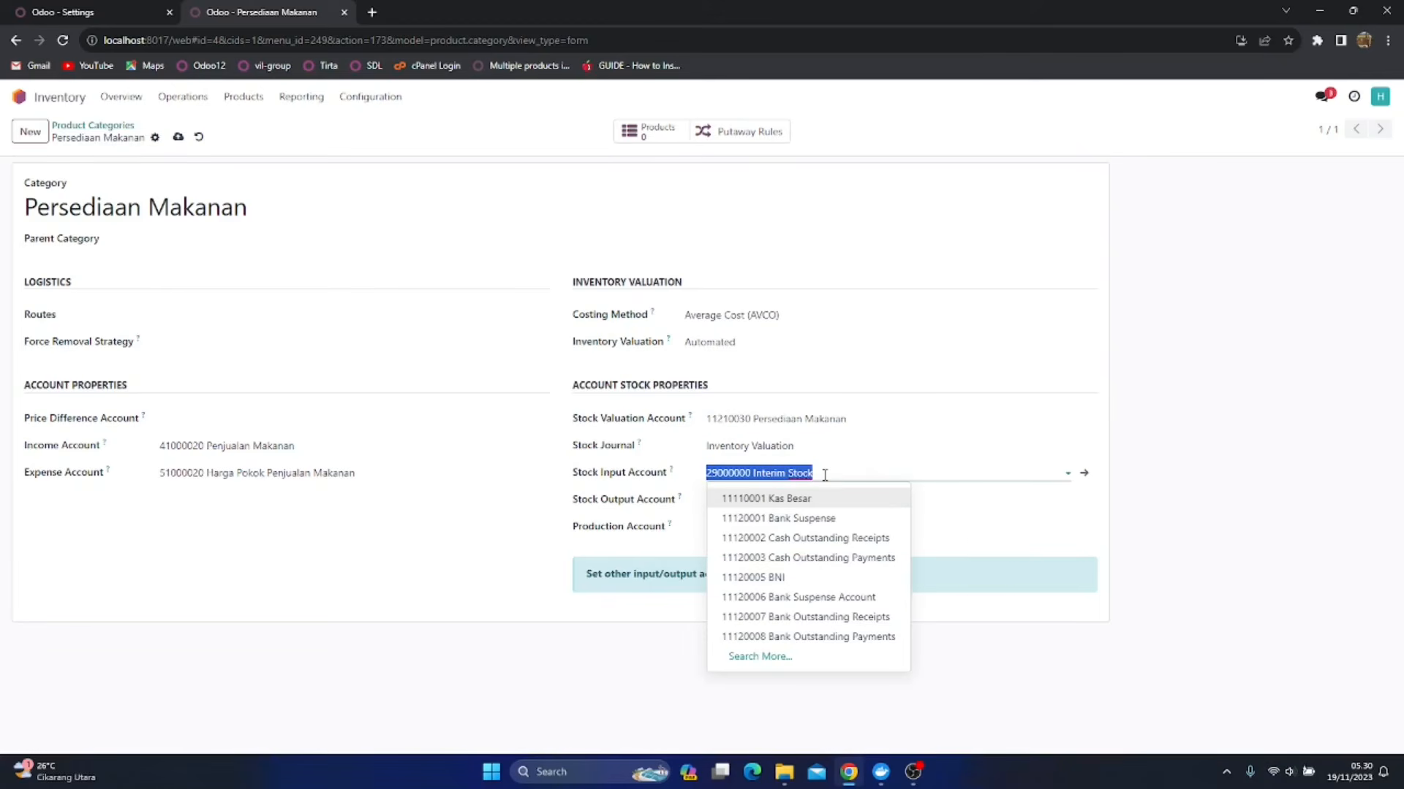
type("Pene")
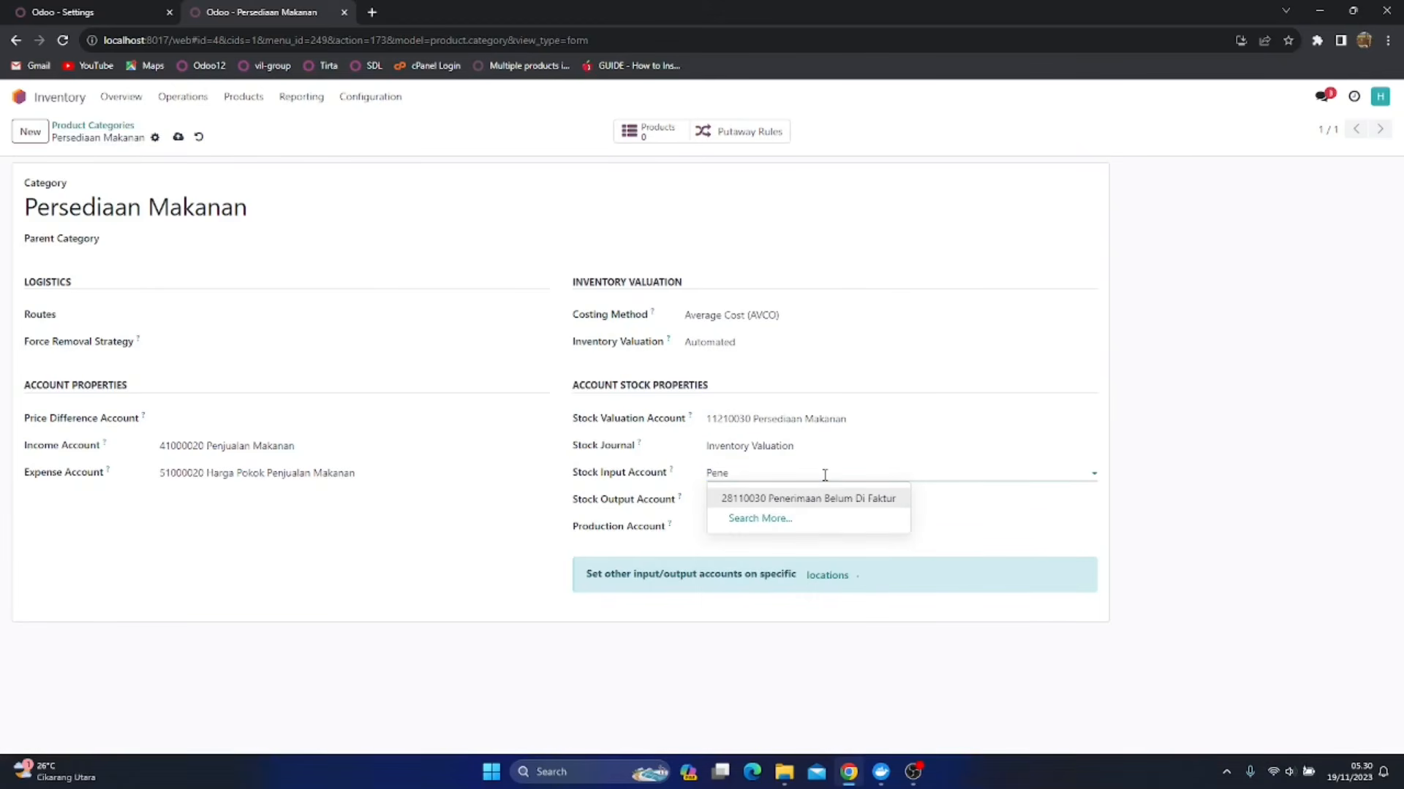
left_click(794, 504)
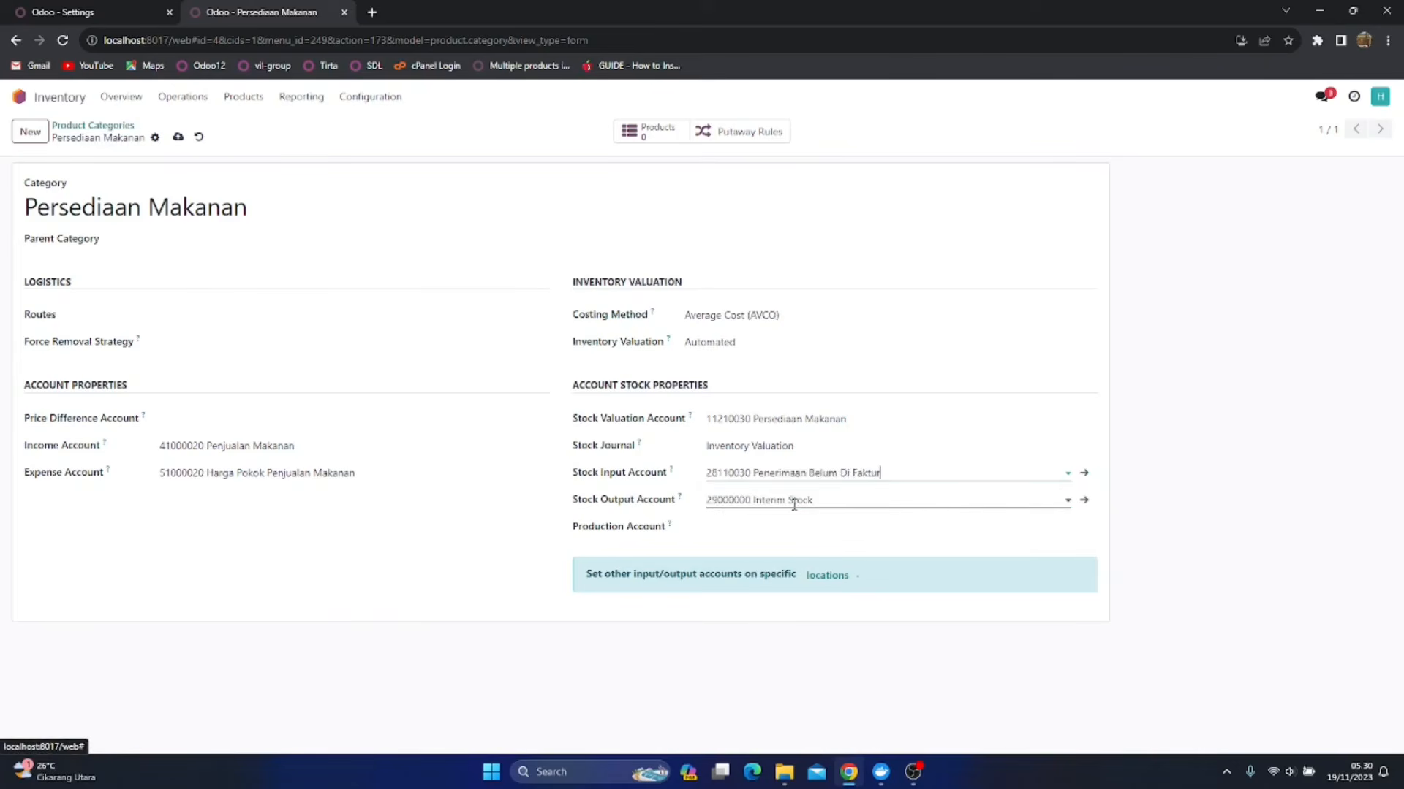
left_click(837, 505)
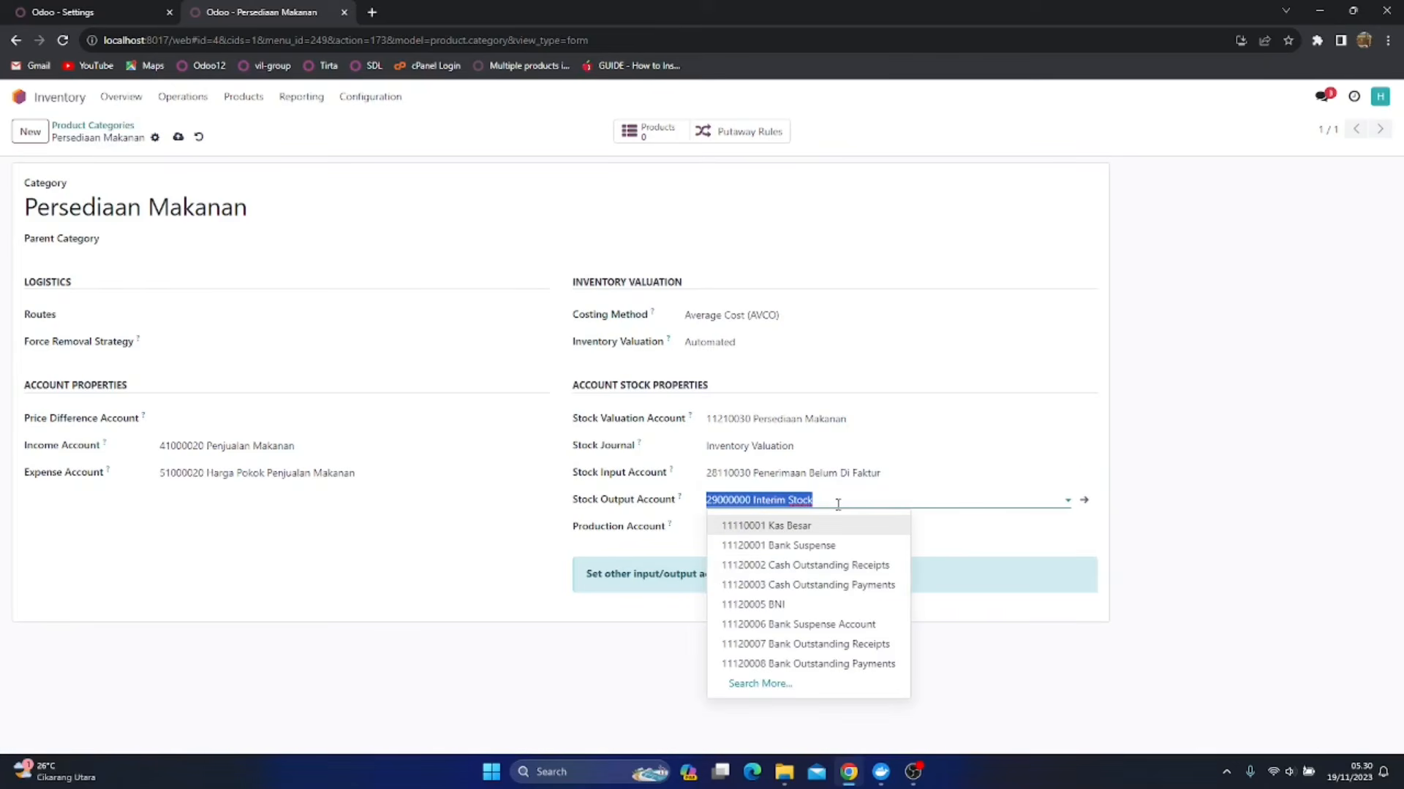
type("Goo")
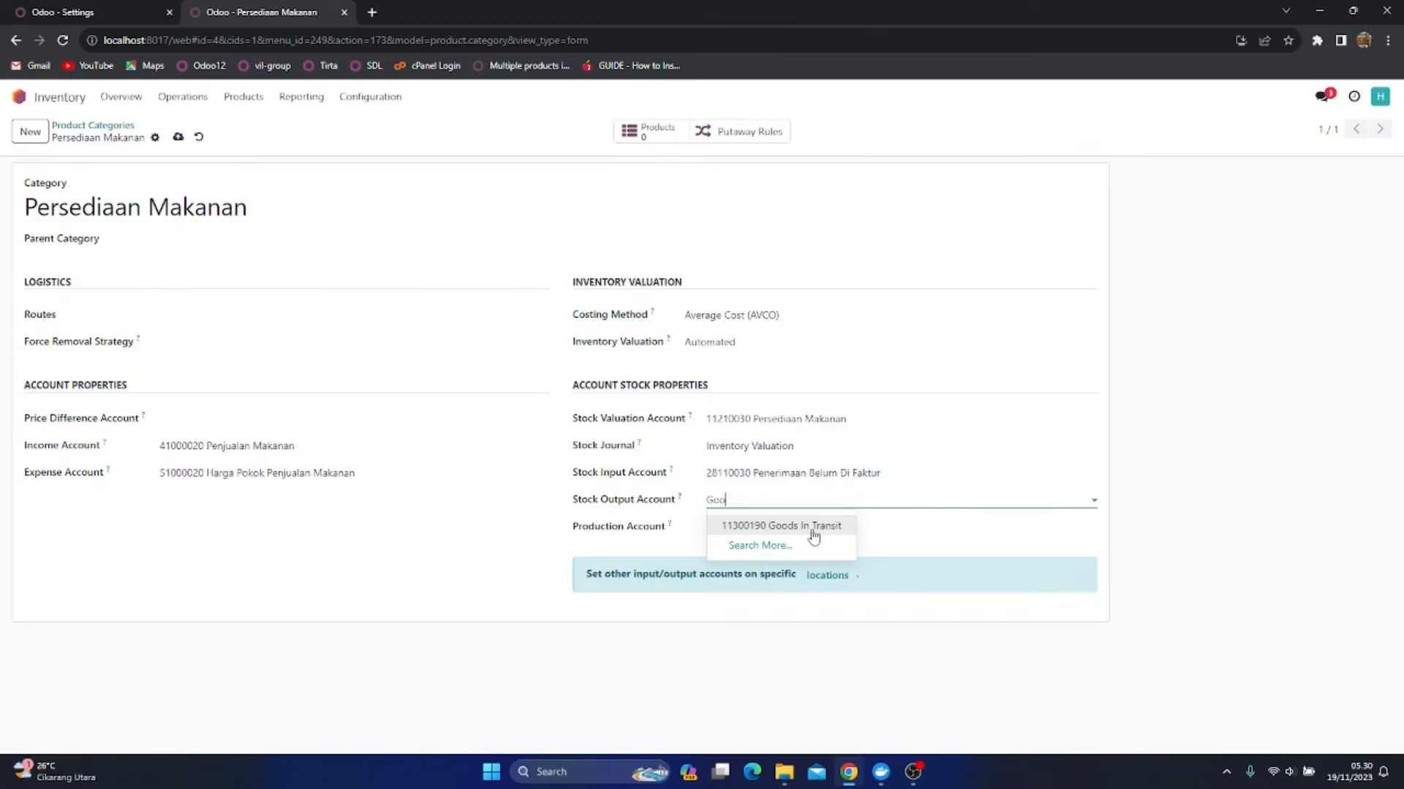
left_click(815, 526)
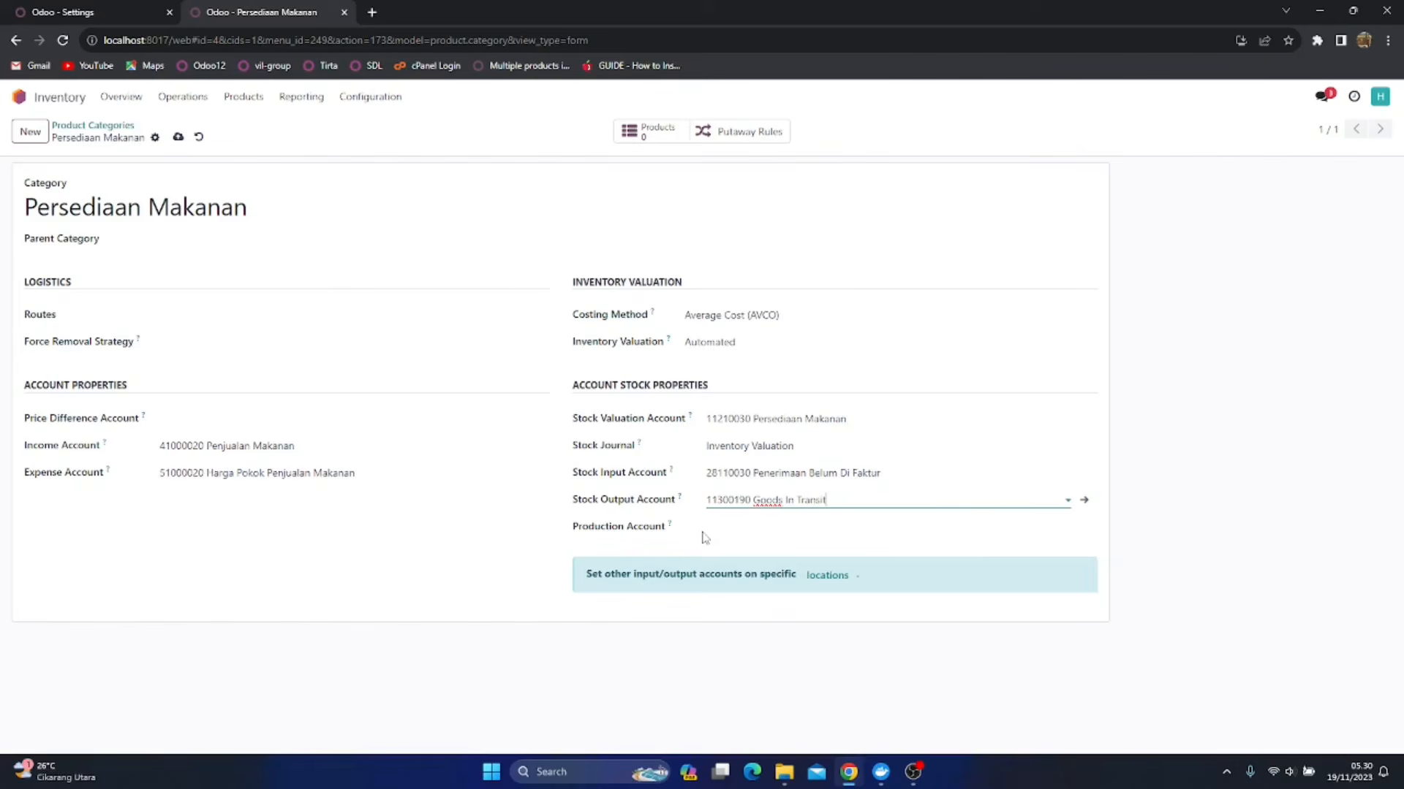
left_click(745, 532)
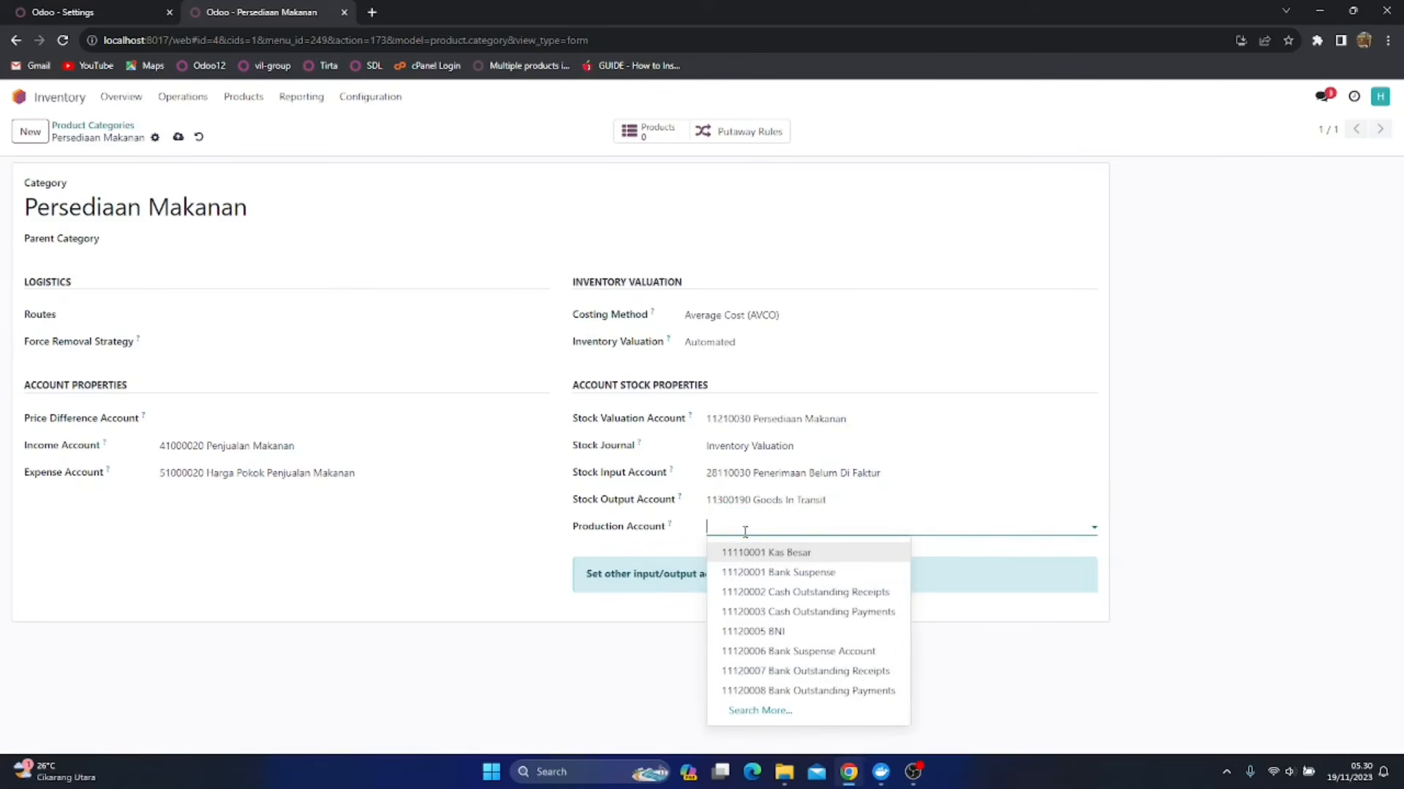
type("Wro")
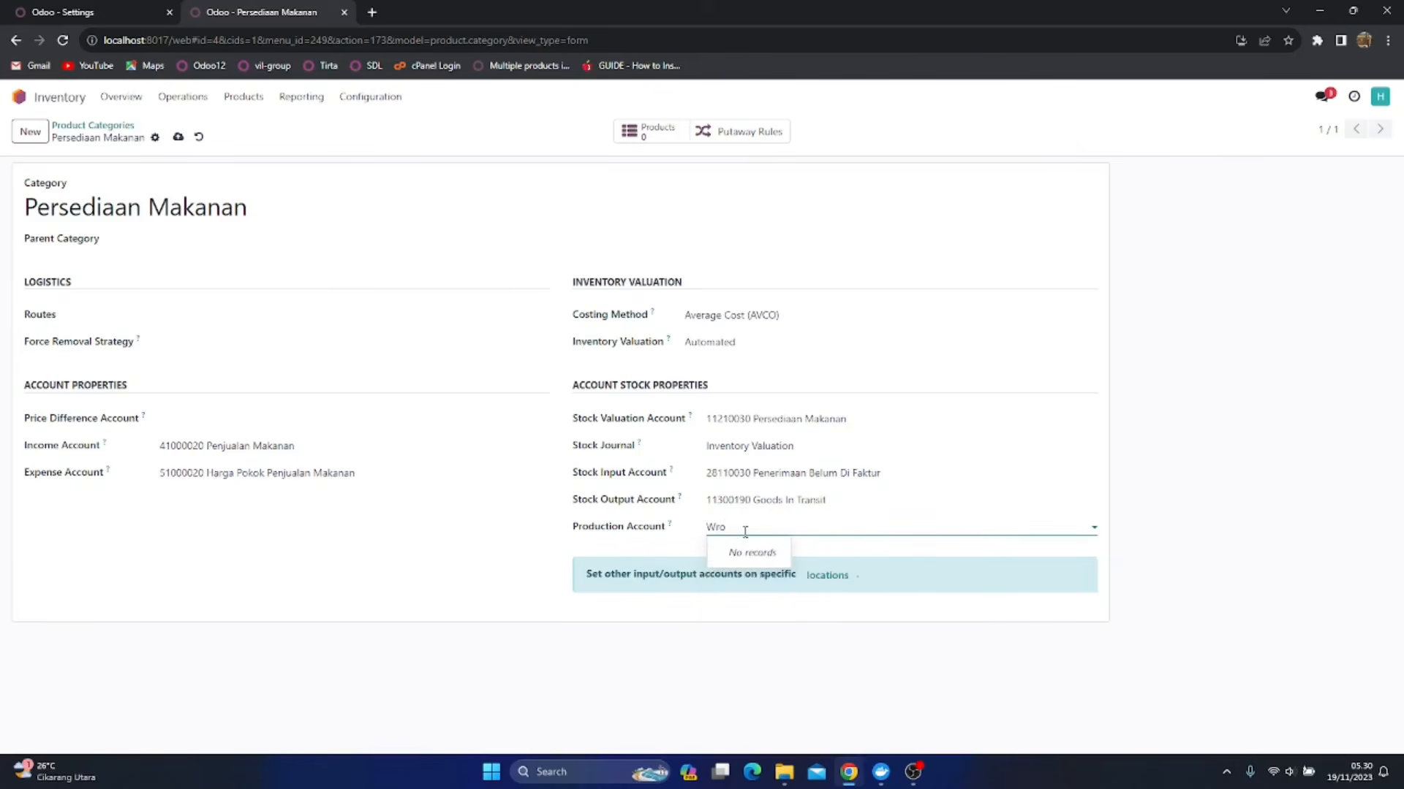
type("rk")
key("BackSpace")
left_click(460, 527)
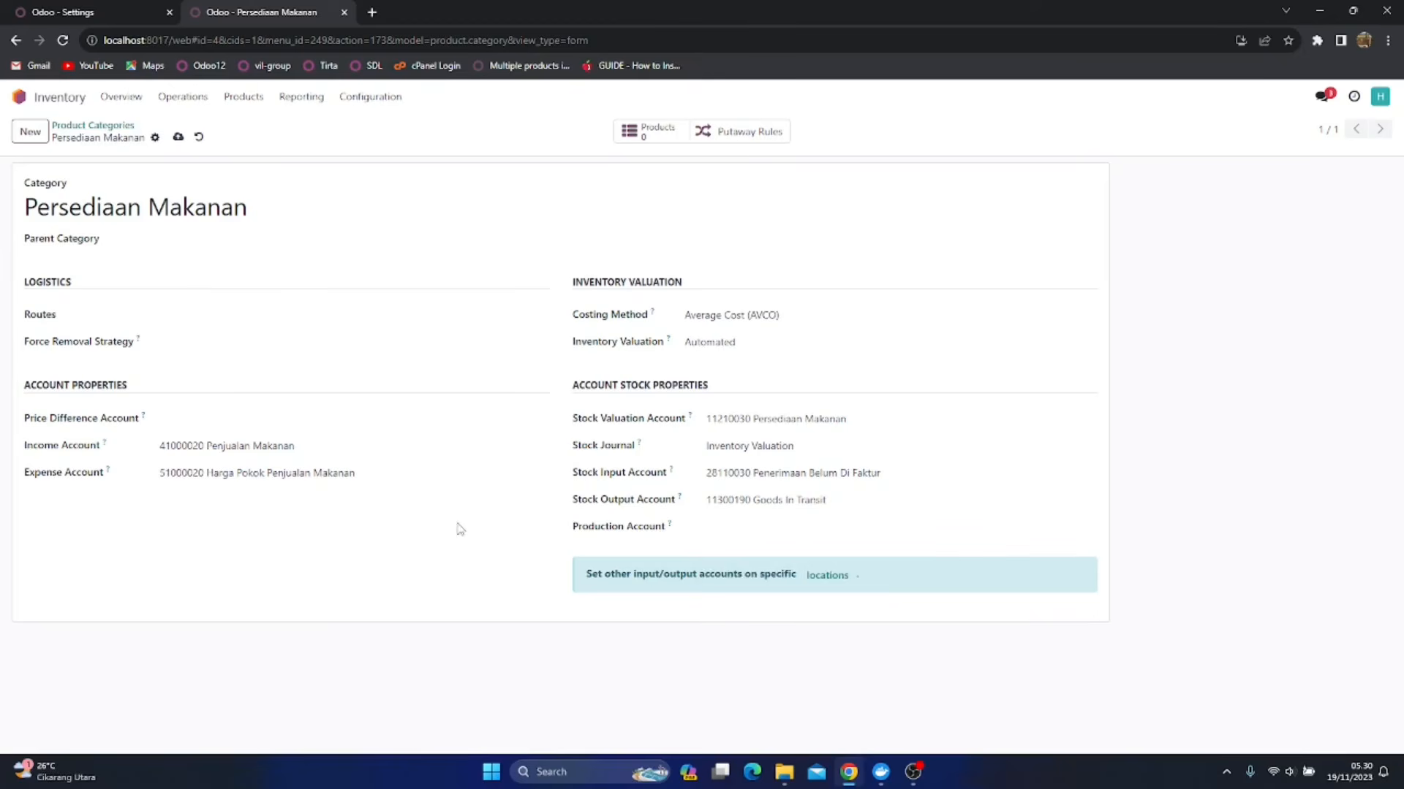
Save the Persediaan Makanan category and open the Persediaan Minuman category
left_click(177, 138)
left_click(88, 125)
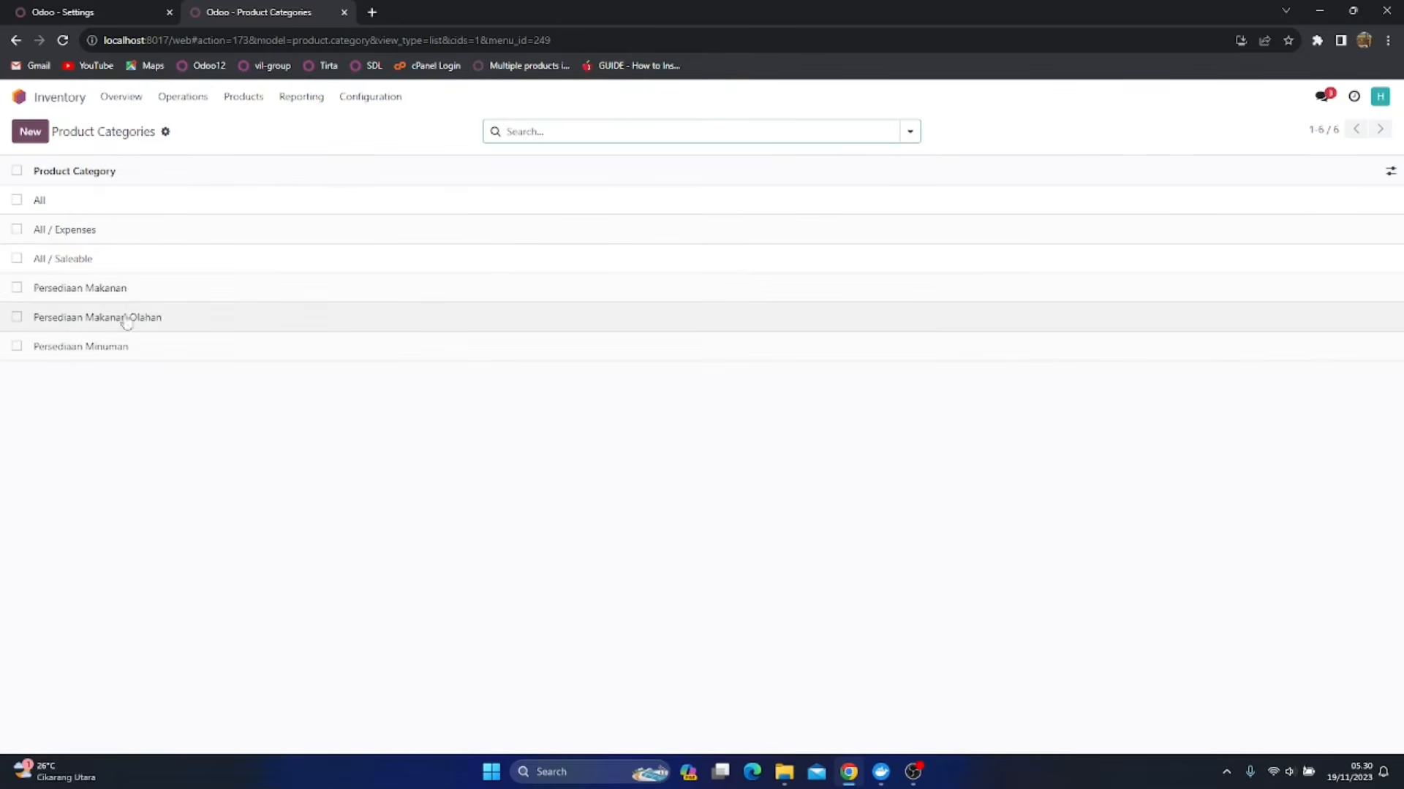
left_click(95, 347)
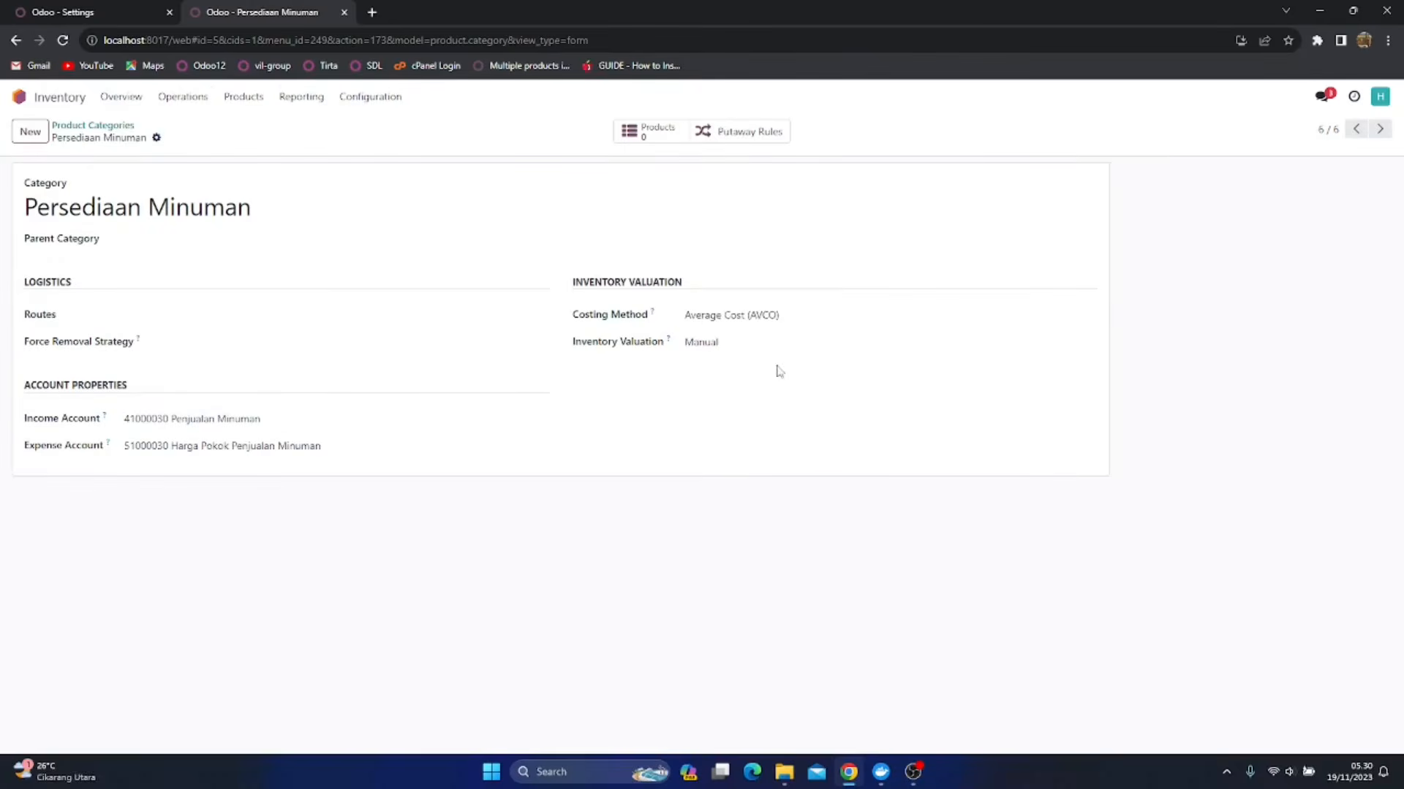
Set Persediaan Minuman's Inventory Valuation to Automated and its Stock Valuation Account to 11210040 Persediaan Minuman
left_click(753, 344)
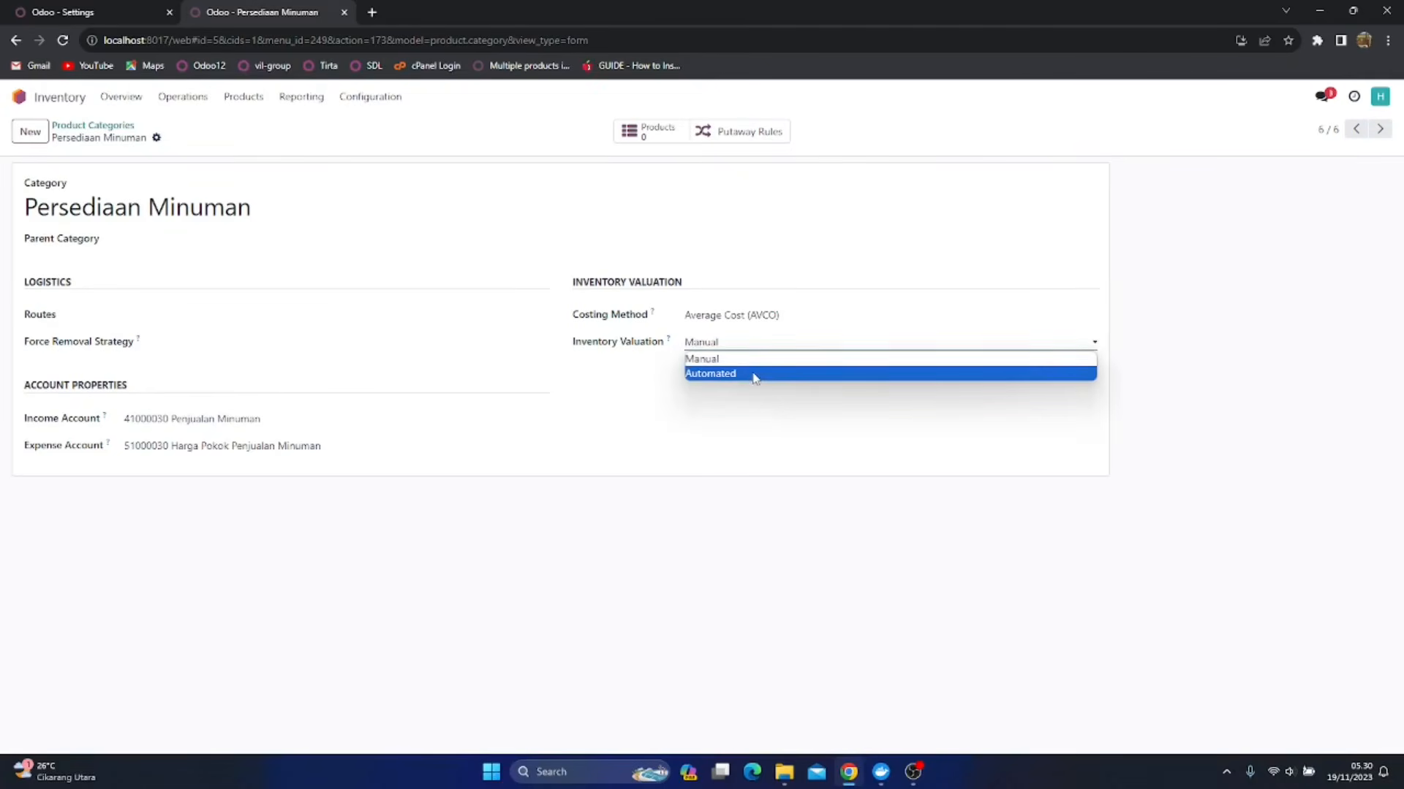
left_click(755, 374)
left_click(793, 421)
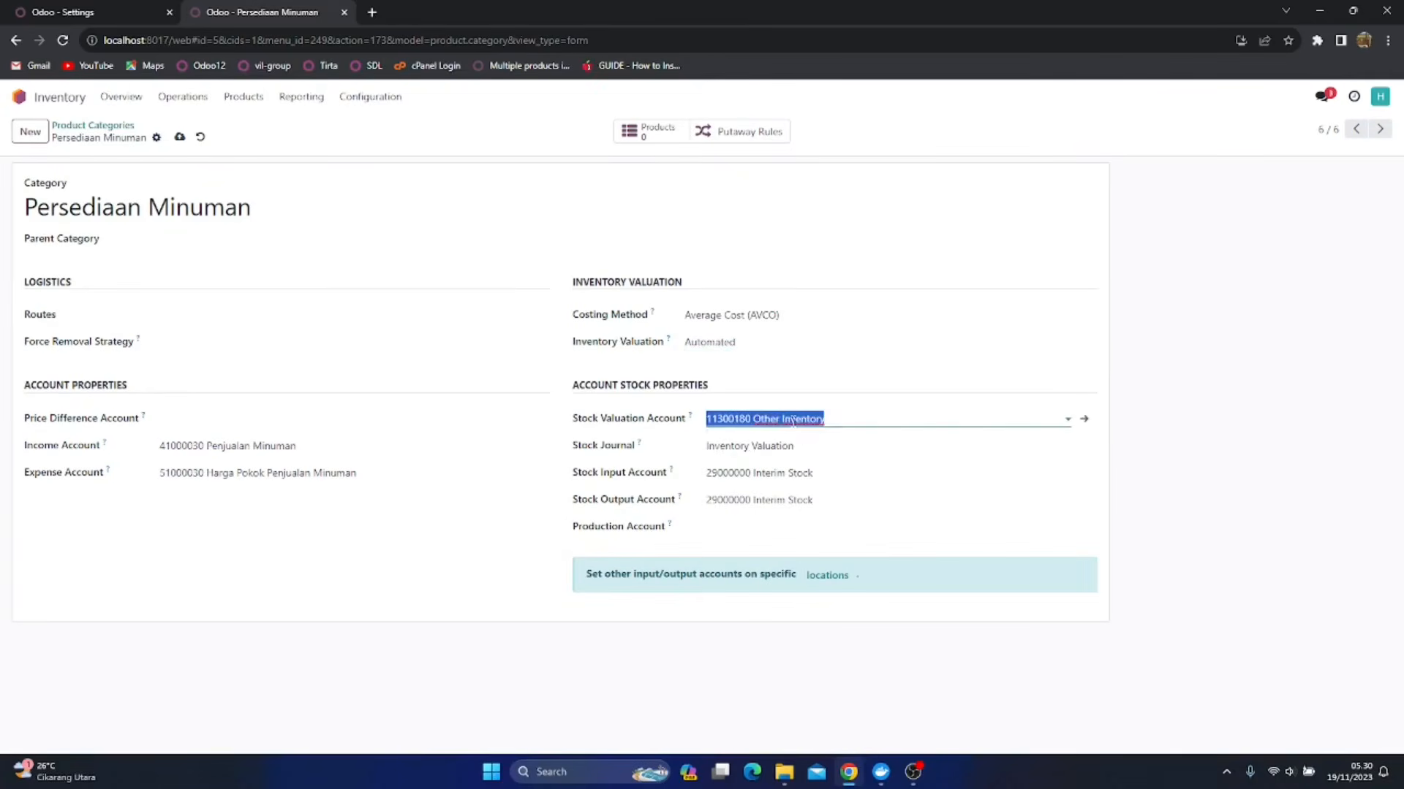
type("Mon")
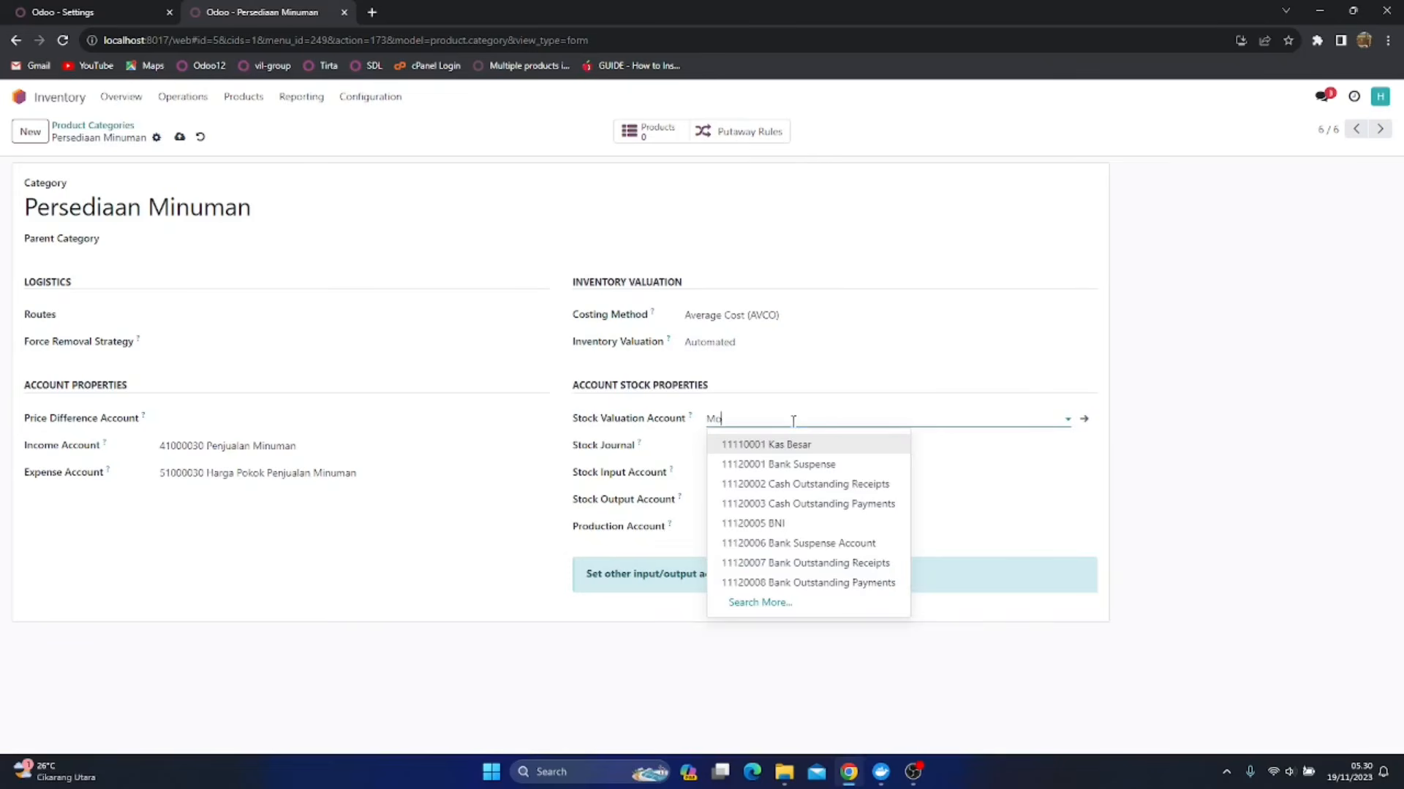
key("BackSpace")
type("inum")
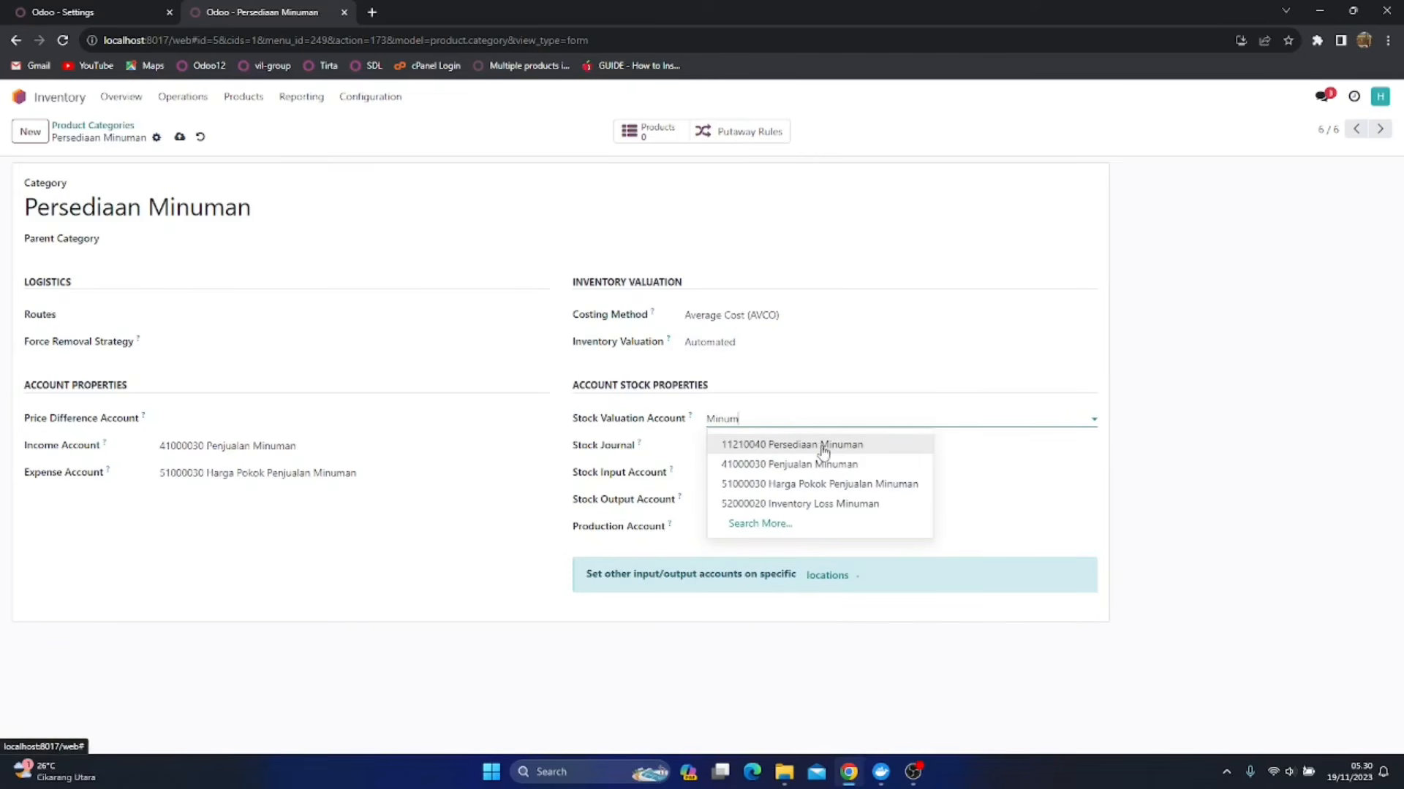
left_click(822, 445)
Save Persediaan Minuman with Stock Input Account 28110030 Penerimaan Belum Di Faktur and Stock Output Account 11300190 Goods In Transit
left_click(863, 475)
type("Pene")
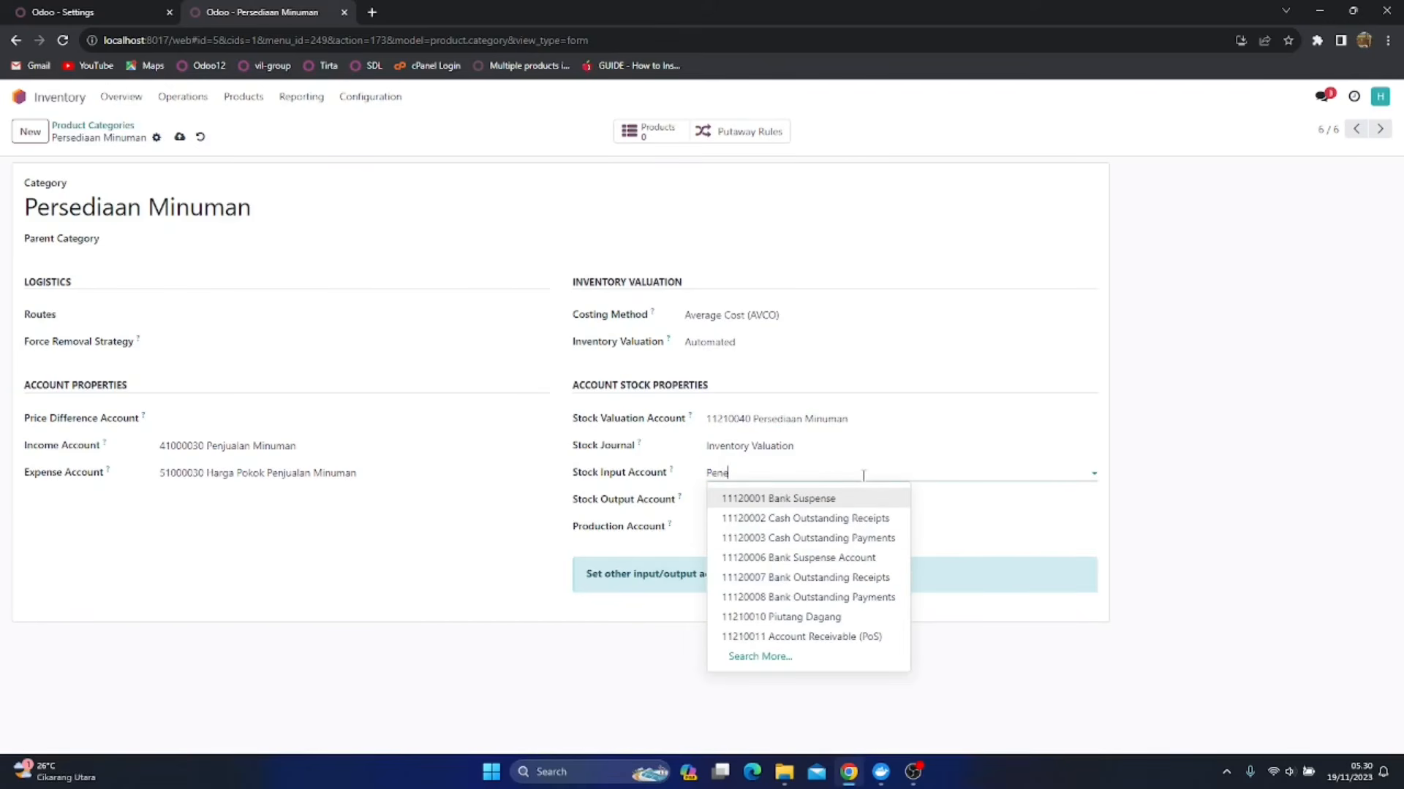
type("r")
left_click(846, 499)
left_click(829, 498)
key("BackSpace")
type("Good")
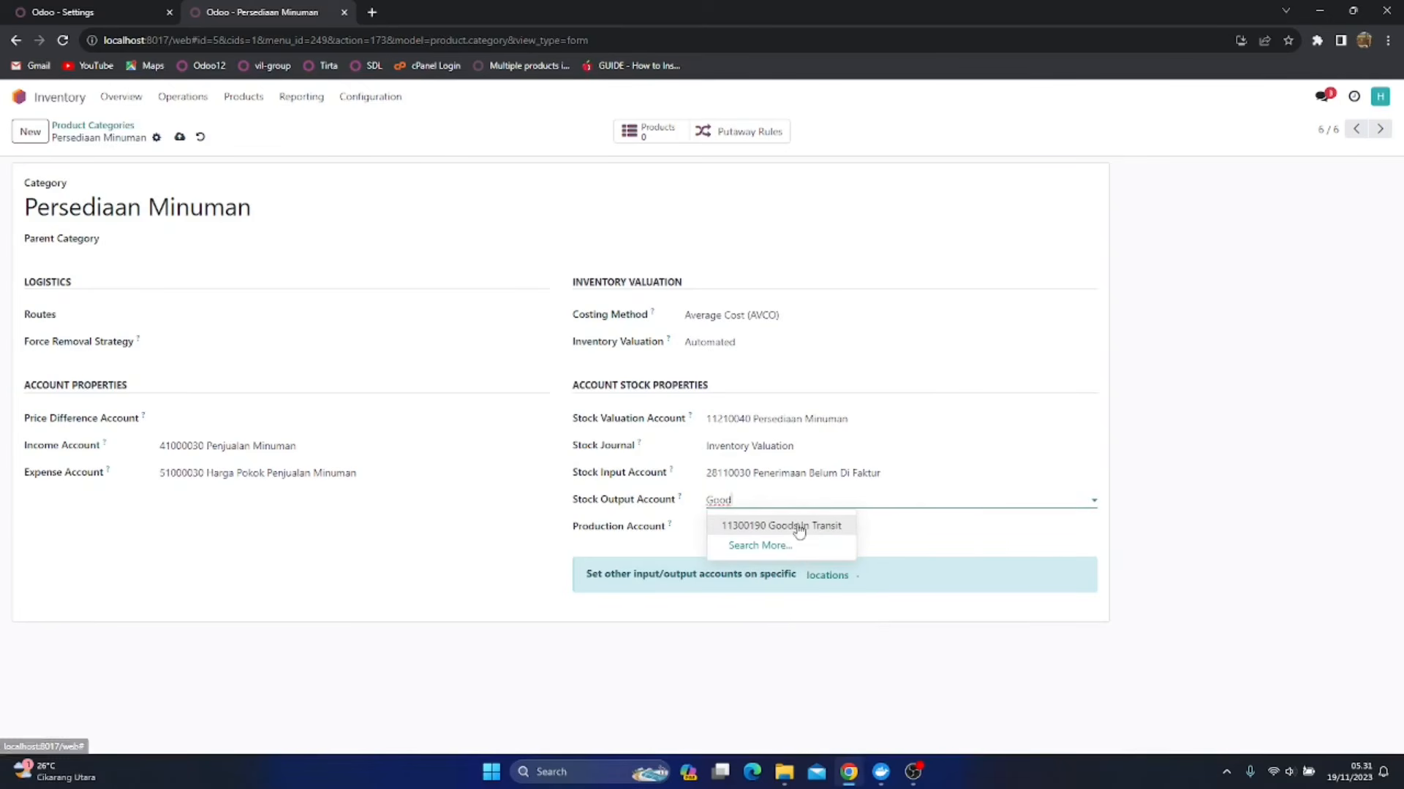
left_click(797, 525)
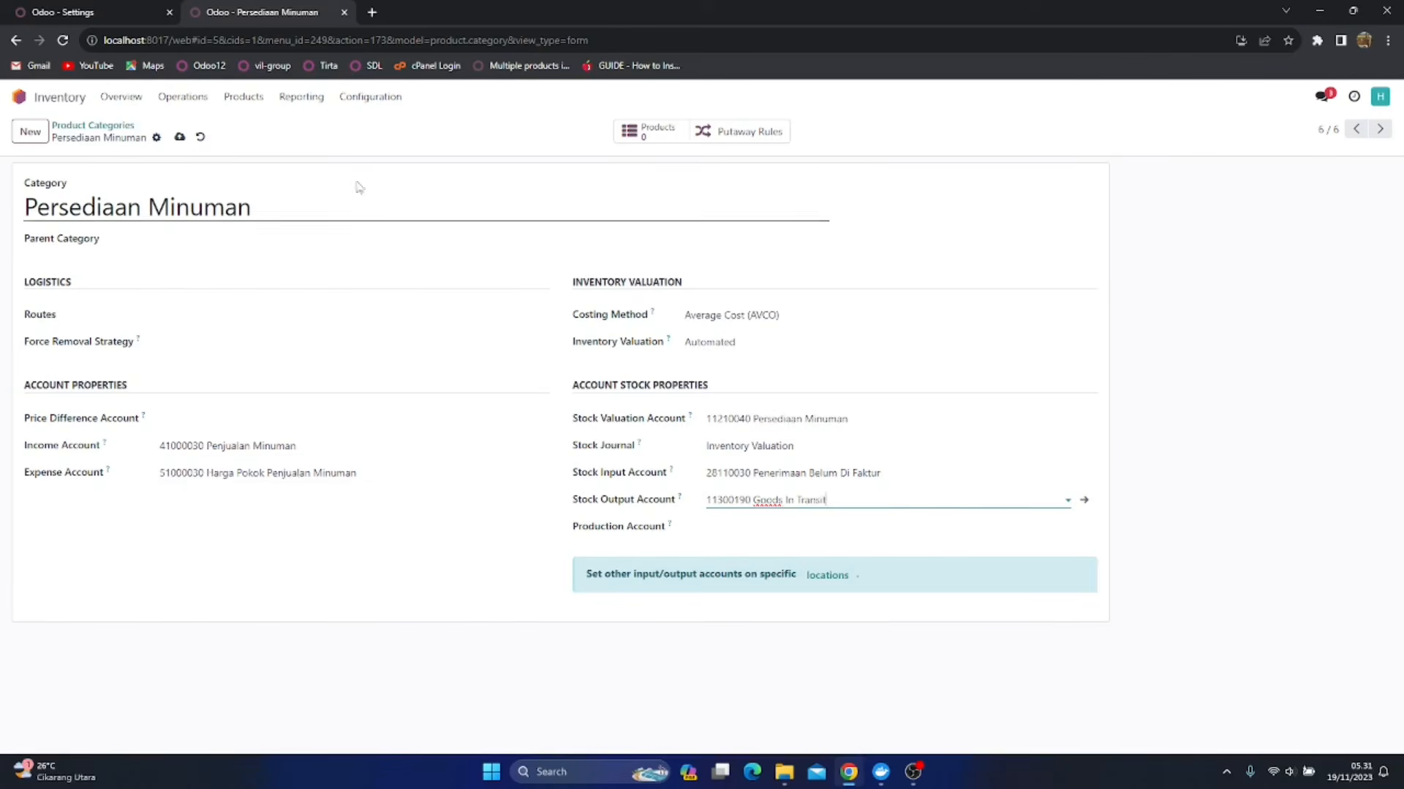
left_click(179, 136)
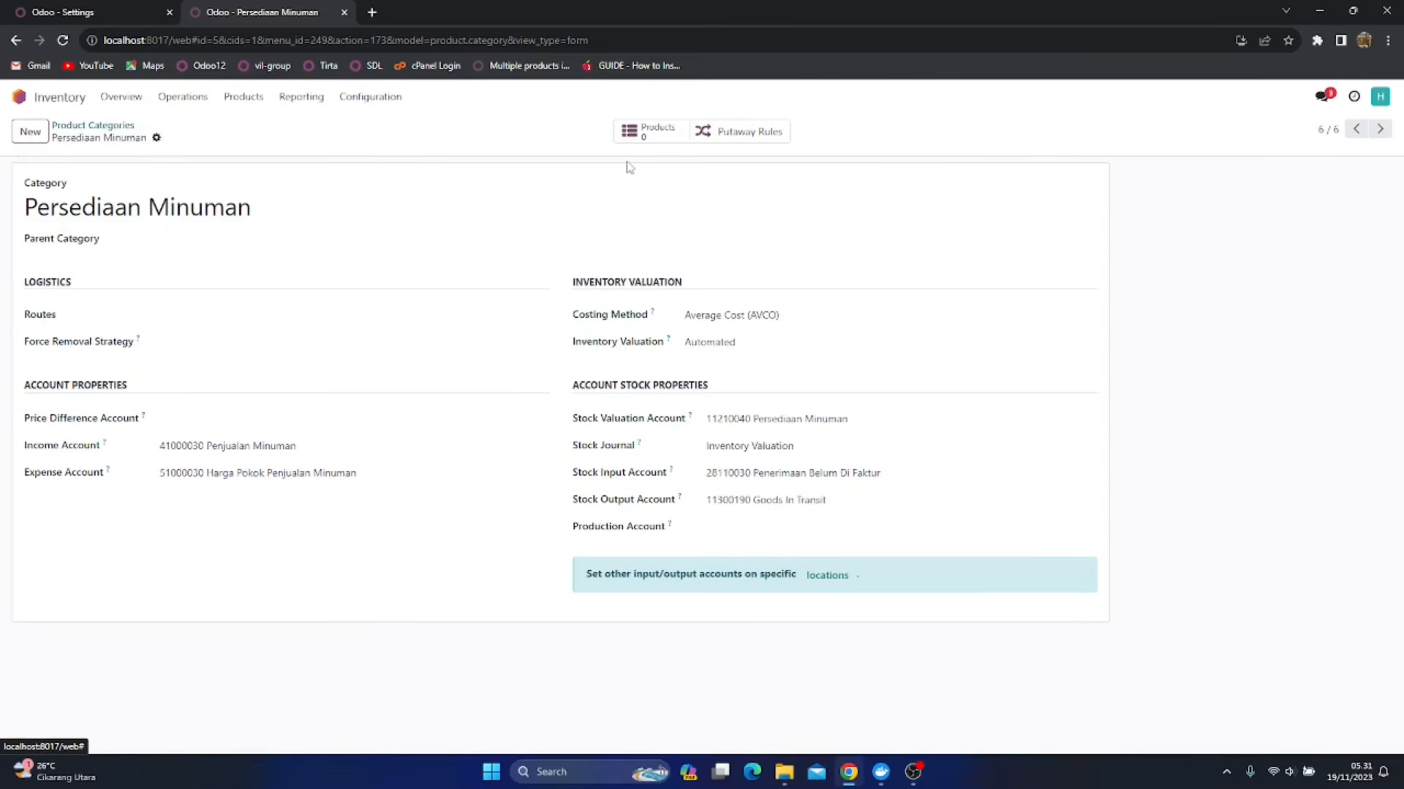
Return to the product categories list and open Persediaan Makanan Olahan
left_click(1379, 129)
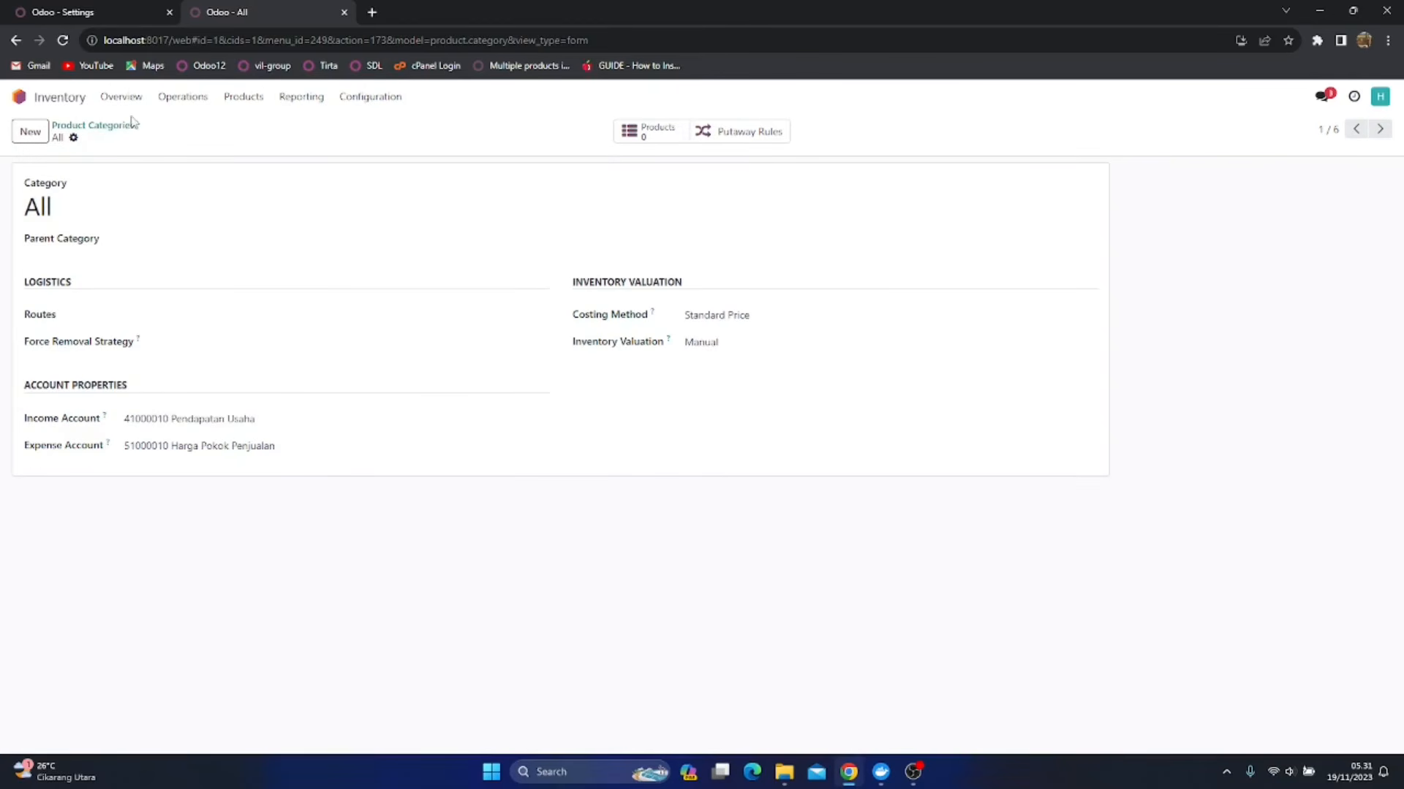
left_click(121, 128)
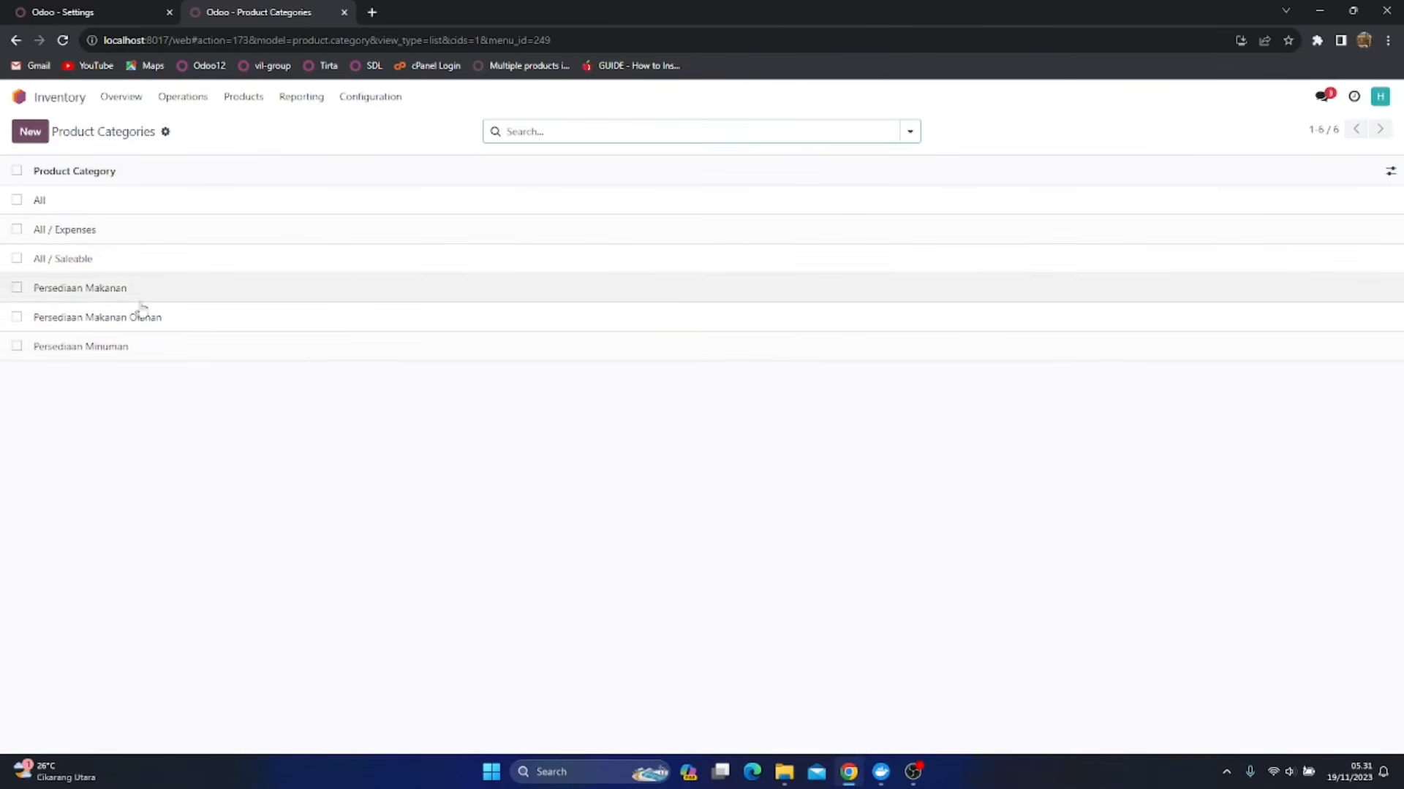
left_click(130, 323)
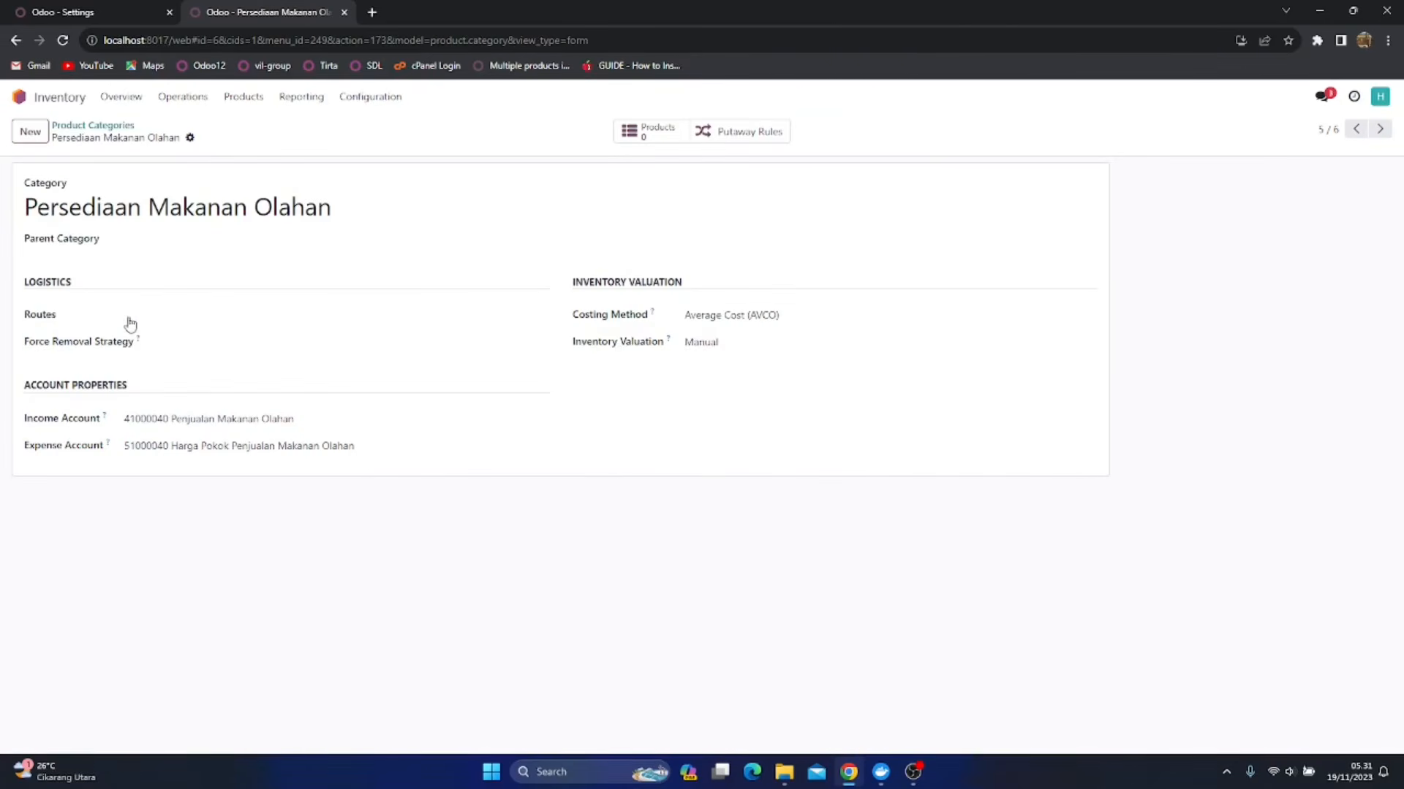
Set Persediaan Makanan Olahan's Inventory Valuation to Automated and its Stock Valuation Account to 11210050 Persediaan Makanan Olahan
left_click(755, 357)
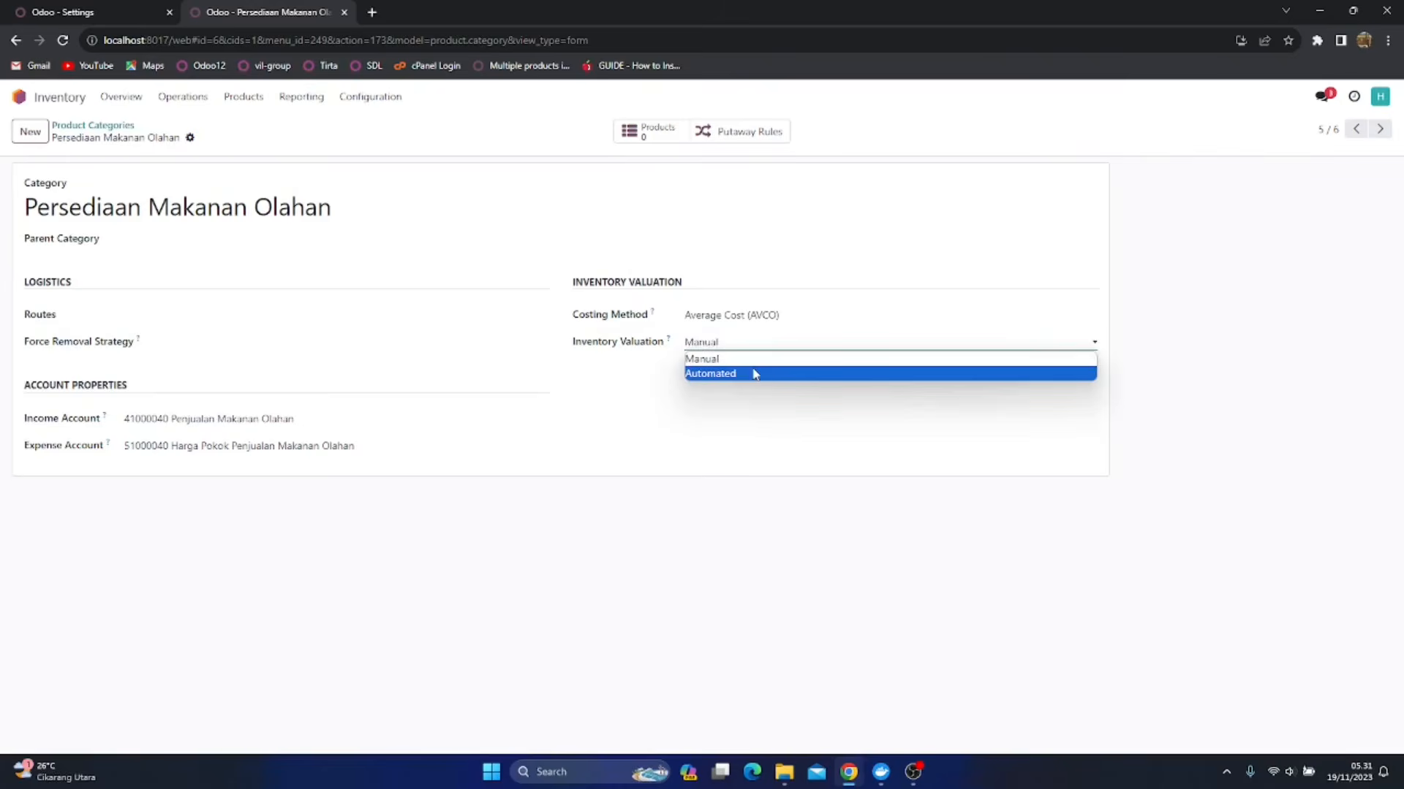
left_click(756, 374)
left_click(776, 424)
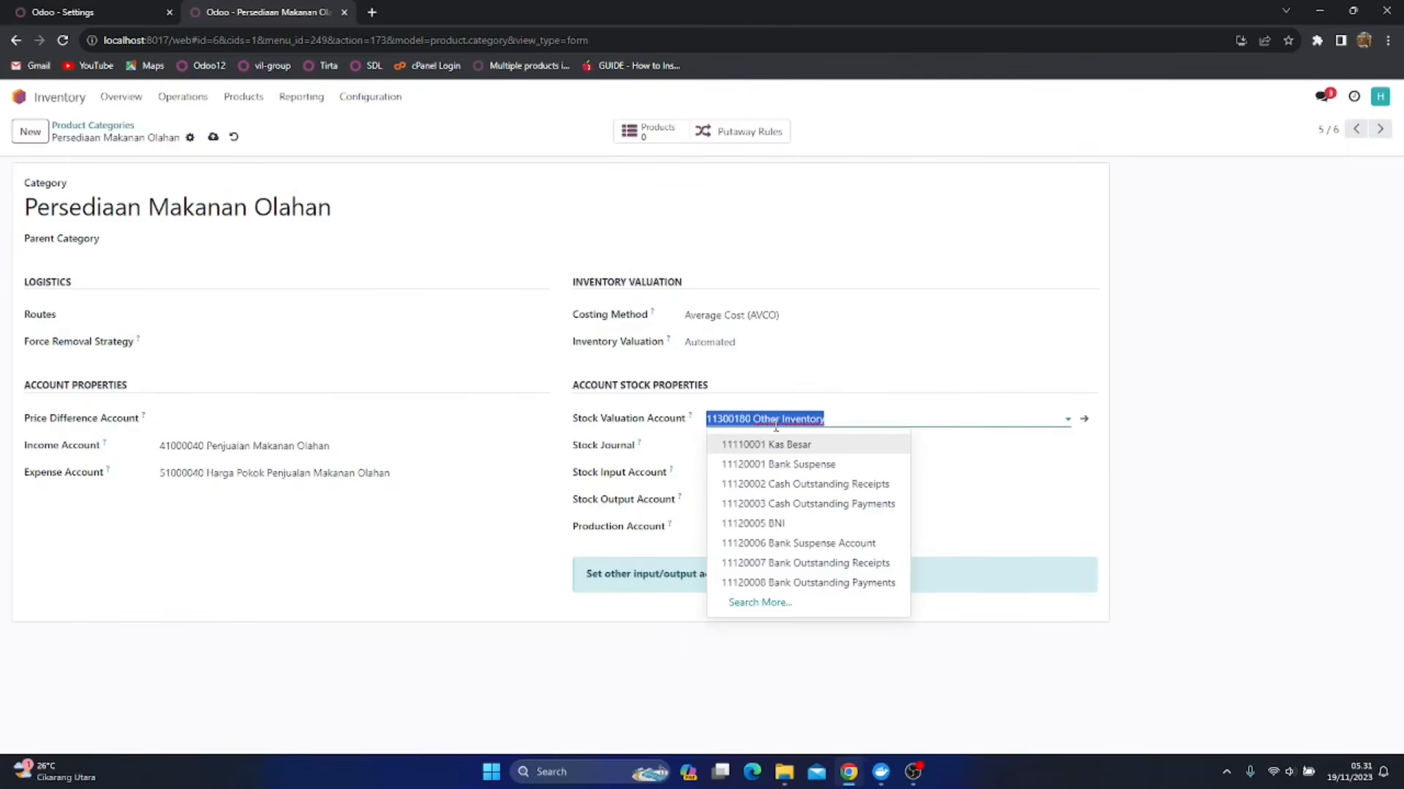
type("Makanan")
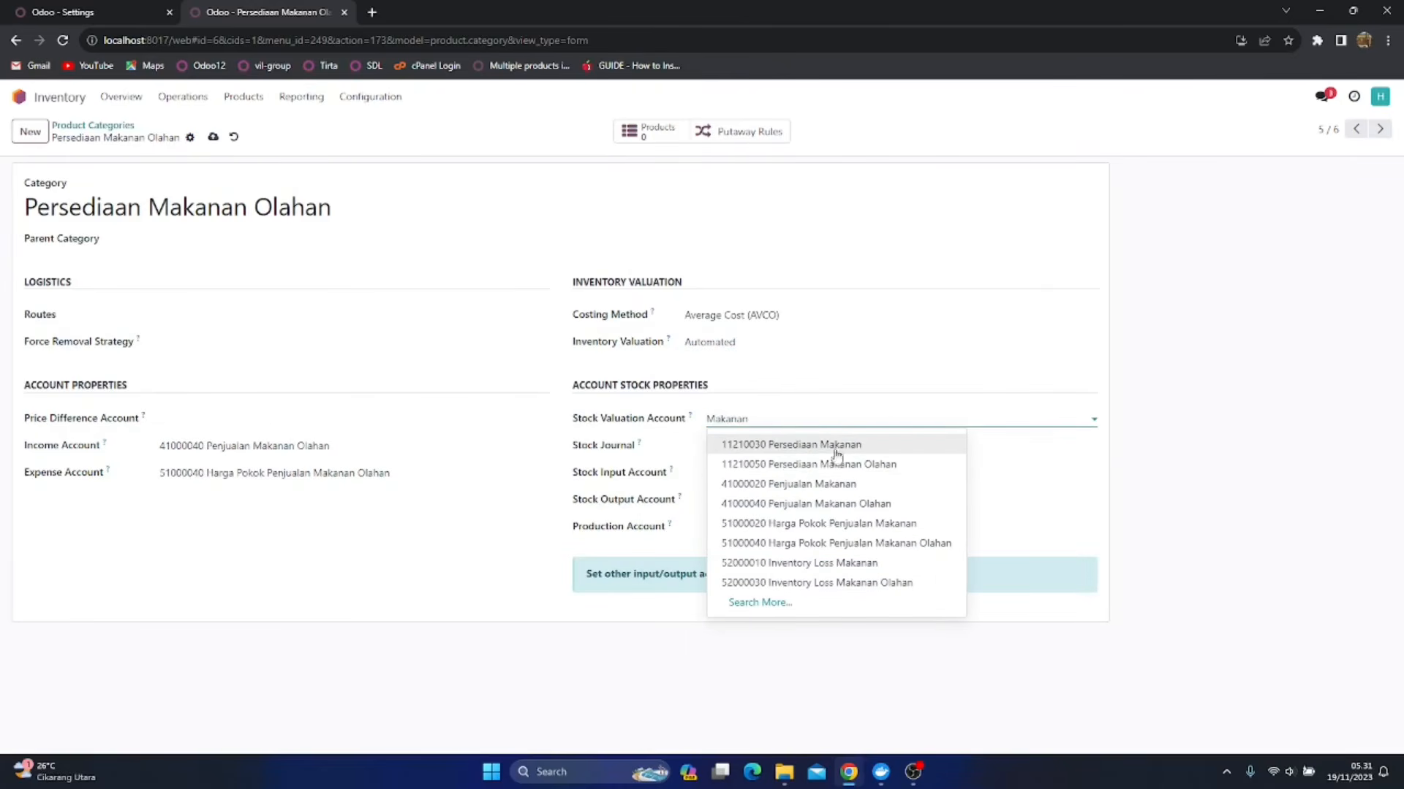
left_click(873, 464)
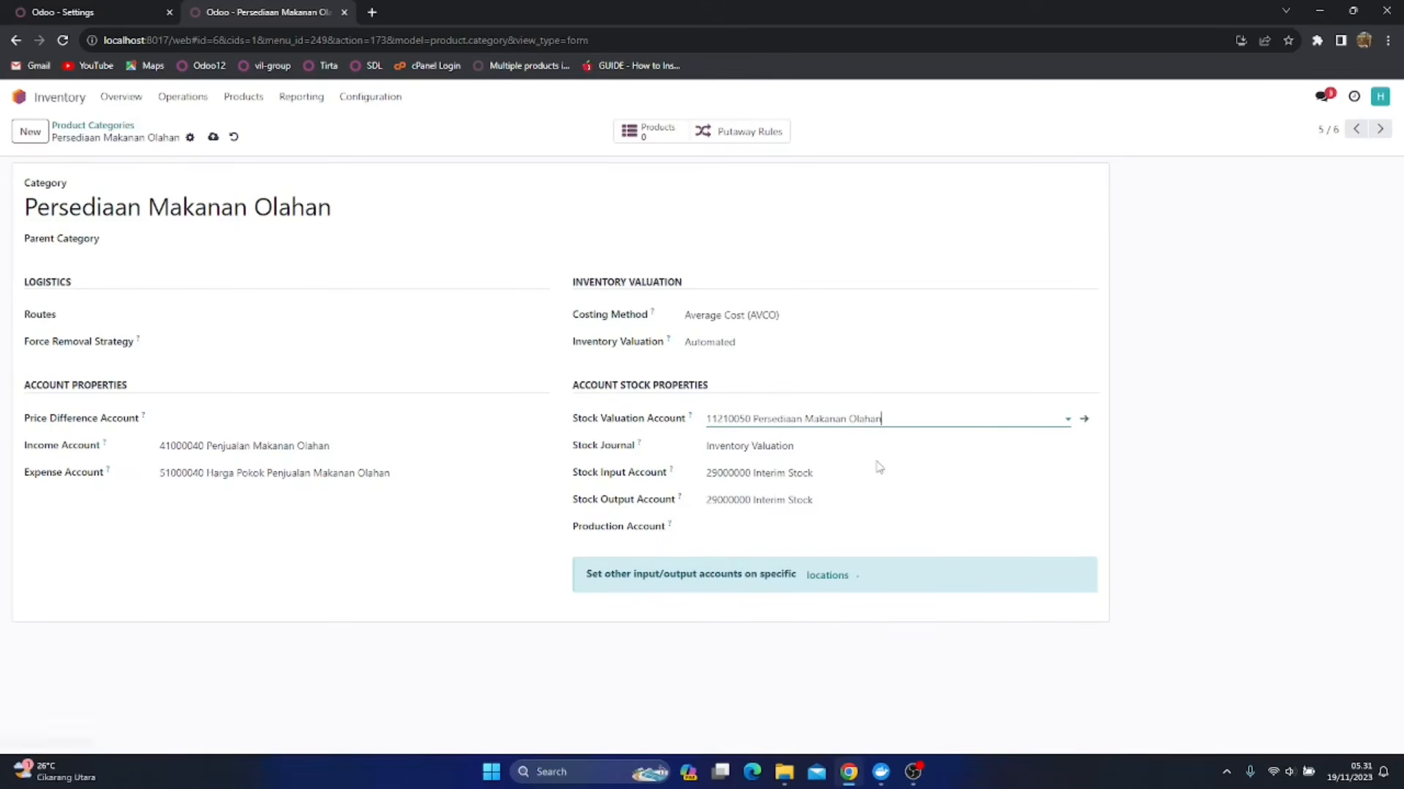
Save Persediaan Makanan Olahan with Stock Input Account 28110030 Penerimaan Belum Di Faktur and Stock Output Account 11300190 Goods In Transit
left_click(833, 473)
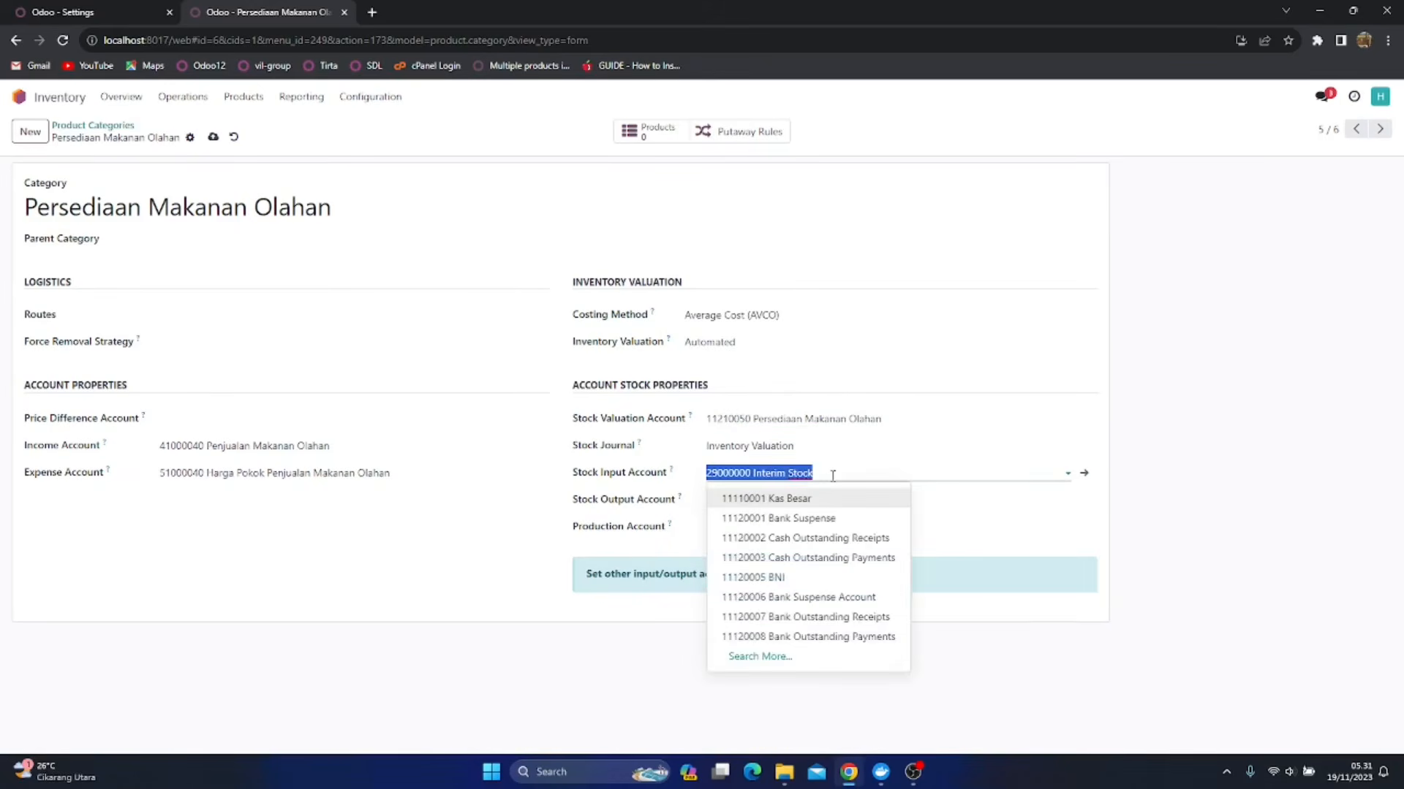
type("Penerimaan")
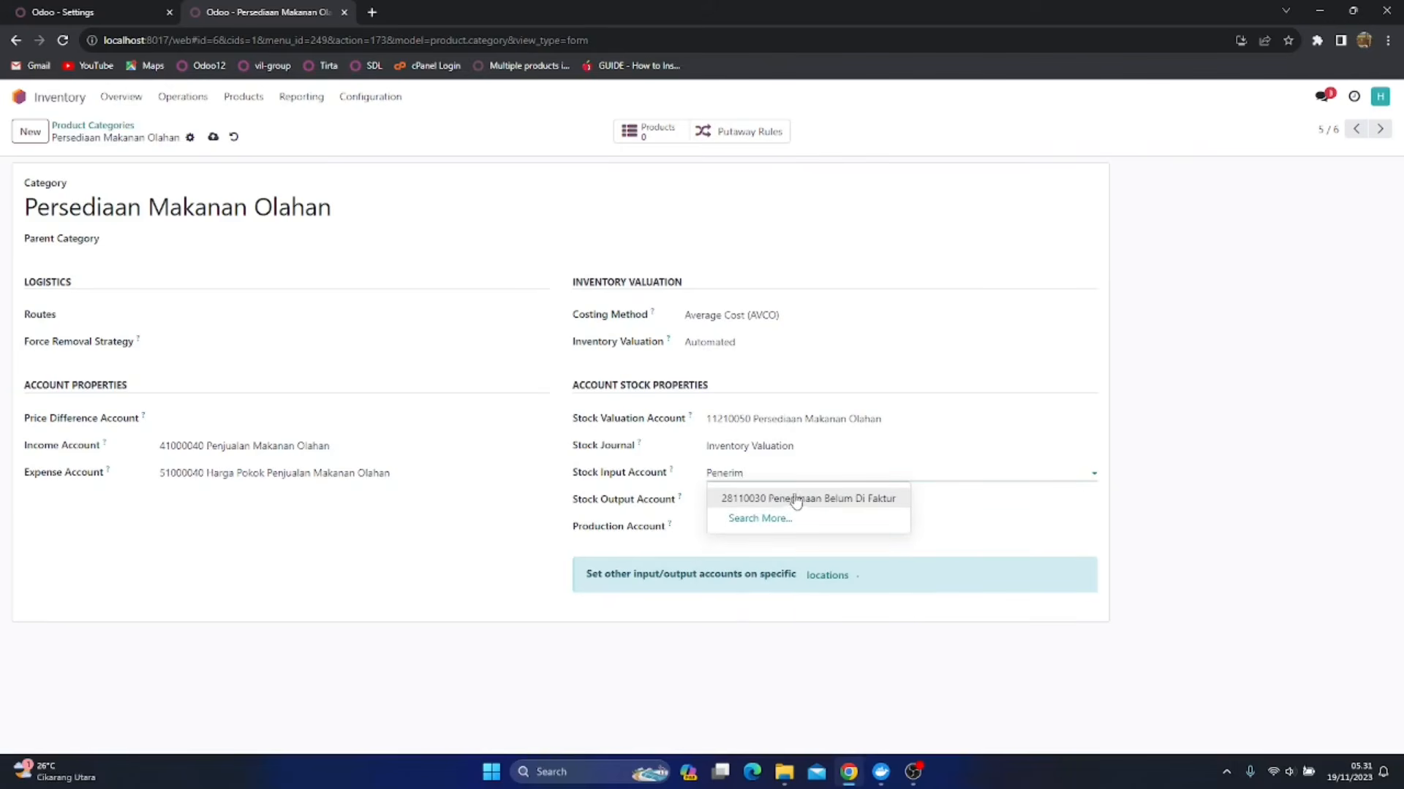
left_click(791, 498)
left_click(843, 499)
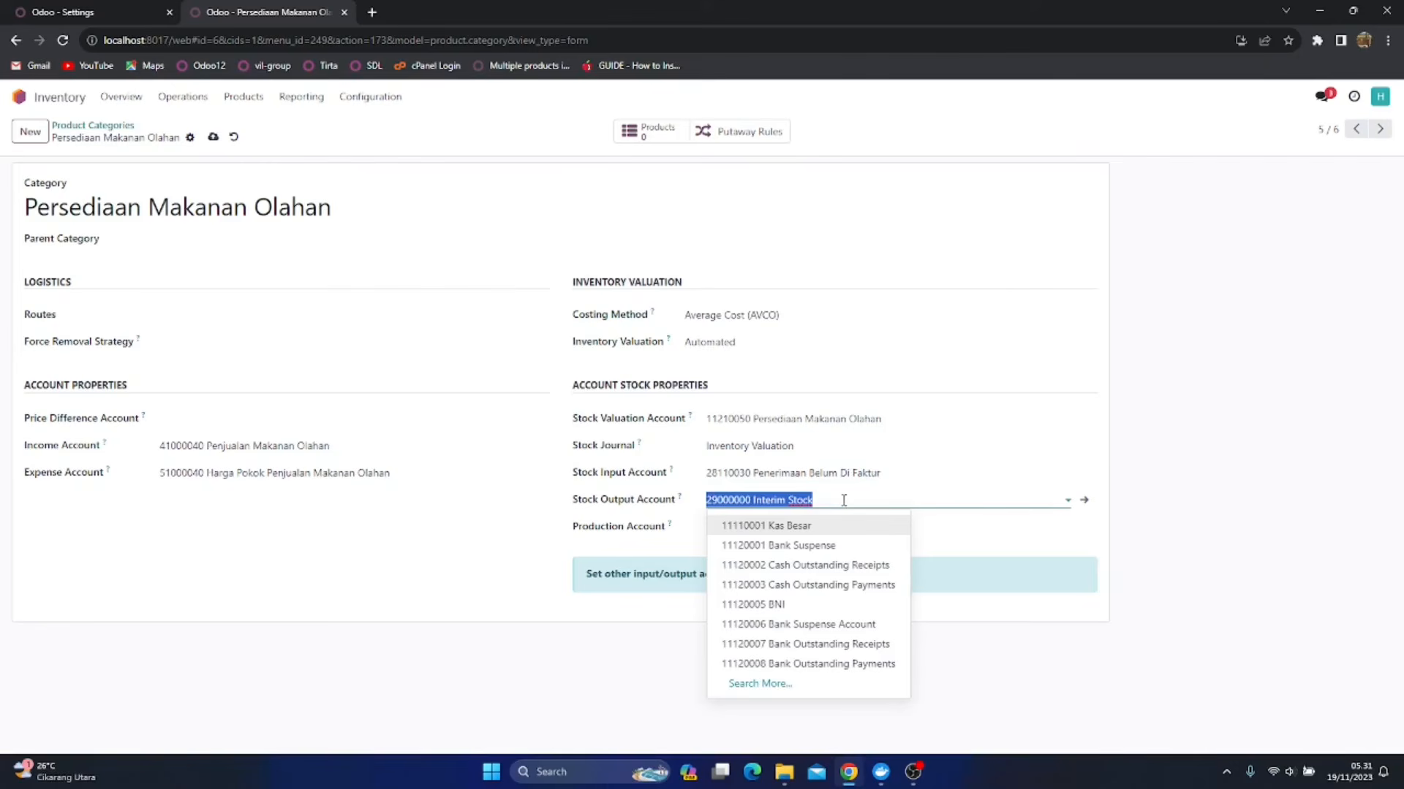
type("Good")
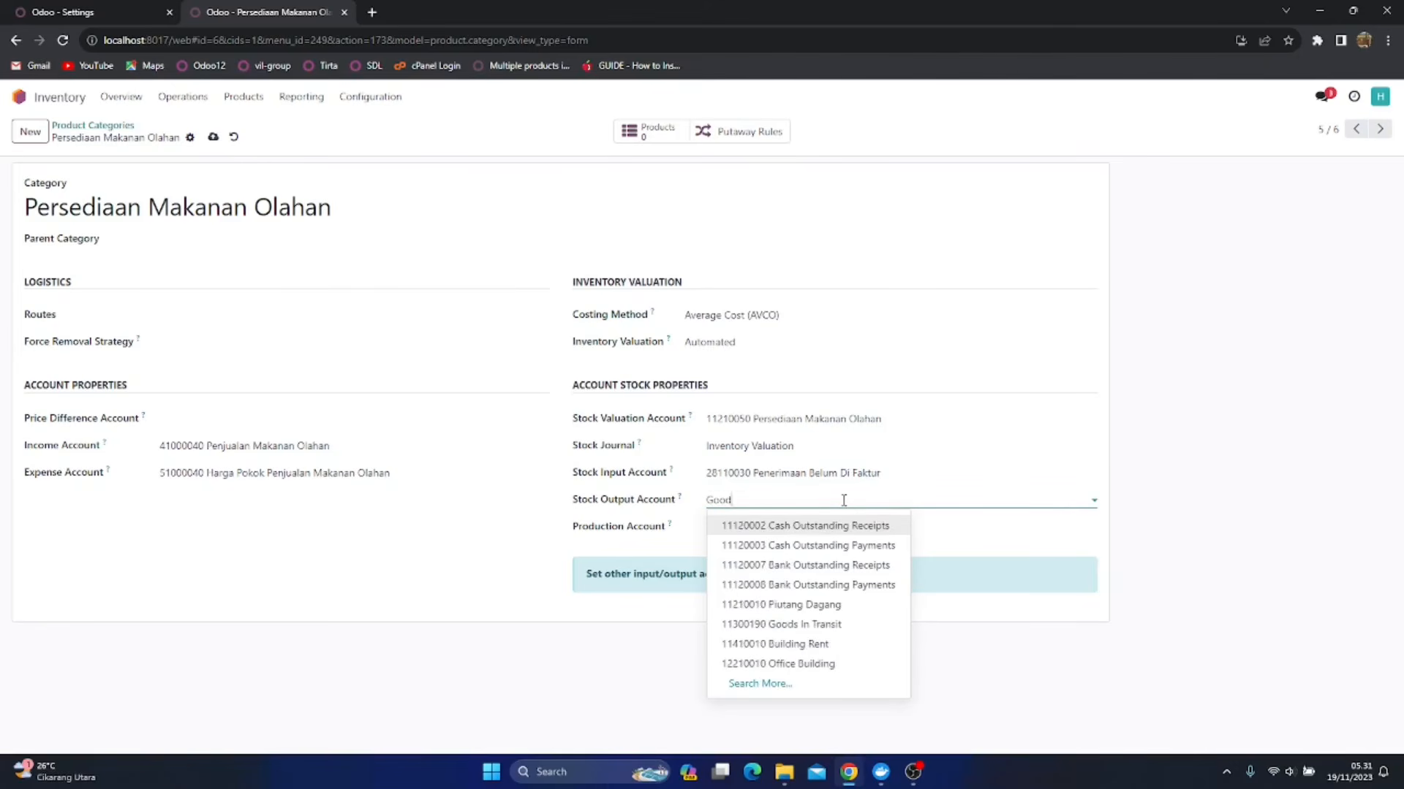
left_click(793, 528)
left_click(215, 141)
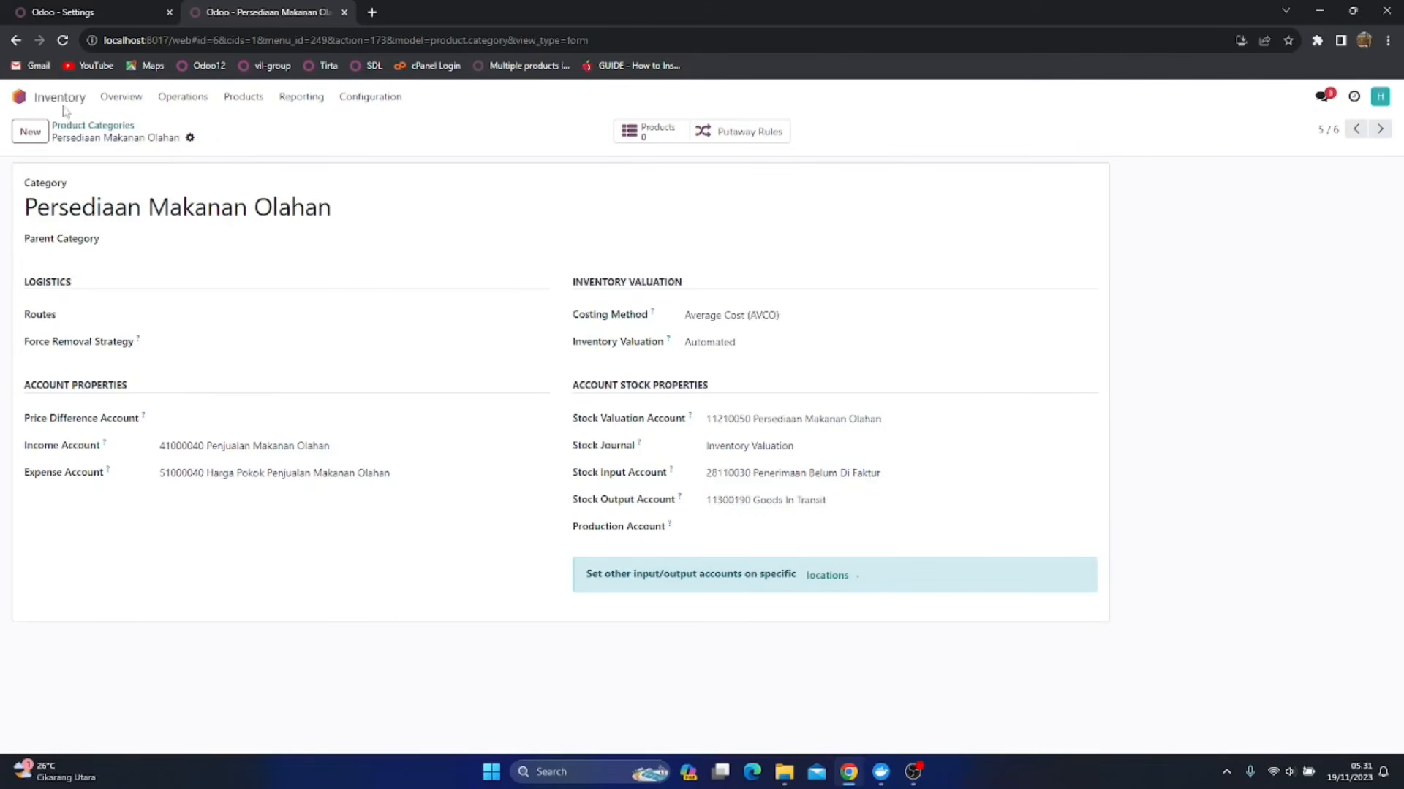
Leave Inventory, view the Sales quotations list and return to the apps overview
left_click(21, 96)
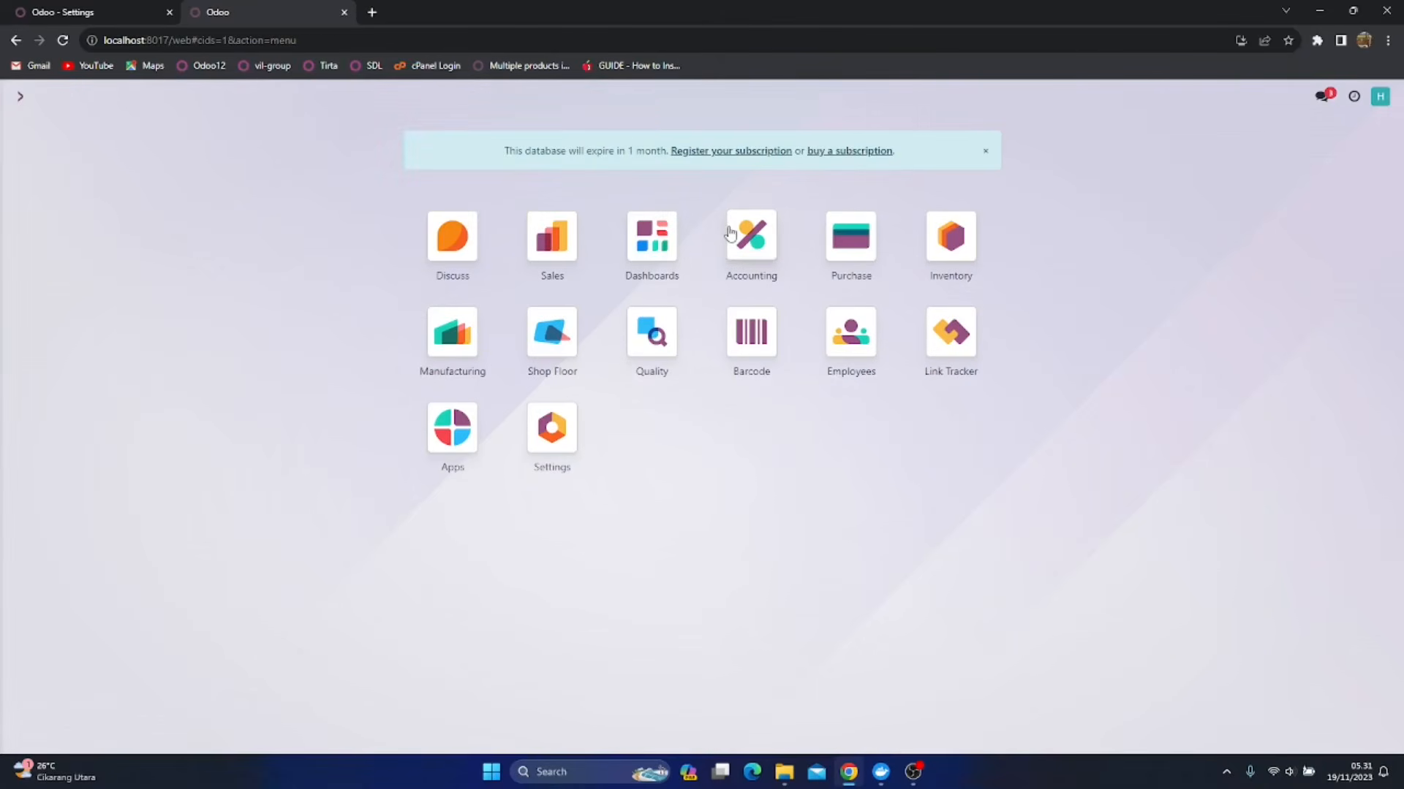
left_click(567, 245)
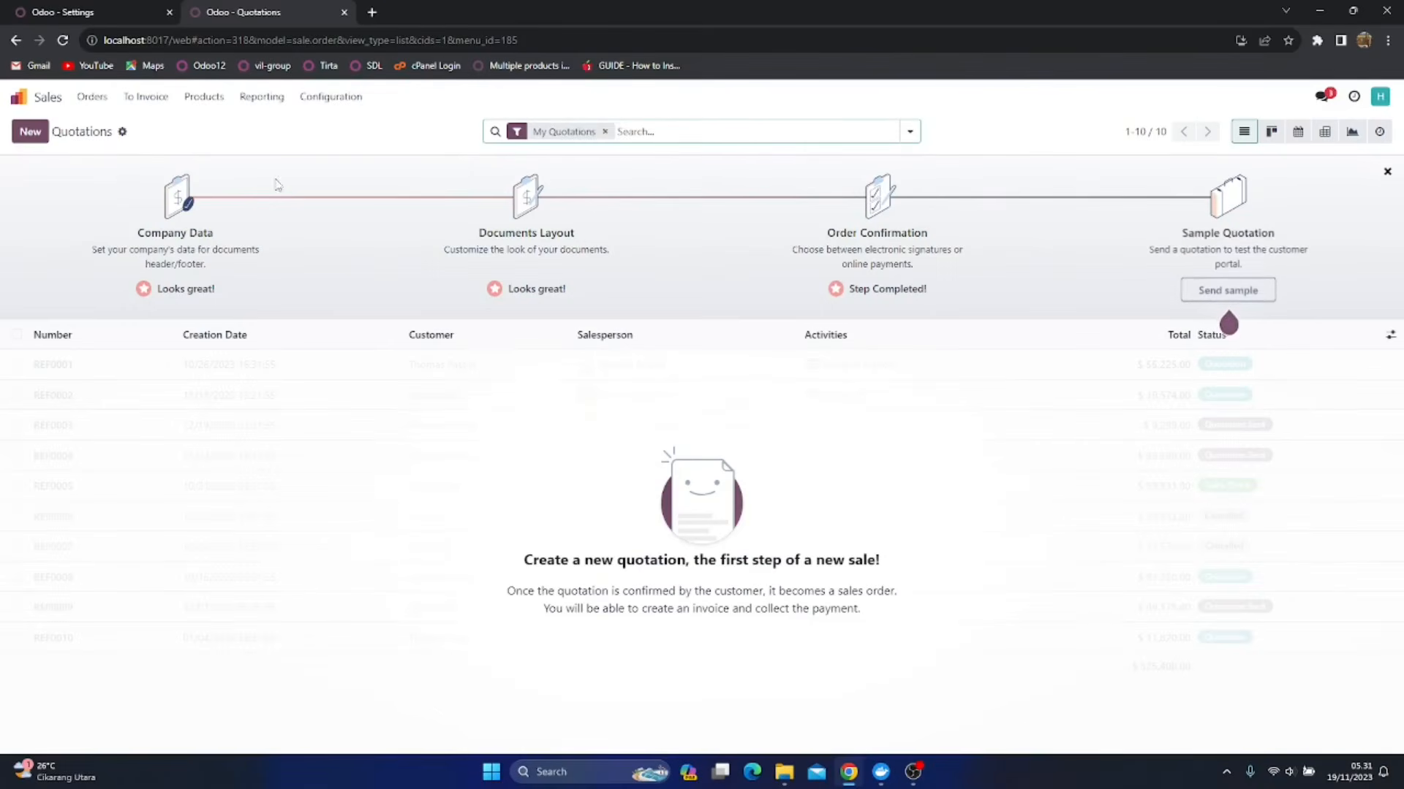
left_click(36, 97)
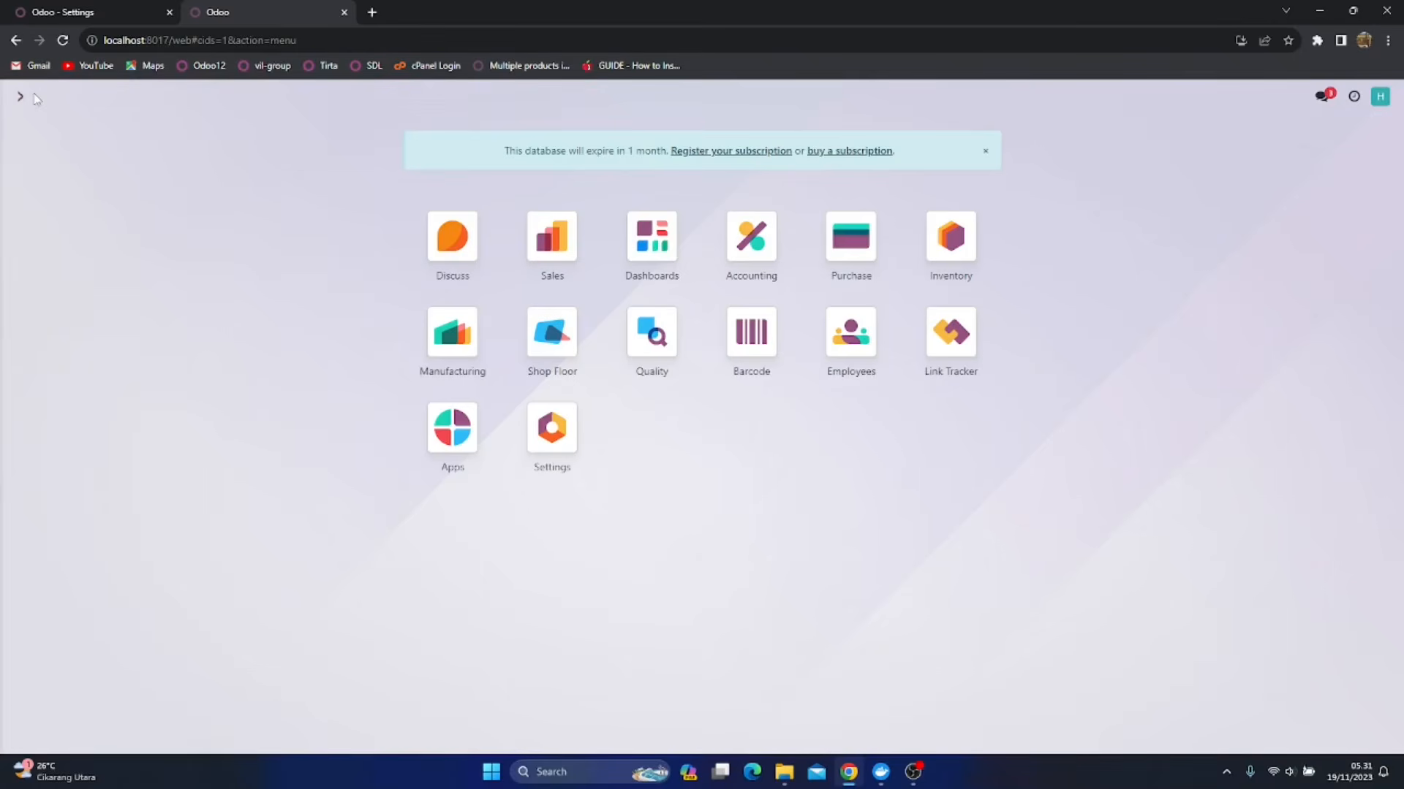